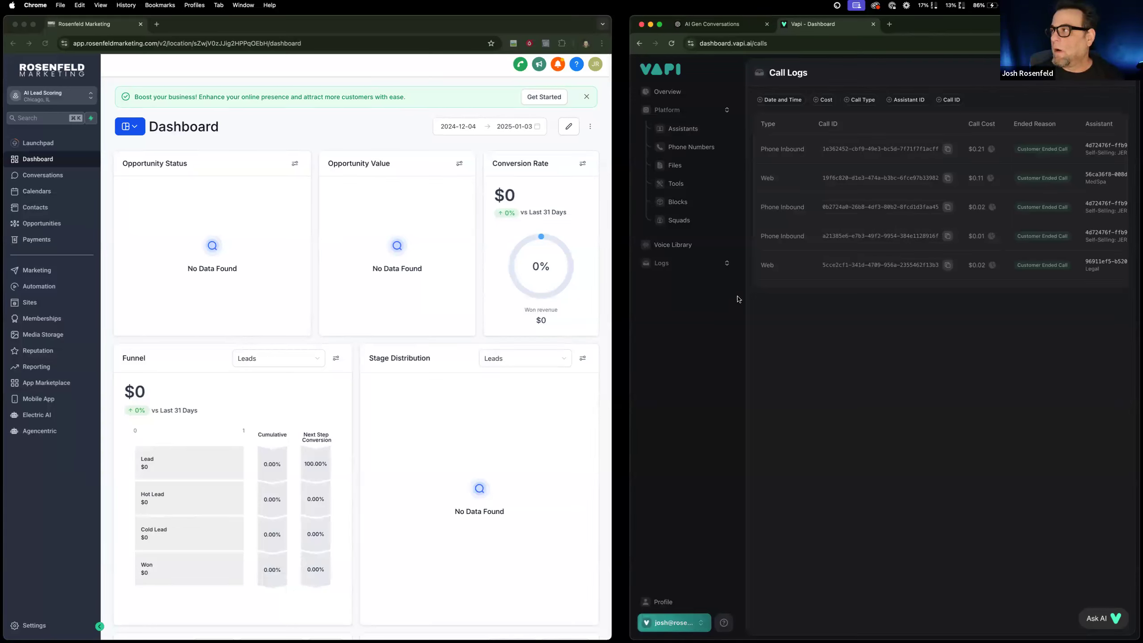
Switch to the ChatGPT conversation, widen its window and review the simulated real estate chat between the contact and AI receptionist.
click(729, 26)
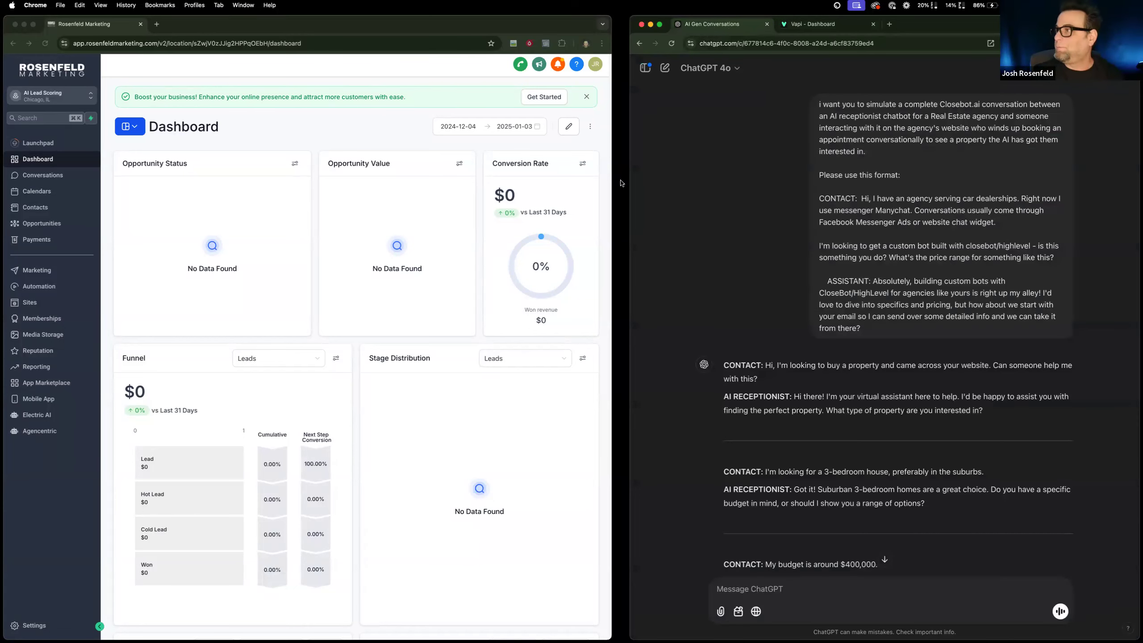
drag(630, 174, 544, 175)
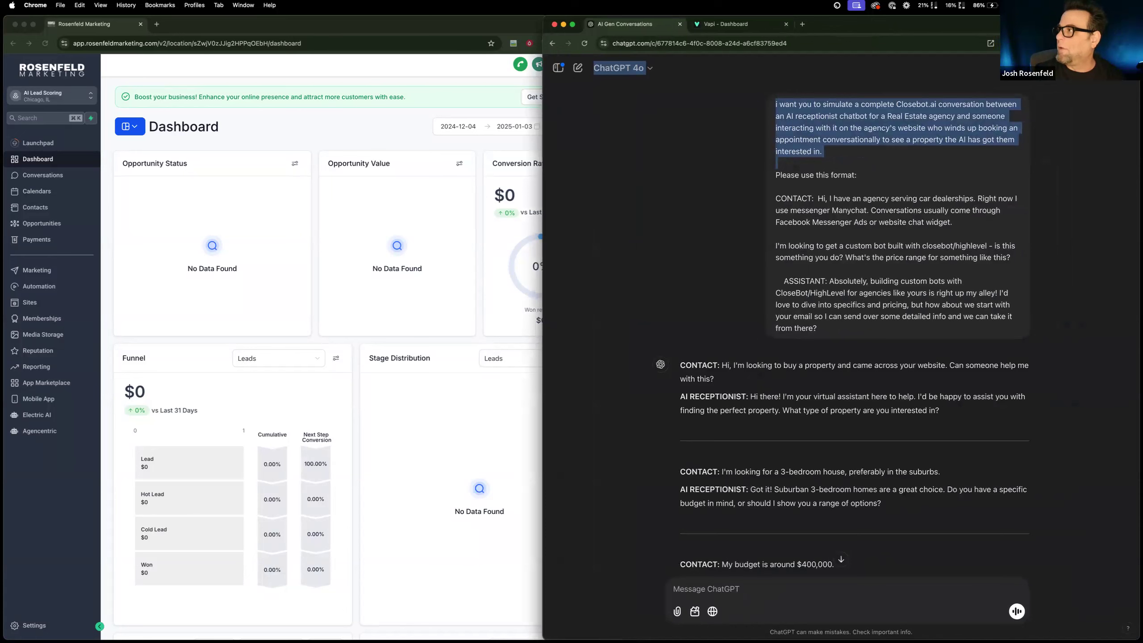
click(729, 337)
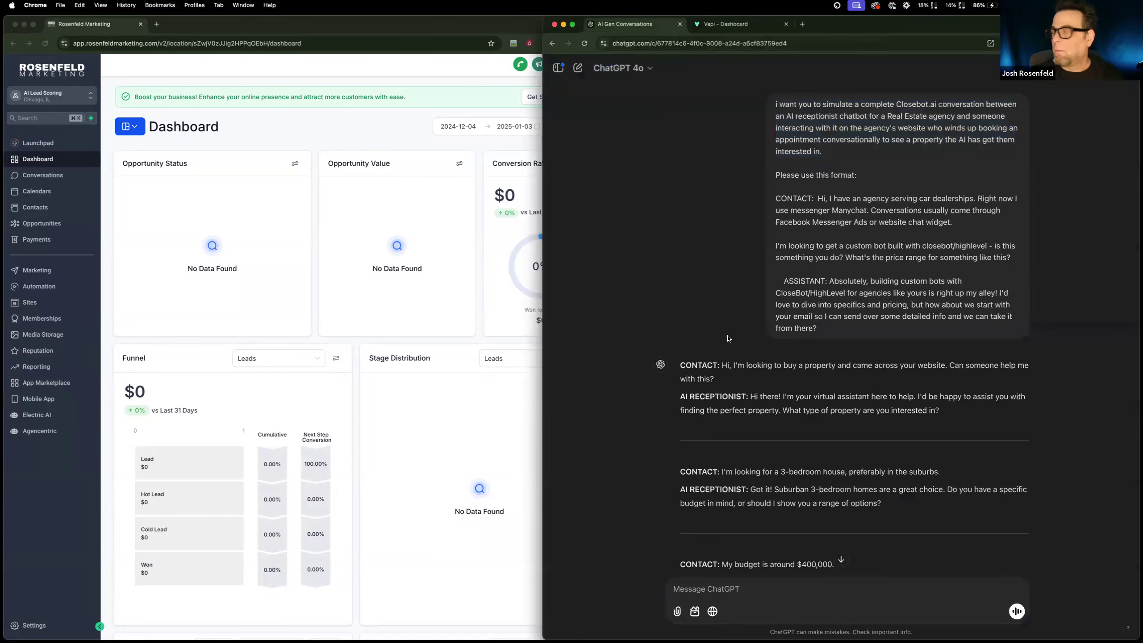
scroll(728, 335, down, 2)
scroll(729, 335, up, 2)
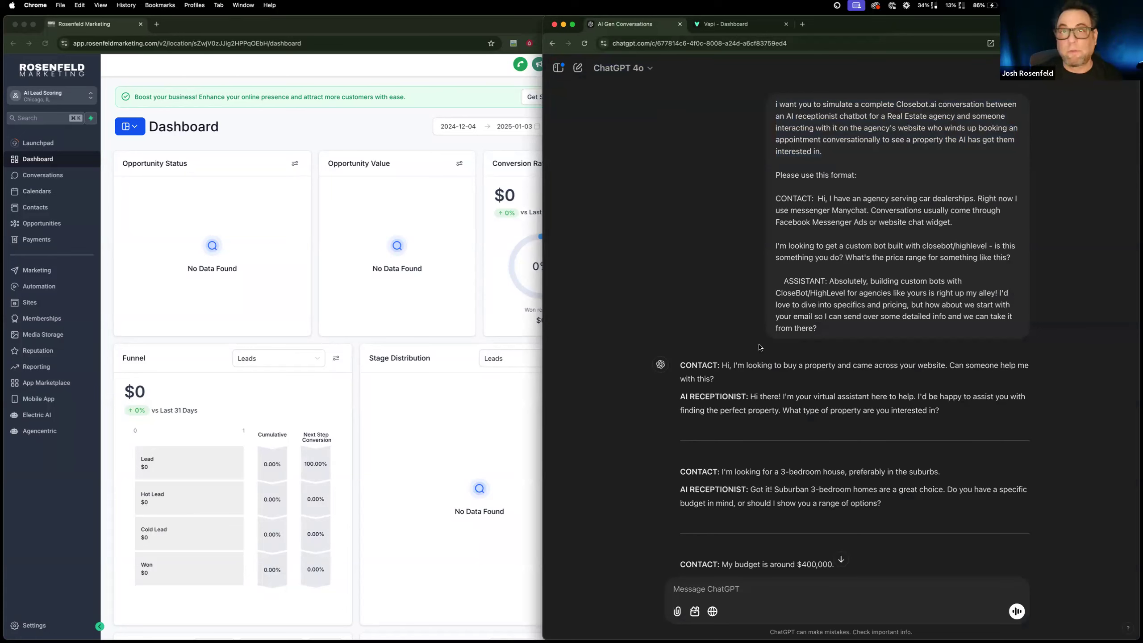
scroll(759, 347, down, 15)
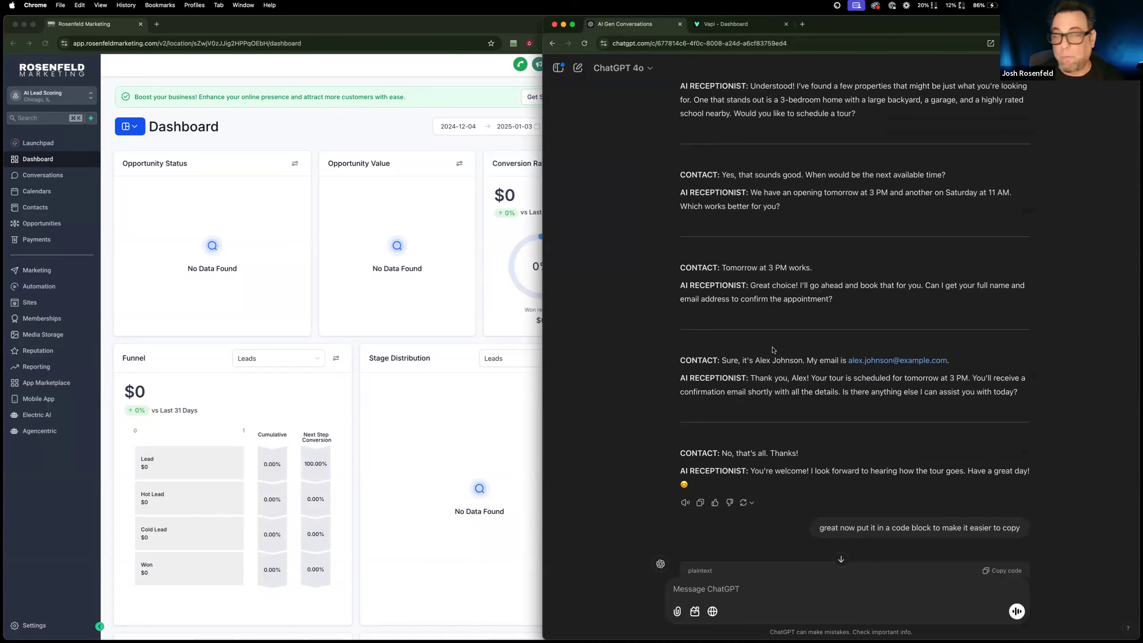
scroll(773, 350, down, 3)
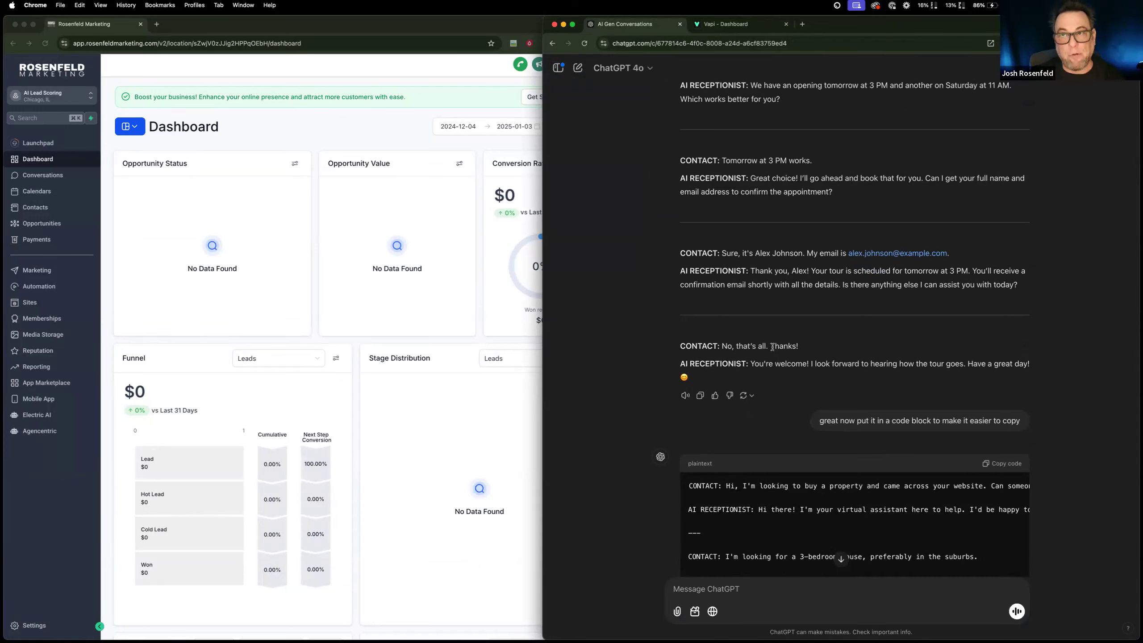
scroll(773, 347, down, 10)
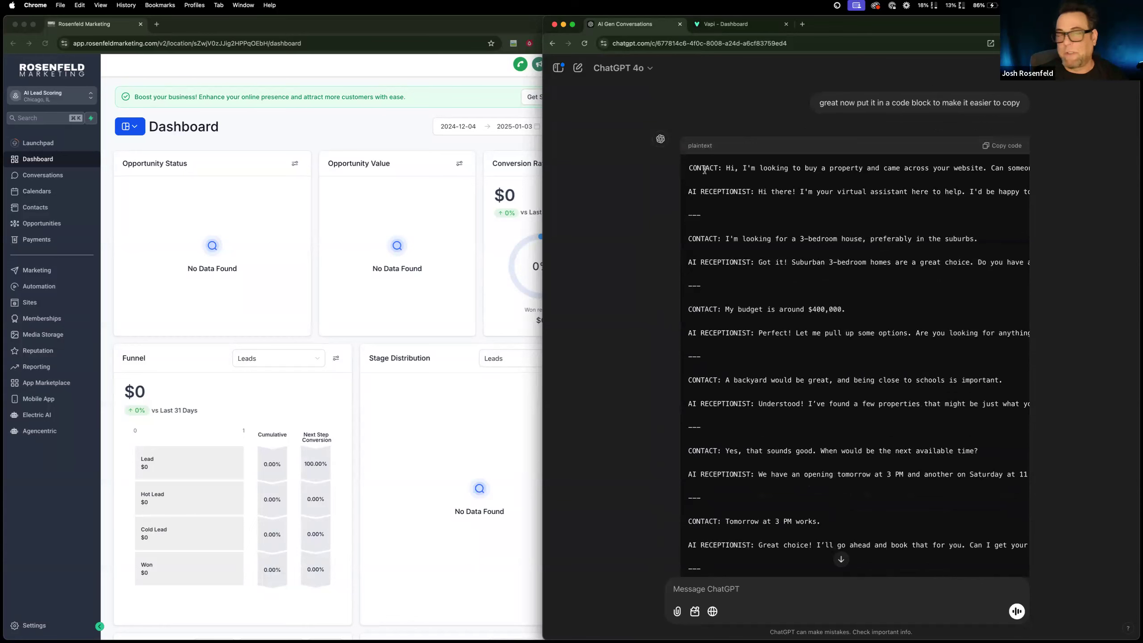
Copy the code block version of the simulated real estate conversation.
scroll(784, 182, up, 3)
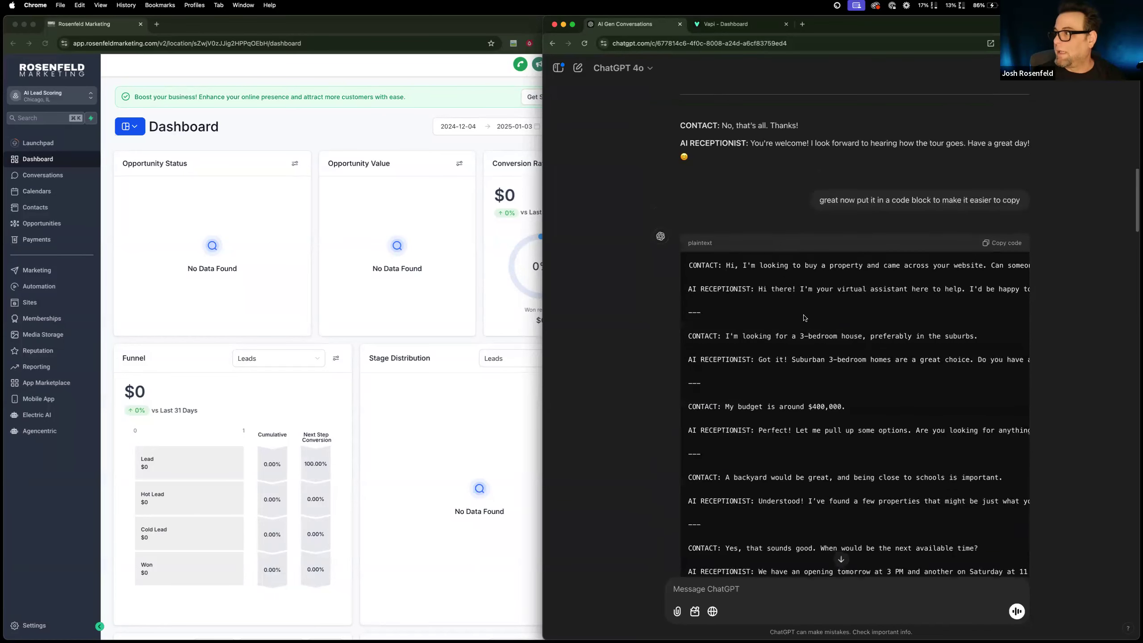
scroll(808, 313, down, 2)
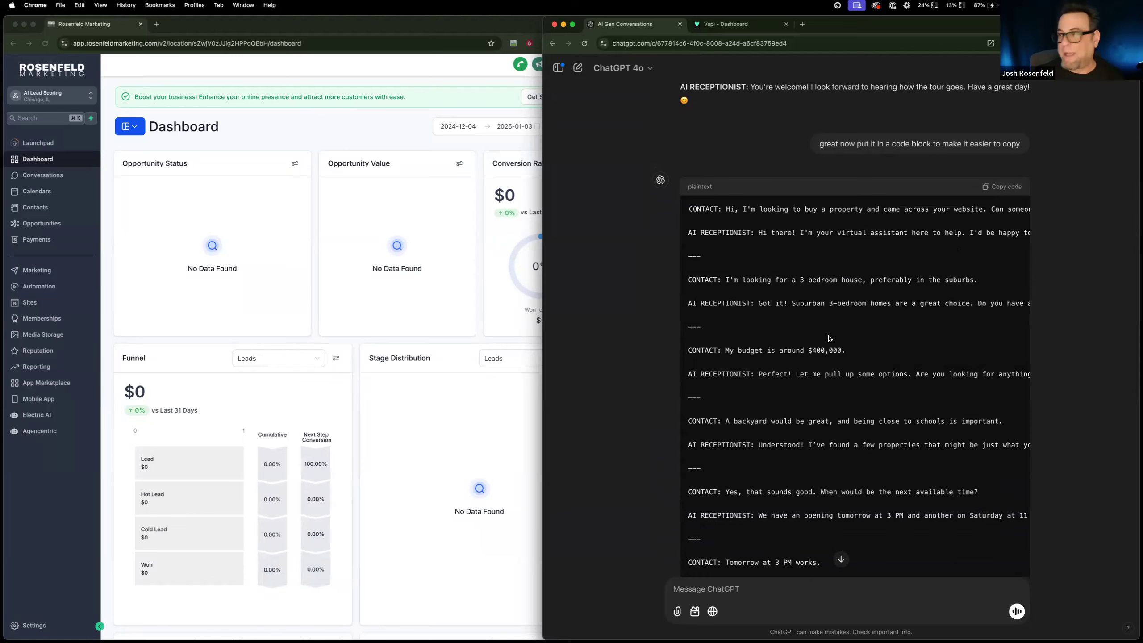
scroll(829, 338, down, 4)
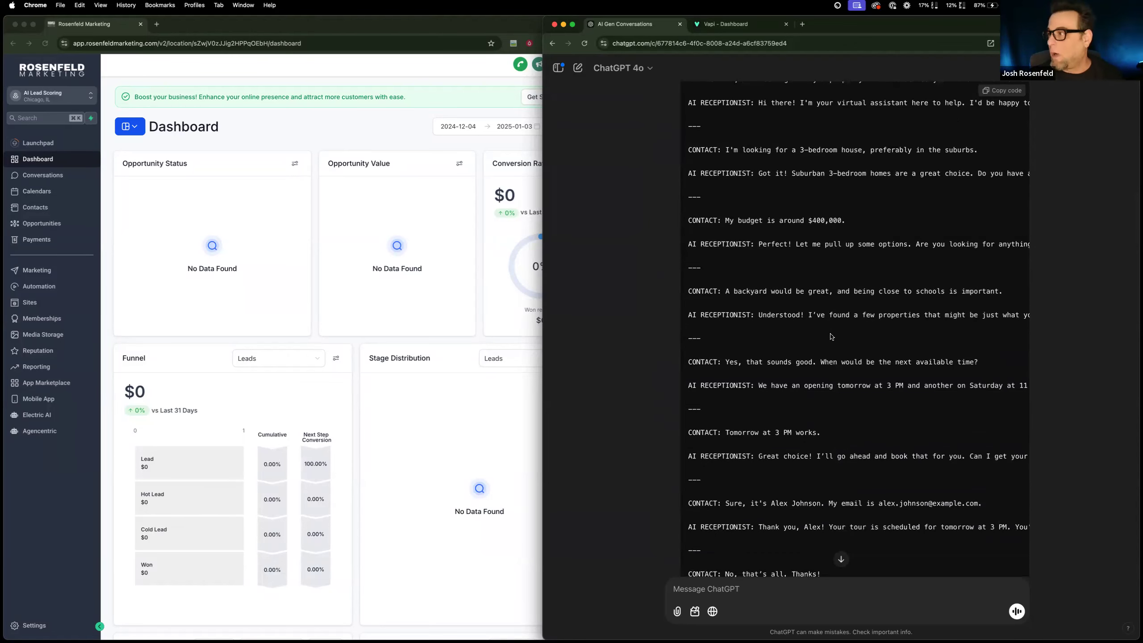
scroll(832, 335, up, 2)
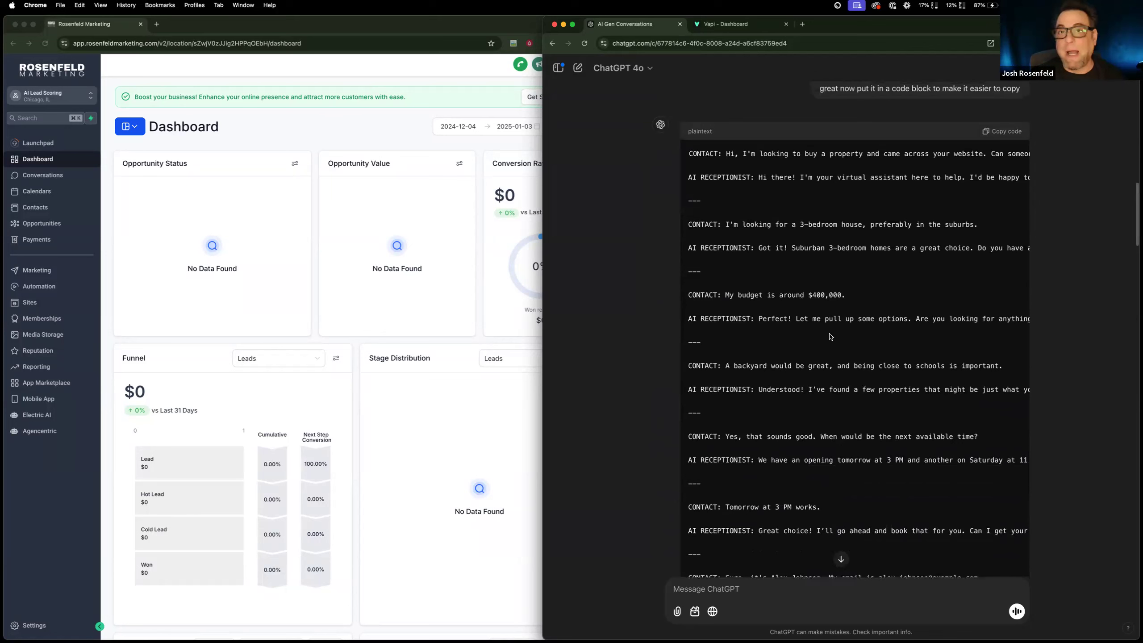
click(1003, 137)
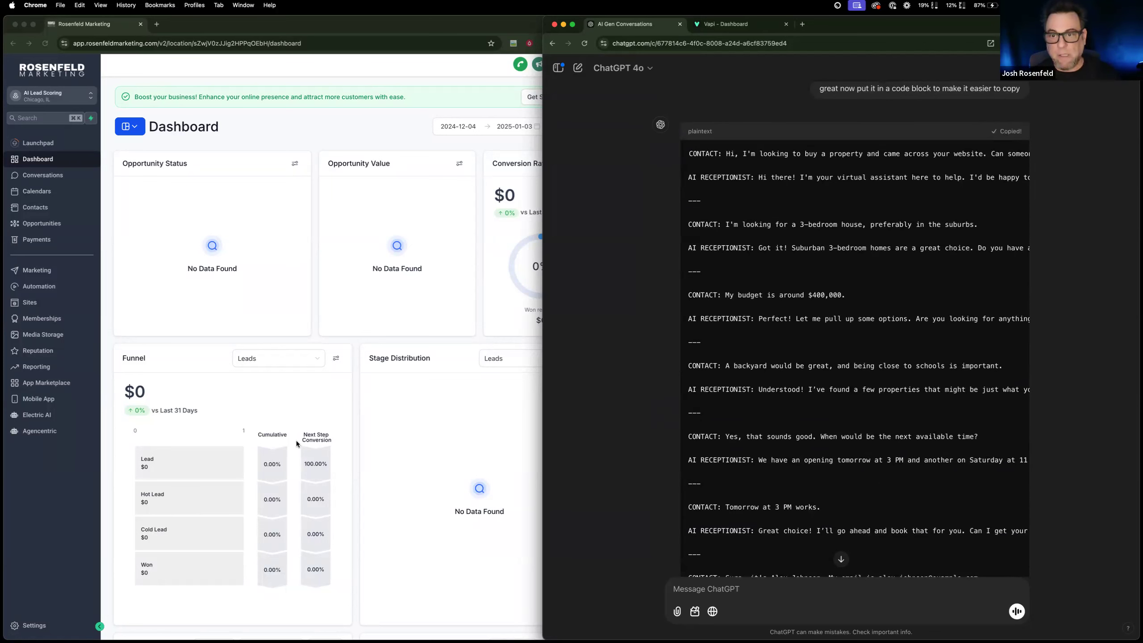
Switch to the Rosenfeld Marketing CRM and find the AI Scoring fields among the custom fields in the settings.
click(25, 553)
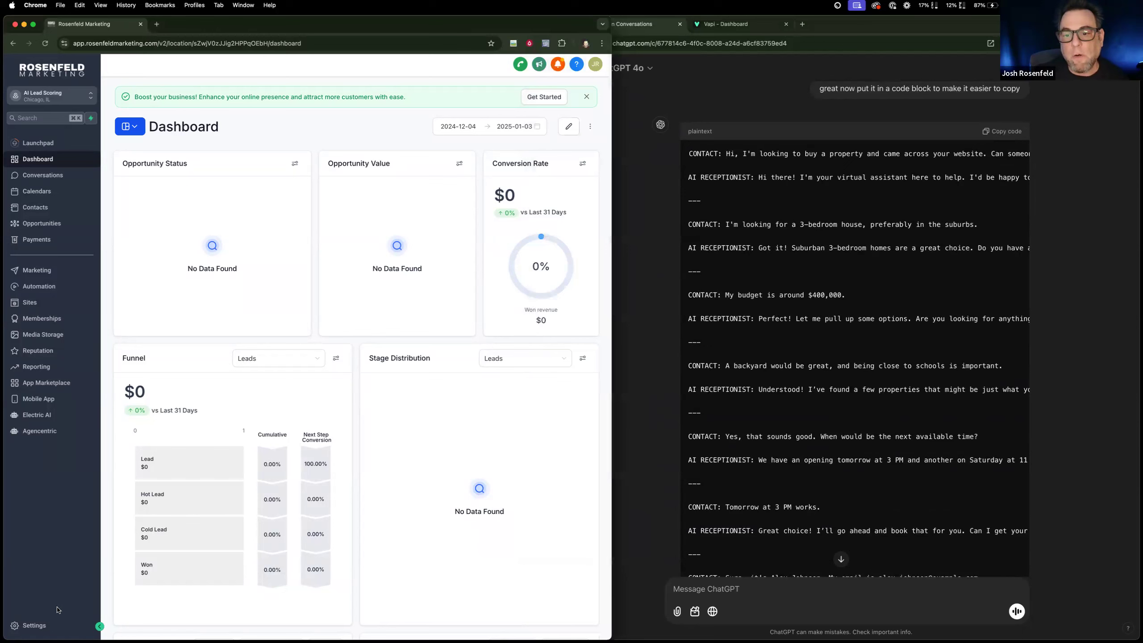
click(50, 630)
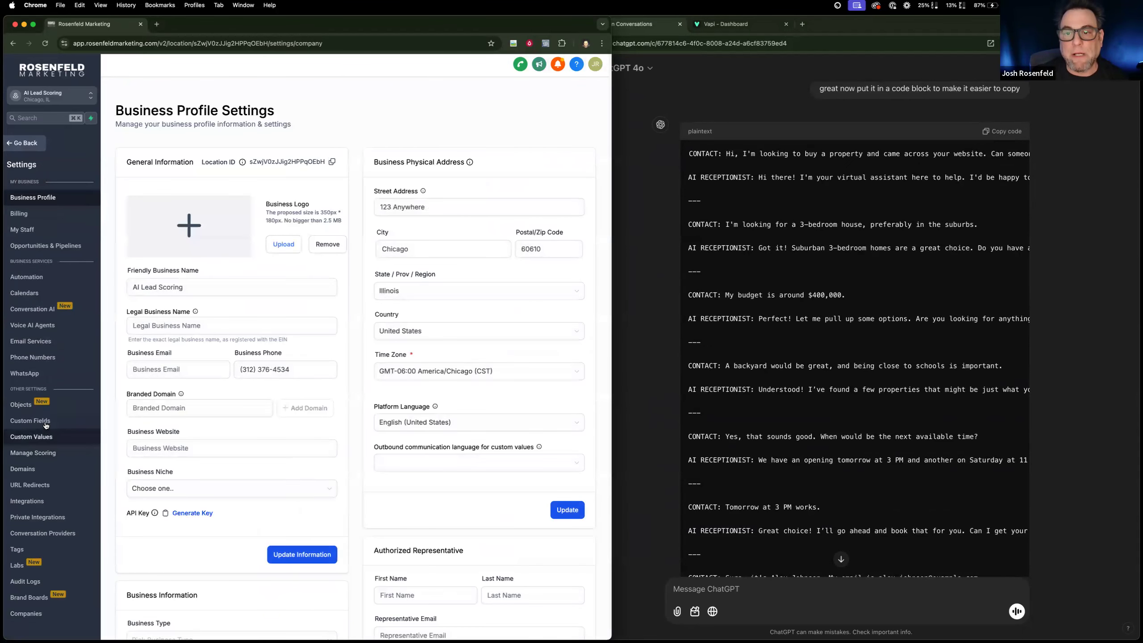
click(30, 420)
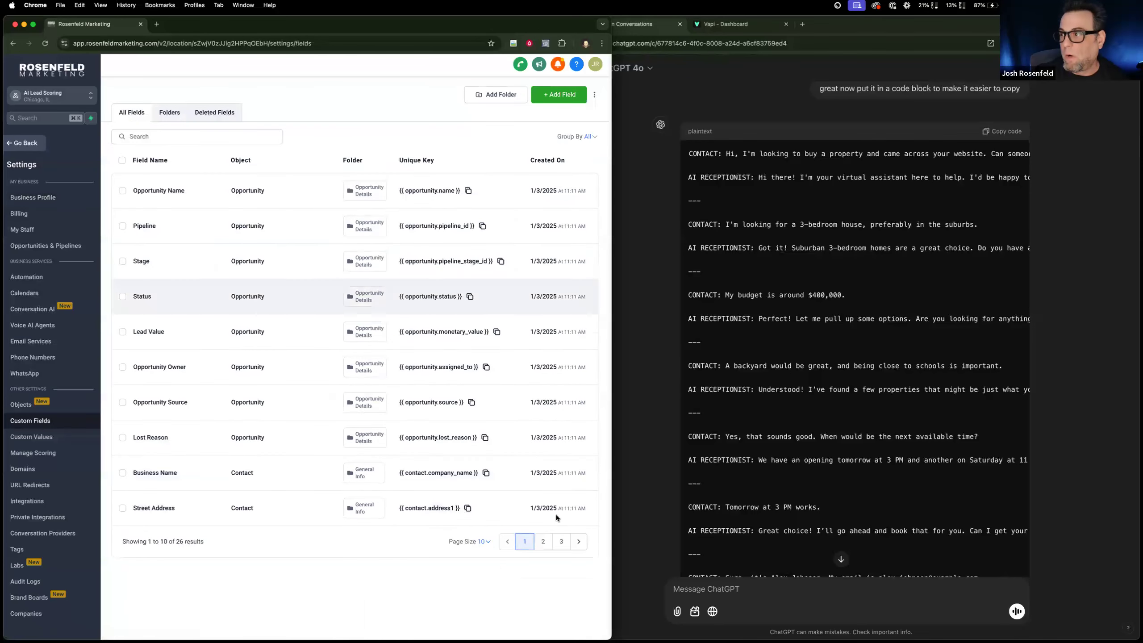
click(560, 542)
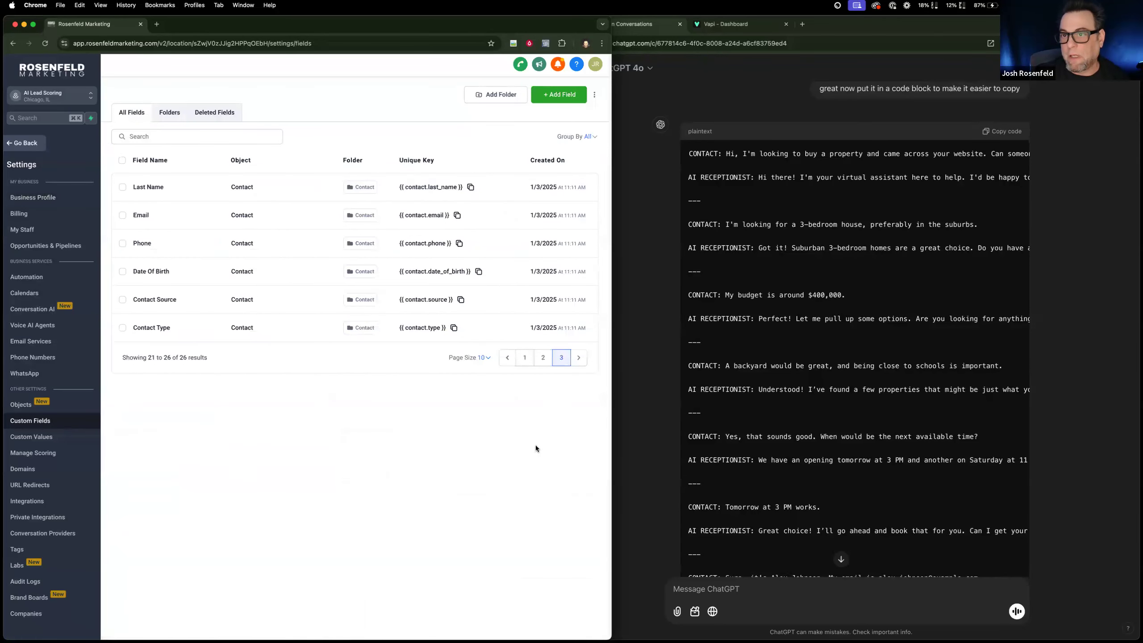
click(541, 358)
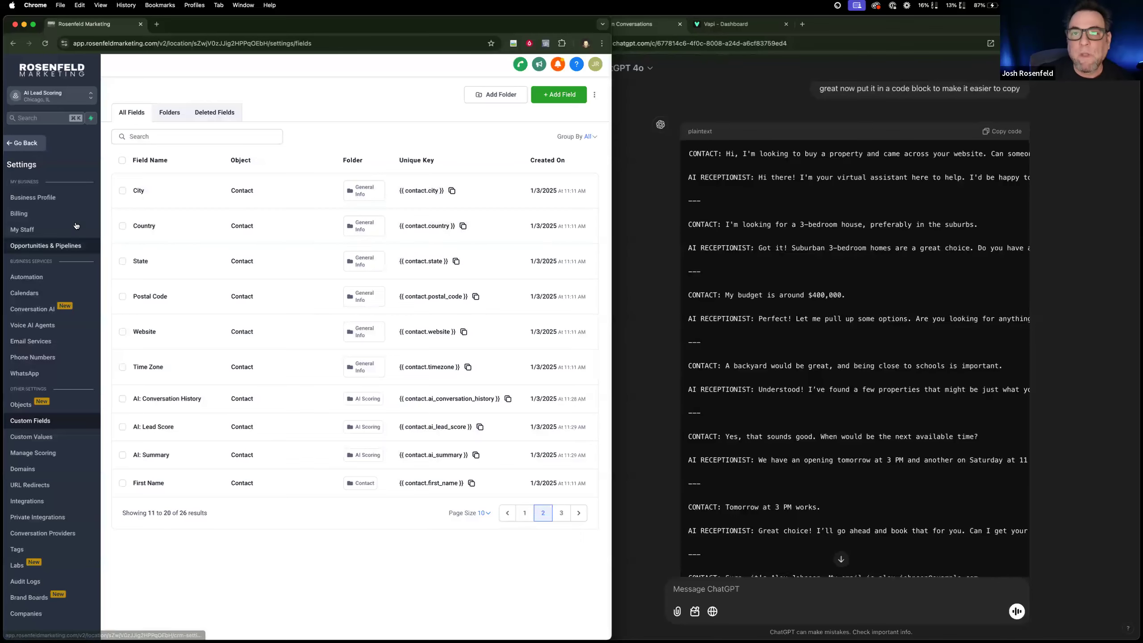
Start a new contact in the CRM's contact list and enter the contact's first and last name.
click(34, 144)
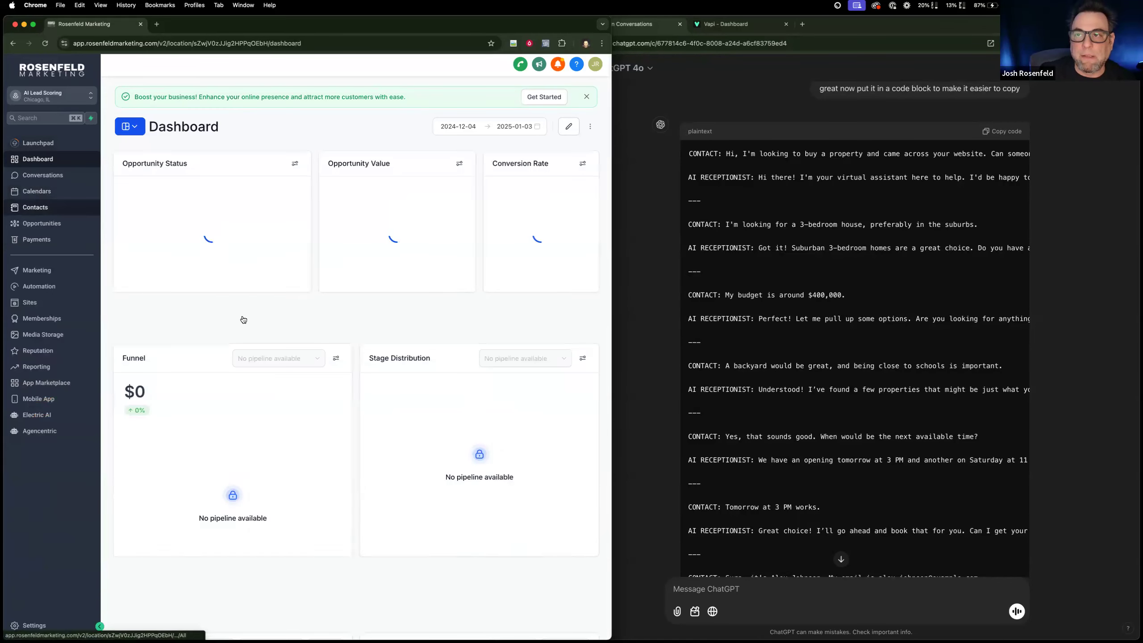
click(45, 207)
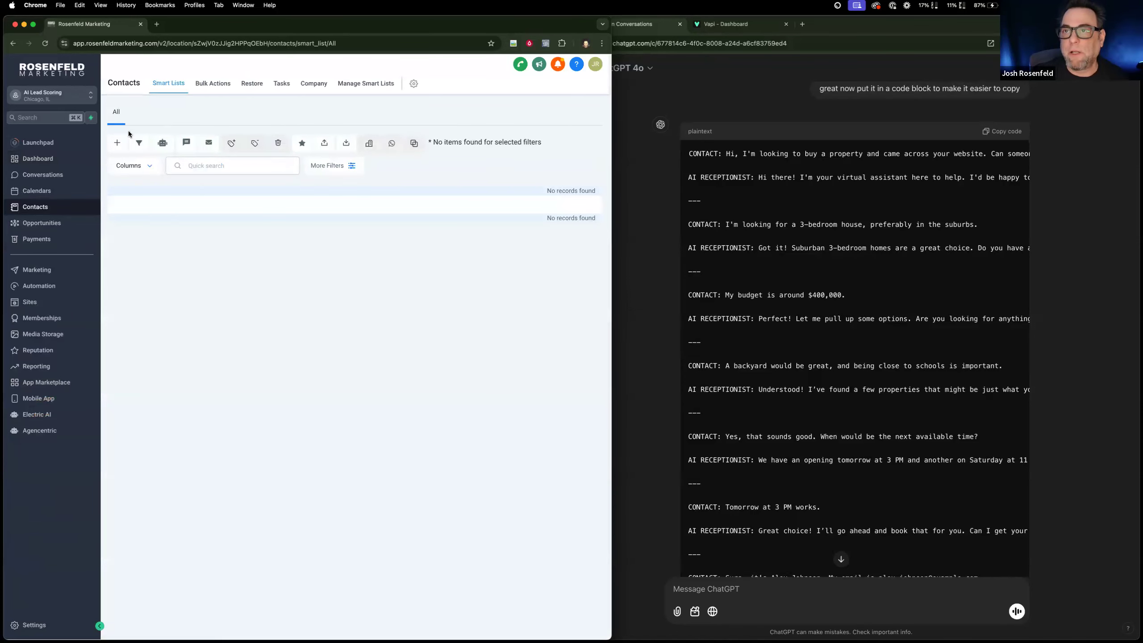
click(118, 142)
click(246, 225)
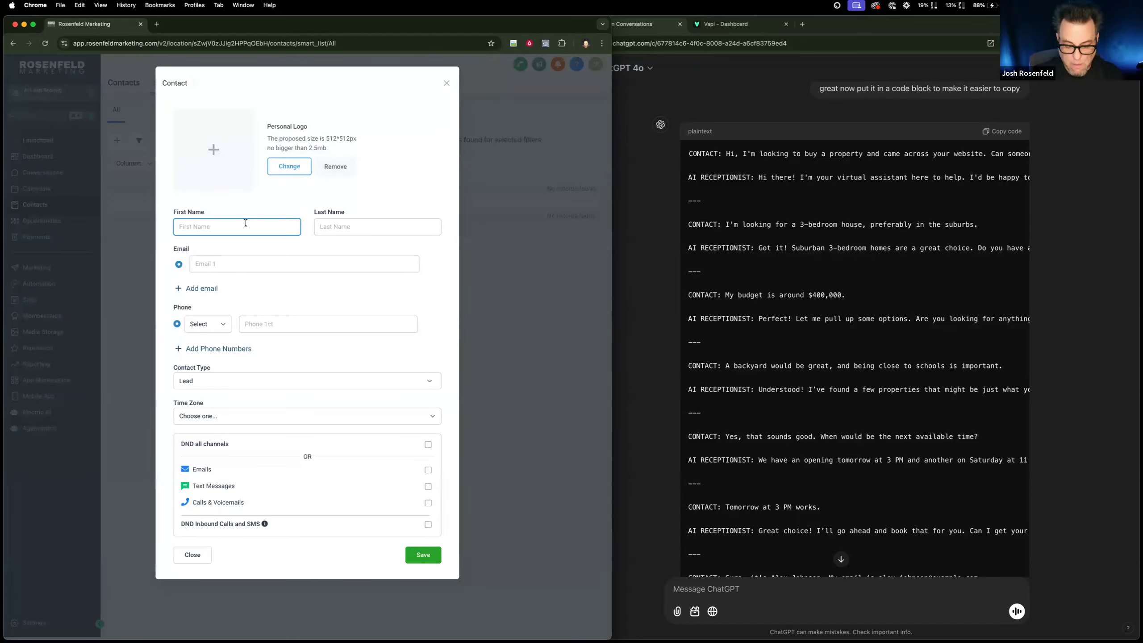
key(Tab)
Enter the contact's email address and save the new contact.
click(228, 263)
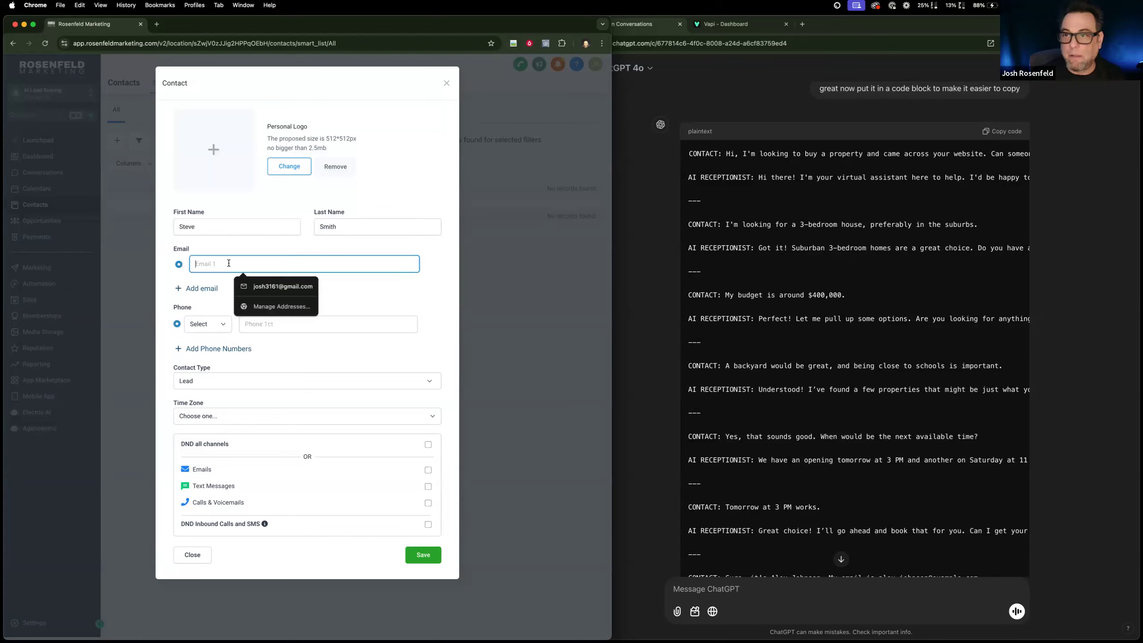
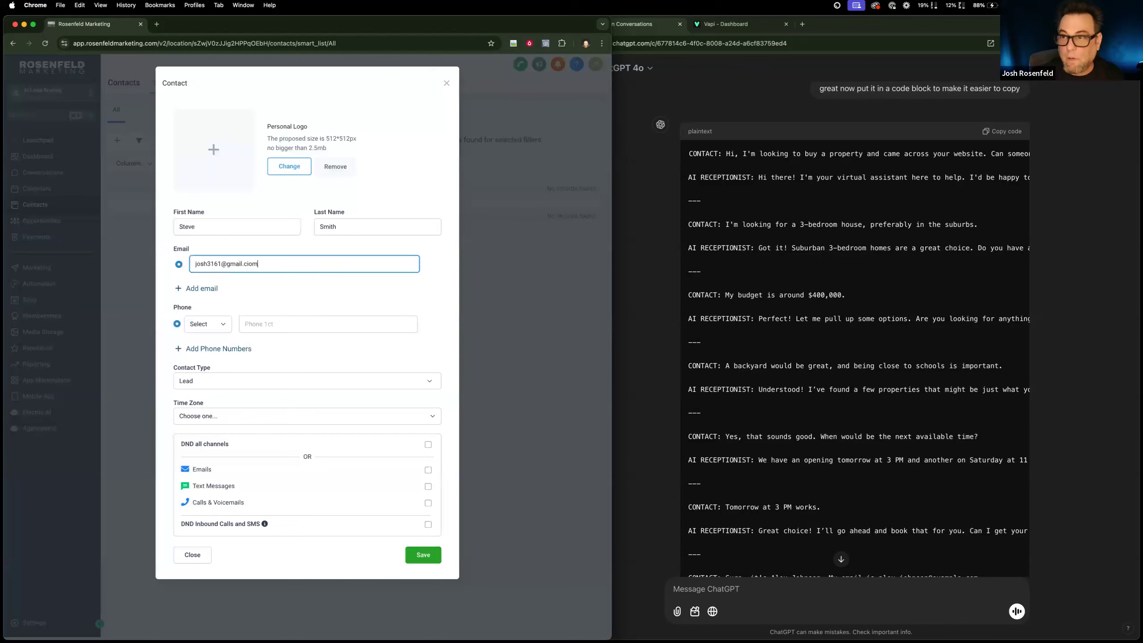
text(pm)
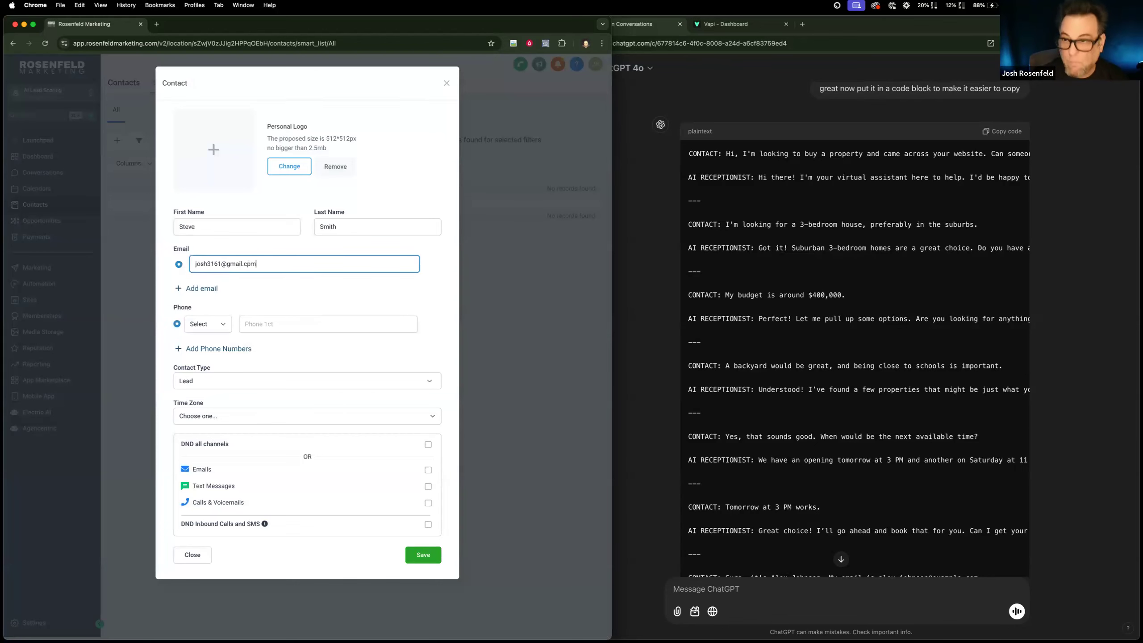
key(BackSpace)
key(BackSpace)
key(BackSpace)
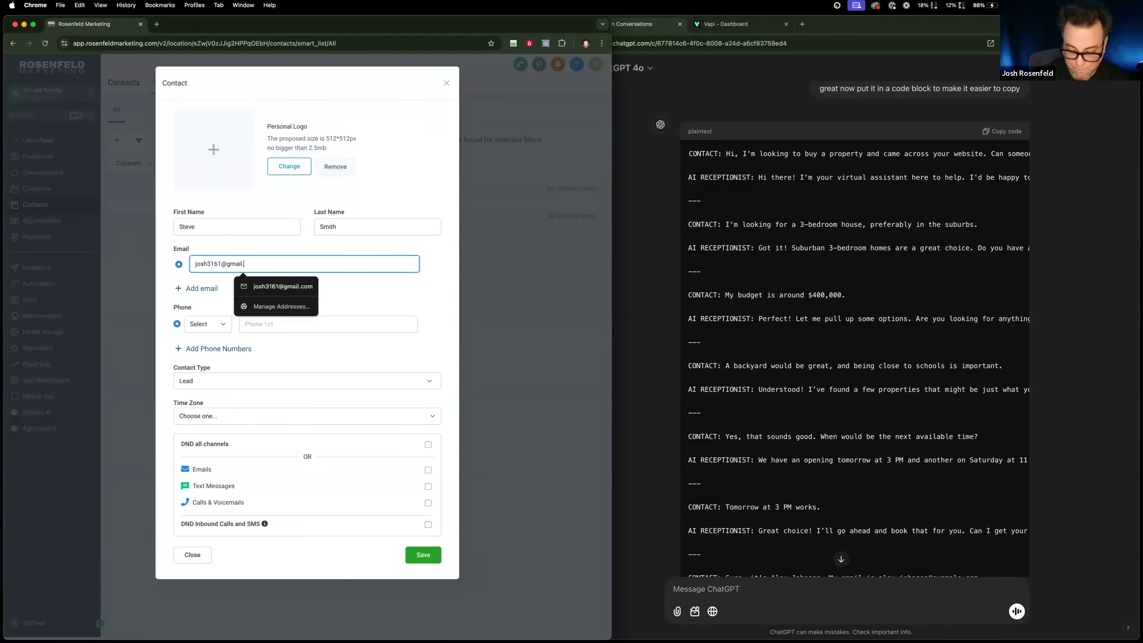
text(com)
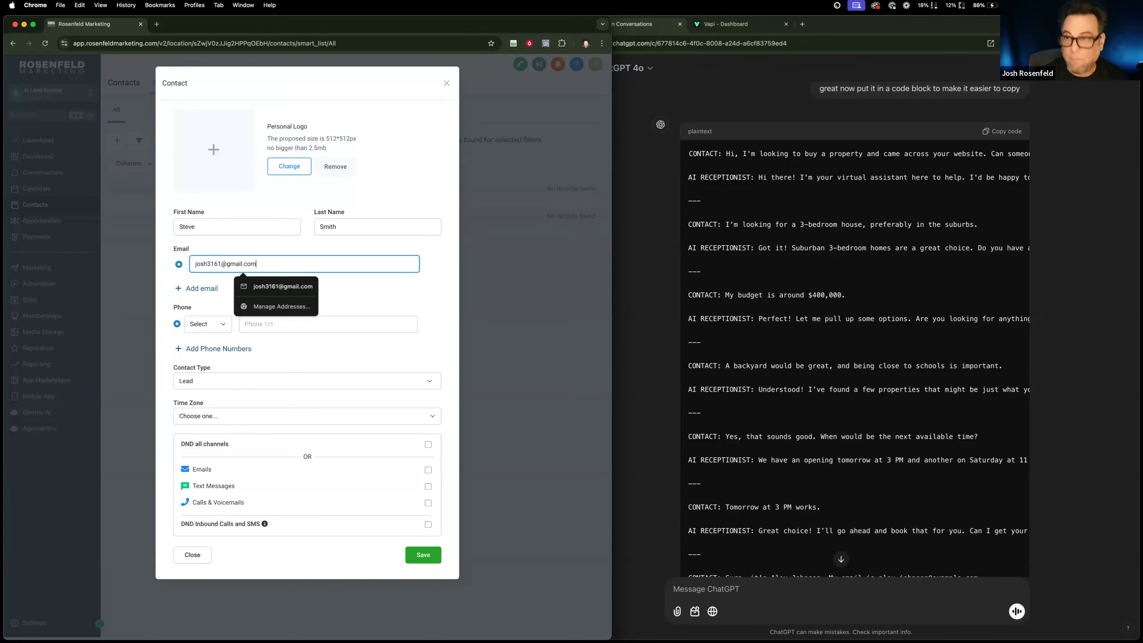
click(423, 556)
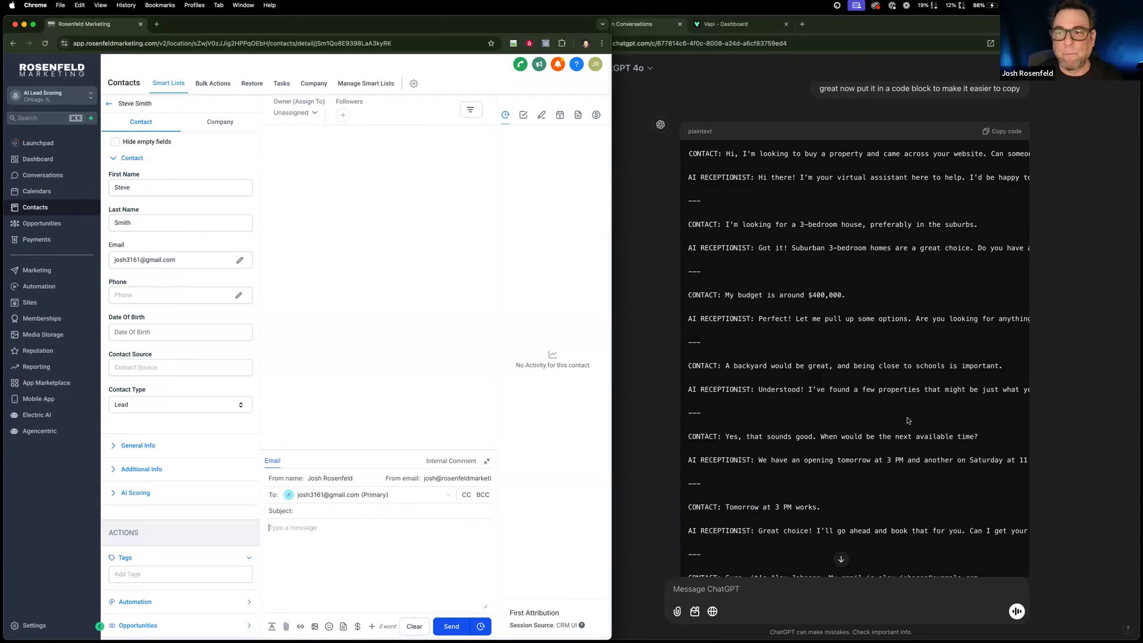
Paste the copied conversation into the contact's AI: Conversation History field under AI Scoring and save the change.
click(112, 492)
scroll(192, 495, down, 5)
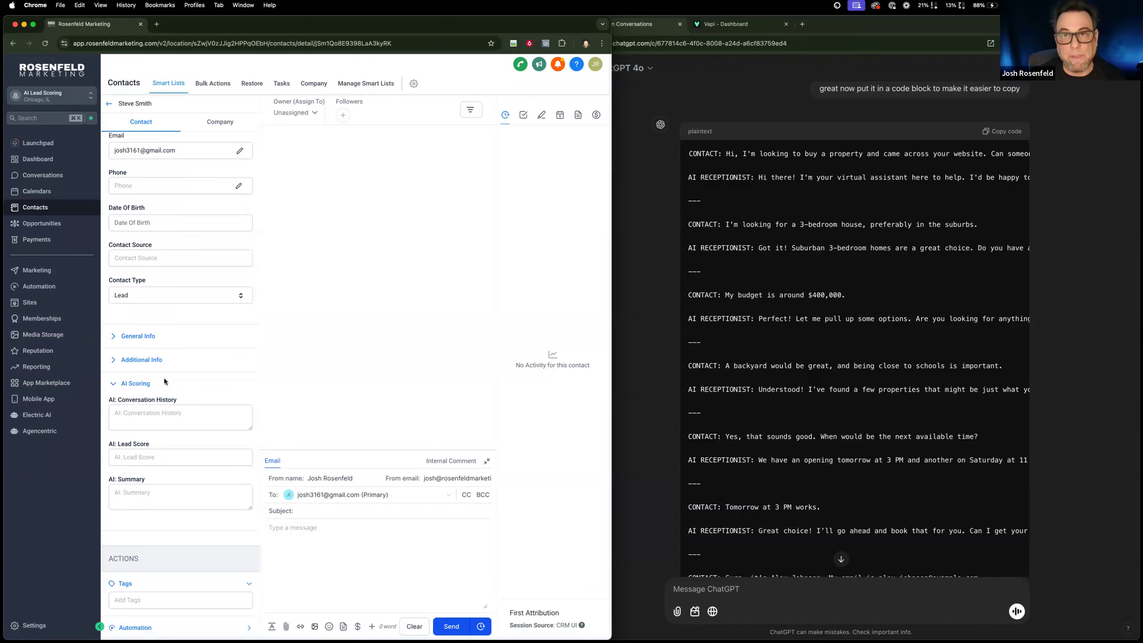
click(167, 417)
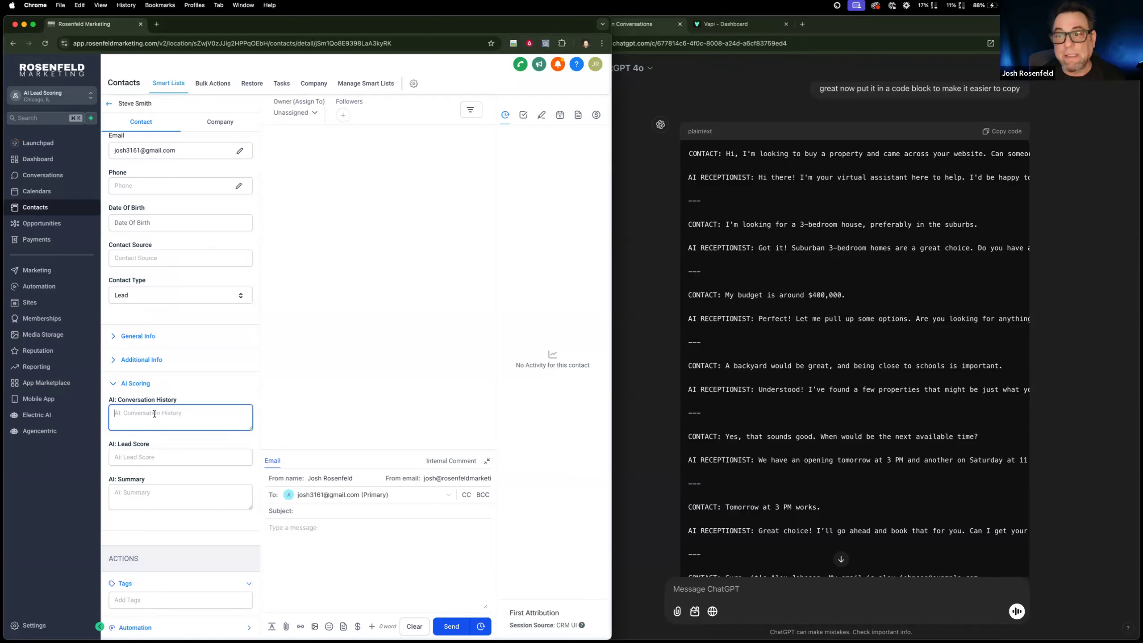
key(super+v)
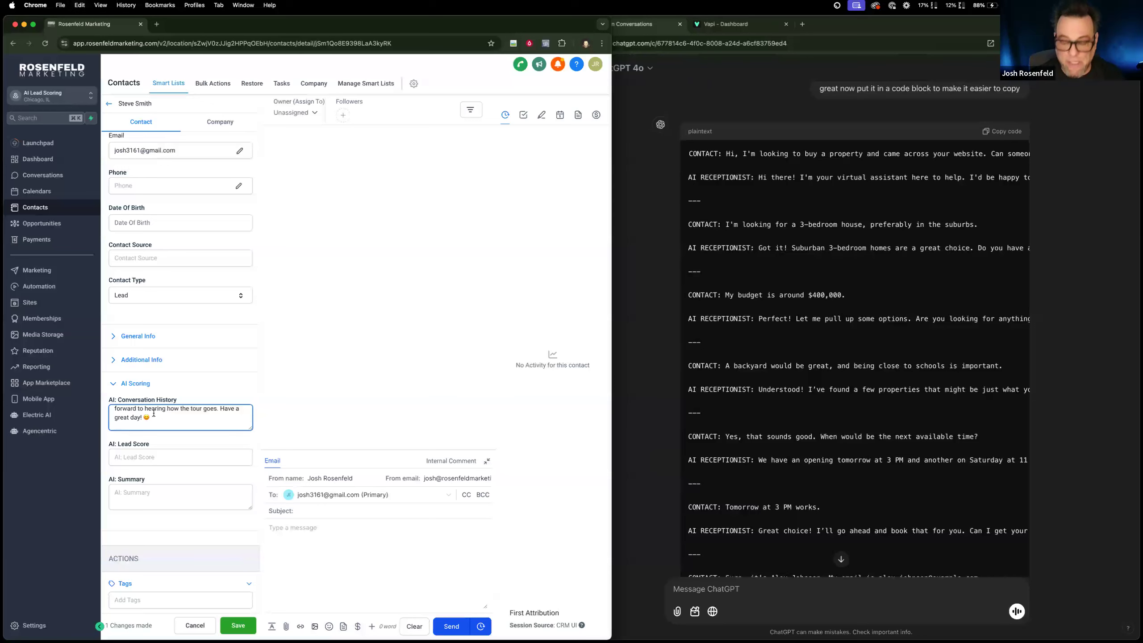
key(BackSpace)
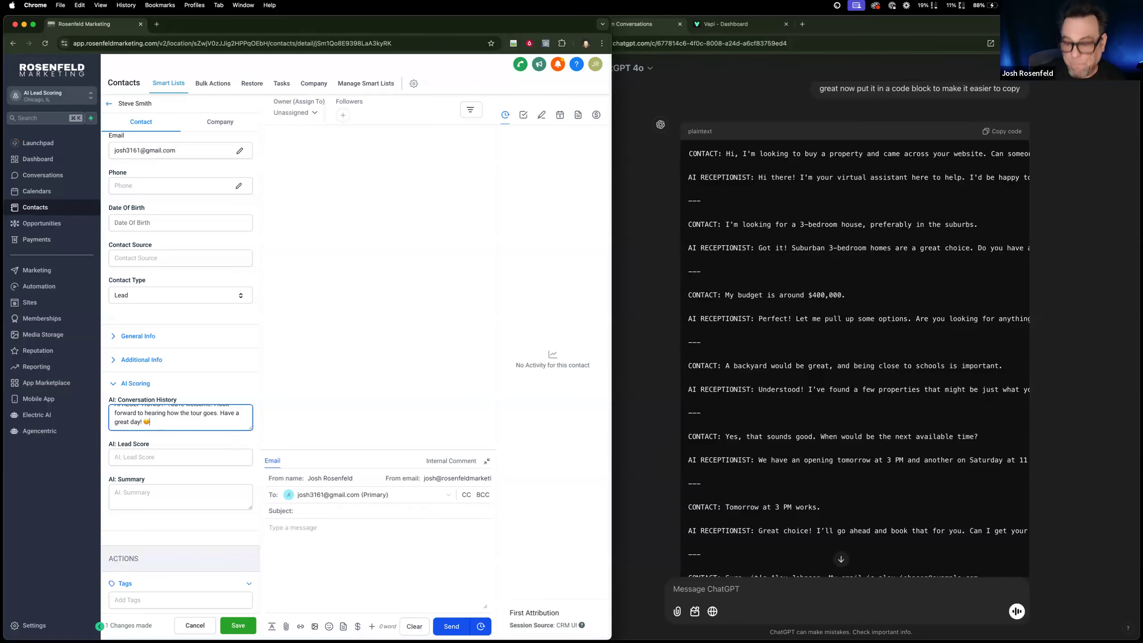
scroll(186, 432, down, 3)
click(234, 619)
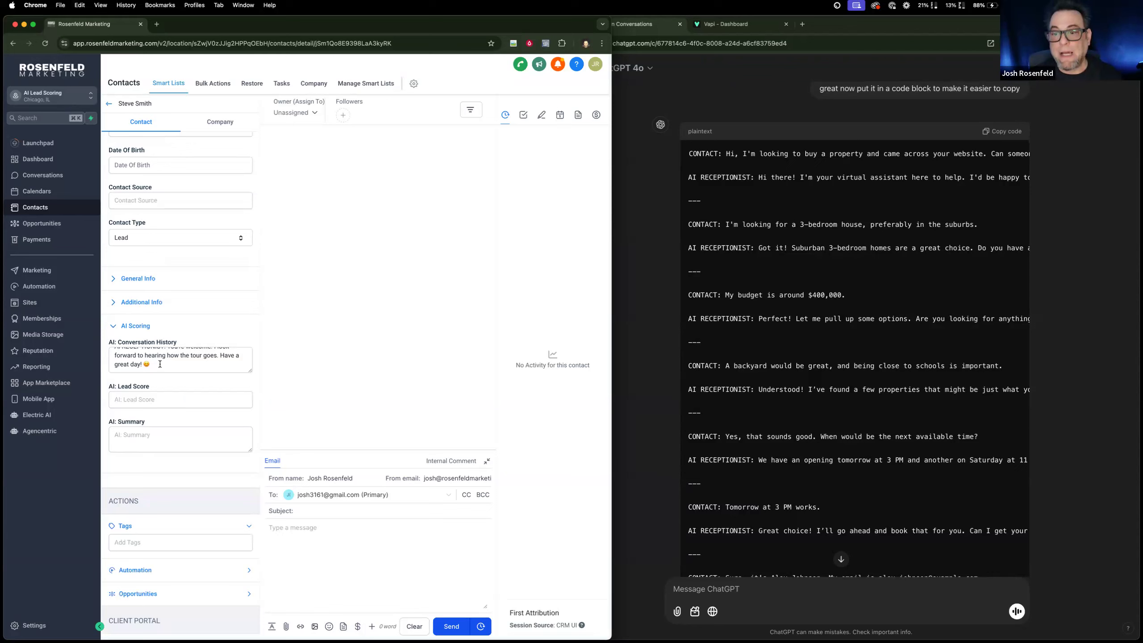
Create a new automation workflow from scratch.
scroll(160, 364, down, 1)
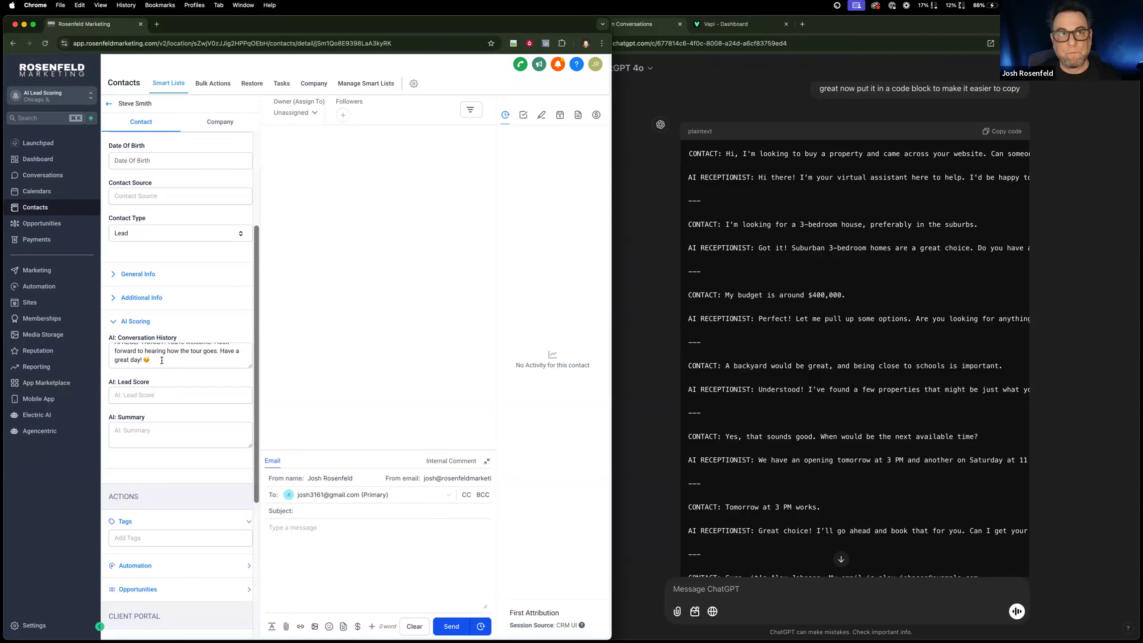
click(40, 286)
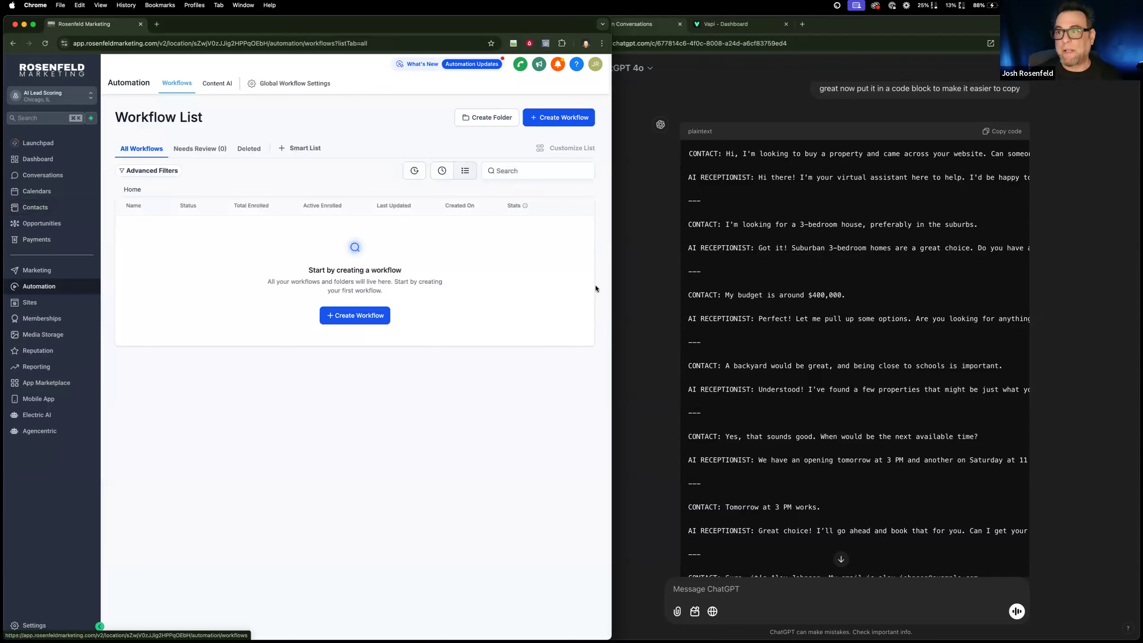
click(355, 314)
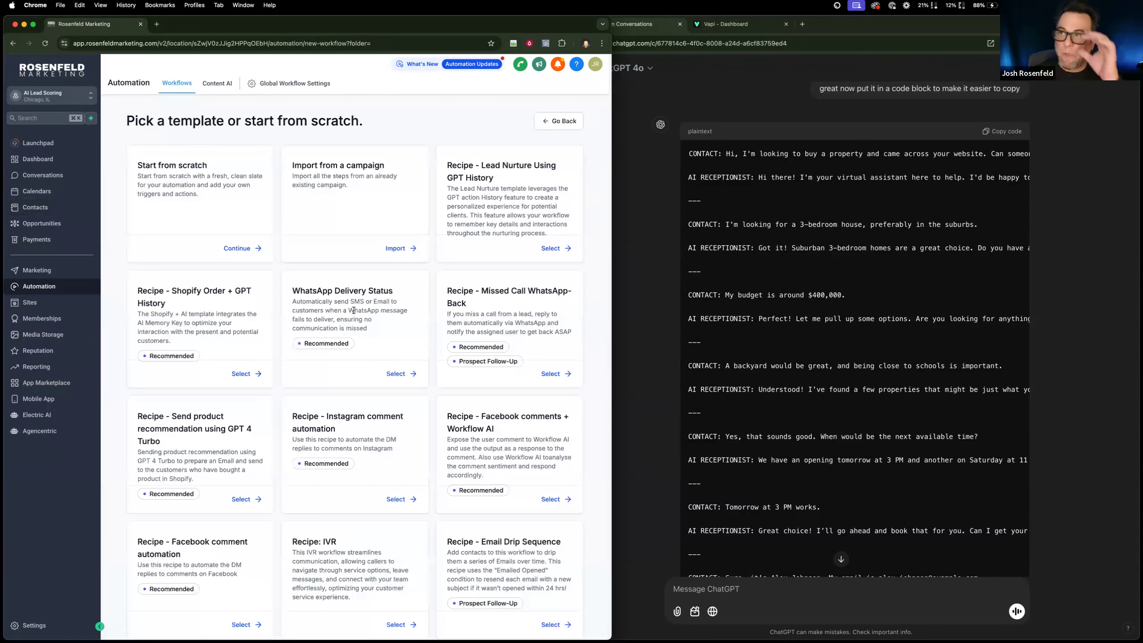
click(247, 250)
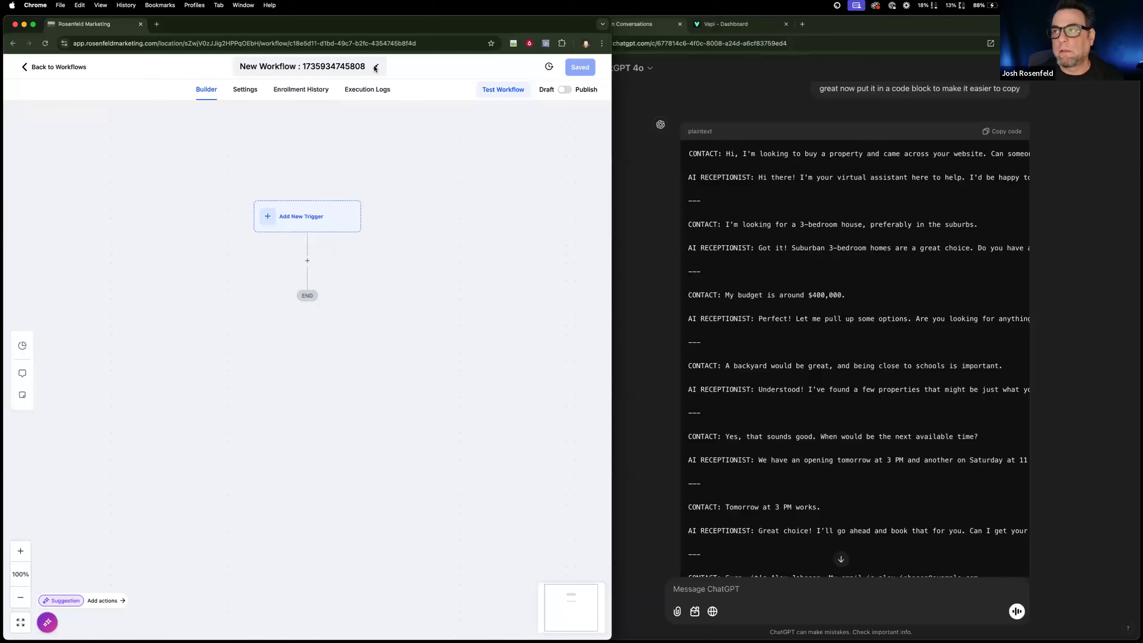
Rename the new workflow "AI: Lead Scoring" and save it.
click(358, 66)
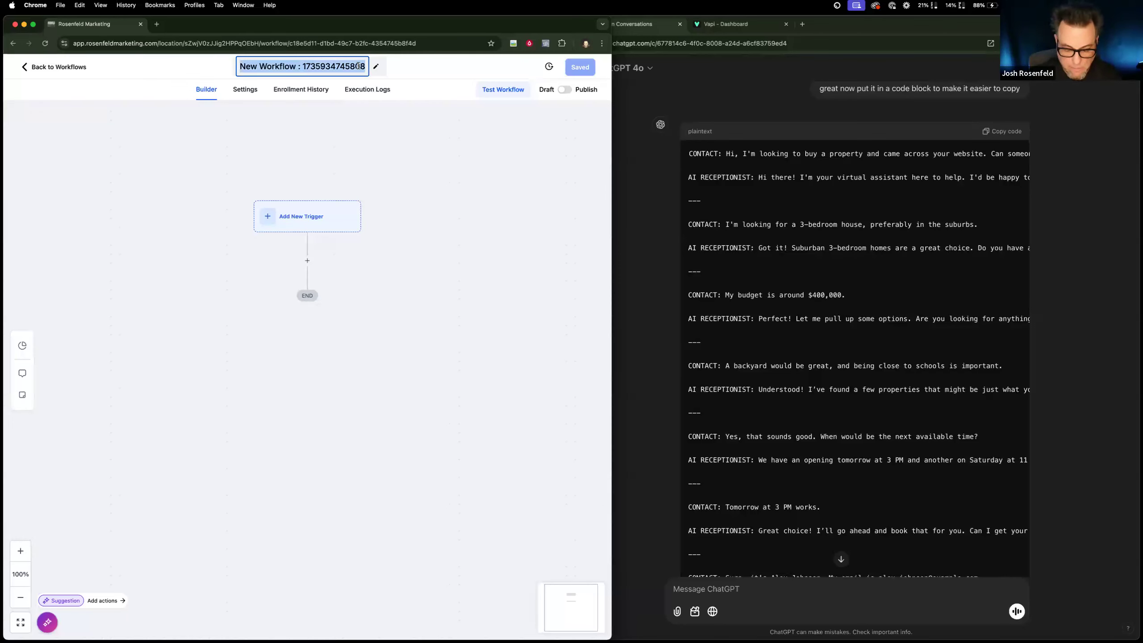
text(AI: Le)
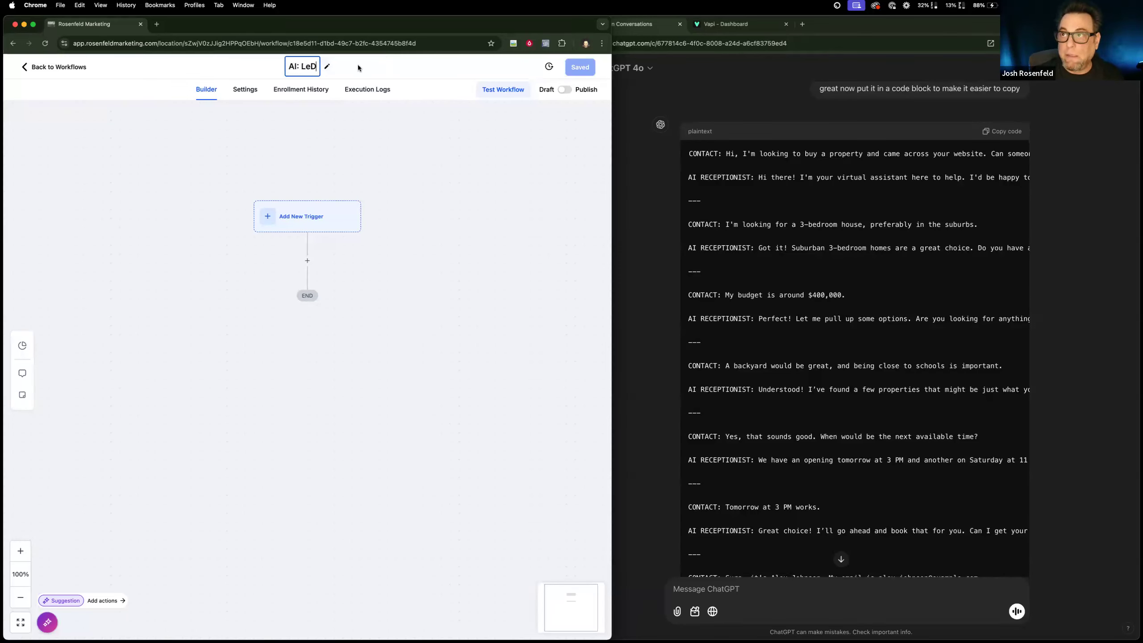
text(ad S)
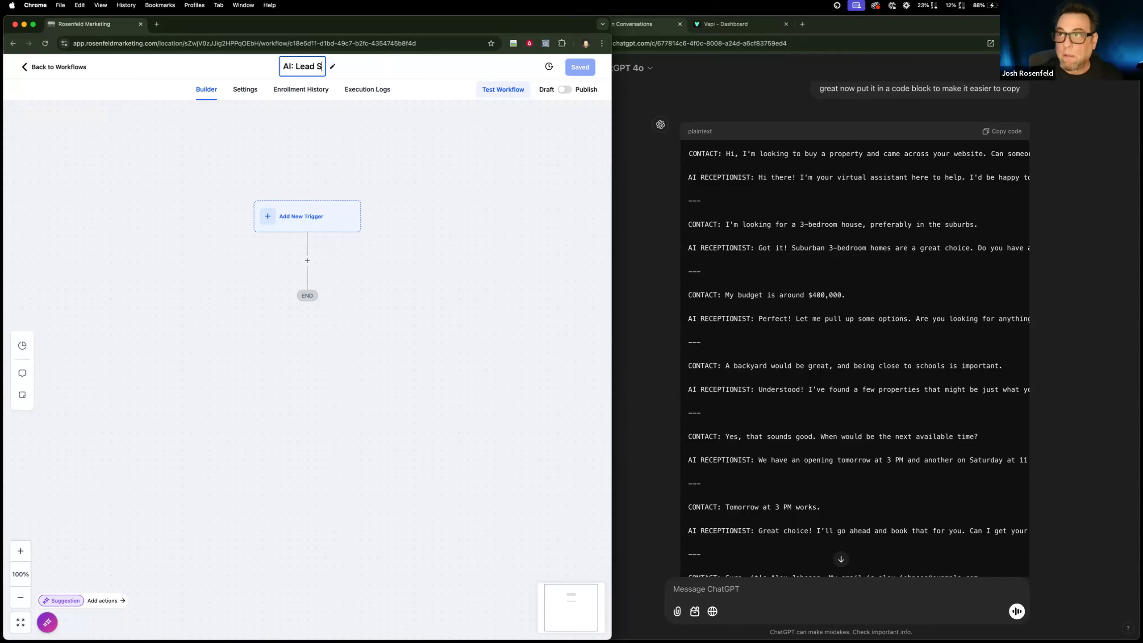
text(coring)
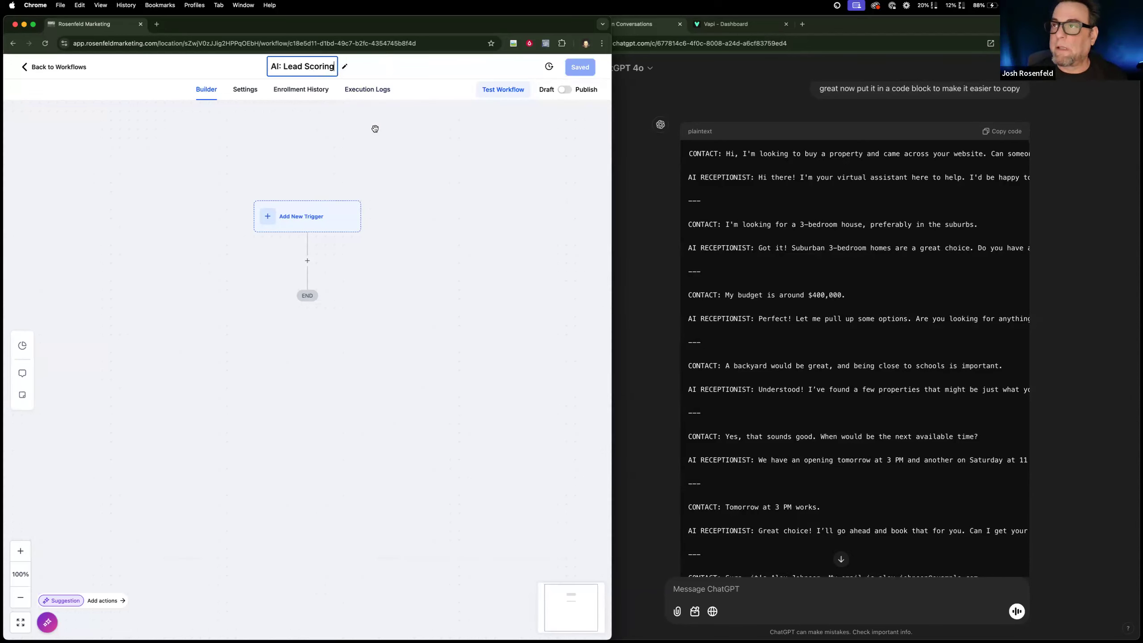
click(331, 147)
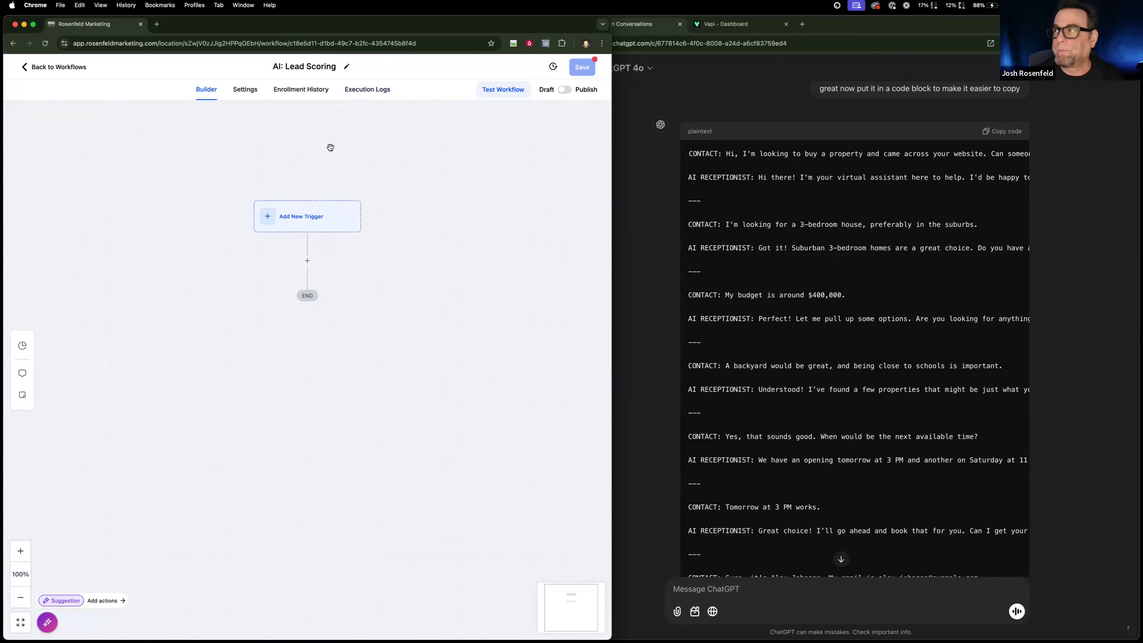
click(582, 67)
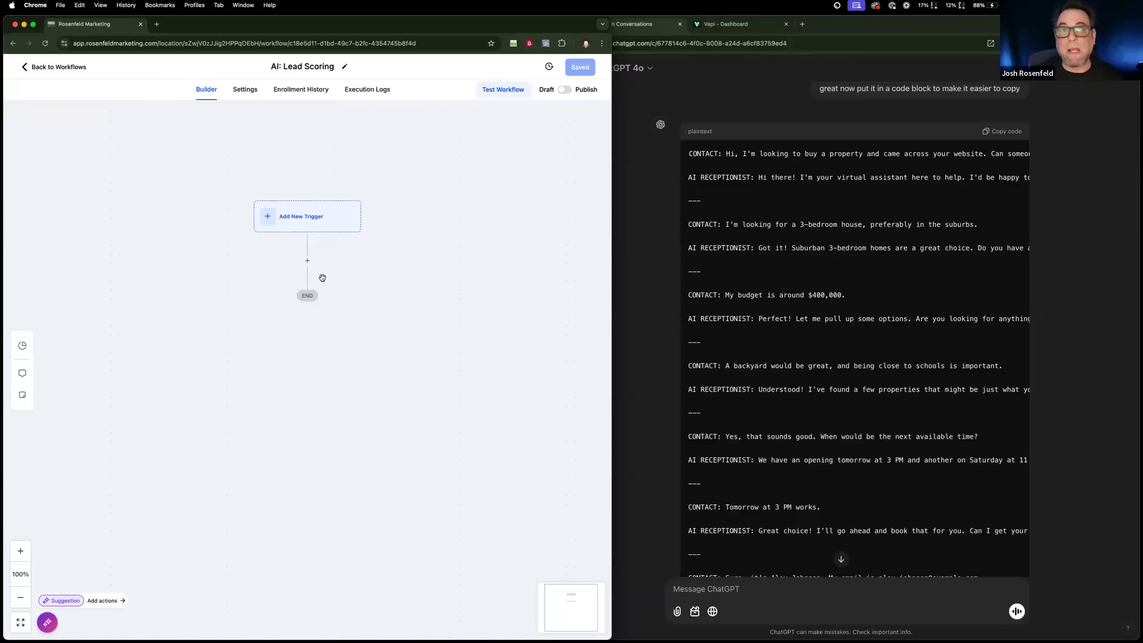
Search the workflow actions for "gpt", add GPT Powered By OpenAI below the trigger and go to its empty prompt.
click(307, 260)
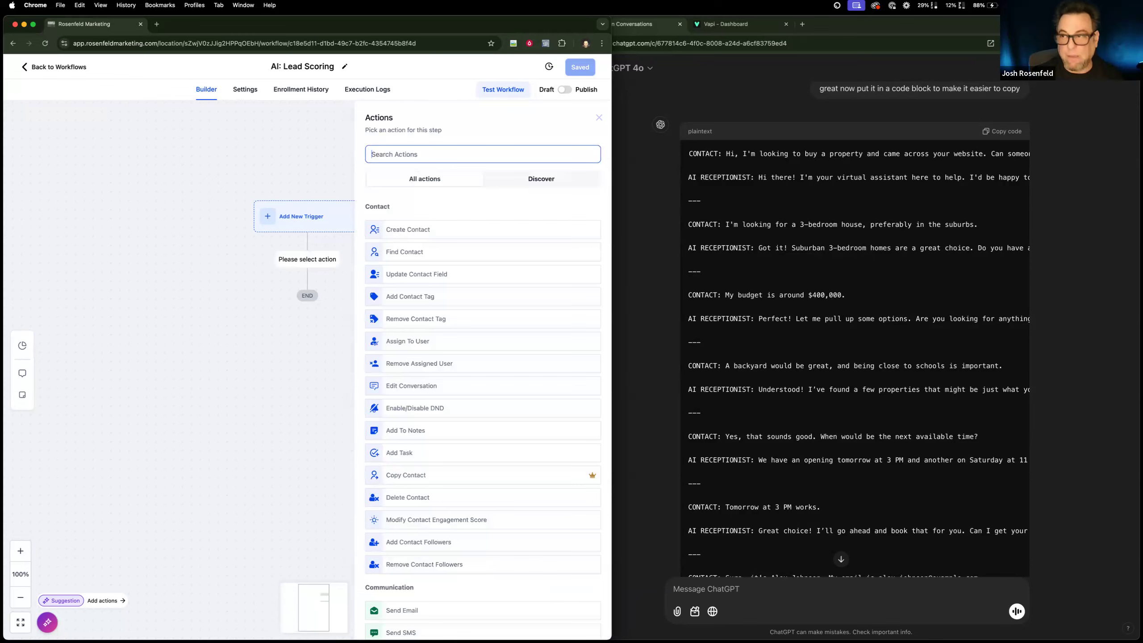
text(gpt)
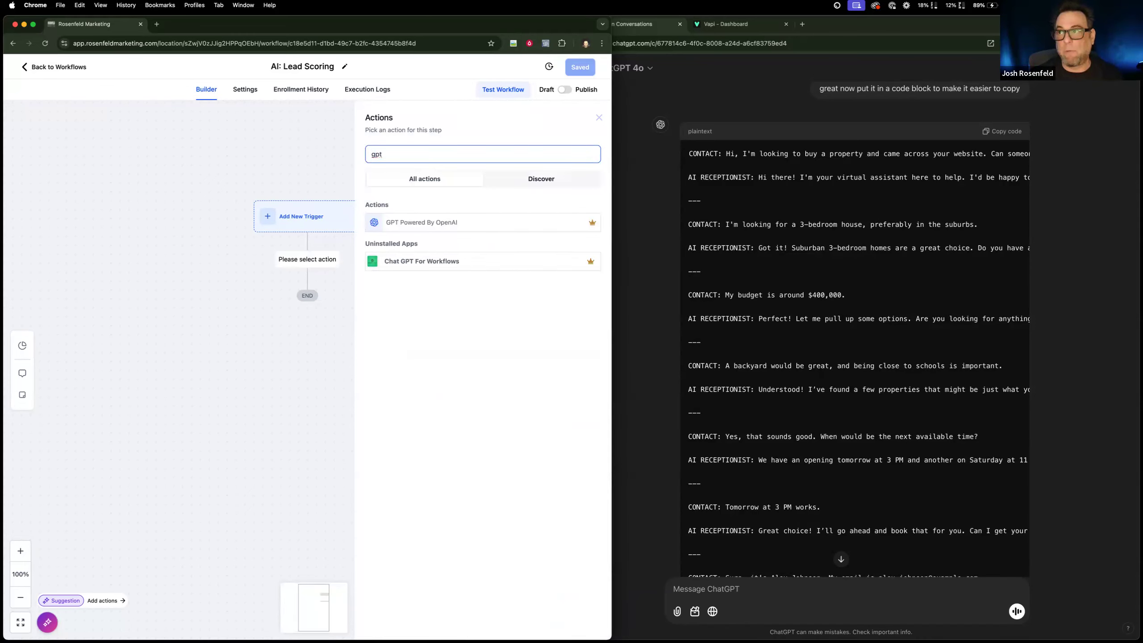
click(435, 223)
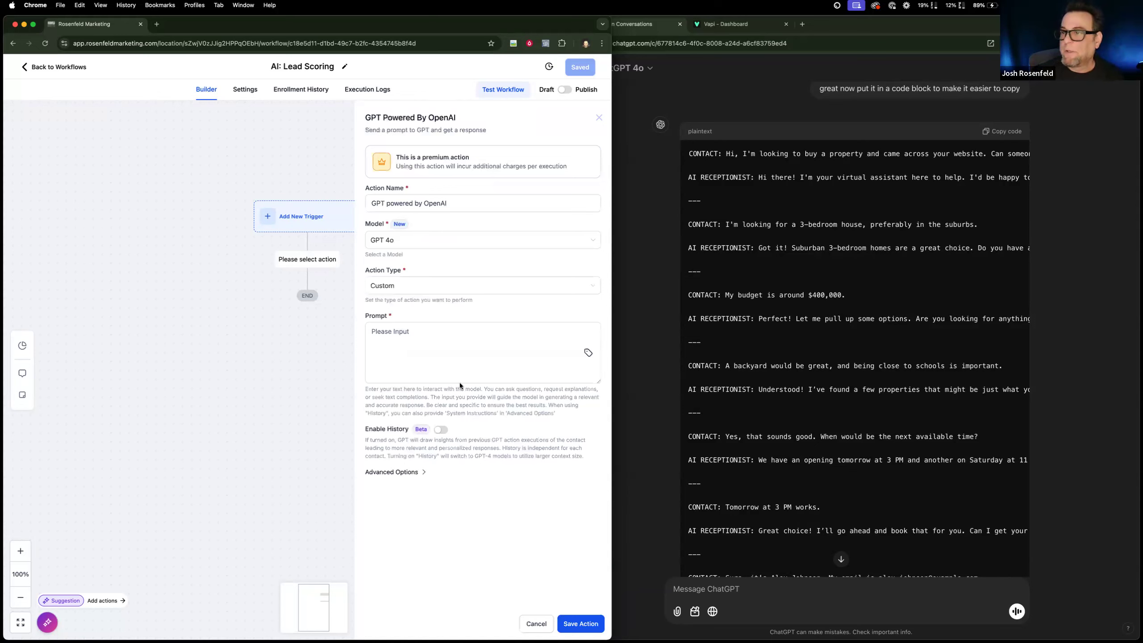
click(403, 349)
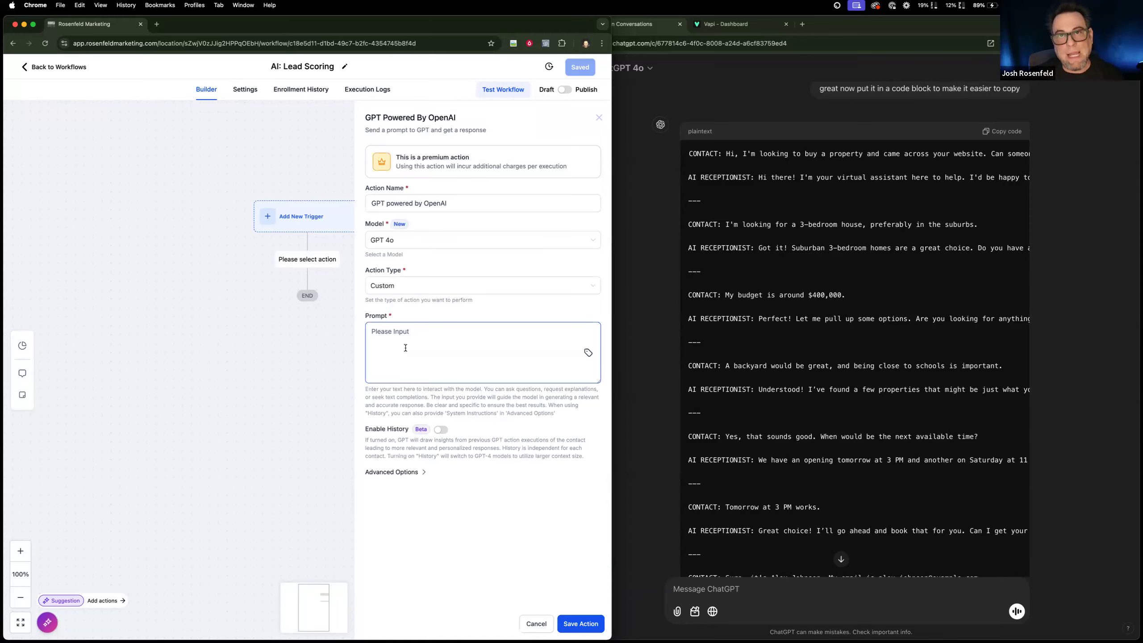
Switch to ChatGPT and start a message: "i need your help writing a great lead scoring prompt for these conversations between the AI and the customer.".
scroll(762, 526, down, 15)
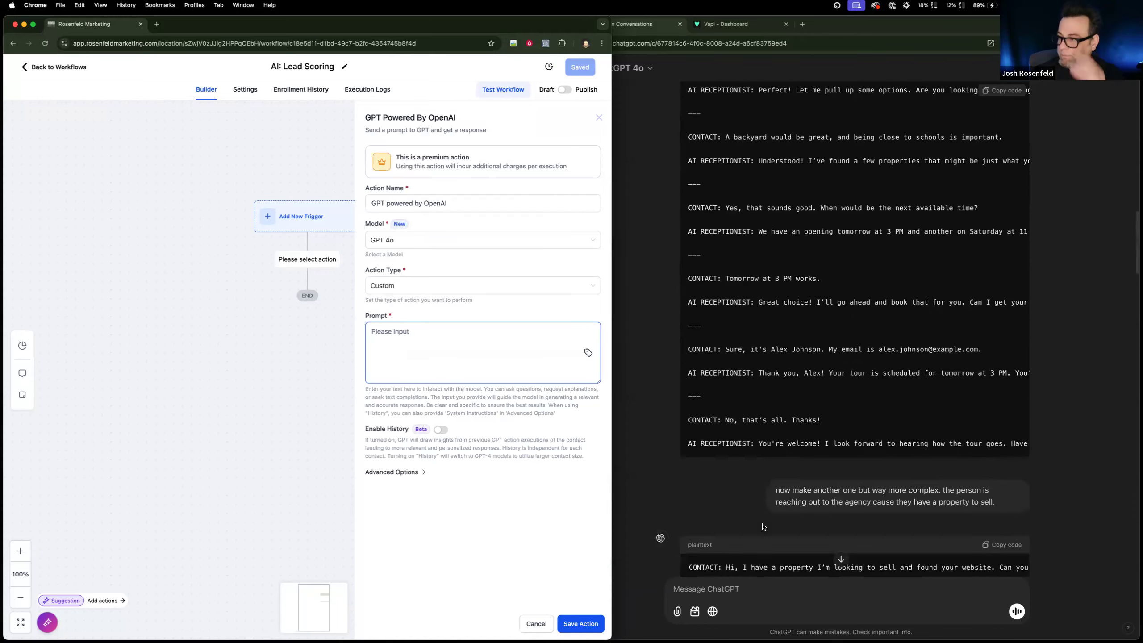
scroll(721, 540, down, 10)
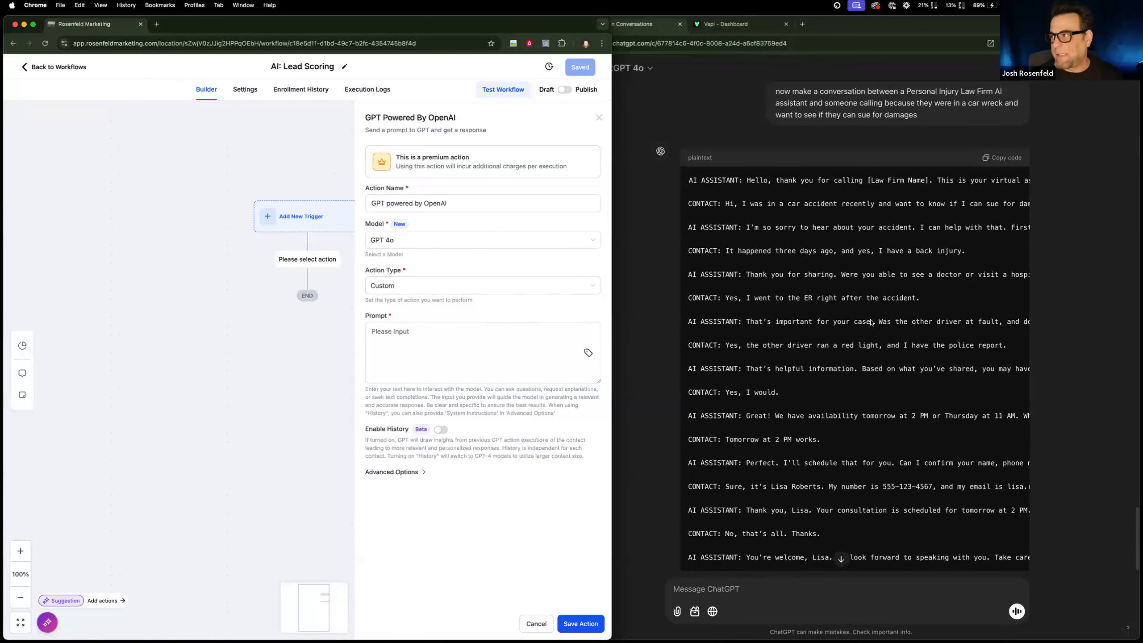
scroll(854, 341, up, 5)
scroll(804, 462, down, 5)
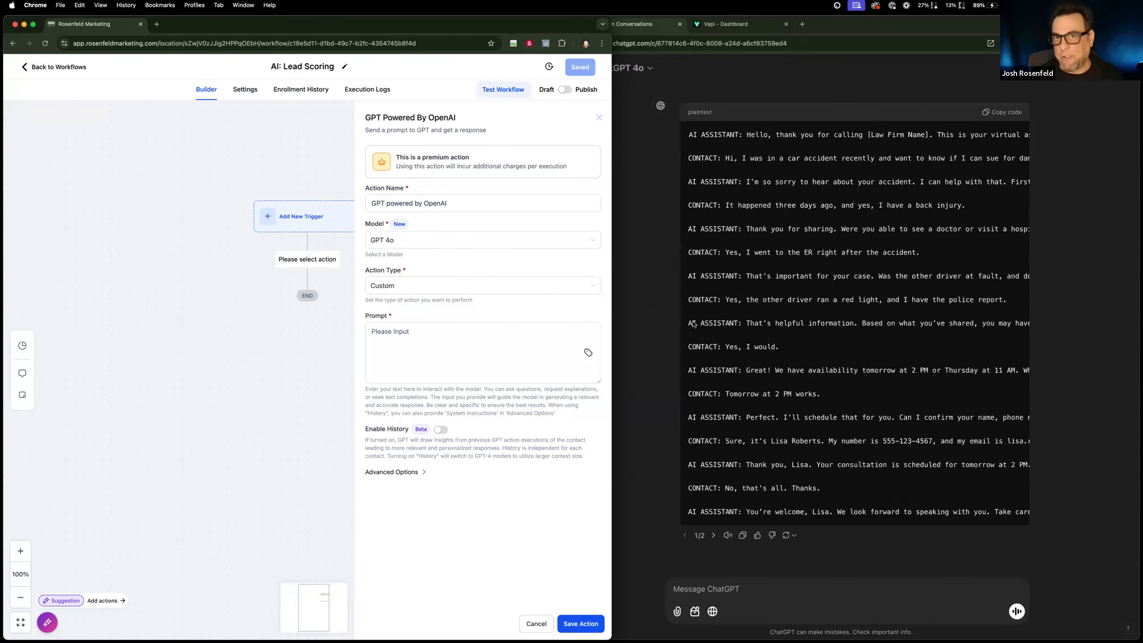
click(711, 590)
text(i need you)
key(BackSpace)
text(r gelp)
key(BackSpace)
key(BackSpace)
key(BackSpace)
key(BackSpace)
key(BackSpace)
text(help writo)
key(BackSpace)
text(ing a great lead scoriung)
key(BackSpace)
key(BackSpace)
key(BackSpace)
key(BackSpace)
text(ng pr)
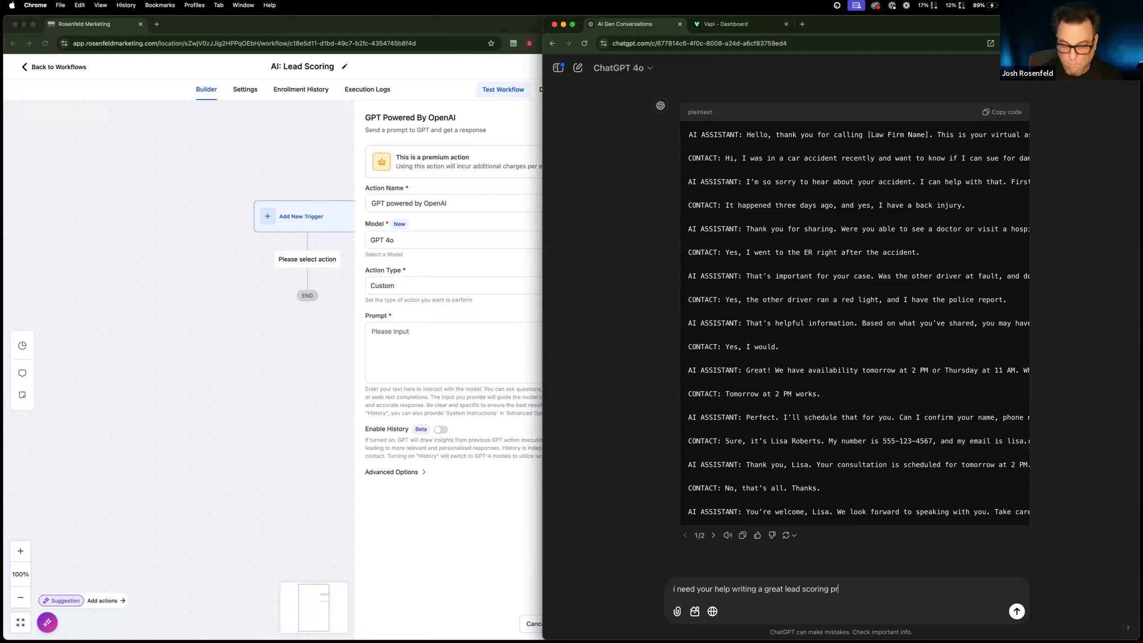
text(ompt for th)
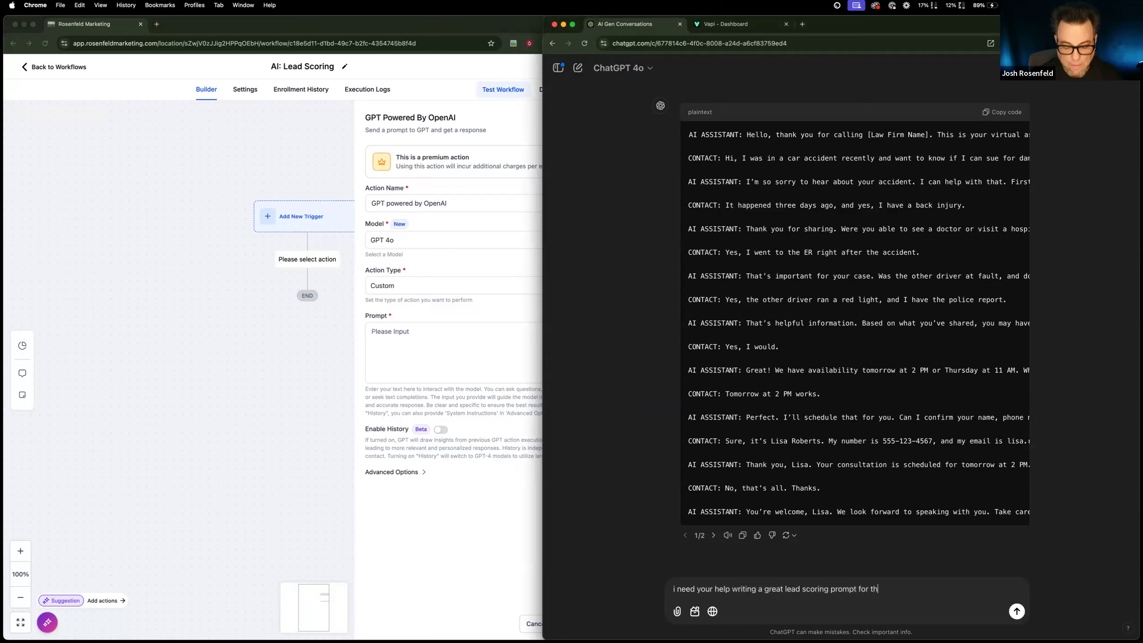
text(ese conversation)
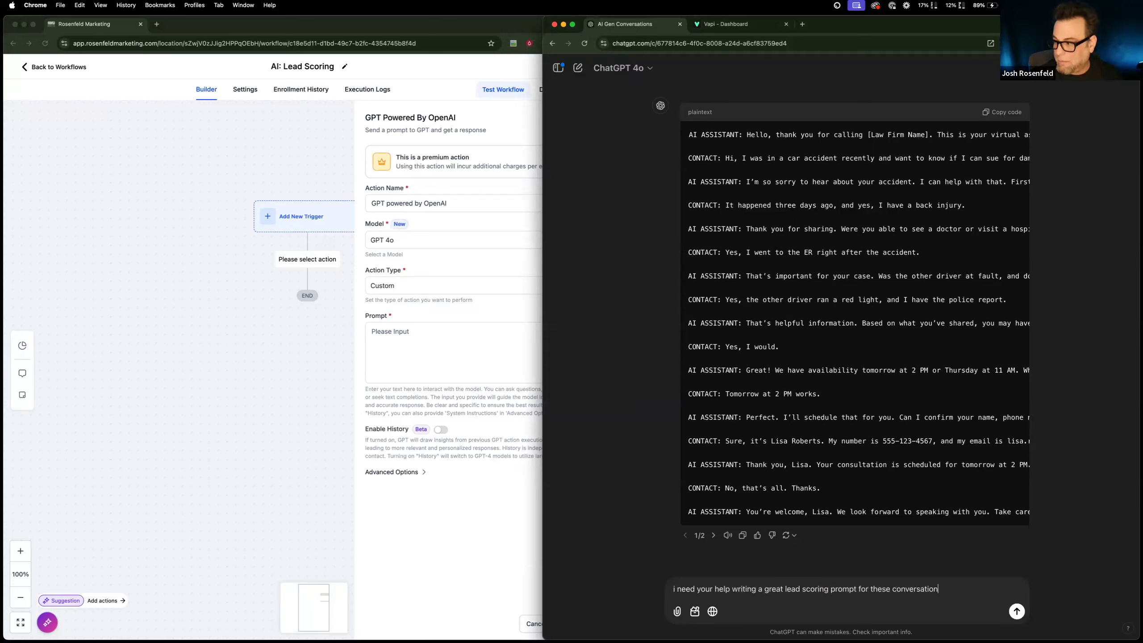
text(s between the AI and )
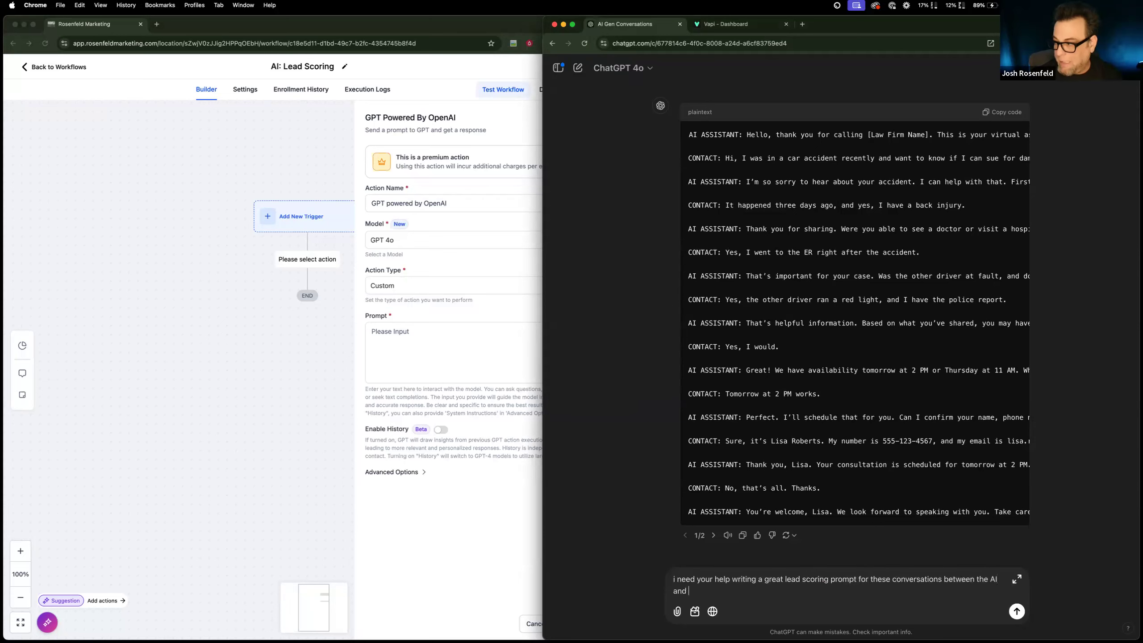
text(the customer)
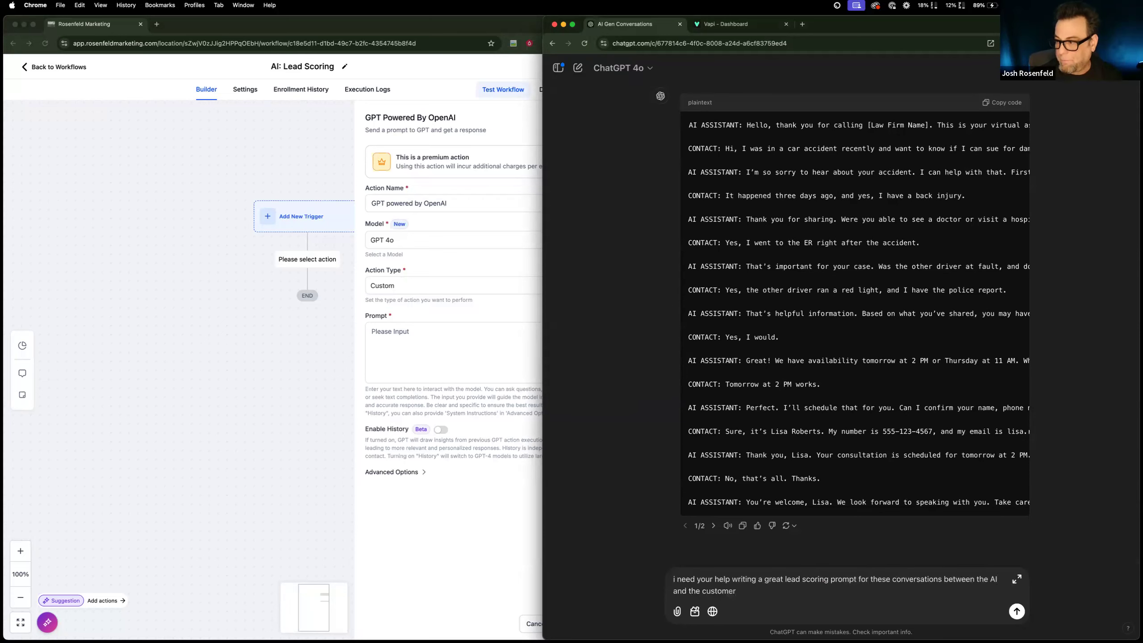
text(.)
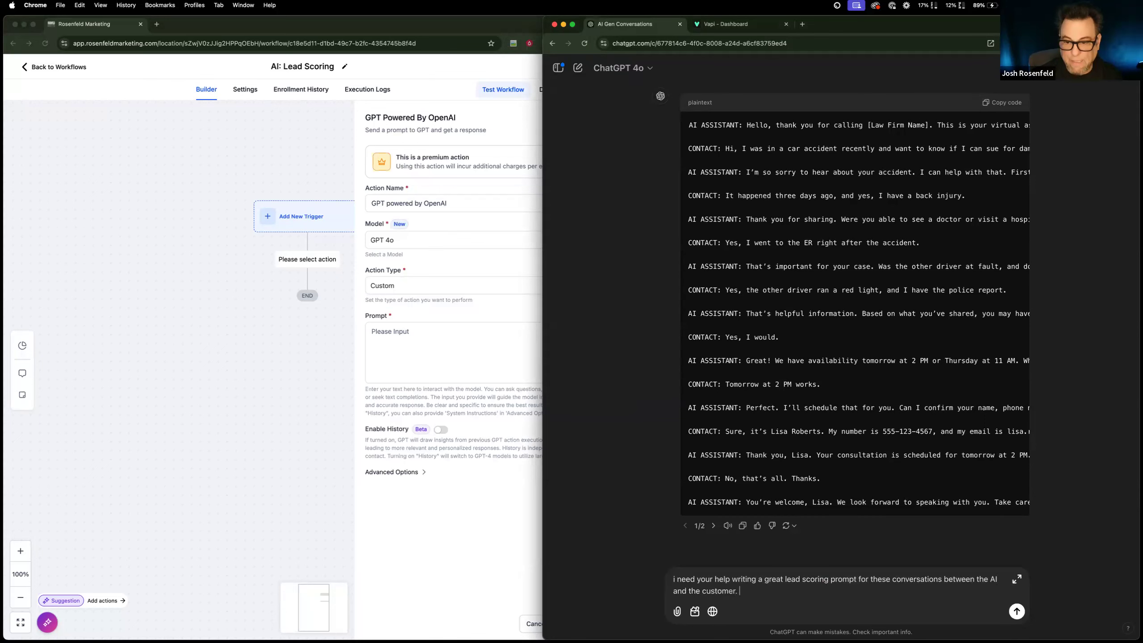
Look back over the earlier sample conversations and add "the niche is real estate." to the ChatGPT message.
scroll(954, 120, up, 10)
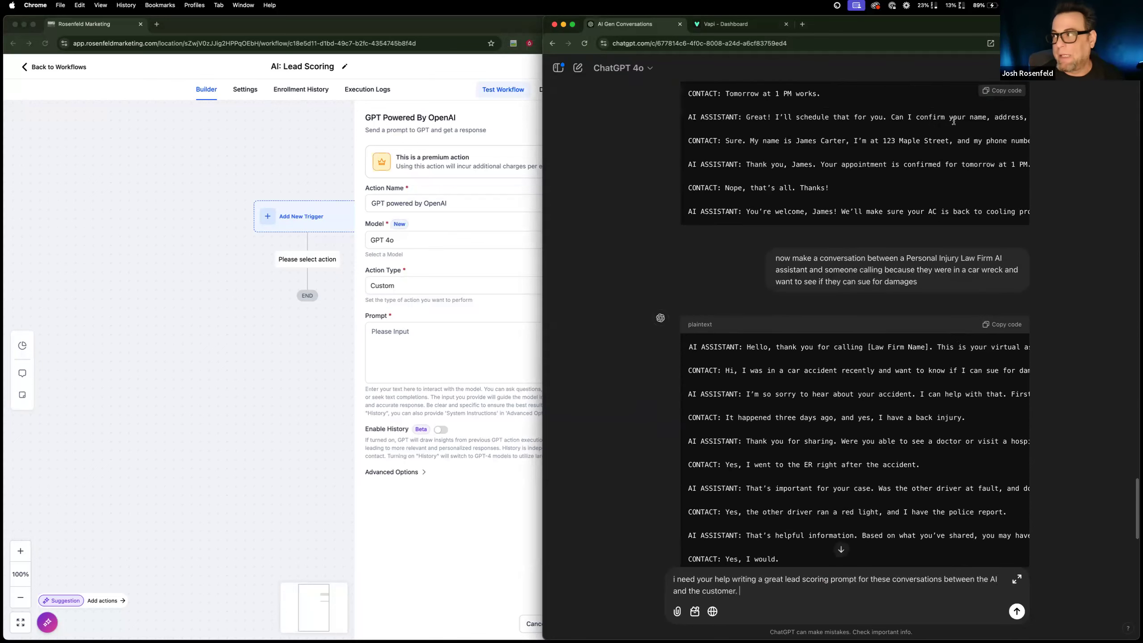
scroll(807, 312, up, 3)
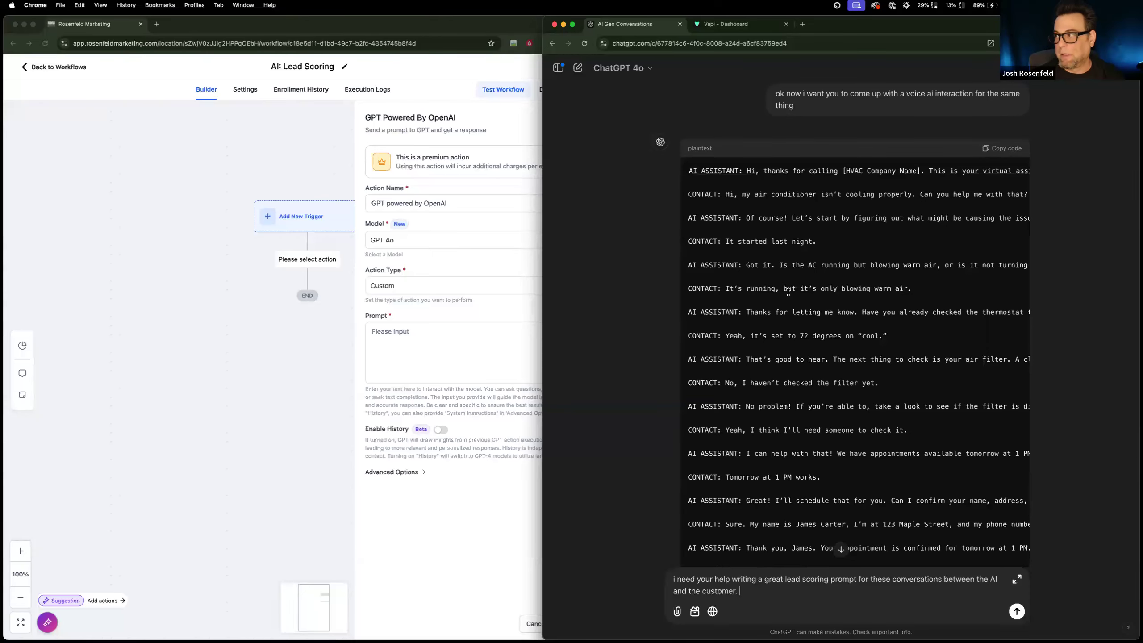
scroll(806, 311, down, 2)
scroll(806, 311, down, 10)
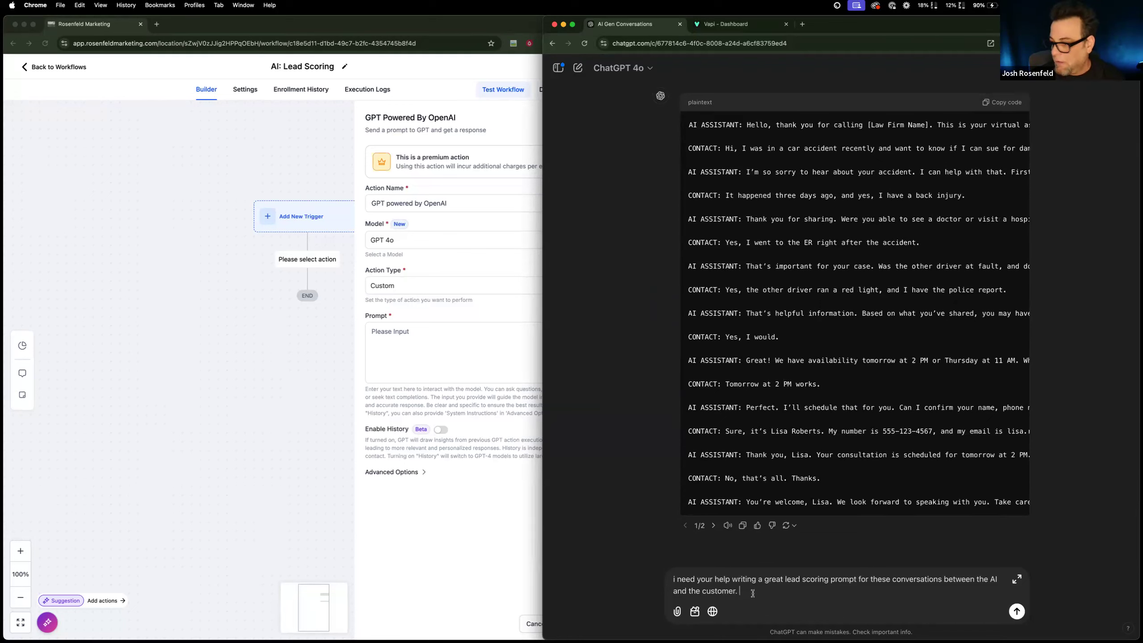
text(the ni)
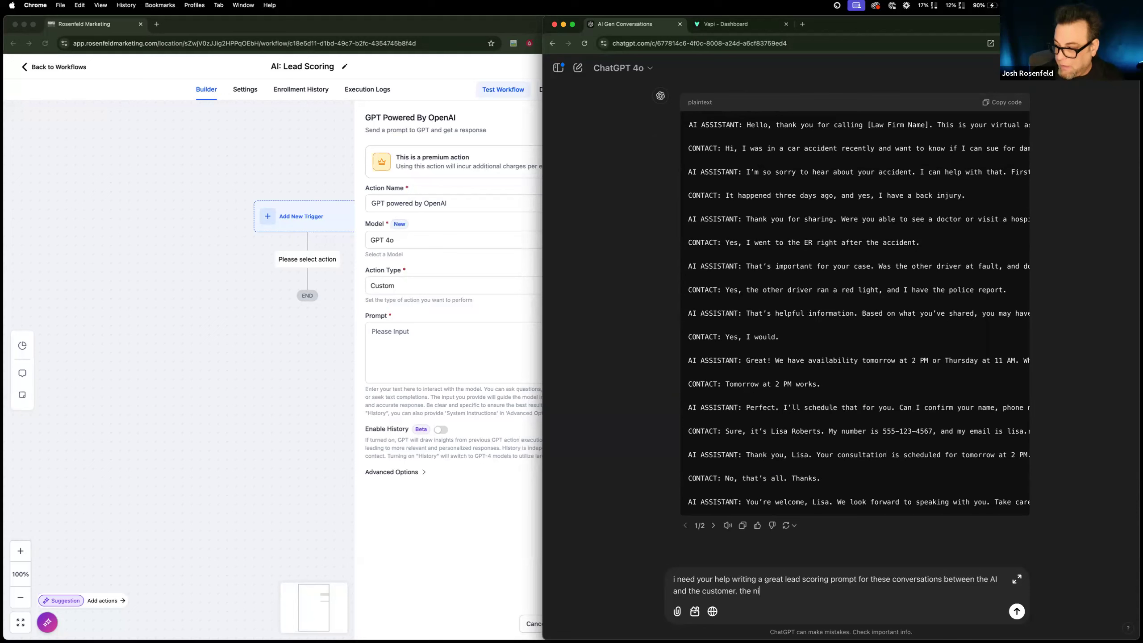
text(che is real esta)
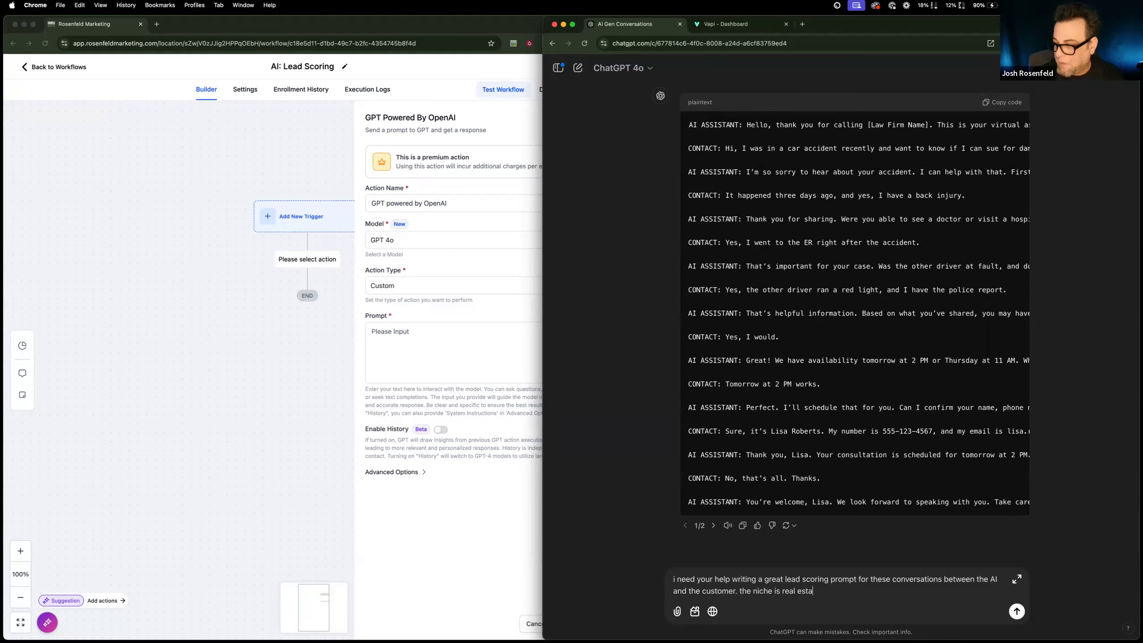
text(te.)
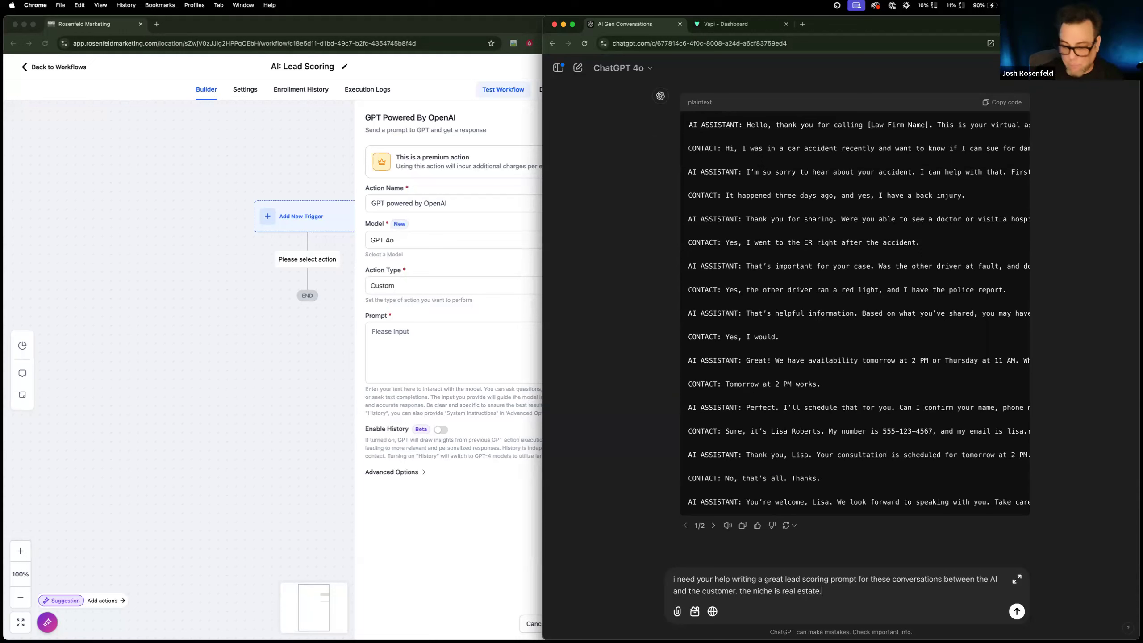
Add "please use predictive analytics here to do your scoring" to the ChatGPT message.
text(please u)
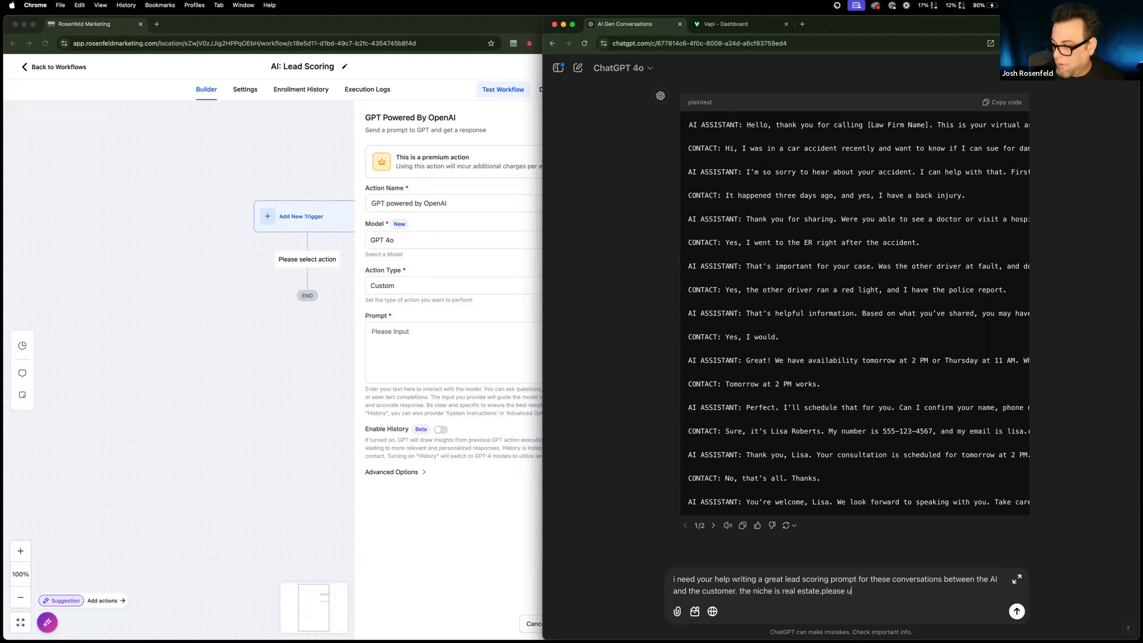
key(BackSpace)
key(BackSpace)
key(BackSpace)
text(ple)
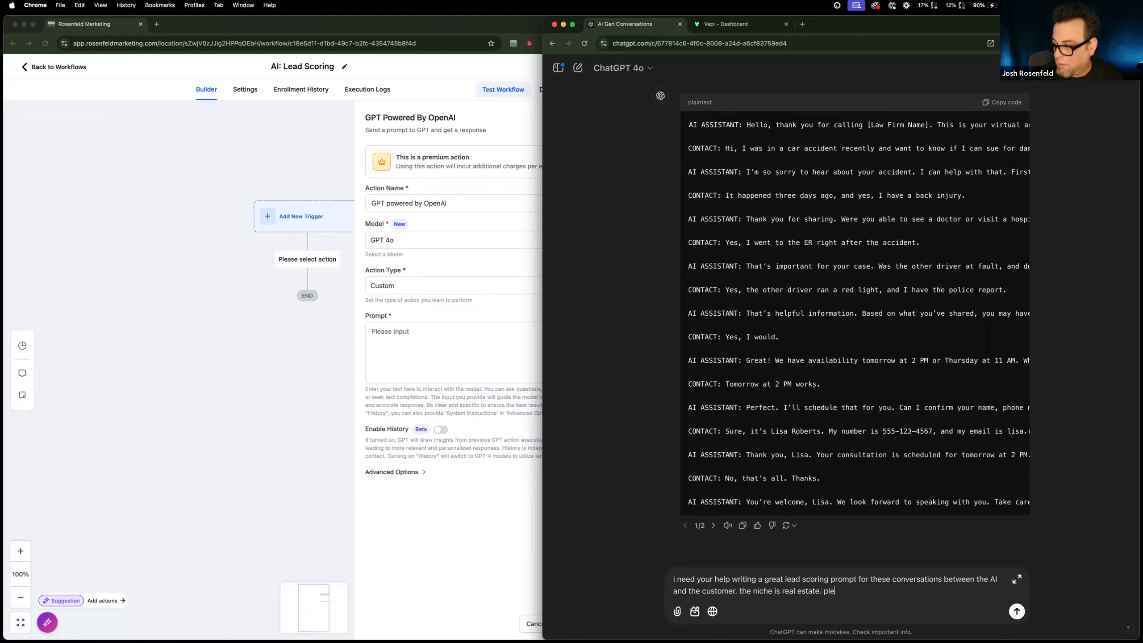
text(ase use)
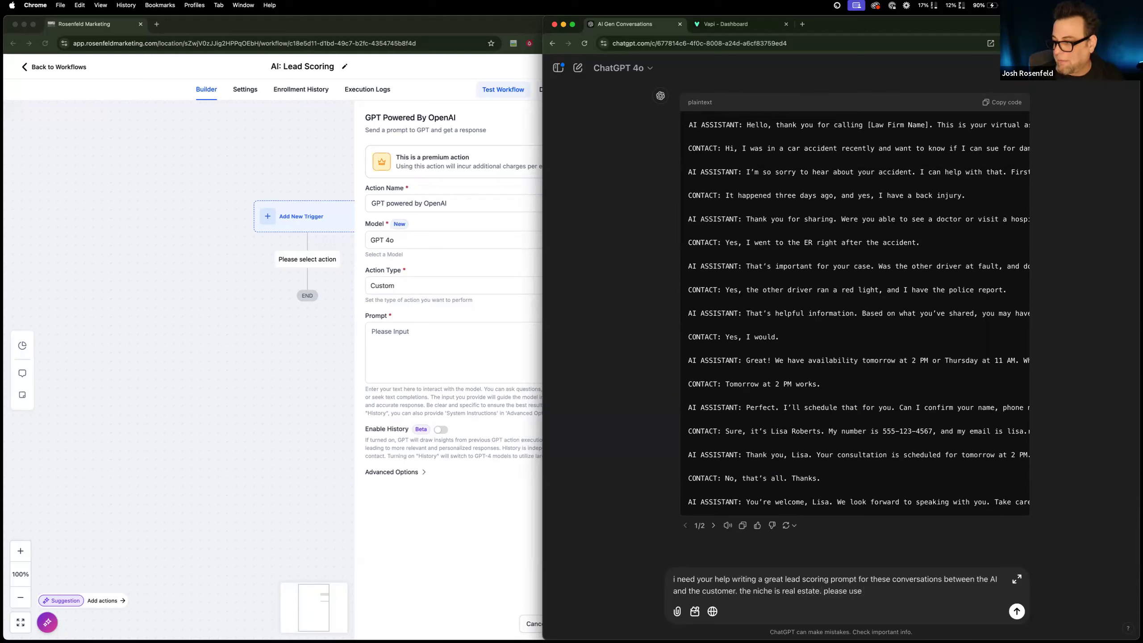
text( predicicive)
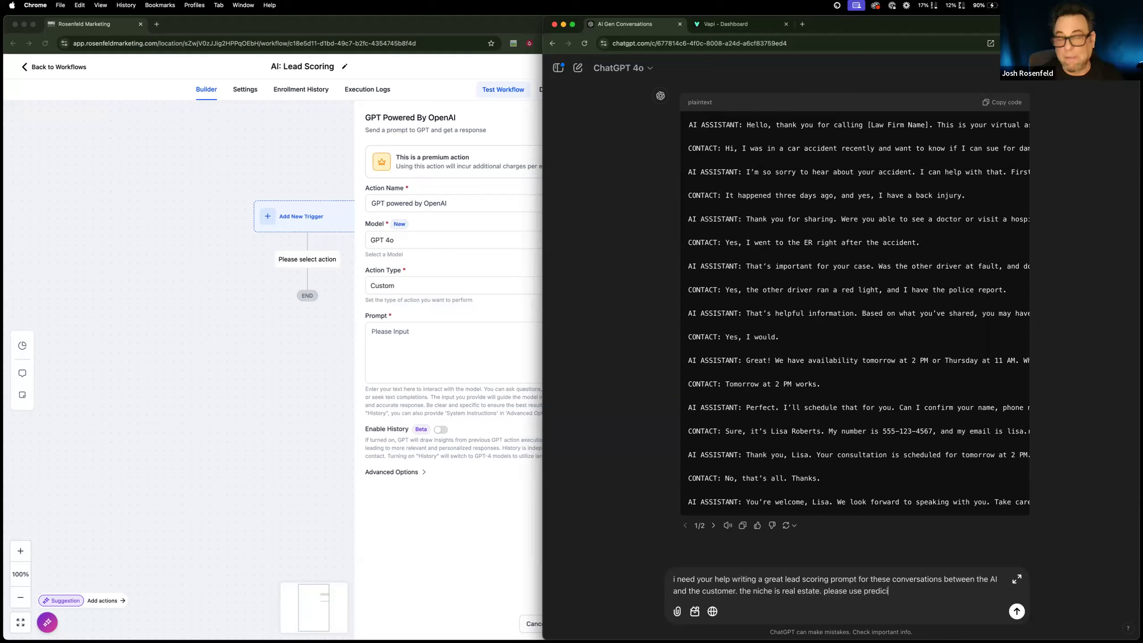
key(BackSpace)
key(BackSpace)
key(BackSpace)
key(BackSpace)
text(ti)
key(BackSpace)
text(tive analuy)
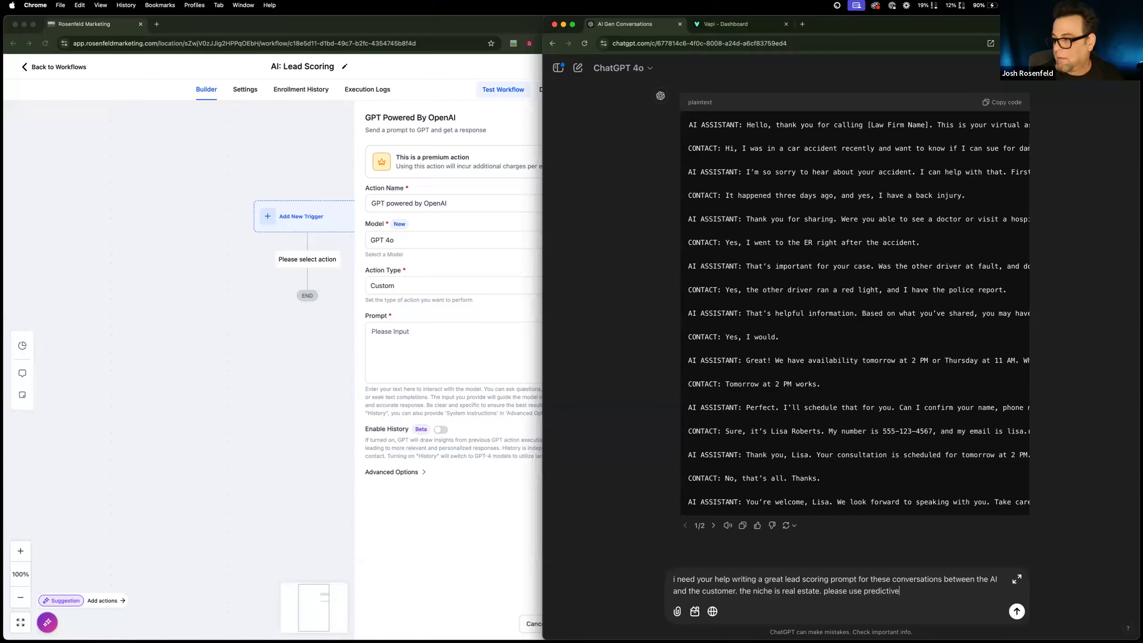
key(BackSpace)
key(BackSpace)
text(ytics )
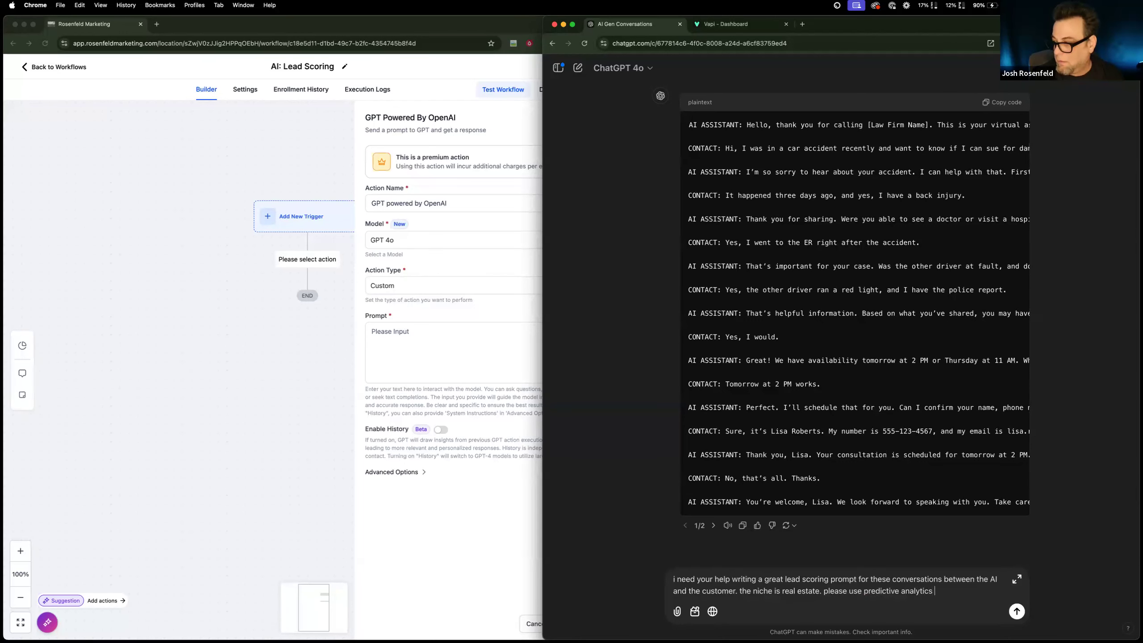
text(here to do your scoring, u)
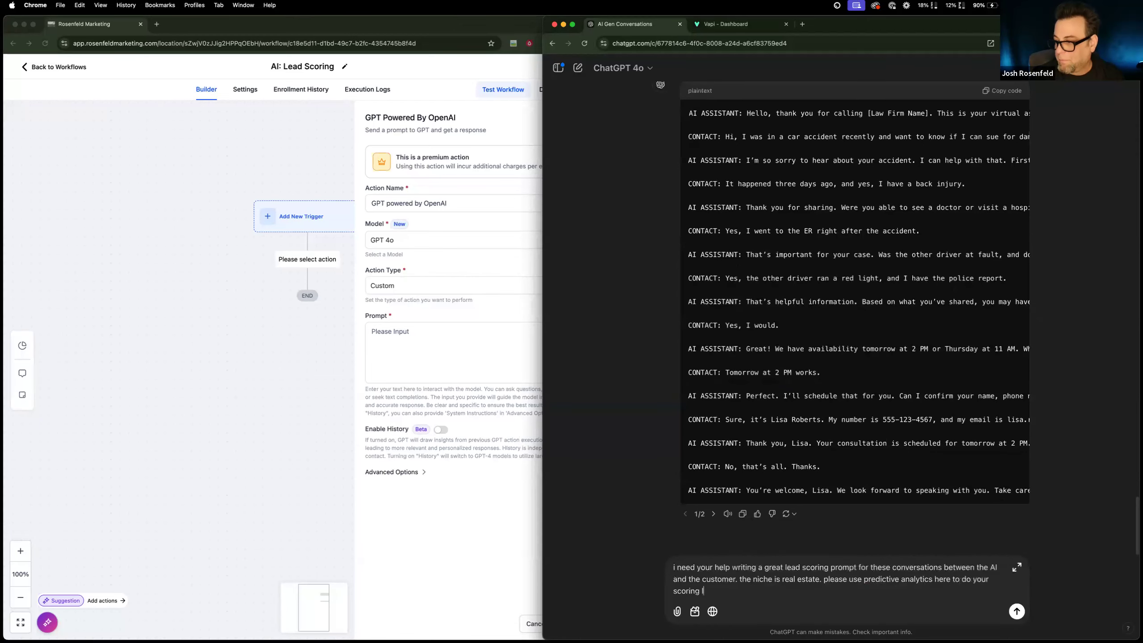
Finish the ChatGPT message with "and i want the score on a scale from one to ten" and send it.
key(BackSpace)
text(anbd u)
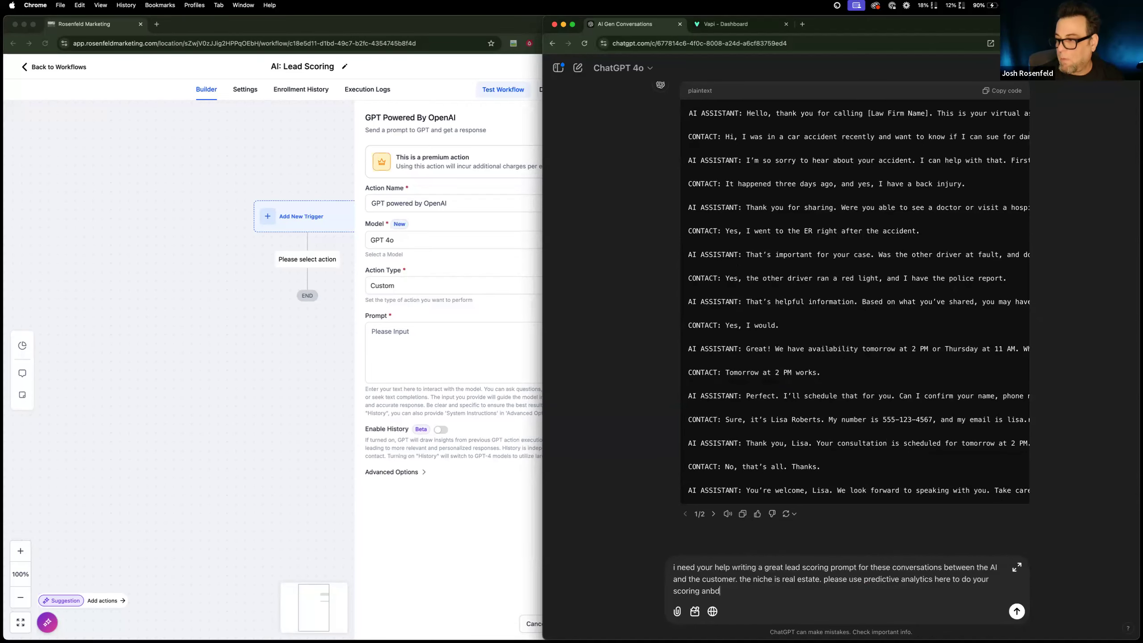
key(BackSpace)
text(d)
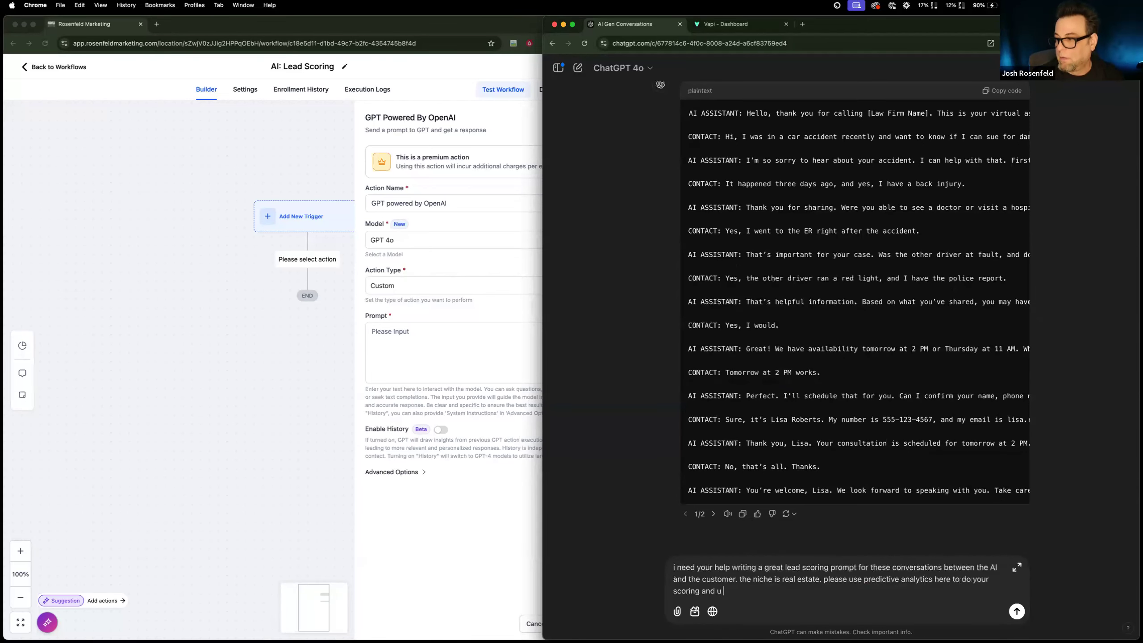
text( i wnat)
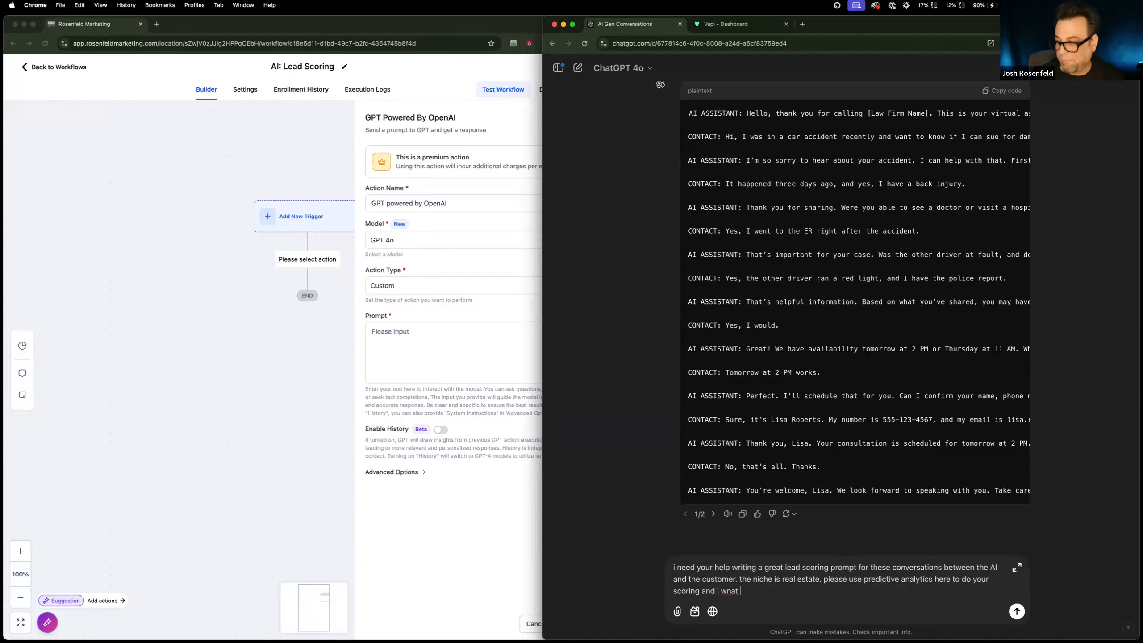
key(BackSpace)
key(BackSpace)
key(BackSpace)
key(BackSpace)
key(BackSpace)
text(want th)
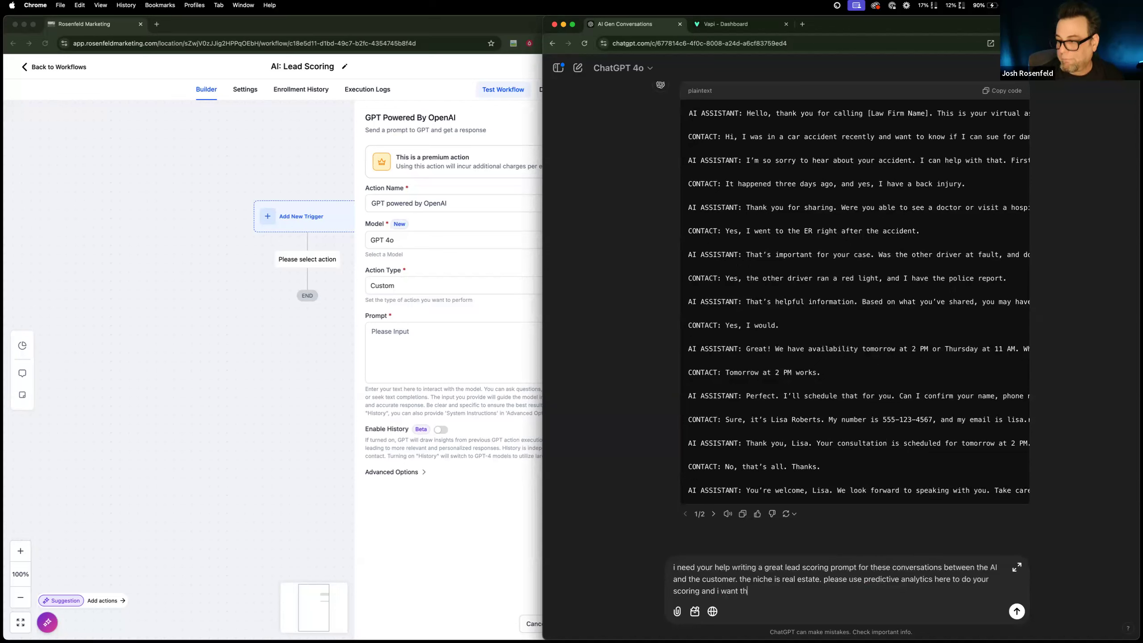
text(e score)
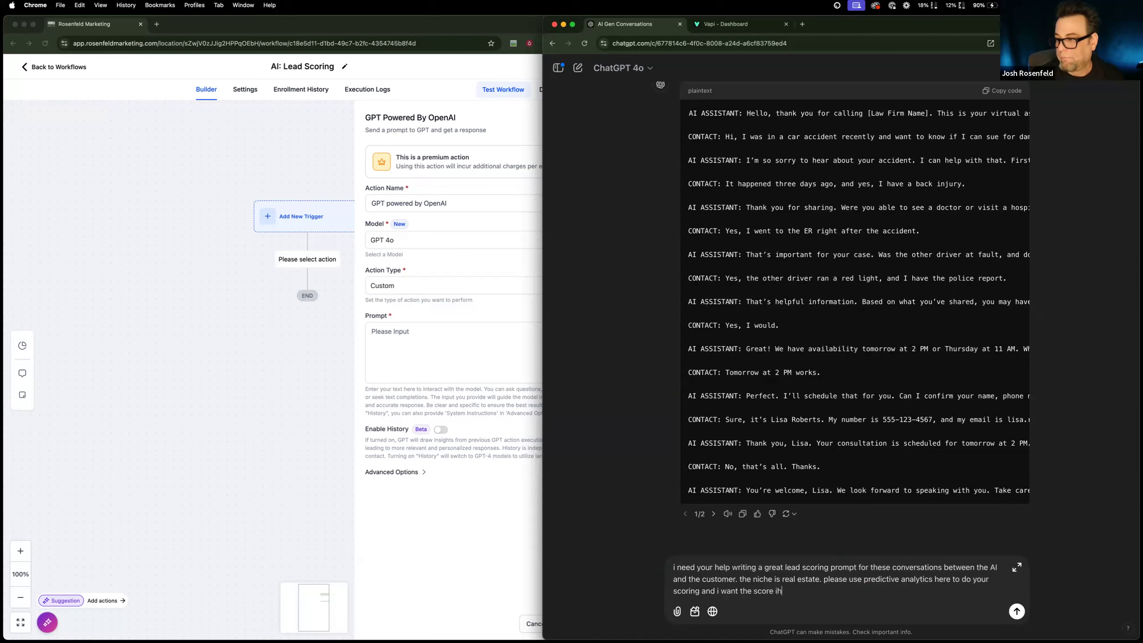
text( on a scale from one to)
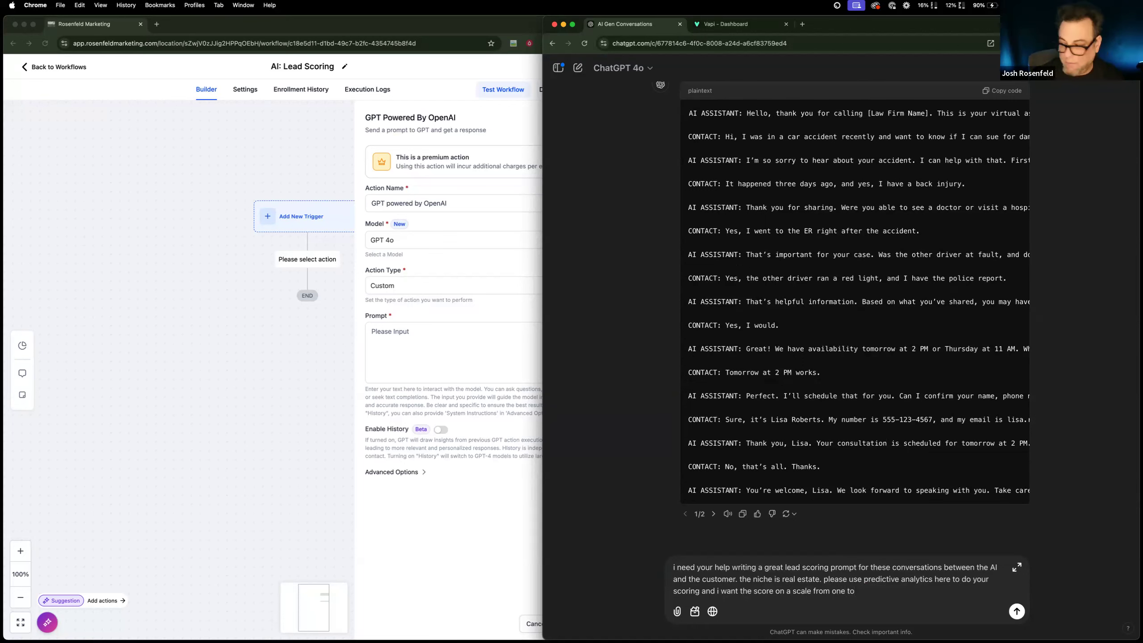
text( ten)
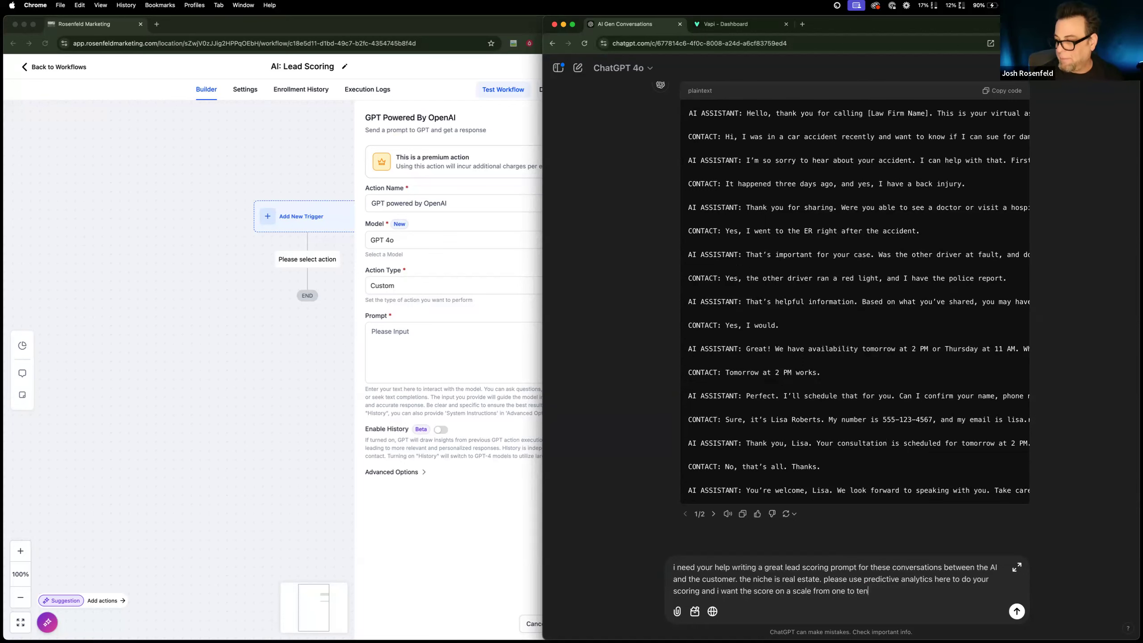
key(Return)
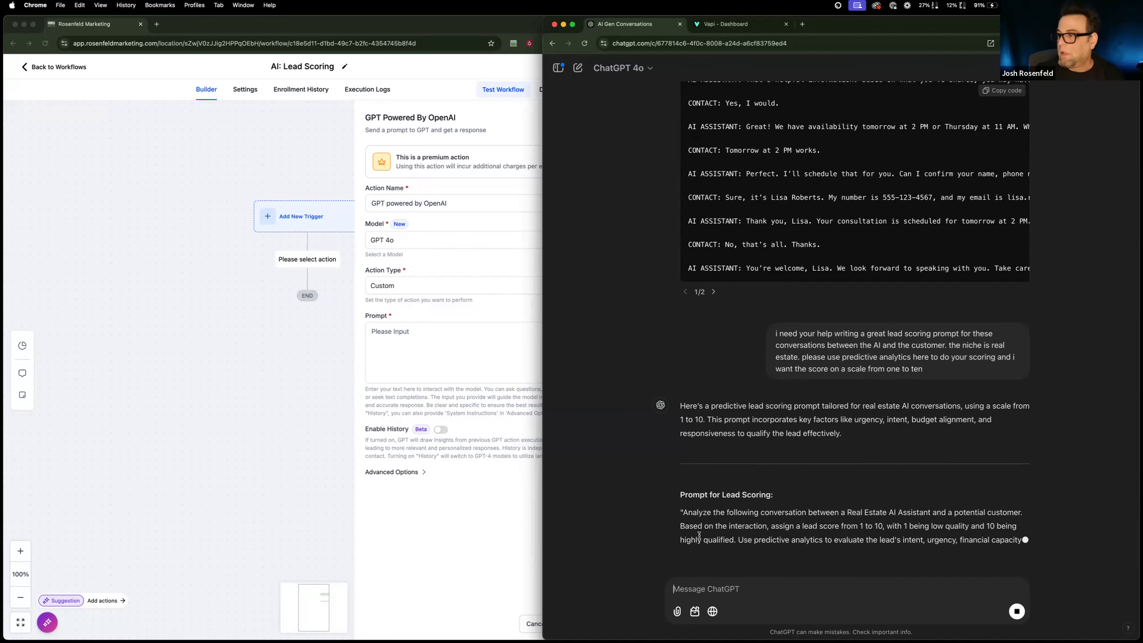
Copy the reply from "Analyze the following conversation" through its last line and paste it into the GPT action's prompt.
drag(681, 513, 776, 301)
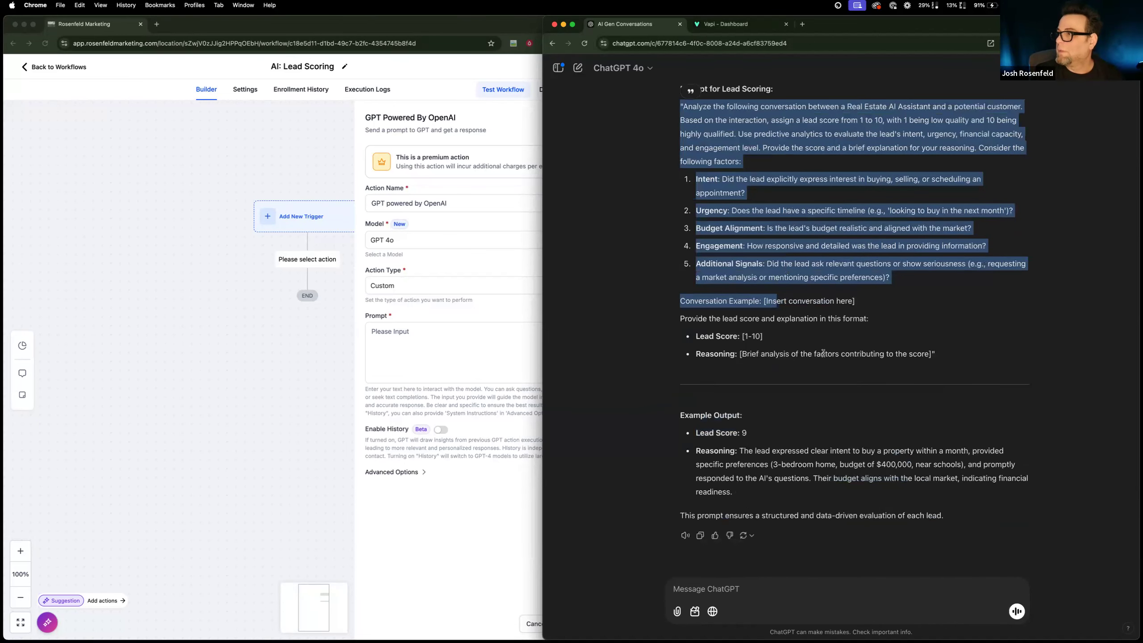
scroll(815, 423, up, 1)
scroll(836, 447, down, 1)
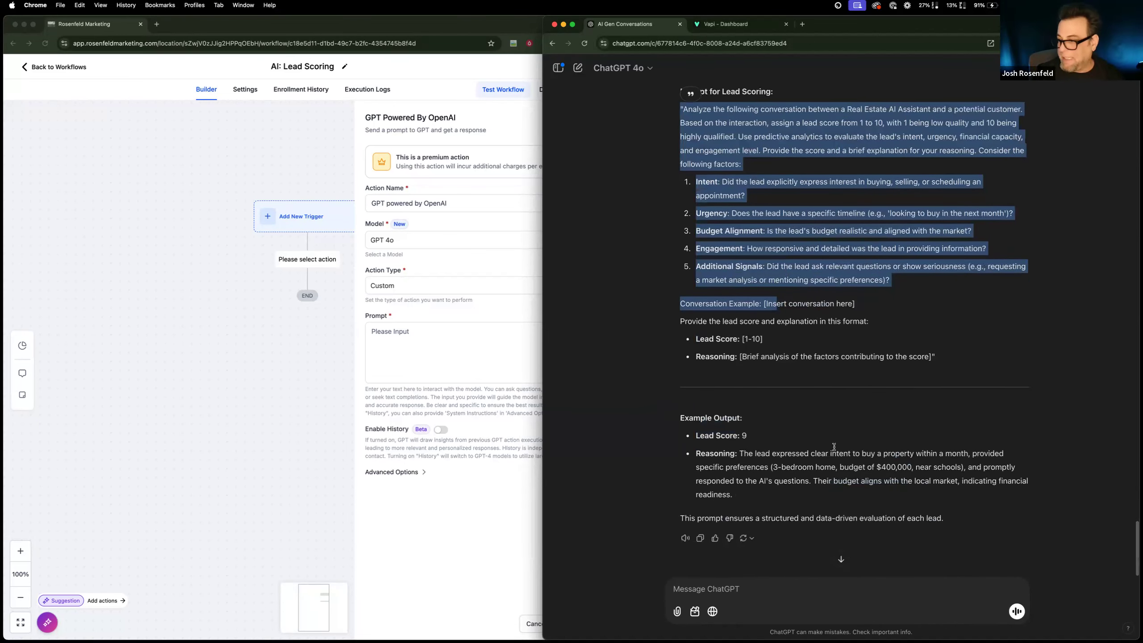
shift+click(951, 516)
key(super+c)
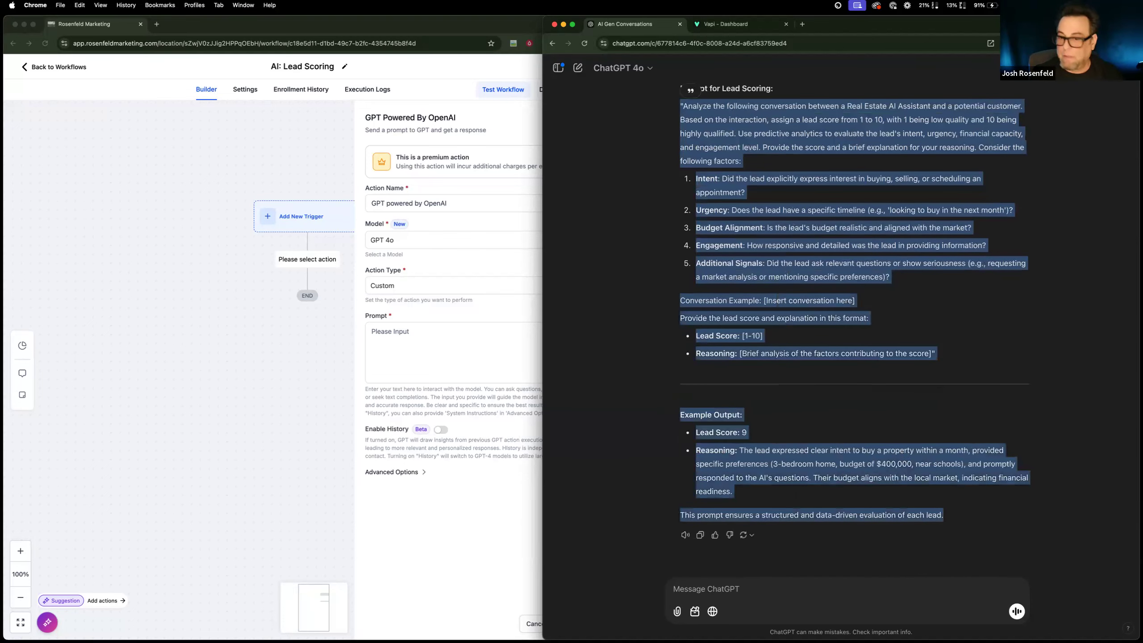
click(409, 346)
key(super+v)
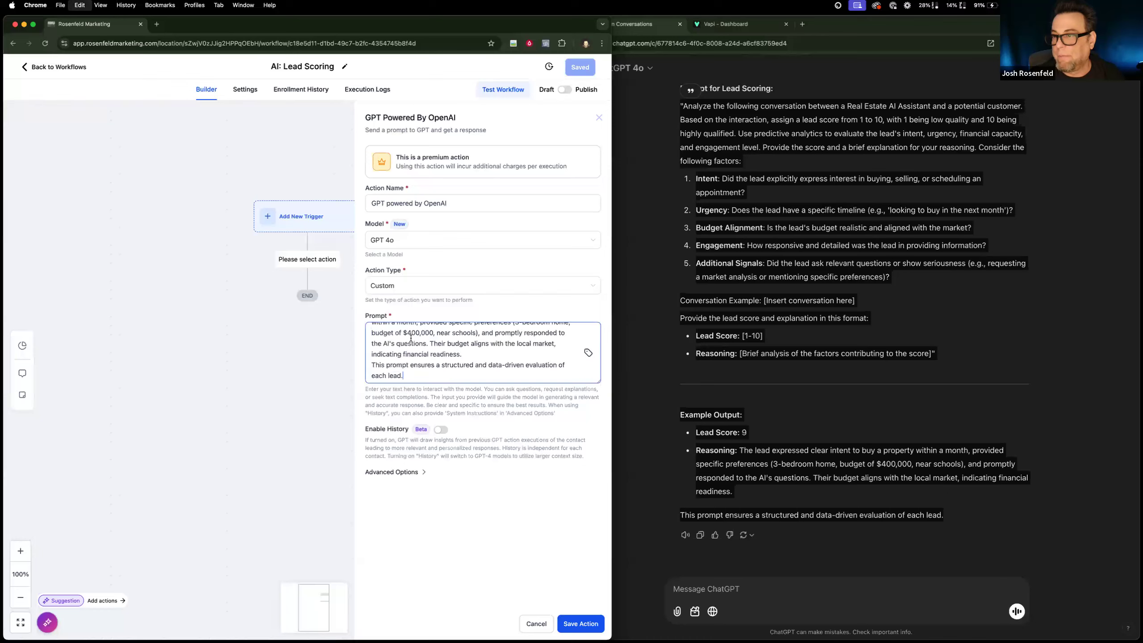
Review the pasted scoring prompt, enlarge its text box to show more of it, and save the GPT action.
scroll(441, 354, up, 3)
scroll(450, 356, down, 3)
scroll(539, 374, up, 2)
scroll(585, 380, up, 3)
drag(598, 381, 599, 518)
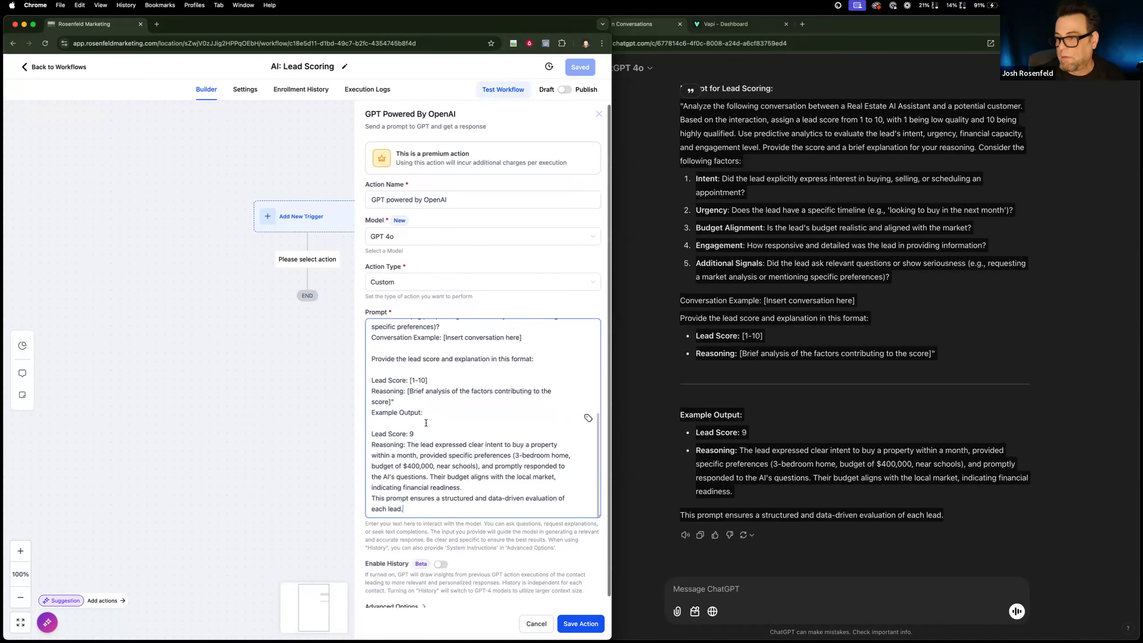
click(576, 625)
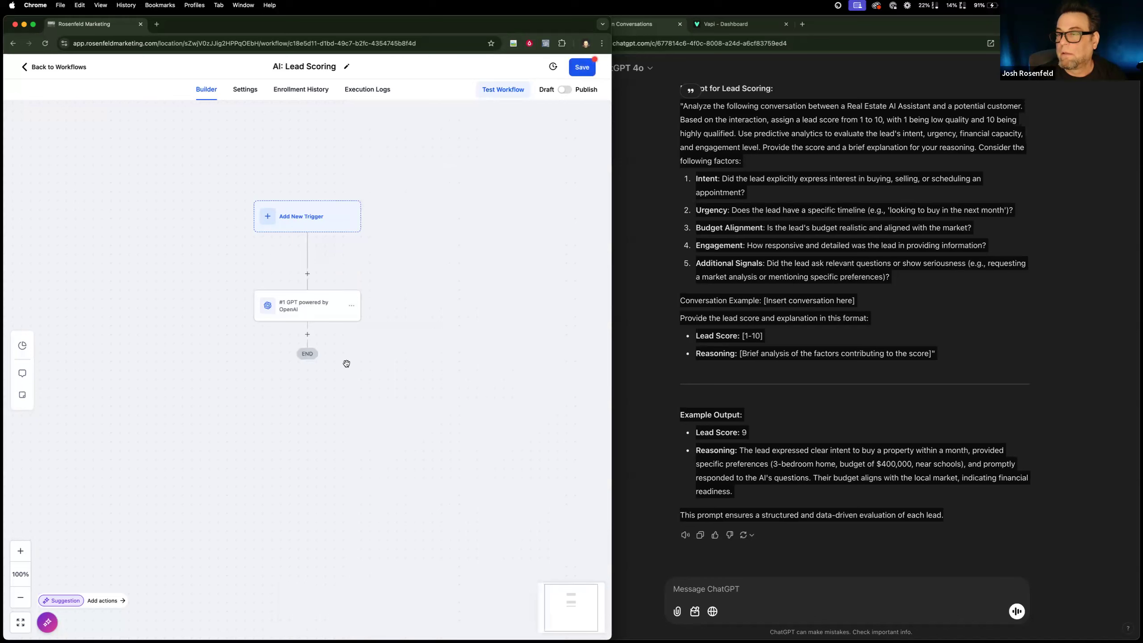
Add a second GPT Powered By OpenAI action below the first, with the prompt "Please summarize this conversation for the client.".
click(307, 334)
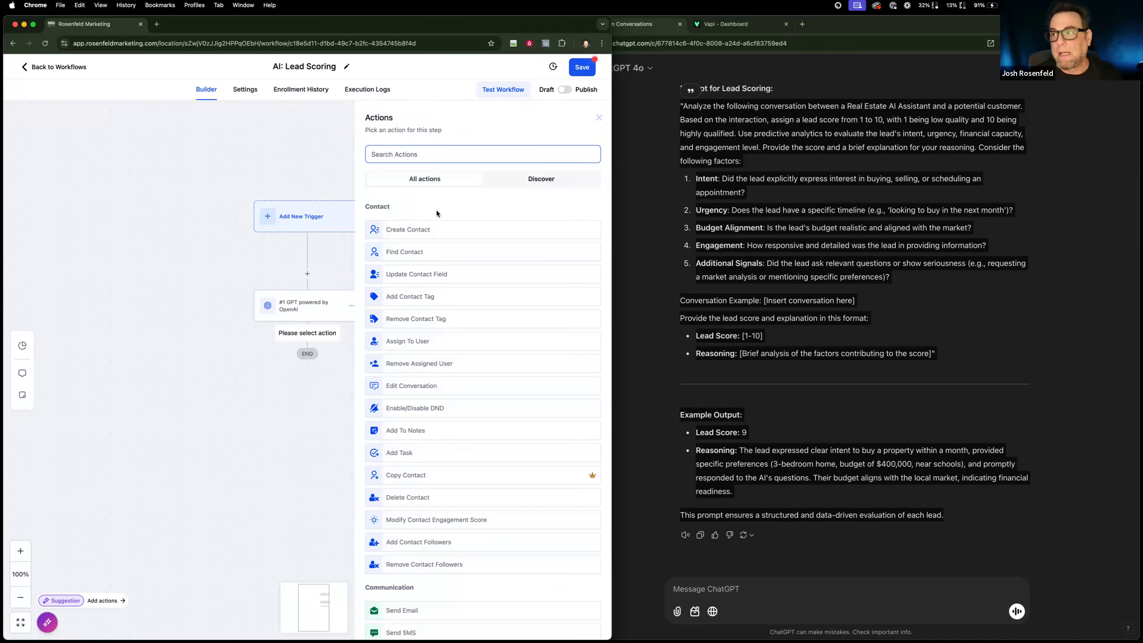
text(gpt)
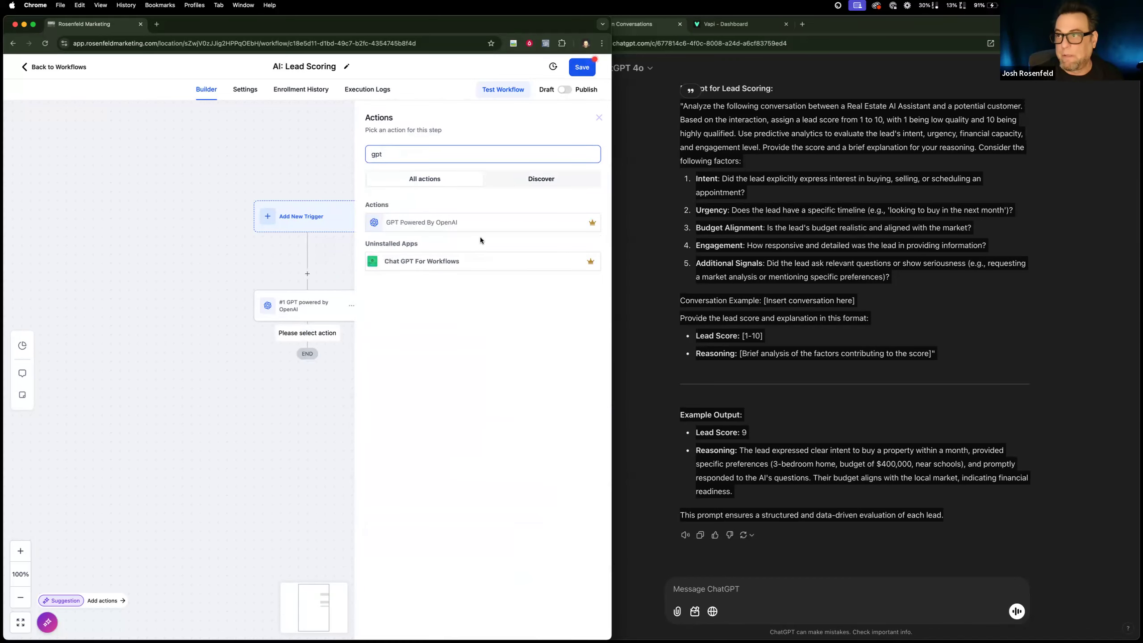
click(480, 225)
text(Please summ)
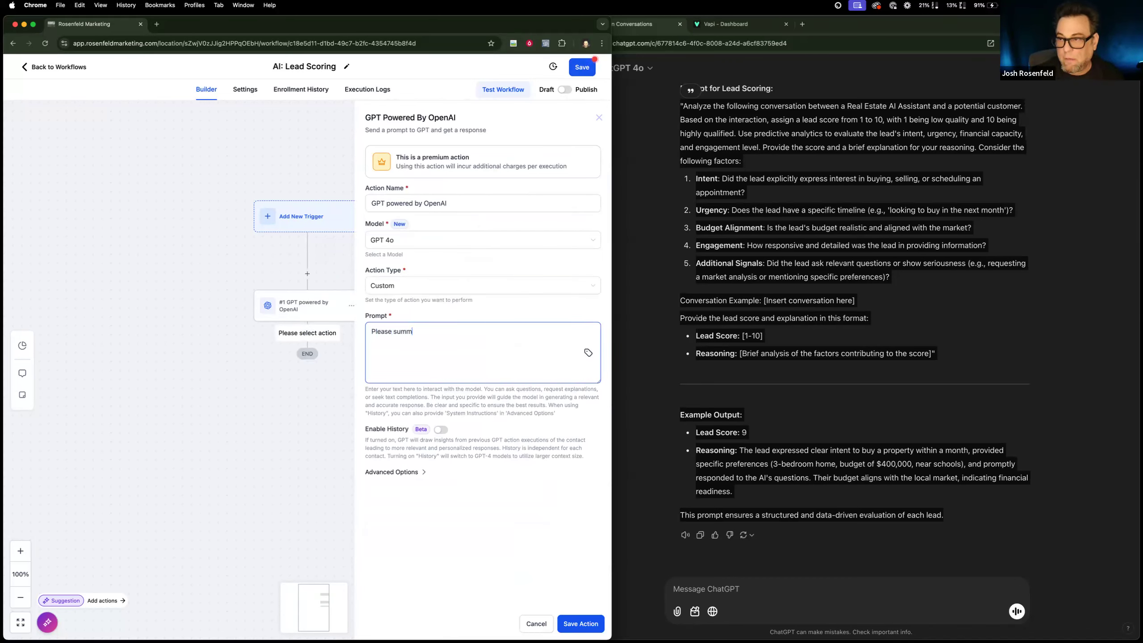
text(arize th)
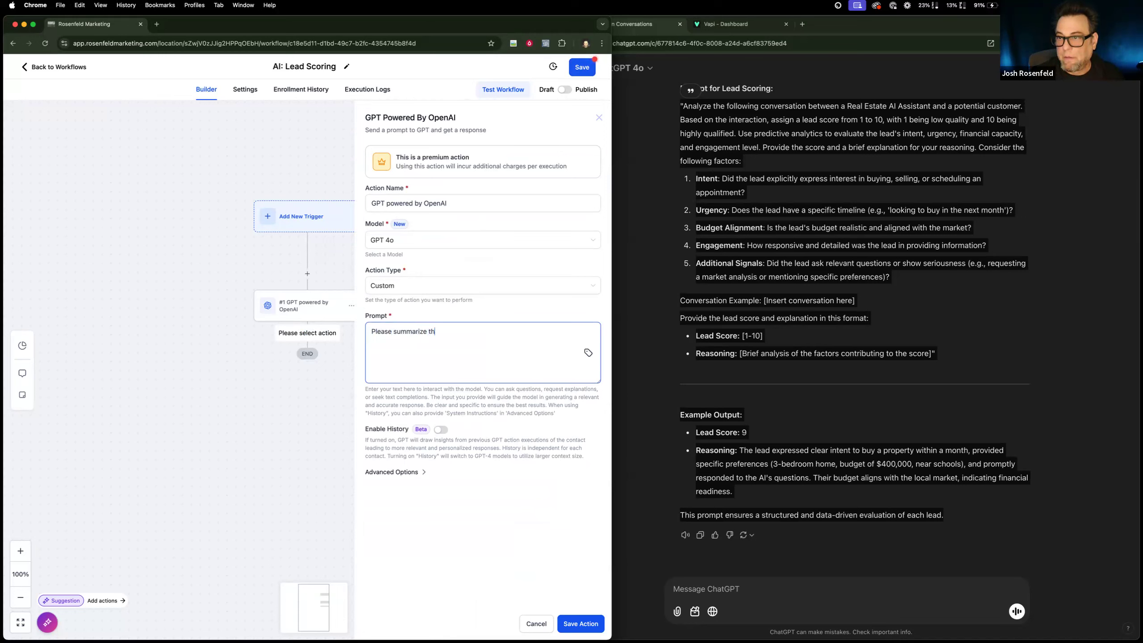
text(is conver)
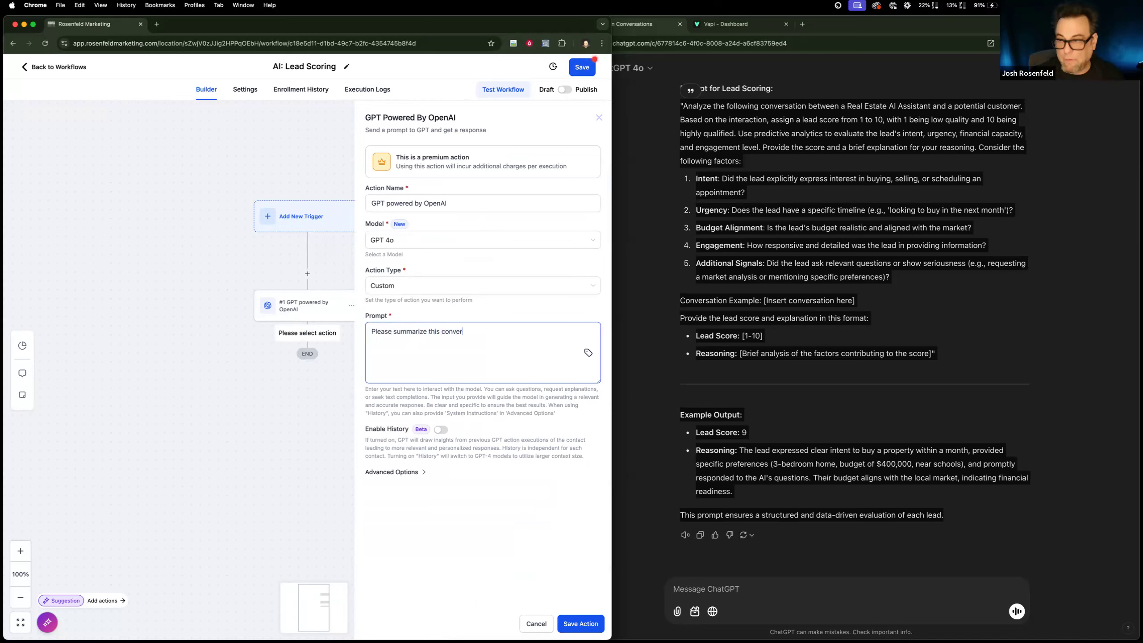
text(sation for )
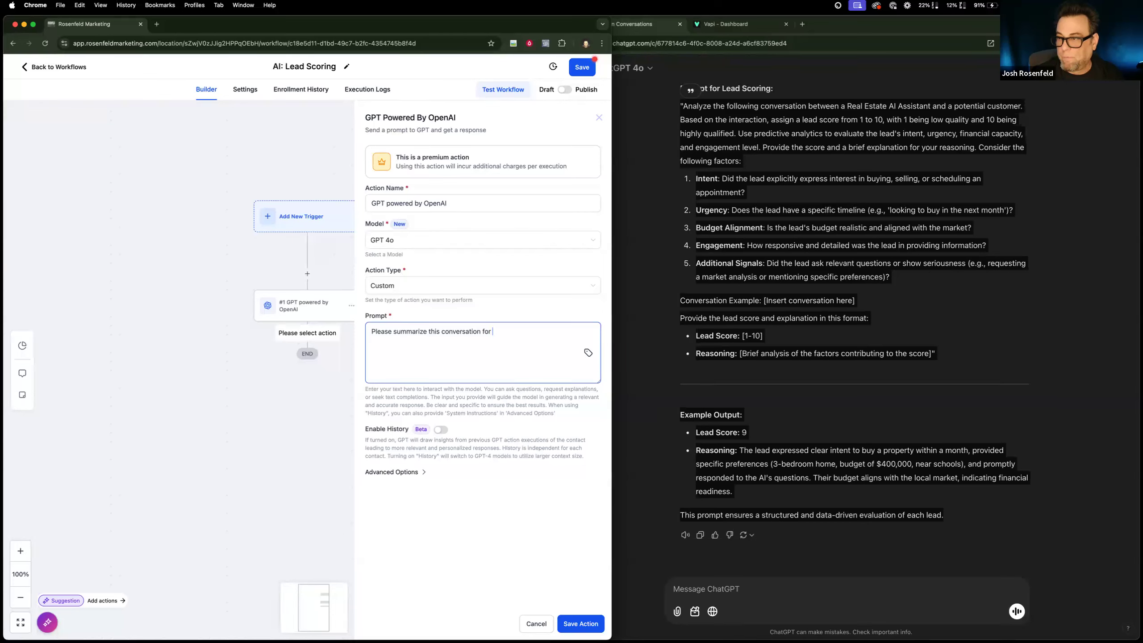
text(the client.)
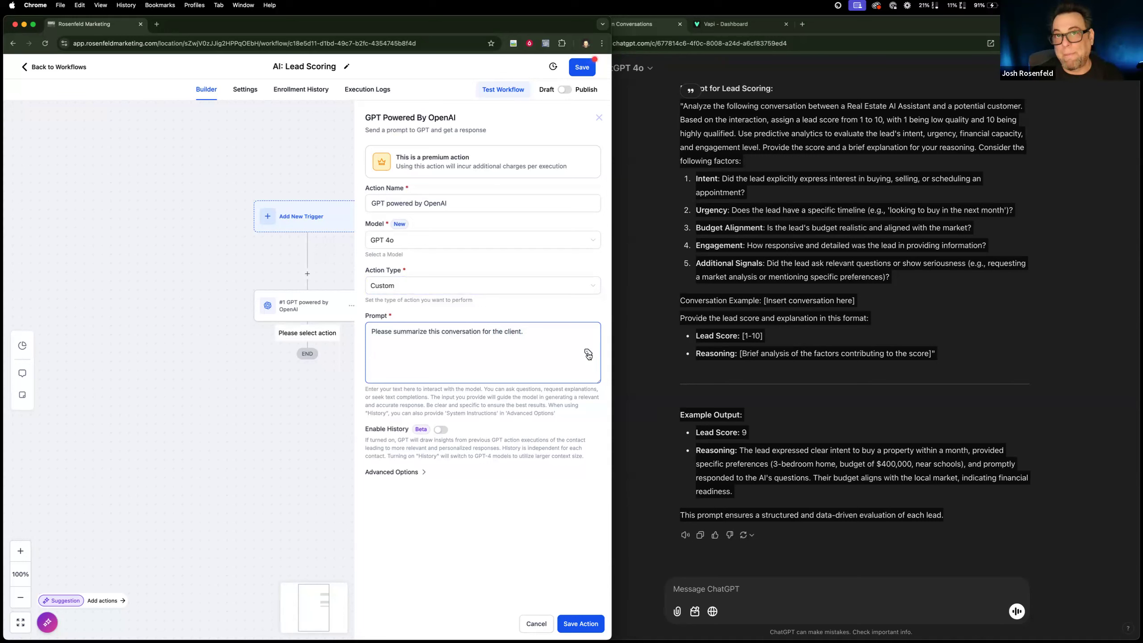
Insert the contact custom field AI: Conversation History below the summary prompt's sentence and save the action.
click(588, 354)
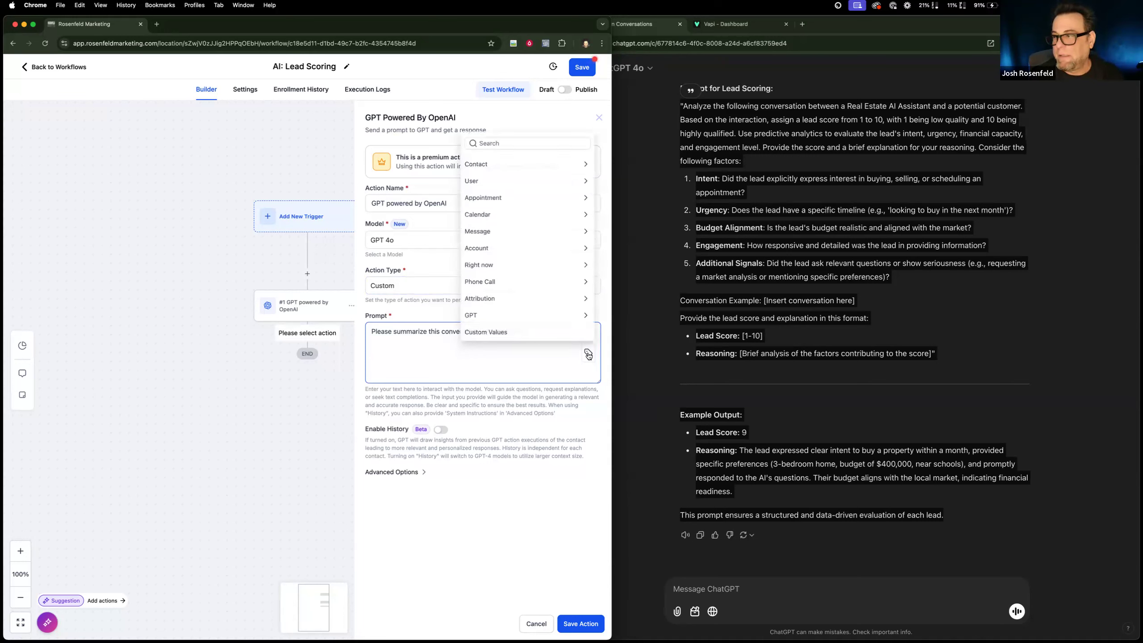
click(523, 161)
scroll(515, 306, down, 5)
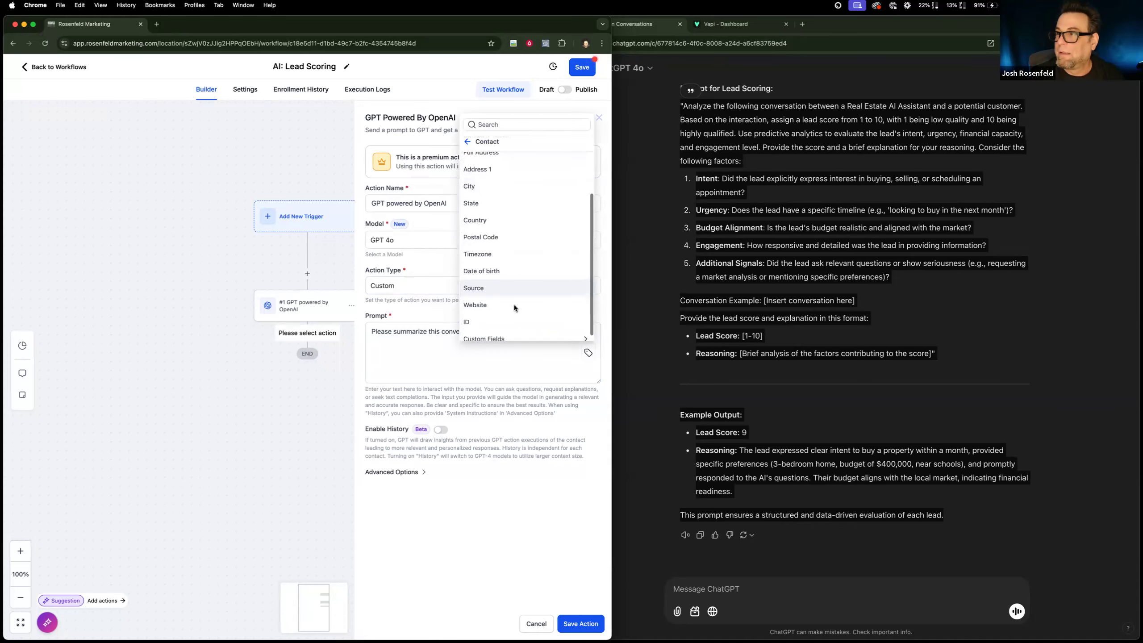
click(508, 330)
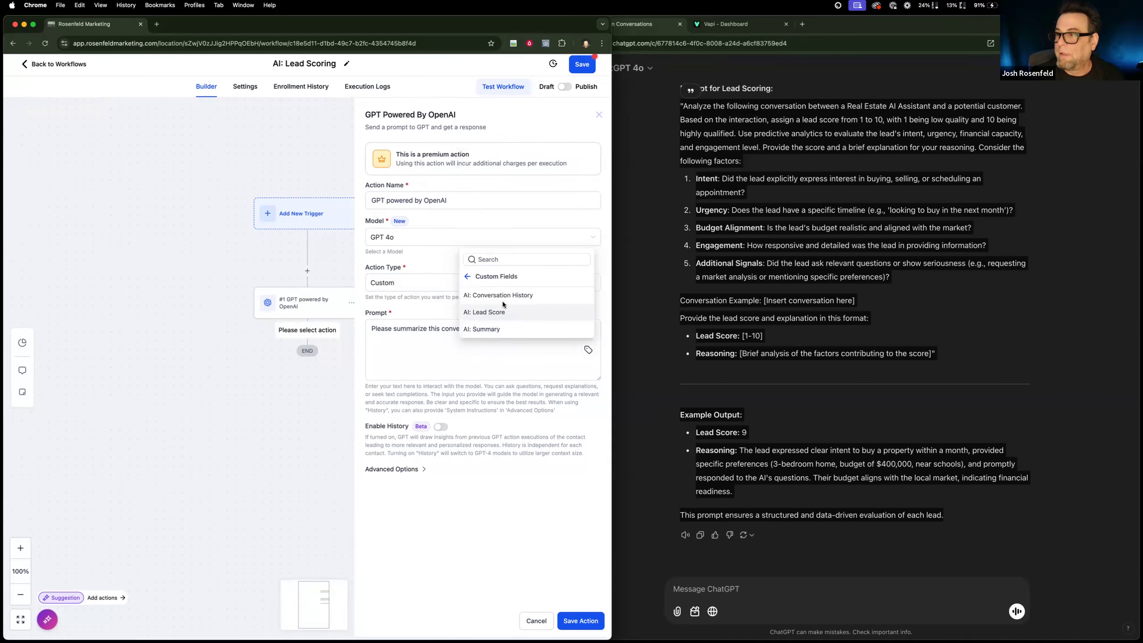
click(503, 298)
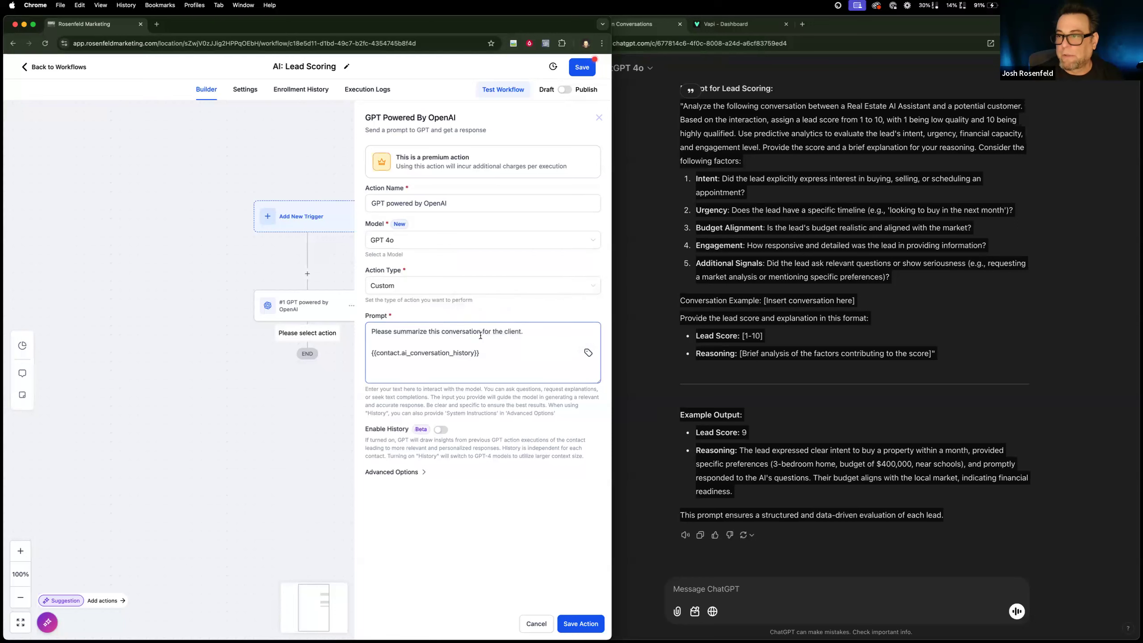
key(super+a)
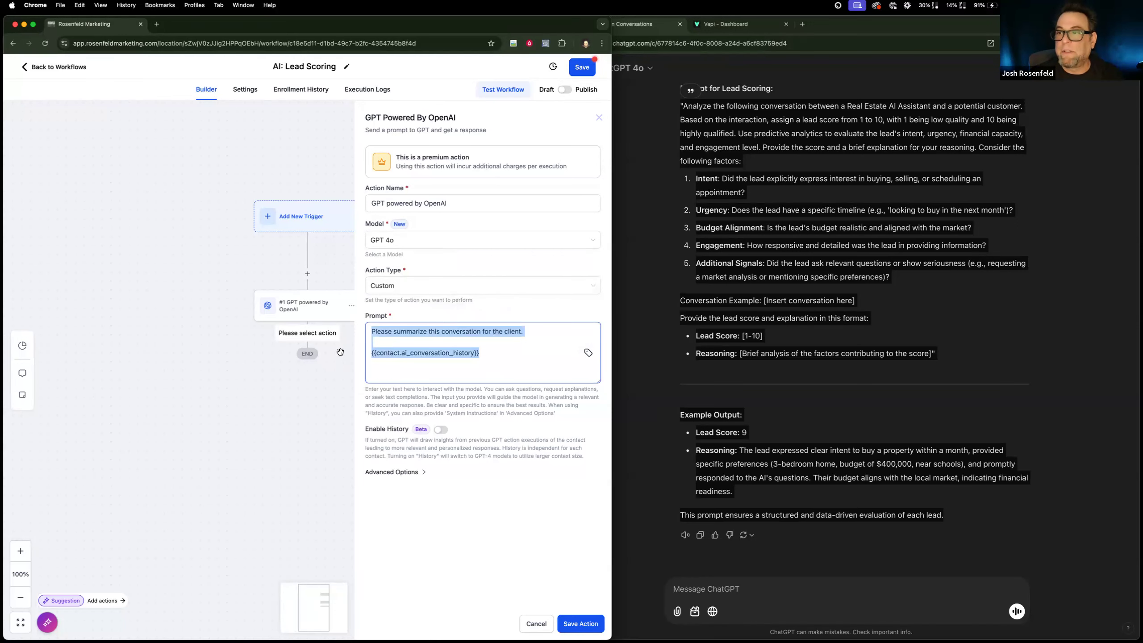
click(489, 353)
click(570, 622)
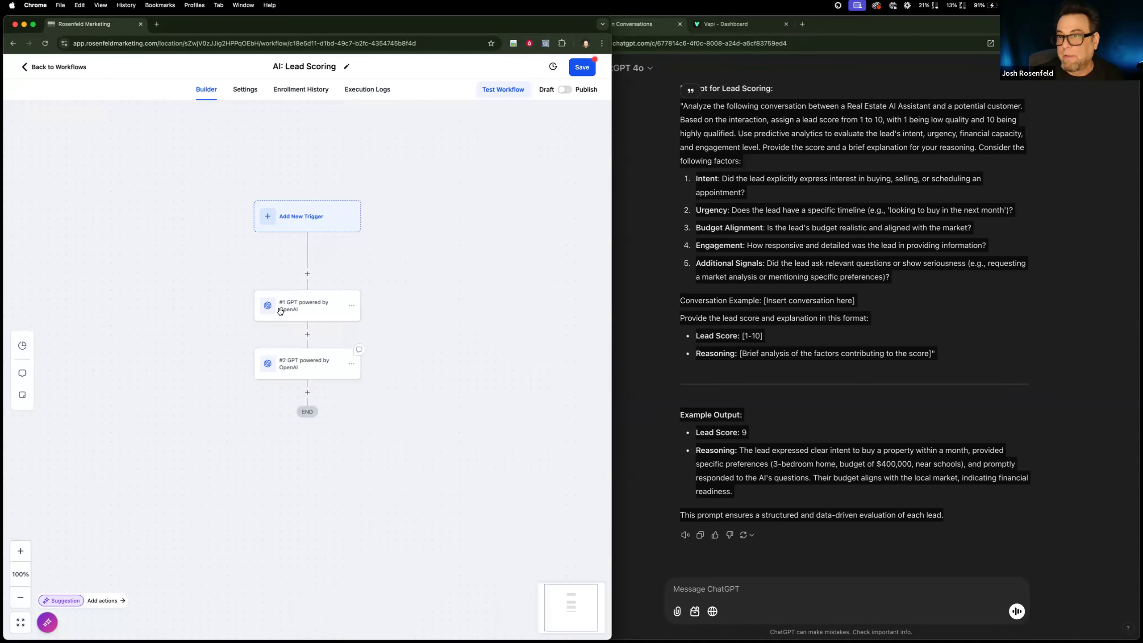
Open the first GPT action and select the "[Insert conversation here]" placeholder in its scoring prompt.
click(302, 307)
click(411, 352)
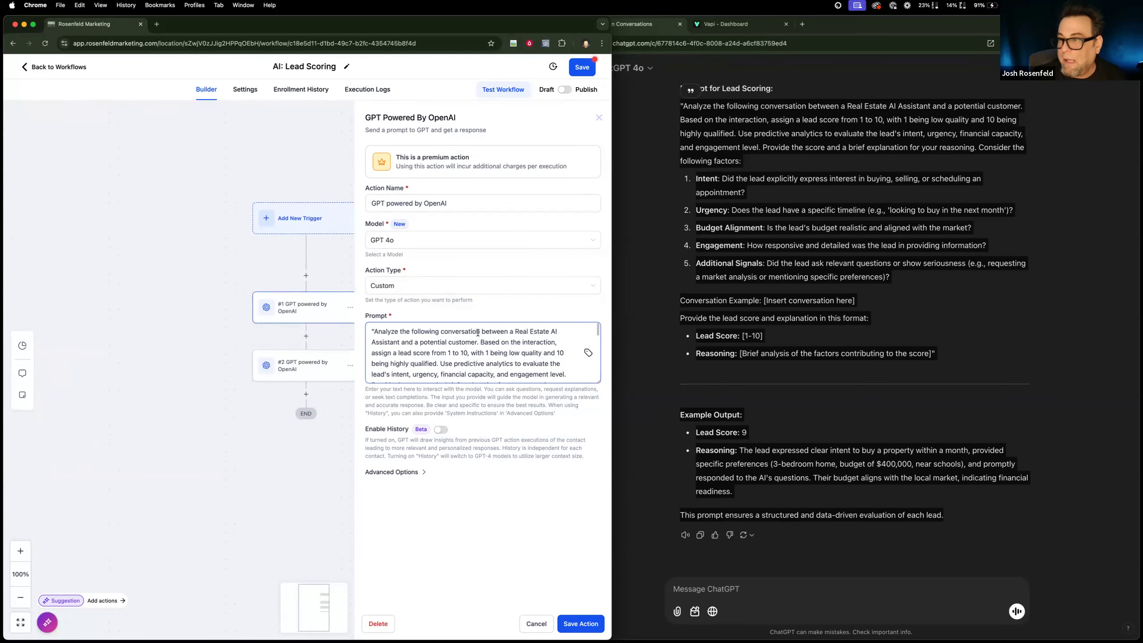
scroll(519, 362, down, 2)
scroll(519, 363, down, 2)
scroll(519, 362, down, 4)
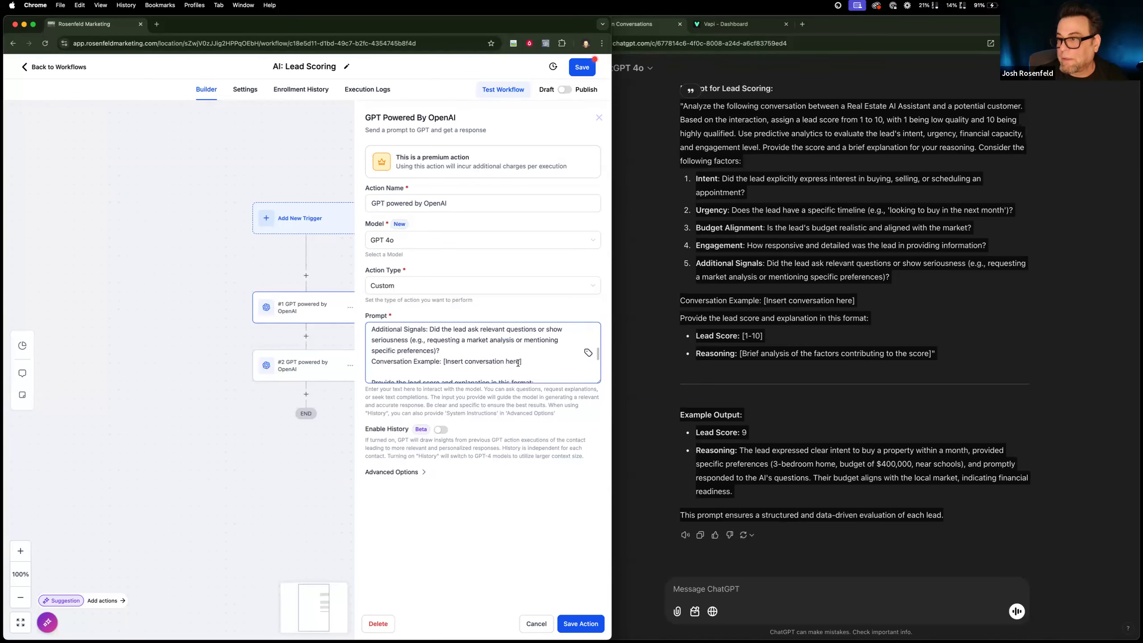
drag(444, 362, 522, 364)
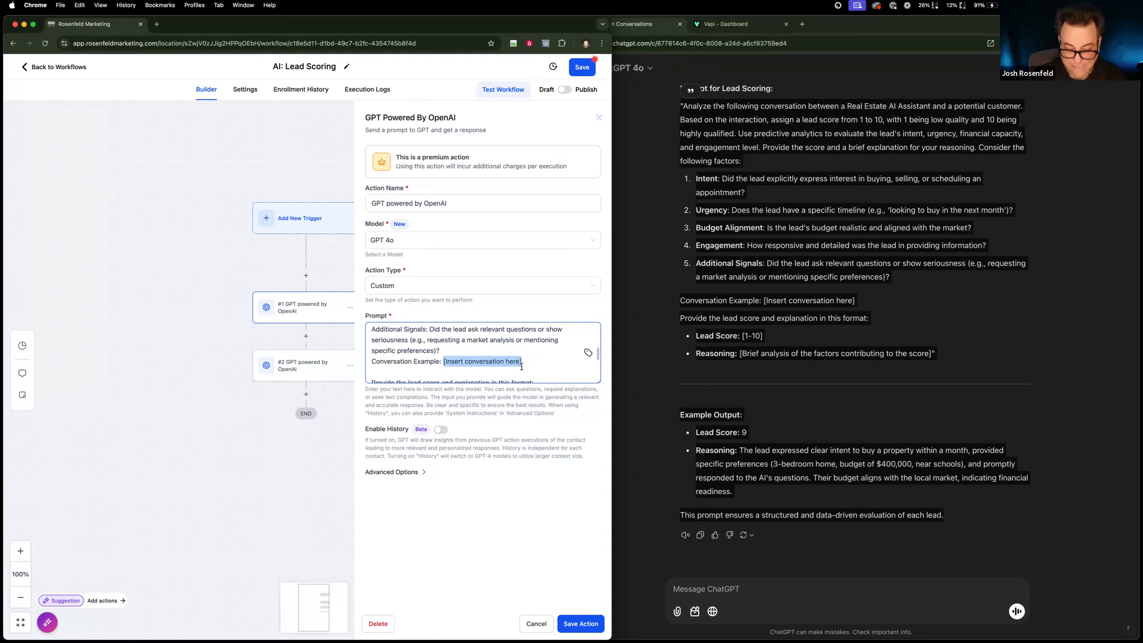
key(super+v)
key(super+z)
key(super+z)
key(super+z)
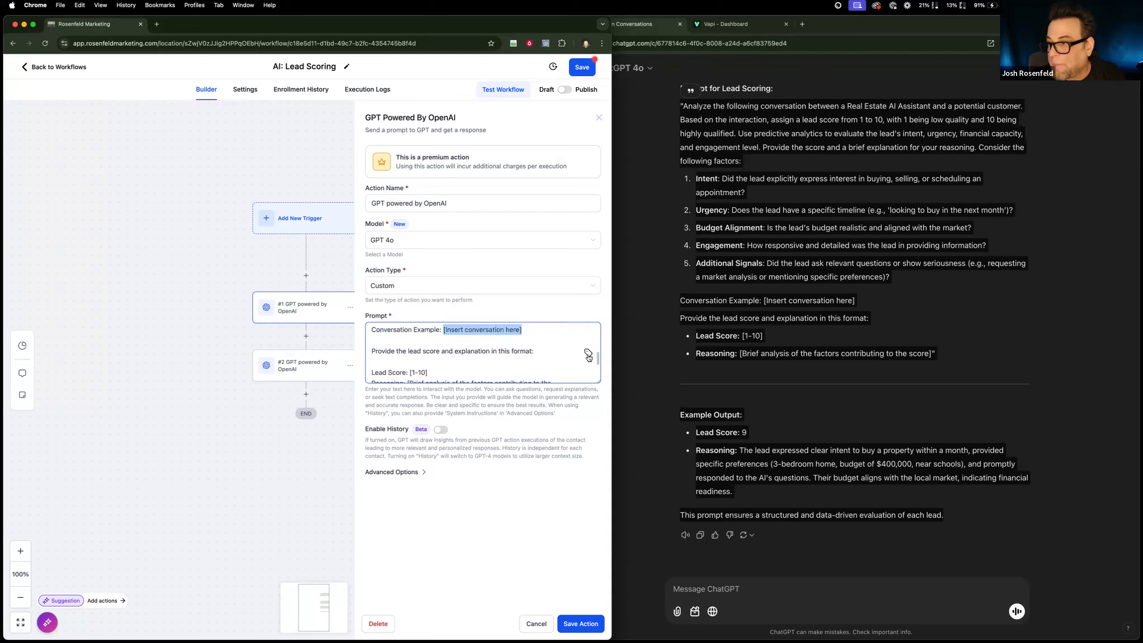
Insert the contact custom field AI: Conversation History into the scoring prompt.
click(588, 356)
click(514, 175)
scroll(496, 314, down, 3)
click(493, 334)
click(503, 299)
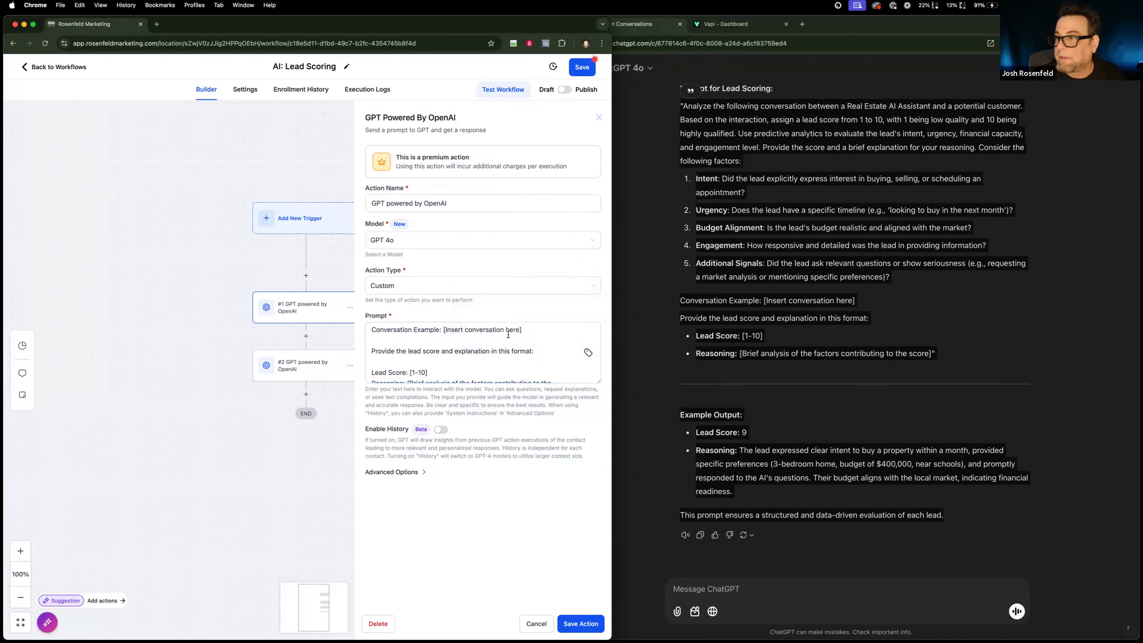
Enlarge the prompt's text box and cut {{contact.ai_conversation_history}} from the end of the scoring prompt.
drag(522, 332, 435, 321)
click(440, 339)
scroll(441, 342, down, 5)
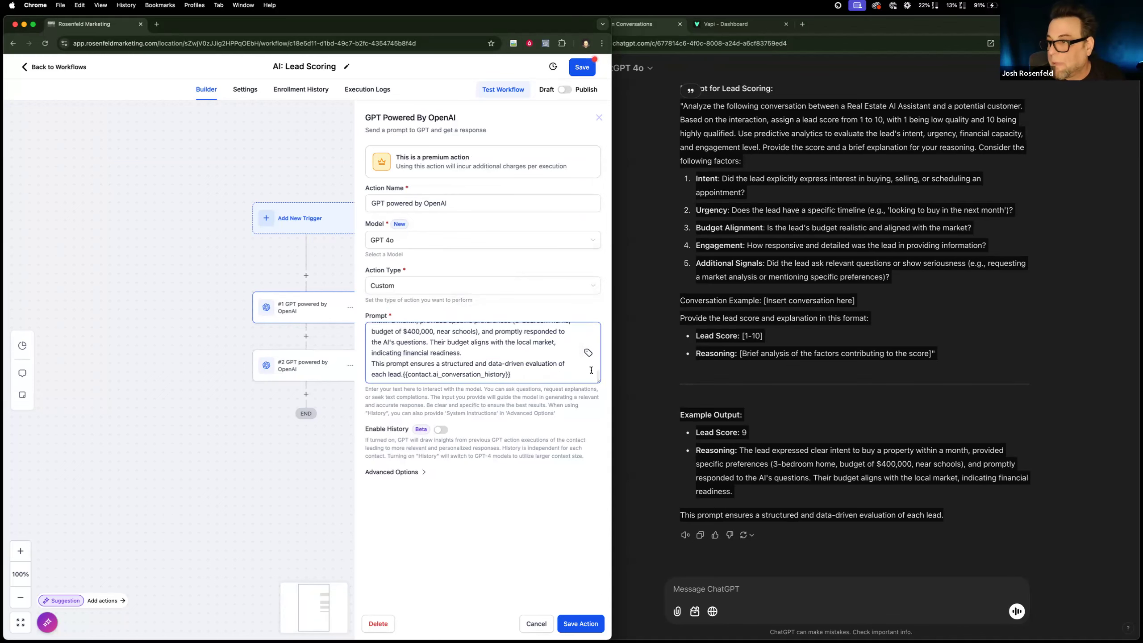
drag(598, 380, 593, 638)
scroll(515, 499, down, 1)
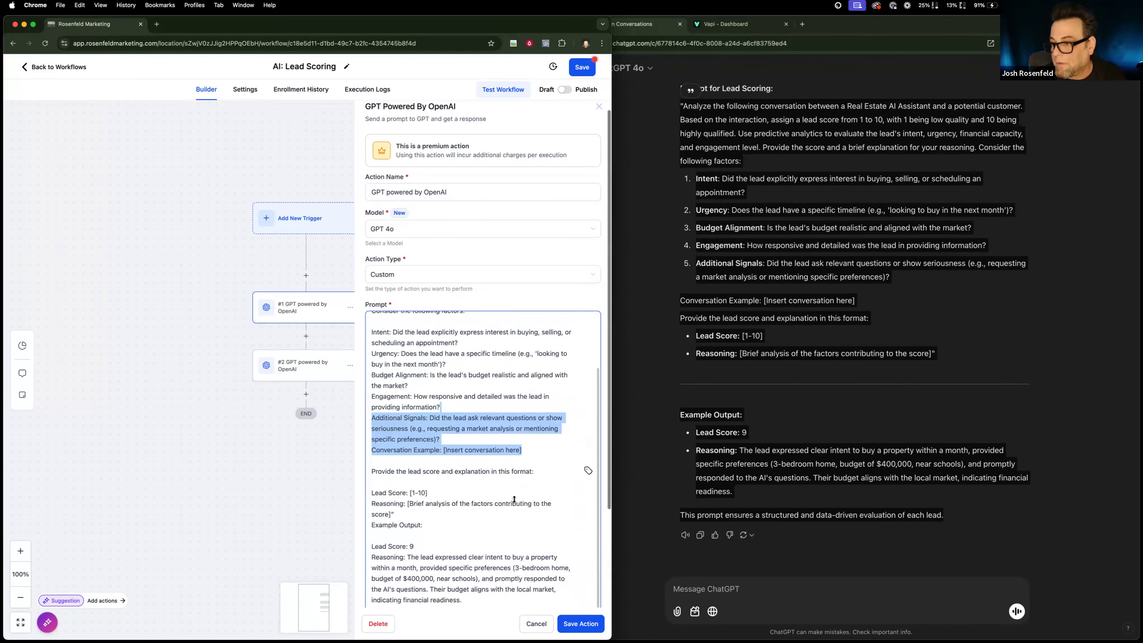
scroll(515, 499, down, 3)
click(508, 499)
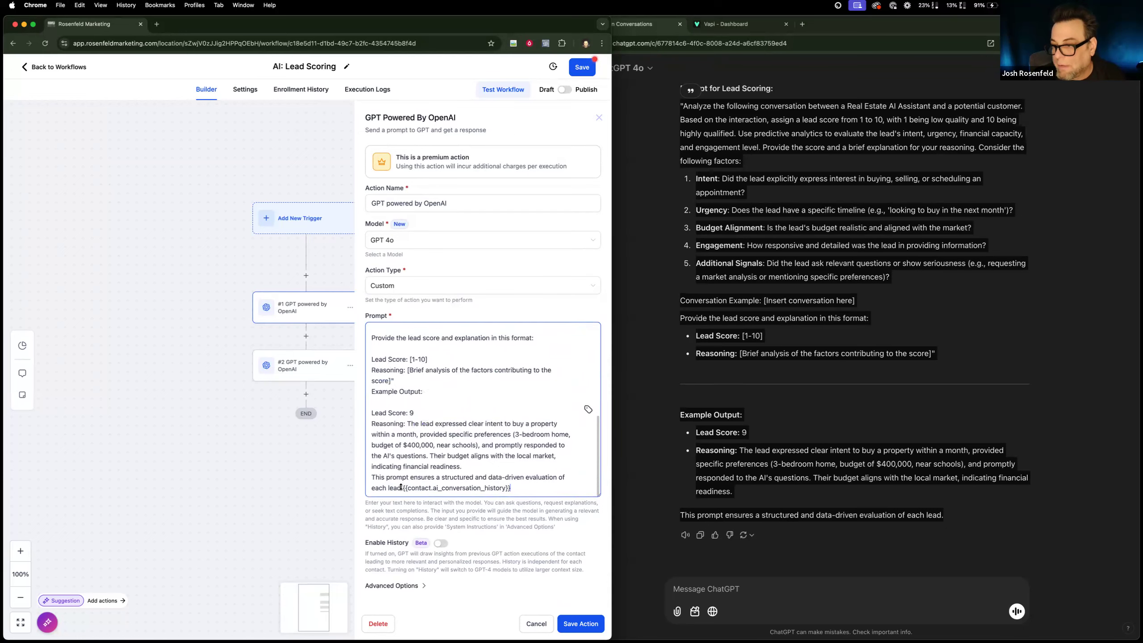
drag(401, 476, 513, 482)
key(super+c)
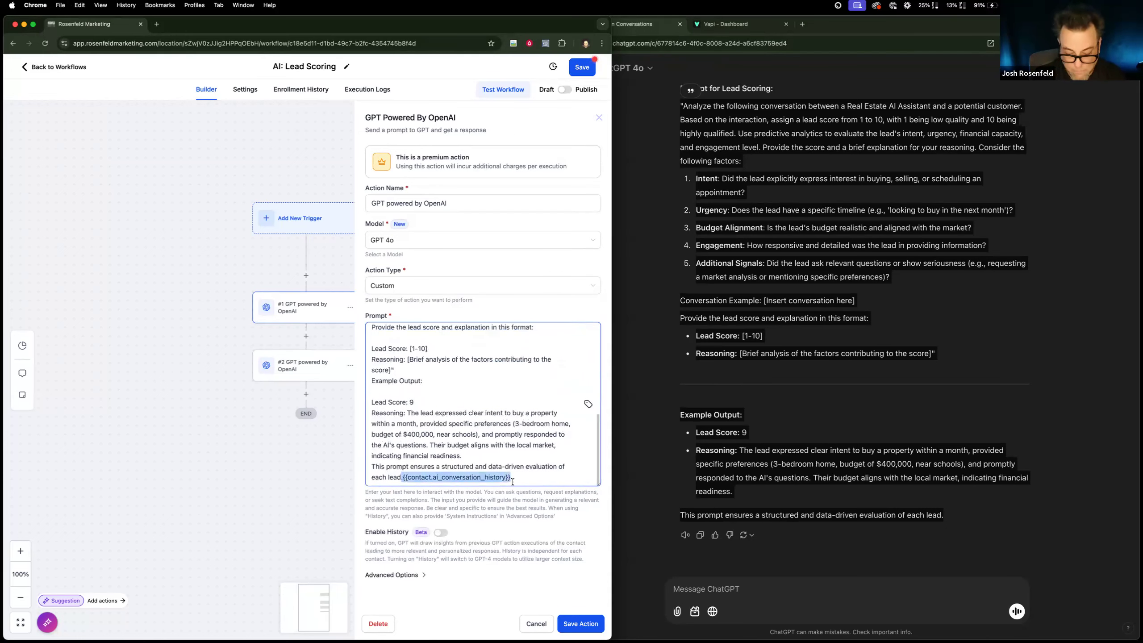
key(BackSpace)
Replace "[Insert conversation here]" after "Conversation Example:" with the cut {{contact.ai_conversation_history}}, remove the stray period before it, and save the action.
scroll(414, 426, up, 5)
drag(443, 417, 521, 418)
key(super+v)
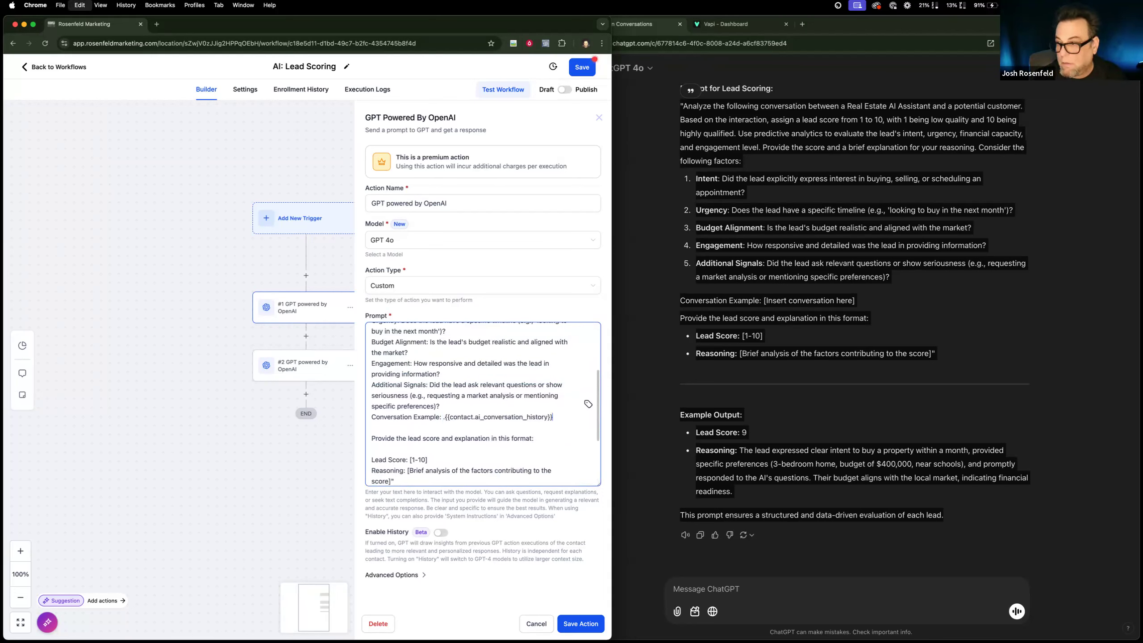
click(445, 416)
key(BackSpace)
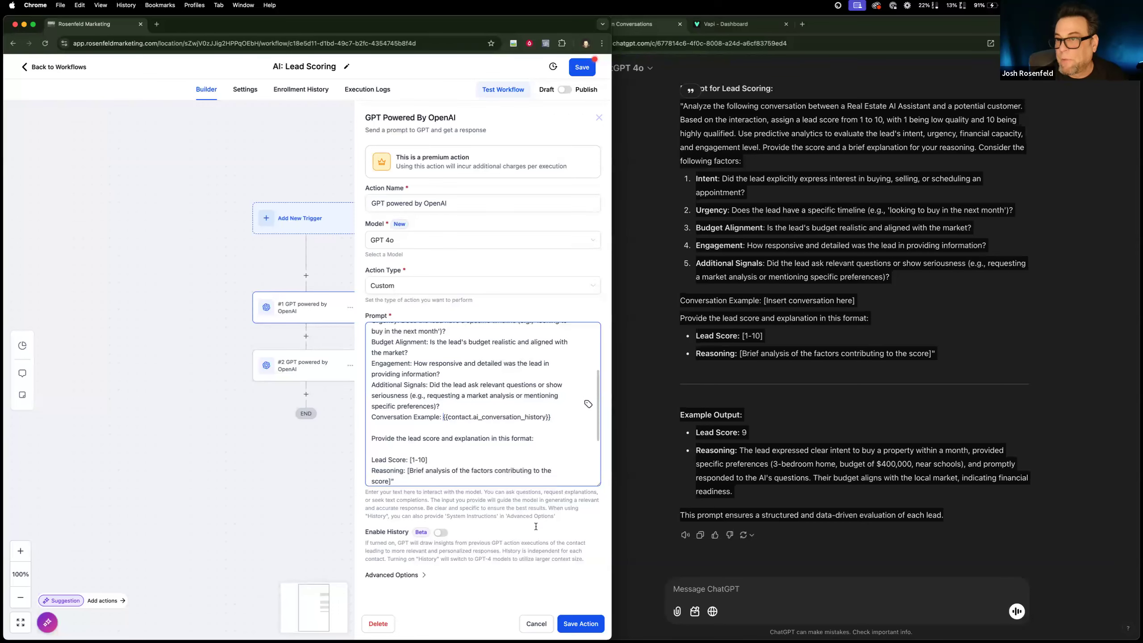
click(580, 626)
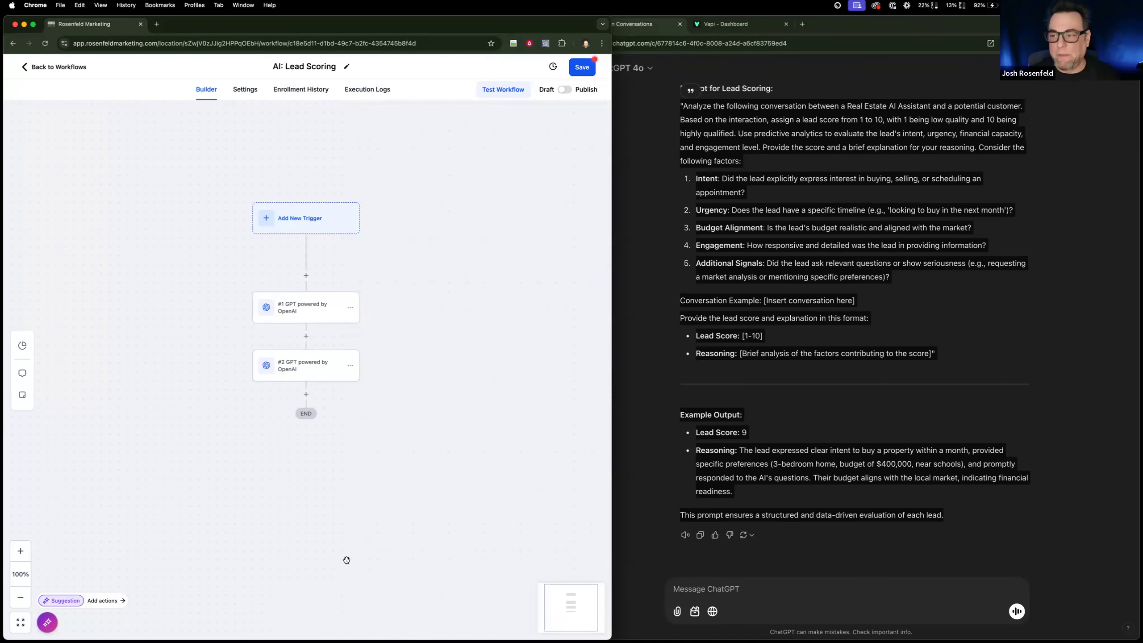
Add an Update Contact Field action below the second GPT action and choose AI: Lead Score as its field.
scroll(299, 324, down, 2)
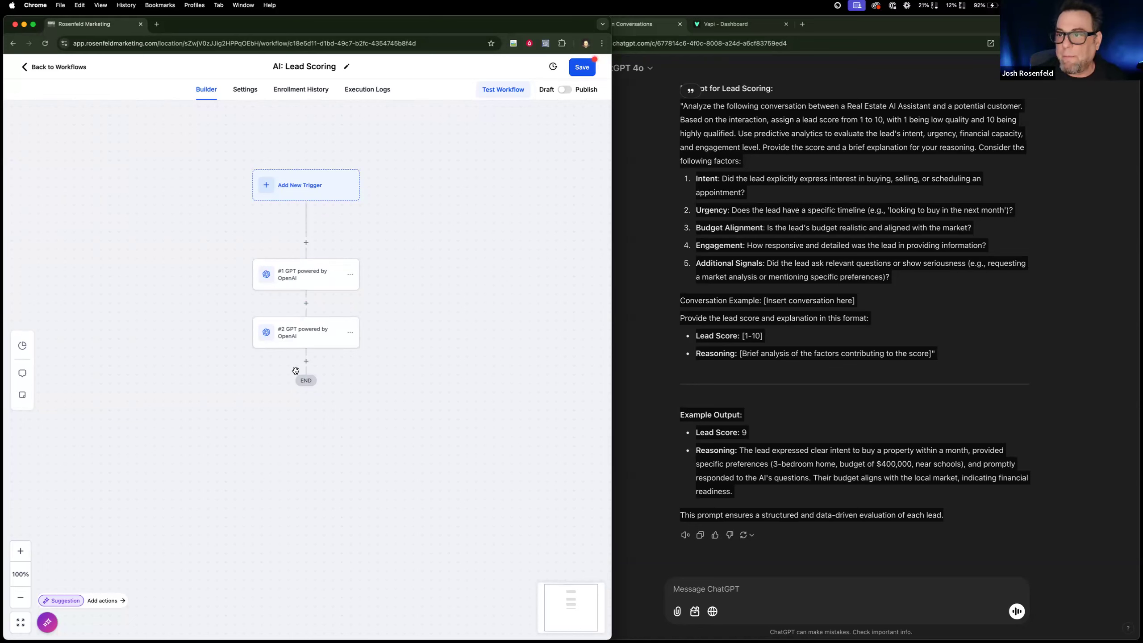
click(305, 362)
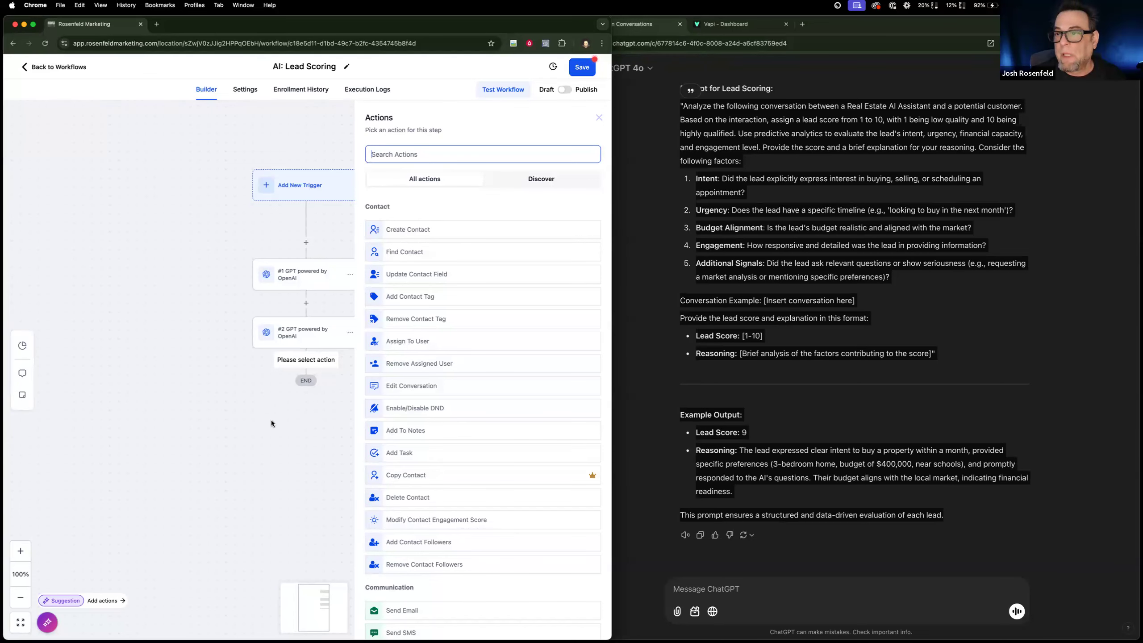
scroll(279, 426, right, 1)
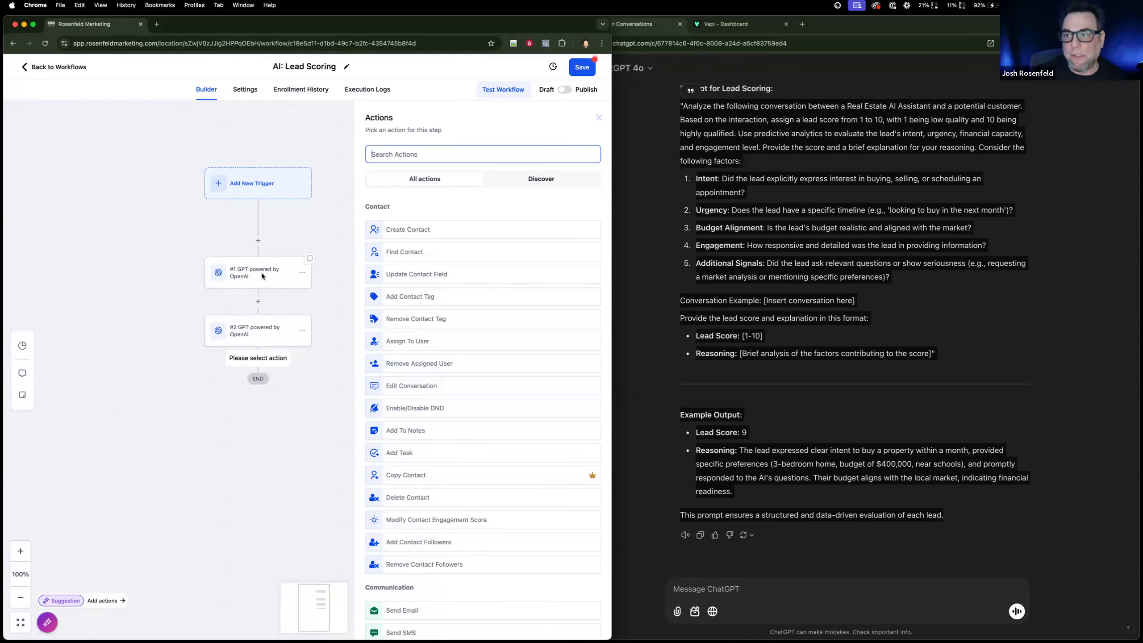
click(318, 403)
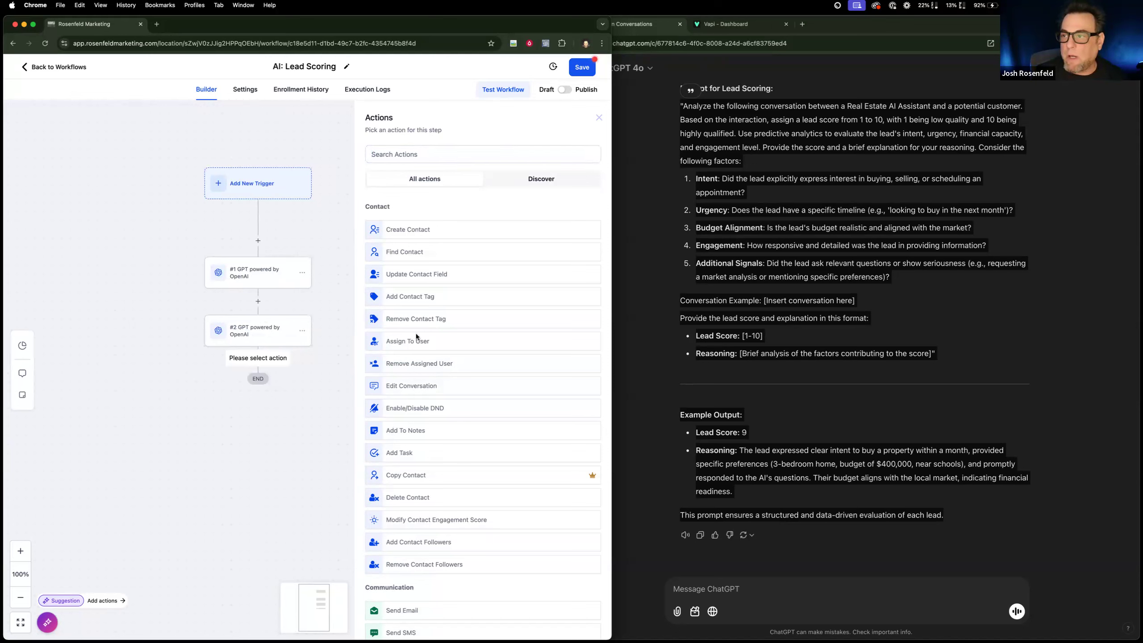
click(431, 278)
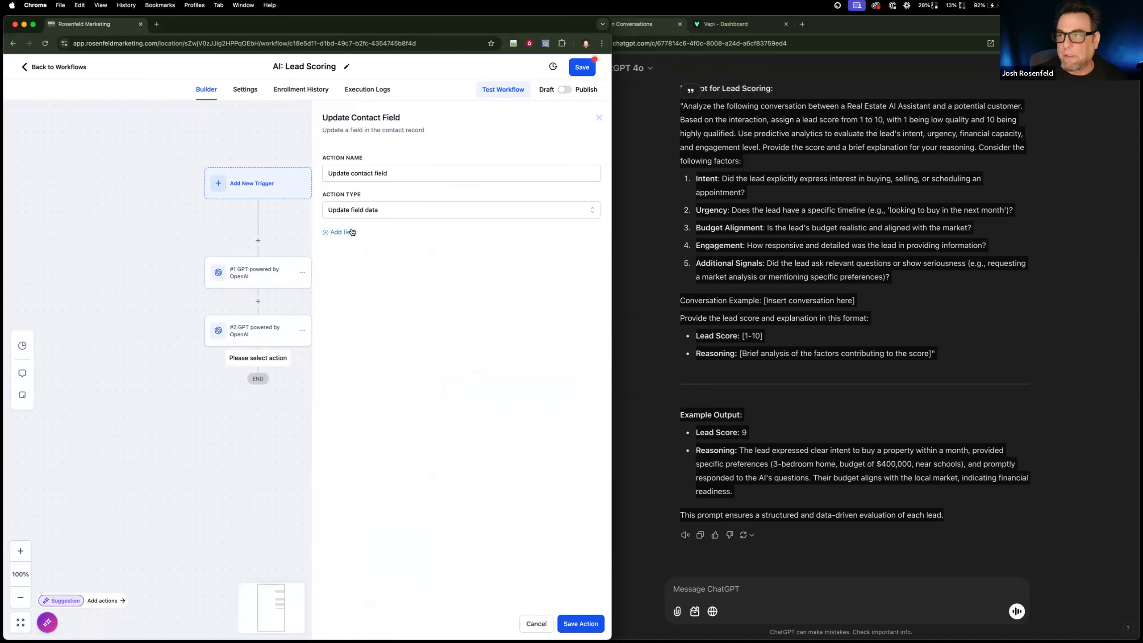
click(351, 259)
text(ai)
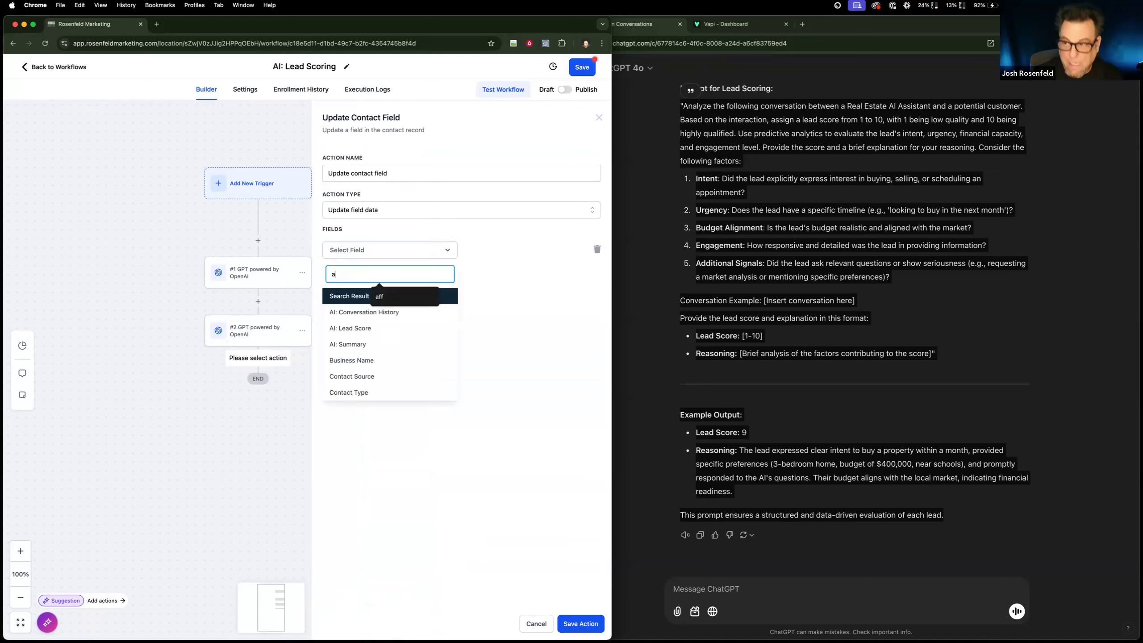
click(360, 328)
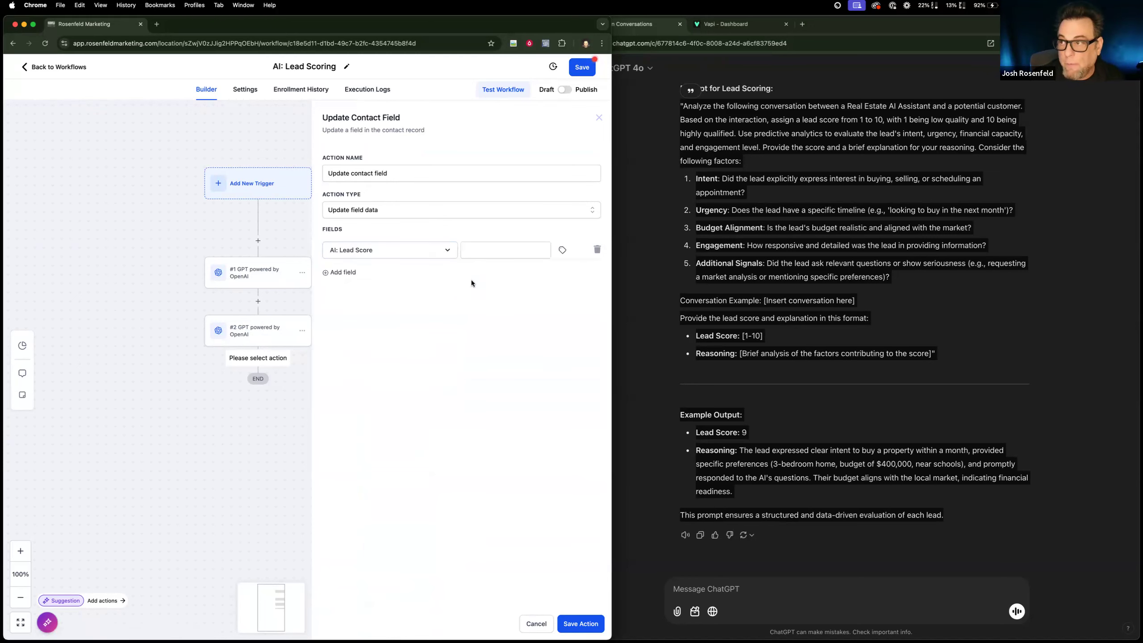
Set the AI: Lead Score value to the response of #1 GPT Powered By OpenAI and save the action.
click(563, 250)
scroll(563, 324, down, 3)
click(545, 359)
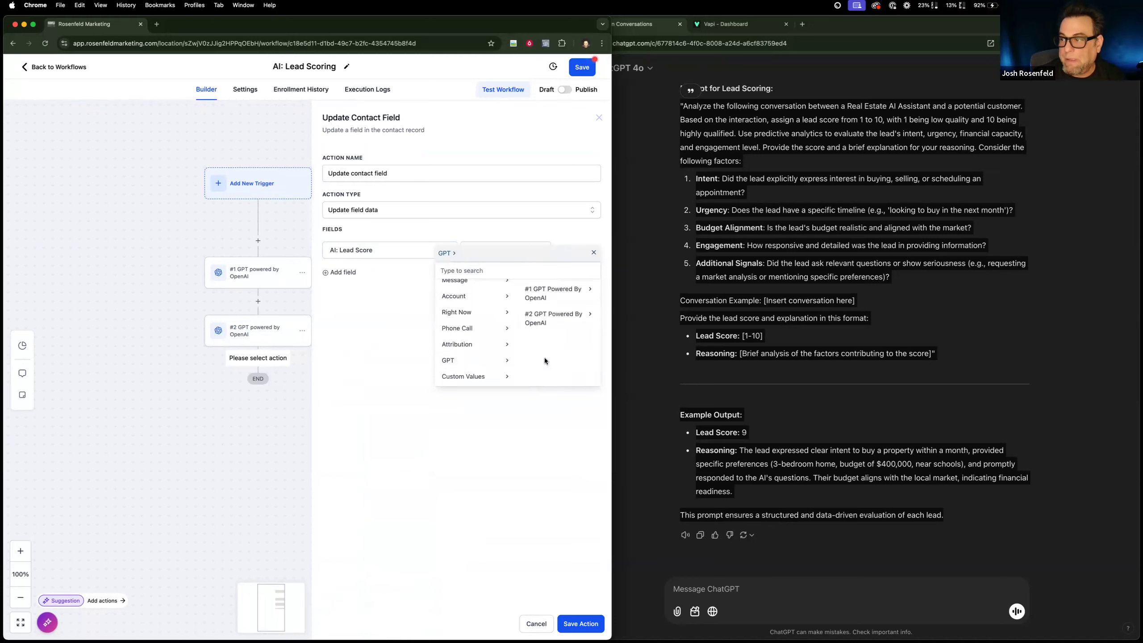
click(581, 297)
click(578, 292)
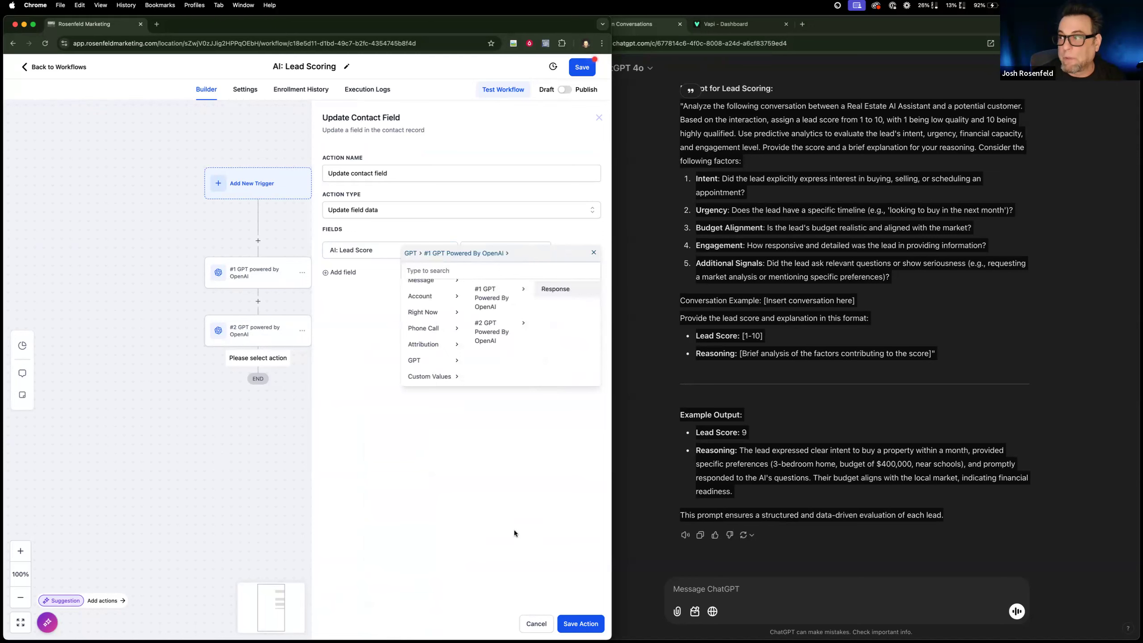
scroll(265, 277, down, 1)
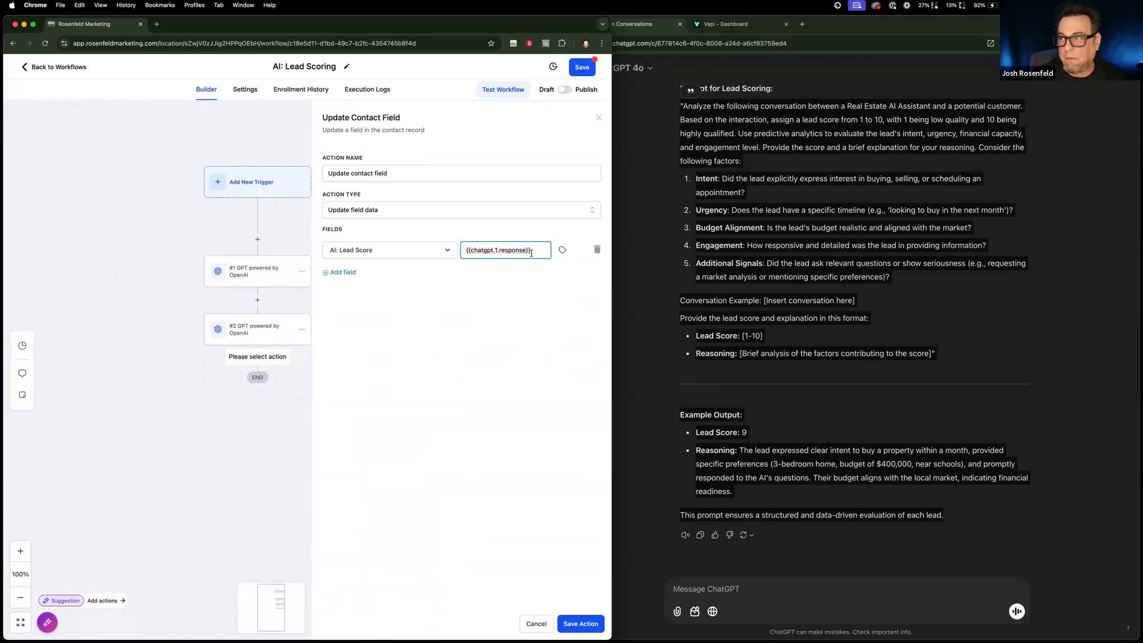
click(581, 624)
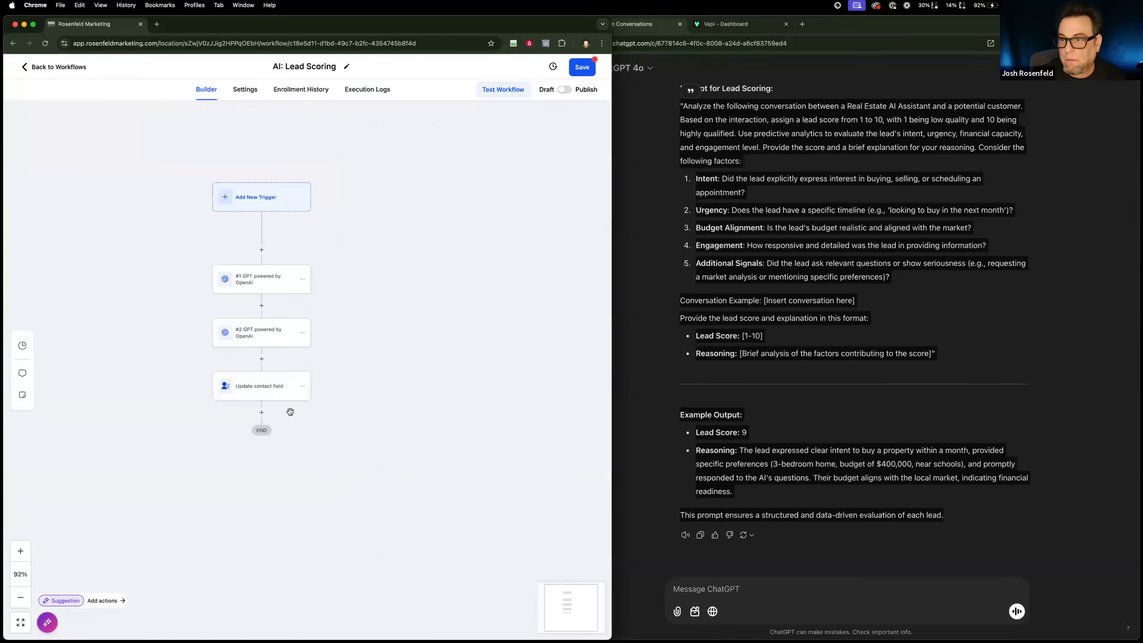
Rename the Update contact field action as "Update Lead Score" and save it.
click(282, 388)
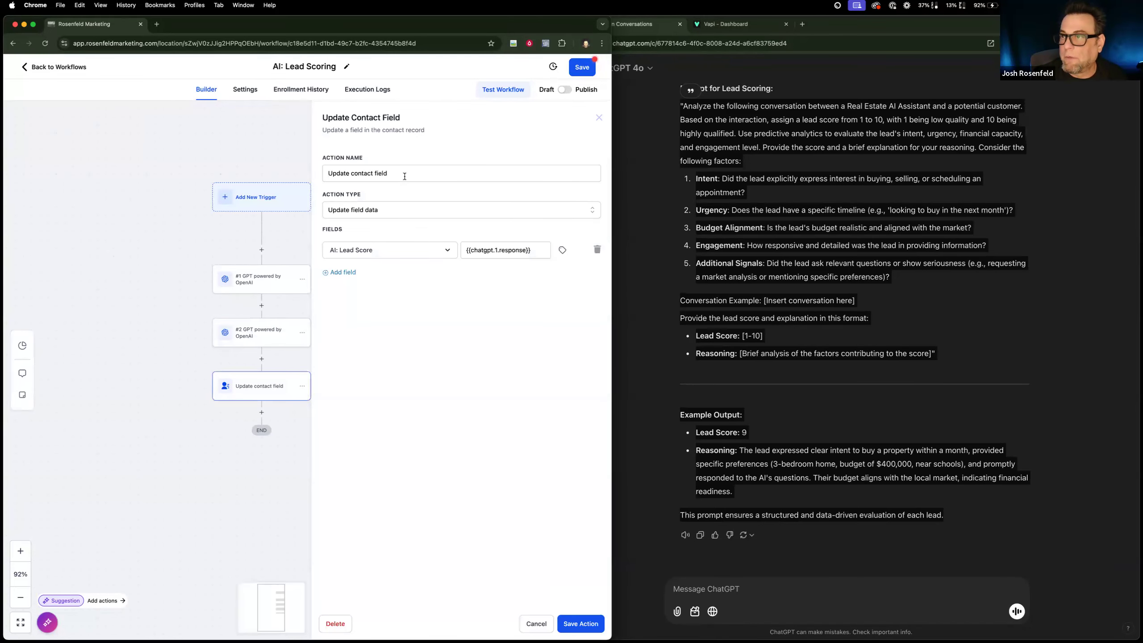
drag(403, 174, 297, 157)
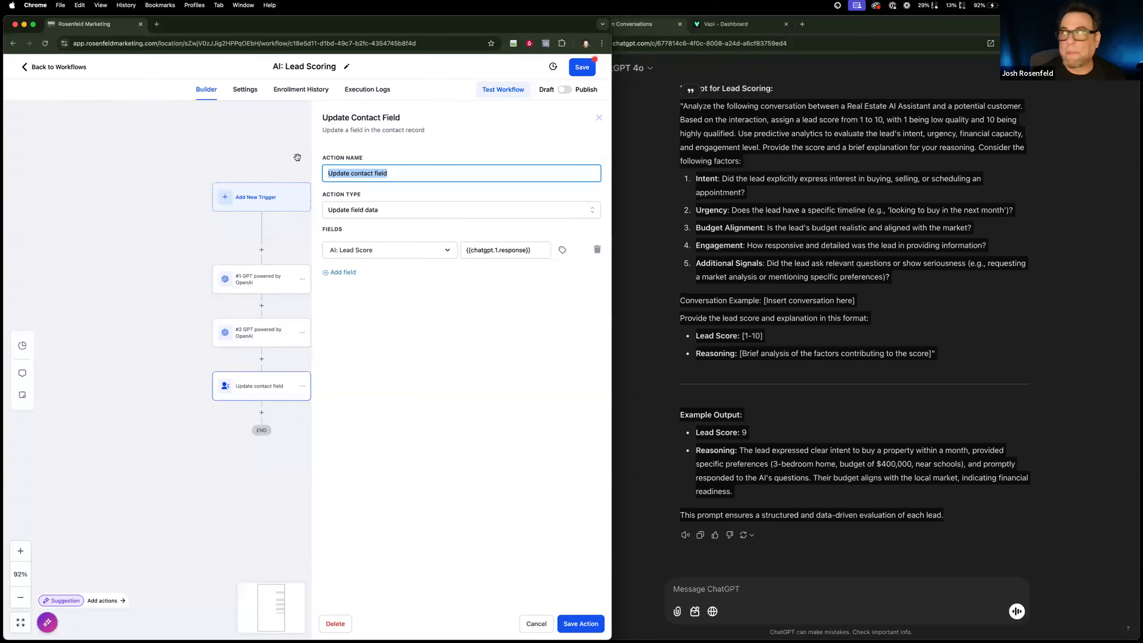
text(Updayte )
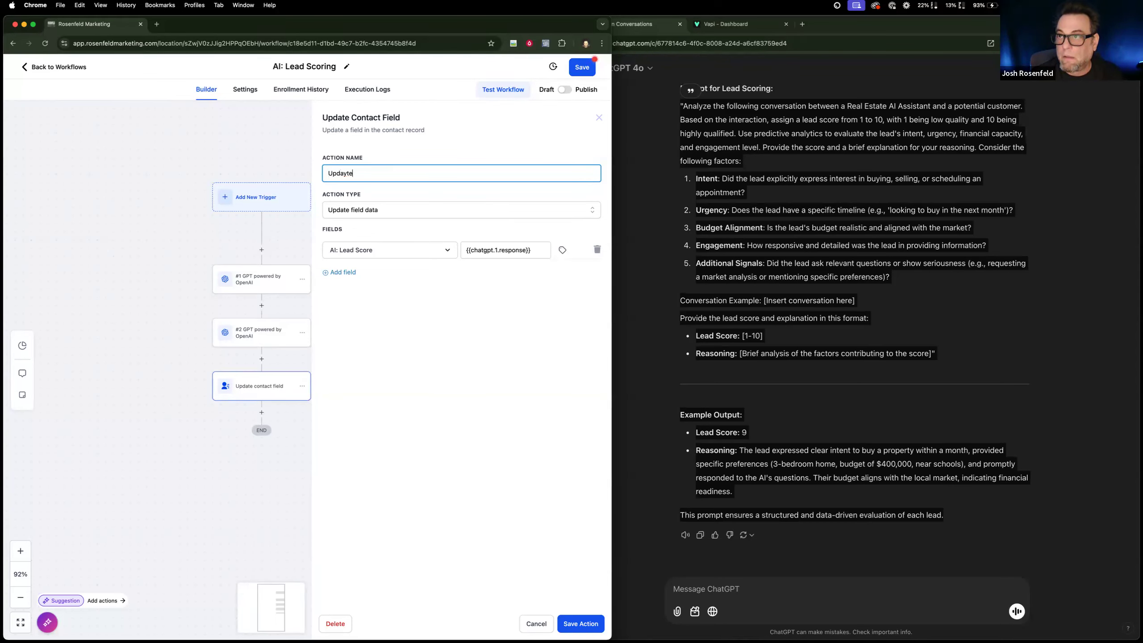
key(BackSpace)
key(BackSpace)
key(BackSpace)
key(BackSpace)
text(te Lead Score)
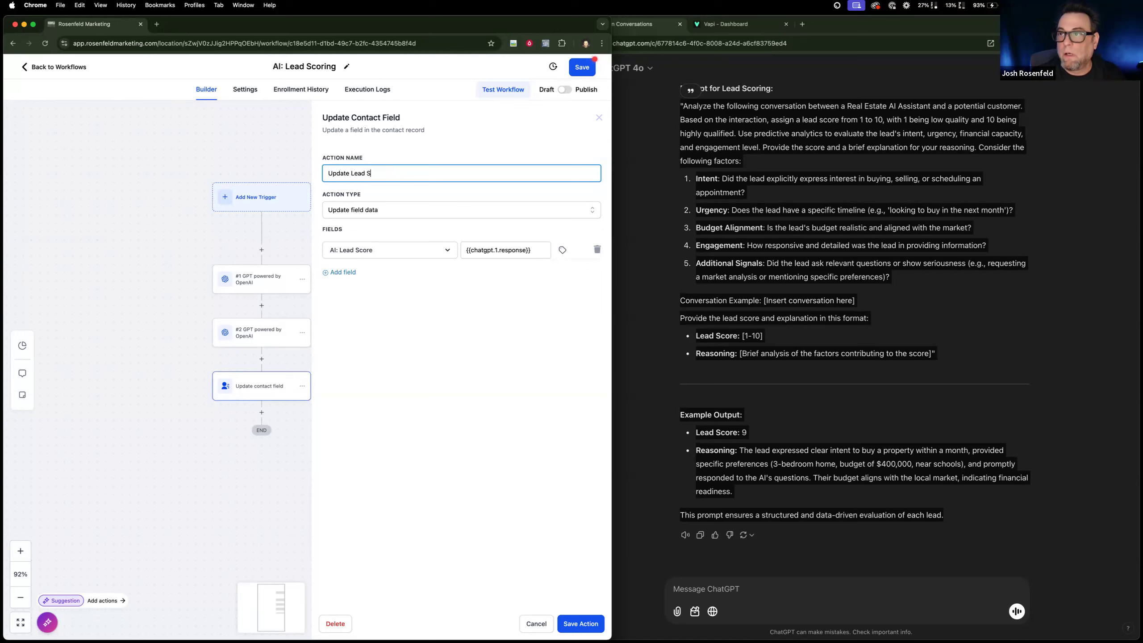
click(589, 623)
Copy the Update Lead Score action and place the copy directly below it, before the workflow's end.
click(302, 386)
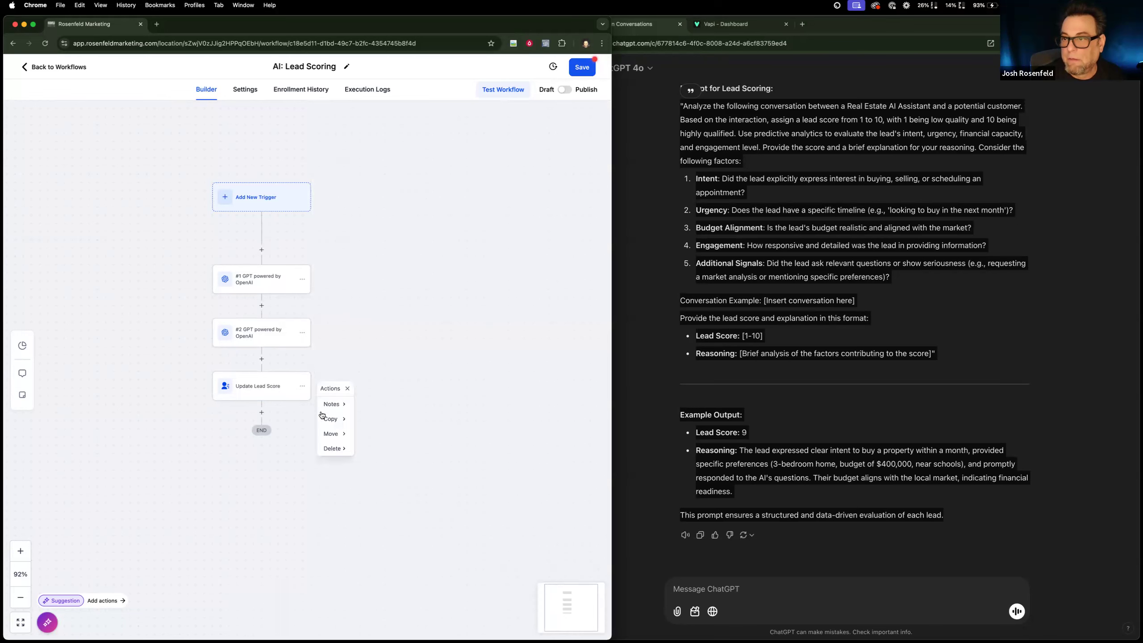
click(346, 420)
click(375, 404)
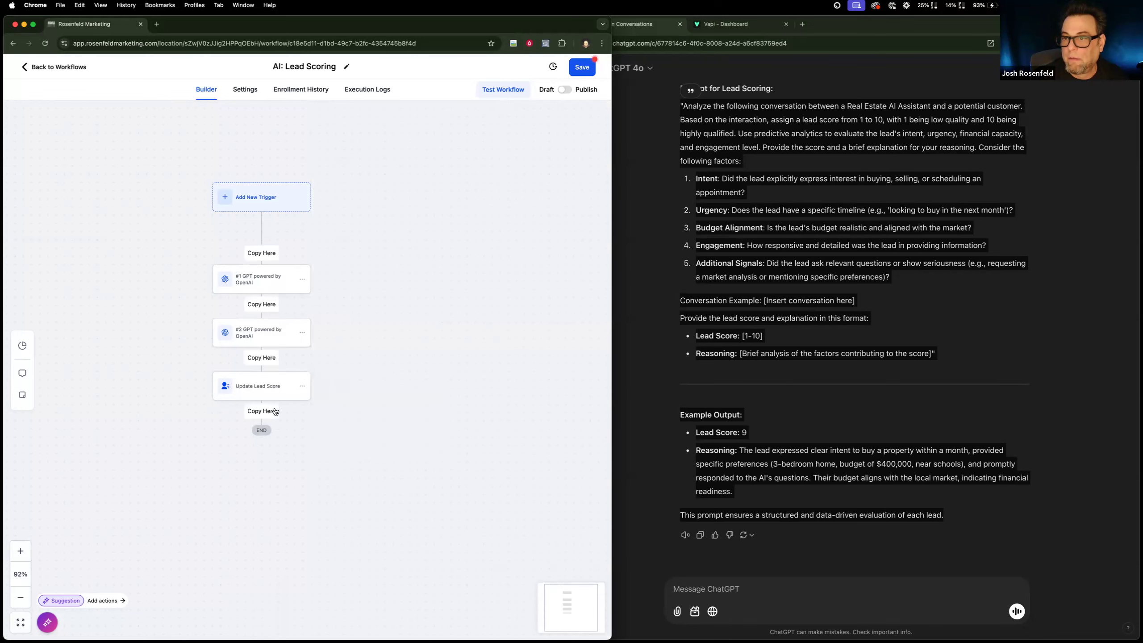
click(276, 411)
Rename the copied Update Lead Score action as "Update Conversation Summary".
click(268, 441)
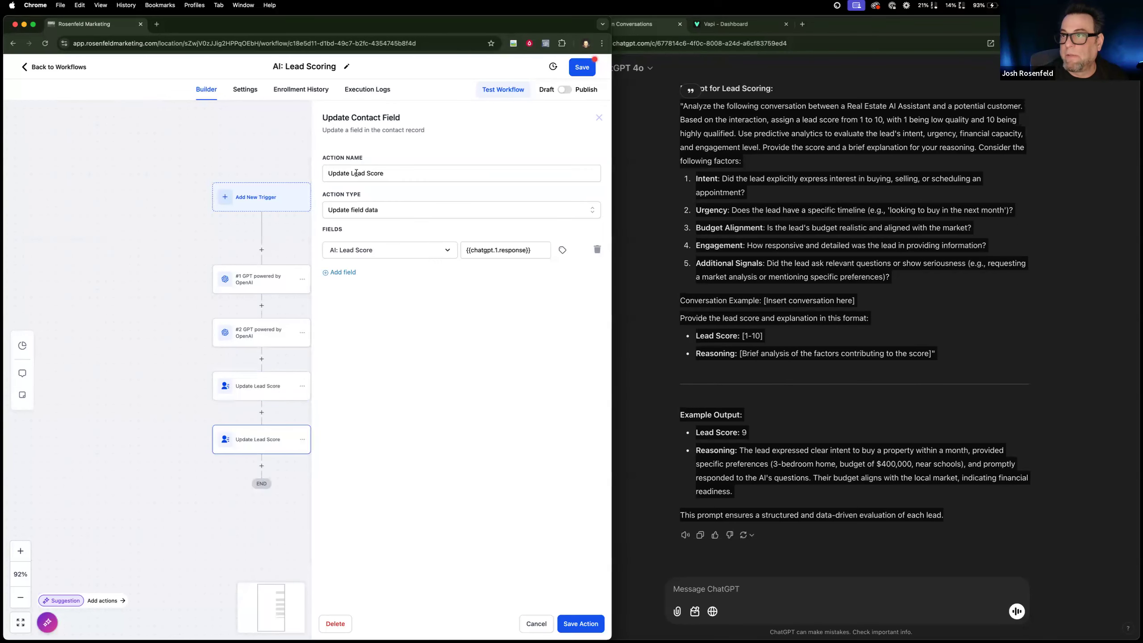
drag(351, 173, 477, 179)
text(Conversation Summary)
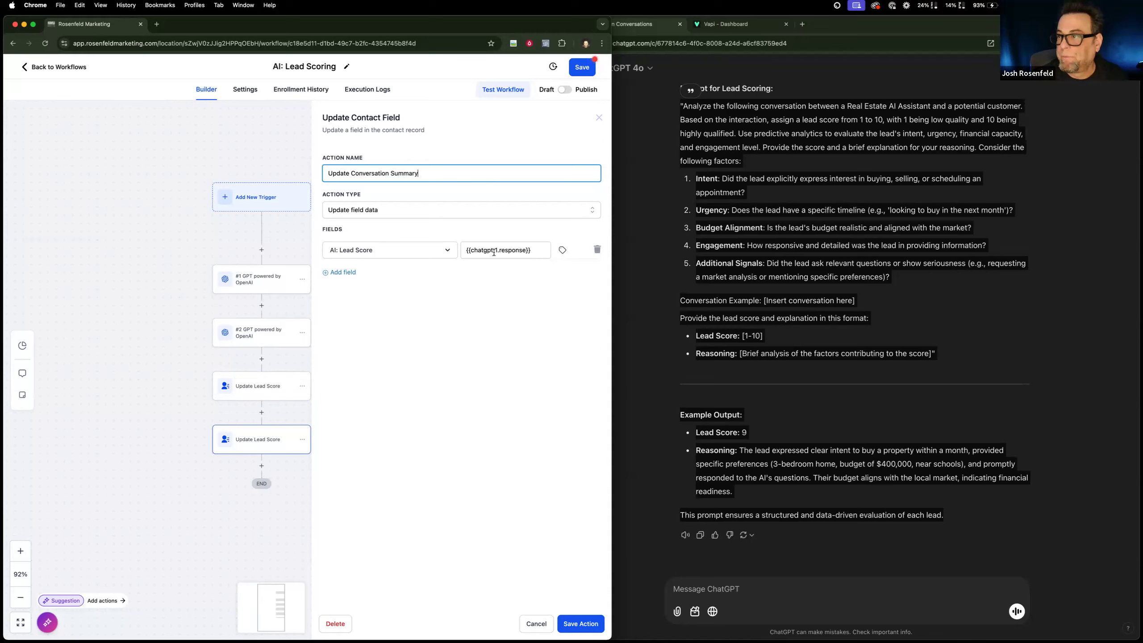
Set the copied action's field value to the second GPT action's response, {{chatgpt.2.response}}, and save the action.
click(497, 249)
text(2)
click(563, 249)
scroll(545, 347, down, 3)
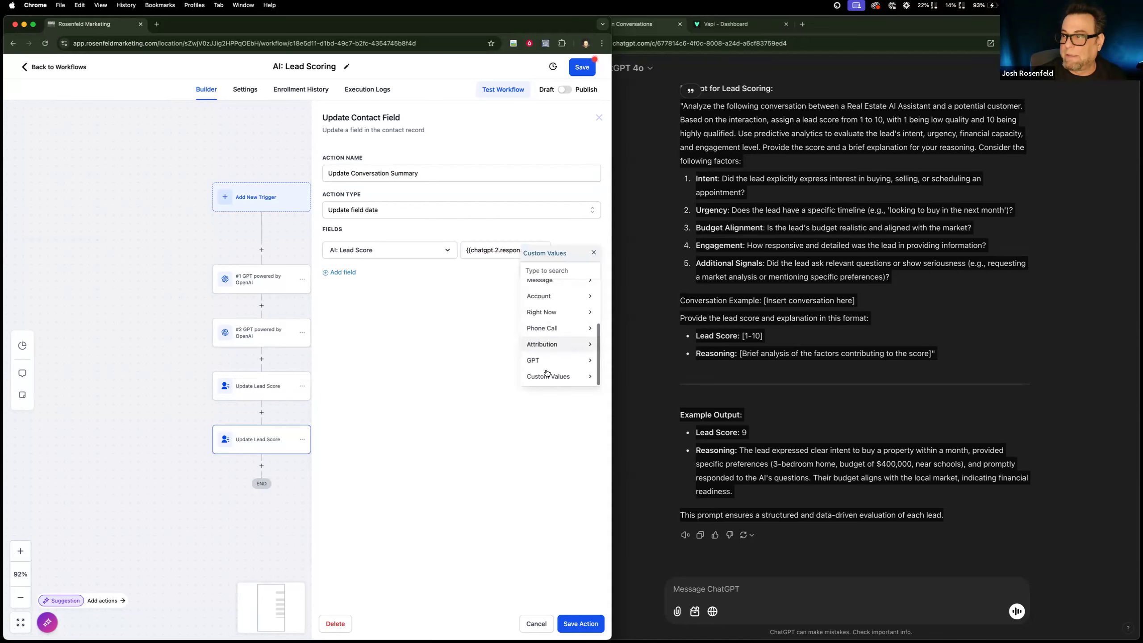
click(546, 362)
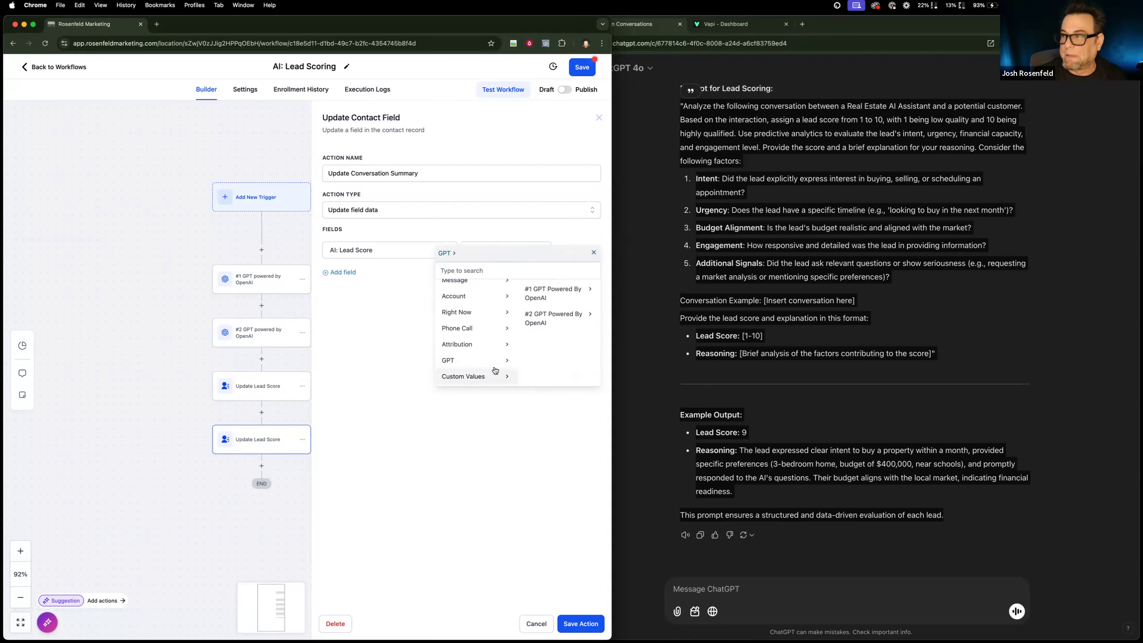
click(557, 319)
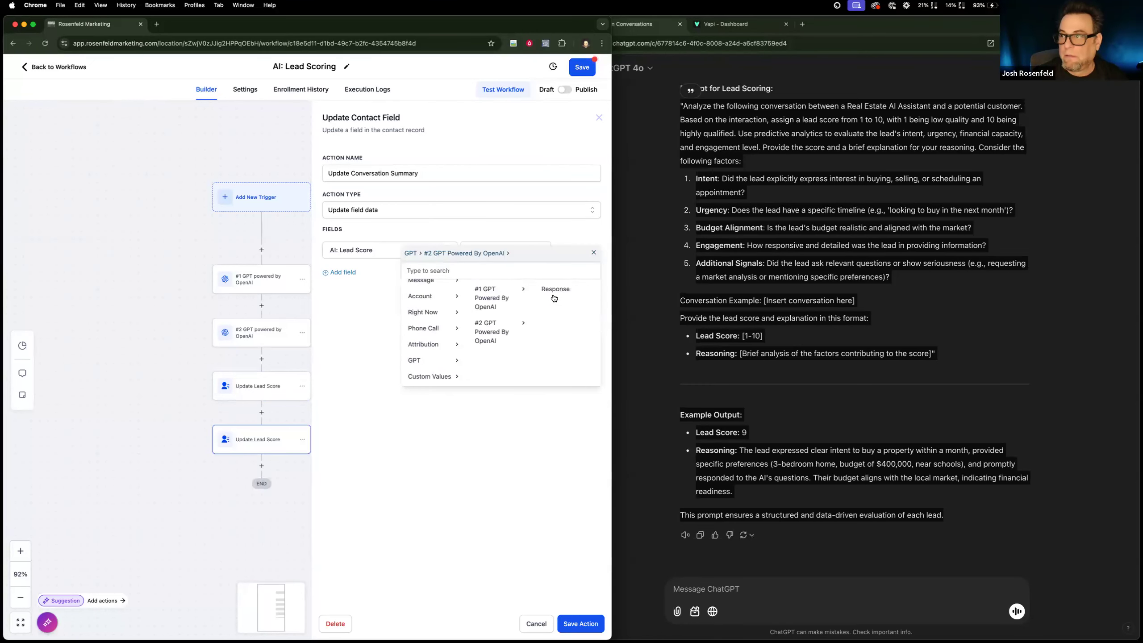
click(594, 627)
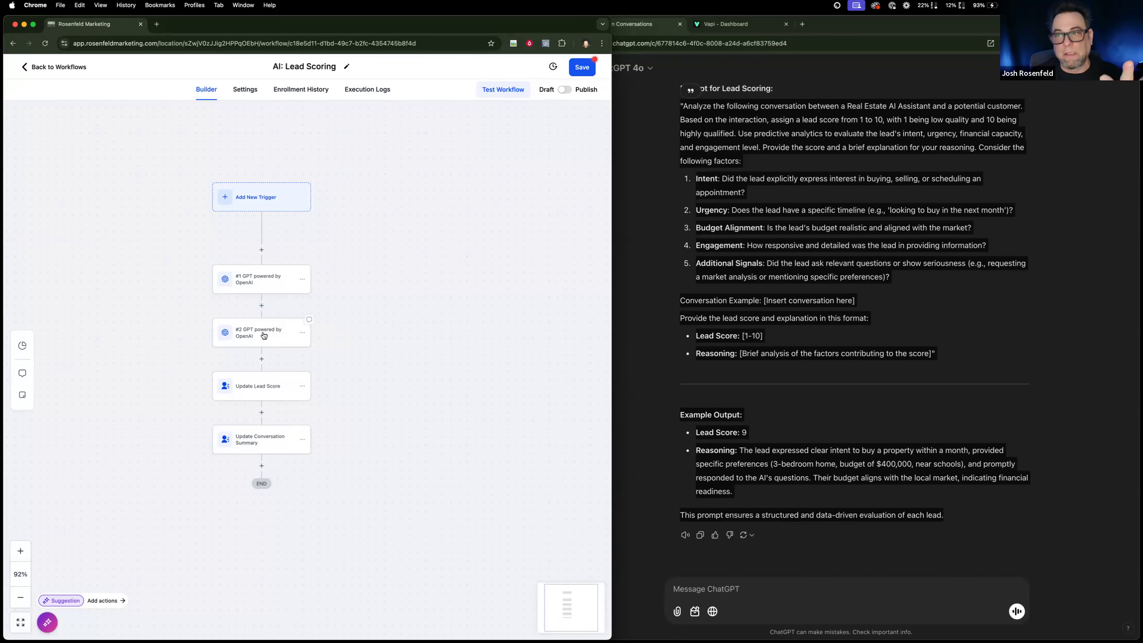
Rename the first GPT action as "Score Conversation" and save it.
click(272, 280)
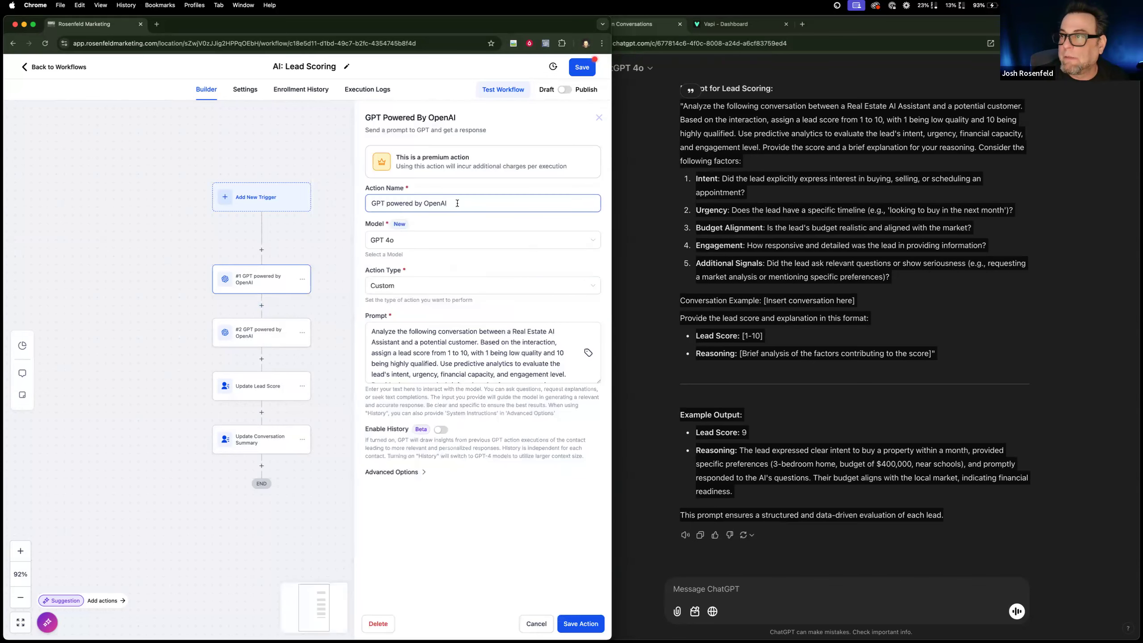
text(Score )
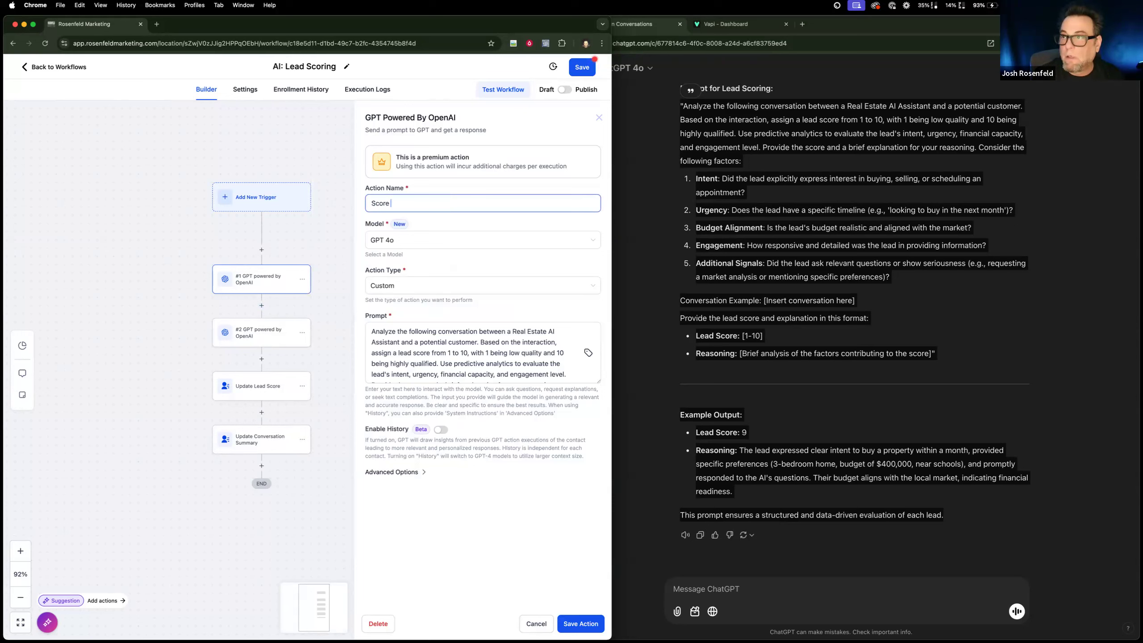
text(Conversation)
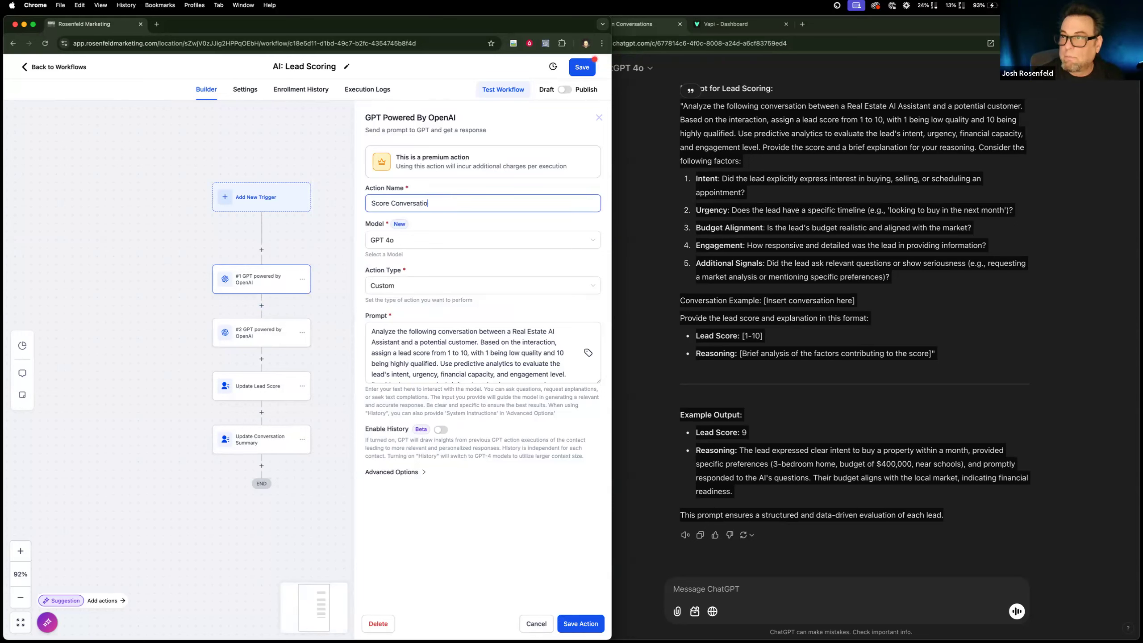
click(582, 625)
Rename the second GPT action as "Summarize Conversation" and save it.
click(278, 330)
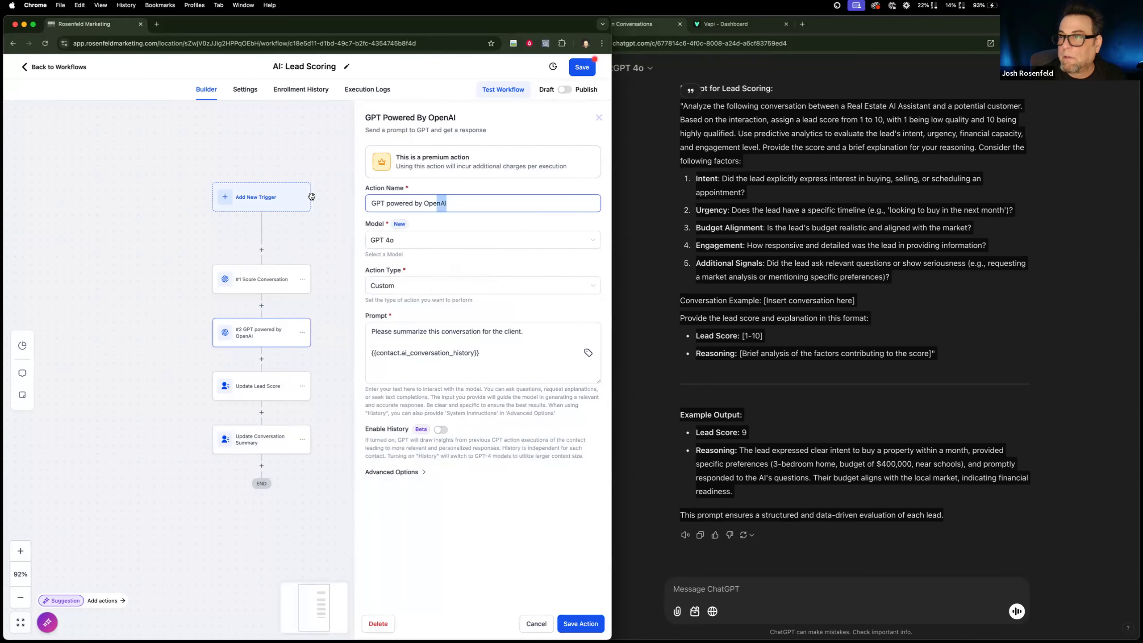
text(Summarize Convertsation)
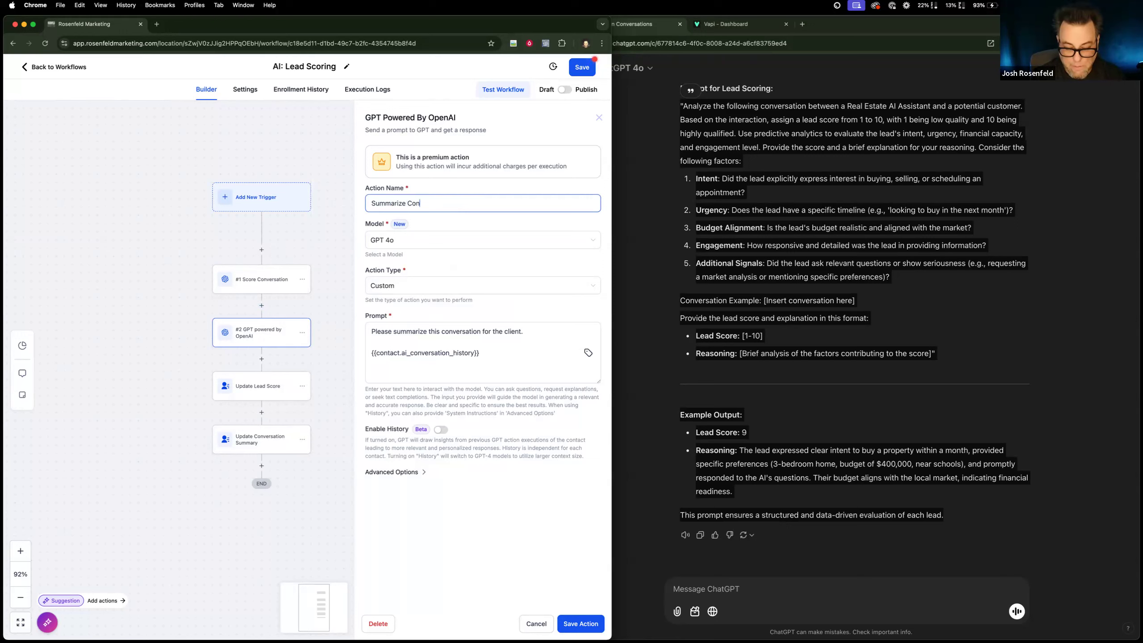
key(BackSpace)
key(BackSpace)
key(BackSpace)
key(BackSpace)
key(BackSpace)
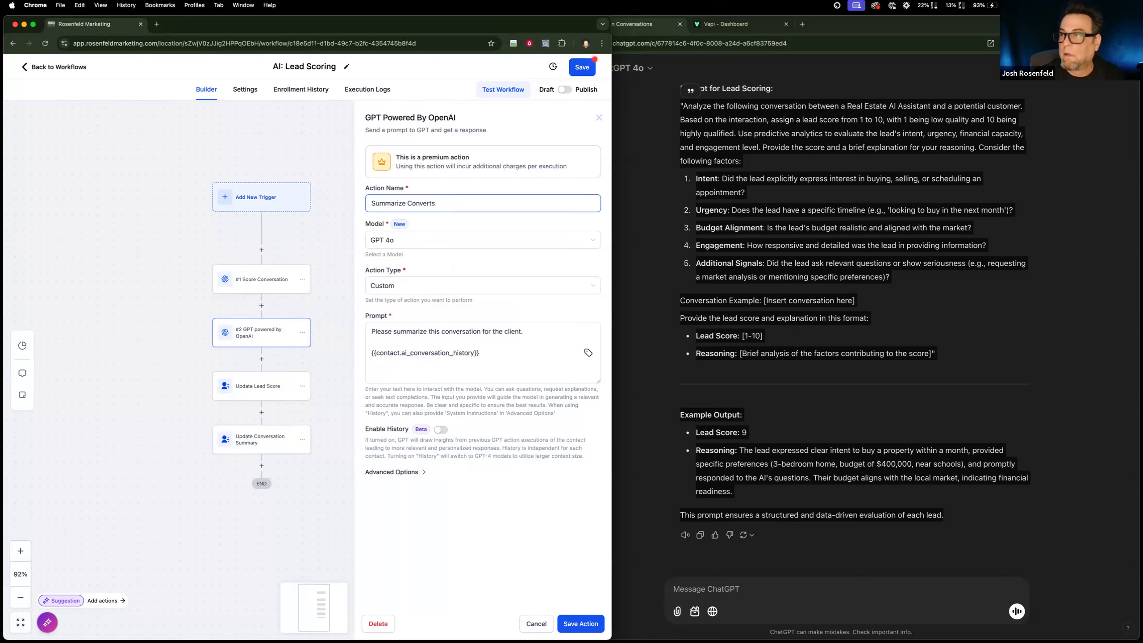
text(tion)
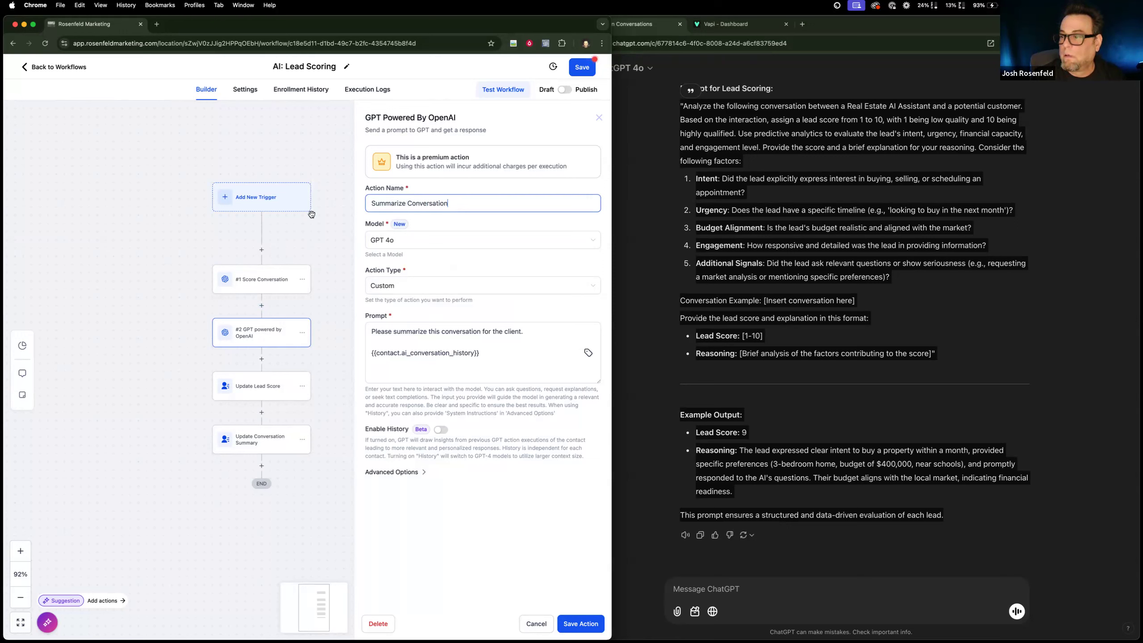
click(588, 624)
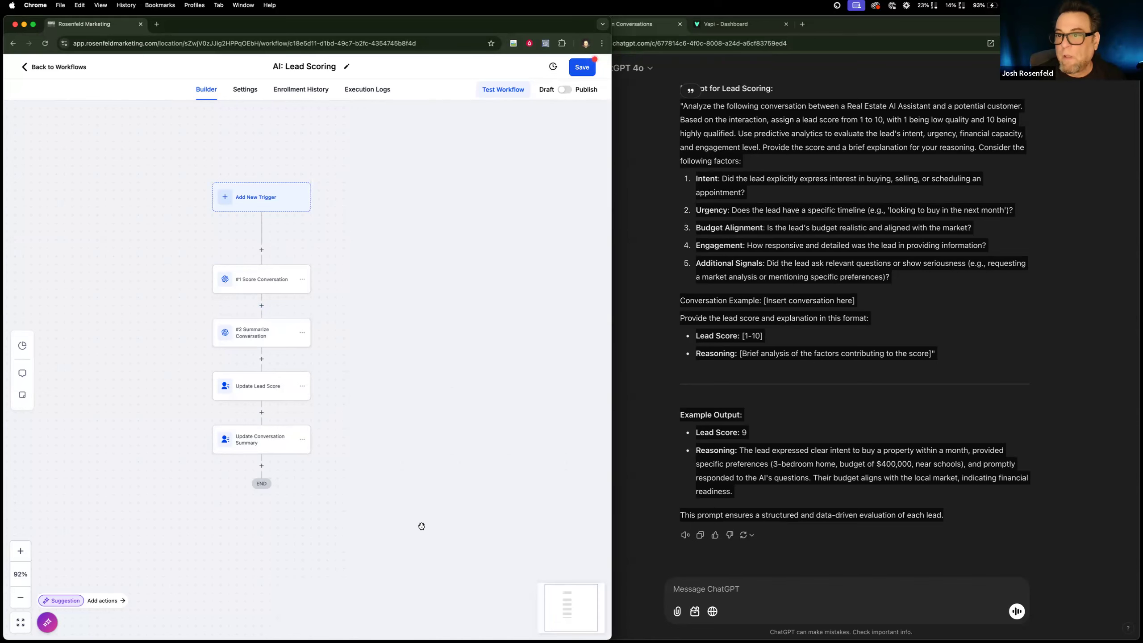
Add a Send Internal Notification action after Update Conversation Summary and set its notification type to Email.
click(262, 466)
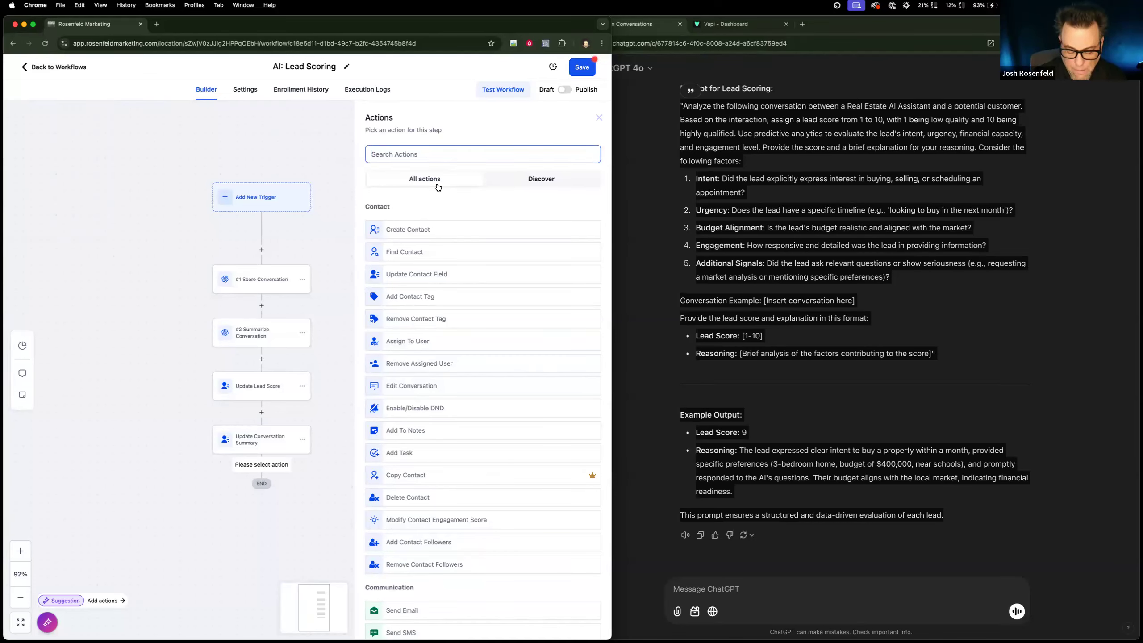
text(ni)
key(BackSpace)
text(o)
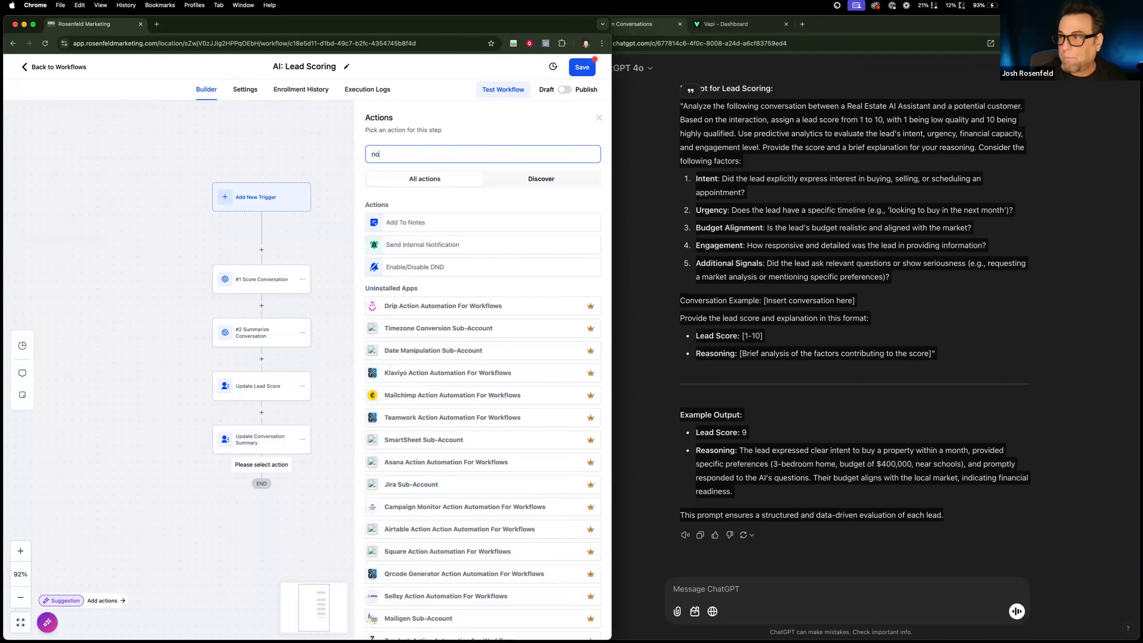
click(453, 244)
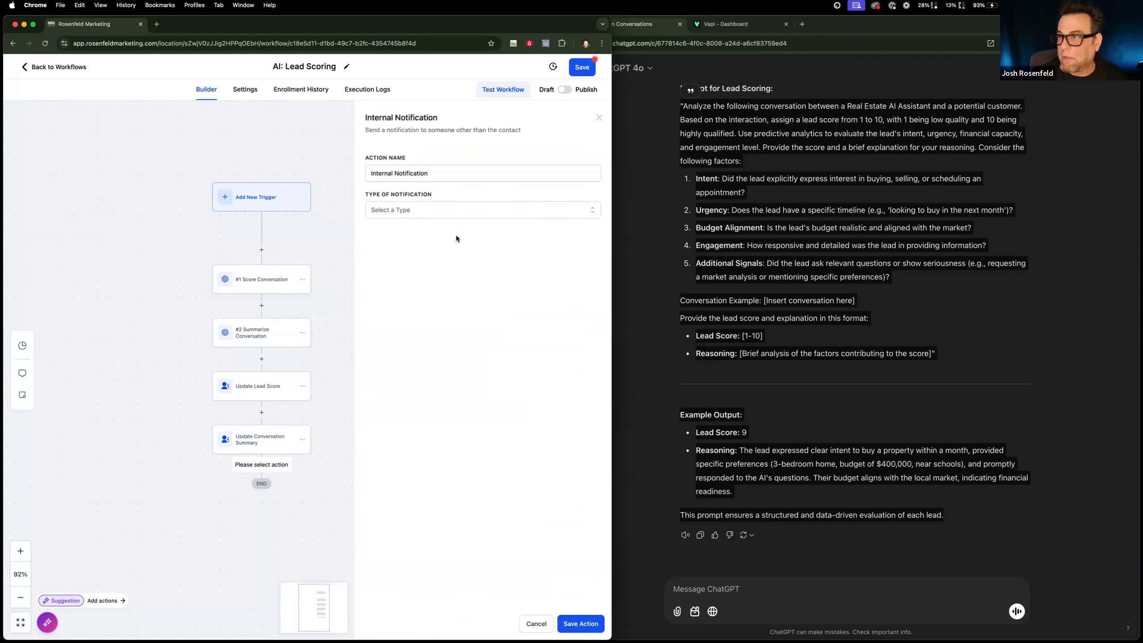
click(463, 214)
click(449, 230)
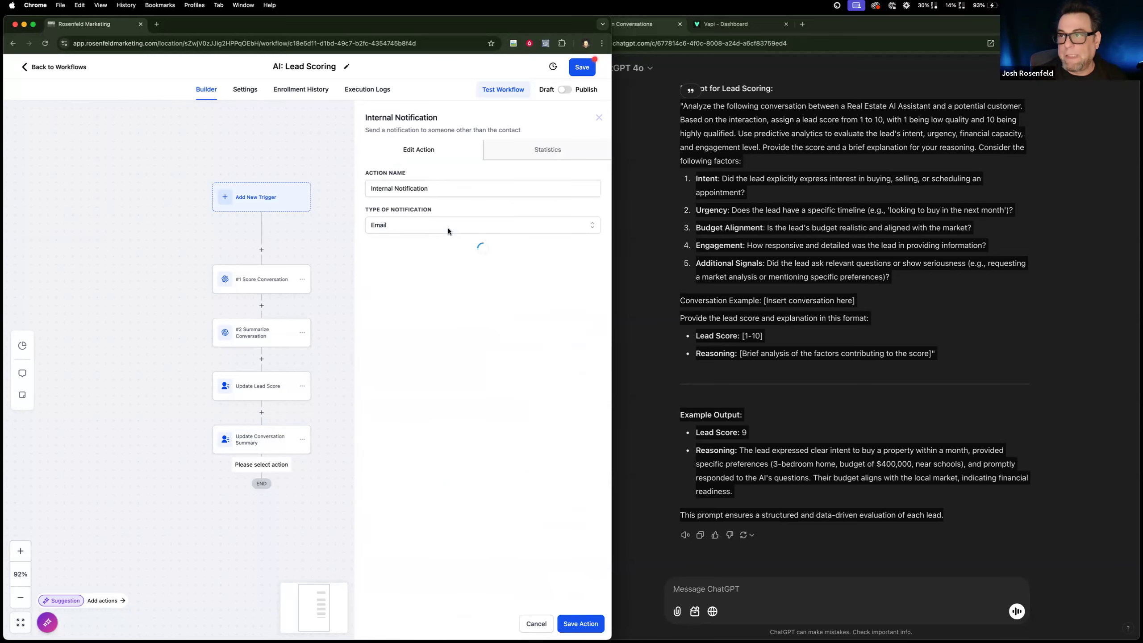
Set the notification's from name to SYSTEM and its subject to "New Lead!", and fill in the sender's e-mail address.
click(430, 264)
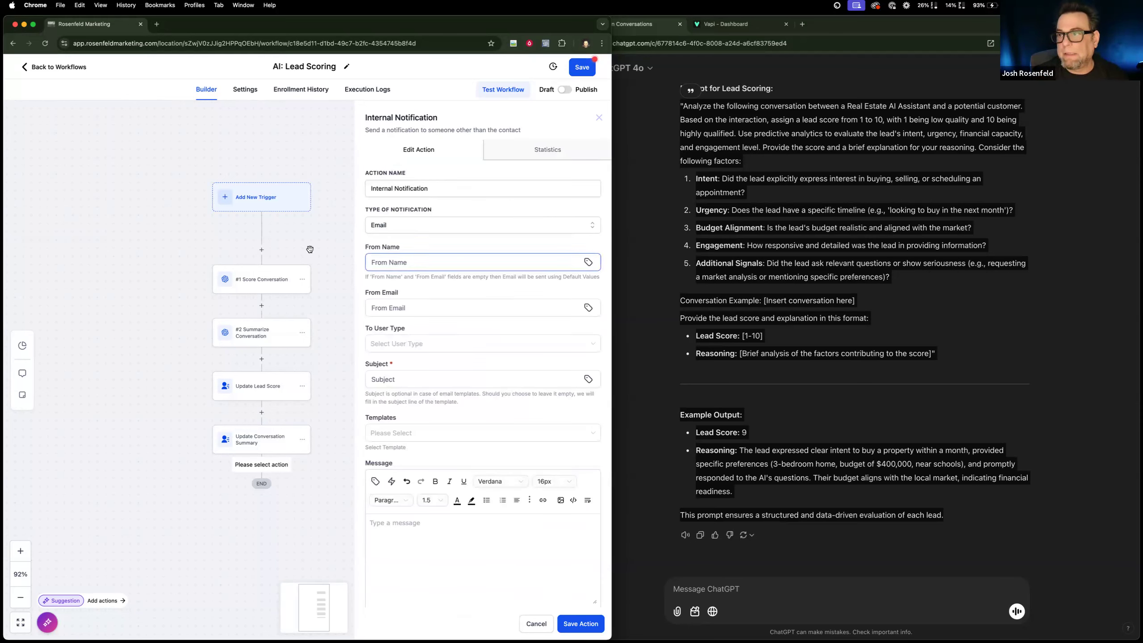
text(SYSTEM)
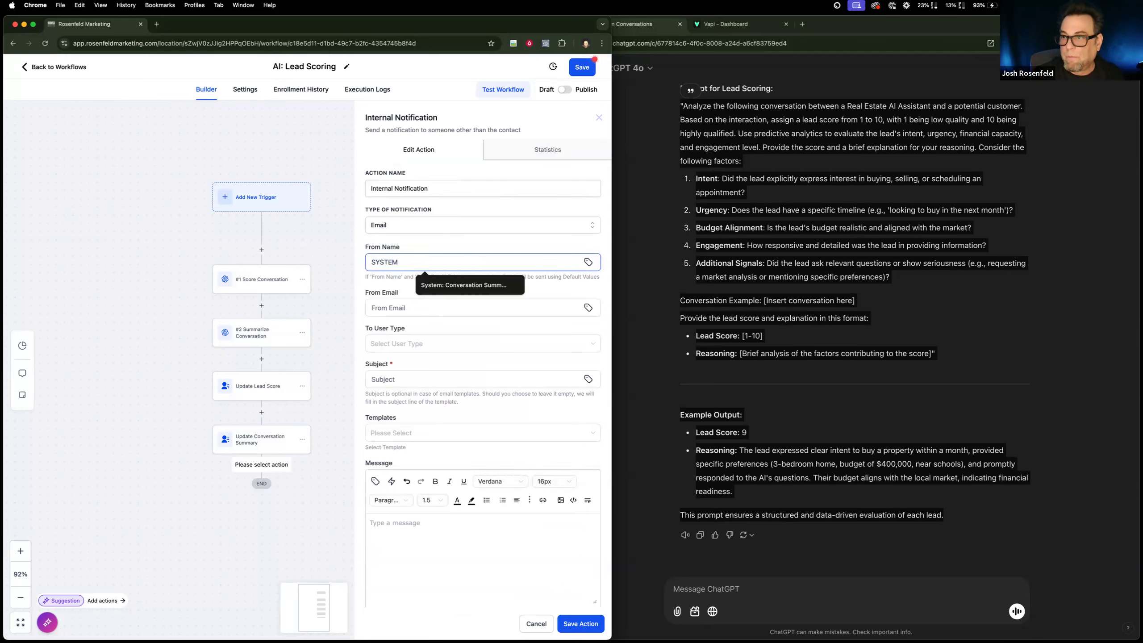
click(431, 382)
text(New)
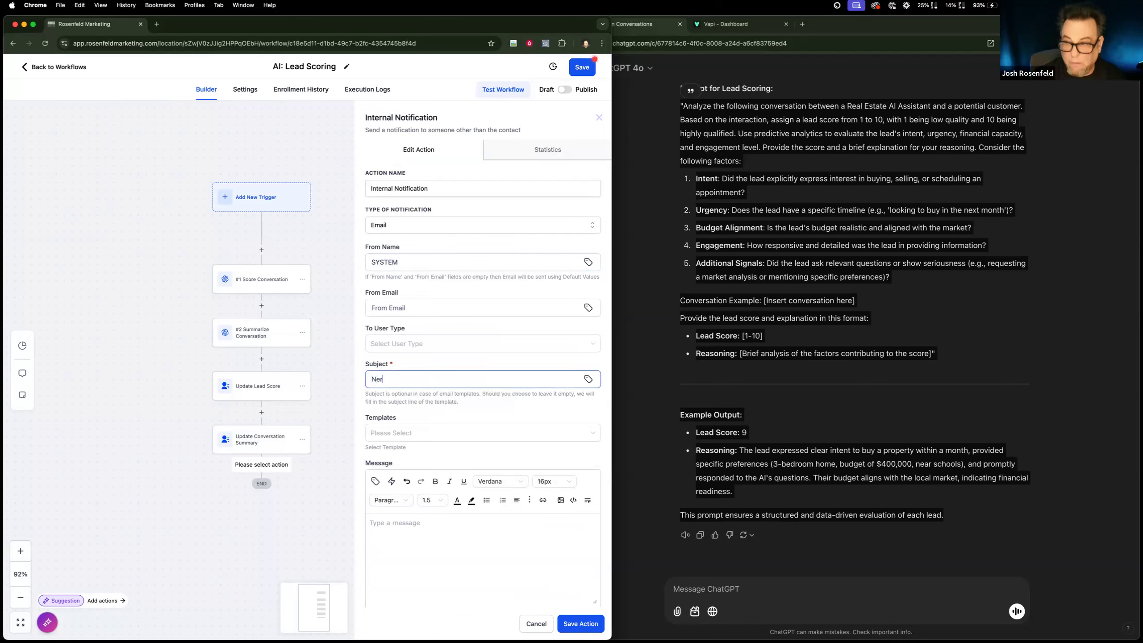
text( Lead!)
click(408, 308)
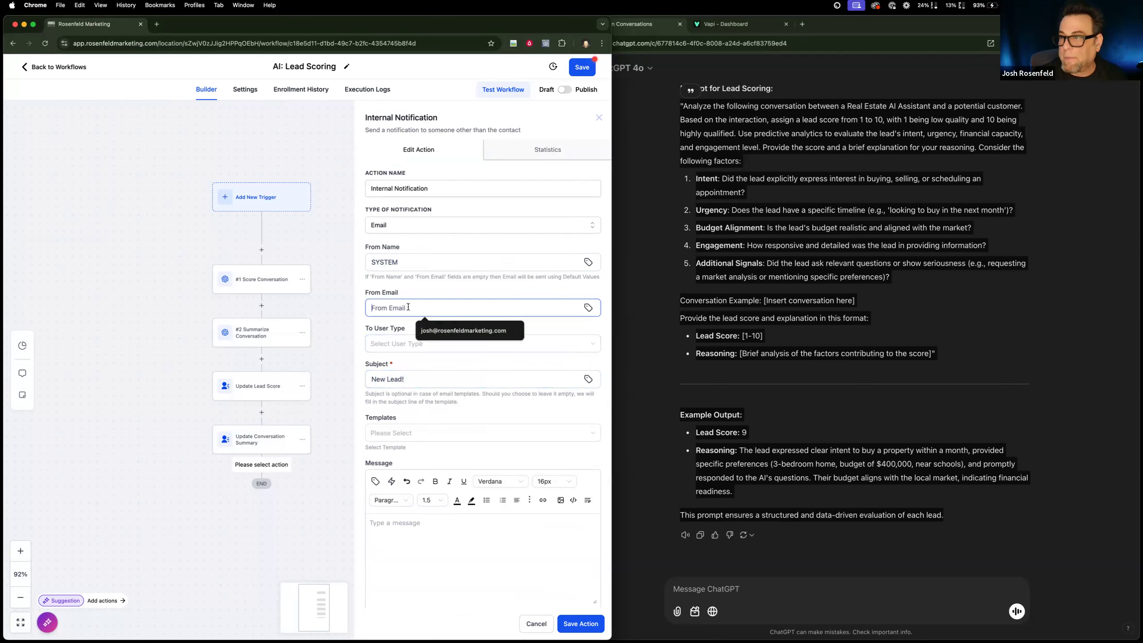
click(423, 332)
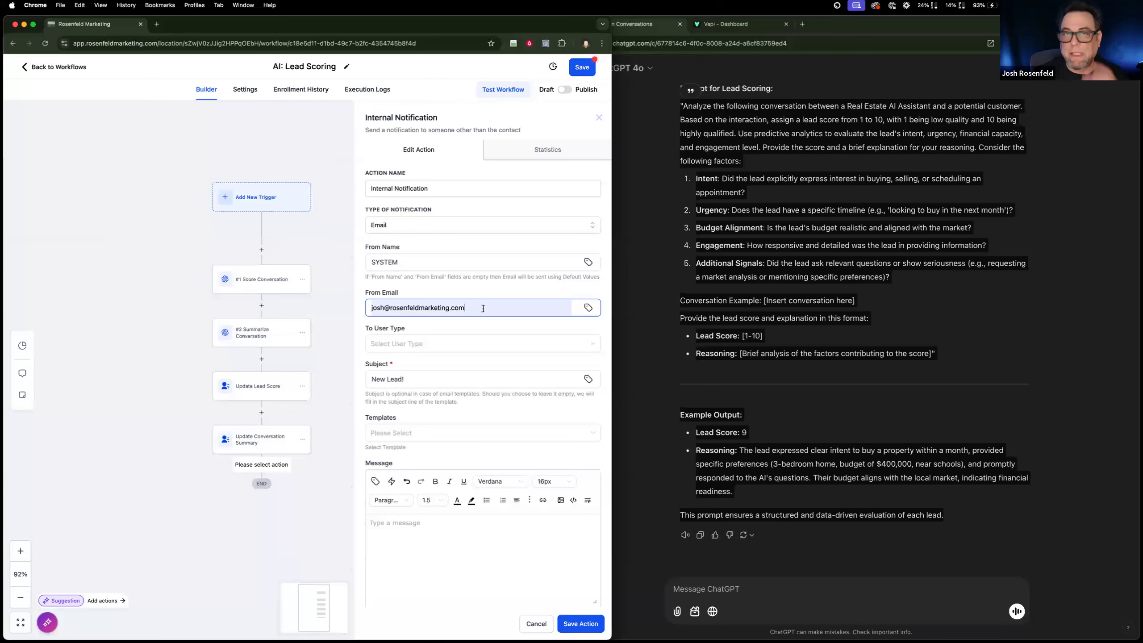
Send the notification to a Custom Email user type and enter the recipient's e-mail address.
scroll(443, 363, down, 3)
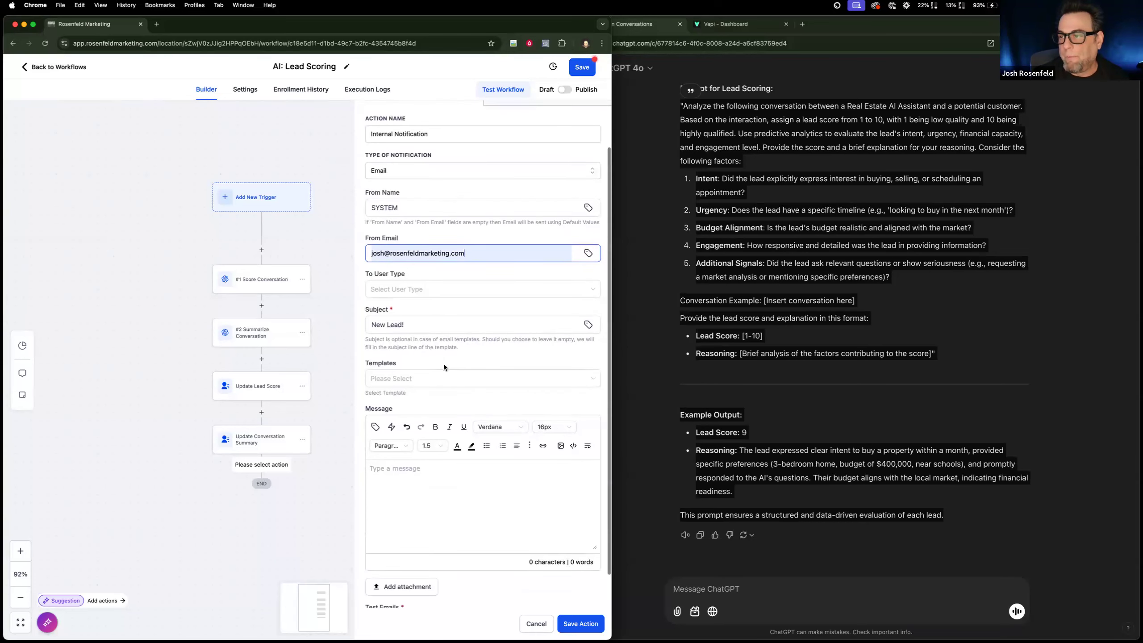
click(419, 277)
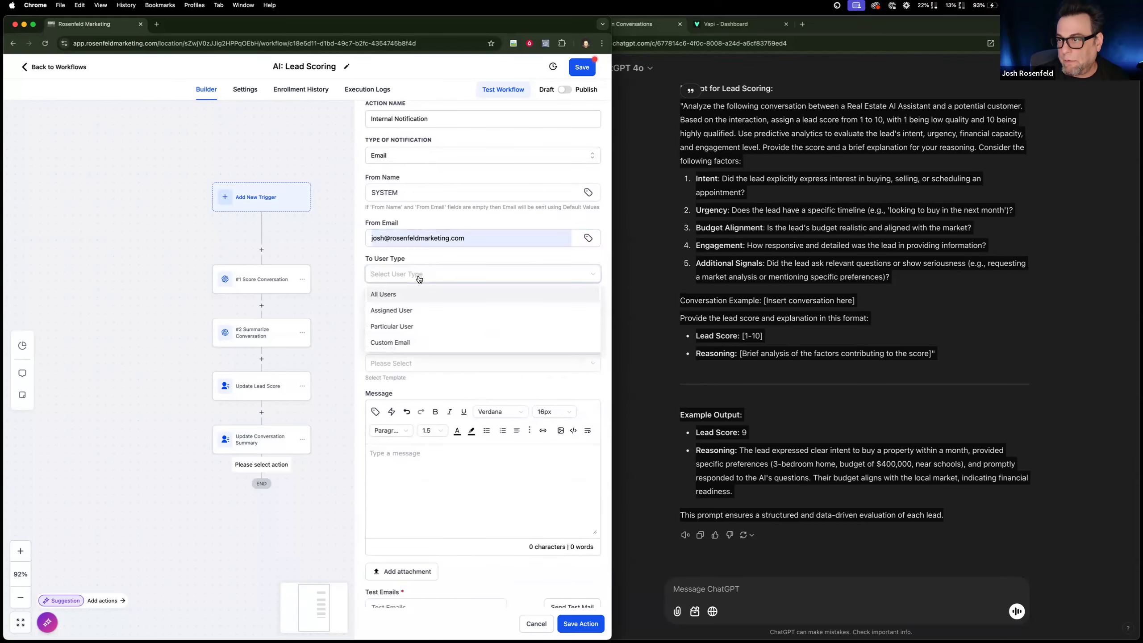
click(404, 343)
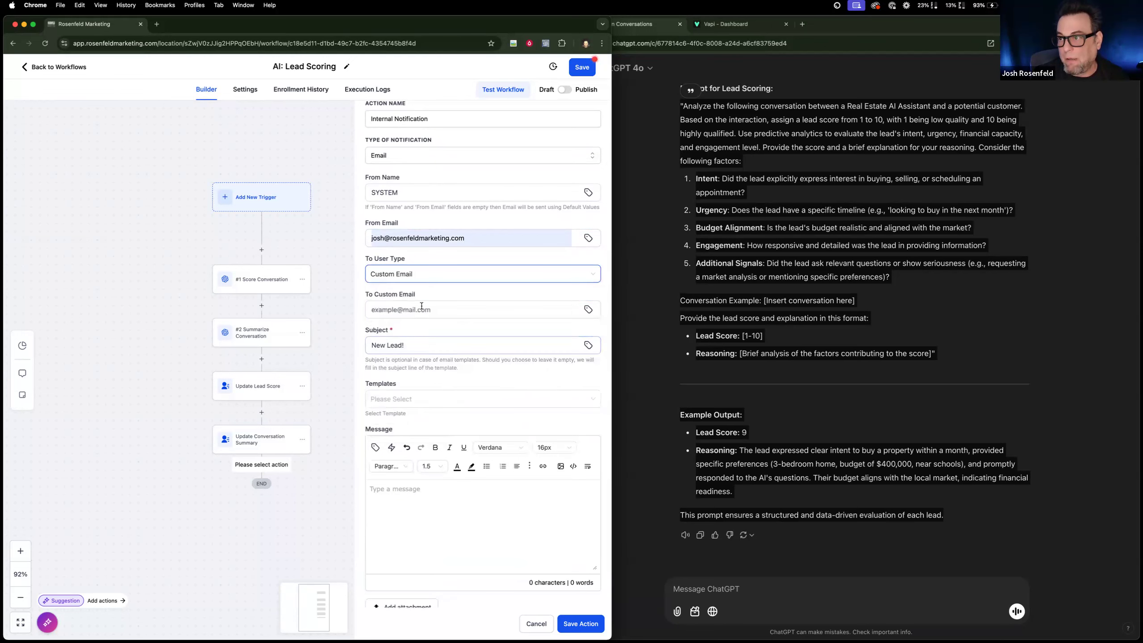
click(415, 310)
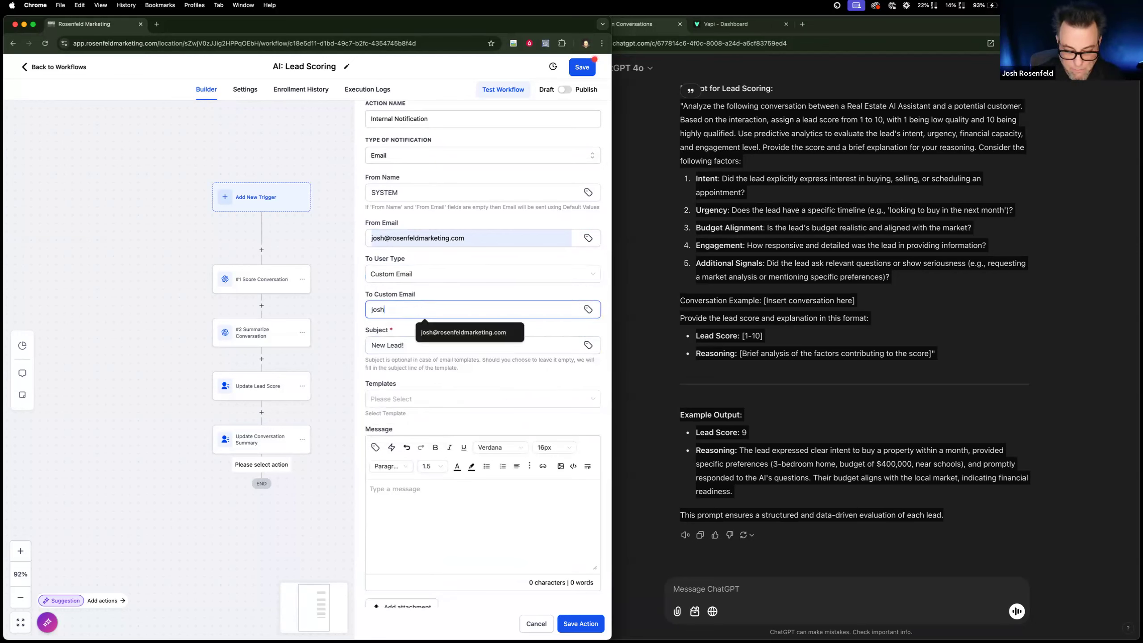
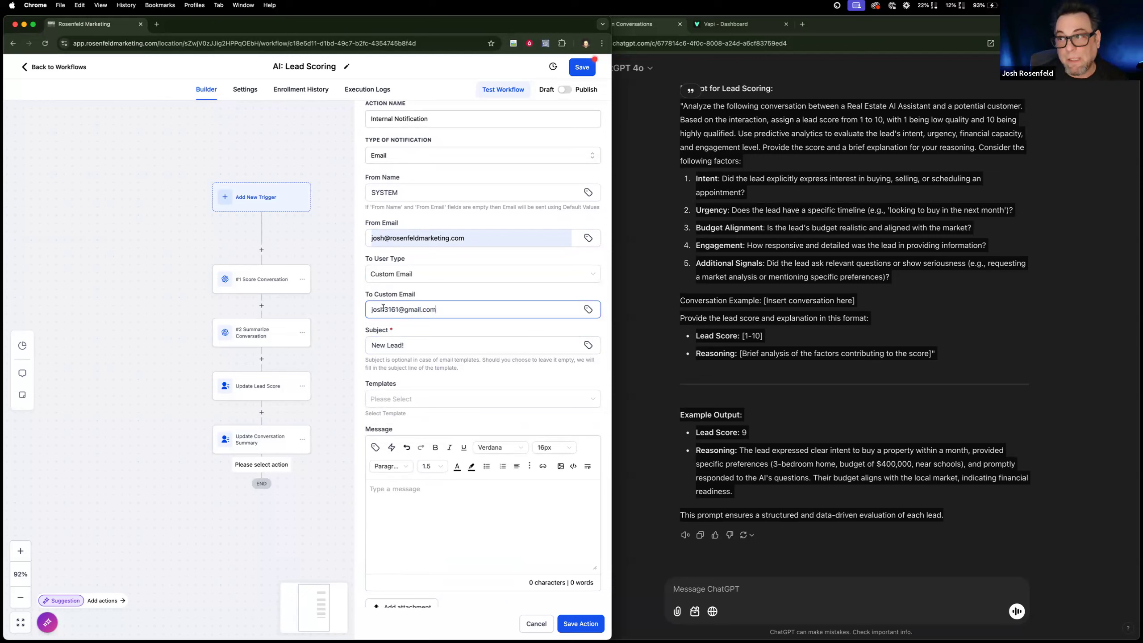
Begin the message with "You have a new lead!" and a "Time:" line containing the current time in AM/PM format, {{right_now.time_ampm}}.
click(413, 509)
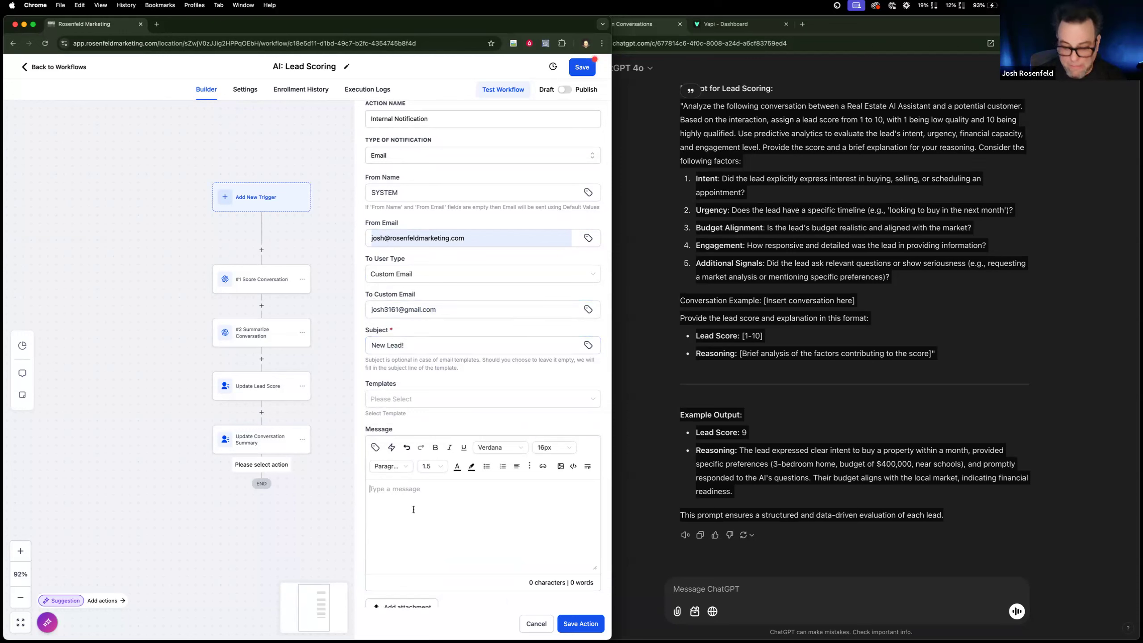
text(You have a)
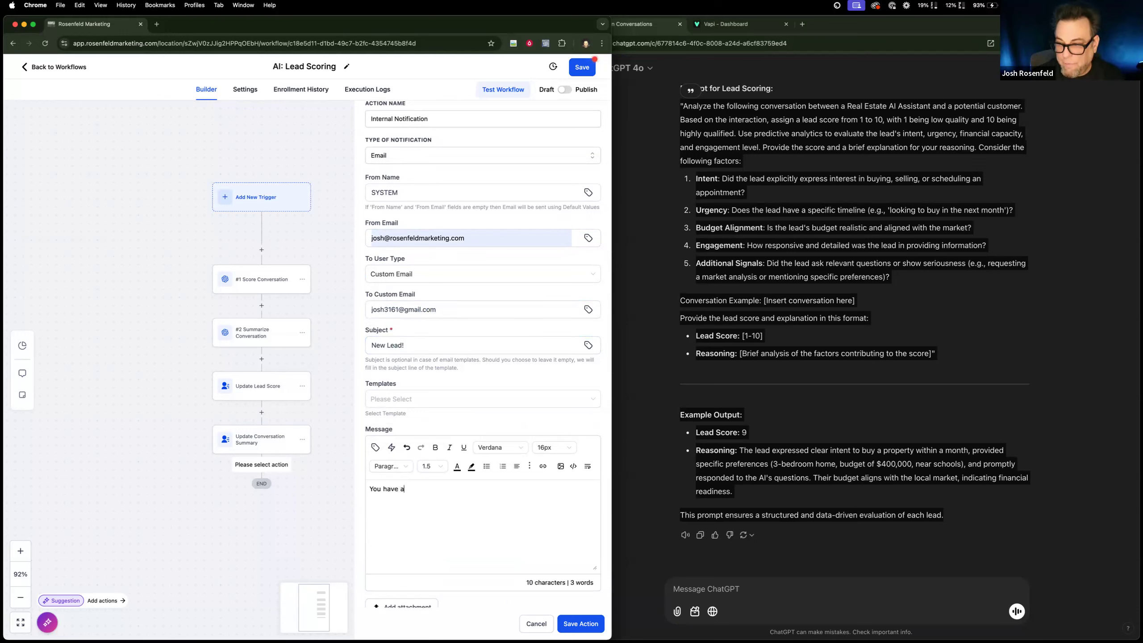
text( new lead!  )
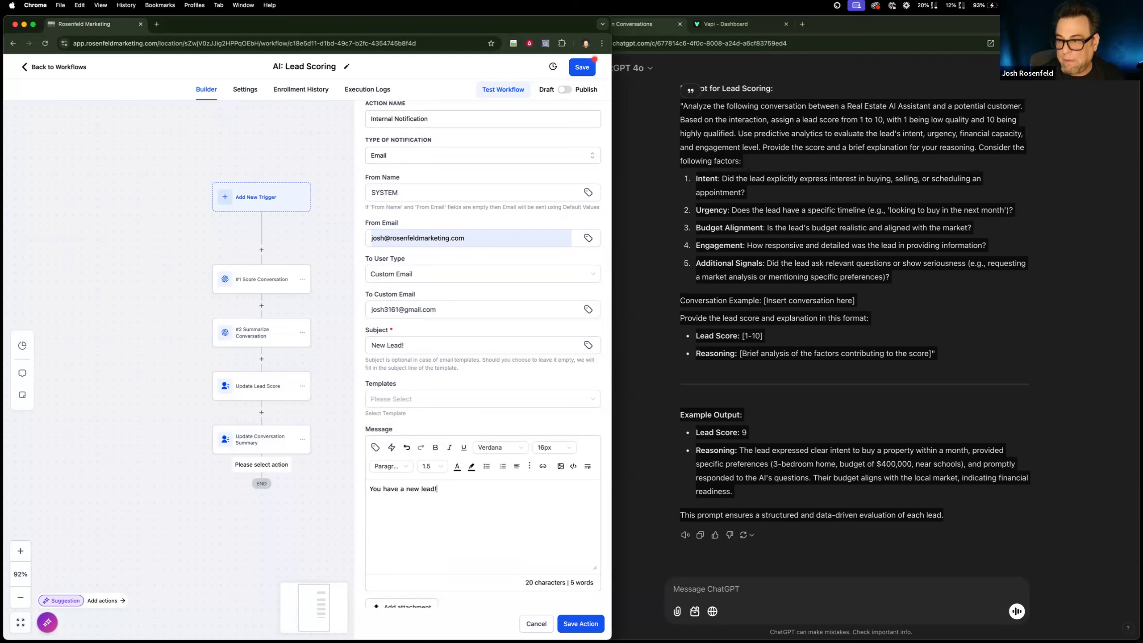
text(Date:)
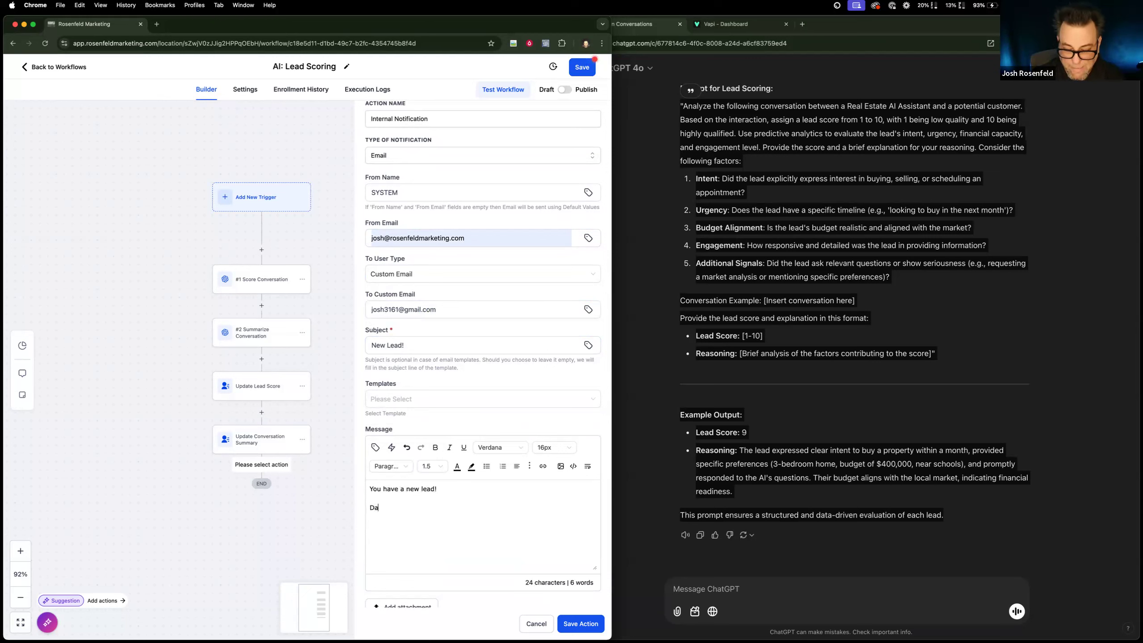
click(376, 448)
click(378, 355)
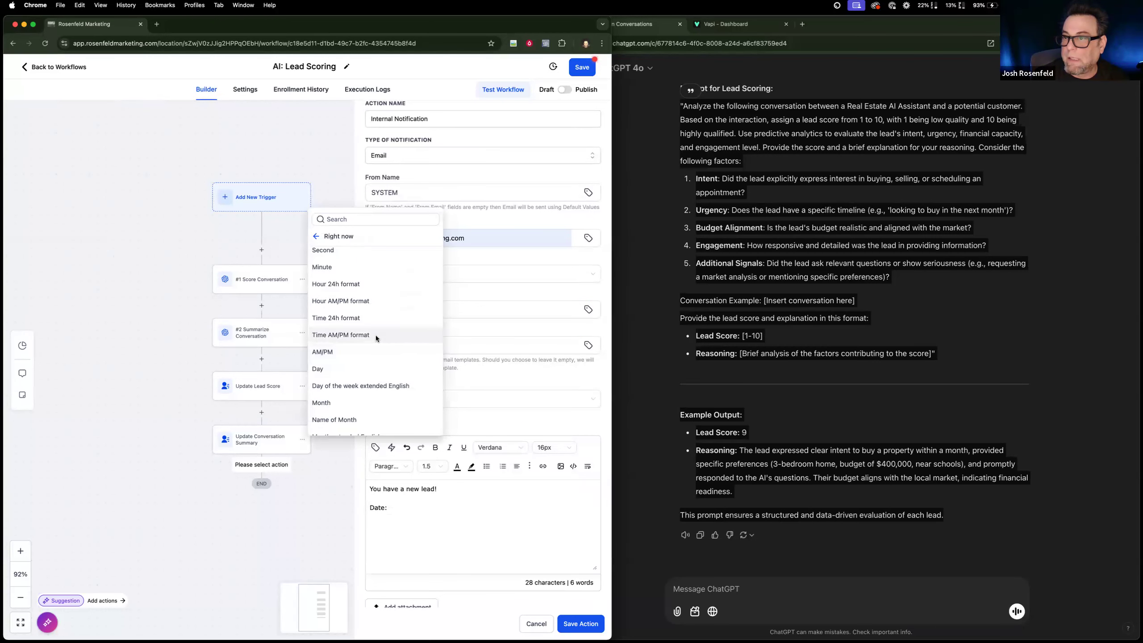
click(376, 336)
double_click(375, 506)
text(Time)
key(Return)
Add a "Date:" line below the time with the current day/month/year date value, {{right_now.little_endian_date}}.
text(Date:)
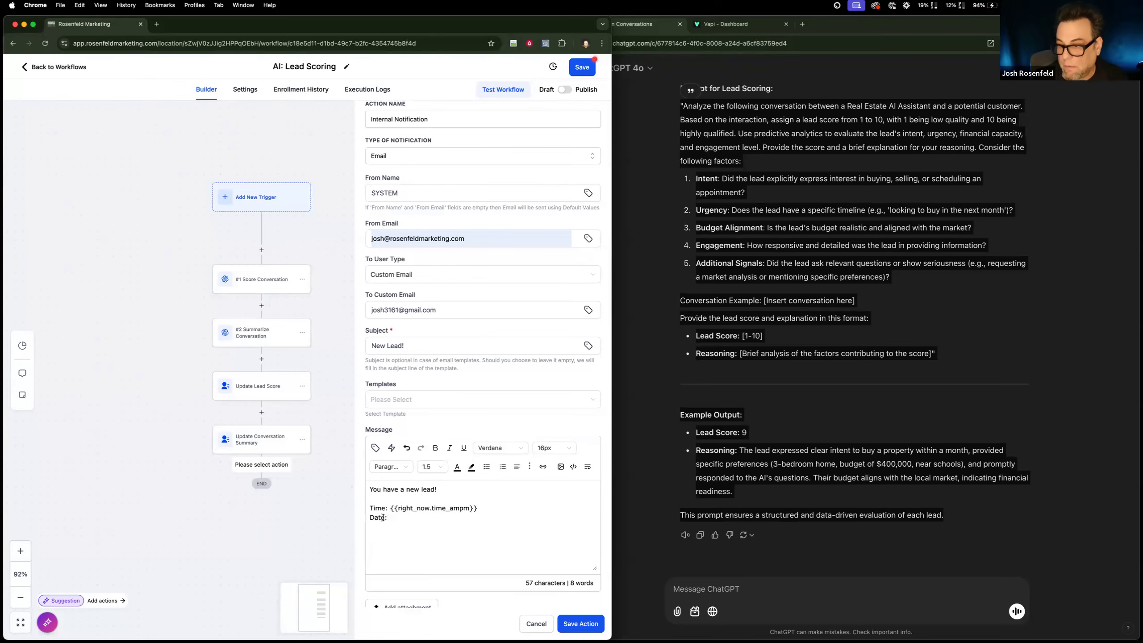
click(375, 447)
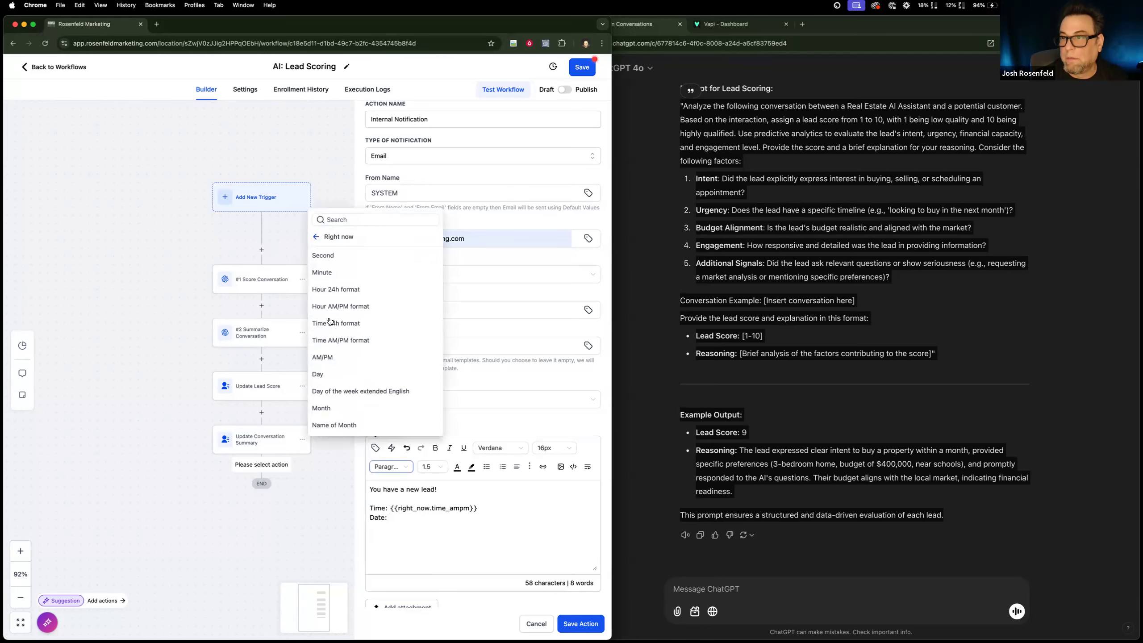
scroll(354, 412, down, 3)
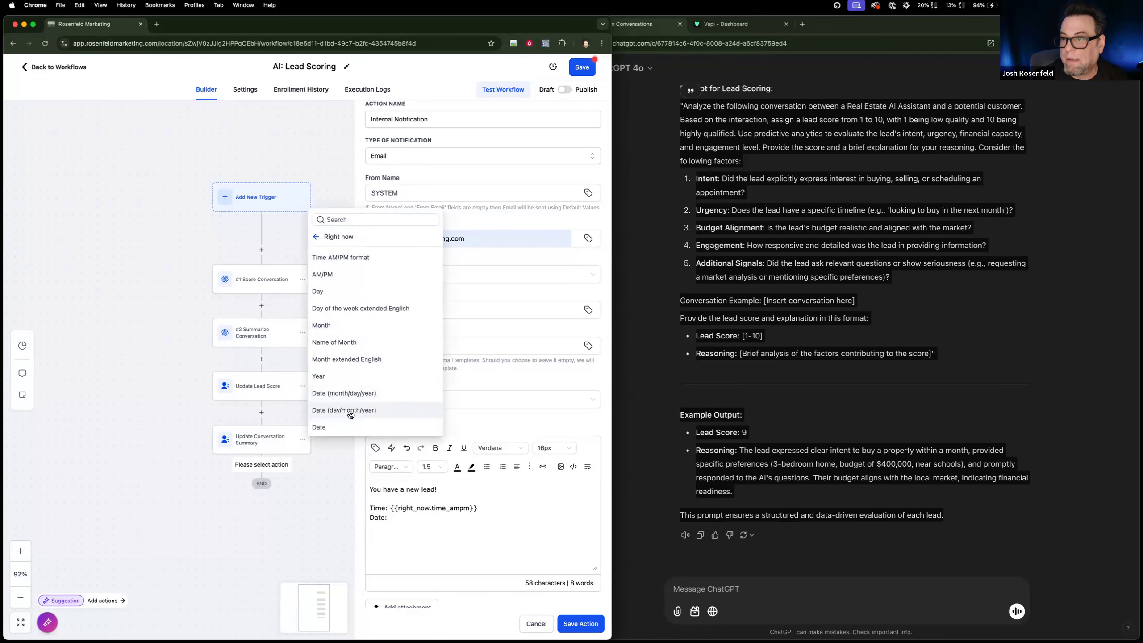
click(351, 410)
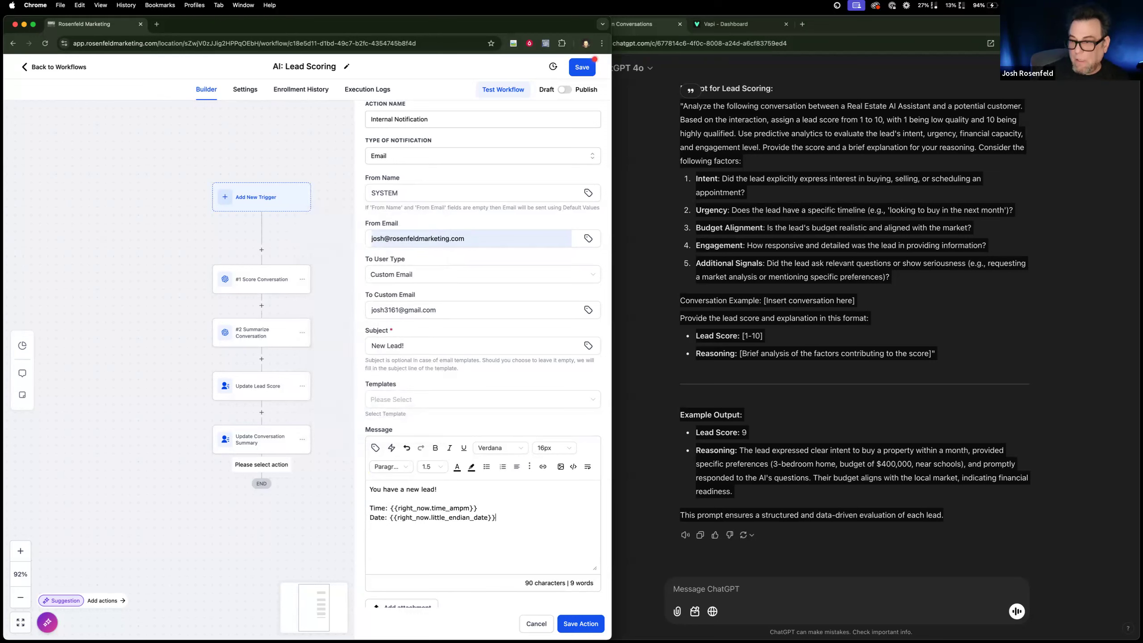
Add a "Conversation Summary:" line to the notification message, one blank line below the date.
text(Coner)
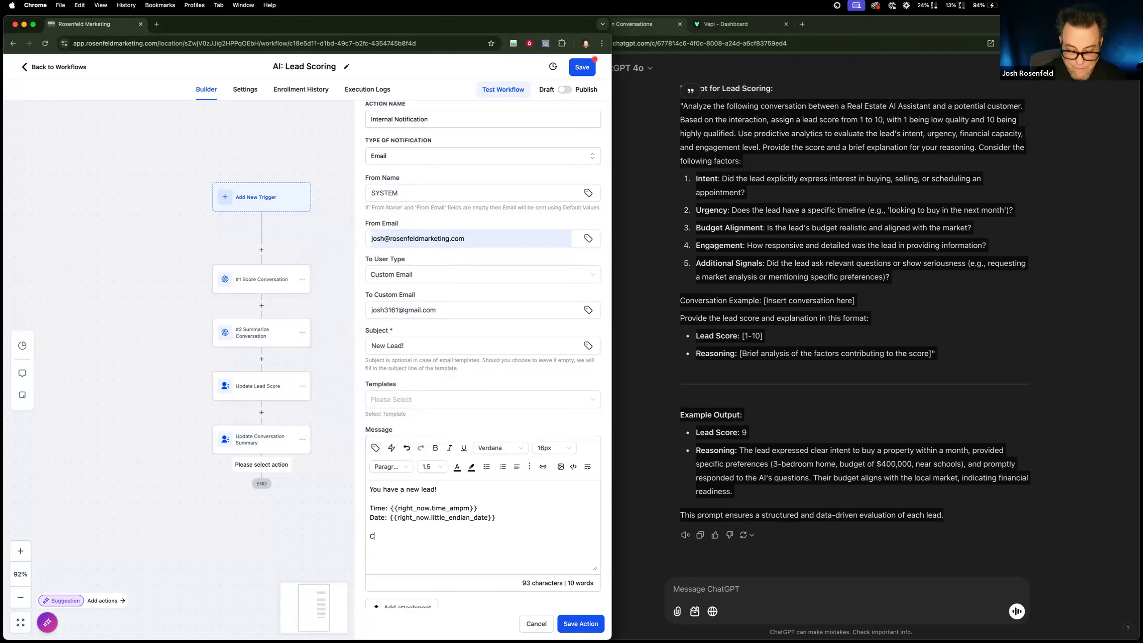
key(BackSpace)
key(BackSpace)
text(b)
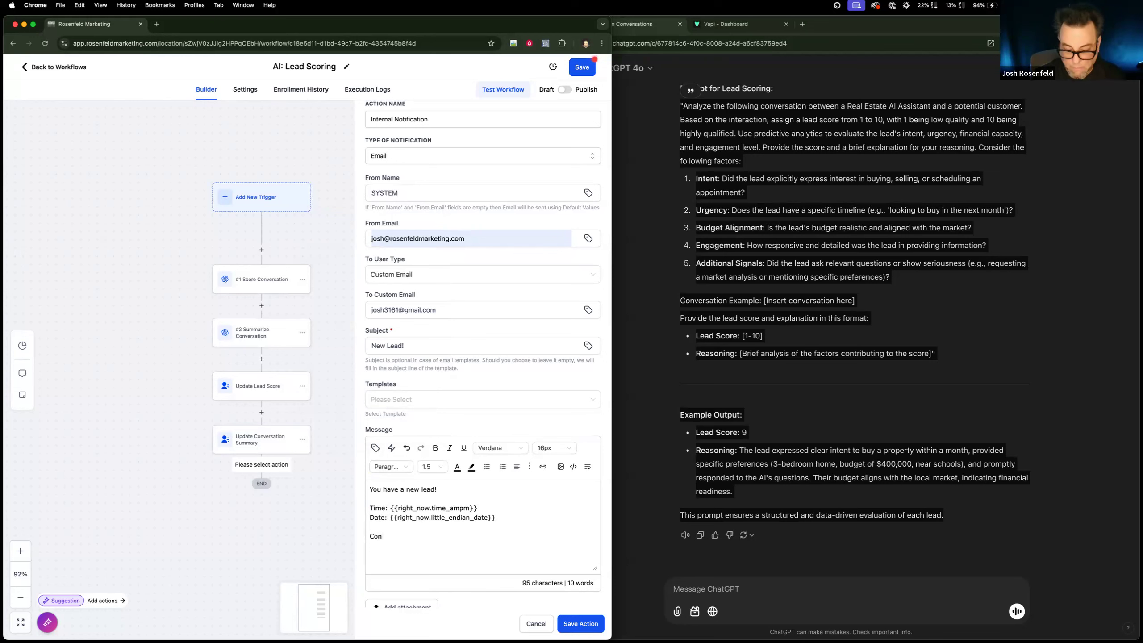
text(versation Summary)
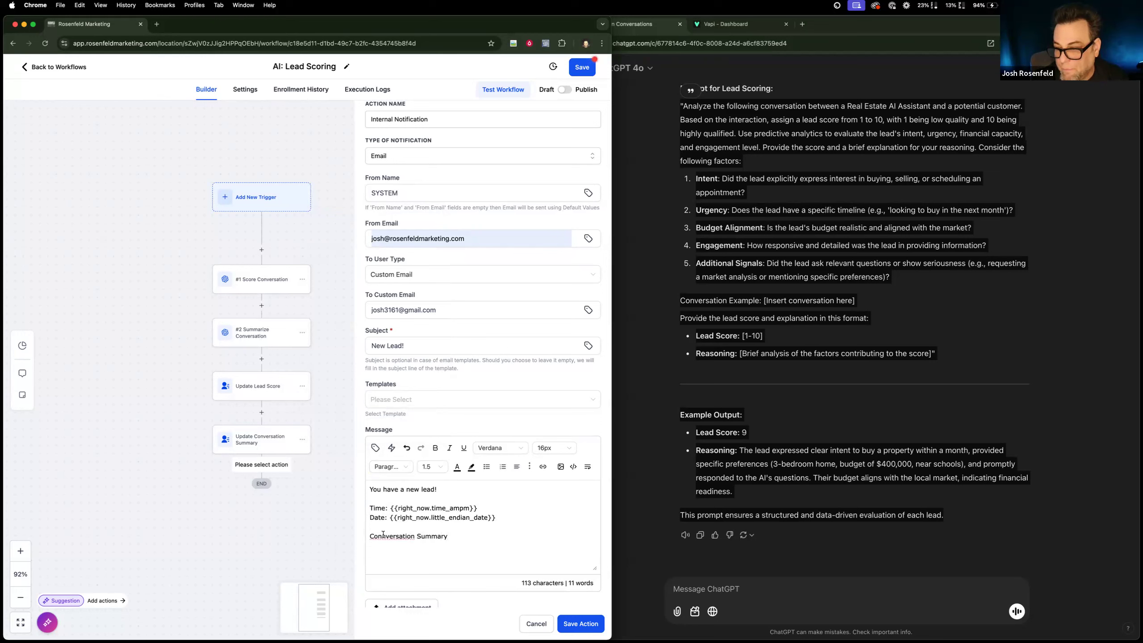
key(BackSpace)
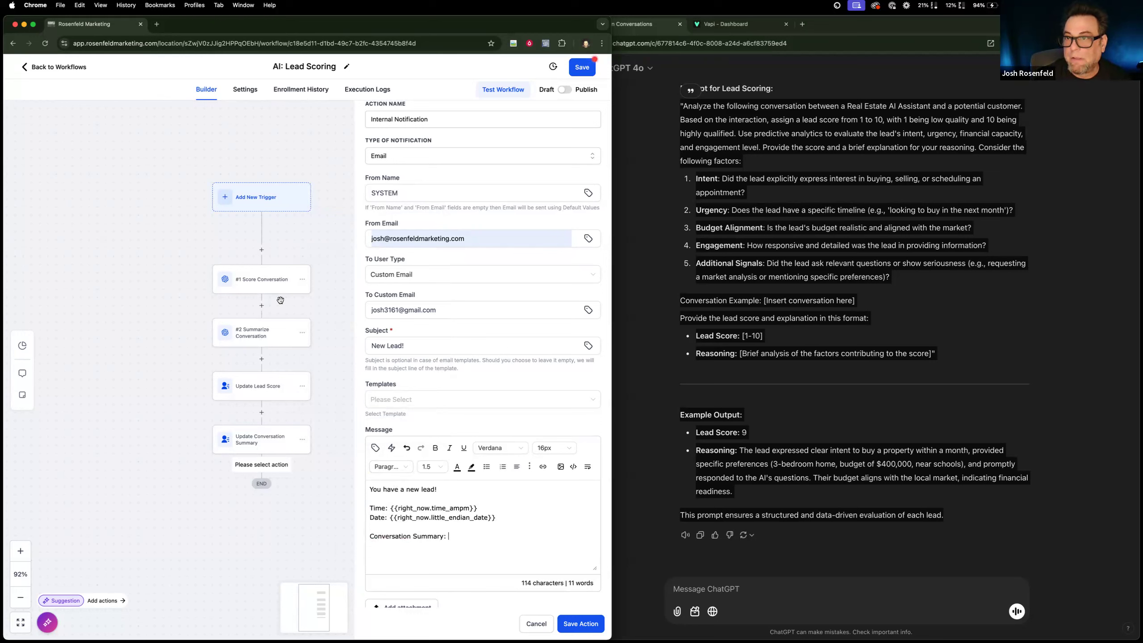
Insert the response of the #2 Summarize Conversation GPT action, {{chatgpt.2.response}}, after the "Conversation Summary:" label.
click(374, 447)
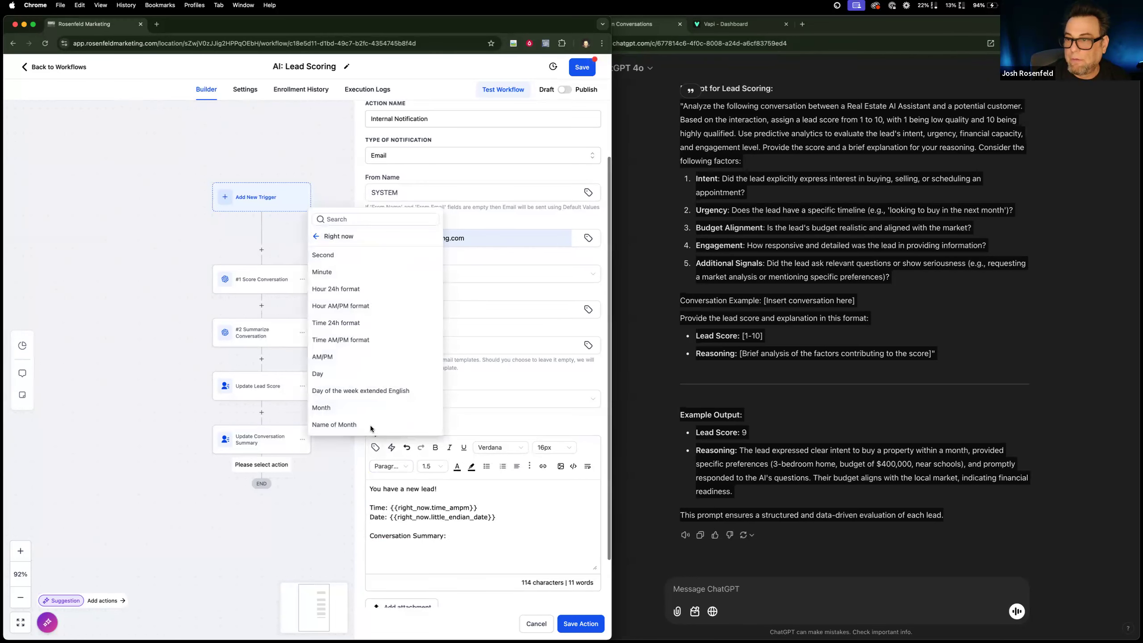
click(320, 236)
click(336, 411)
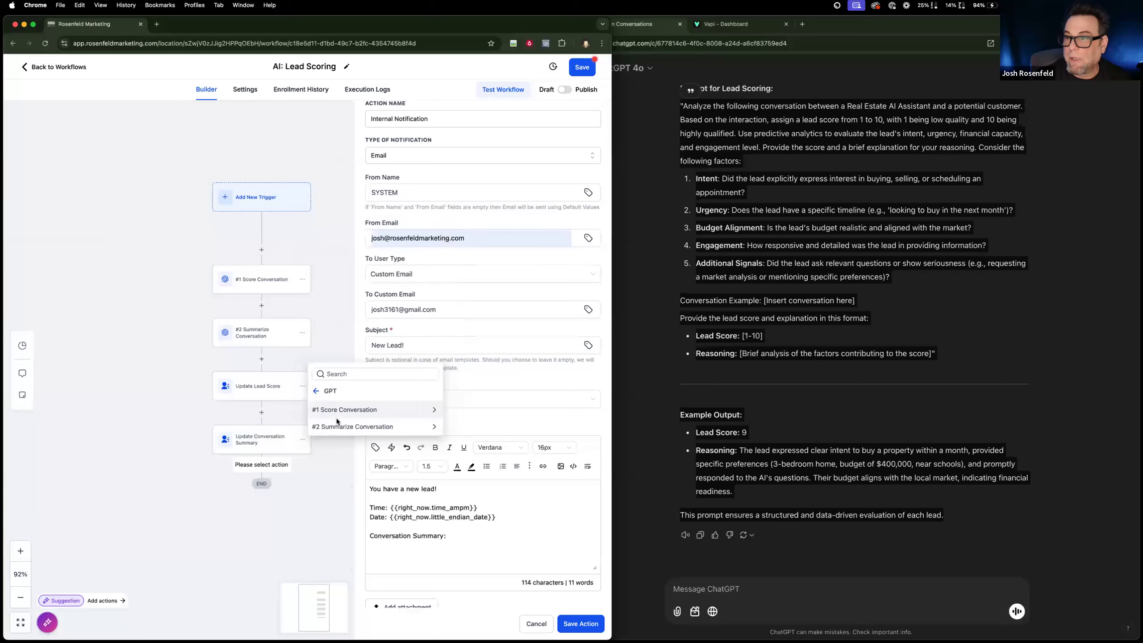
click(341, 425)
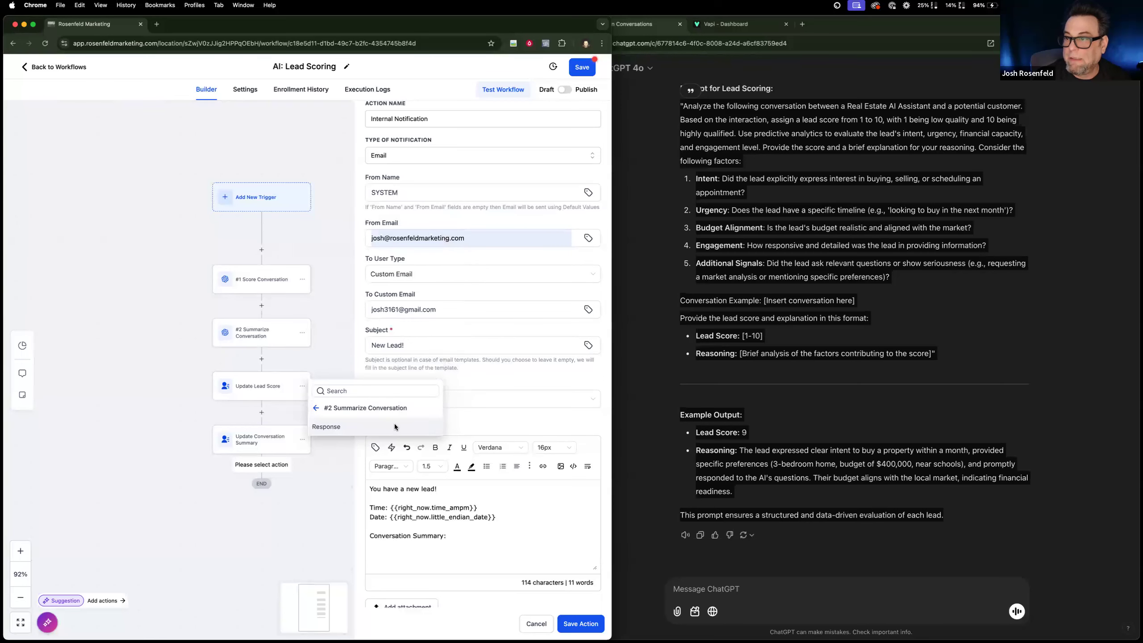
click(352, 426)
drag(536, 540, 362, 536)
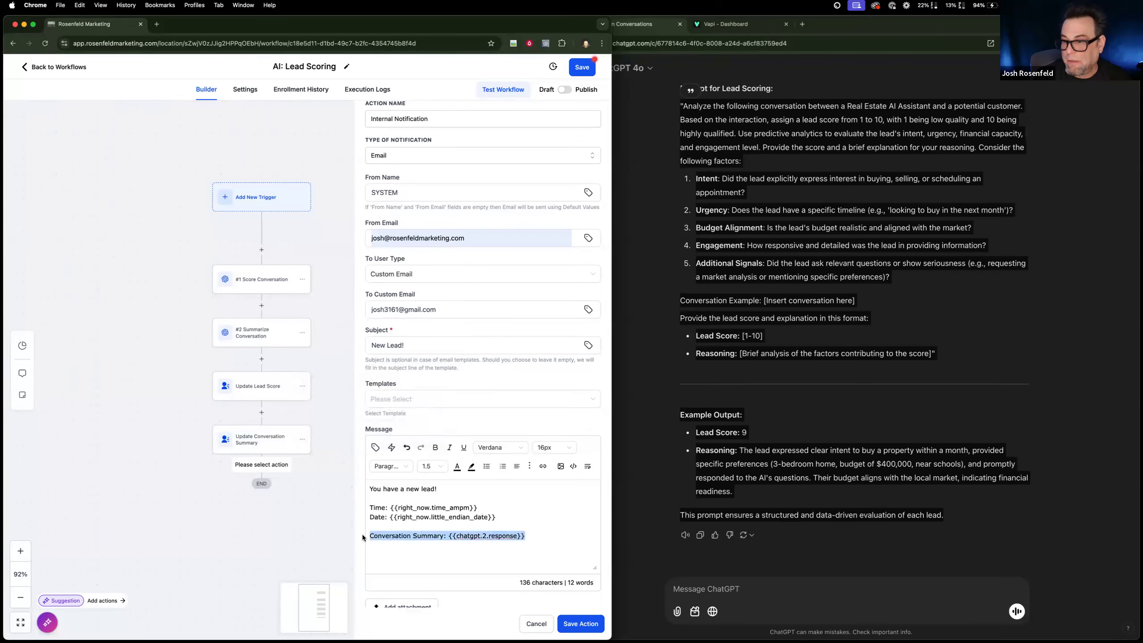
Add a "Lead Score:" line between the date and the conversation summary, separated by blank lines.
click(508, 516)
key(Return)
key(Return)
text(Lead ScoreL)
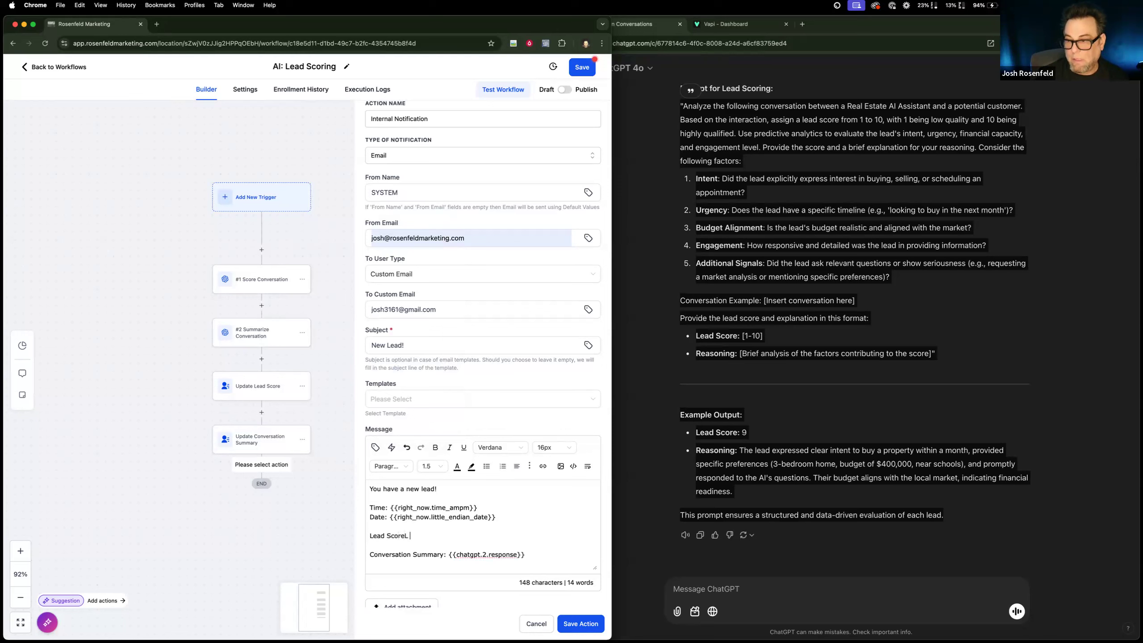
key(BackSpace)
key(BackSpace)
text(:)
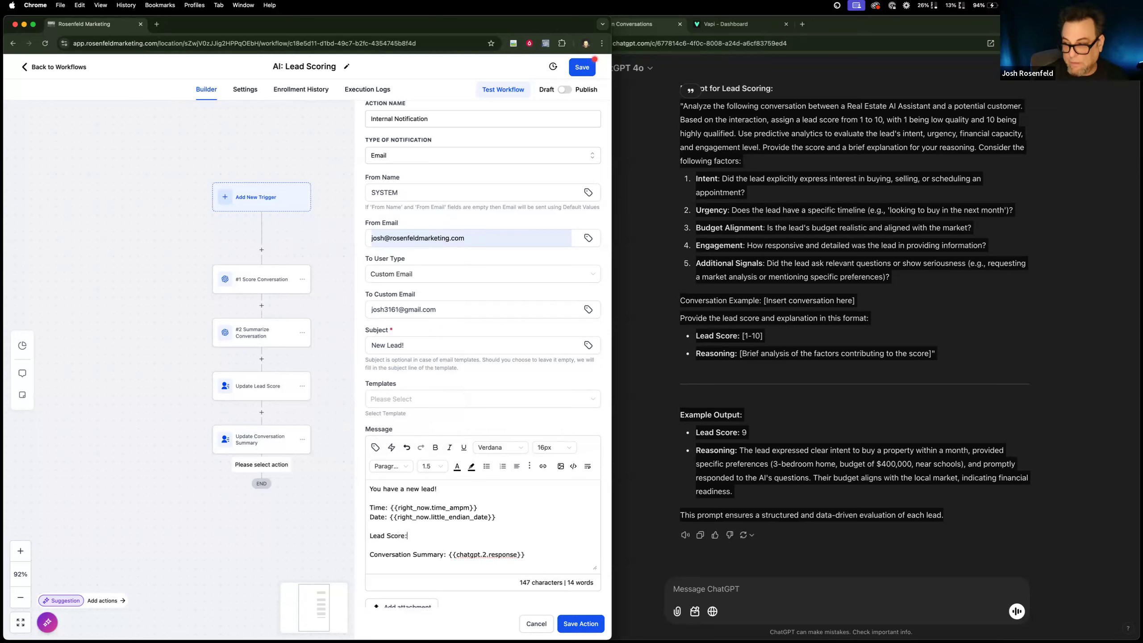
Copy the summary's response value to the "Lead Score:" line, change it to {{chatgpt.1.response}}, and save the notification action.
drag(525, 557, 449, 557)
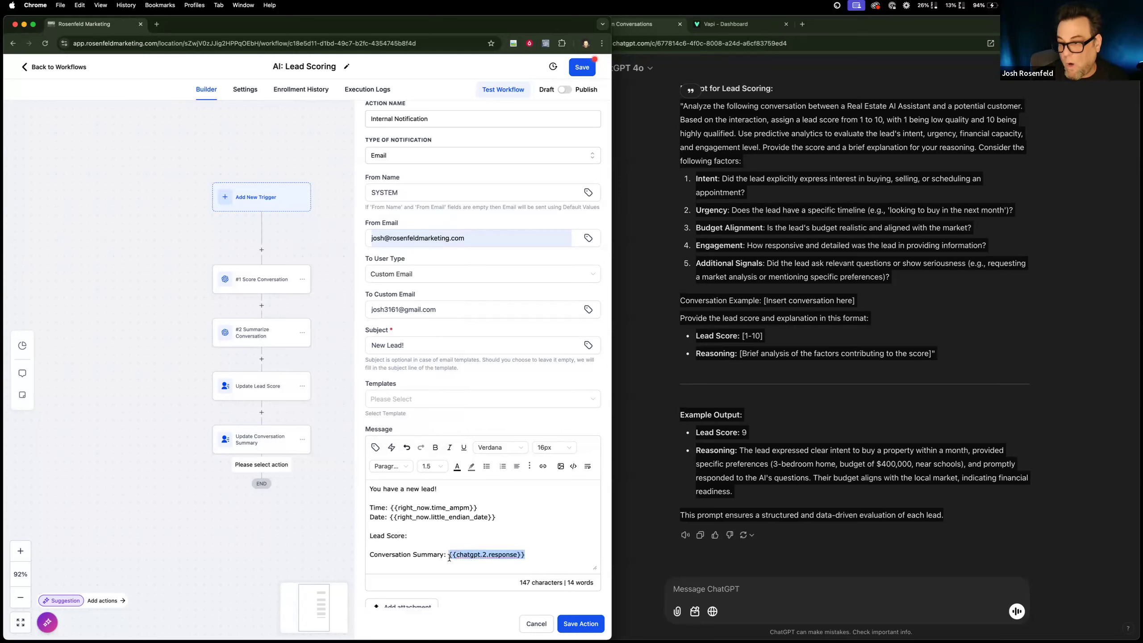
key(super+c)
click(439, 533)
key(super+v)
click(445, 535)
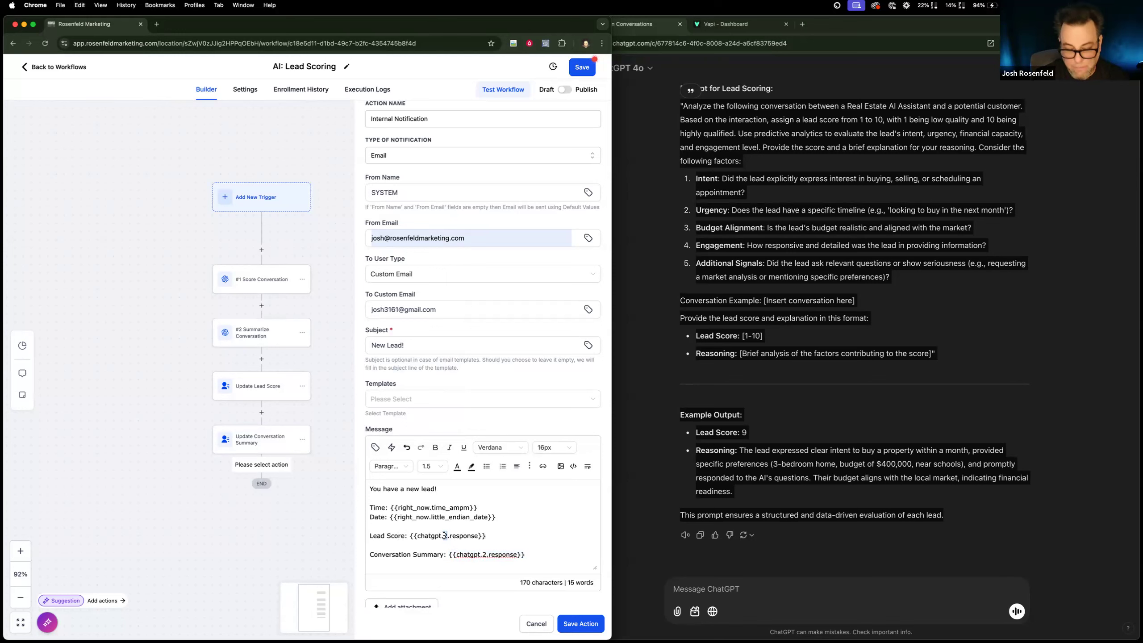
key(BackSpace)
text(1)
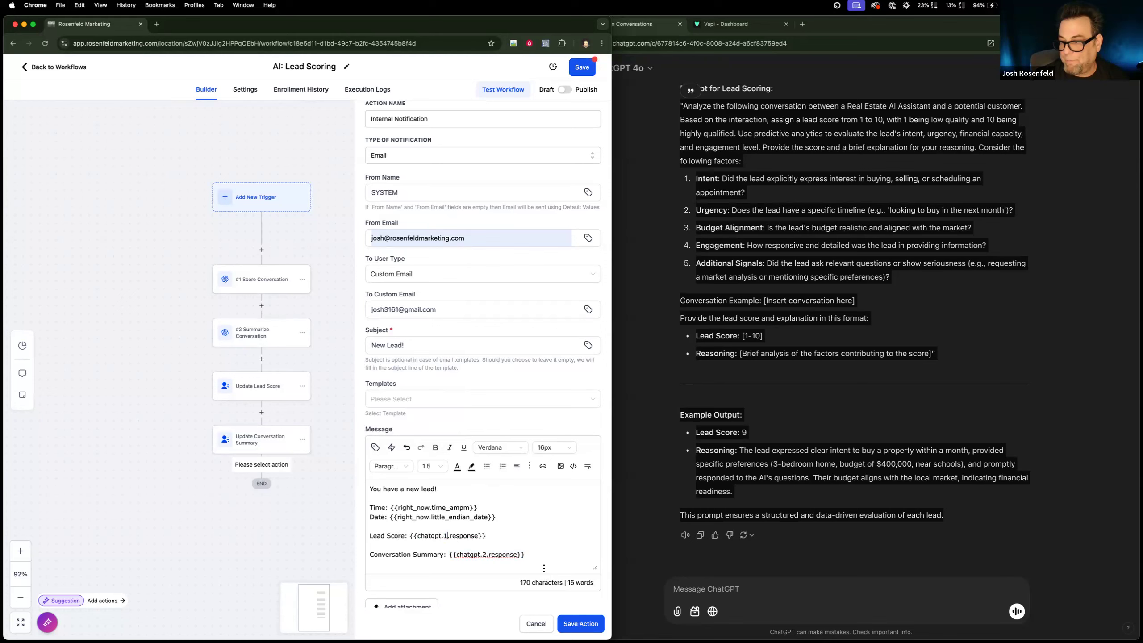
click(578, 621)
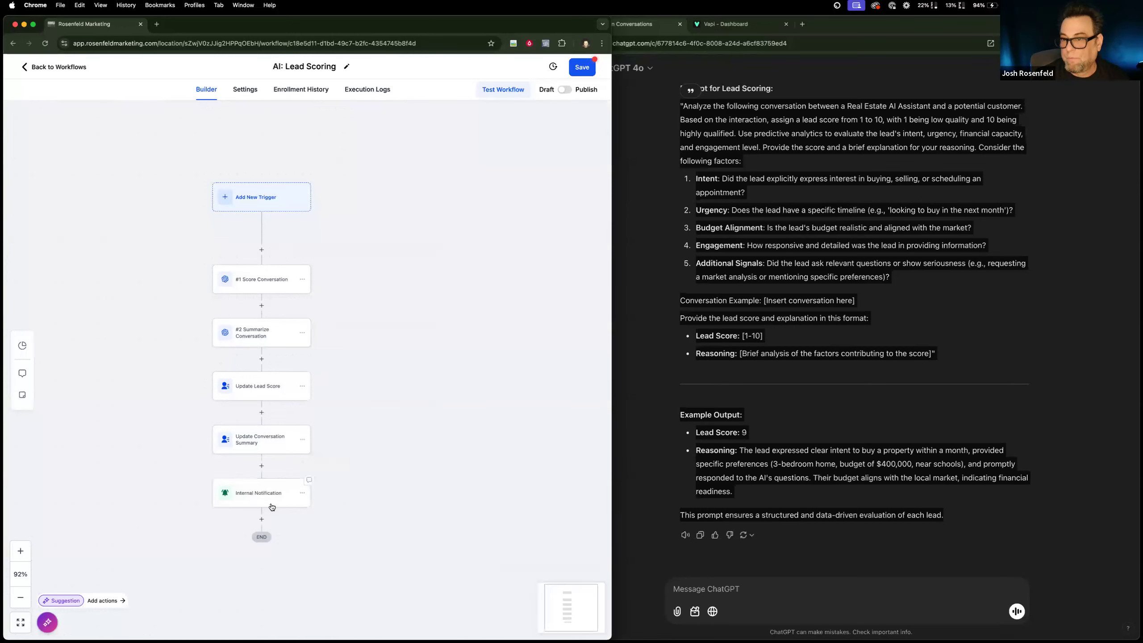
Rename the Internal Notification action "Send Client Email" and save it.
click(272, 507)
triple_click(390, 187)
text(Send Client Email)
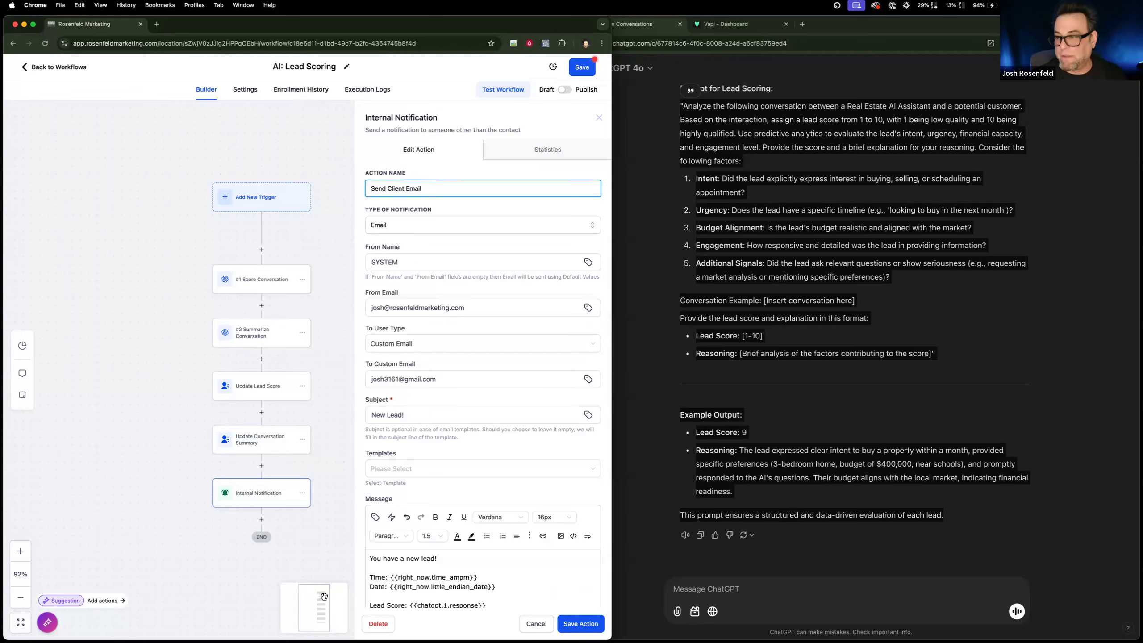
click(580, 624)
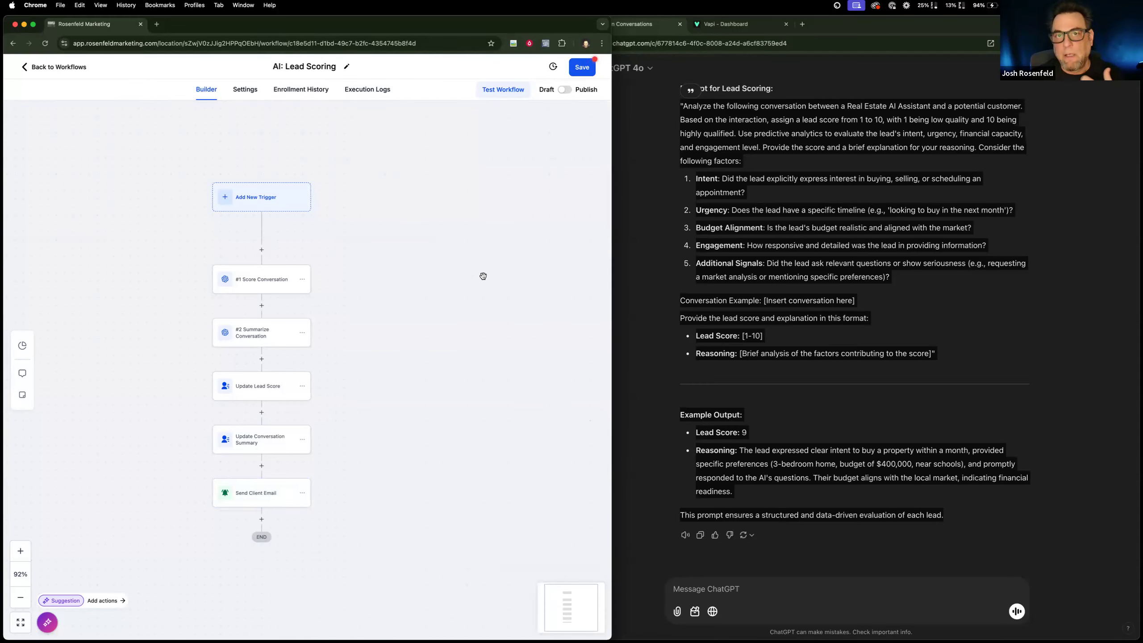
Switch the AI: Lead Scoring workflow from draft to published and save the workflow.
click(565, 91)
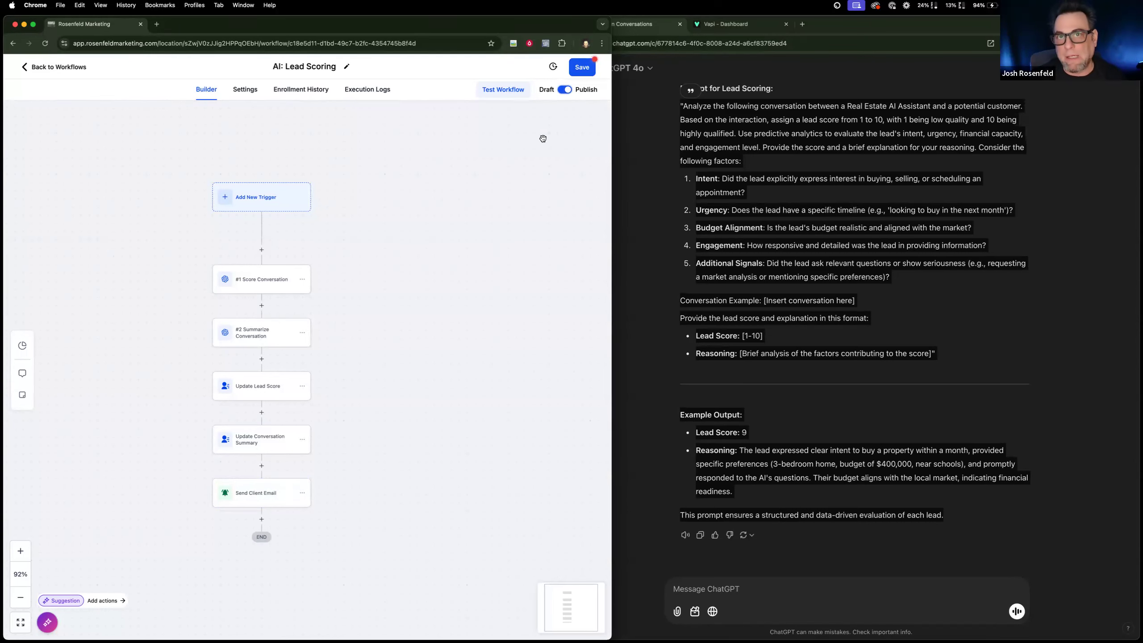
click(580, 70)
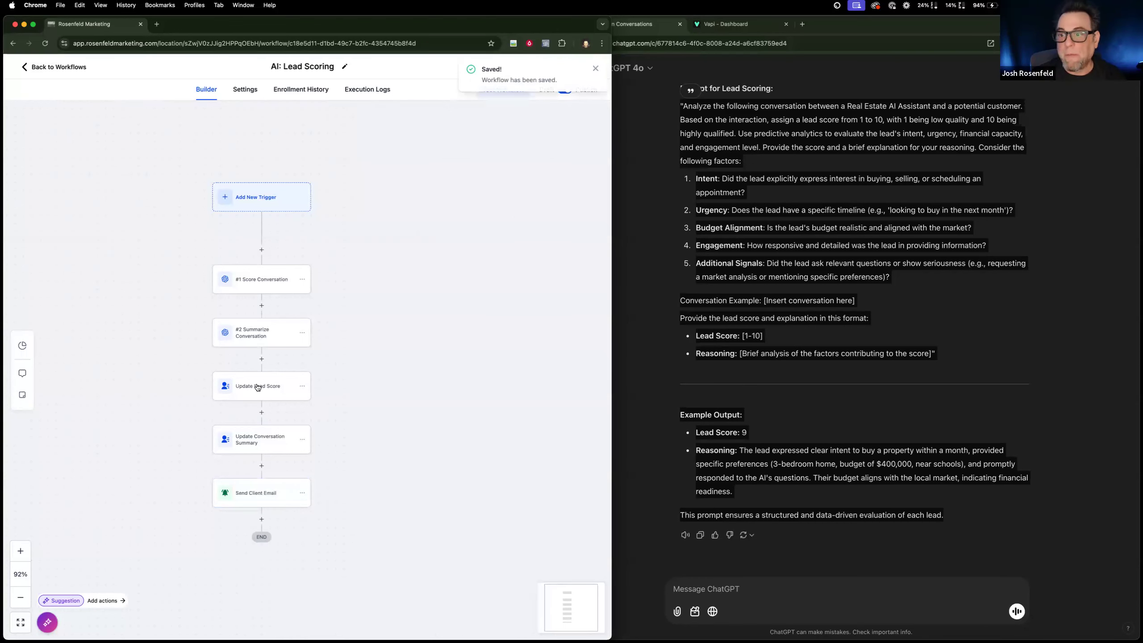
Duplicate the workflow's browser tab and open the test contact's record from Contacts in the copy.
right_click(105, 26)
click(130, 87)
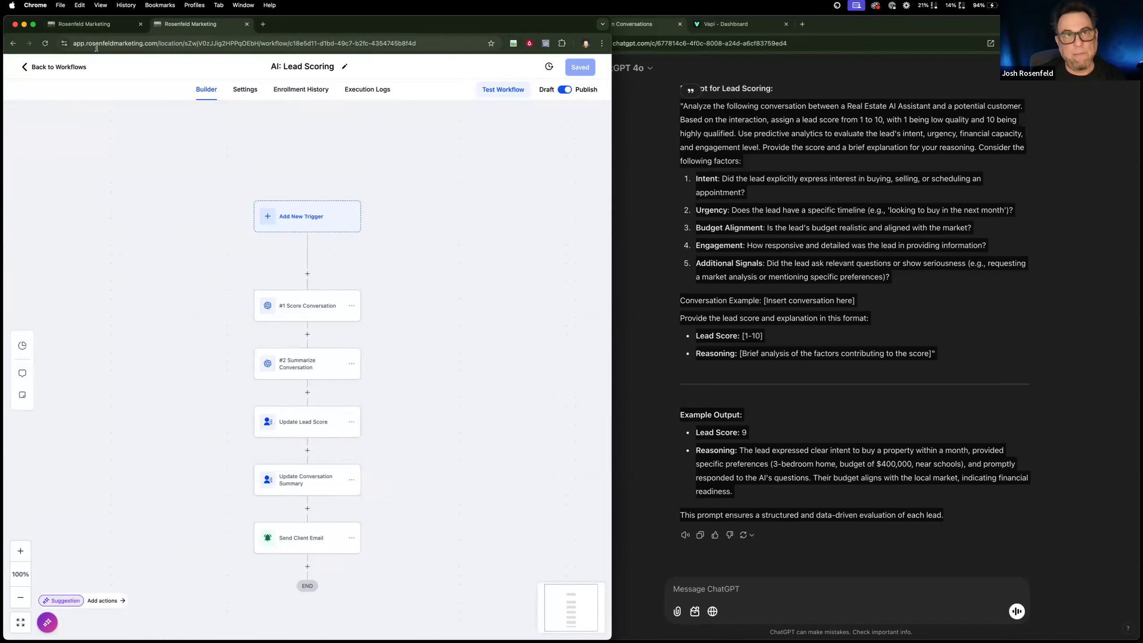
click(59, 66)
click(50, 207)
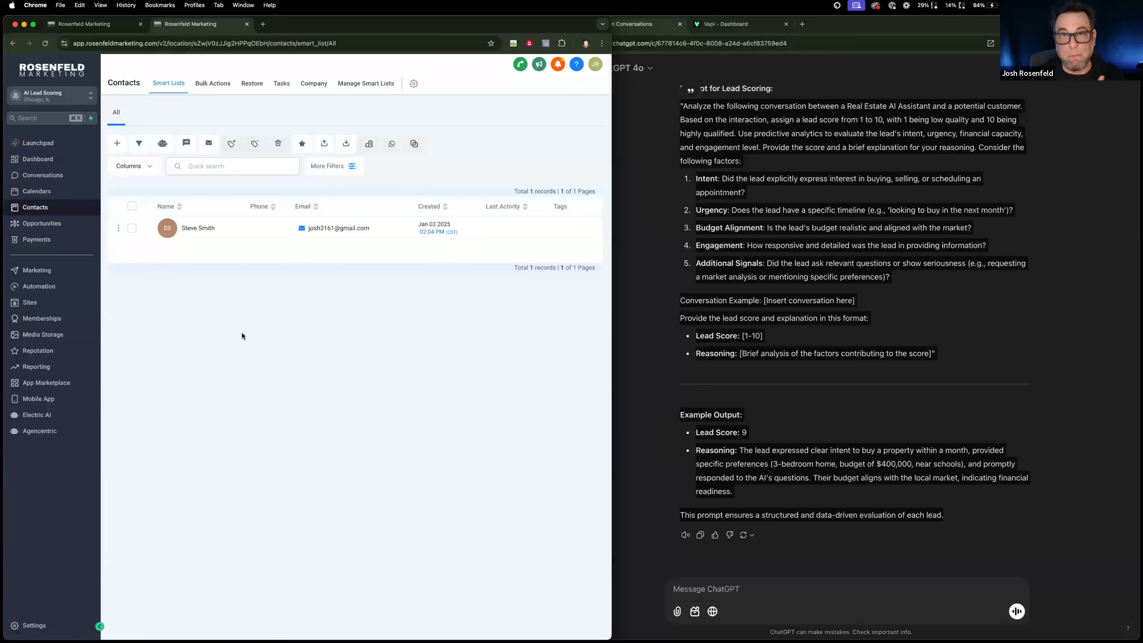
click(198, 228)
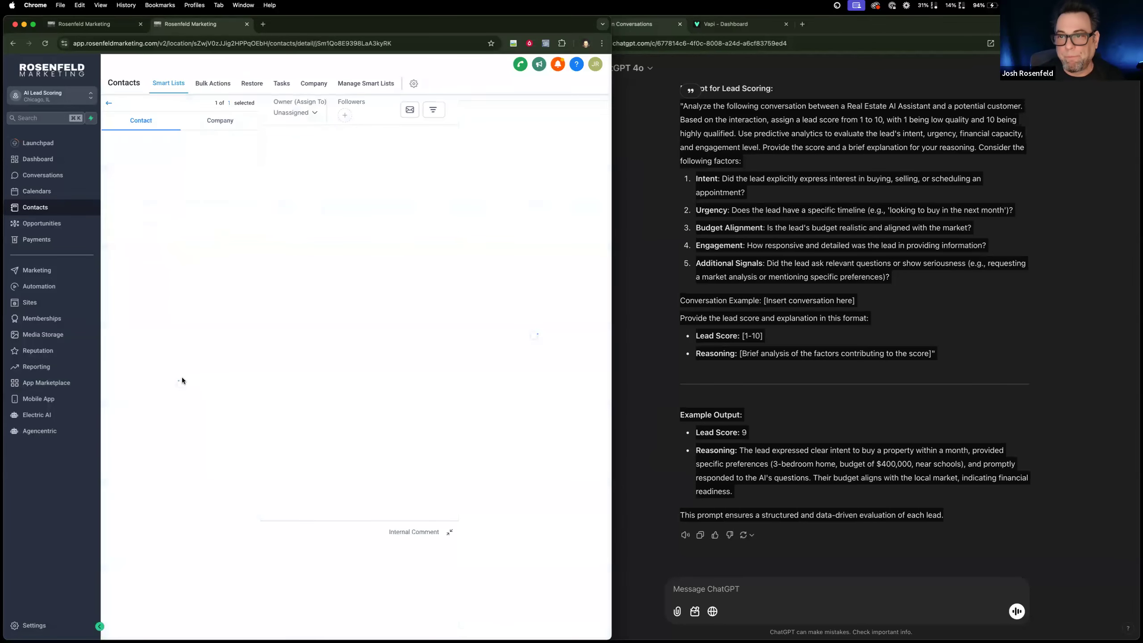
Enlarge the AI: Conversation History field in the contact's AI Scoring section and review the stored conversation.
scroll(200, 439, down, 3)
drag(246, 377, 247, 465)
scroll(944, 314, up, 10)
scroll(944, 314, up, 10)
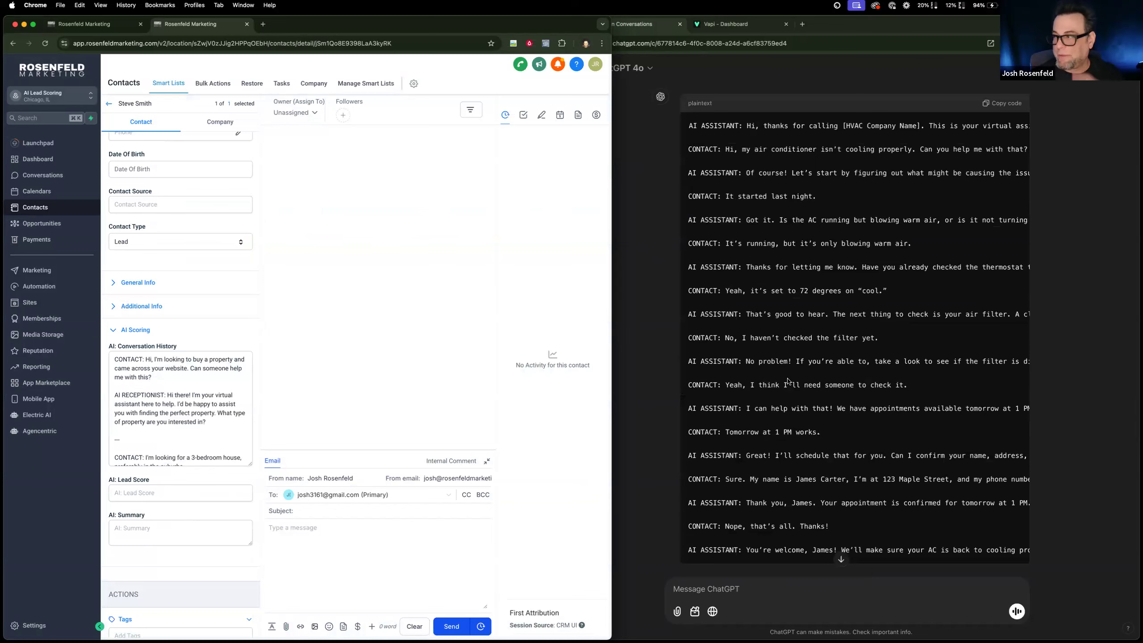
scroll(122, 395, down, 1)
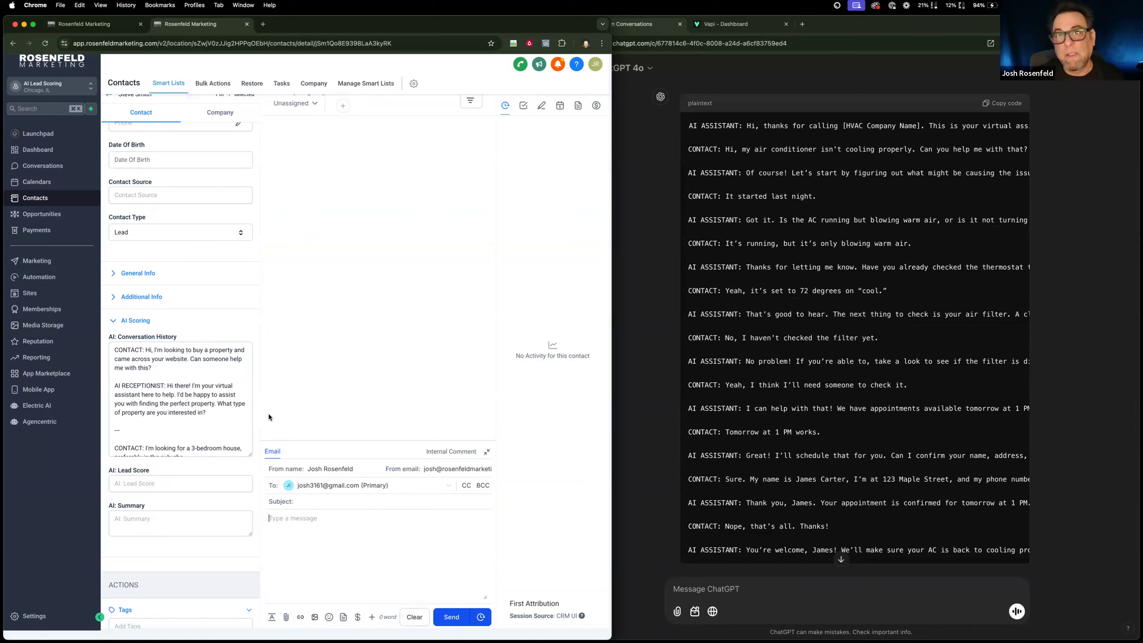
scroll(163, 437, down, 5)
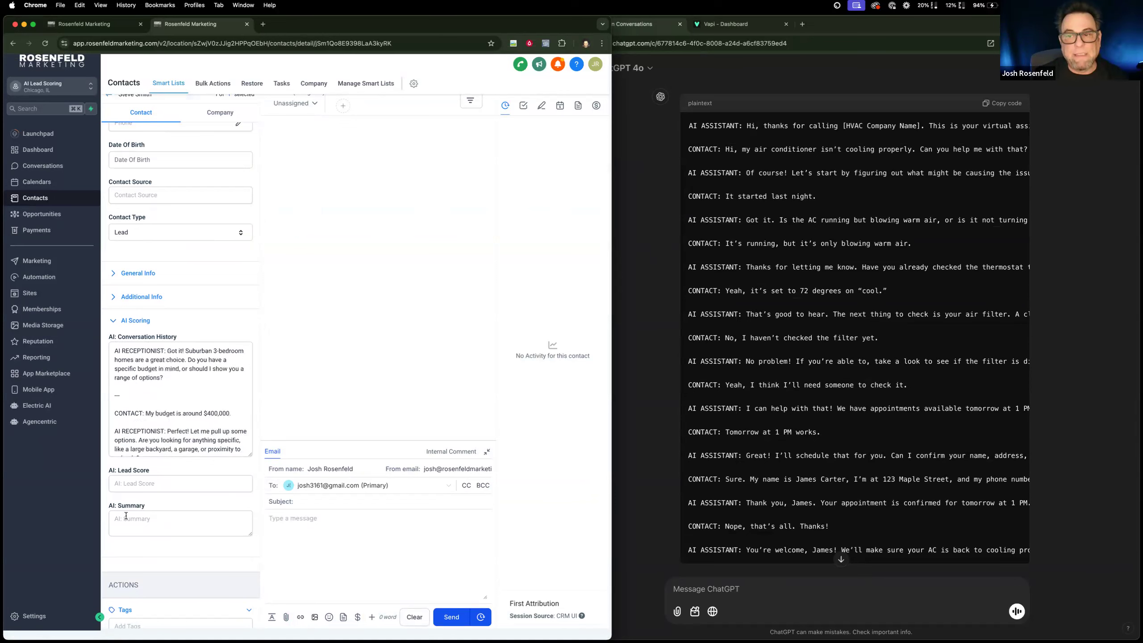
Add the contact to the AI: Lead Scoring workflow from its Automation section, leaving the event start date empty.
scroll(177, 505, down, 3)
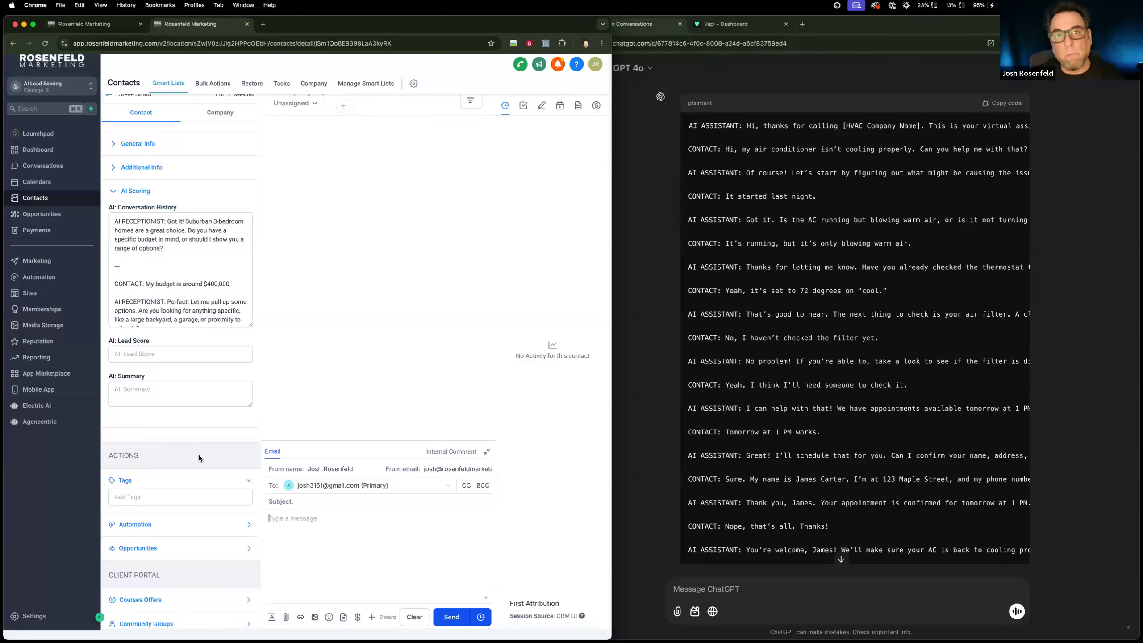
click(249, 526)
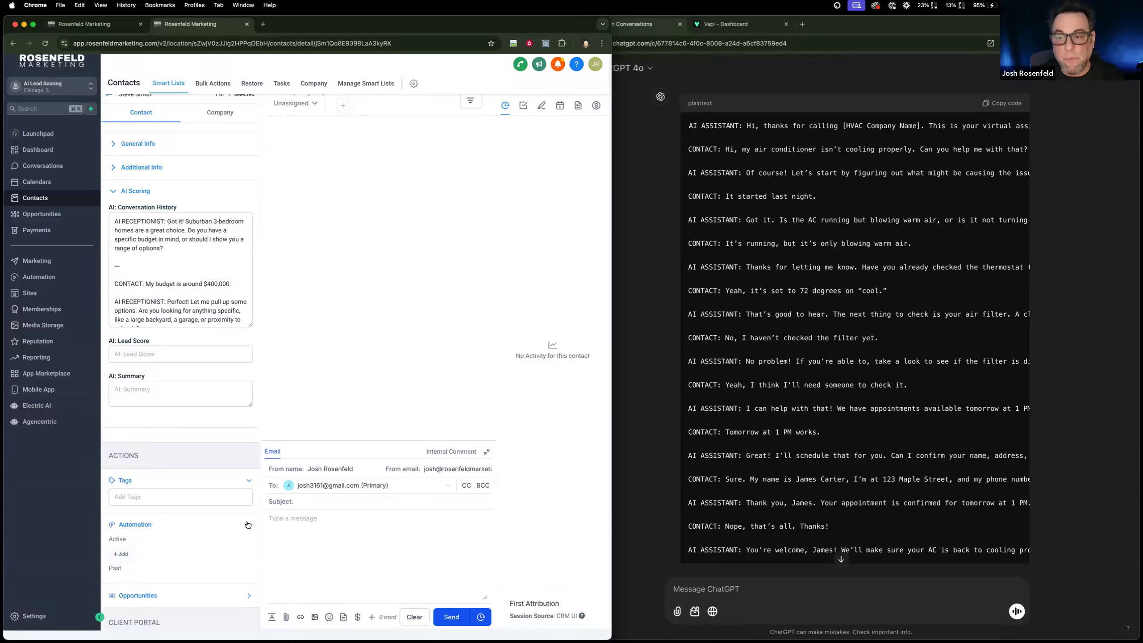
click(122, 555)
click(314, 129)
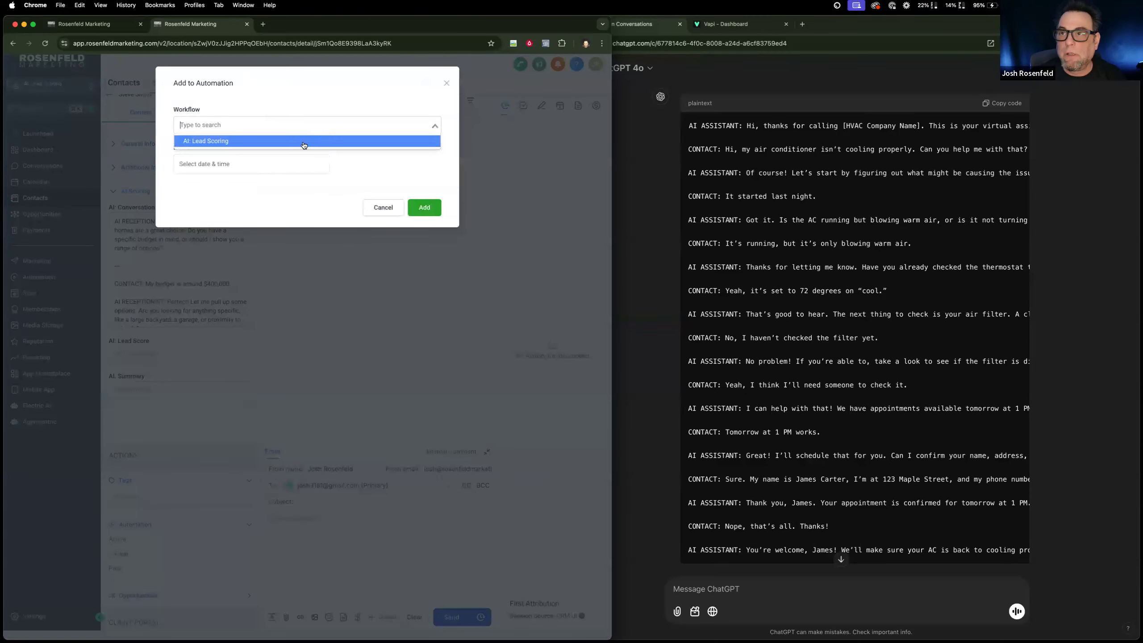
click(302, 142)
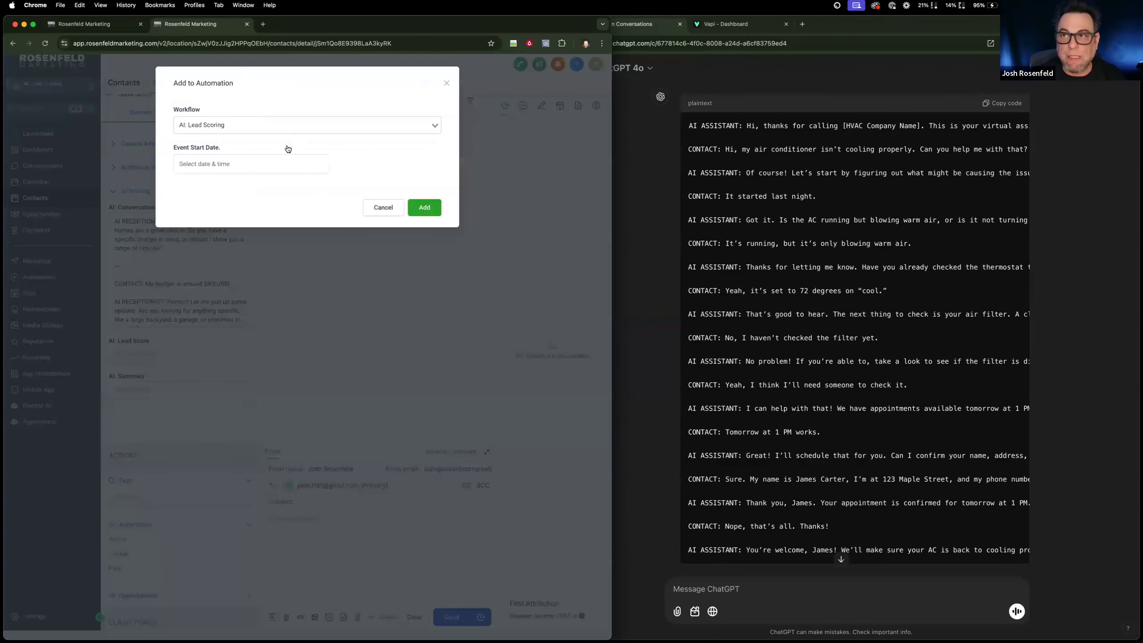
click(420, 208)
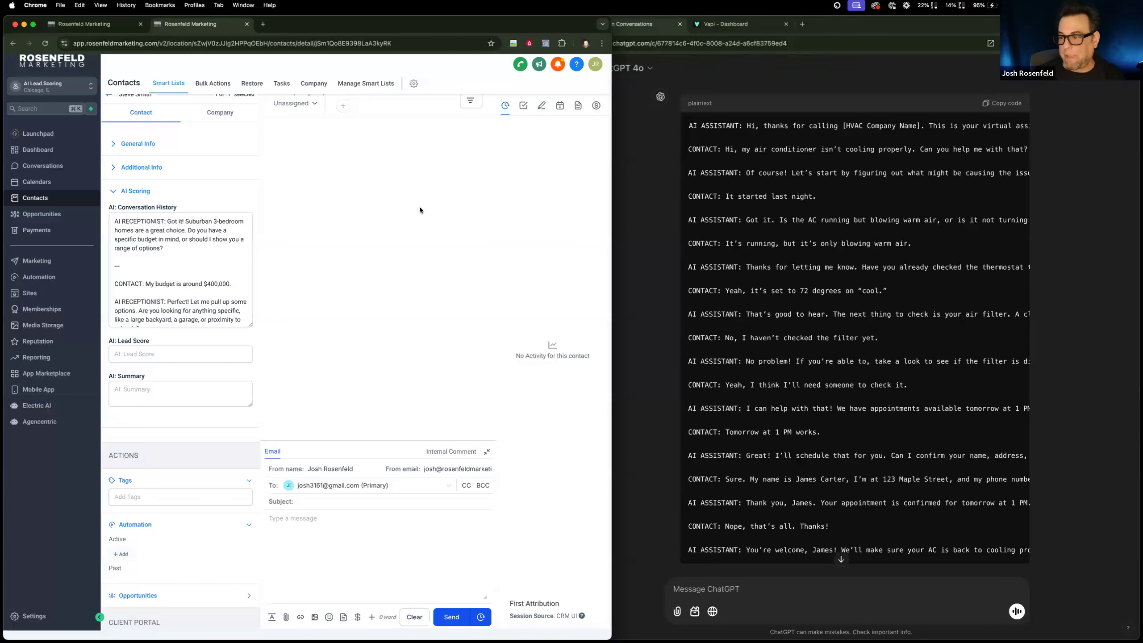
Check the execution logs of the AI: Lead Scoring workflow for the contact's run, and return to the builder.
click(90, 24)
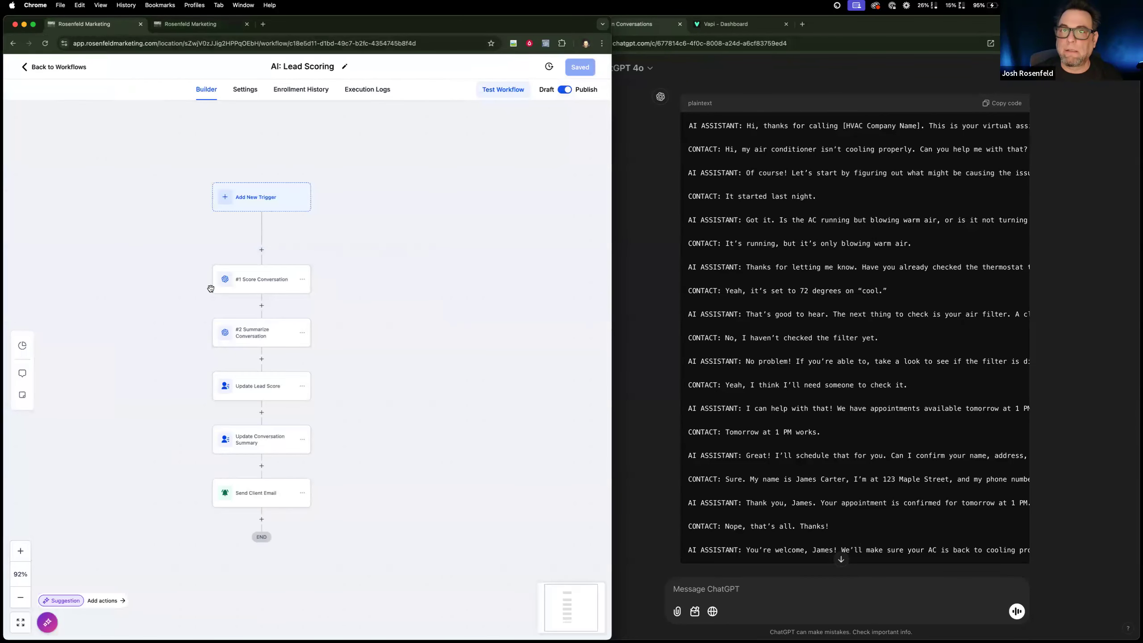
scroll(281, 340, down, 1)
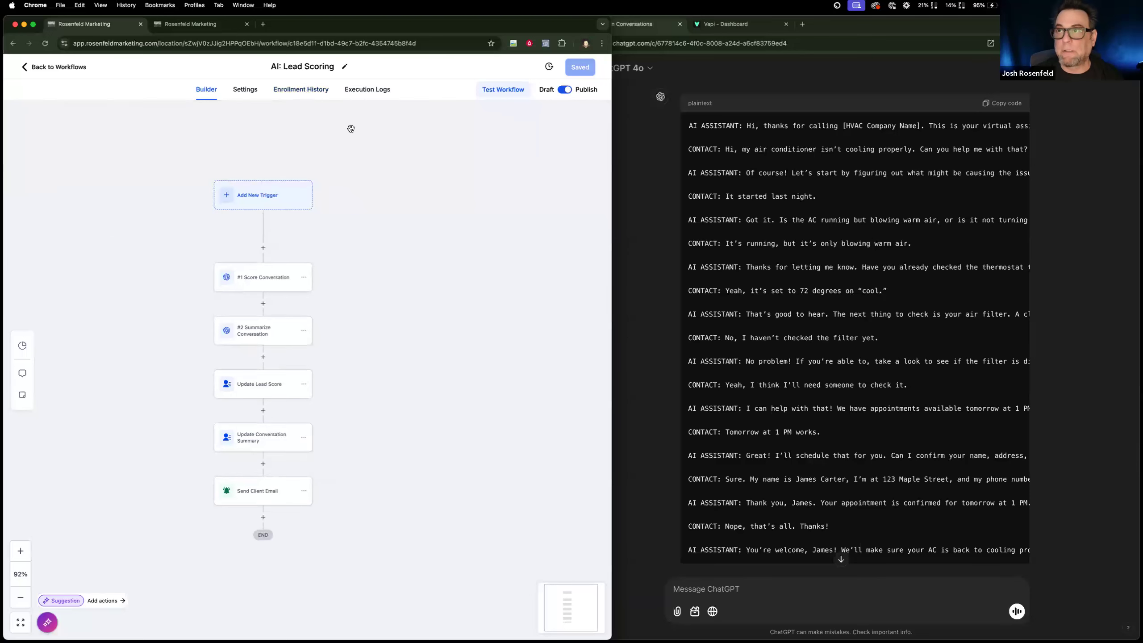
click(356, 90)
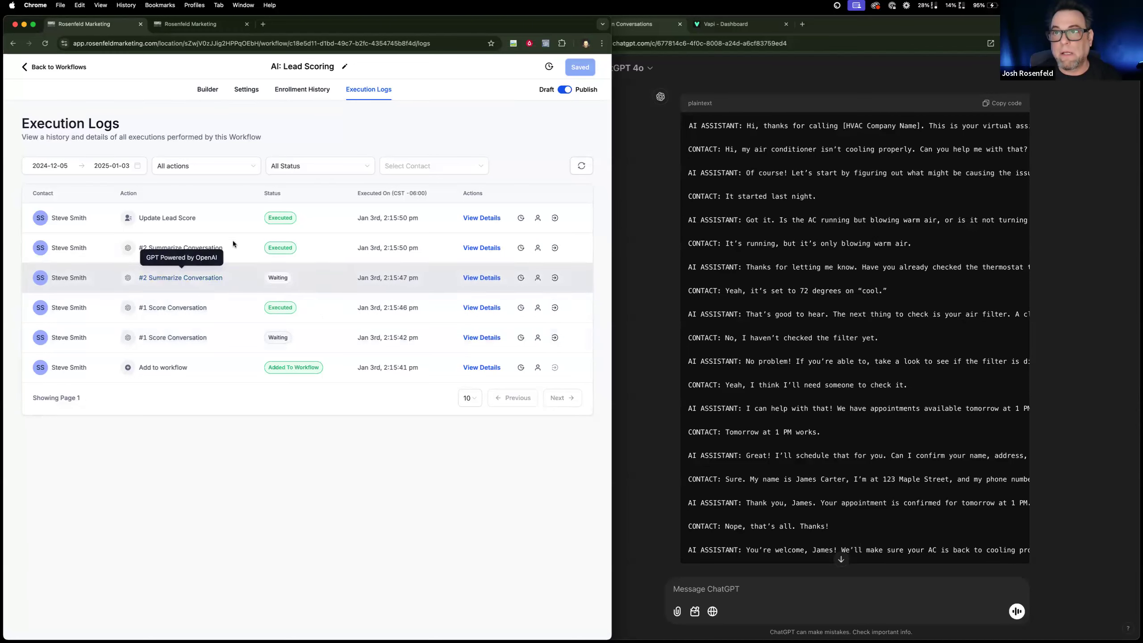
click(208, 90)
Reload the contact's record and examine the AI: Lead Score and AI: Summary fields.
click(202, 28)
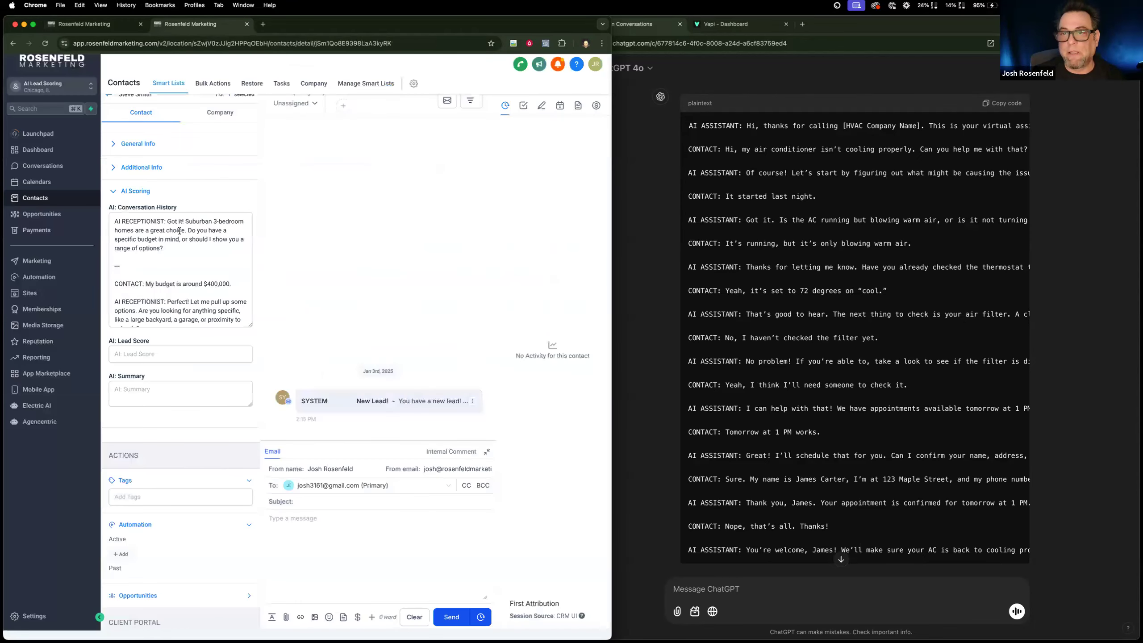
click(45, 43)
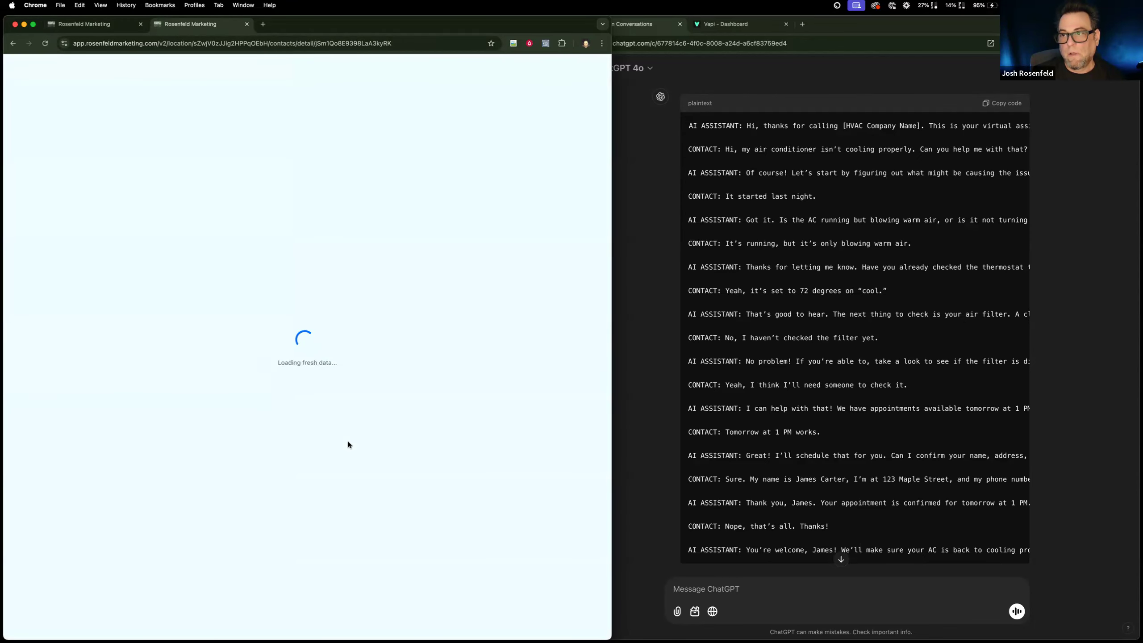
scroll(232, 441, down, 5)
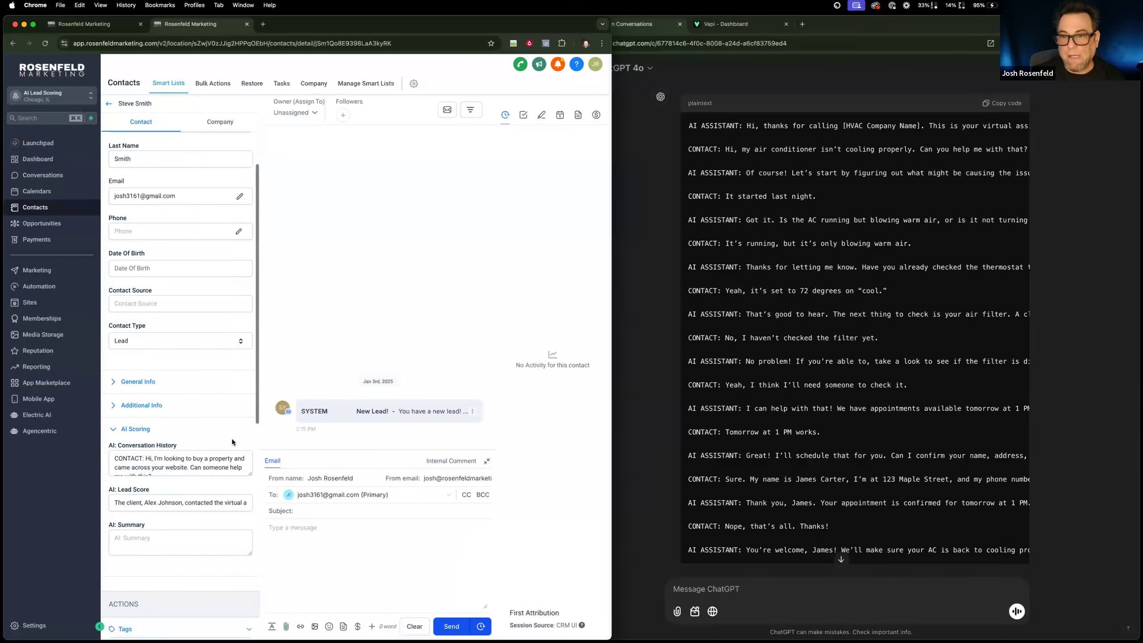
Inspect the contact's AI: Lead Score text and check the field mapping of the workflow's Update Lead Score action.
scroll(233, 439, down, 1)
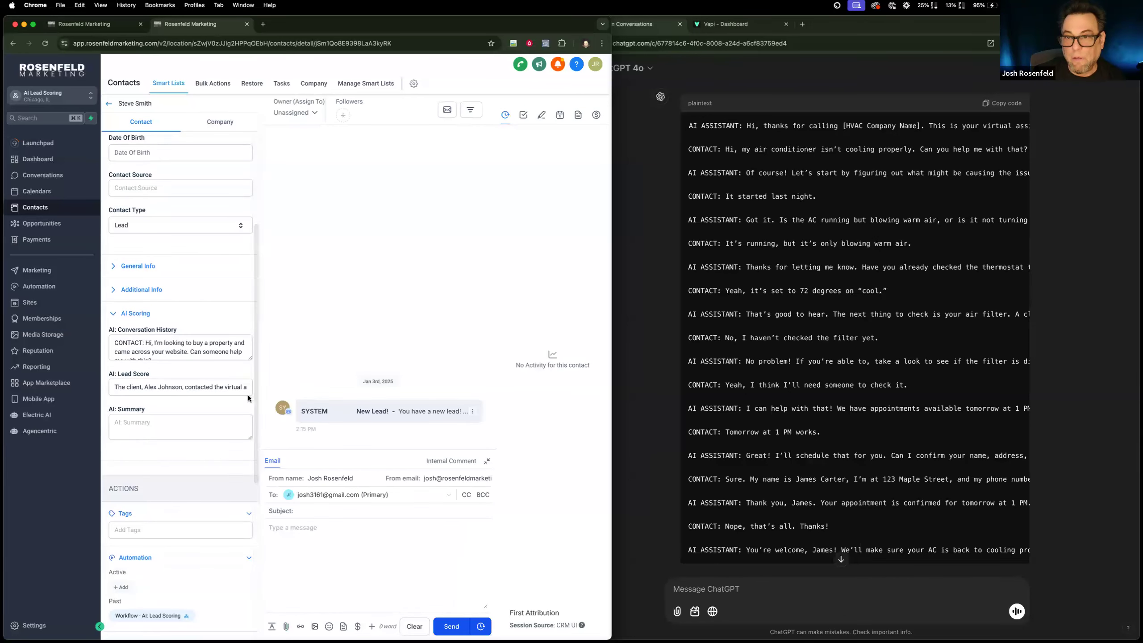
click(234, 382)
drag(280, 390, 100, 385)
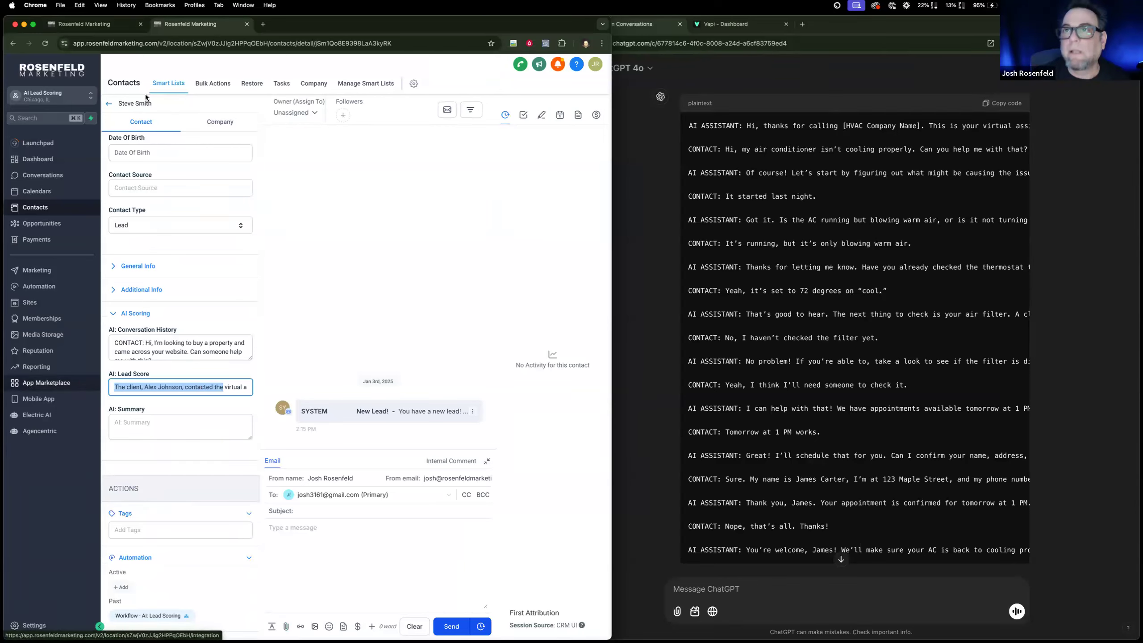
click(90, 24)
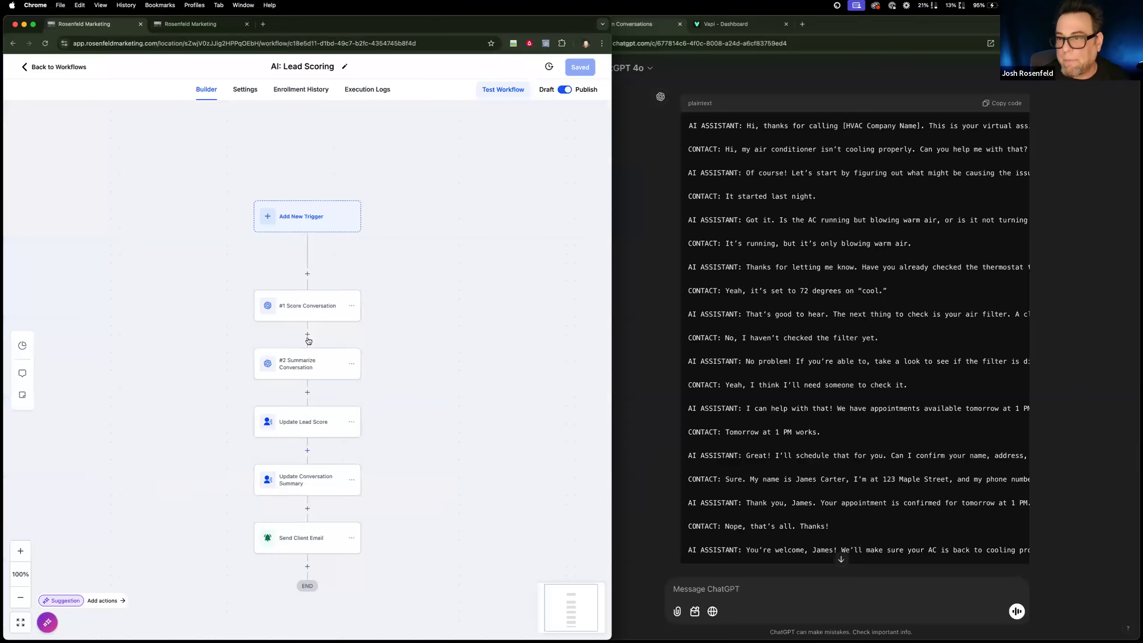
click(354, 410)
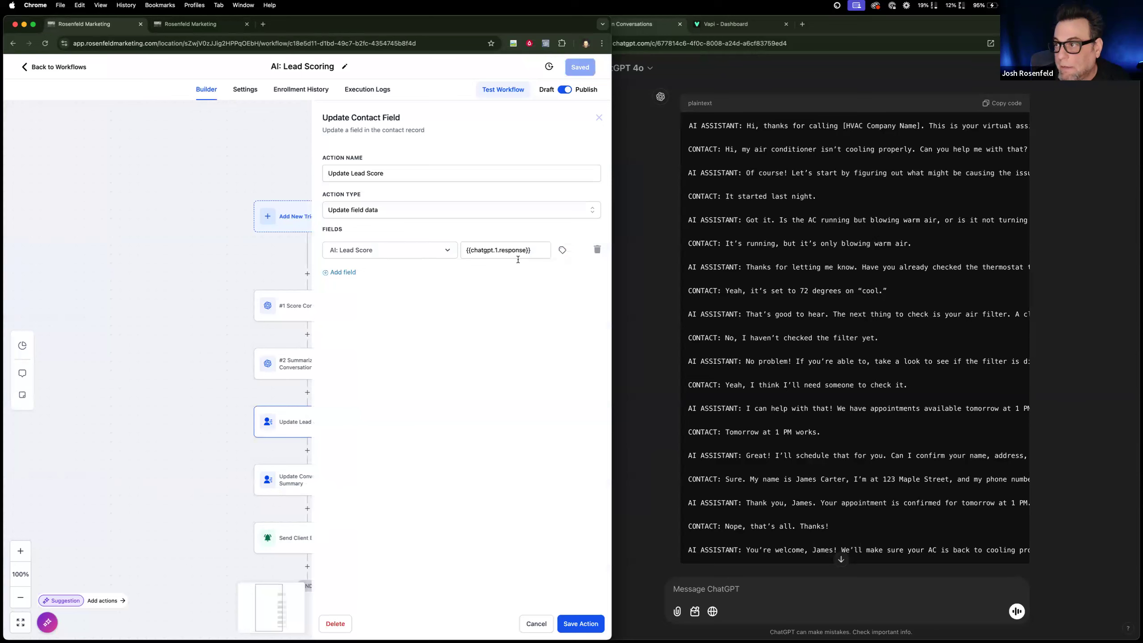
click(535, 623)
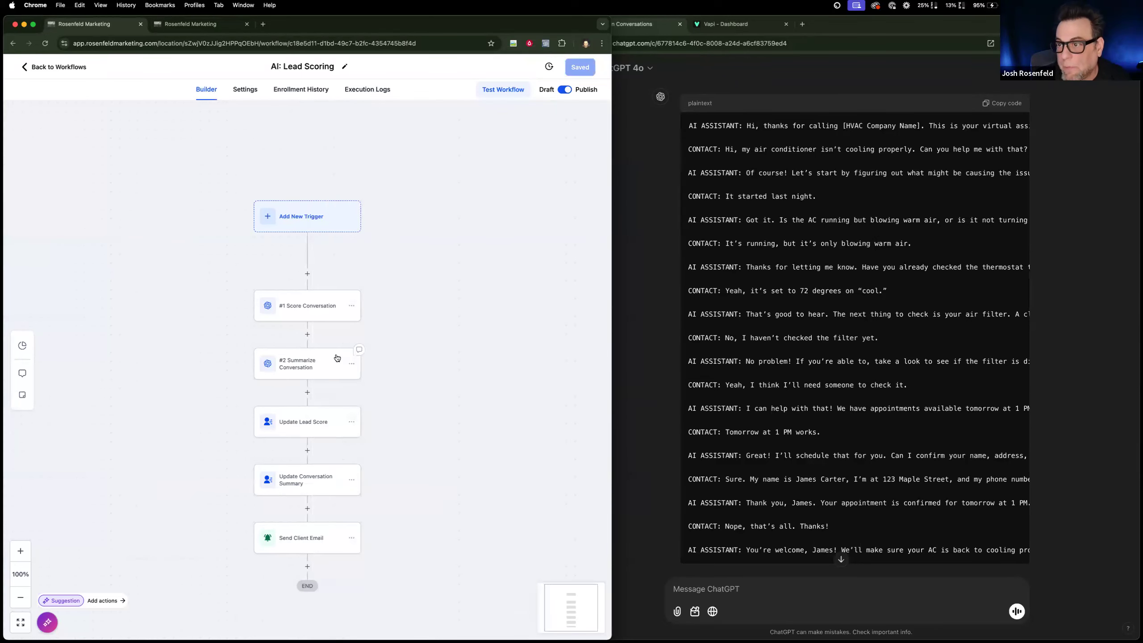
Change the target field of the Update Conversation Summary action to AI: Summary.
click(317, 484)
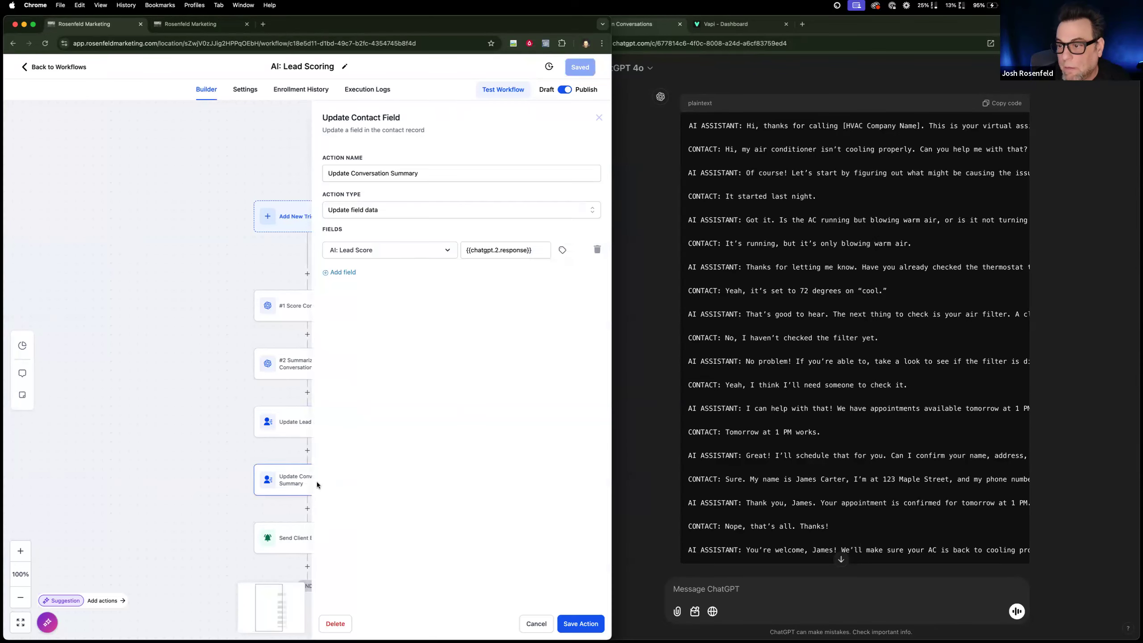
click(446, 251)
click(412, 271)
text(si)
key(BackSpace)
key(BackSpace)
text(ai)
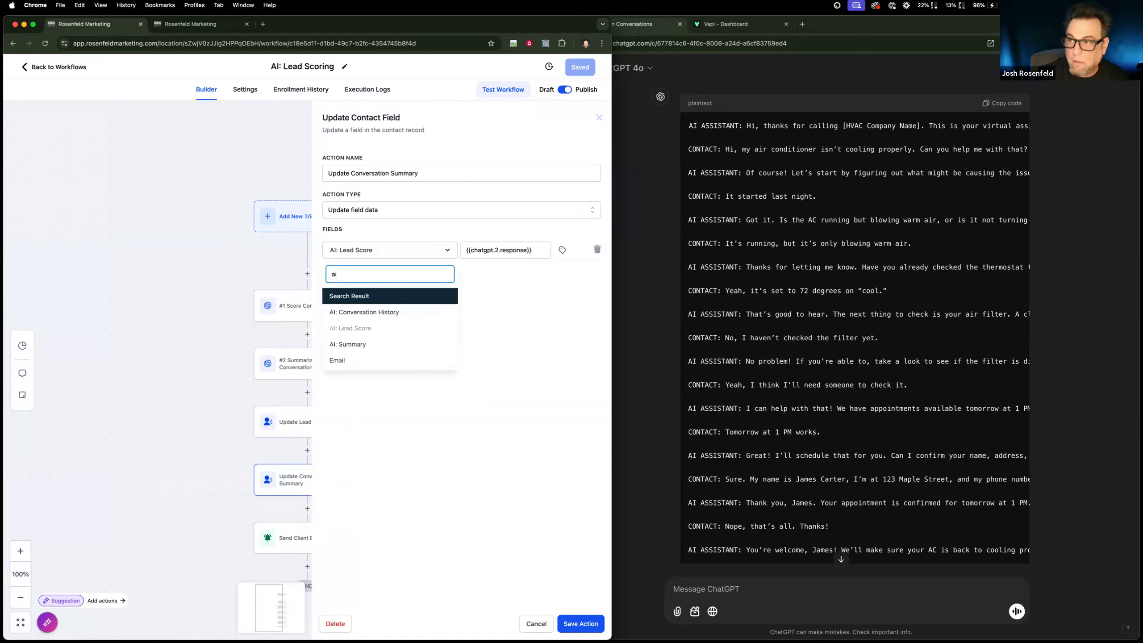
click(391, 344)
Set the AI: Summary value to the GPT response of #2 Summarize Conversation and save the action and workflow.
click(563, 251)
click(549, 289)
click(593, 253)
click(563, 251)
scroll(549, 337, down, 5)
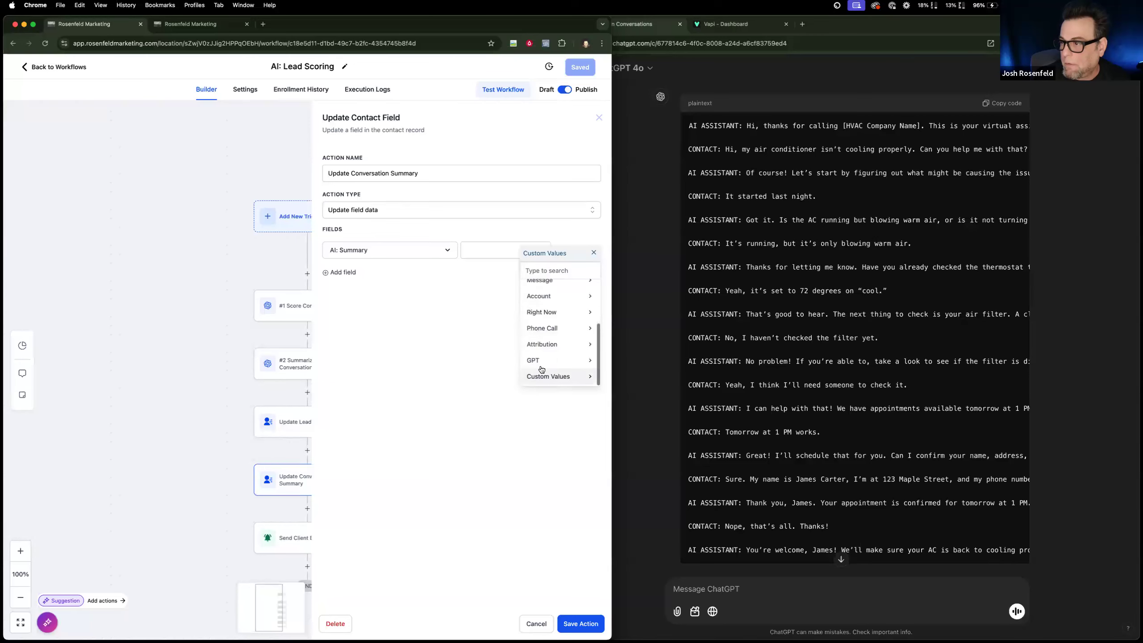
click(541, 363)
click(536, 315)
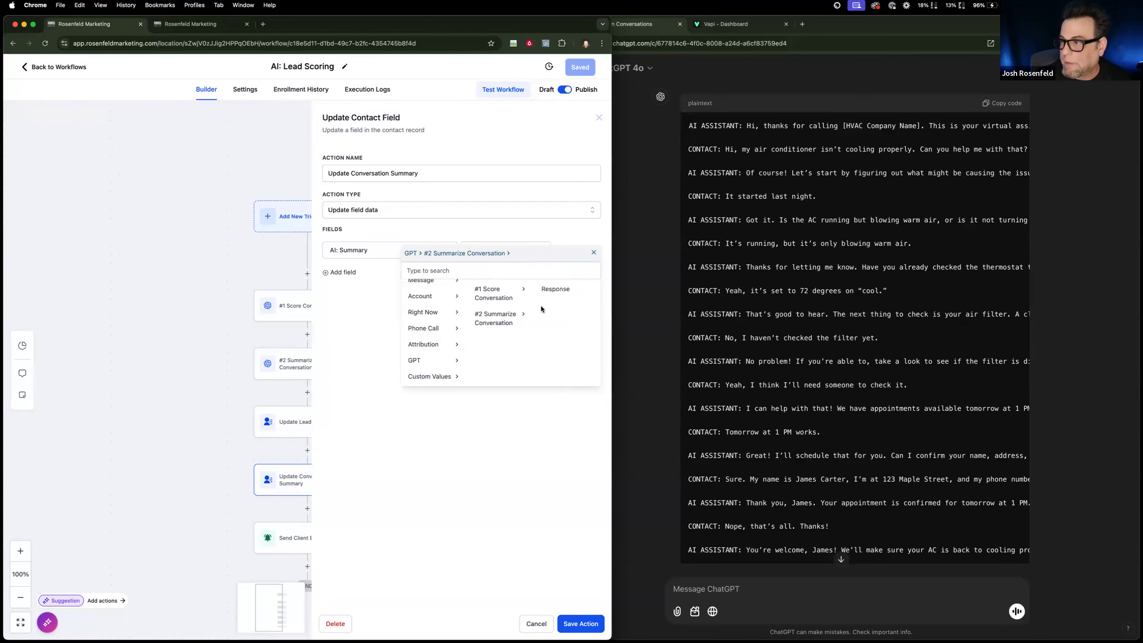
click(553, 288)
click(574, 622)
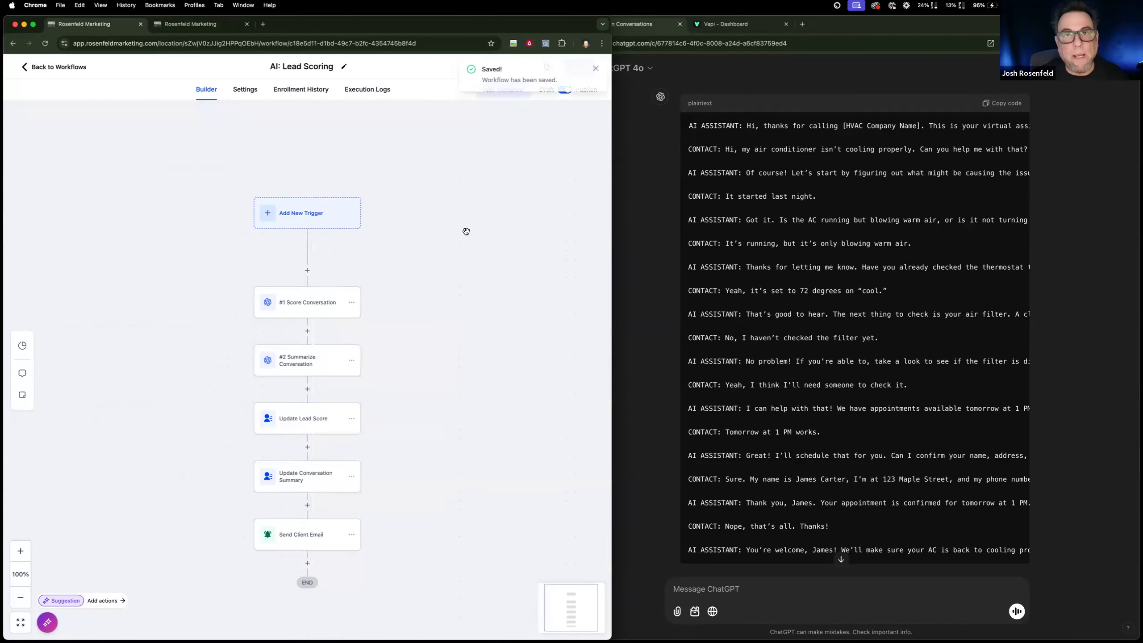
click(595, 68)
Run a test of the AI: Lead Scoring workflow for the existing test contact.
click(503, 90)
click(424, 175)
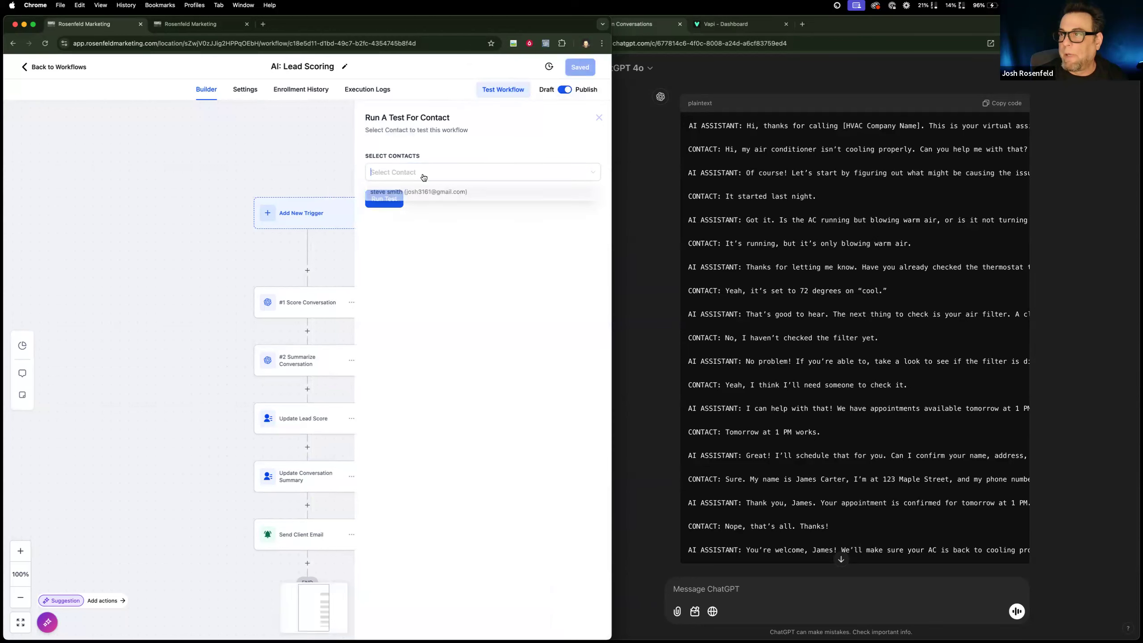
click(418, 192)
click(430, 225)
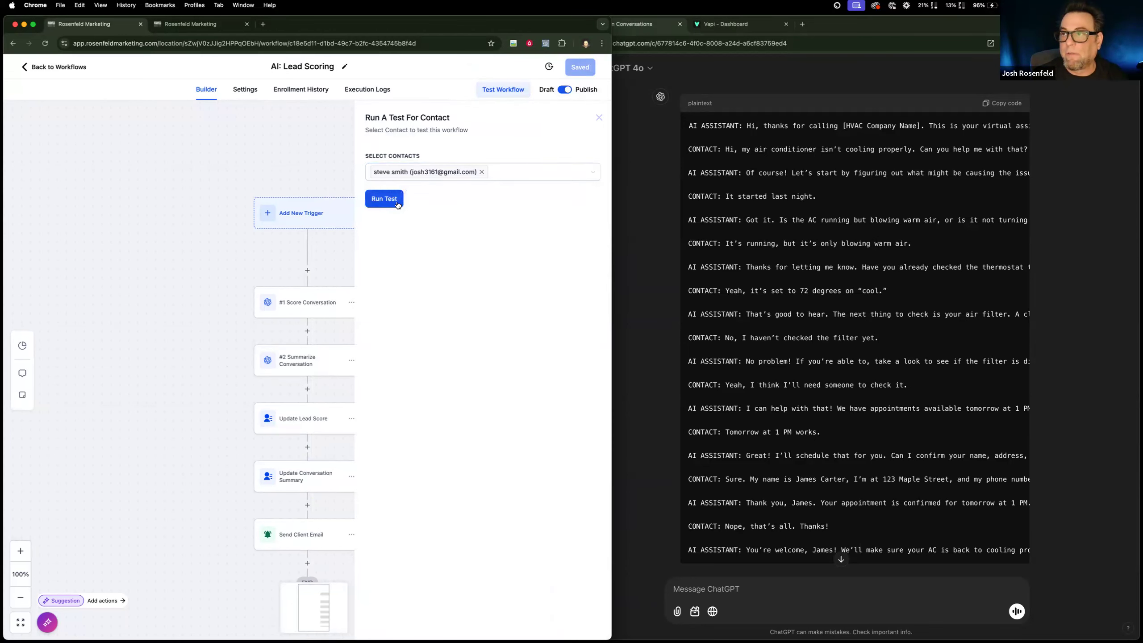
click(384, 199)
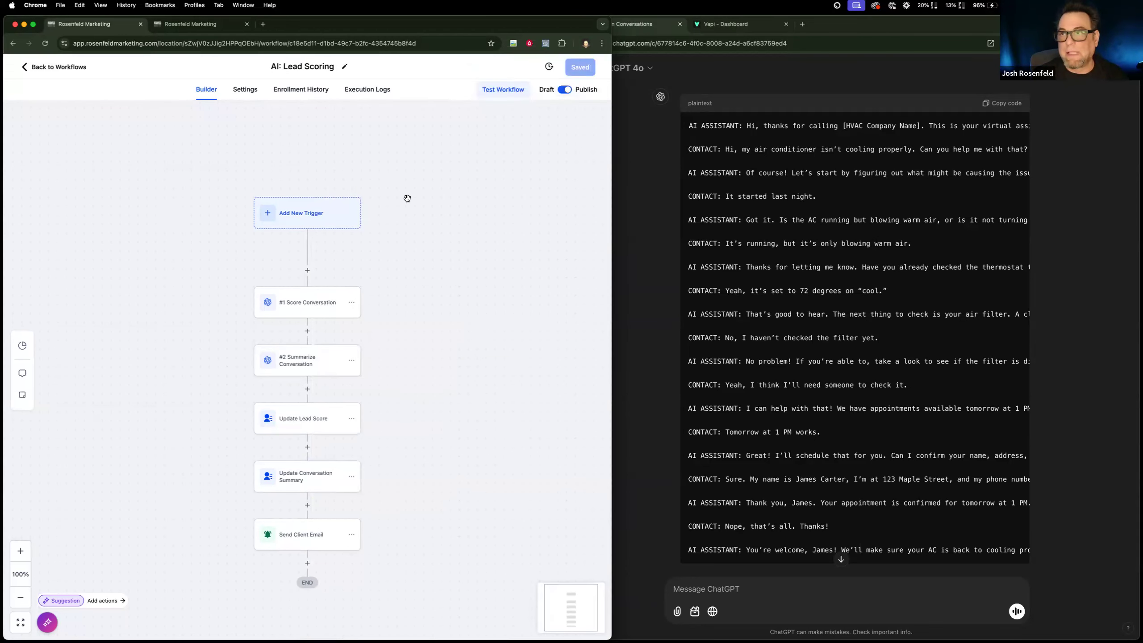
Check the workflow's execution logs for the test run, and reload the contact's record to inspect its AI Scoring fields.
click(373, 92)
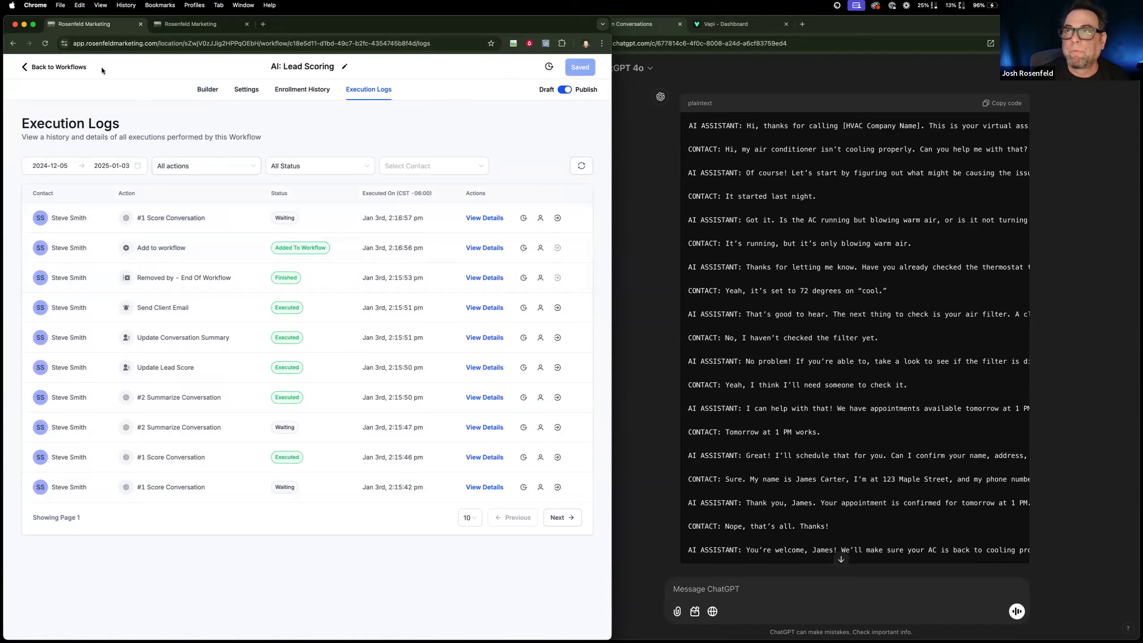
click(189, 24)
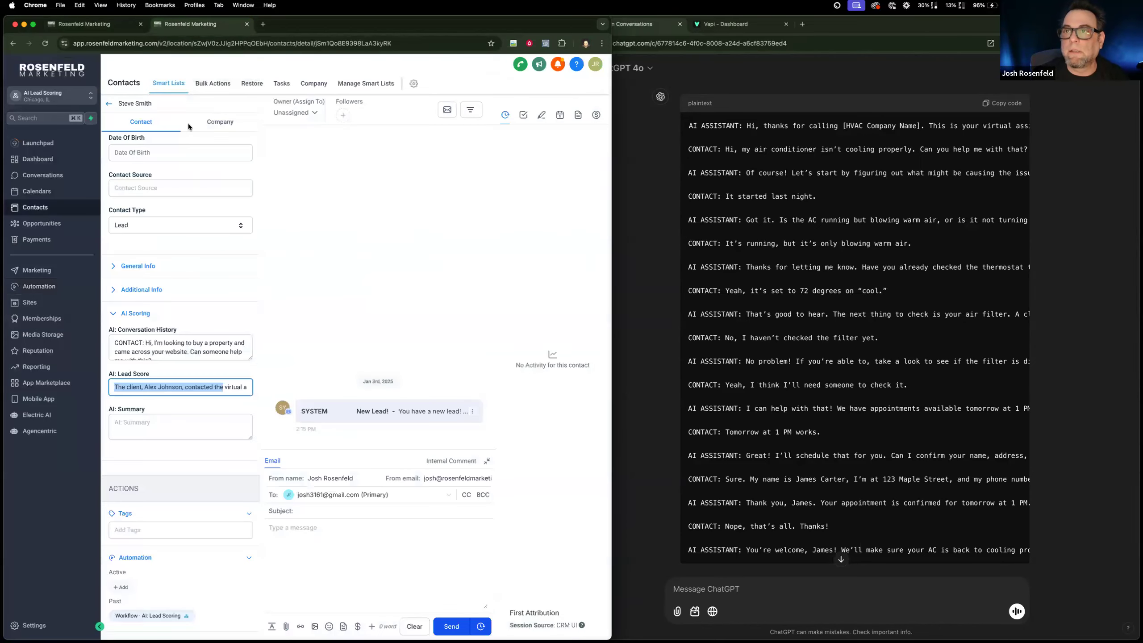
click(45, 43)
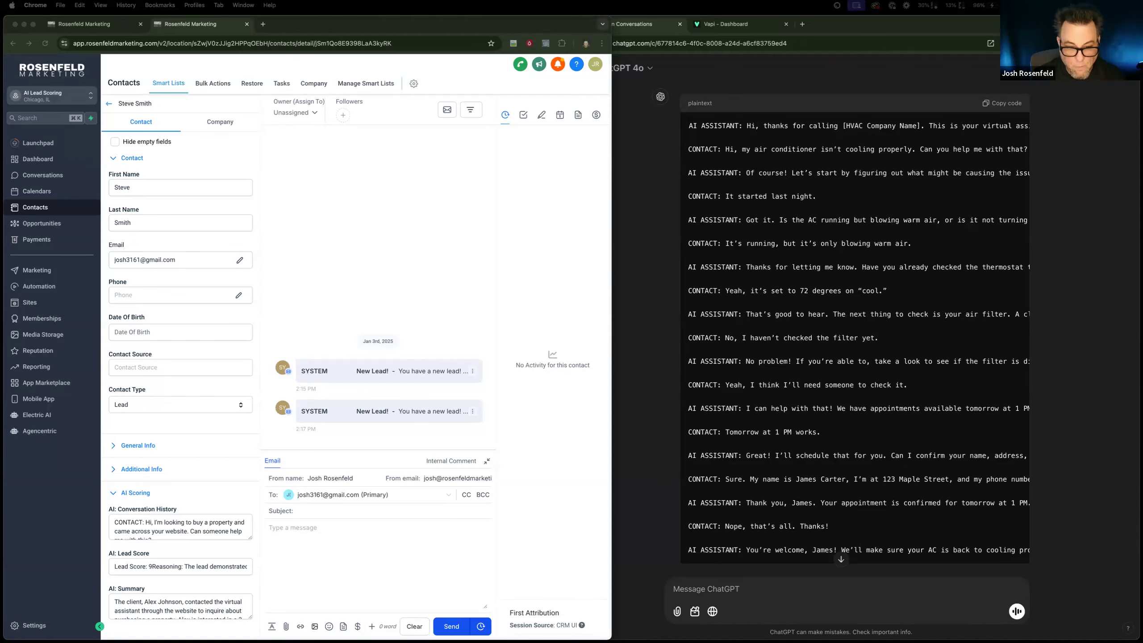
Switch to Gmail and review the lead score, reasoning and conversation summary in the New Lead! notification email.
drag(427, 642, 683, 91)
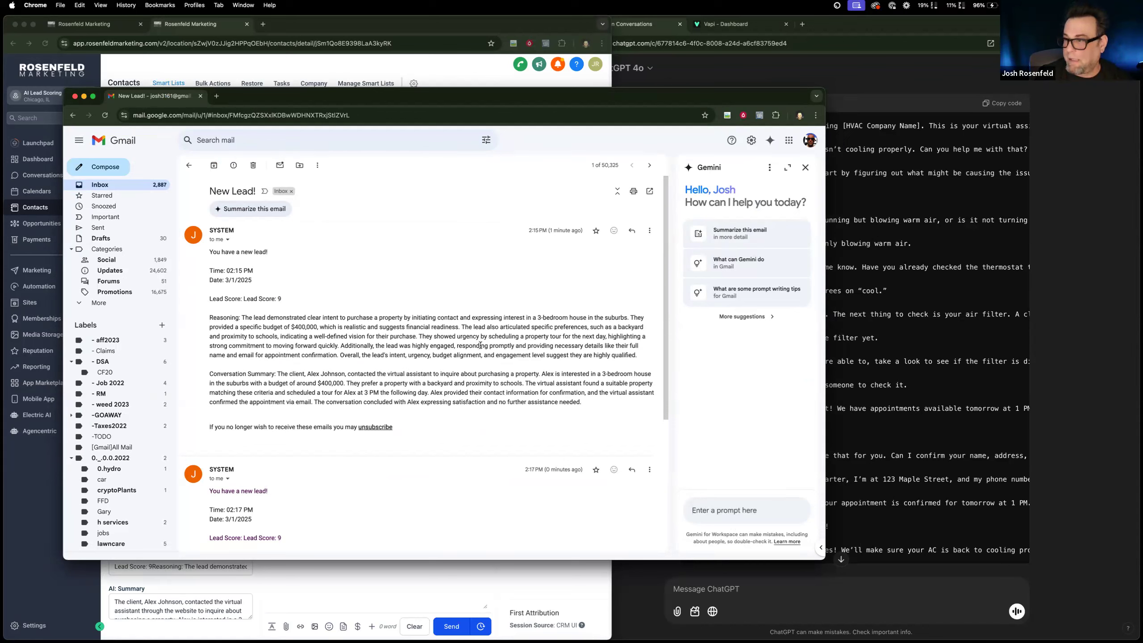
scroll(525, 340, down, 1)
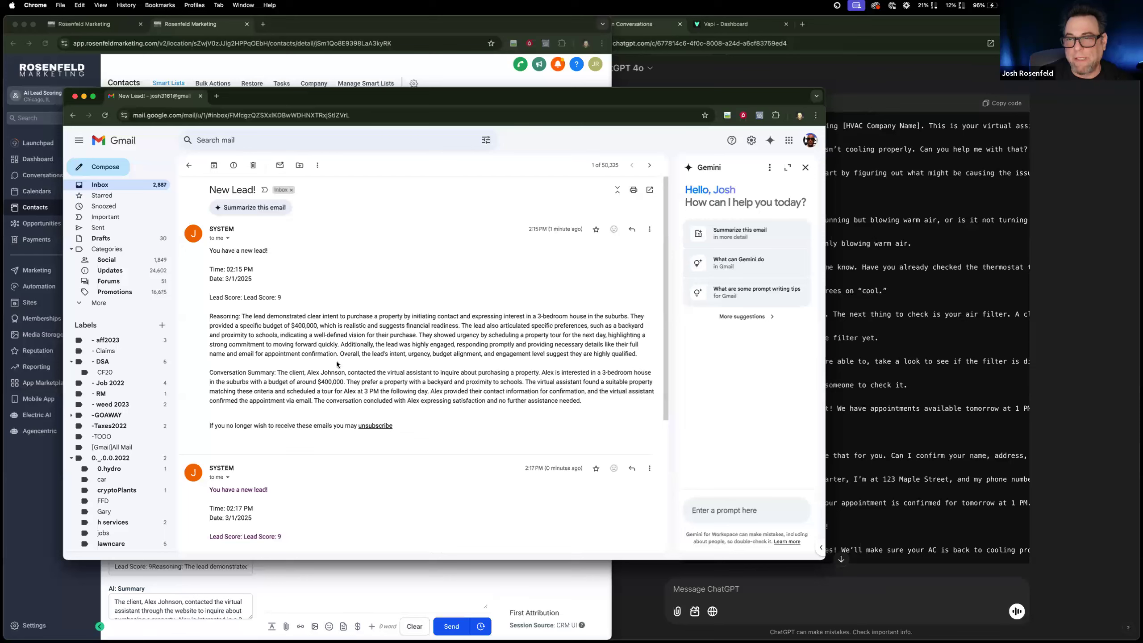
drag(288, 391, 369, 391)
double_click(347, 391)
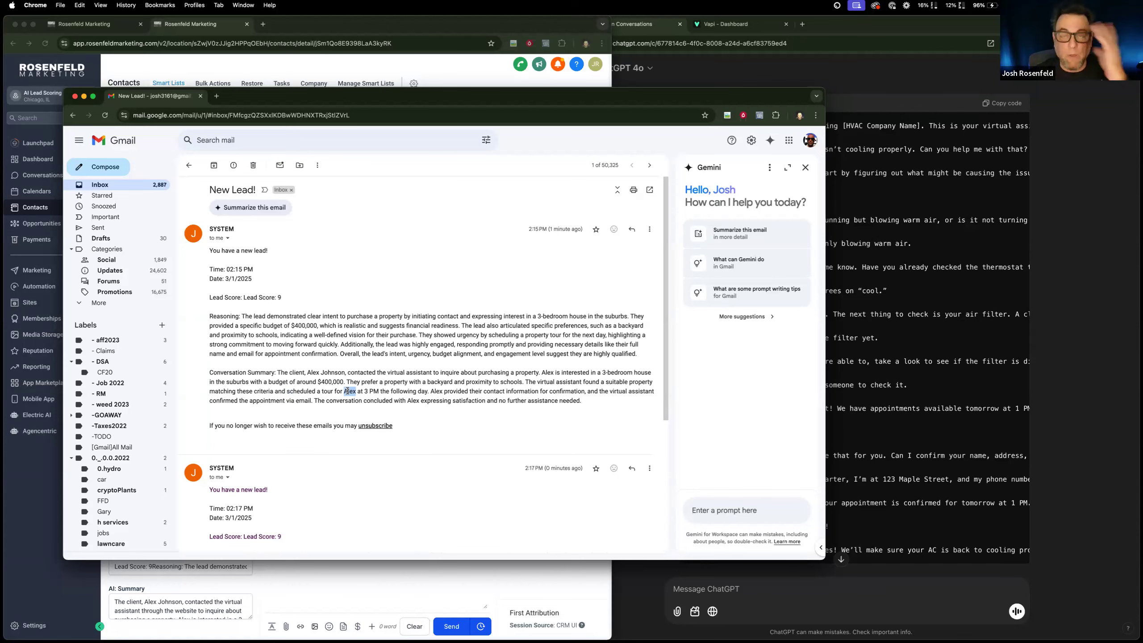
Examine the stages of the Leads pipeline in Opportunities, and return to the AI: Lead Scoring workflow builder.
click(360, 65)
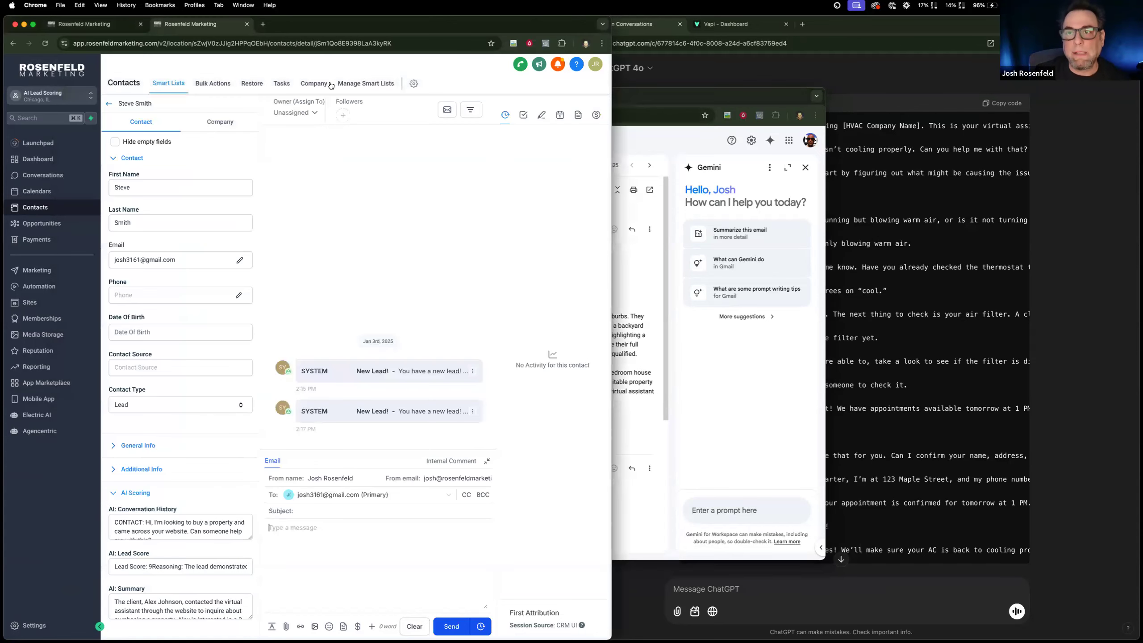
click(40, 225)
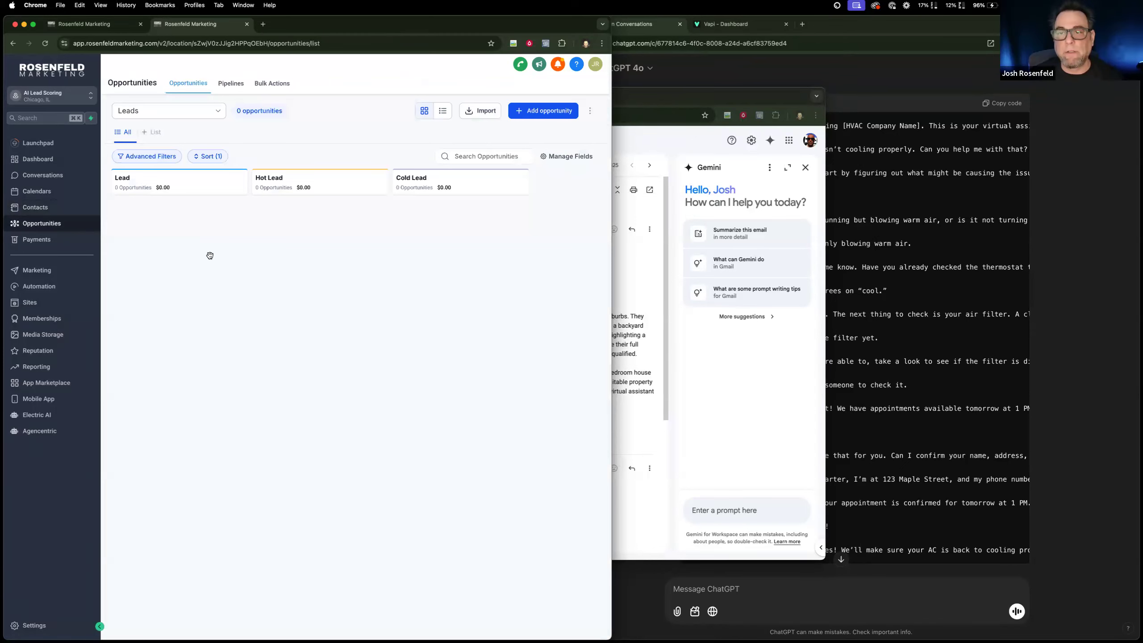
click(39, 286)
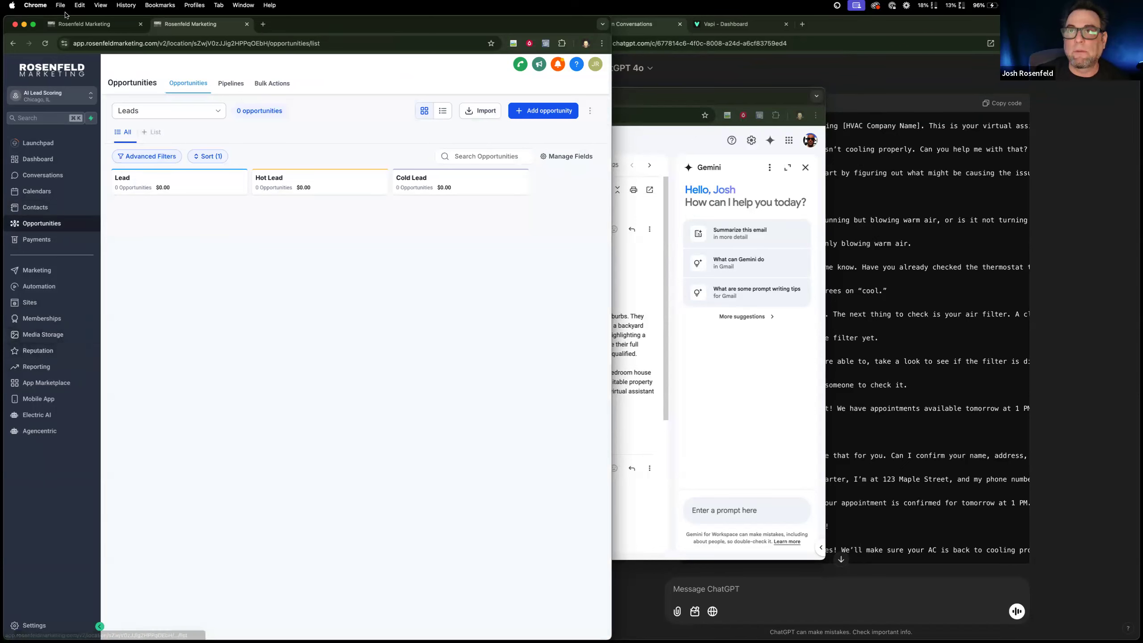
click(137, 236)
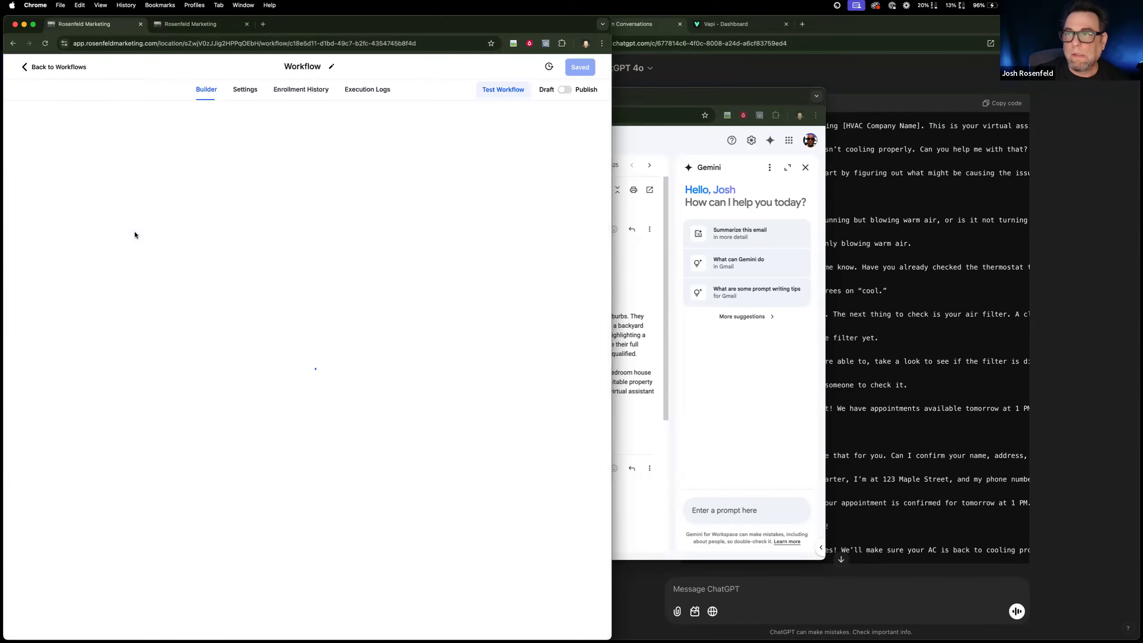
Insert a Create/Update Opportunity action between Update Conversation Summary and Send Client Email.
scroll(509, 575, down, 5)
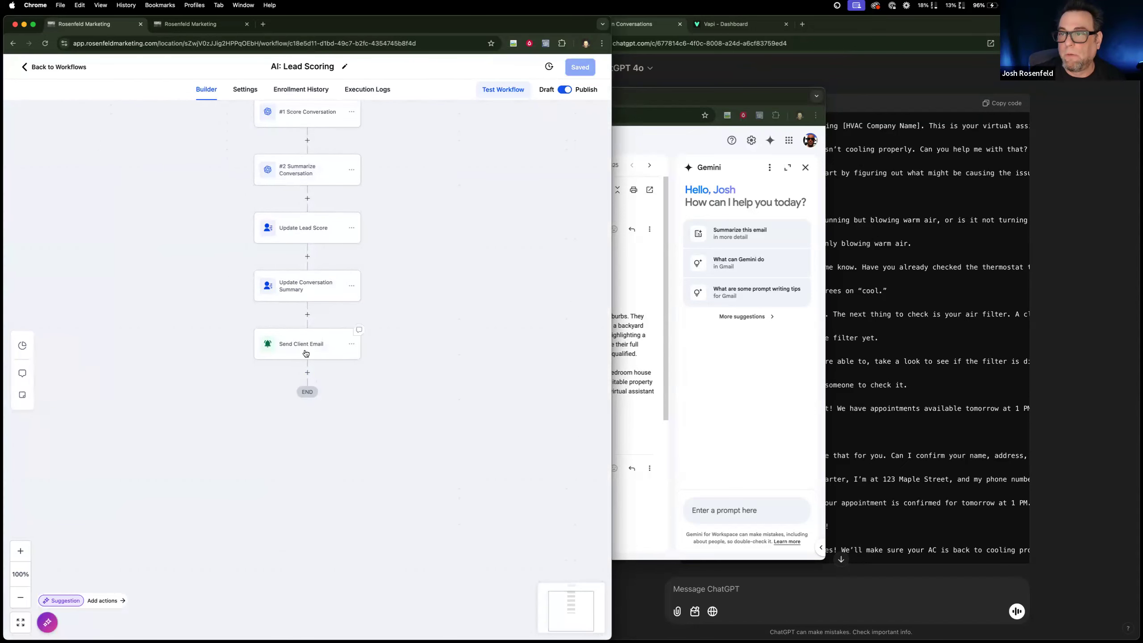
click(307, 314)
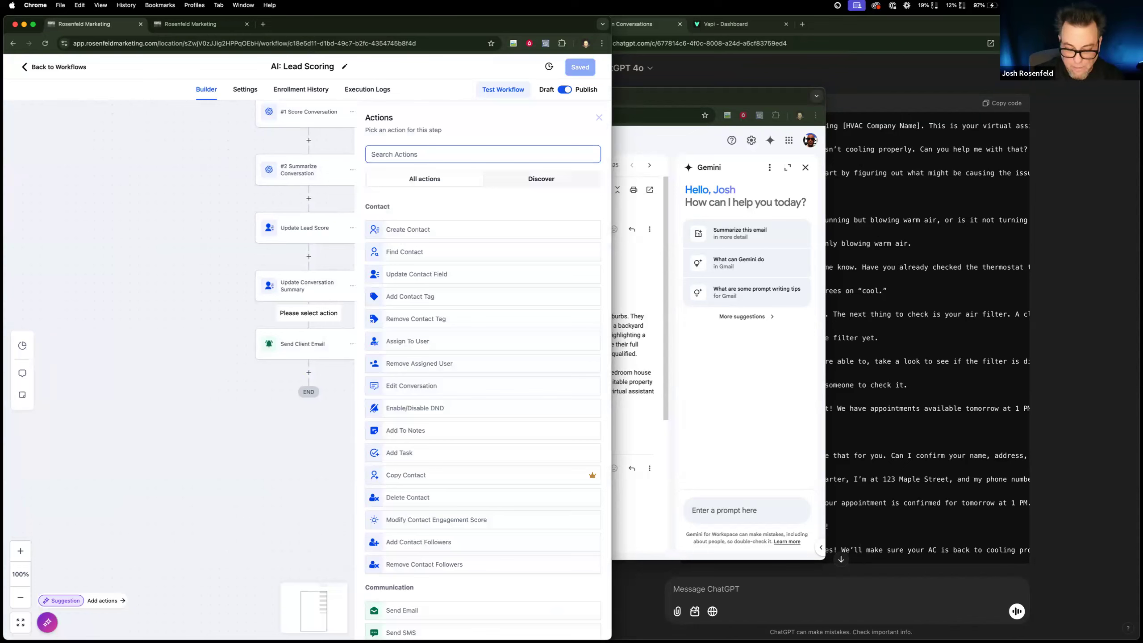
text(opp)
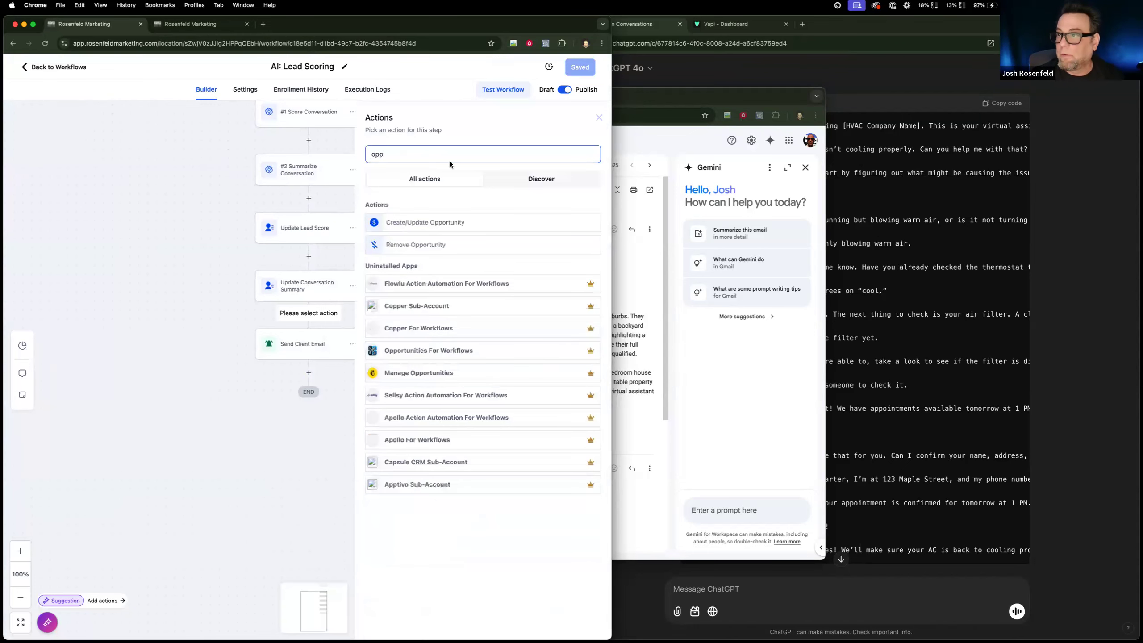
click(451, 222)
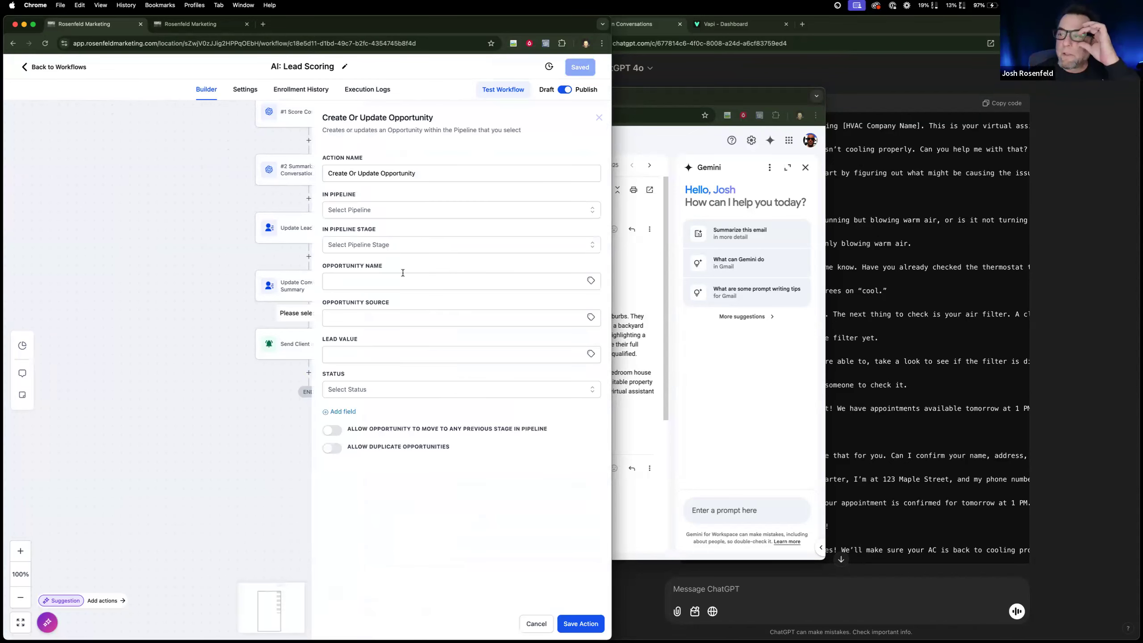
Set the opportunity's name to New Lead, source to AI, status to open and pipeline to Leads, leaving the lead value empty.
click(404, 275)
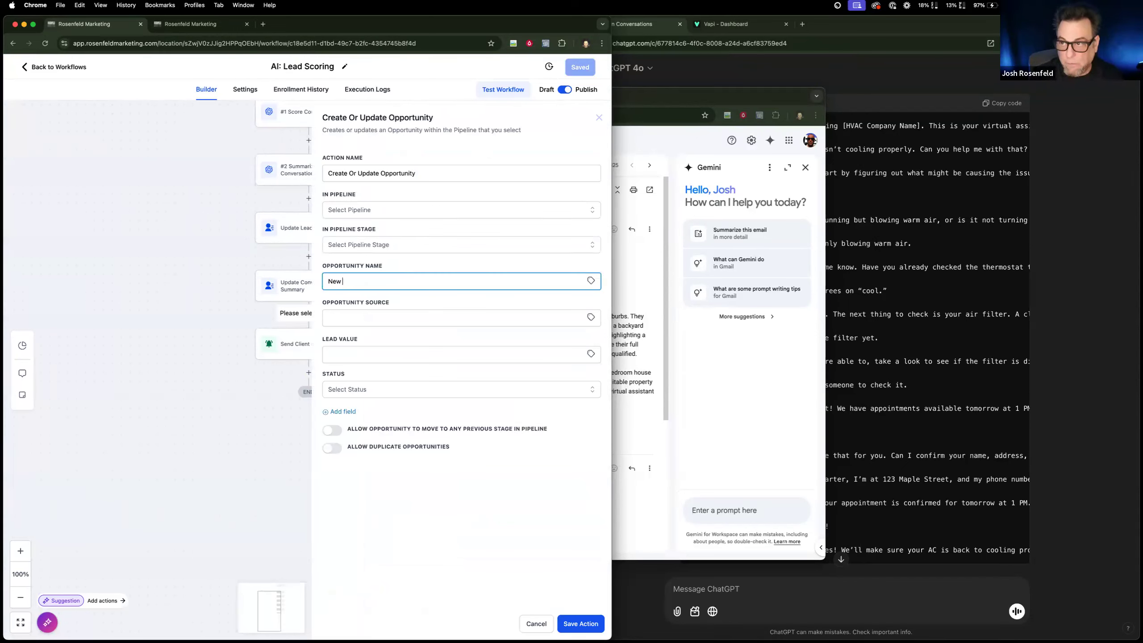
click(413, 315)
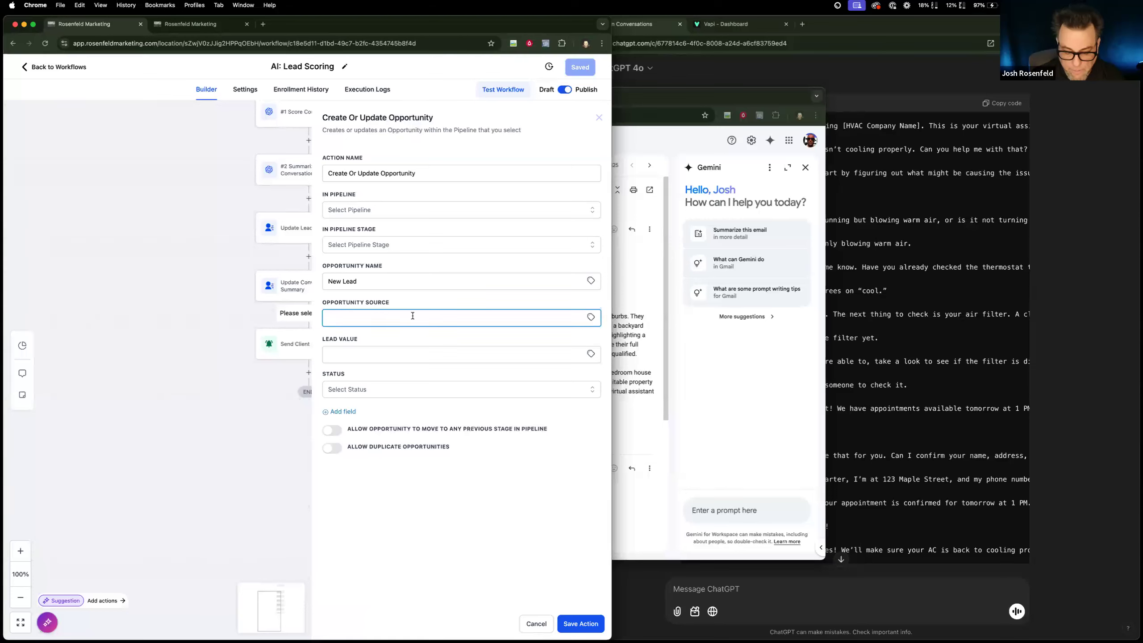
click(446, 353)
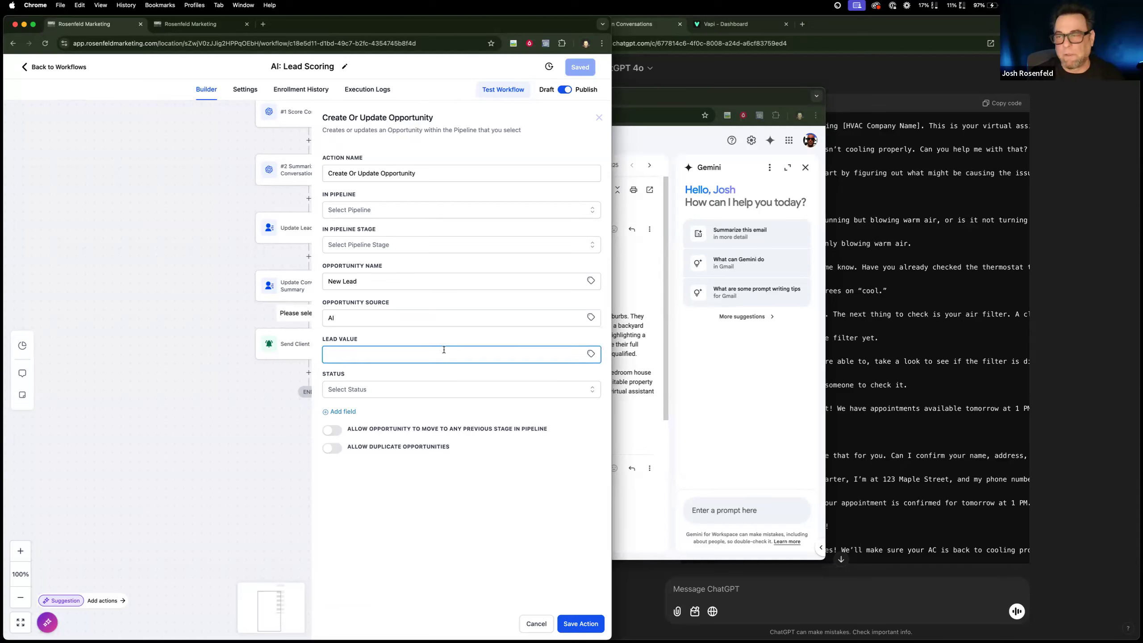
click(432, 386)
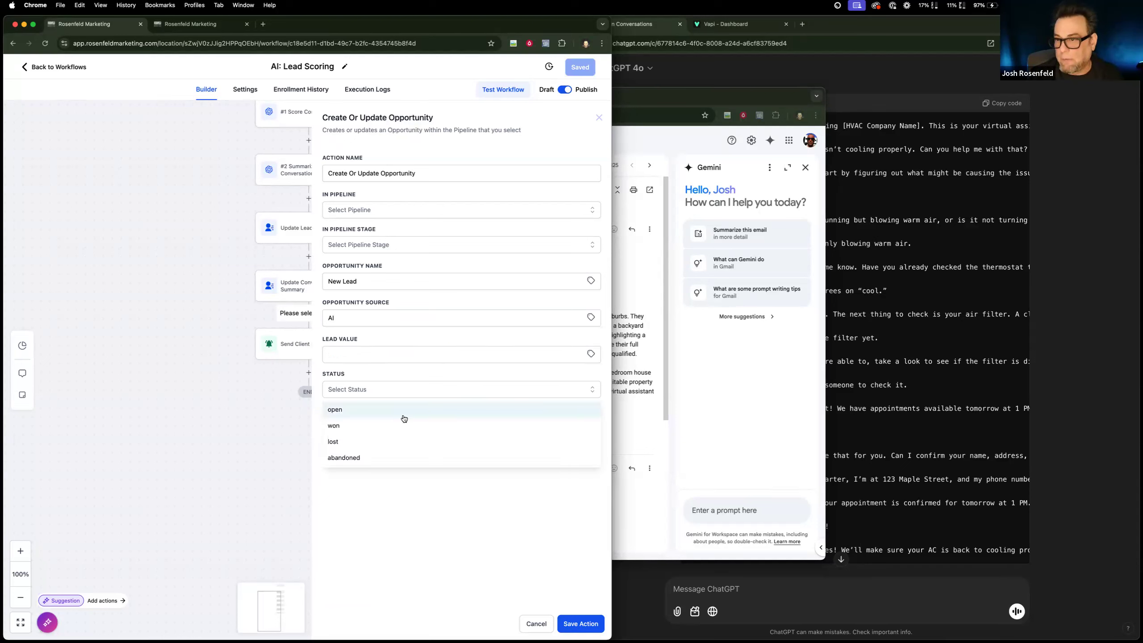
click(404, 413)
click(403, 211)
click(366, 254)
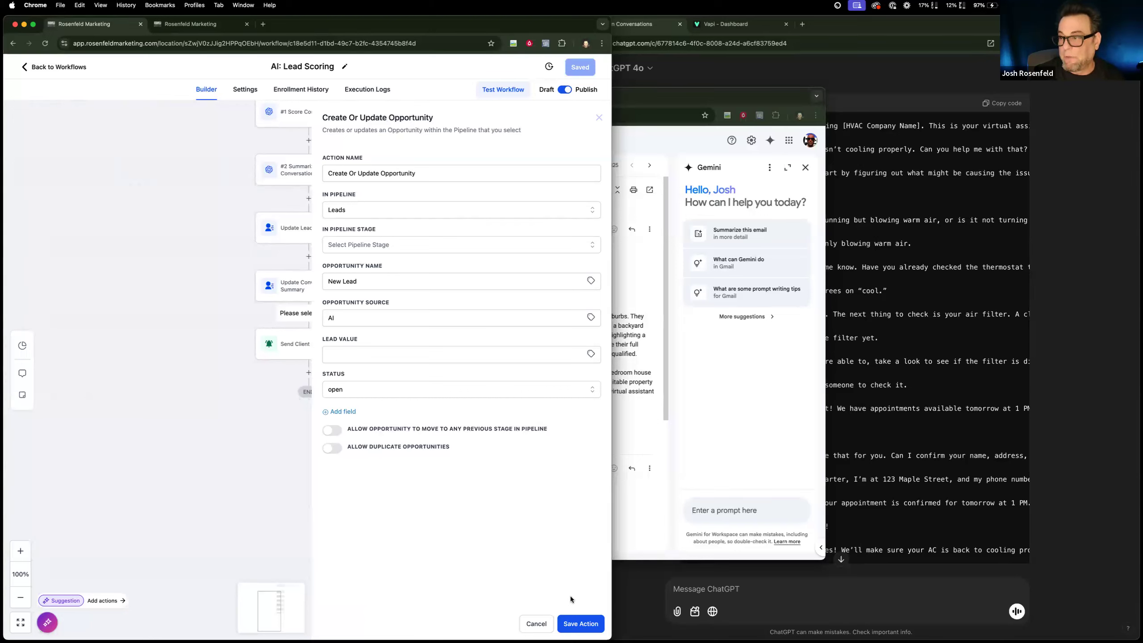
Rename the opportunity action as Create New Lead and save it.
double_click(402, 173)
shift+click(346, 173)
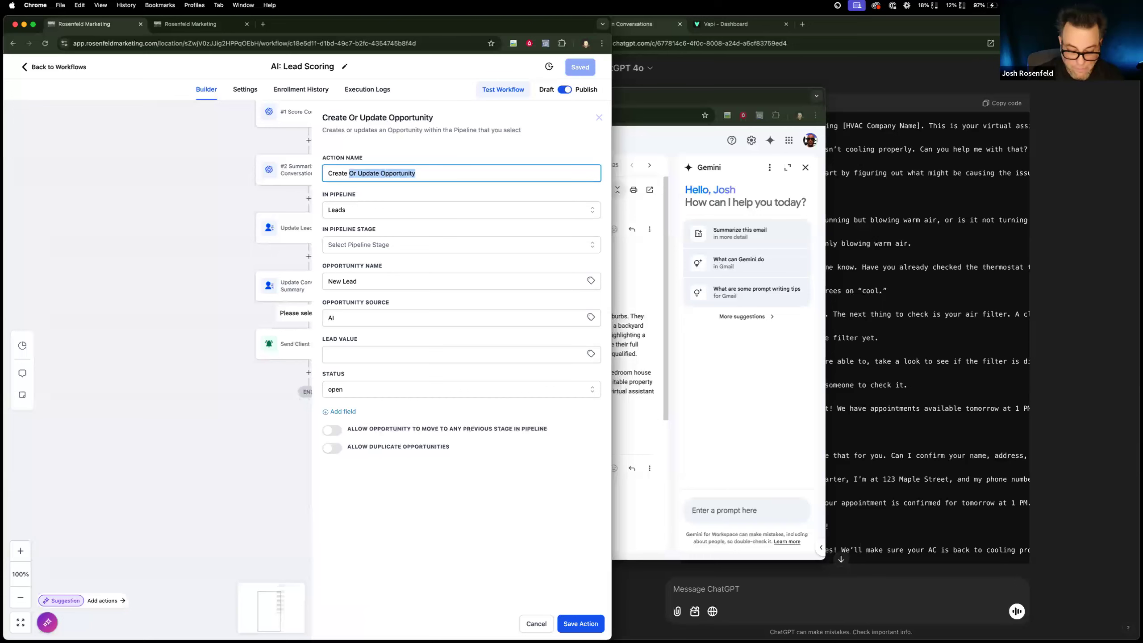
text(New Lead)
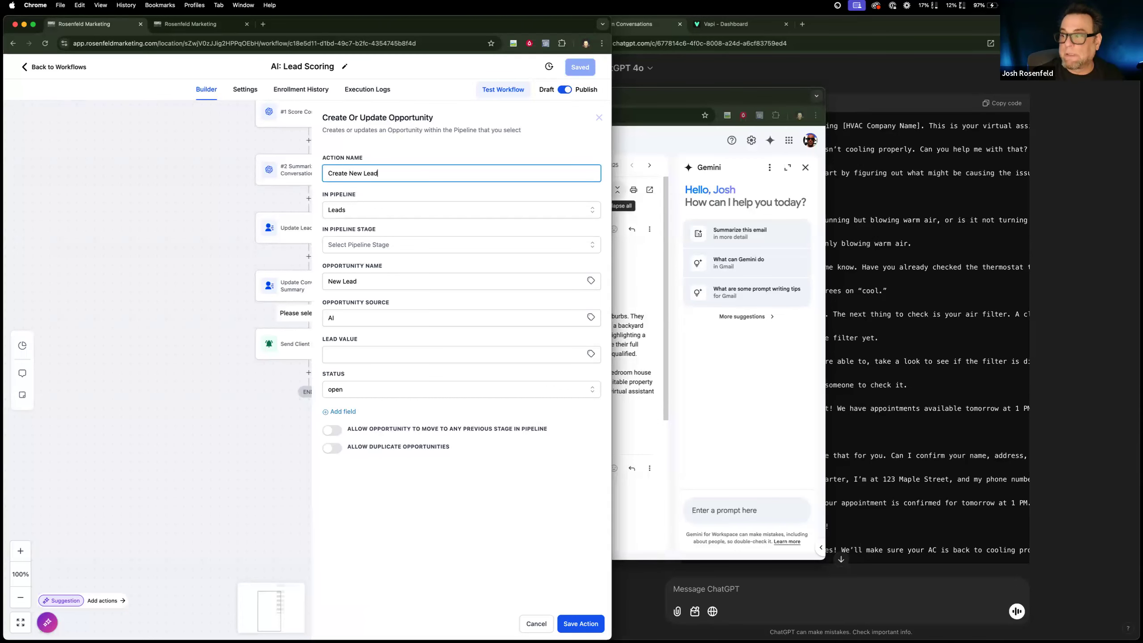
click(585, 623)
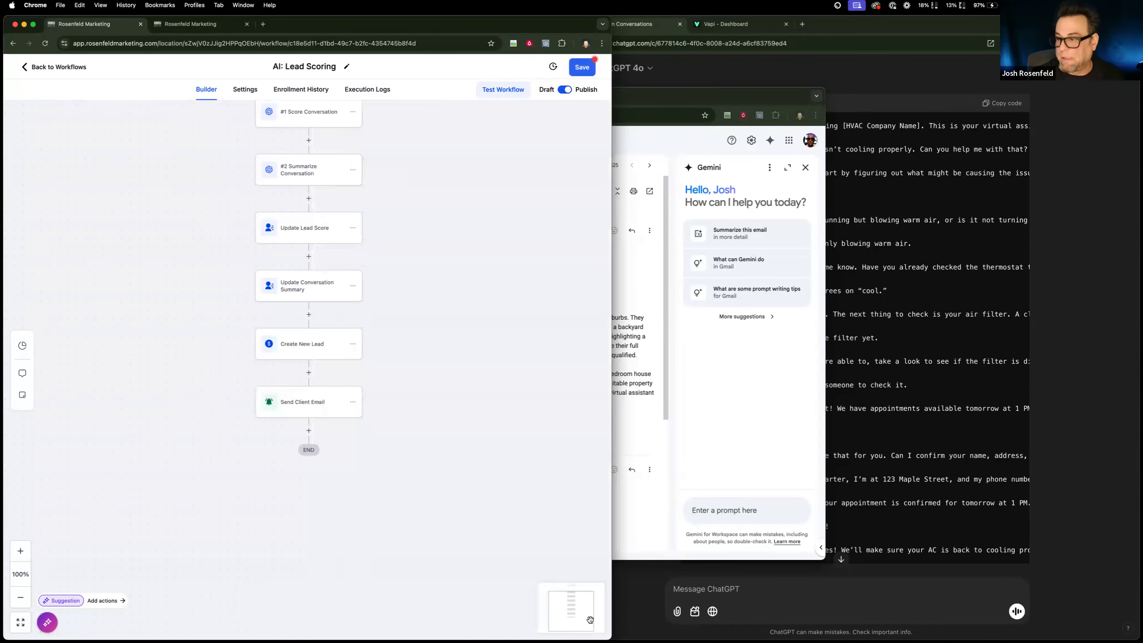
Move the Create New Lead action to the start of the workflow, directly before #1 Score Conversation.
click(353, 344)
click(393, 397)
click(440, 366)
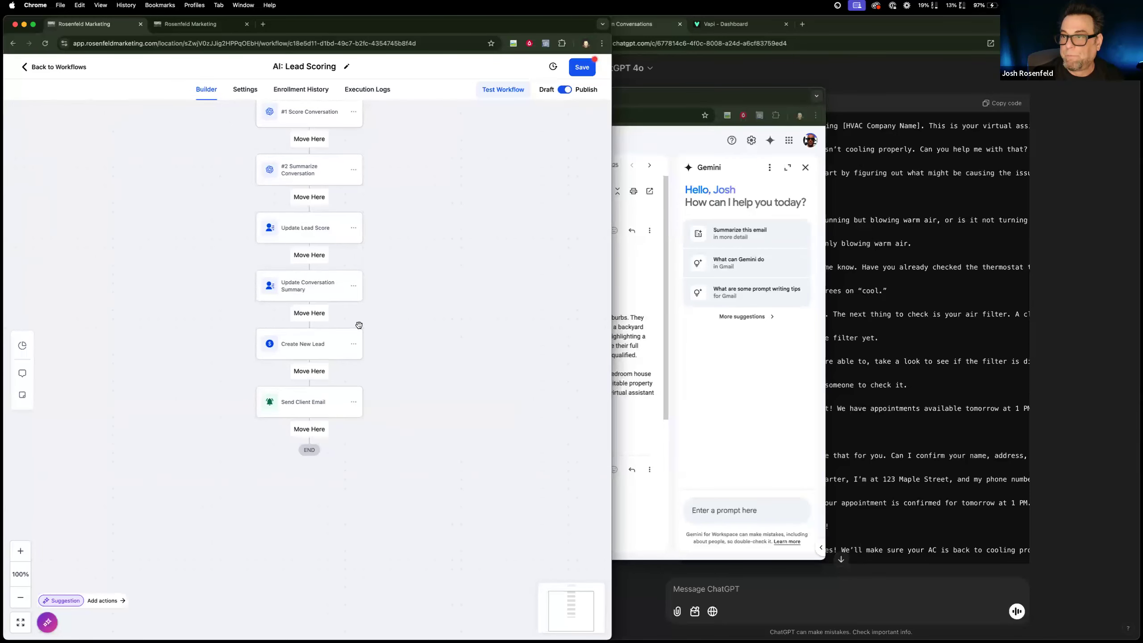
click(325, 147)
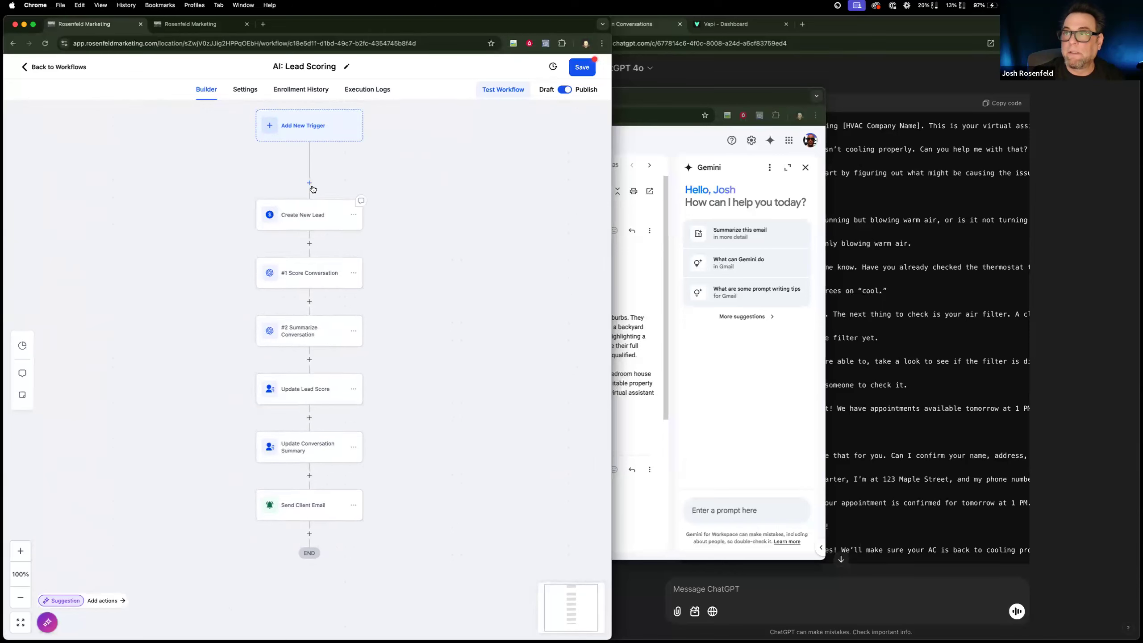
Add an If / Else condition after Send Client Email at the end of the workflow.
click(189, 23)
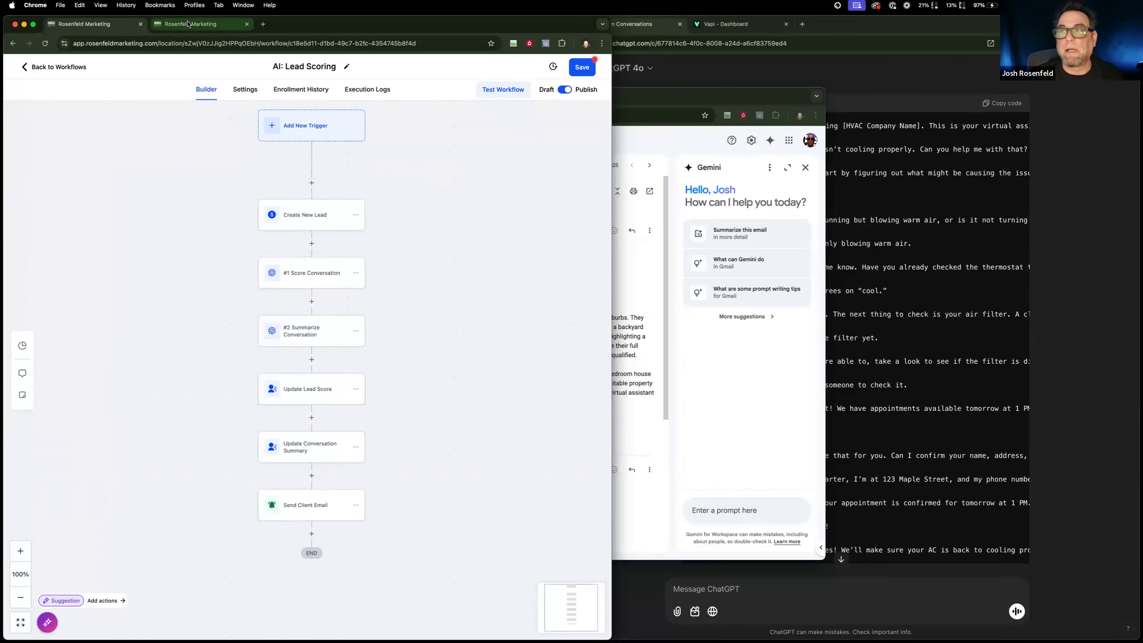
click(111, 24)
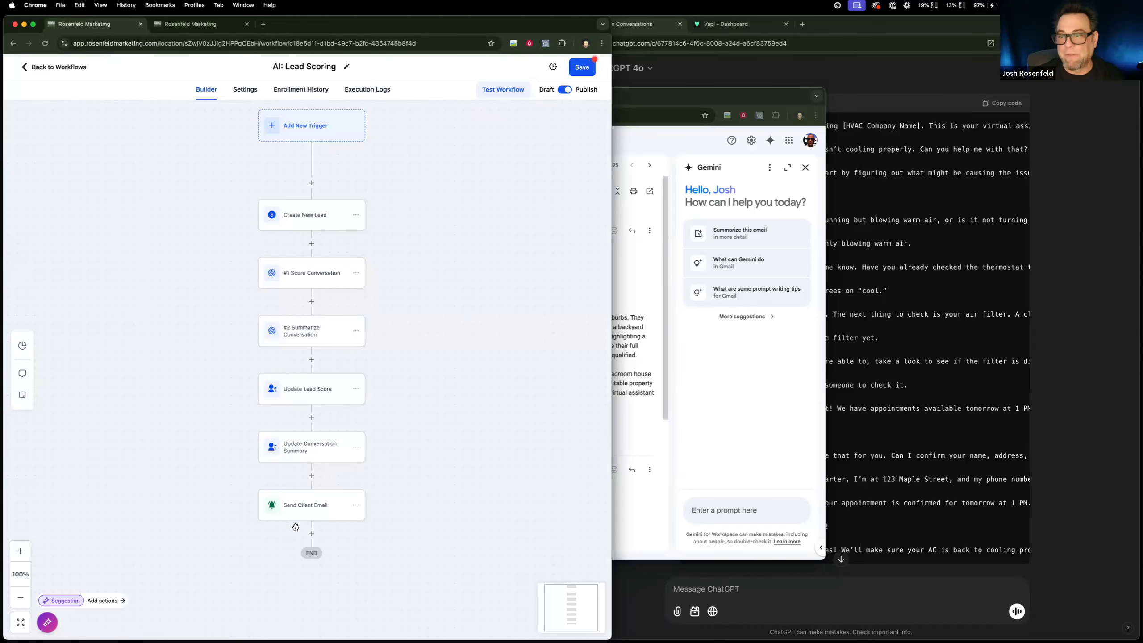
scroll(295, 526, down, 2)
scroll(295, 526, down, 2)
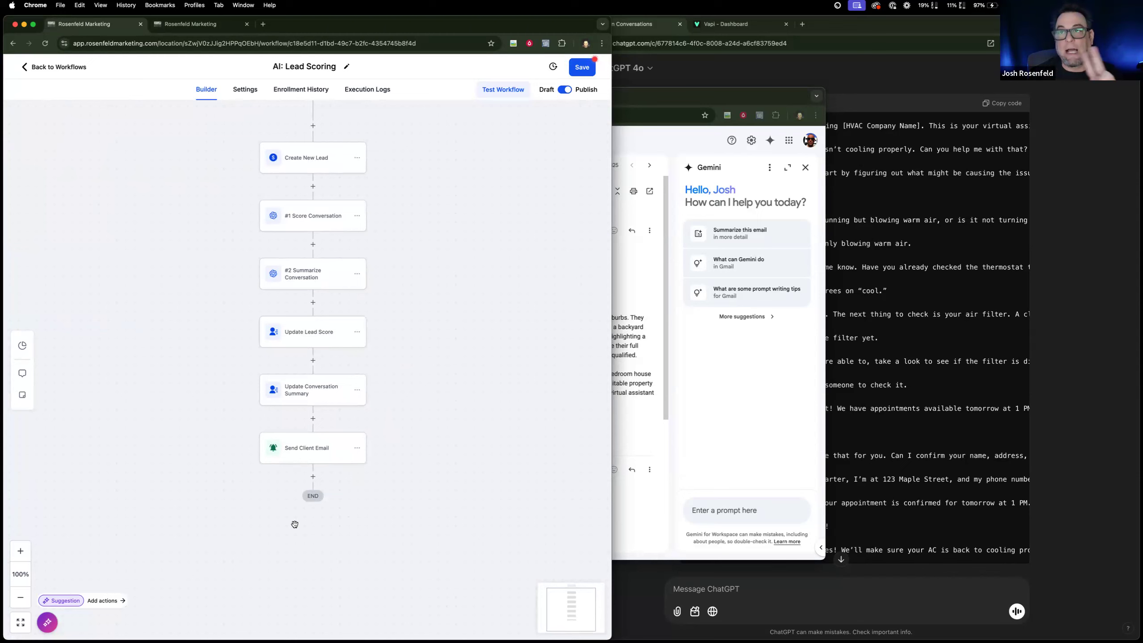
click(313, 477)
text(if)
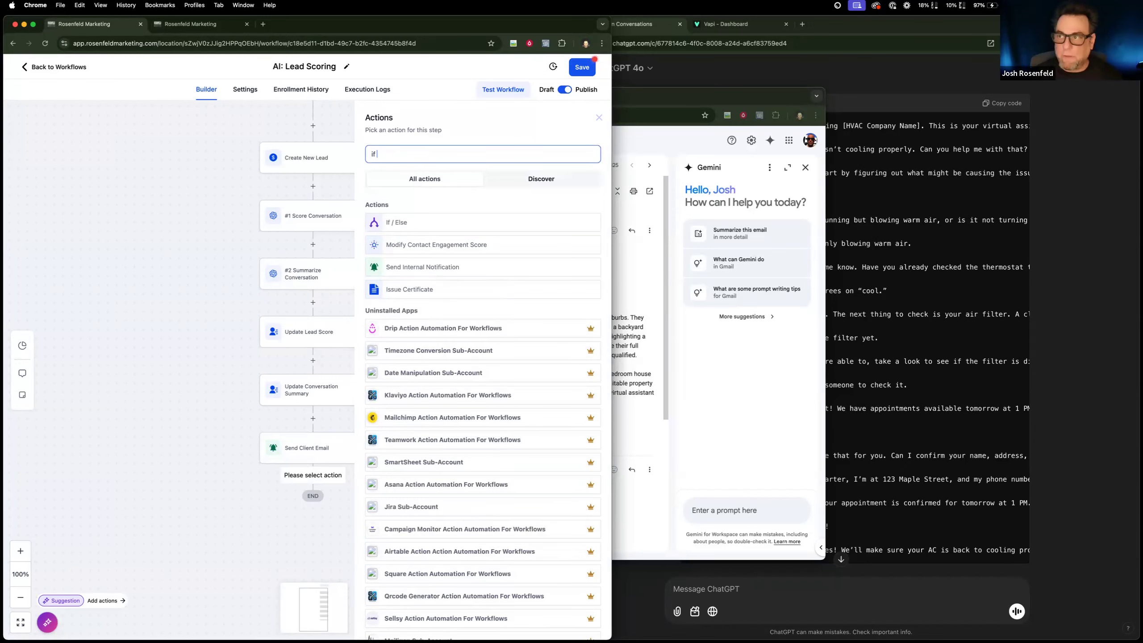
click(409, 221)
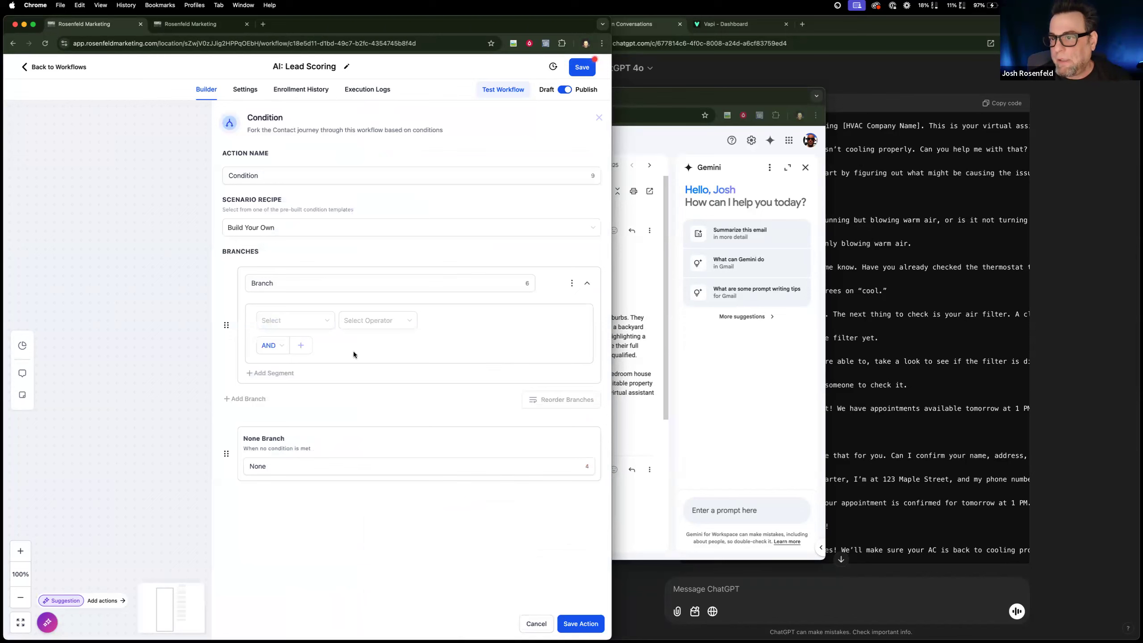
Open the test contact's record in Contacts and examine the full text of its AI: Lead Score field.
click(189, 28)
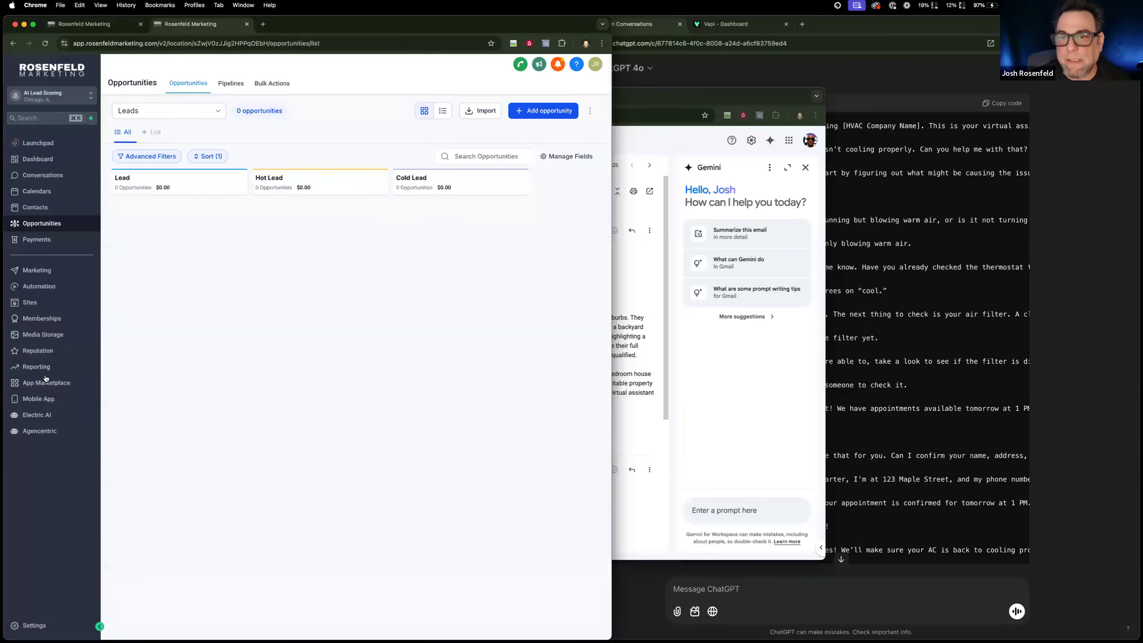
click(36, 207)
click(182, 228)
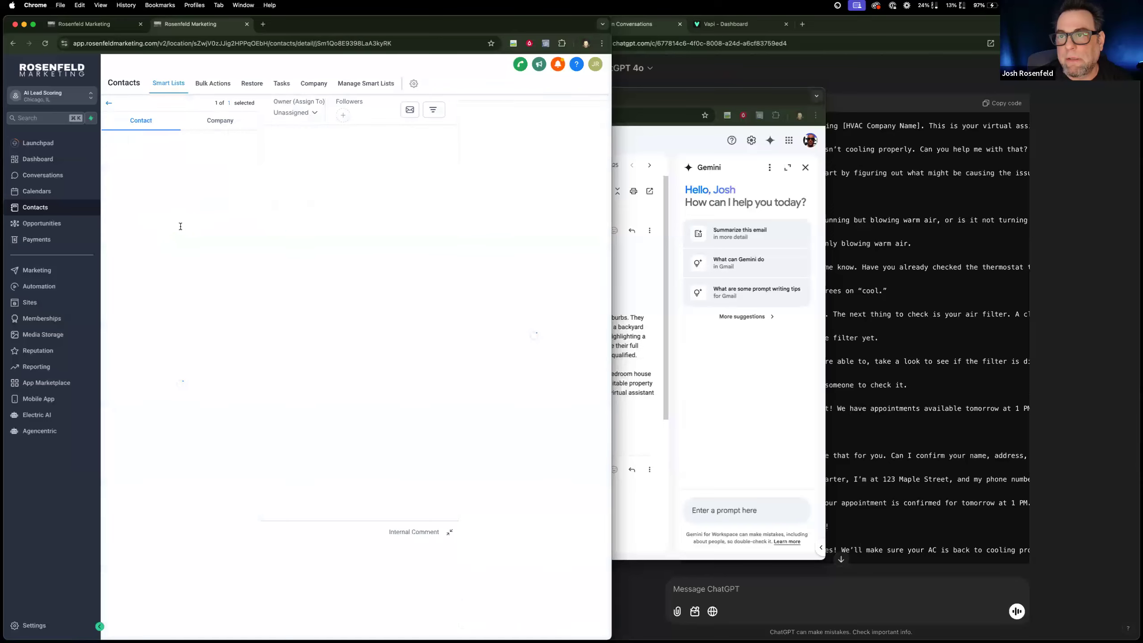
scroll(175, 361, down, 3)
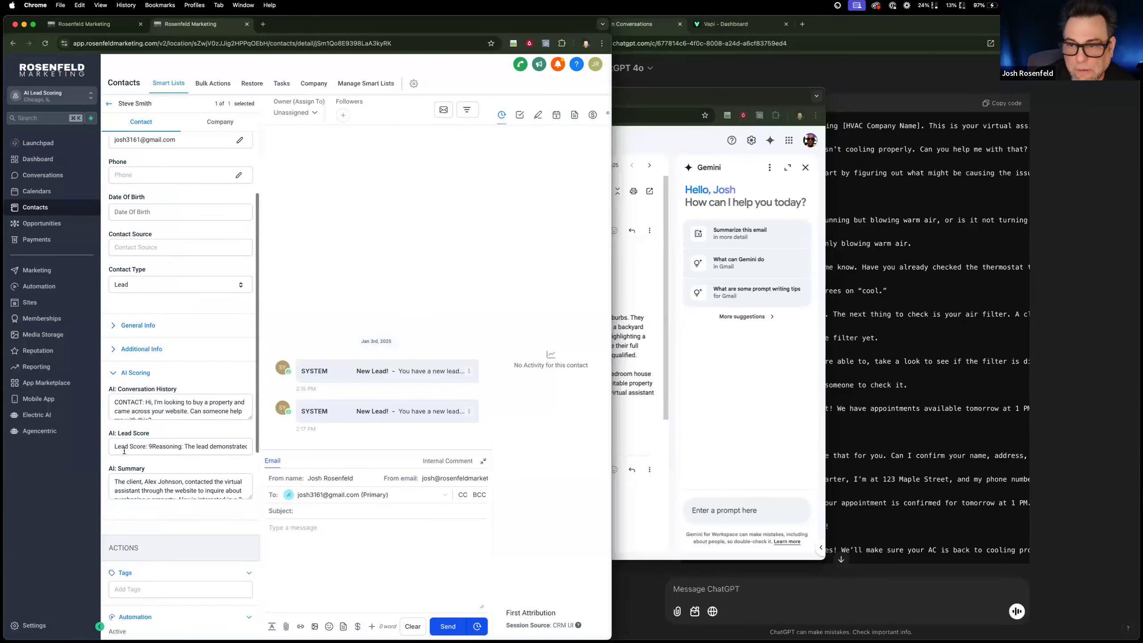
click(220, 448)
drag(221, 449, 193, 450)
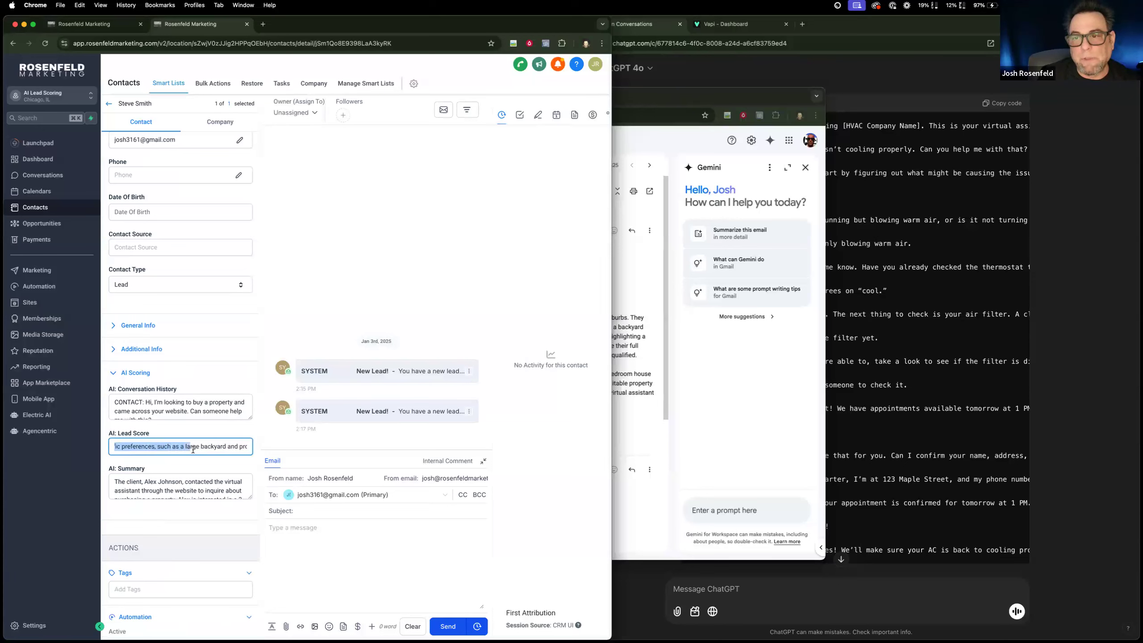
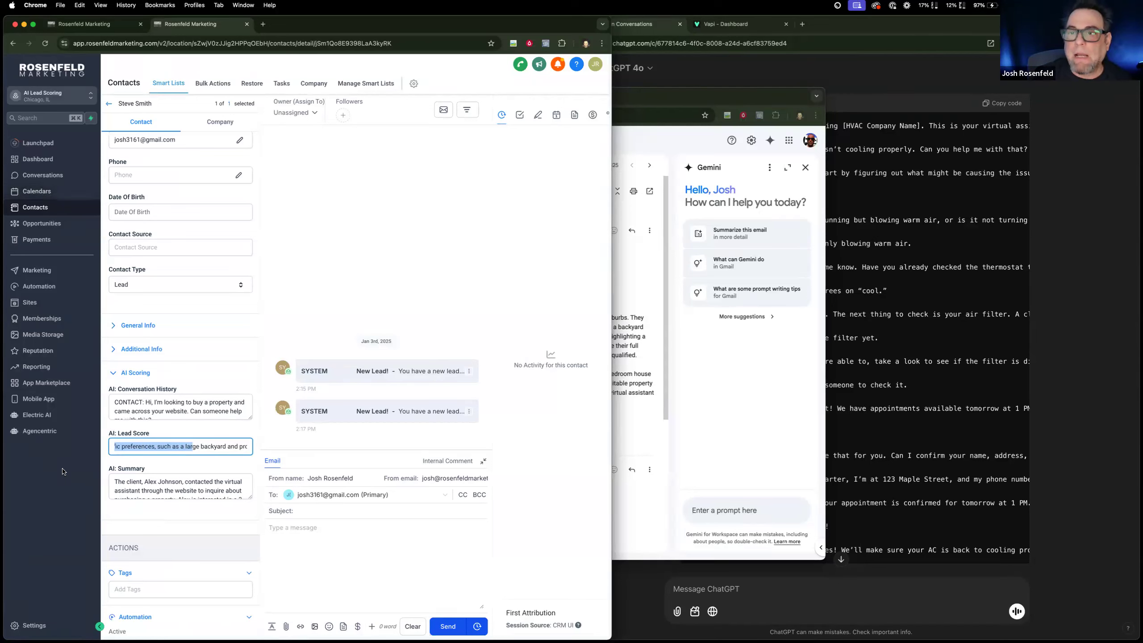
Open the AI: Lead Score contact field from the Custom Fields settings and examine its field type and editable options.
click(41, 626)
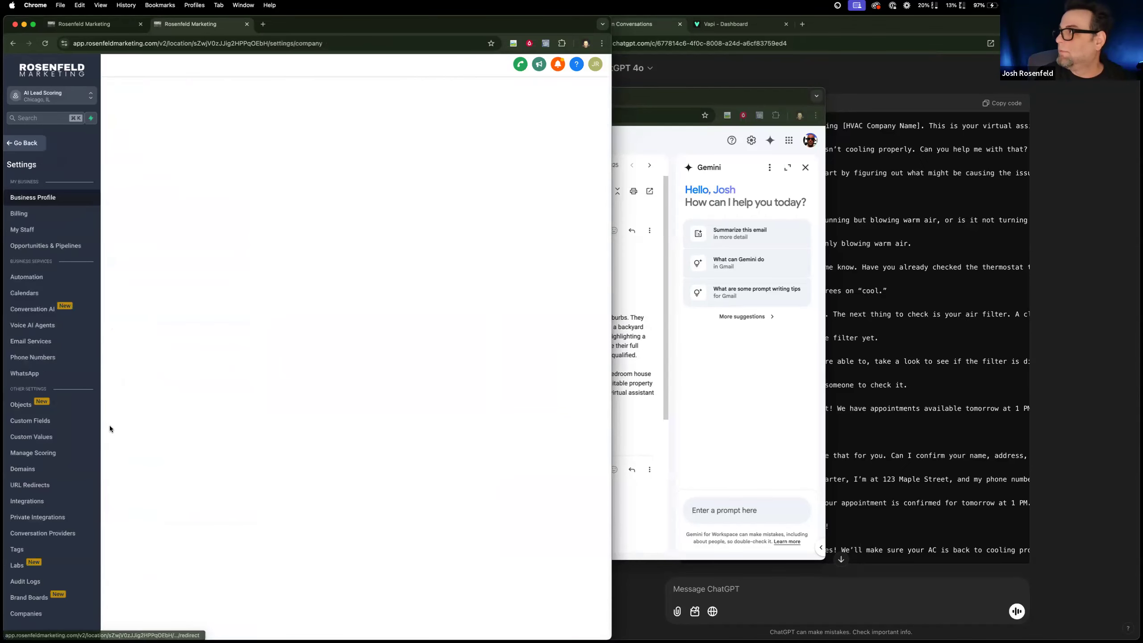
click(56, 420)
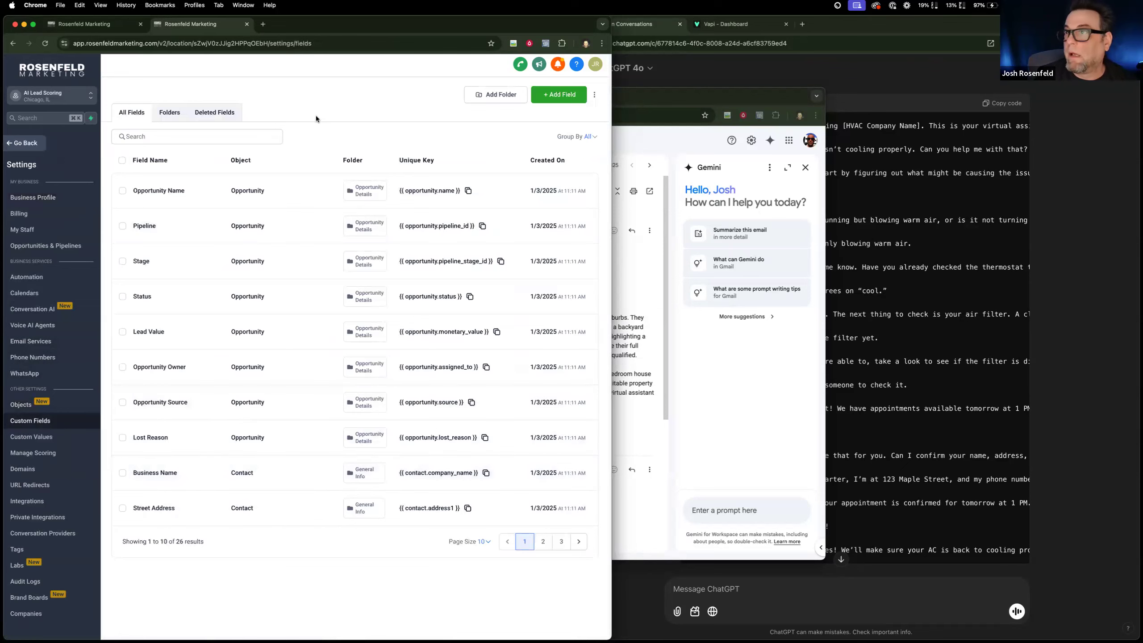
click(543, 541)
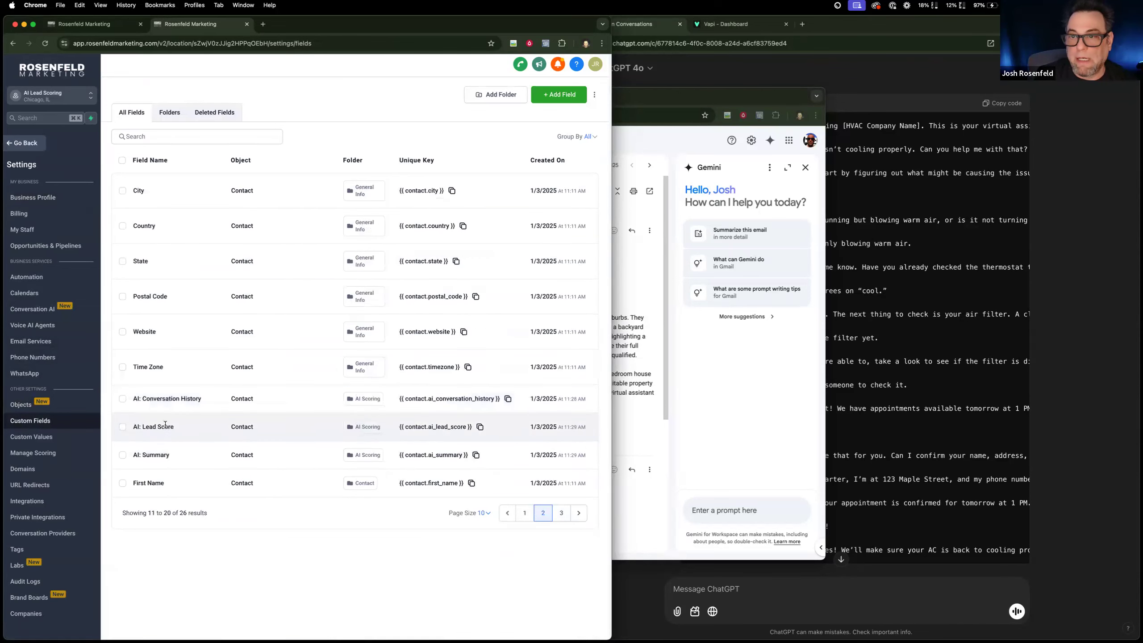
click(123, 426)
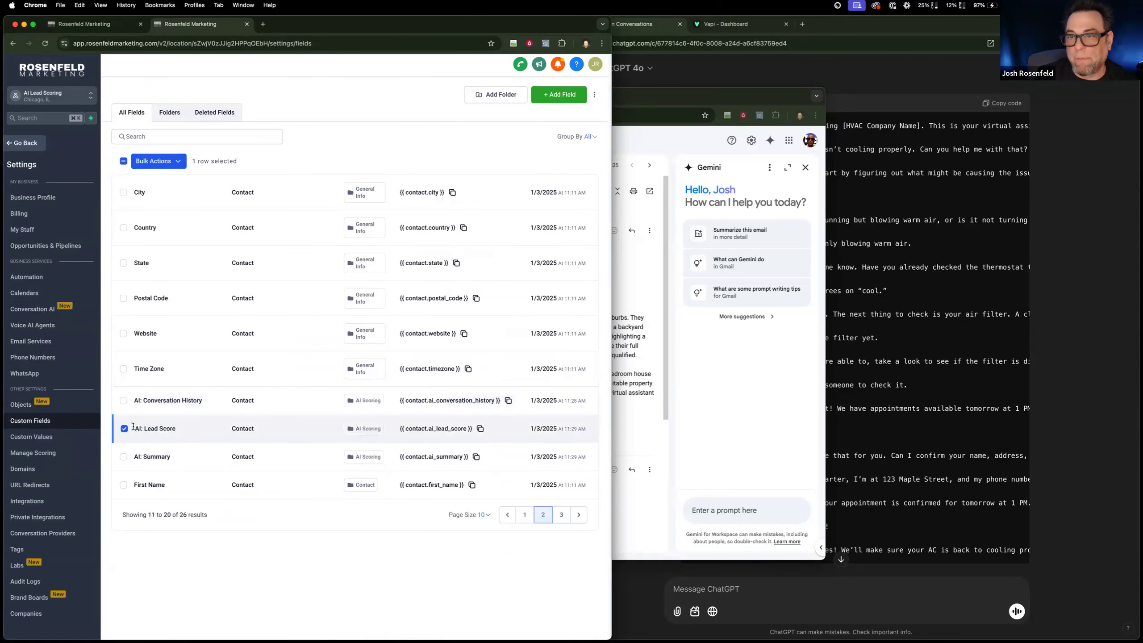
click(179, 161)
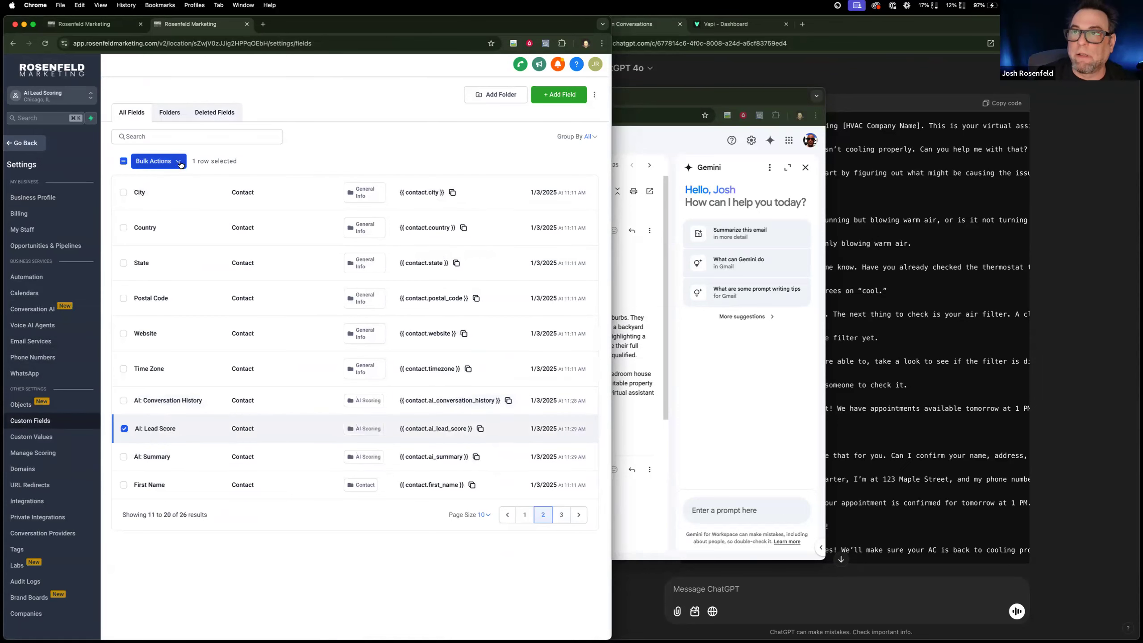
click(213, 162)
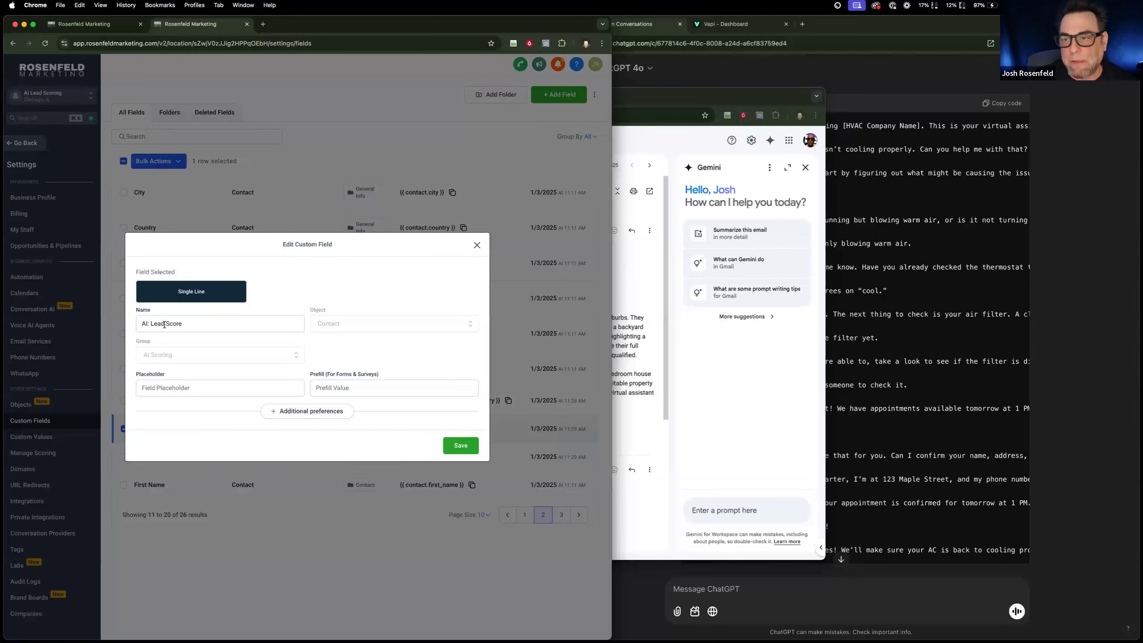
drag(151, 323, 311, 332)
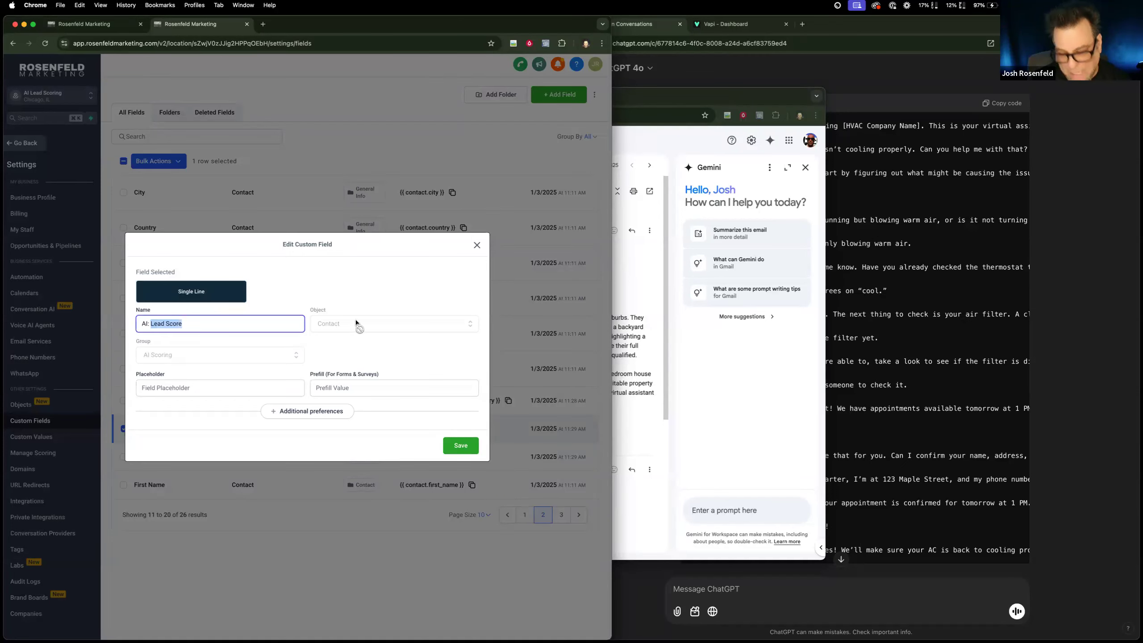
click(469, 250)
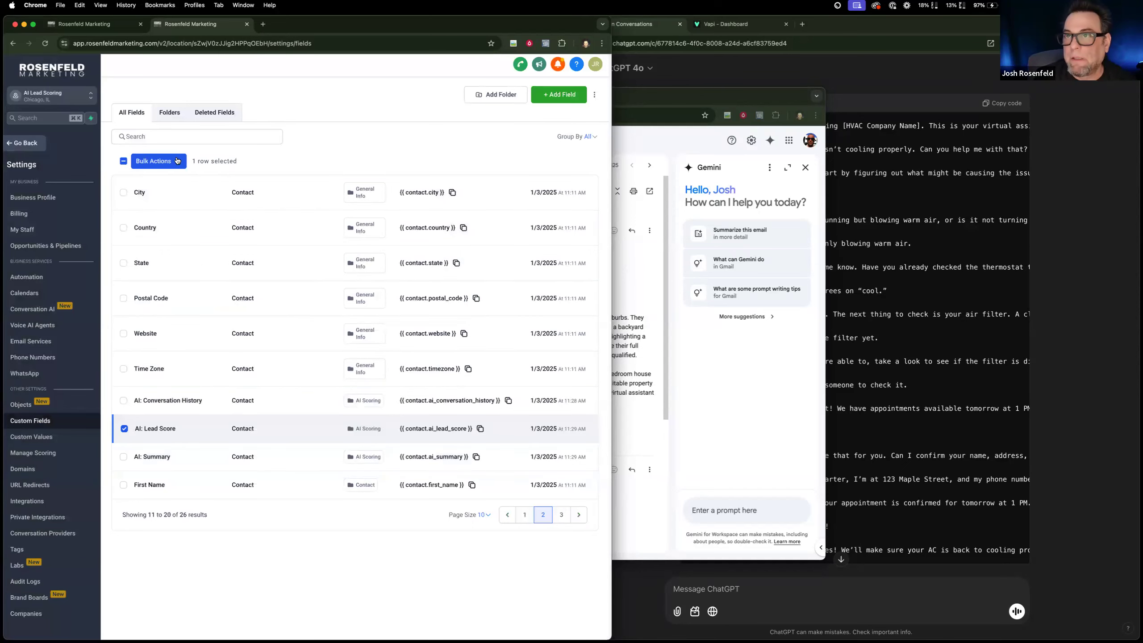
Delete the single-line AI: Lead Score custom field.
click(157, 161)
click(205, 182)
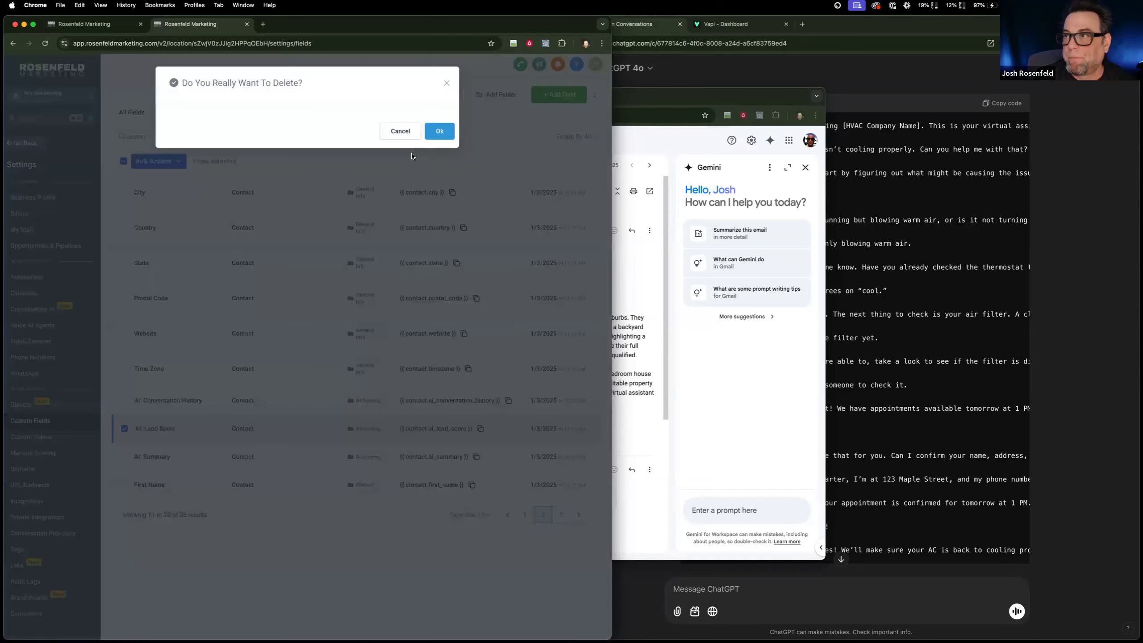
click(439, 130)
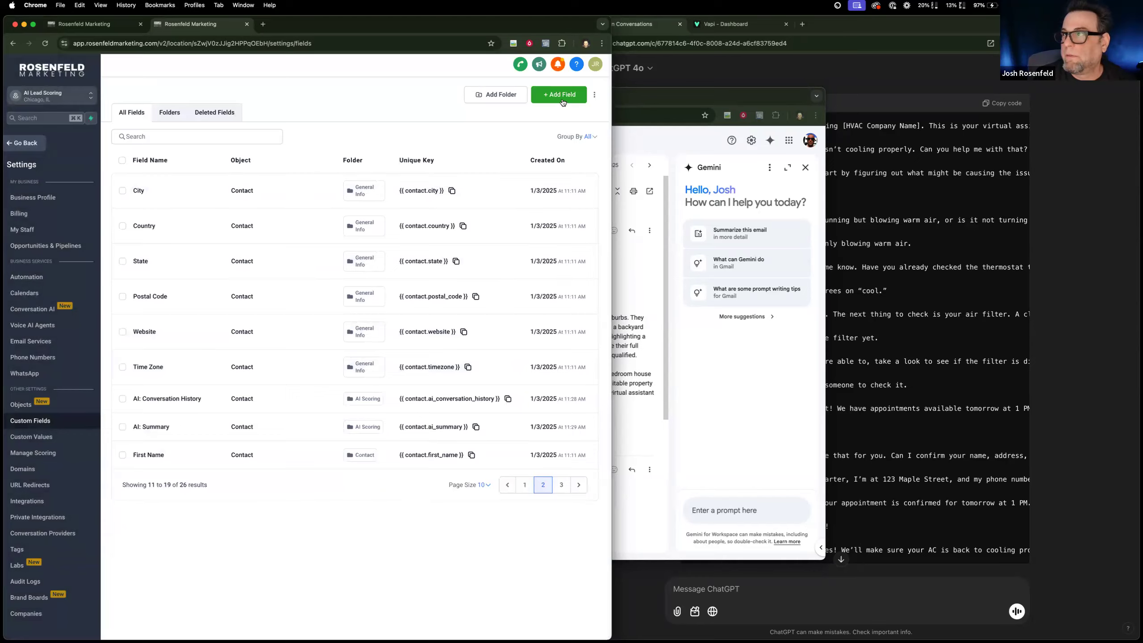
Create a Number custom field named AI: Lead Score for the Contact object in the AI Scoring group.
click(563, 103)
click(161, 311)
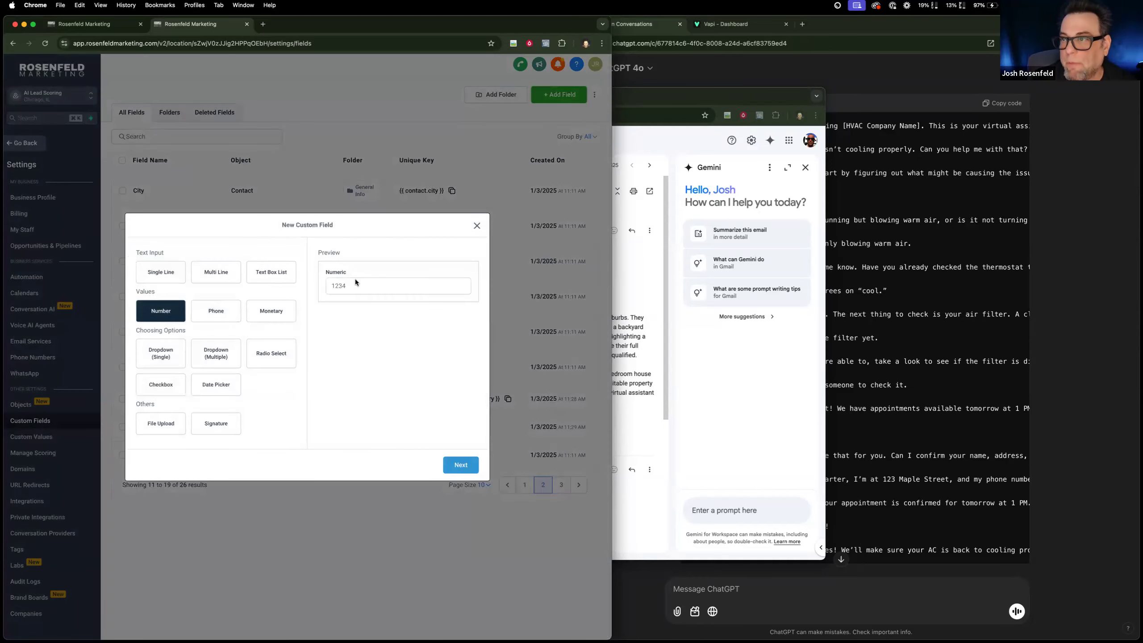
click(456, 463)
click(204, 318)
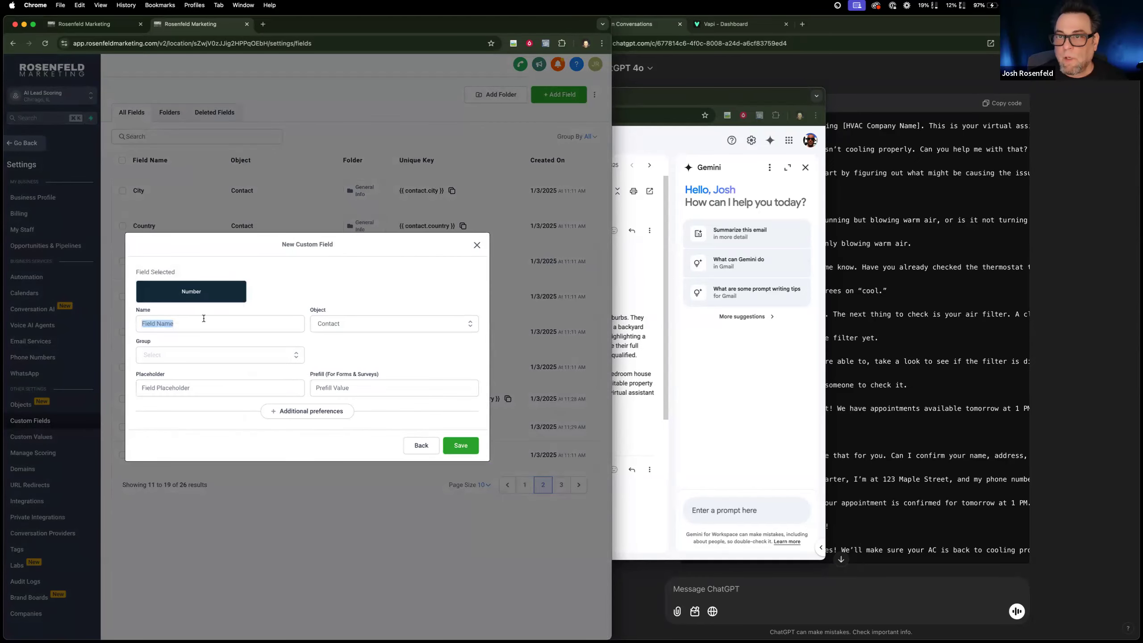
scroll(204, 318, down, 1)
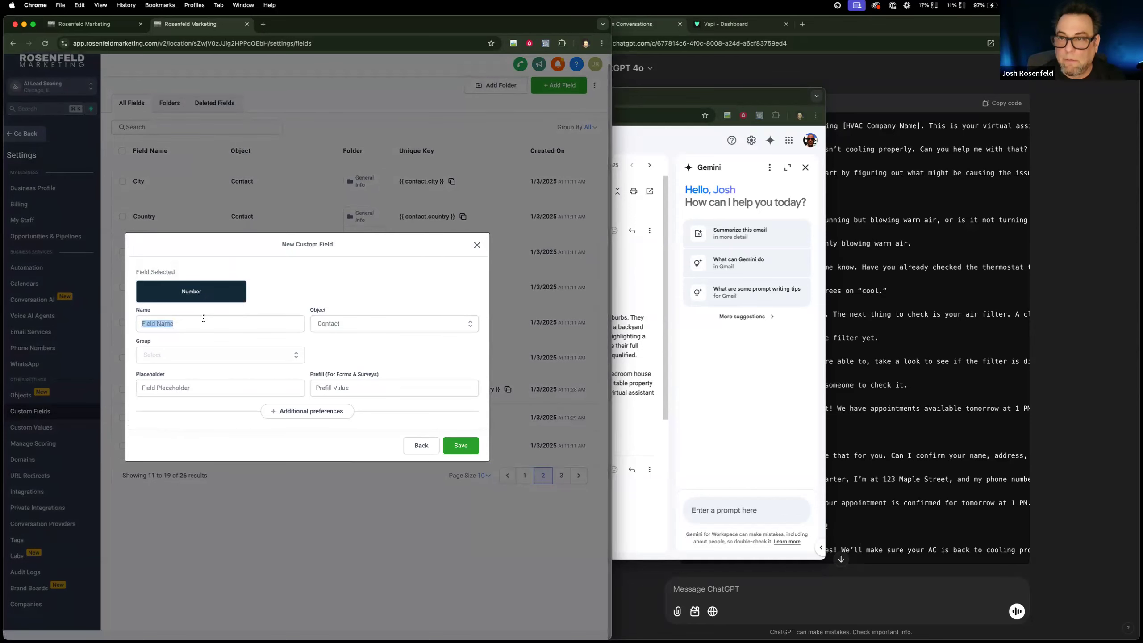
click(204, 318)
text(AI: Lead Score)
click(212, 355)
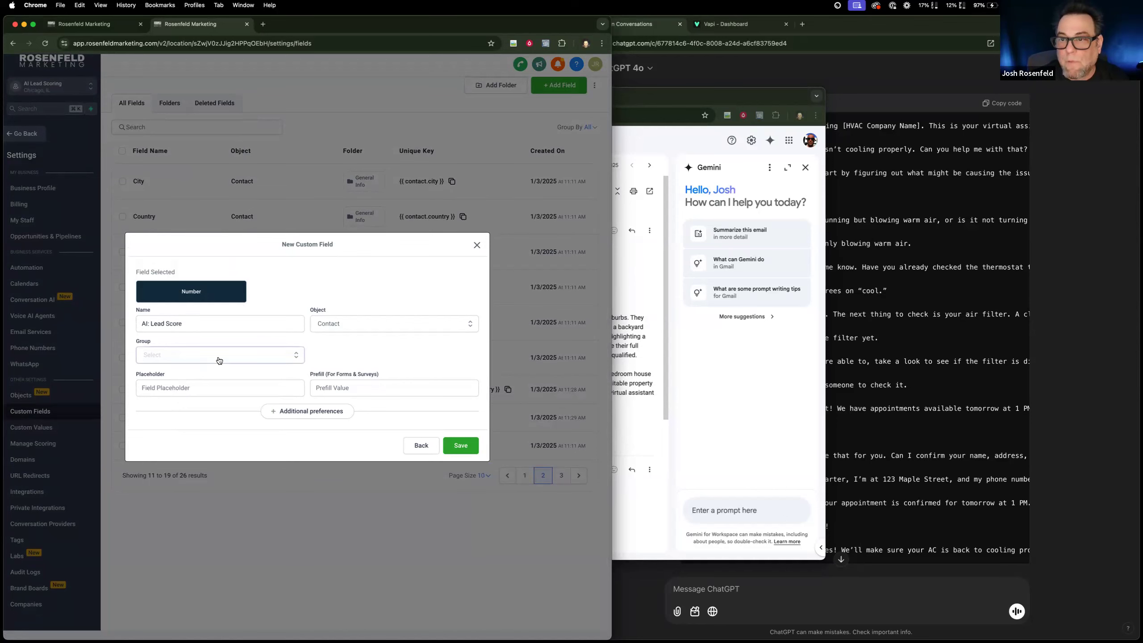
click(193, 422)
click(461, 445)
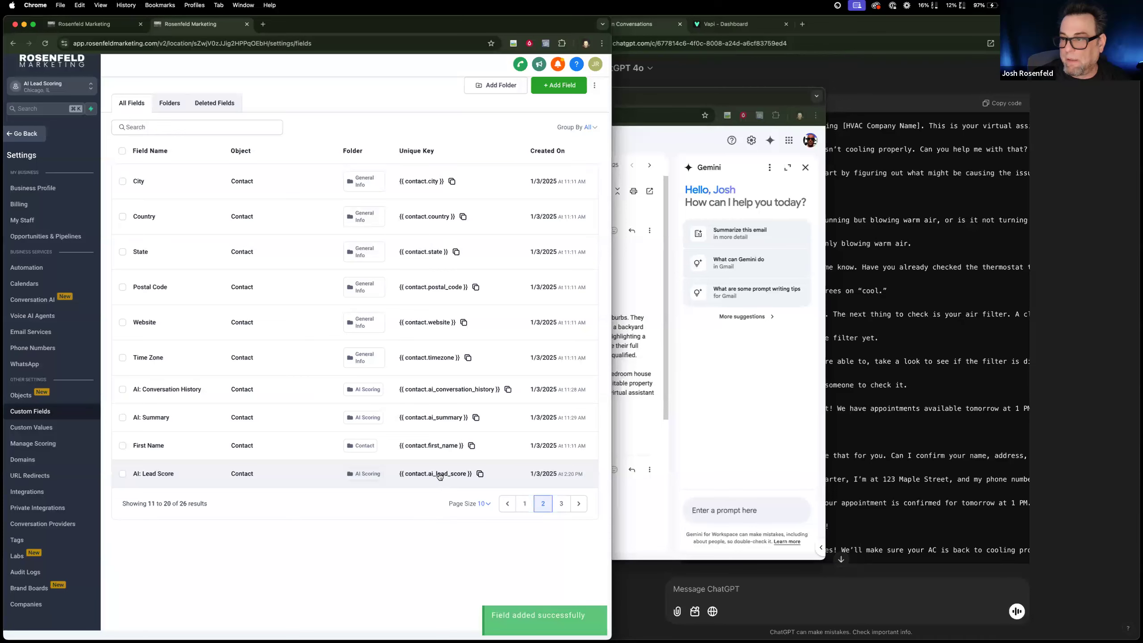
Return to the AI: Lead Scoring workflow, discard the unfinished condition, save the workflow and reload it.
click(91, 24)
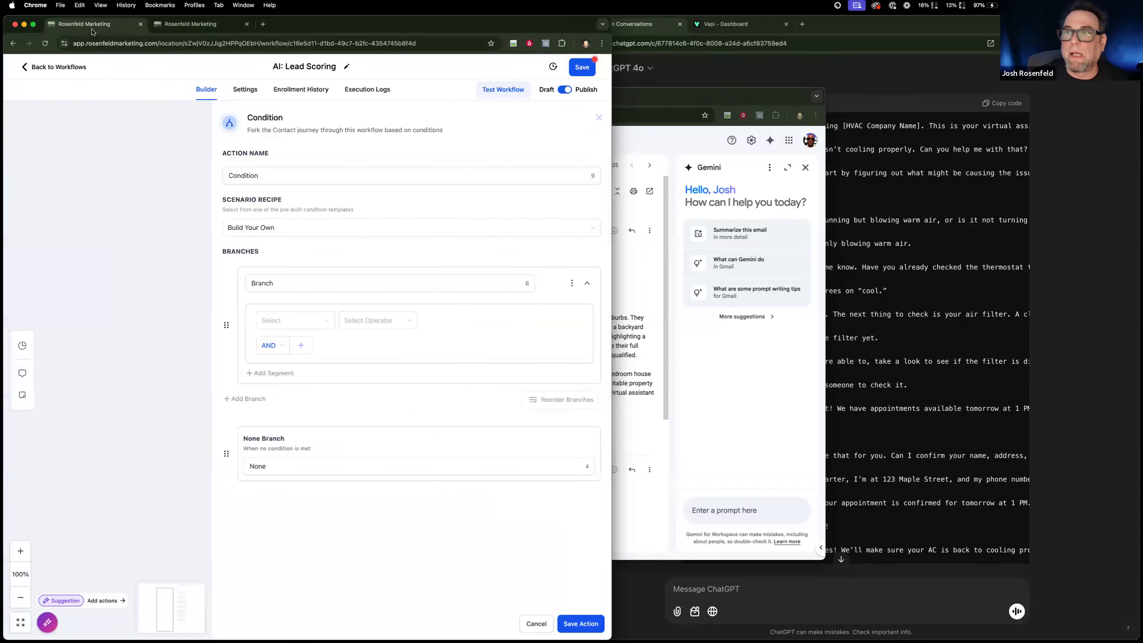
click(537, 623)
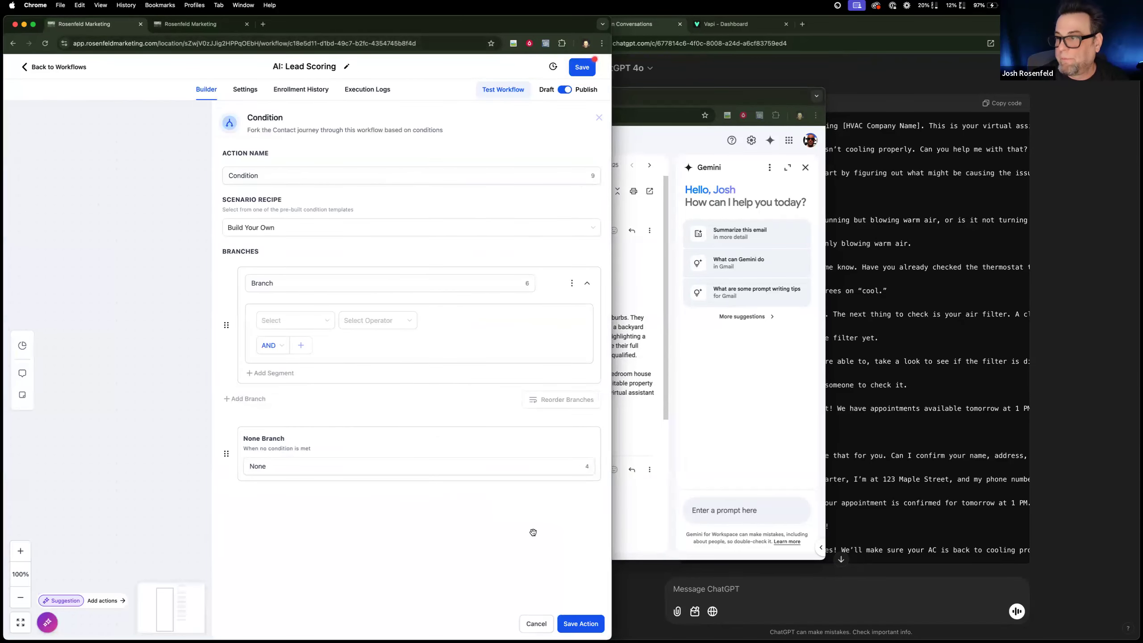
click(583, 70)
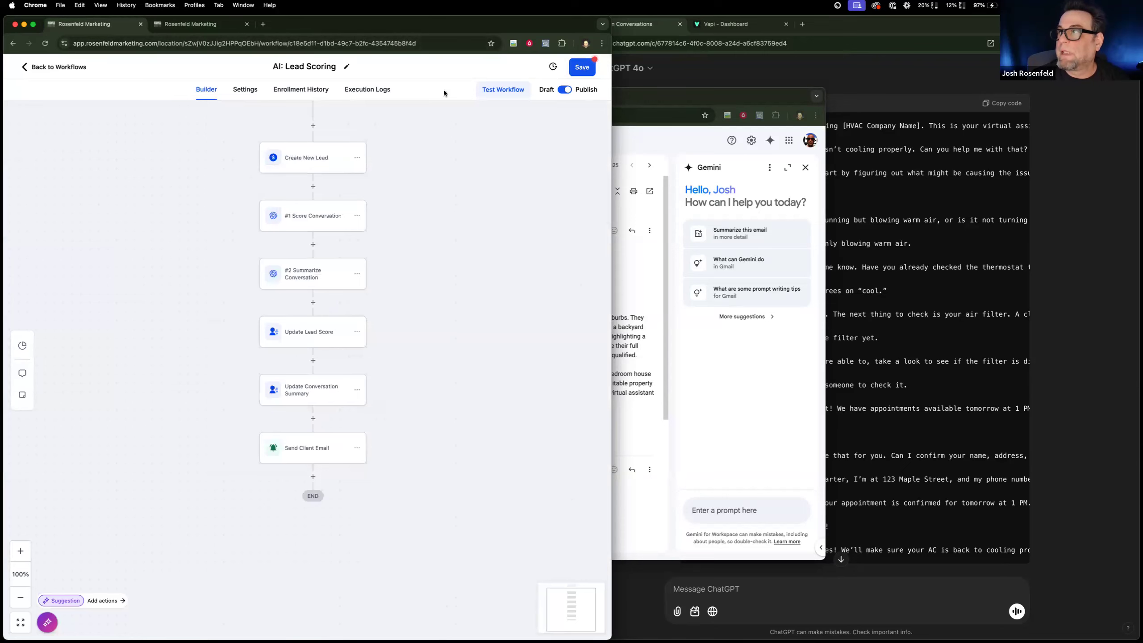
click(45, 44)
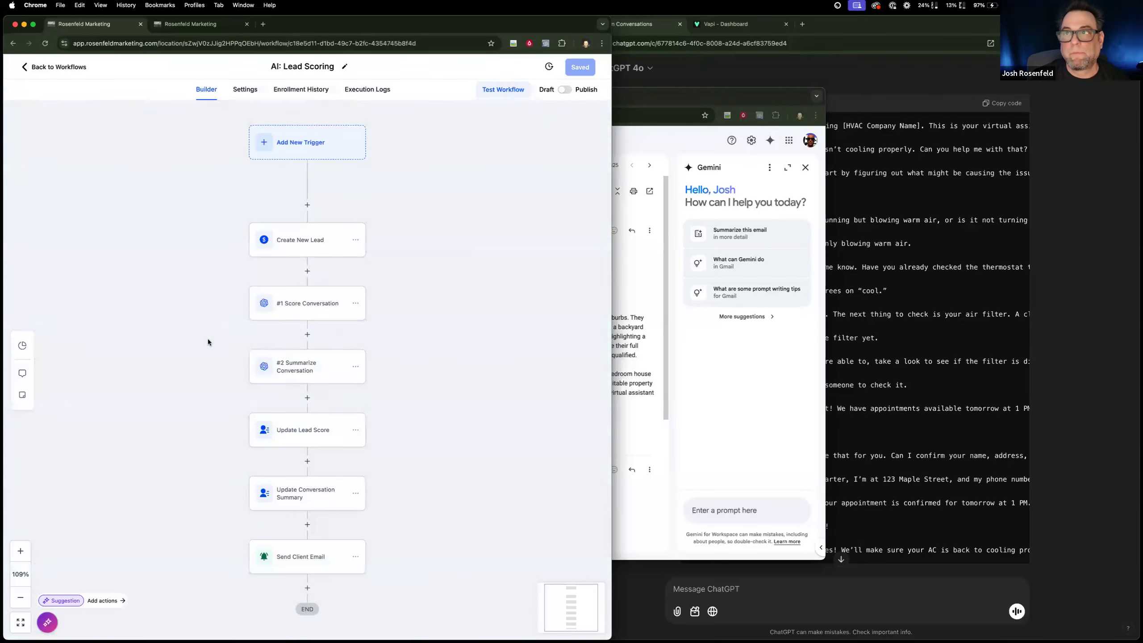
Try to point the Update Lead Score action at the new AI: Lead Score field and give it a value.
scroll(294, 345, down, 5)
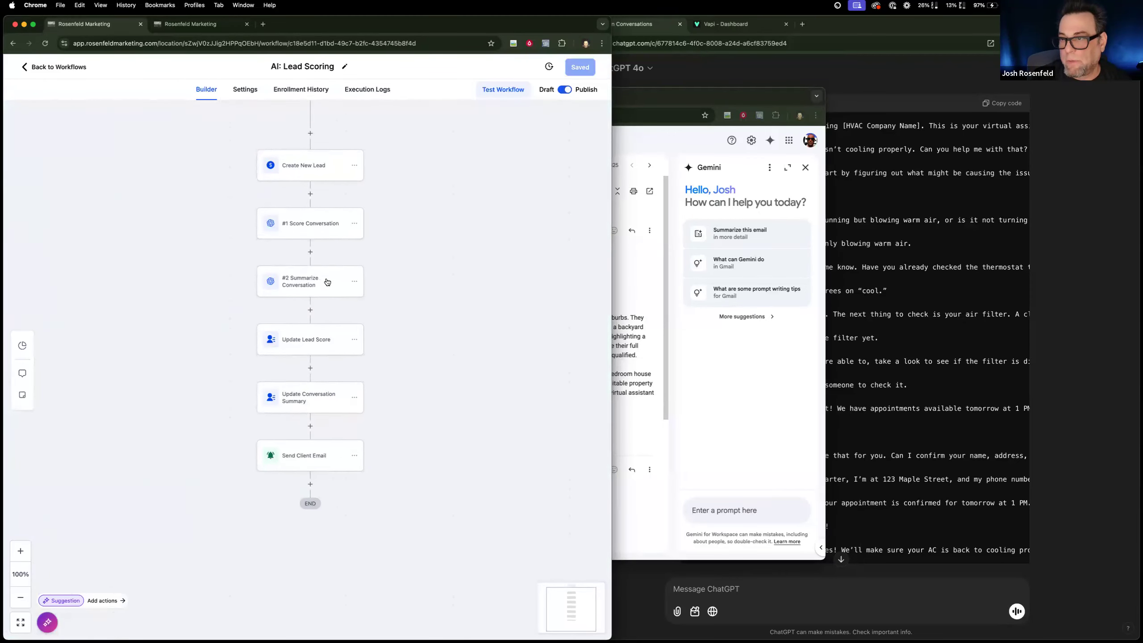
click(309, 332)
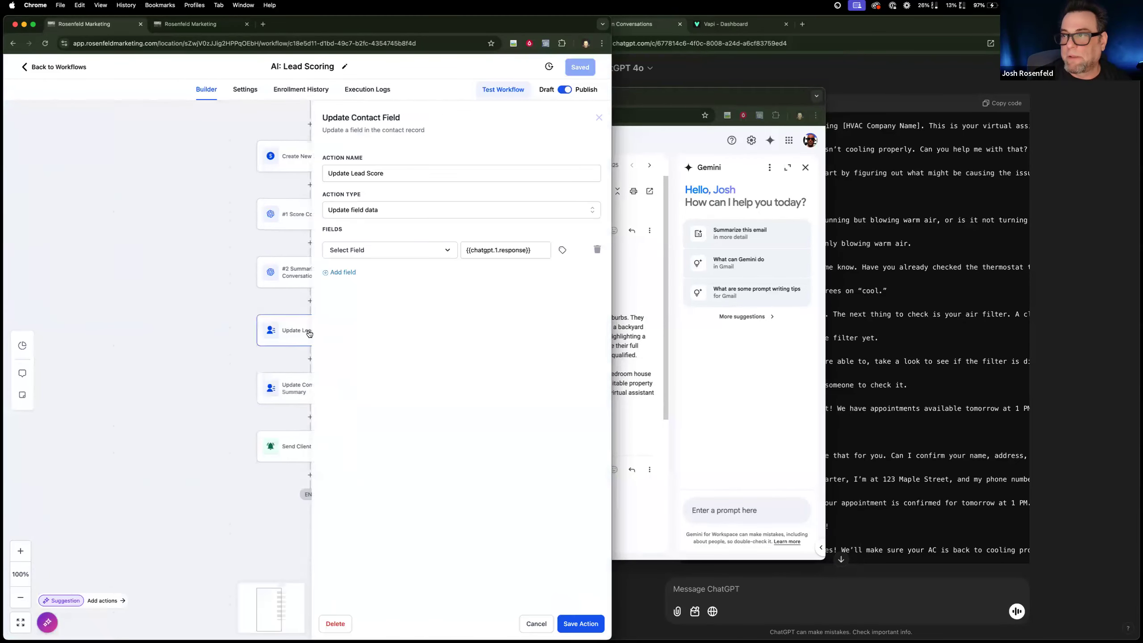
click(405, 250)
text(ai)
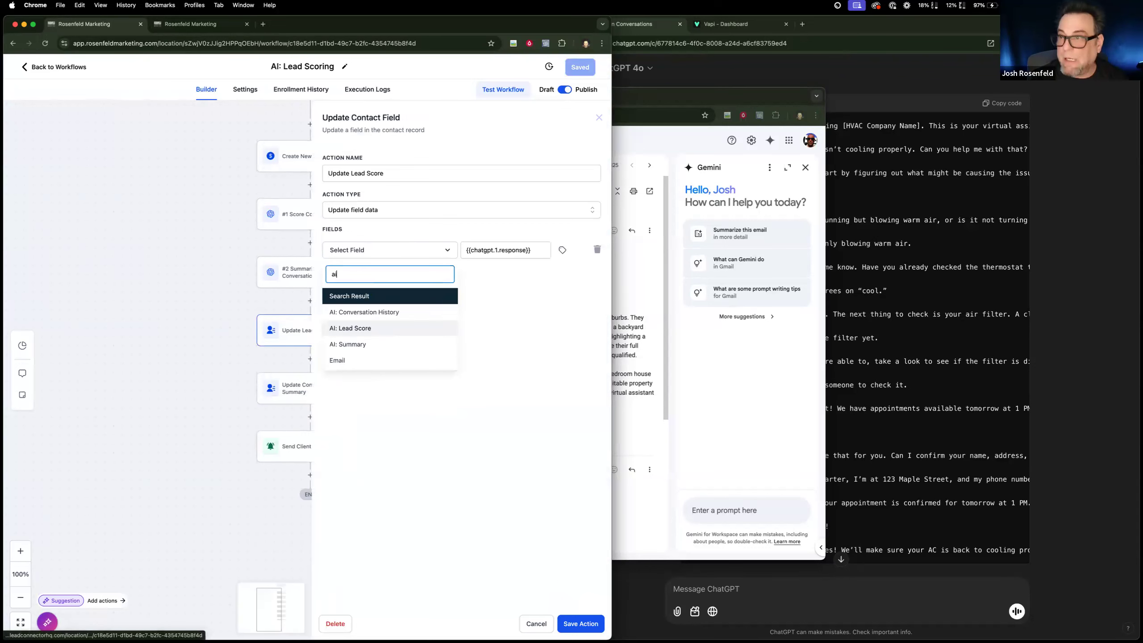
click(385, 330)
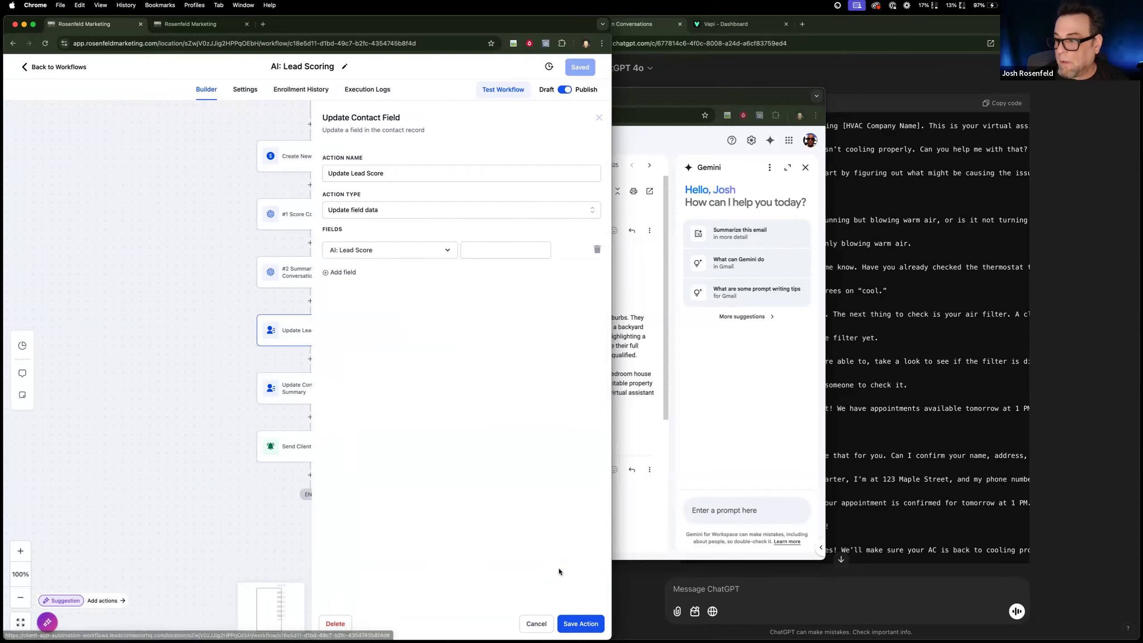
click(571, 620)
click(483, 269)
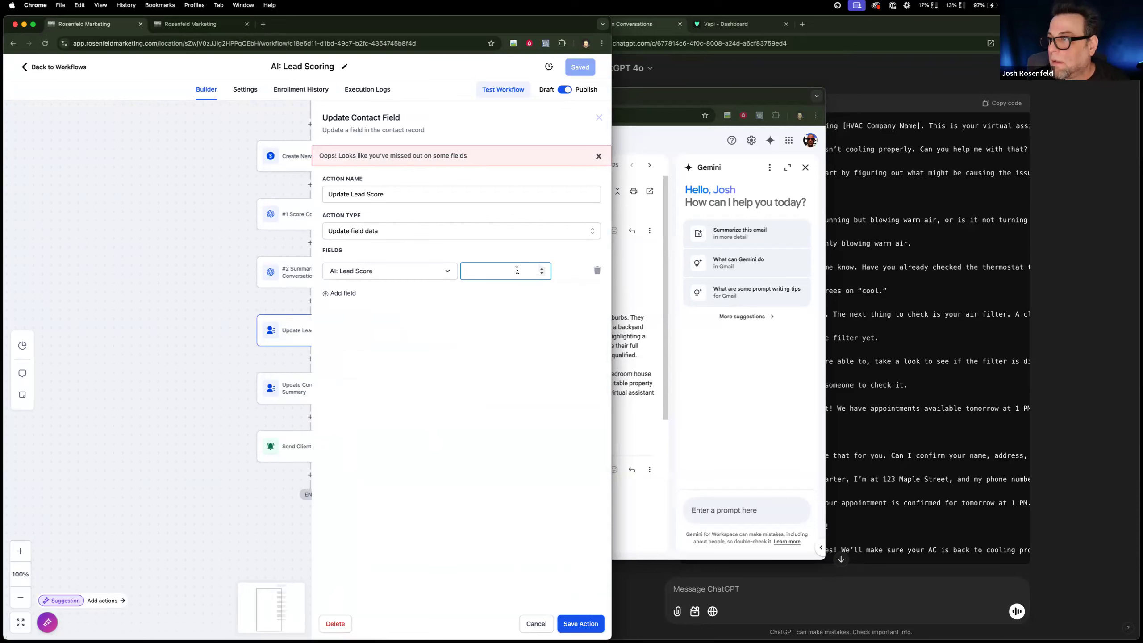
click(542, 268)
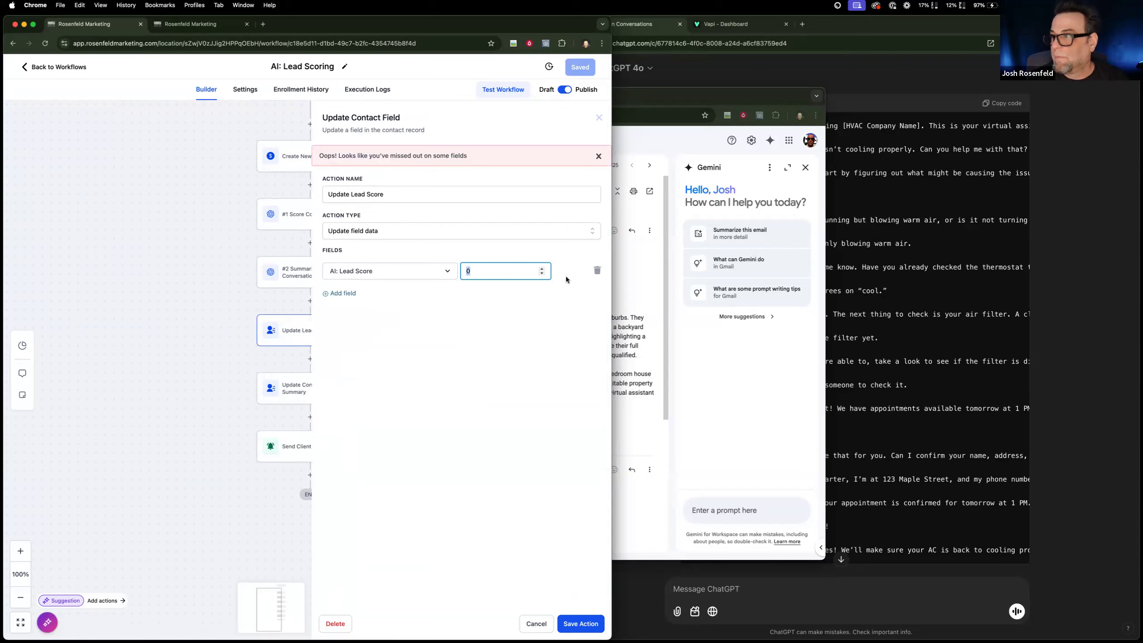
Clear the field row, try choosing AI: Lead Score again, and cancel the changes to the Update Lead Score action.
click(597, 270)
click(351, 252)
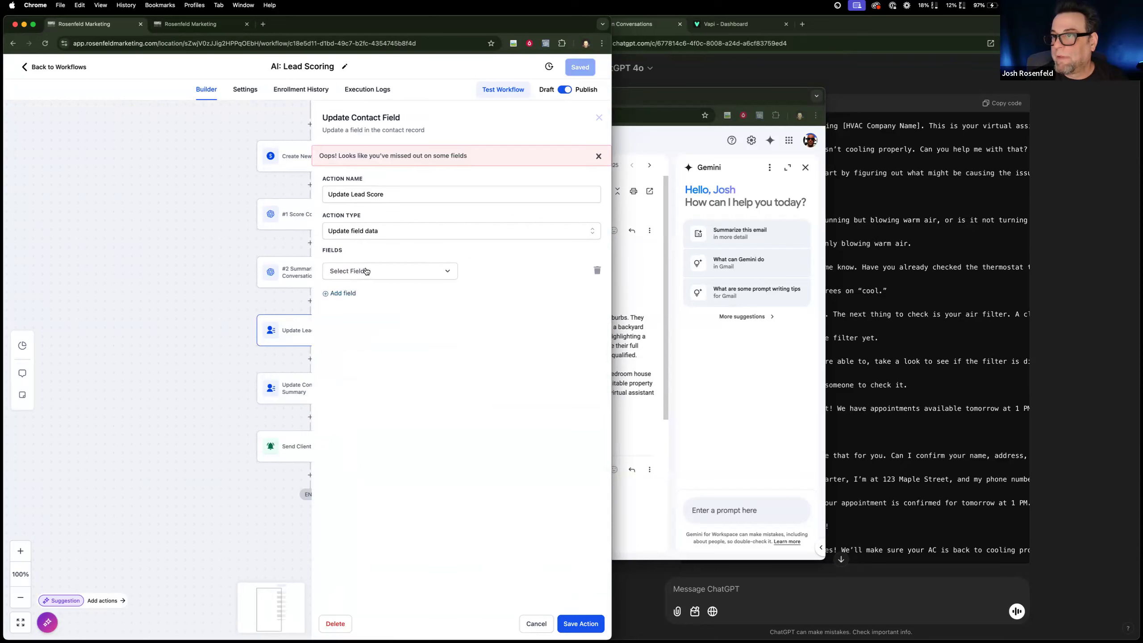
click(369, 270)
text(ai)
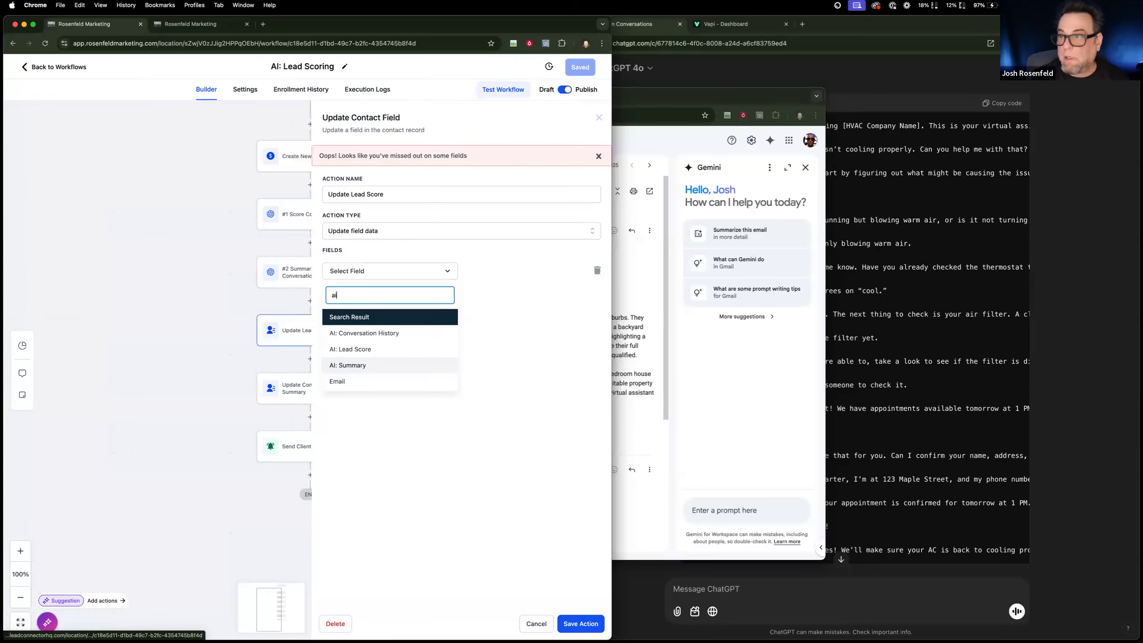
click(372, 349)
click(532, 267)
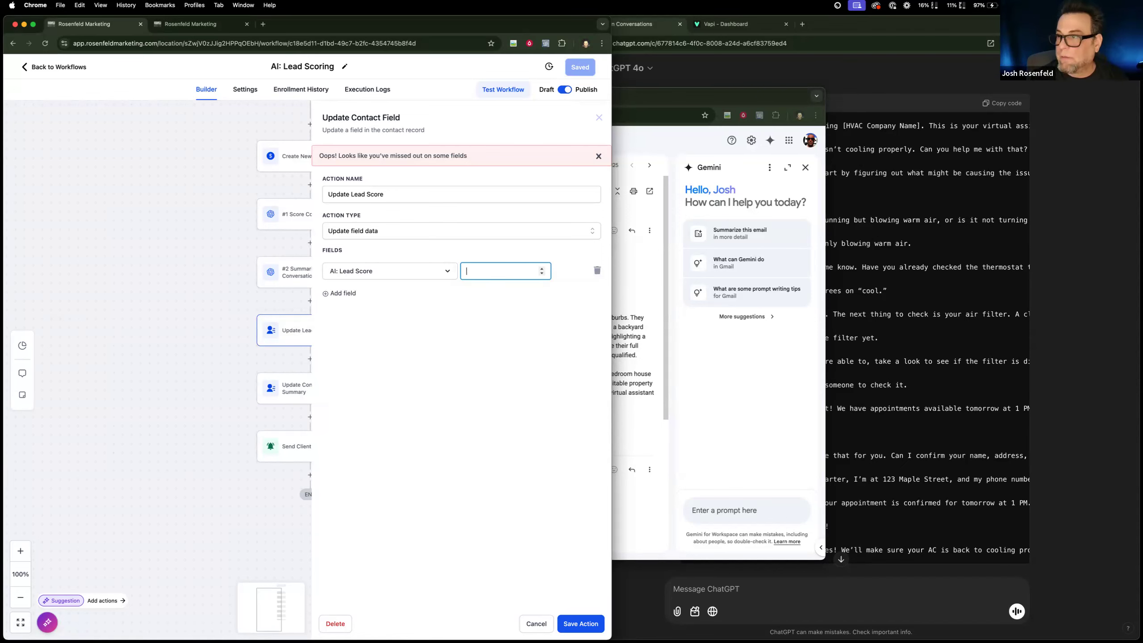
click(538, 620)
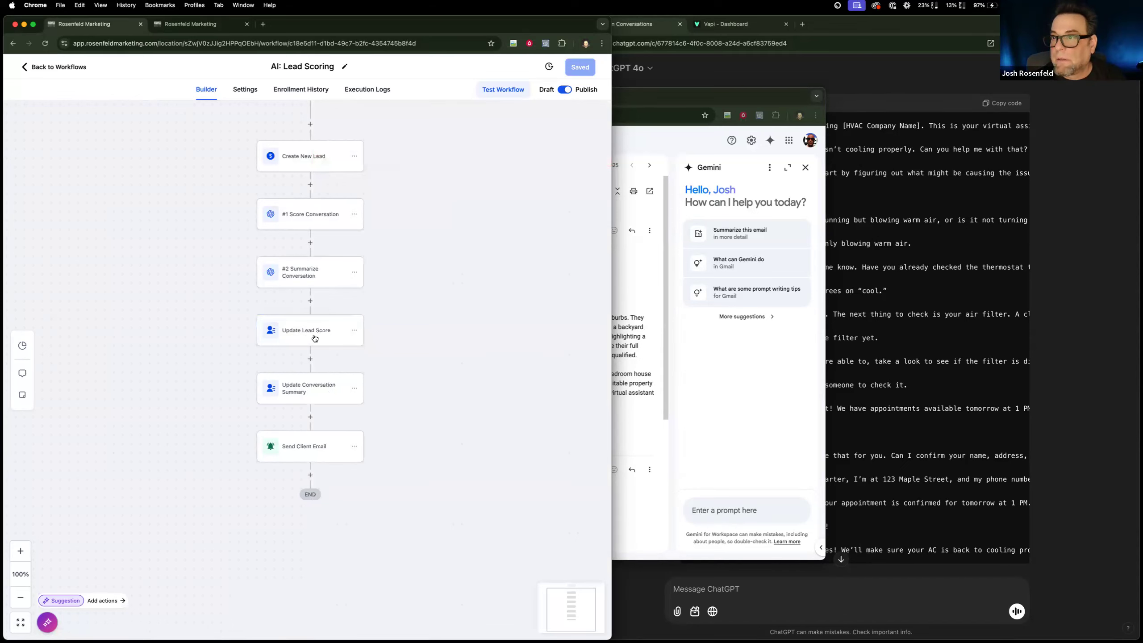
Examine the value assigned to AI: Summary in Update Conversation Summary and the settings of the #1 Score Conversation action.
click(308, 388)
drag(534, 250, 455, 250)
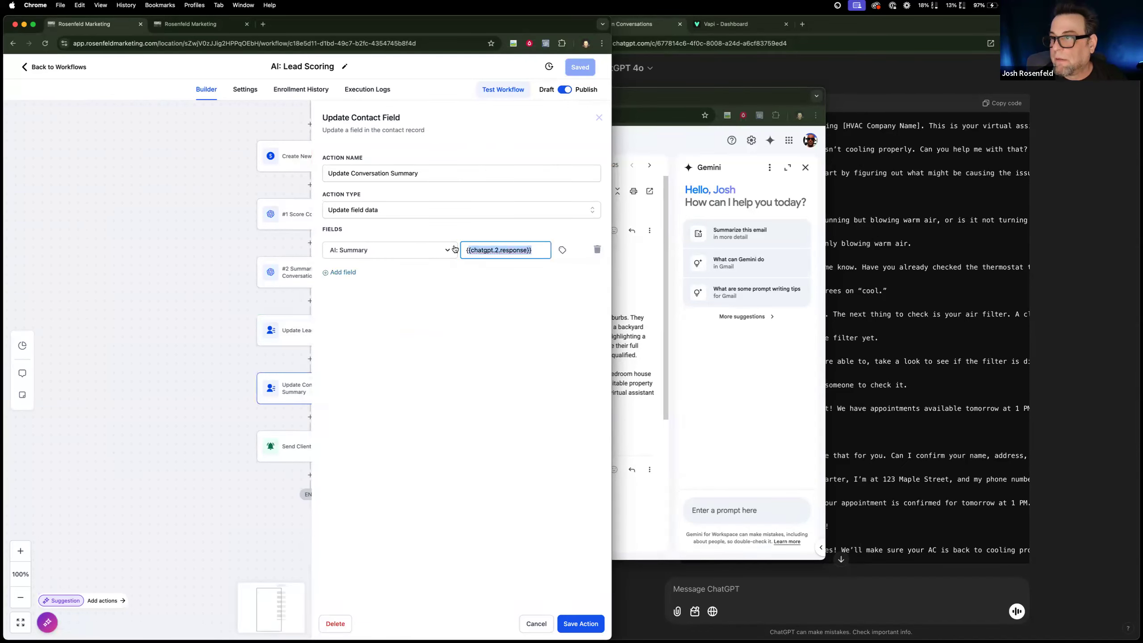
click(275, 219)
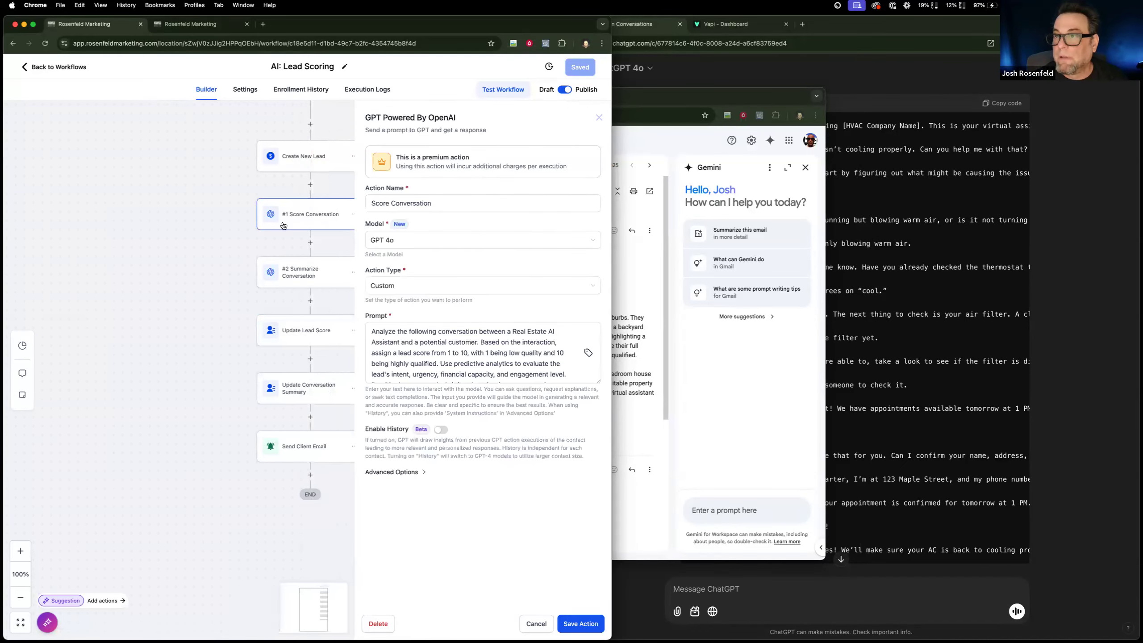
click(536, 628)
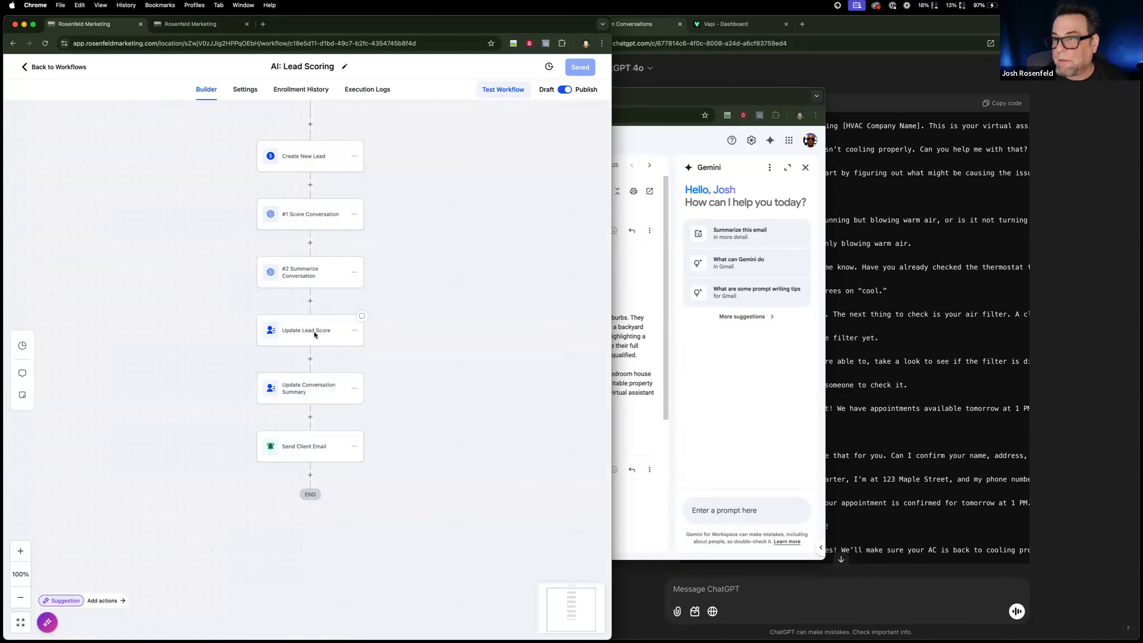
Try to assign the Update Lead Score action to the AI: Lead Score field with a value, and discard the changes.
click(316, 336)
click(404, 251)
scroll(369, 338, down, 3)
click(379, 274)
text(a)
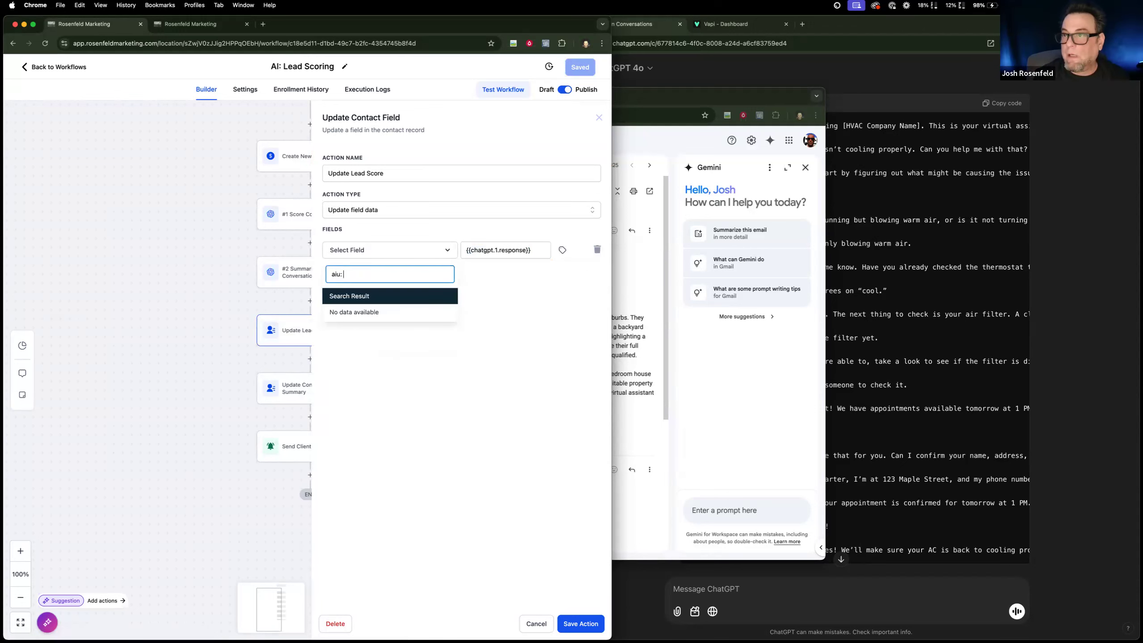
key(BackSpace)
text(Ai)
key(BackSpace)
text(I:)
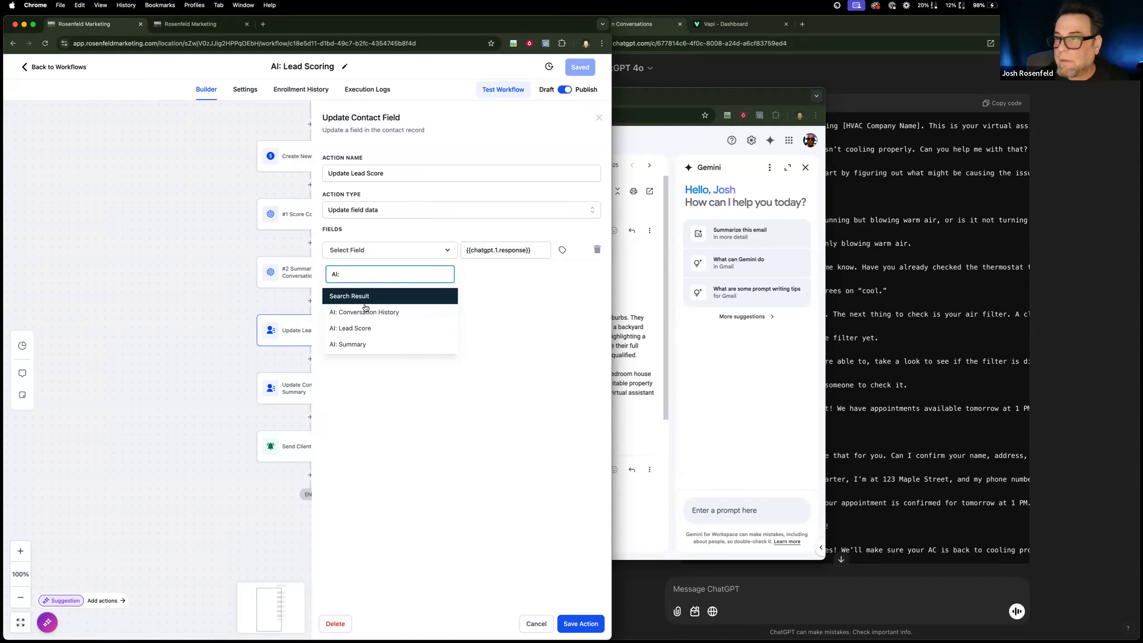
click(365, 328)
click(498, 250)
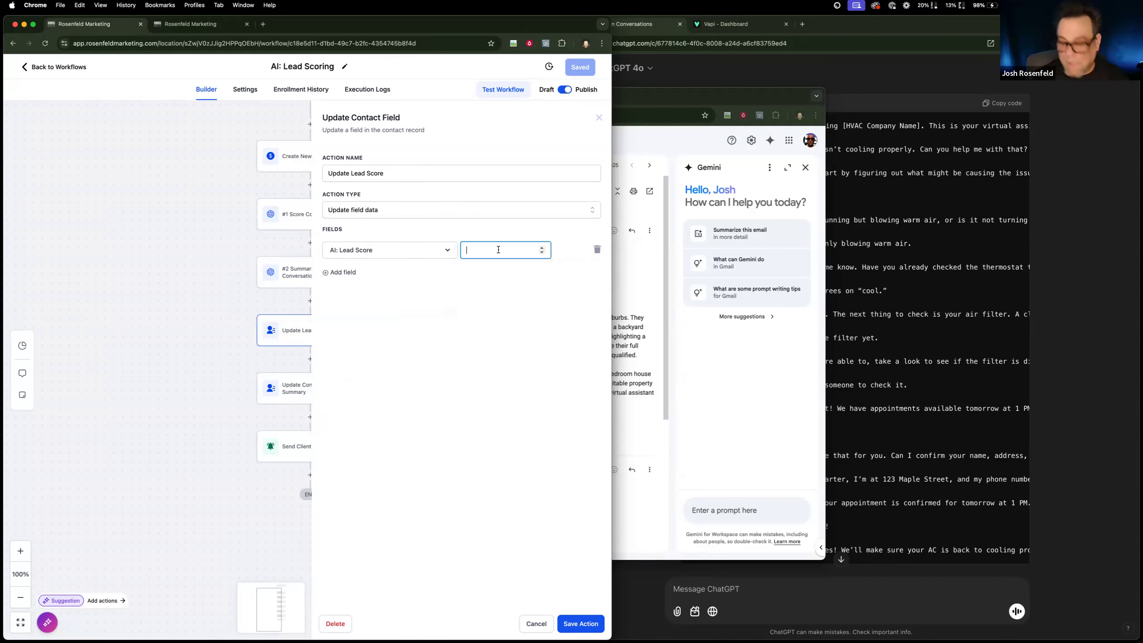
text(.2e)
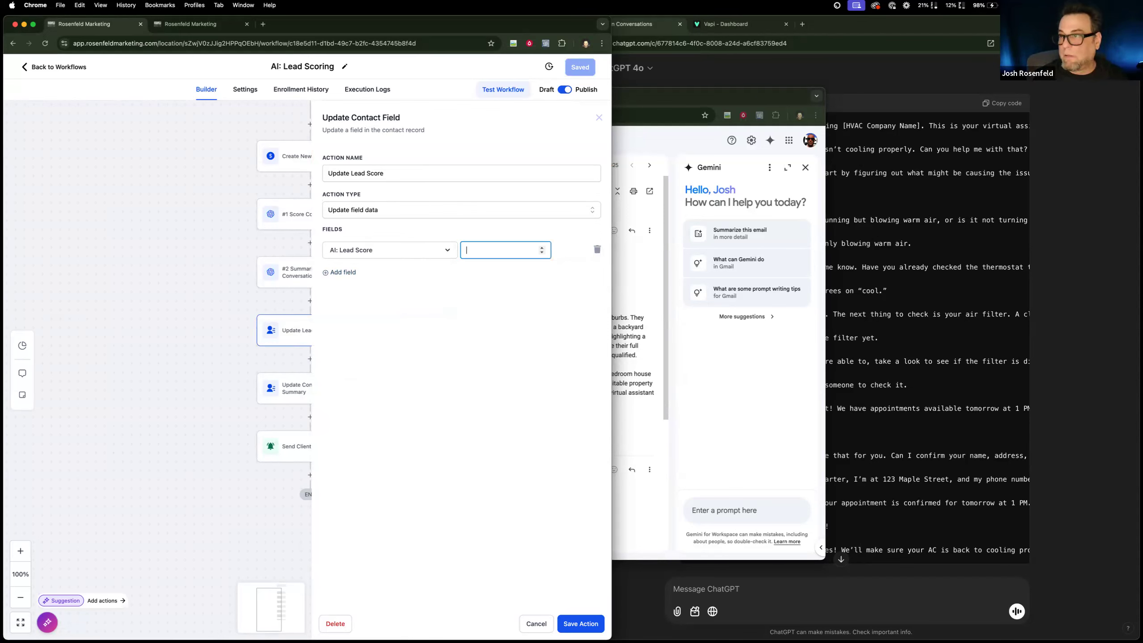
click(532, 623)
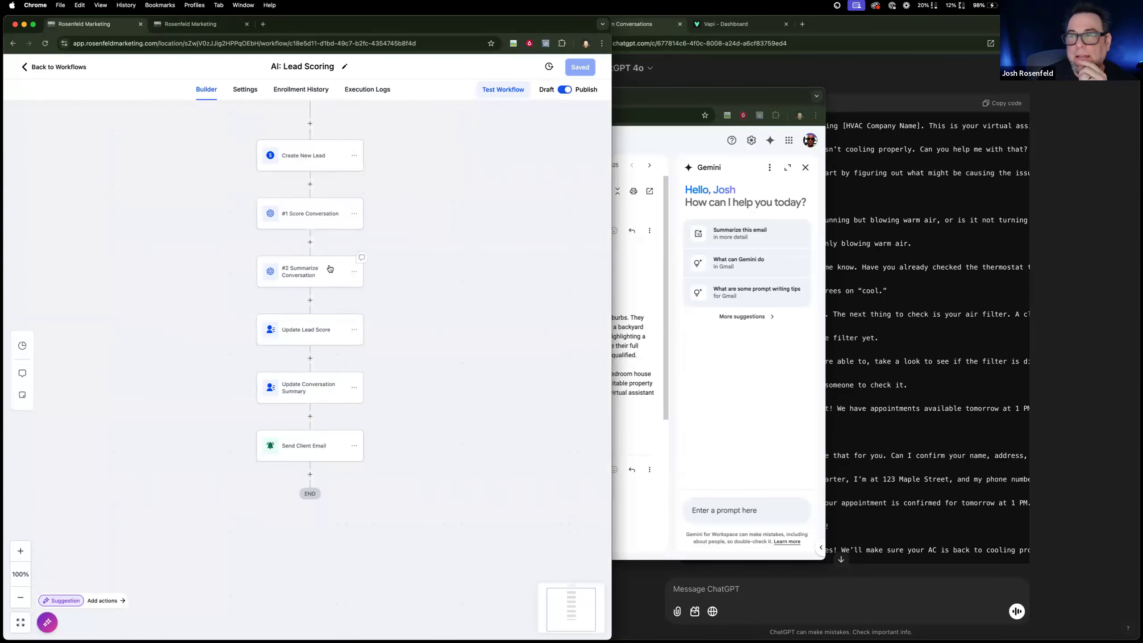
Remove the reasoning format and example output heading from the prompt of the #1 Score Conversation action.
click(329, 269)
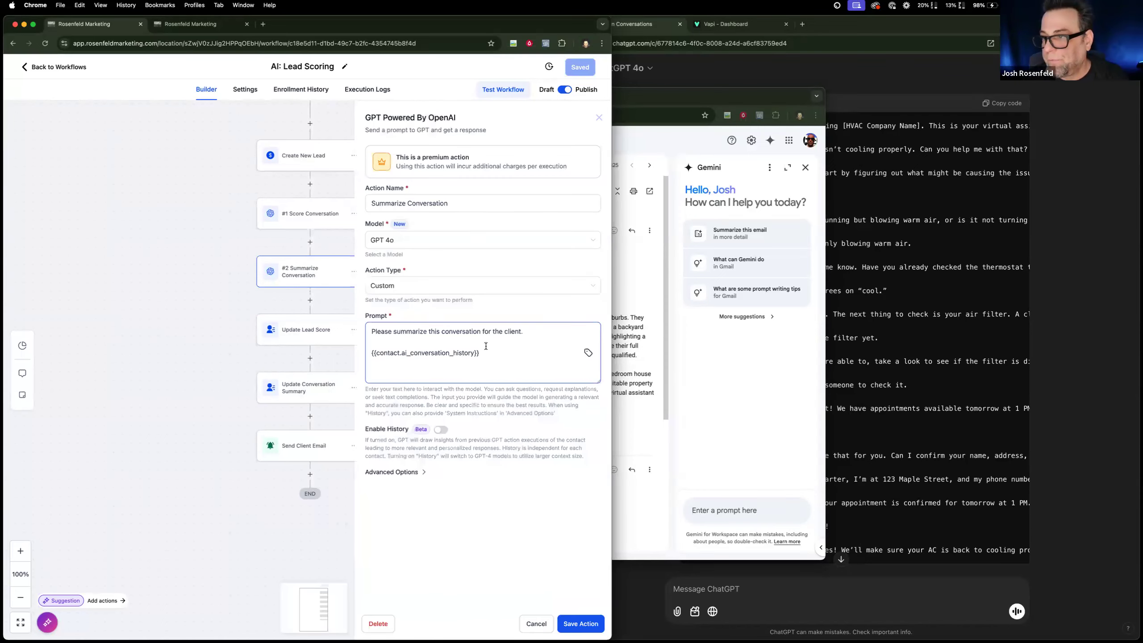
click(315, 226)
scroll(484, 362, down, 2)
scroll(485, 362, down, 8)
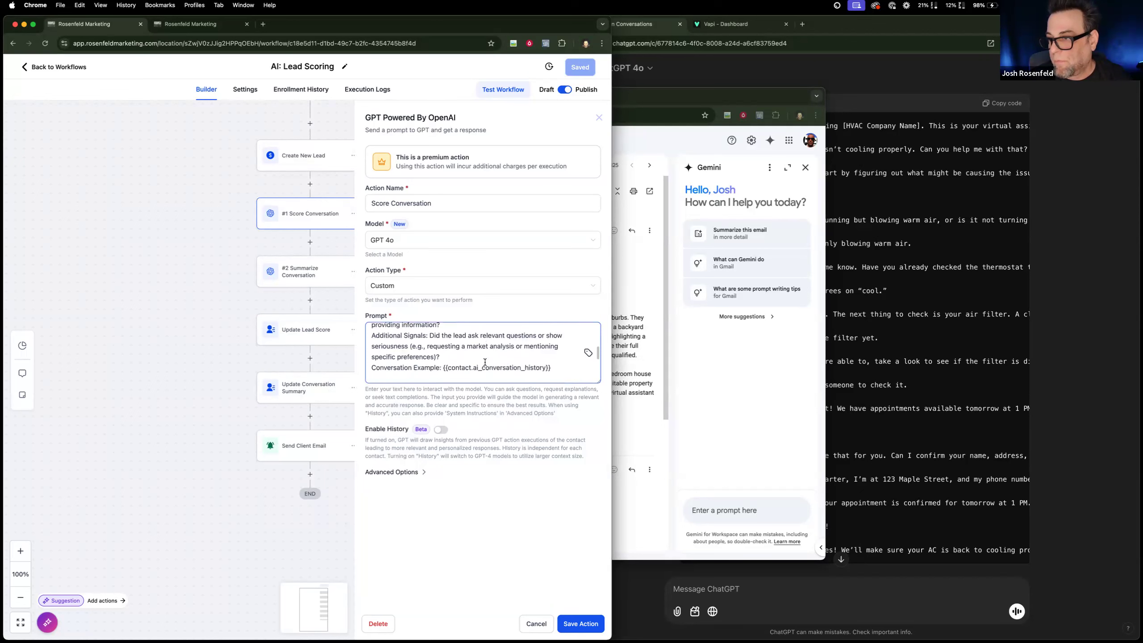
scroll(485, 362, down, 3)
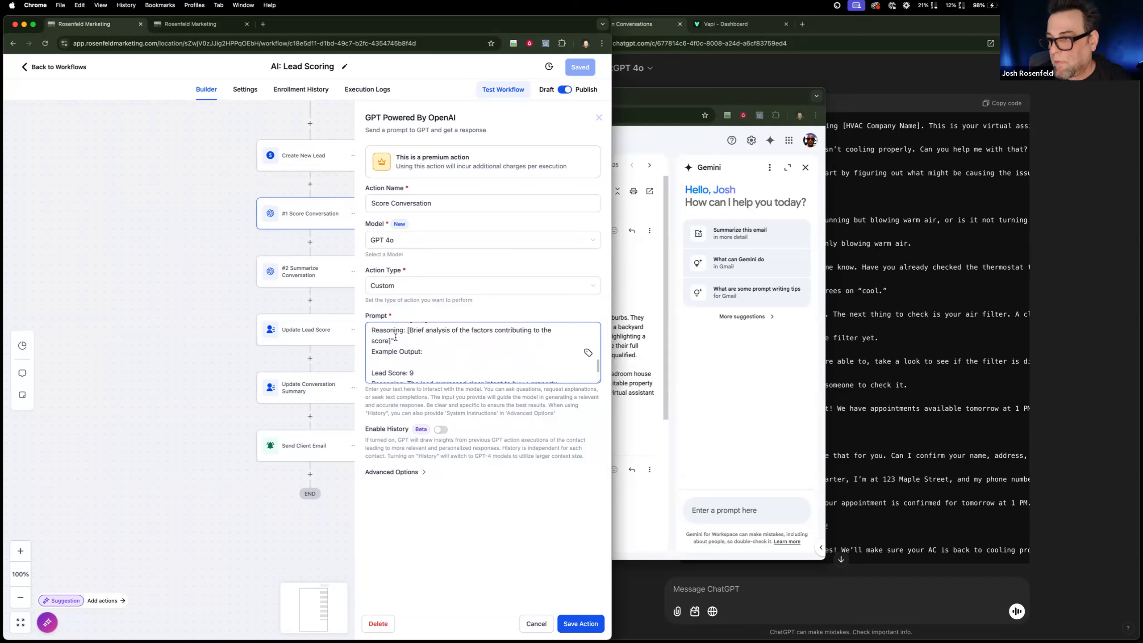
drag(435, 364, 358, 333)
key(BackSpace)
key(BackSpace)
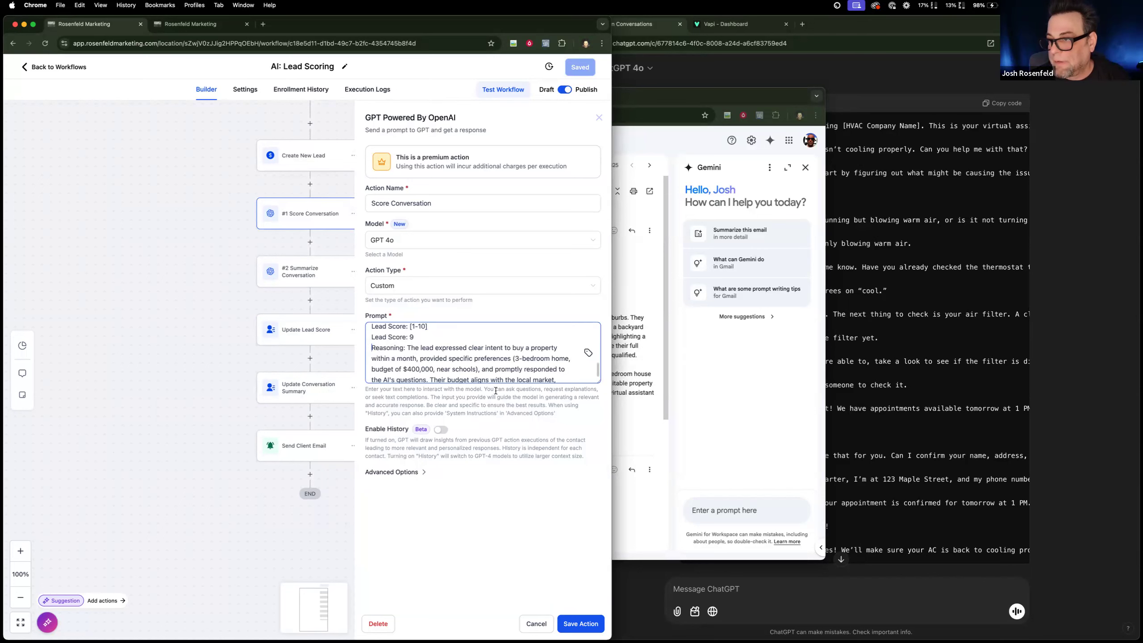
Replace the example reasoning in the Score Conversation prompt with "You must return a number" and save the action.
key(super+a)
text(Provide the lead score and explanation in this format:  Lead Score: [1-10] Lead Score: 9)
text(You m)
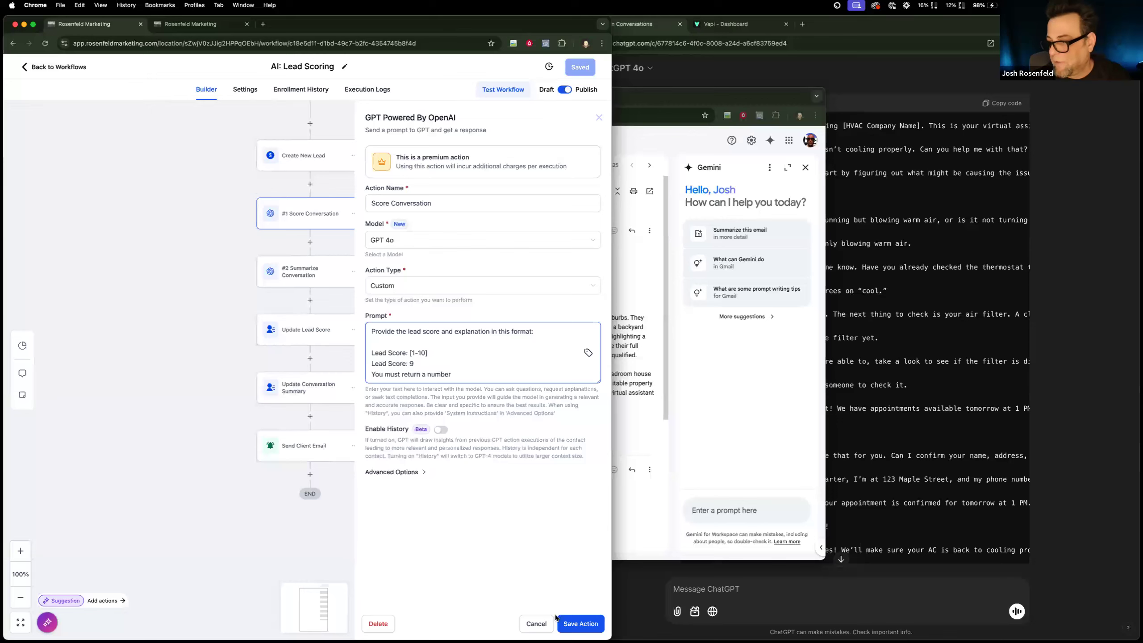
click(566, 623)
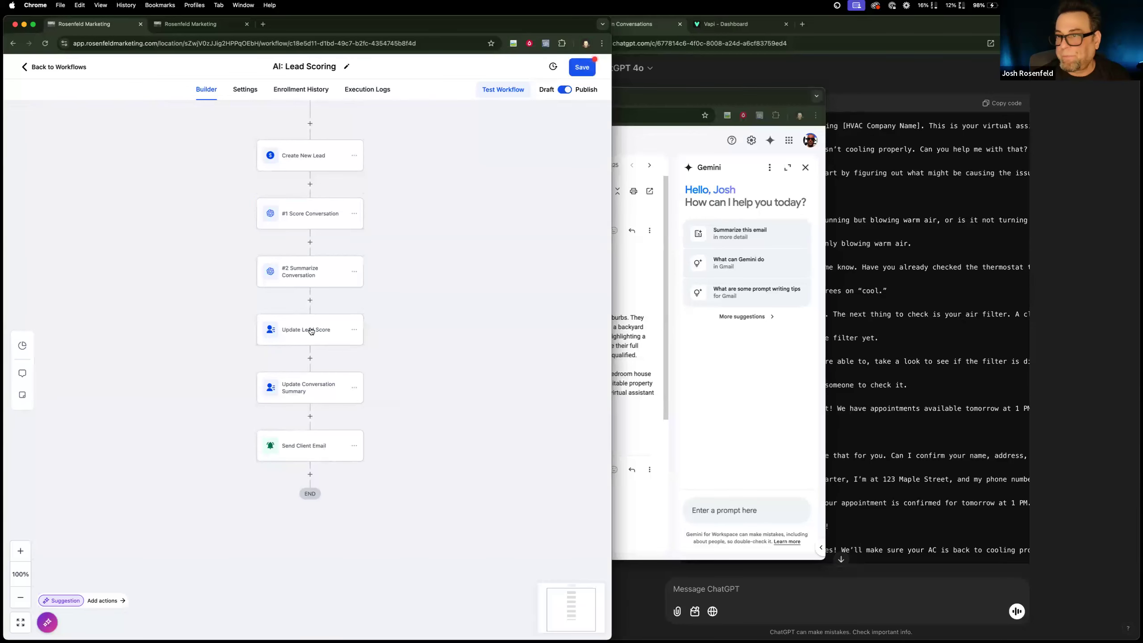
Copy the value assigned to AI: Summary in the Update Conversation Summary action.
click(304, 214)
click(295, 272)
click(308, 379)
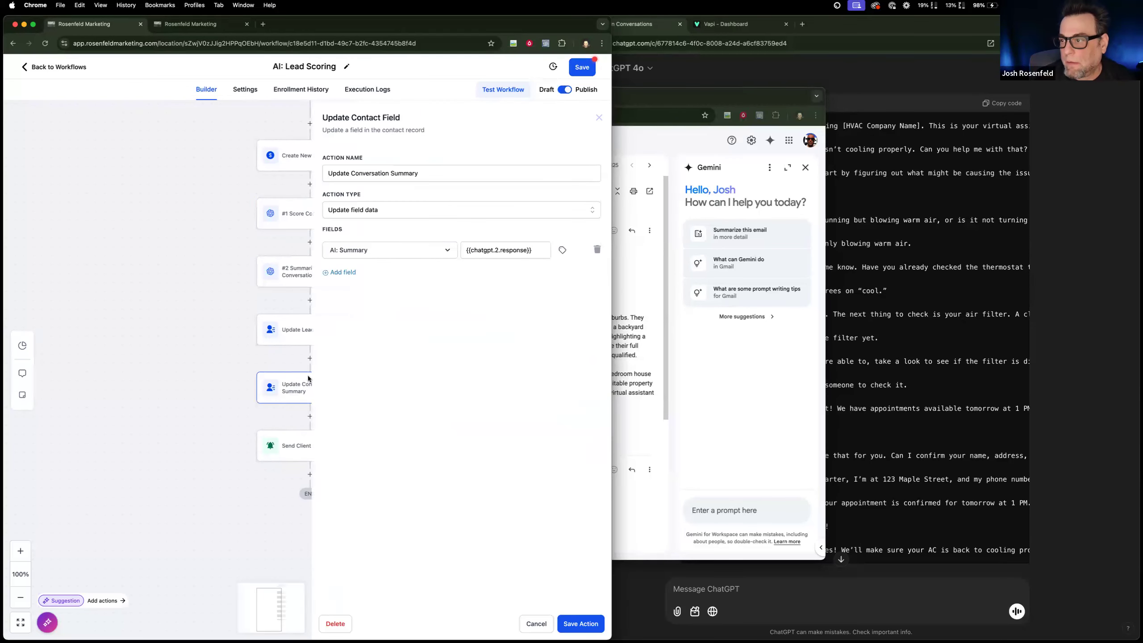
triple_click(532, 253)
key(super+c)
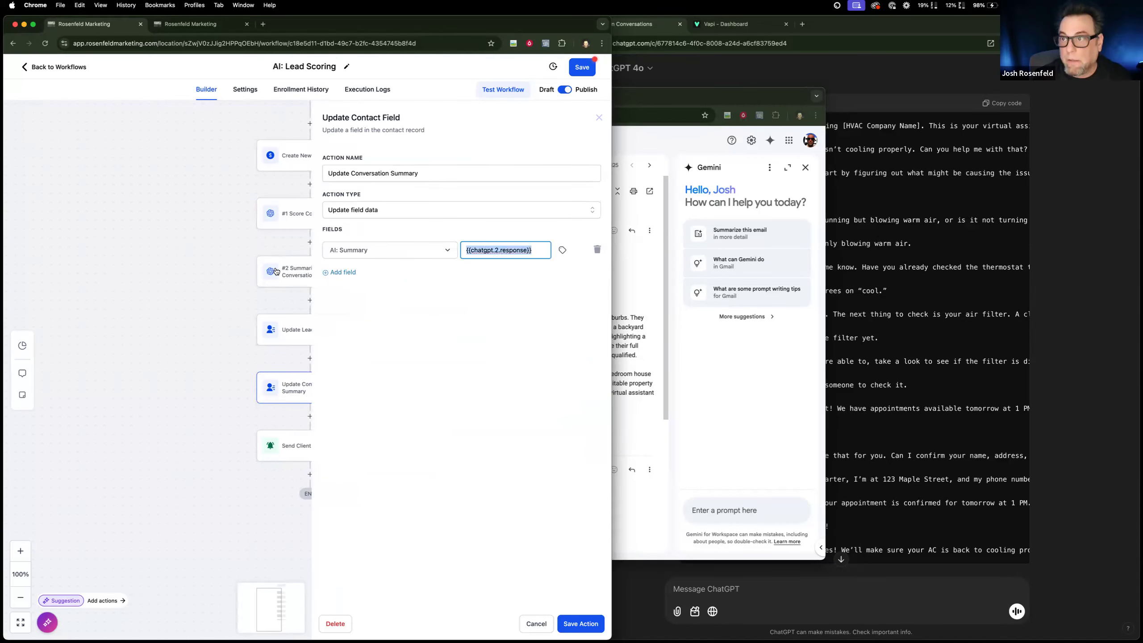
Try to use the copied response value for AI: Lead Score in Update Lead Score, and cancel the edit.
click(275, 268)
click(286, 332)
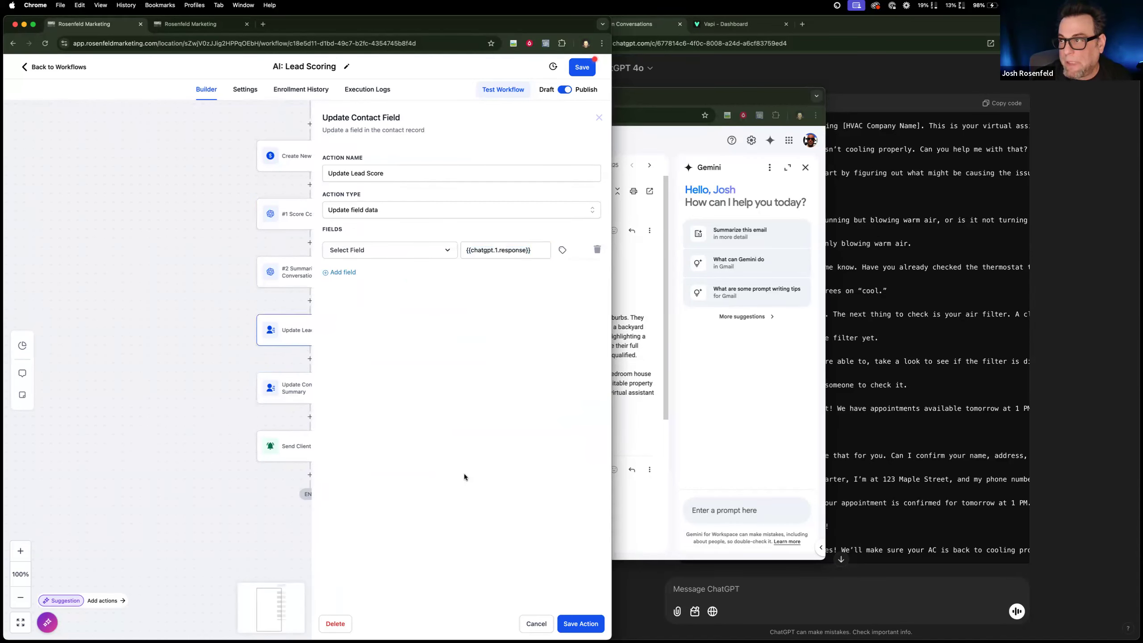
click(415, 251)
scroll(376, 376, down, 5)
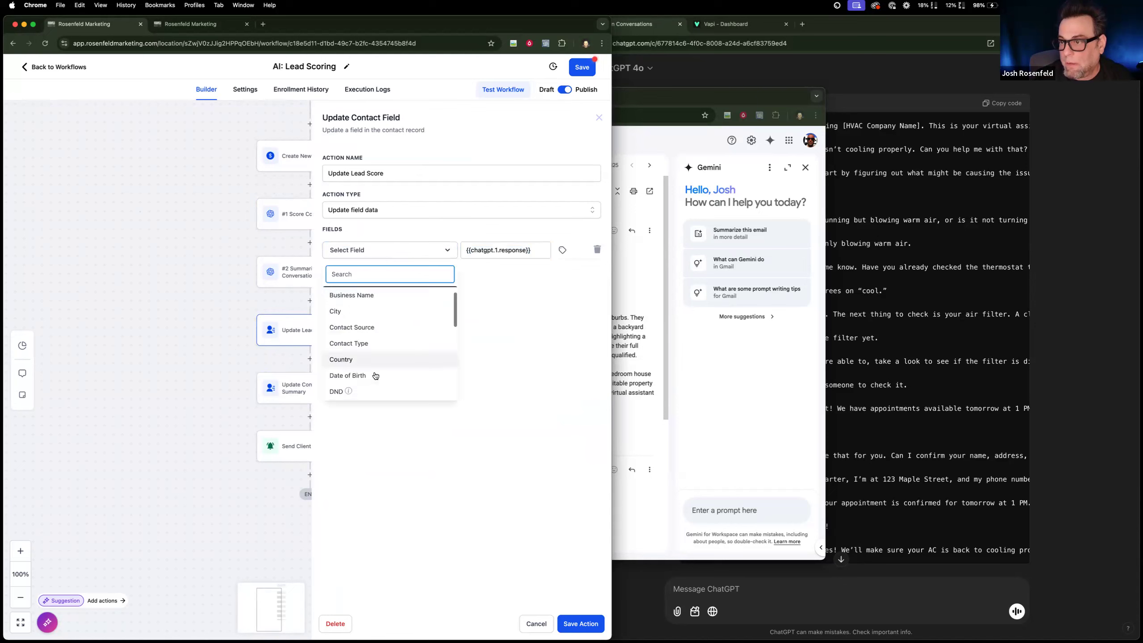
click(372, 378)
click(528, 249)
key(super+v)
drag(498, 249, 428, 247)
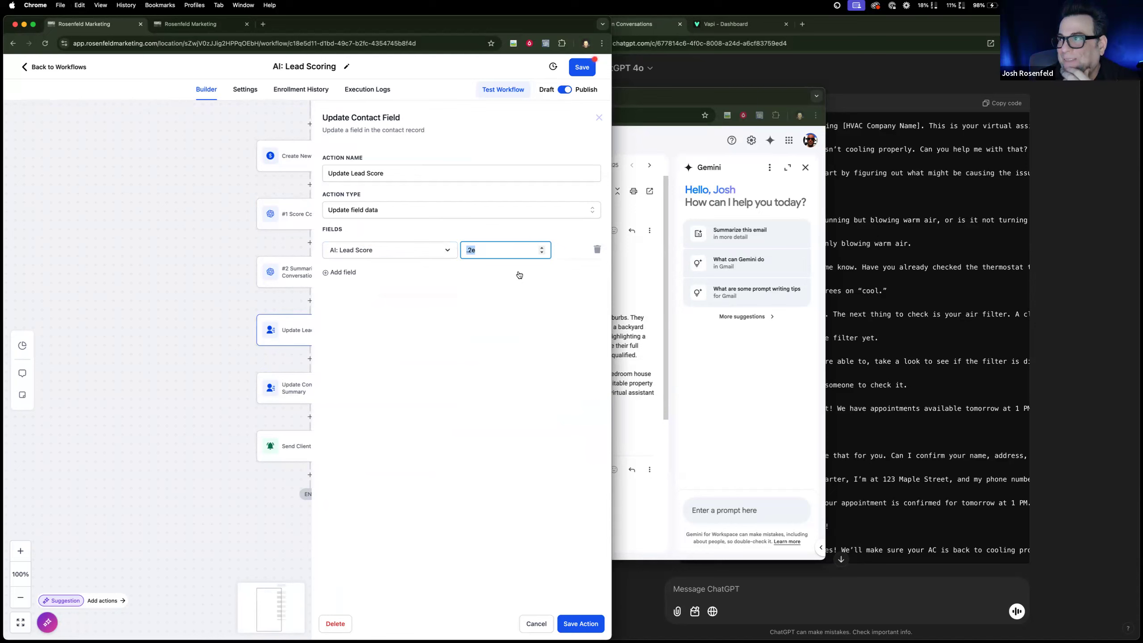
click(533, 623)
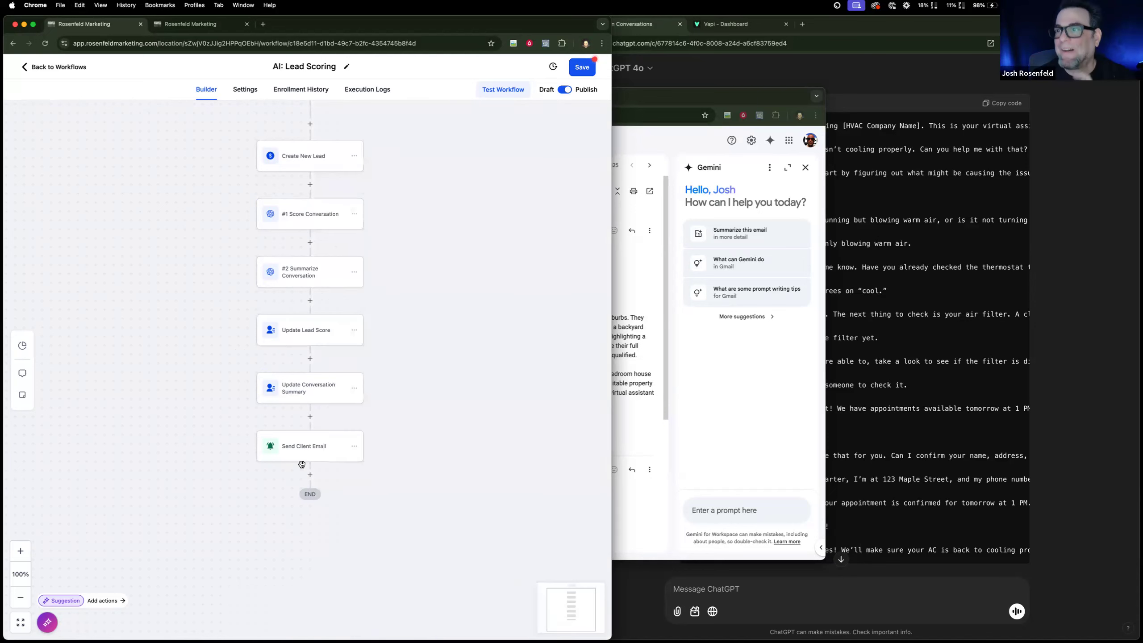
Check the field type of AI: Lead Score in the custom fields settings and close its editor.
click(193, 29)
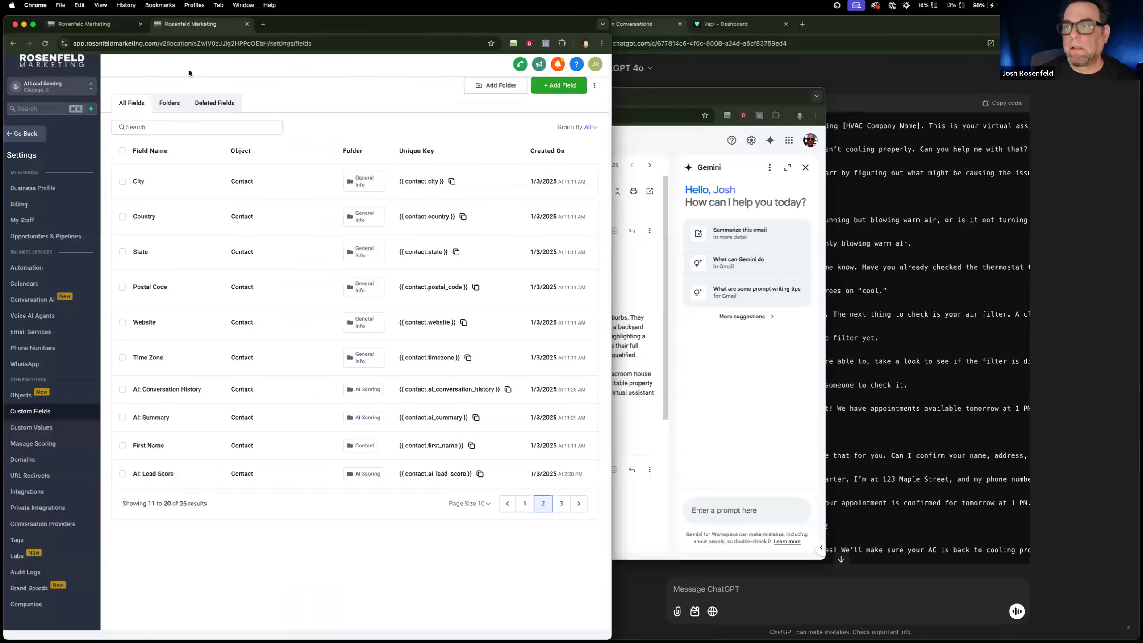
click(123, 473)
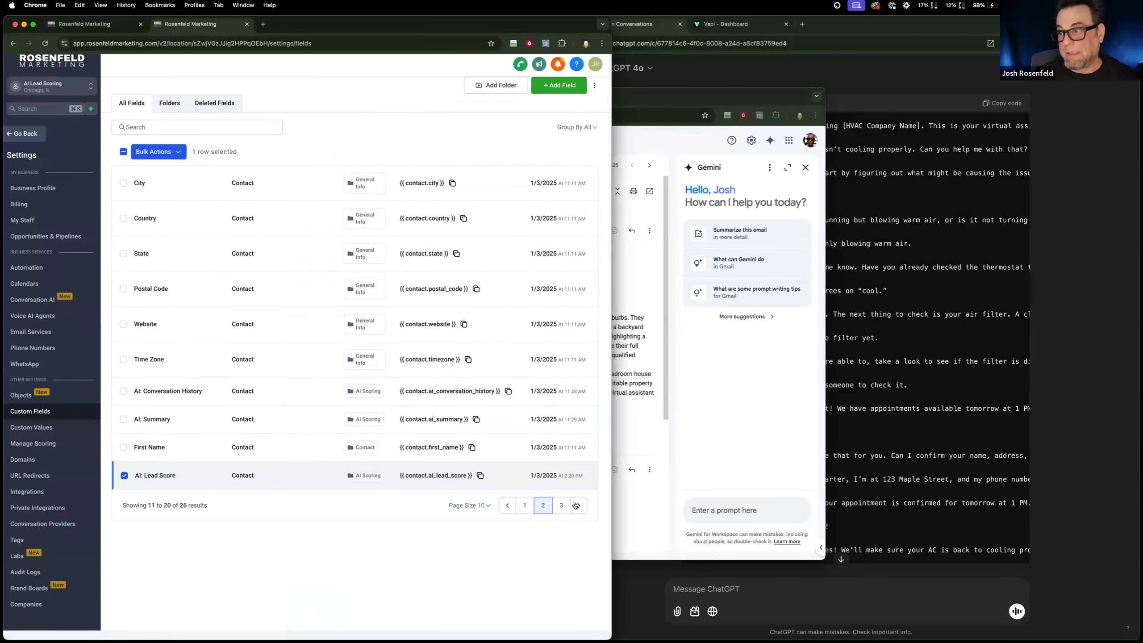
click(178, 153)
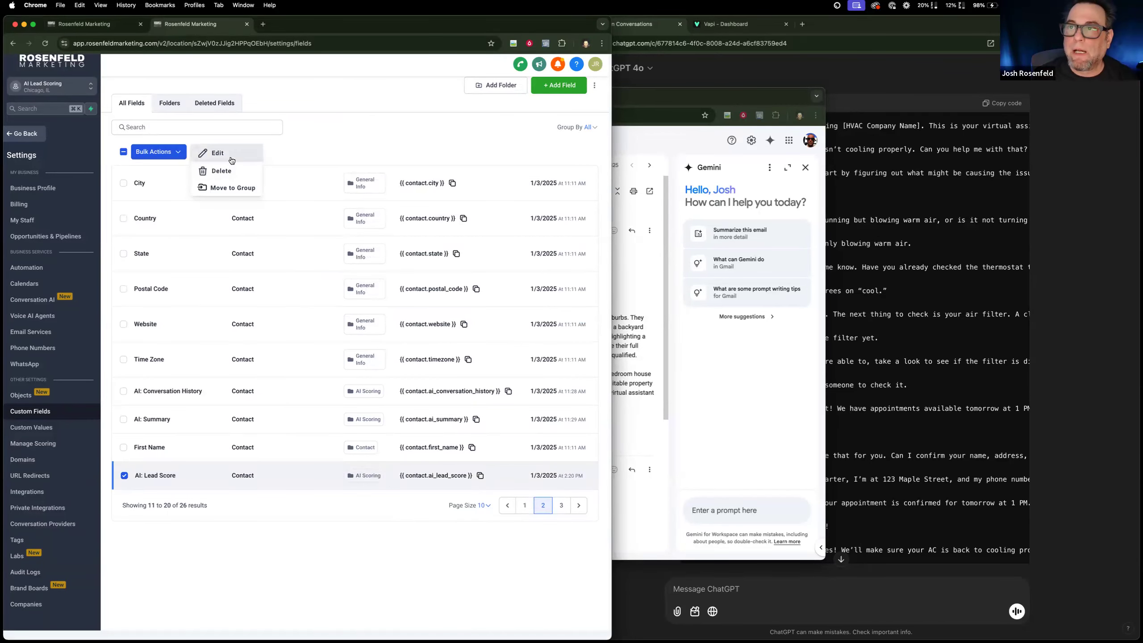
click(217, 153)
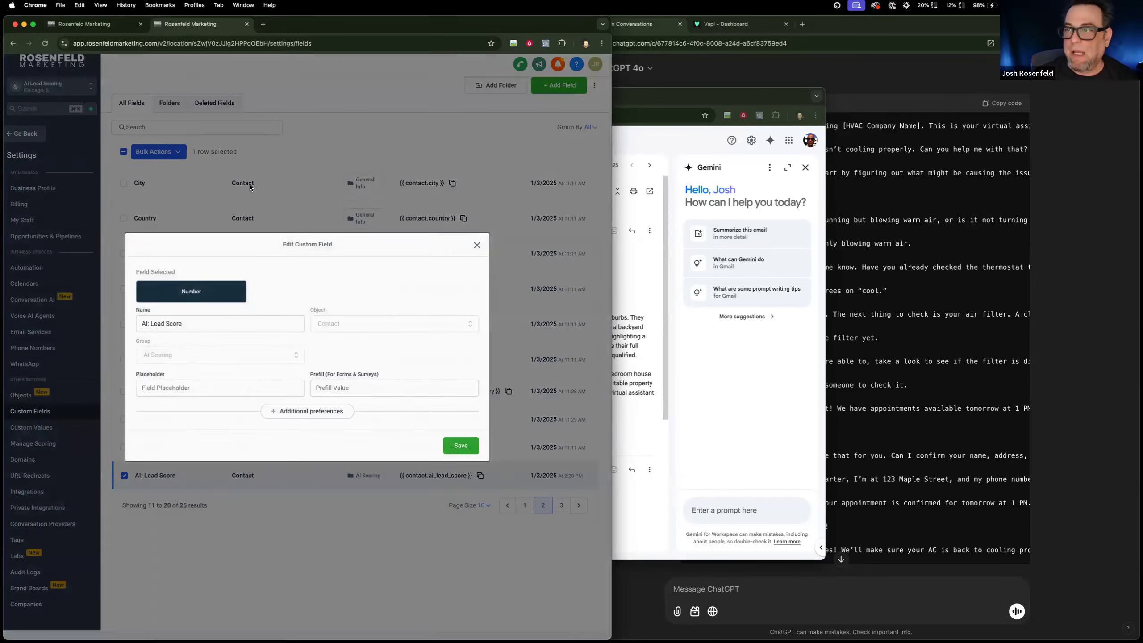
click(475, 243)
Delete the AI: Lead Score custom field.
click(179, 152)
click(217, 176)
click(437, 130)
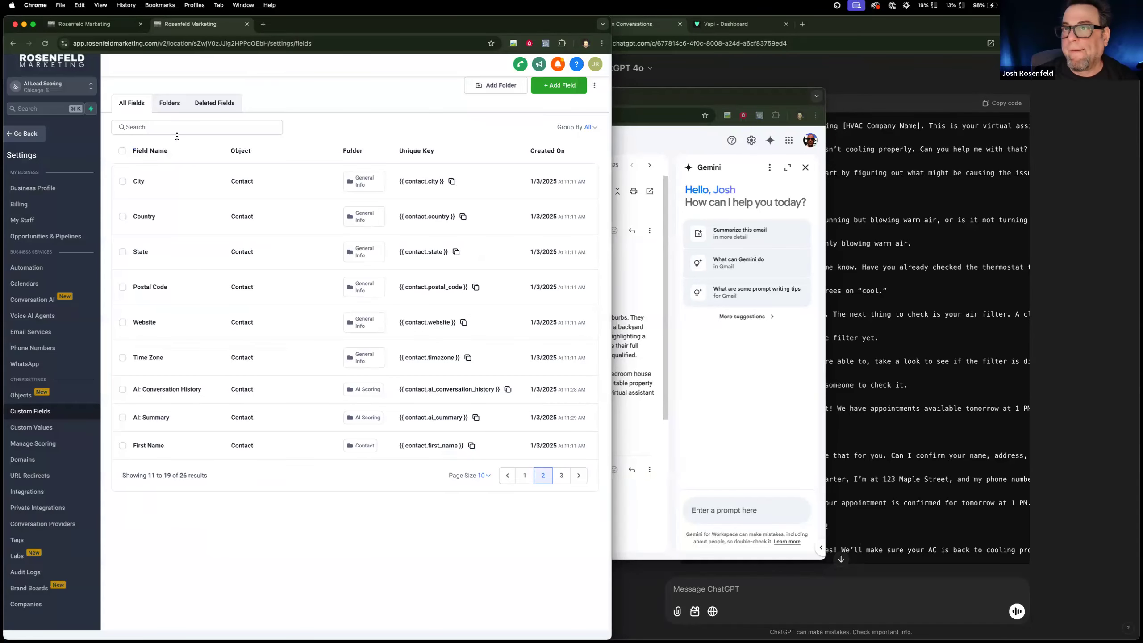
Create a single-line contact custom field named "AI: Score", assign it to a group and save it.
click(560, 92)
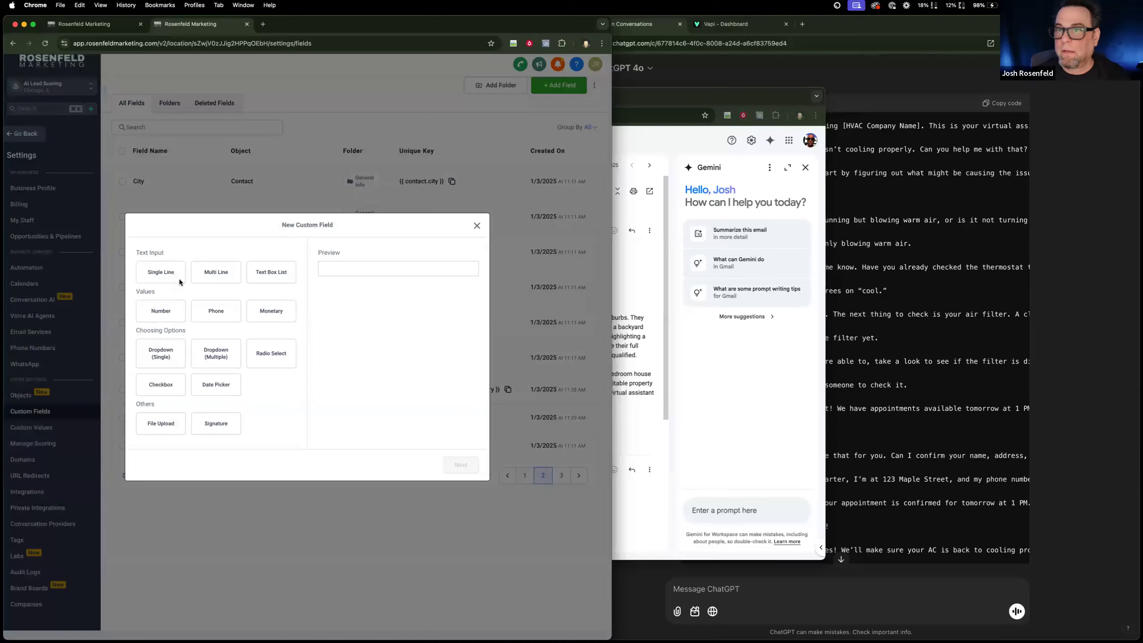
click(161, 272)
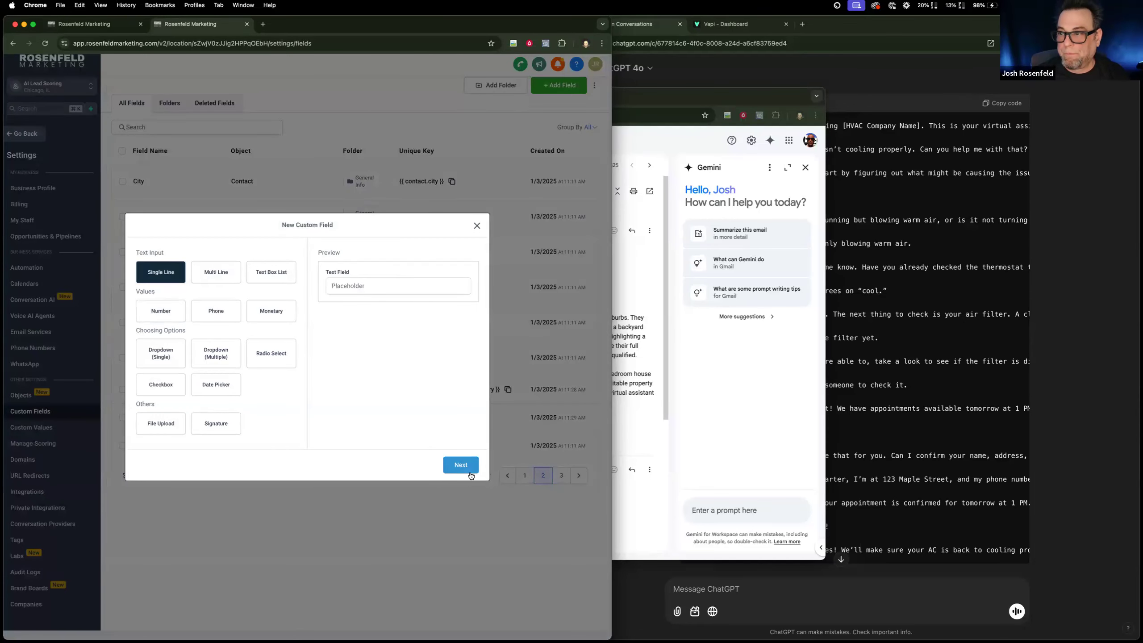
click(469, 470)
click(247, 318)
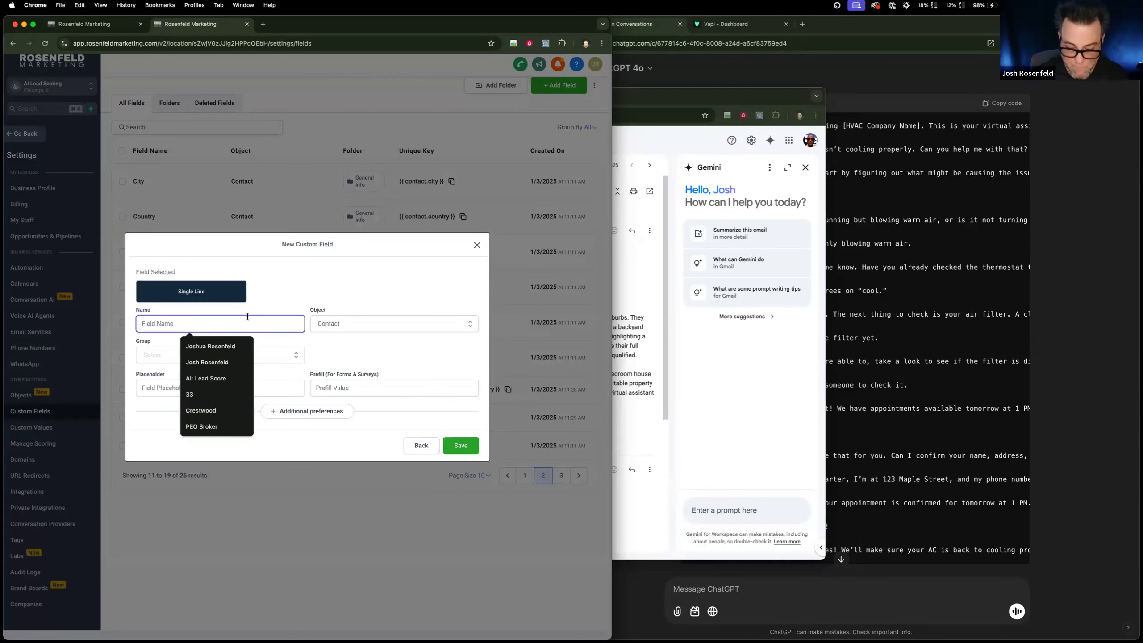
text(AI: Score)
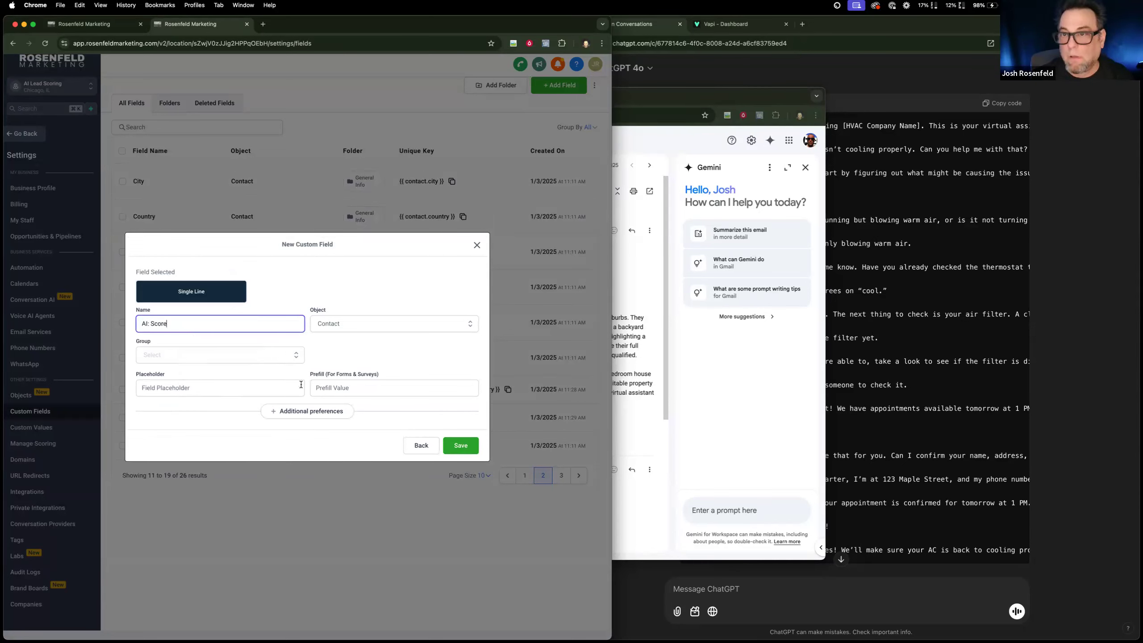
click(281, 356)
click(243, 422)
click(462, 447)
Return to the AI: Lead Scoring workflow and select AI: Score as the field in the Update Lead Score action.
click(94, 24)
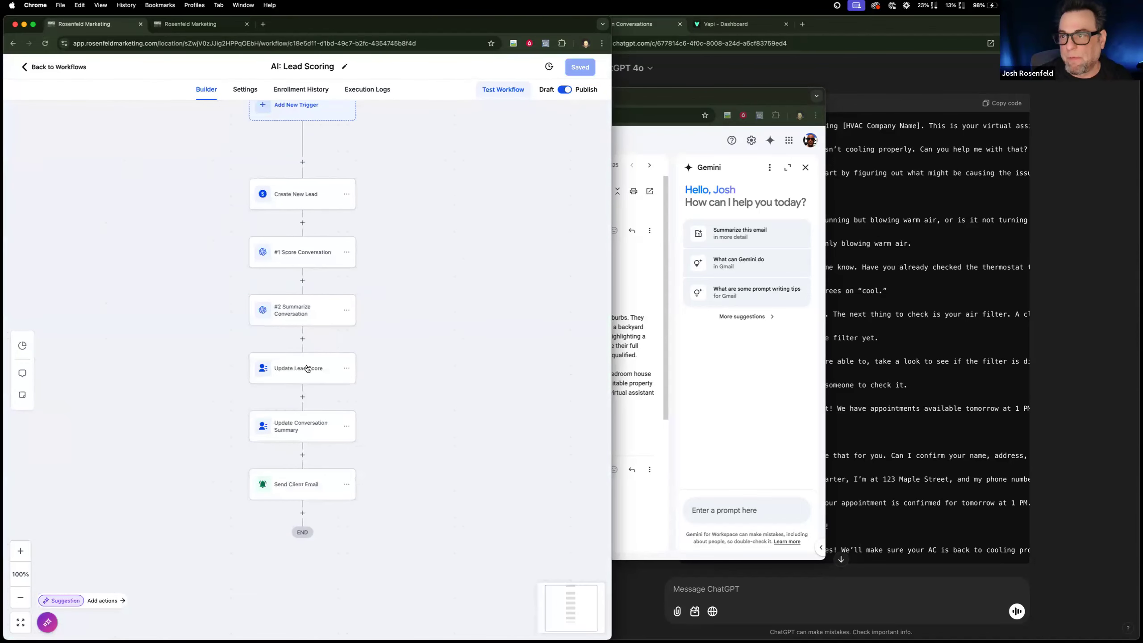
click(304, 378)
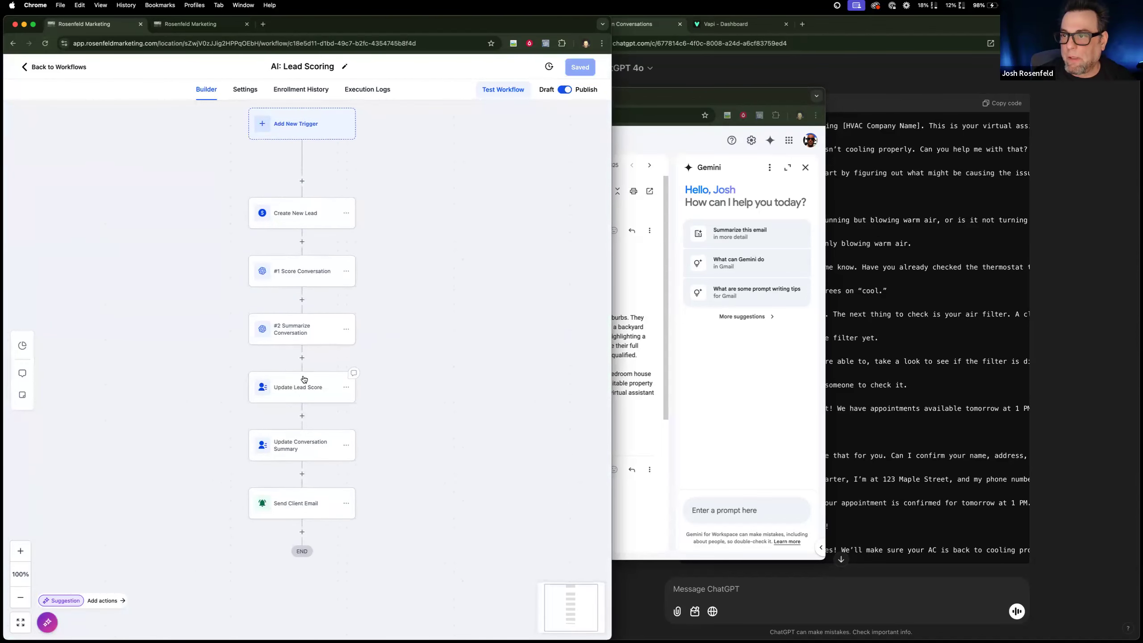
click(373, 249)
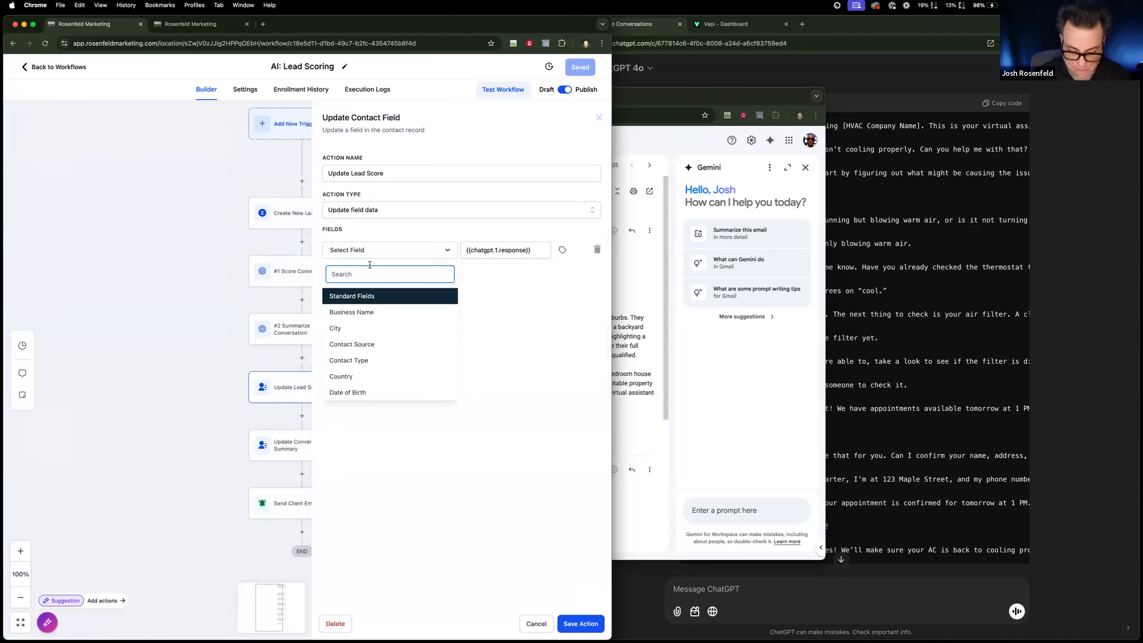
text(ai)
click(358, 329)
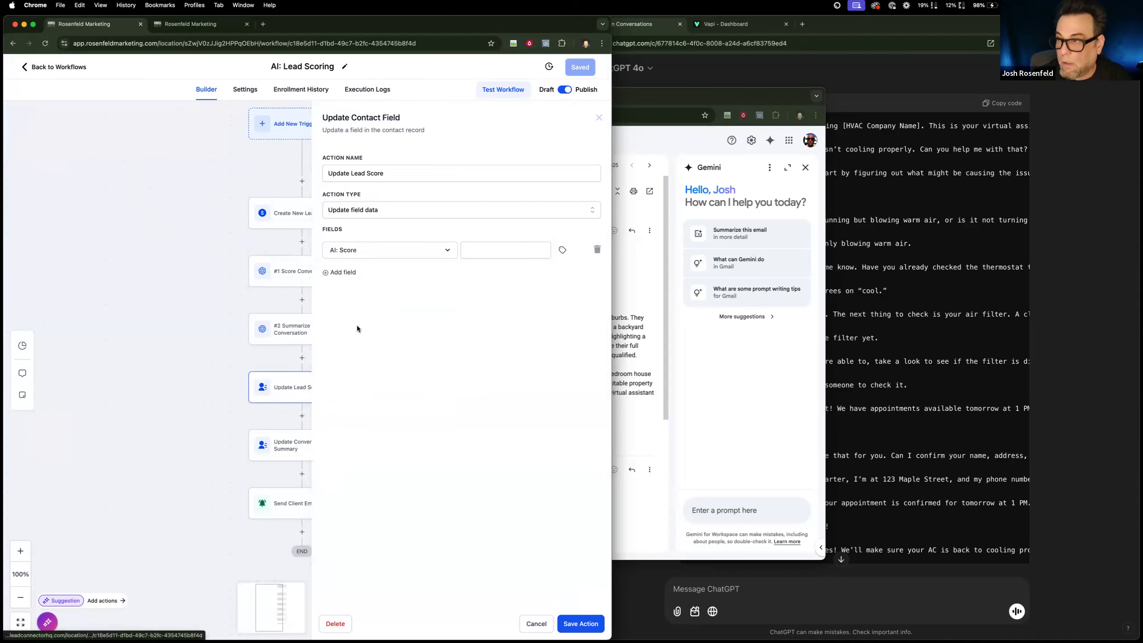
Set the AI: Score value to the GPT response from #1 Score Conversation, then save the action and the workflow.
click(562, 251)
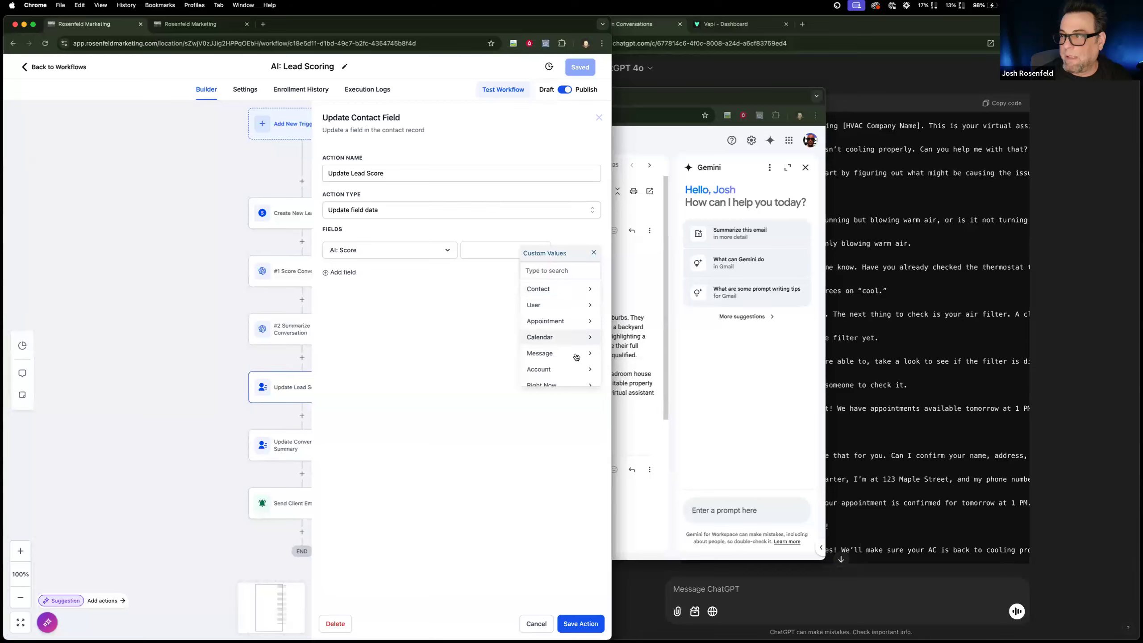
scroll(576, 358, down, 5)
click(539, 360)
click(558, 295)
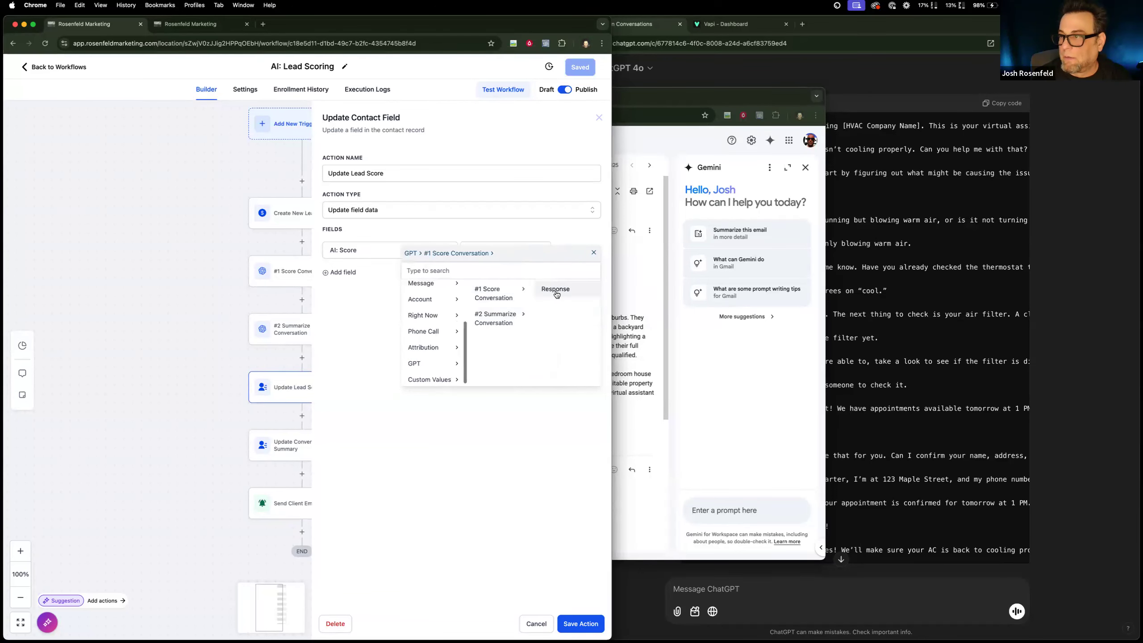
click(555, 289)
click(580, 624)
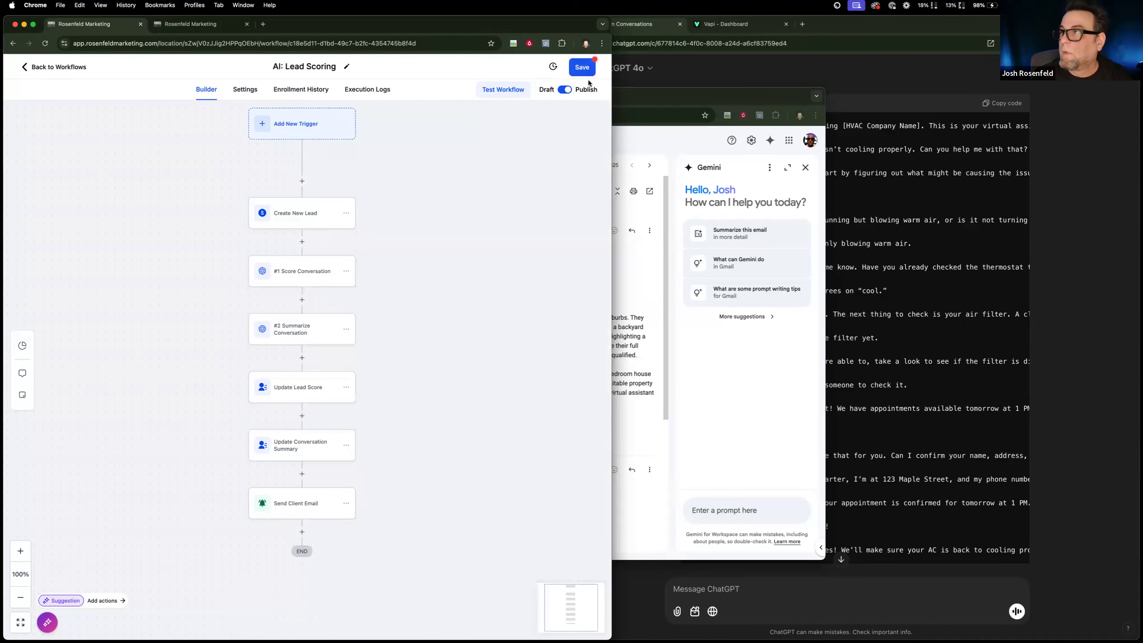
click(583, 73)
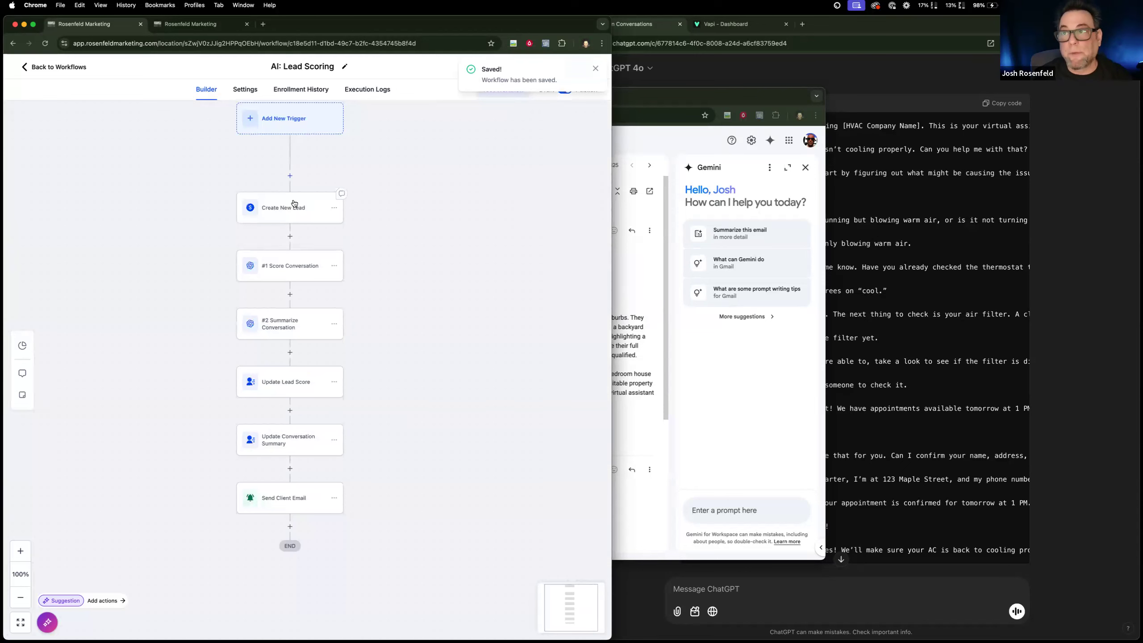
Open Opportunities in the other Rosenfeld Marketing tab to check the stages of the Leads pipeline.
click(198, 24)
click(28, 138)
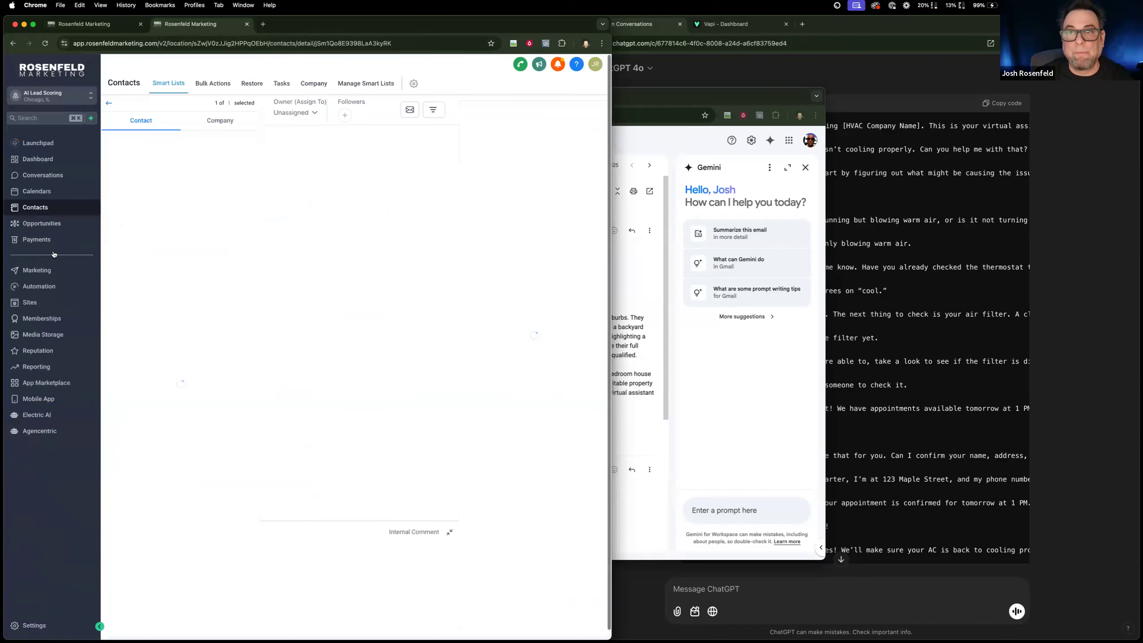
click(42, 223)
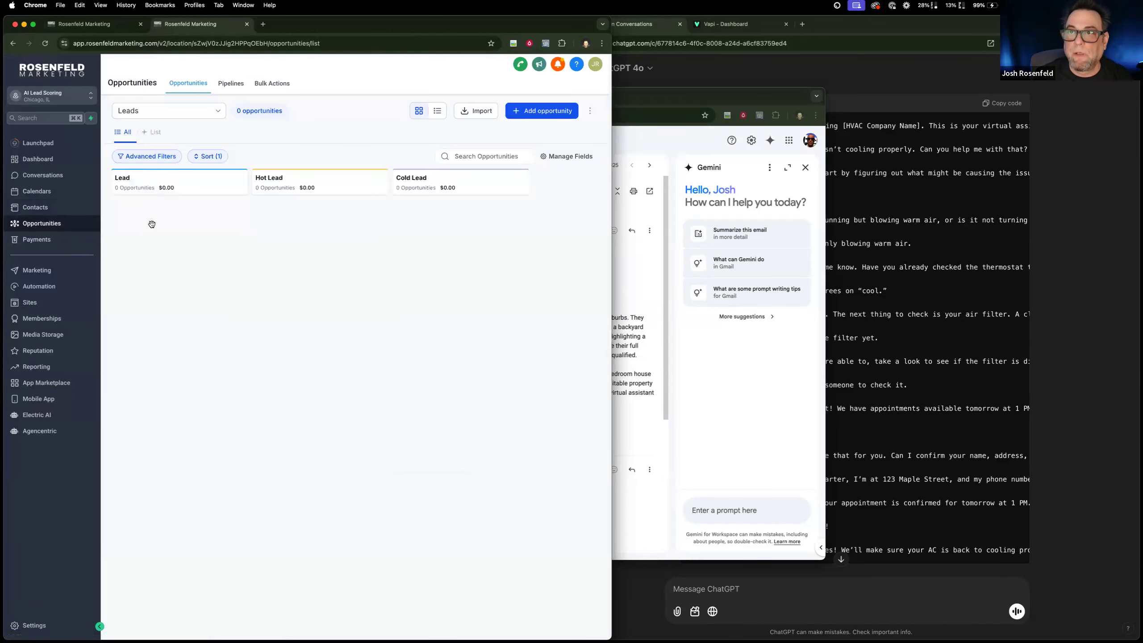
Return to the AI: Lead Scoring workflow and add an If/Else condition action after Send Client Email.
click(77, 28)
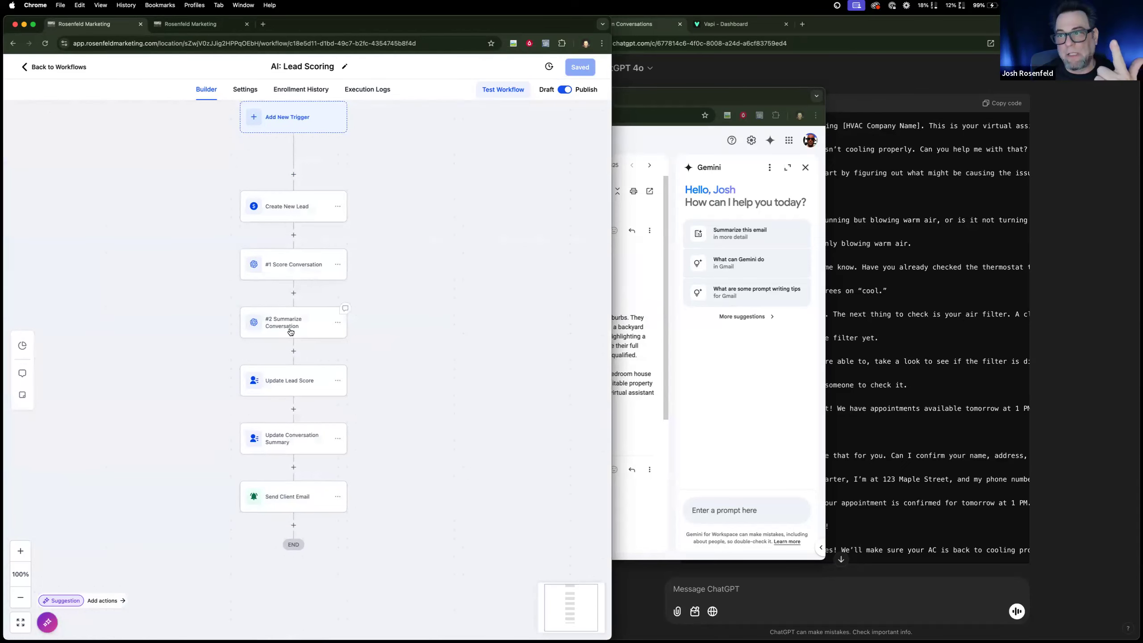
scroll(308, 456, up, 1)
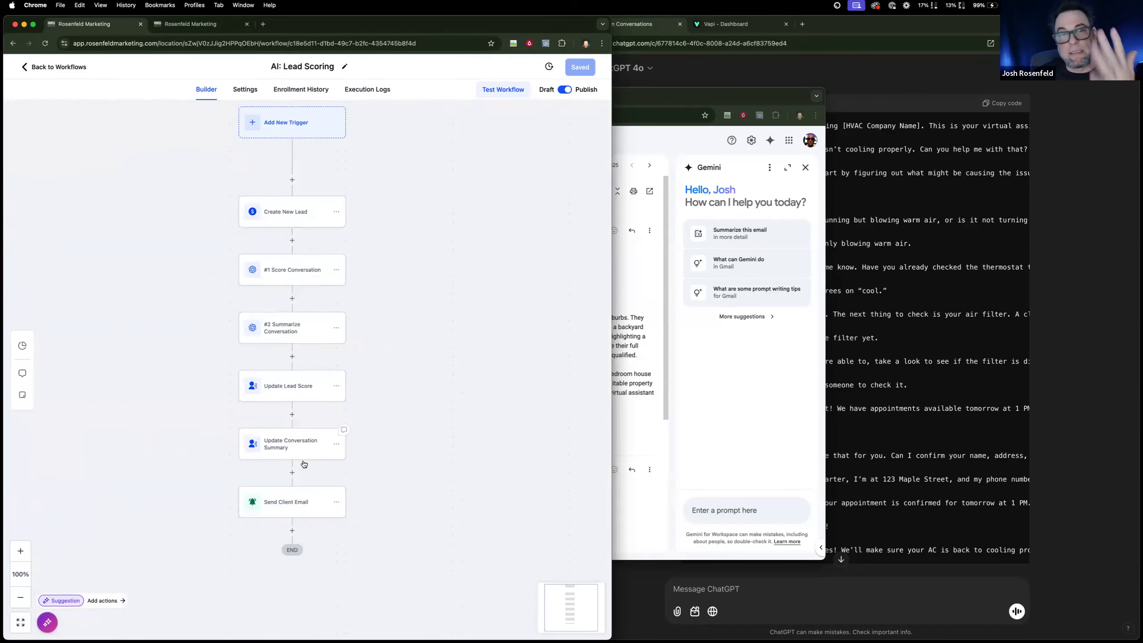
click(292, 530)
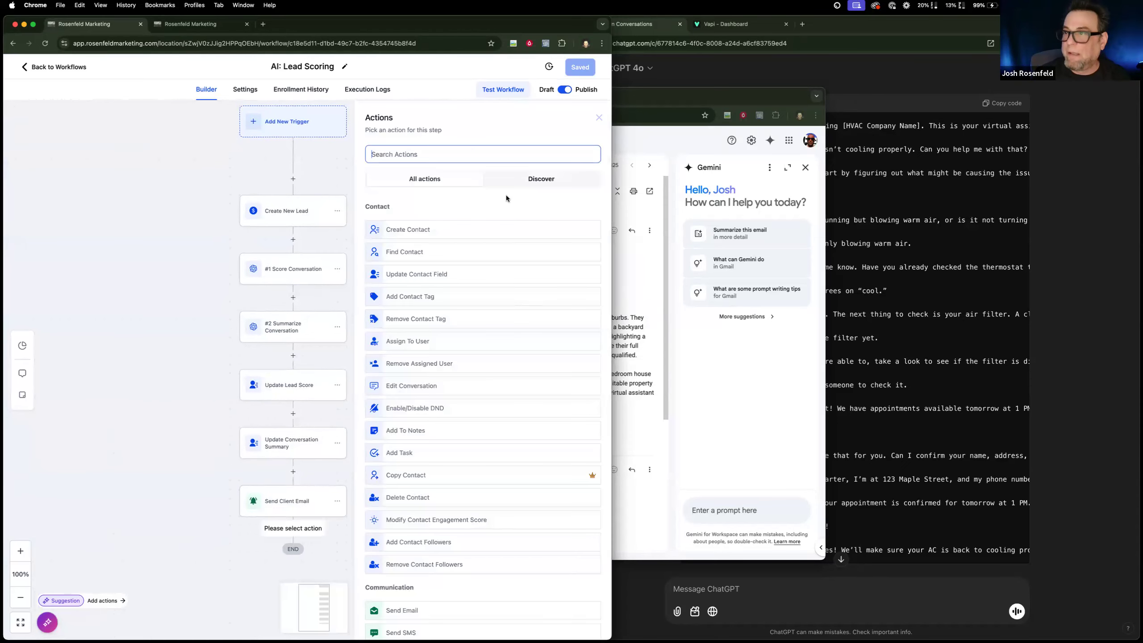
click(452, 154)
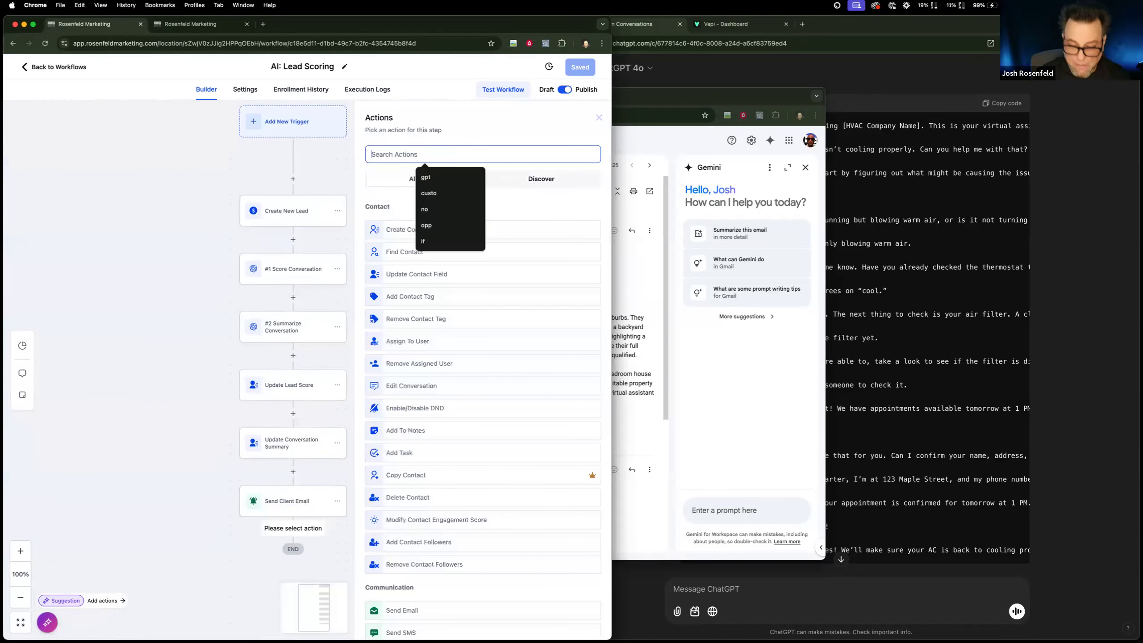
text(if)
click(455, 220)
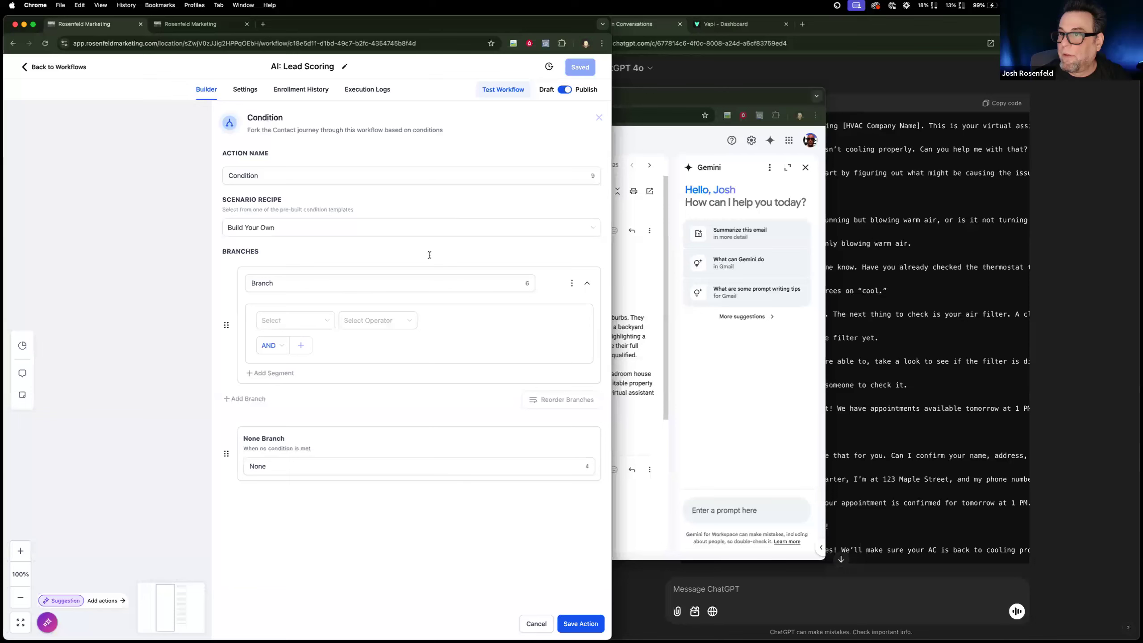
Choose the AI: Score custom field from the contact details as the first branch's condition field.
click(313, 328)
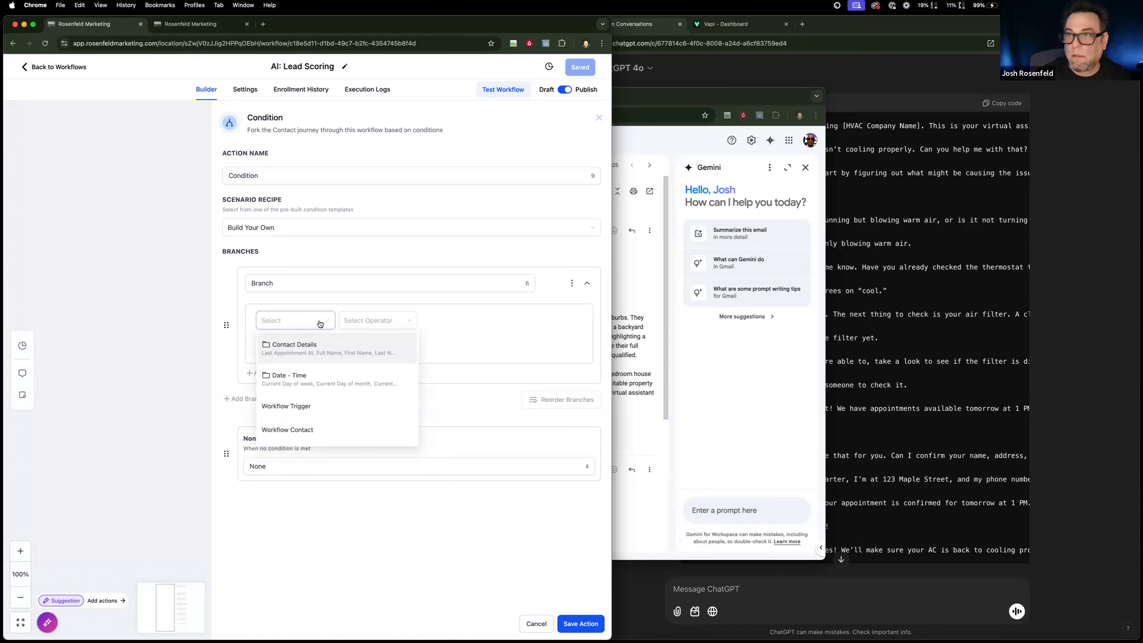
text(ai)
click(490, 334)
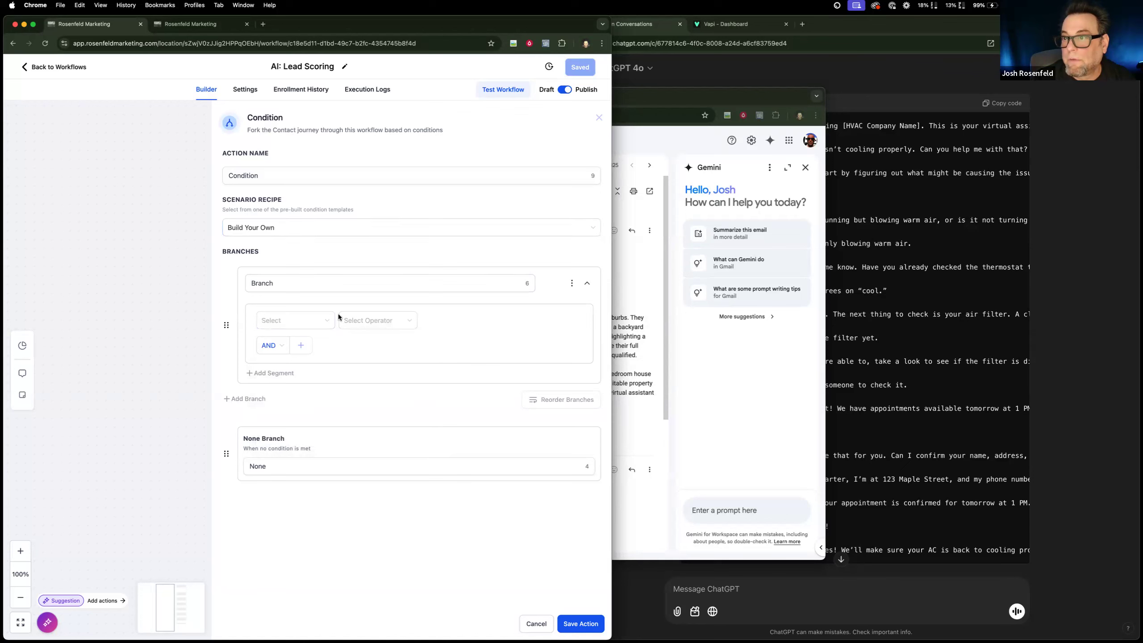
click(328, 330)
click(318, 347)
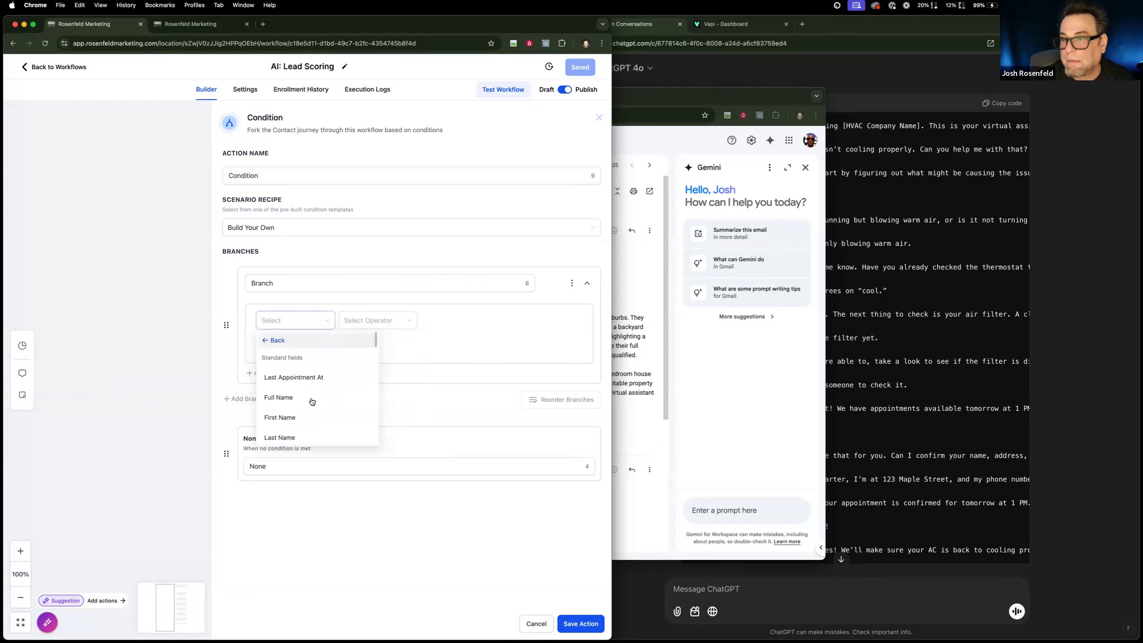
scroll(312, 402, down, 10)
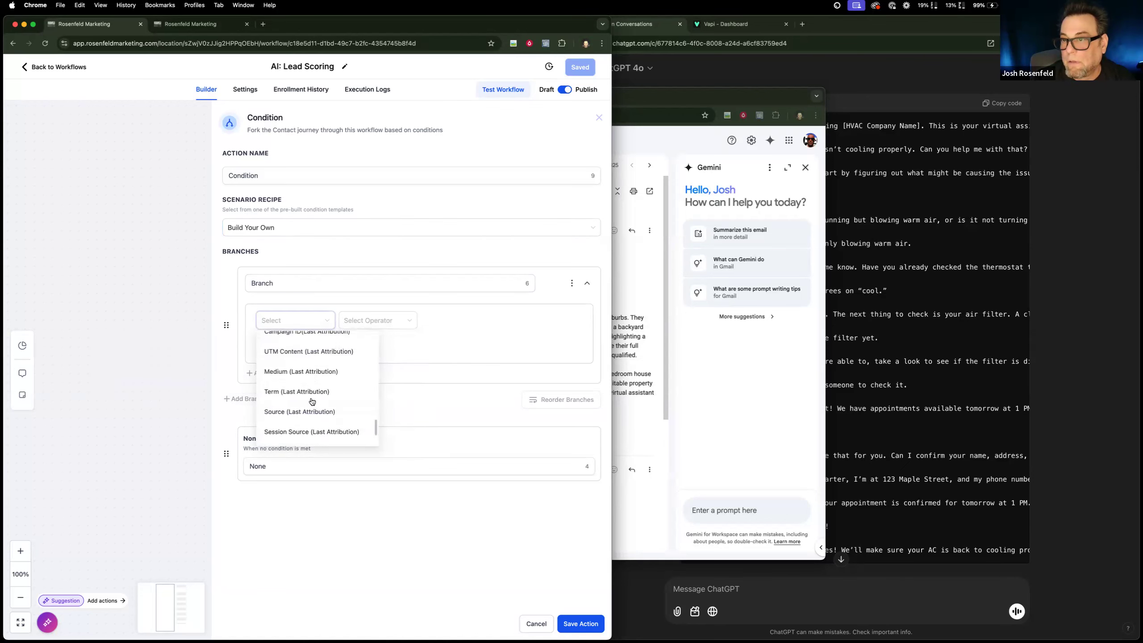
scroll(312, 401, down, 10)
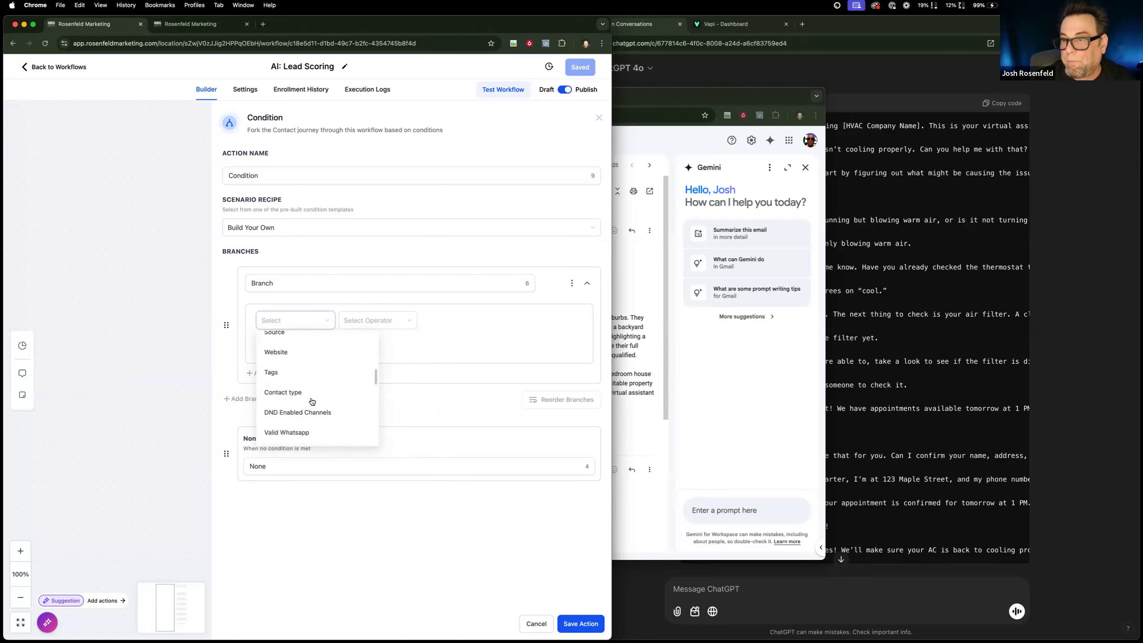
scroll(310, 403, down, 1)
click(309, 403)
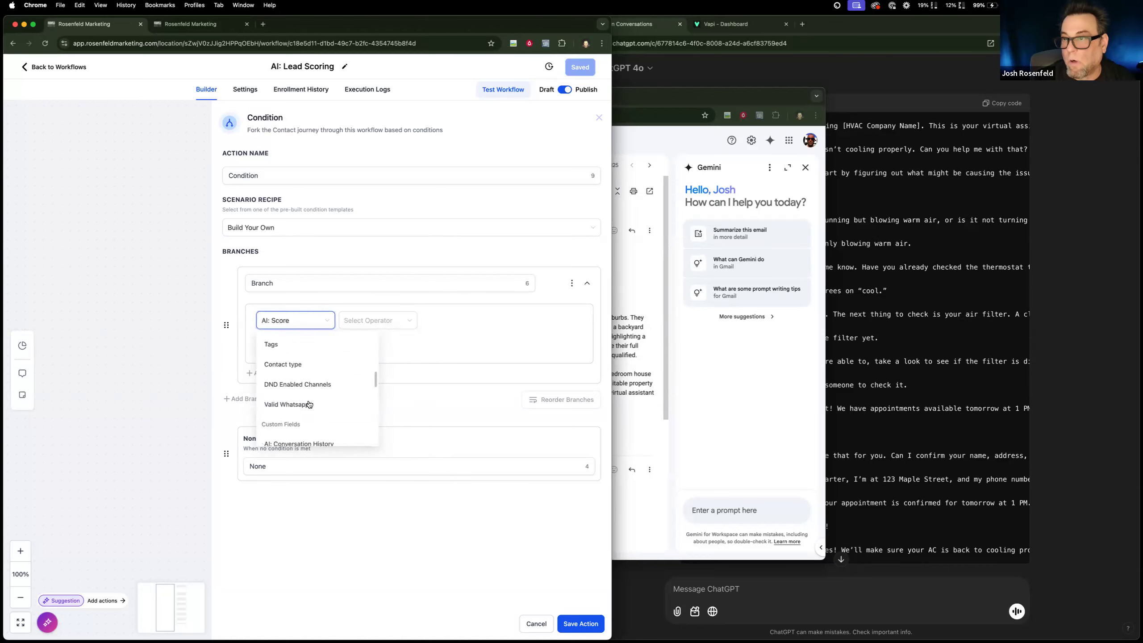
Set the first branch's AI: Score condition to Is 7.
click(375, 322)
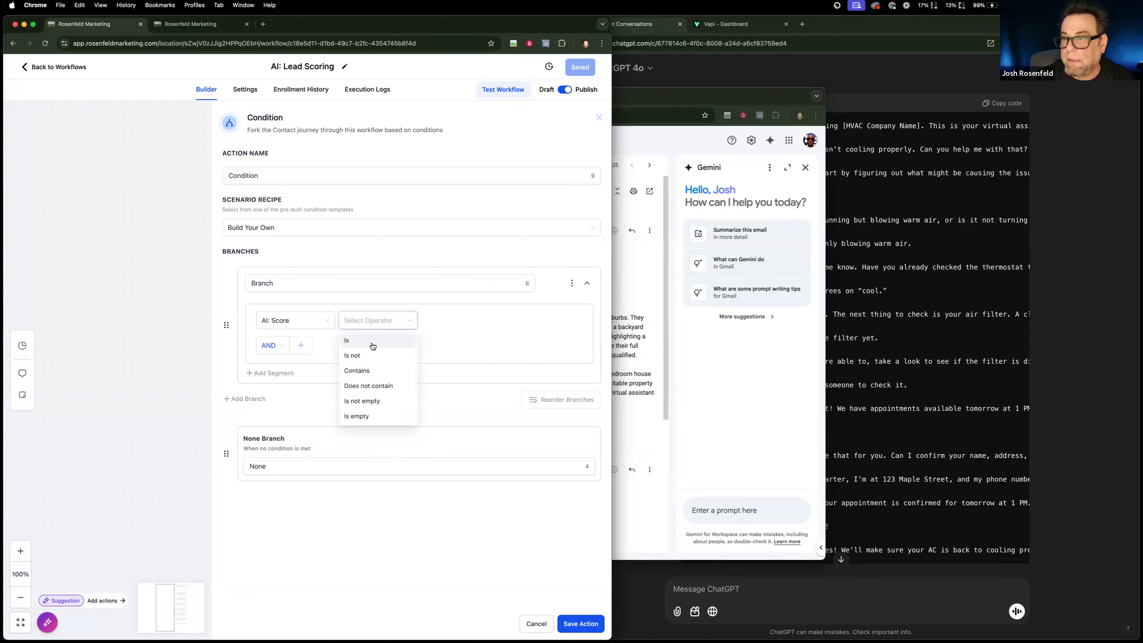
click(373, 342)
click(463, 321)
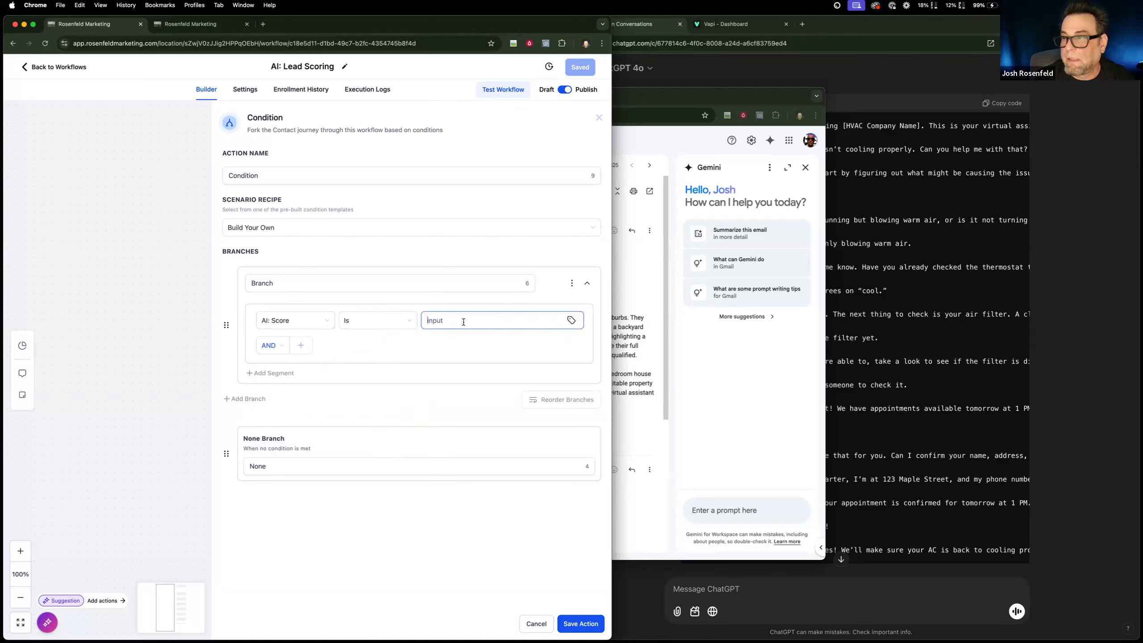
click(382, 330)
click(480, 317)
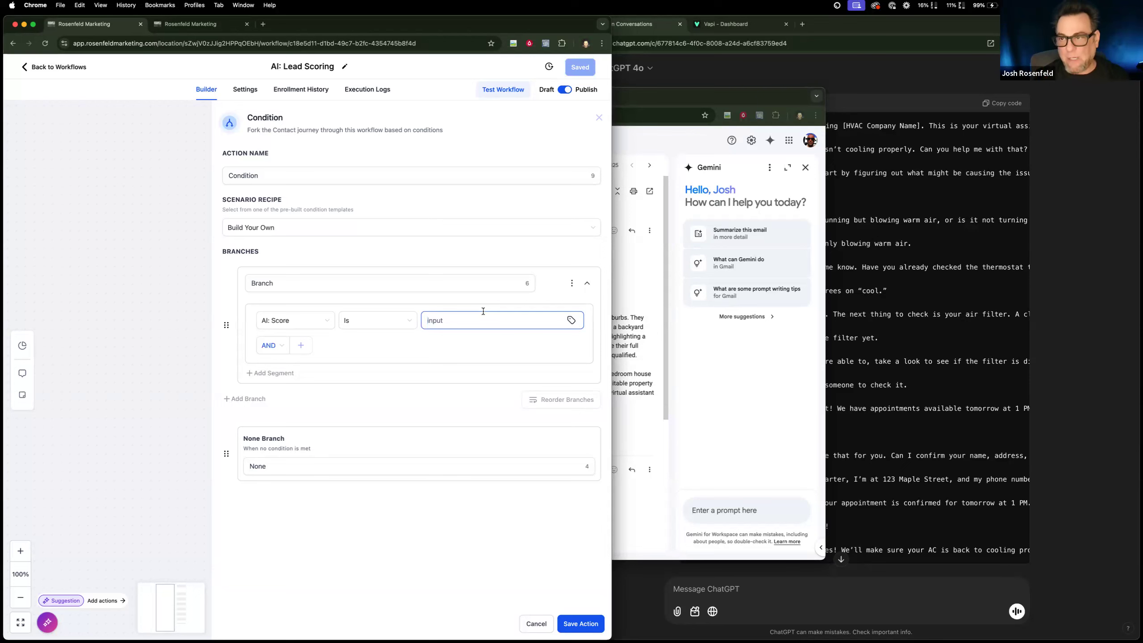
text(7)
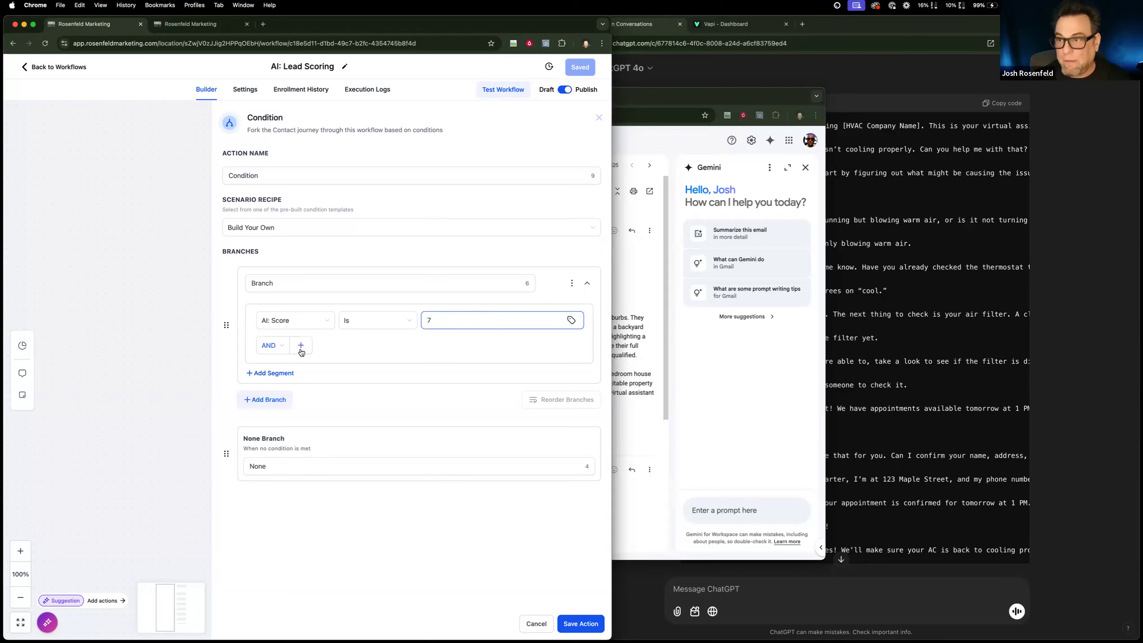
Switch the first branch's connector to OR and add a second condition, AI: Score Is 8.
click(275, 345)
click(278, 381)
click(306, 346)
click(291, 363)
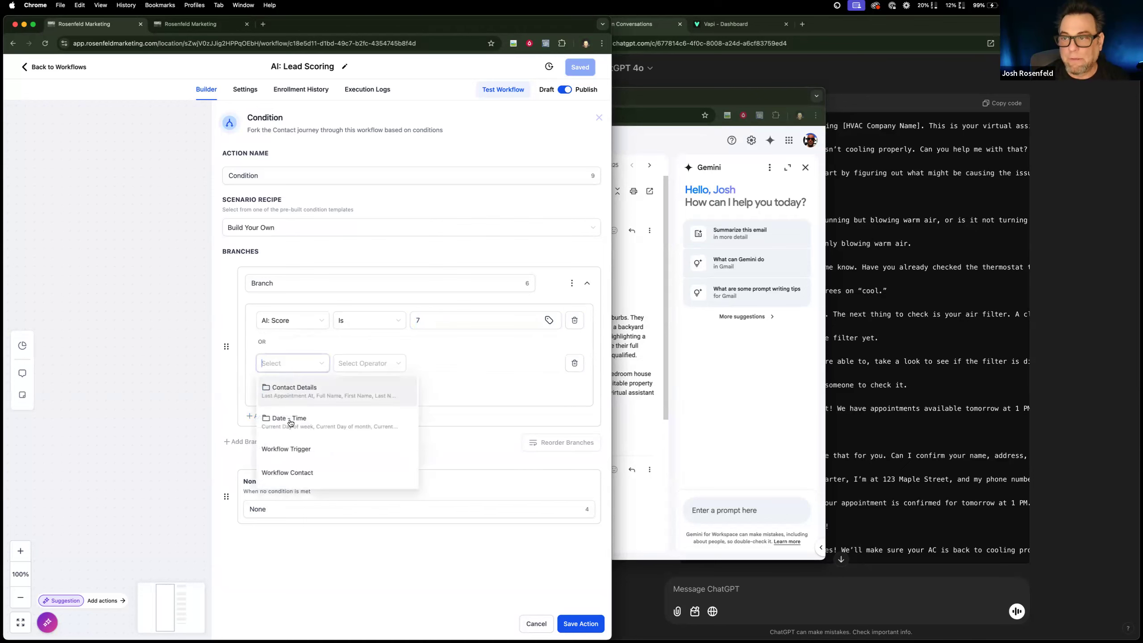
click(304, 390)
scroll(305, 426, down, 5)
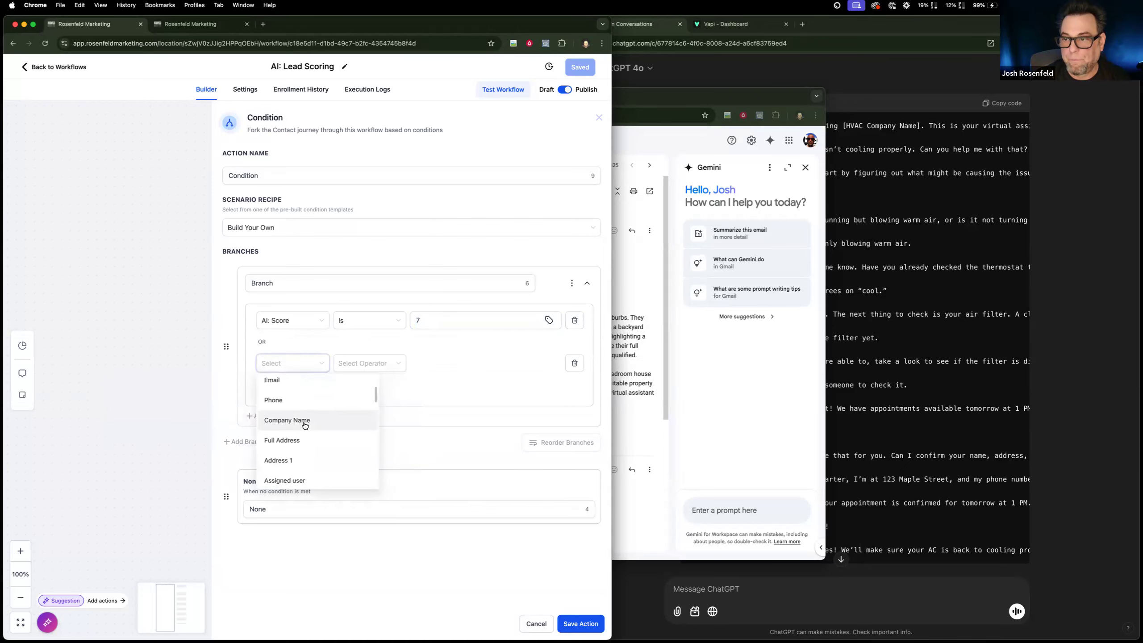
scroll(304, 425, down, 5)
click(351, 435)
click(372, 364)
click(372, 383)
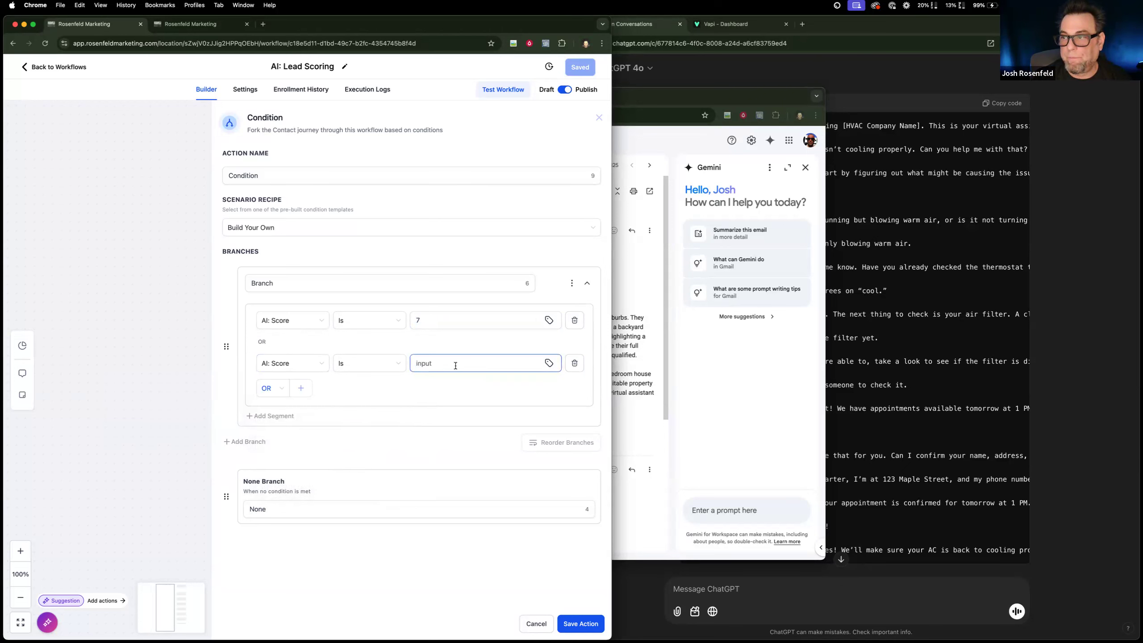
text(8)
Add a third OR condition to the first branch, AI: Score Is 9.
click(301, 388)
click(295, 407)
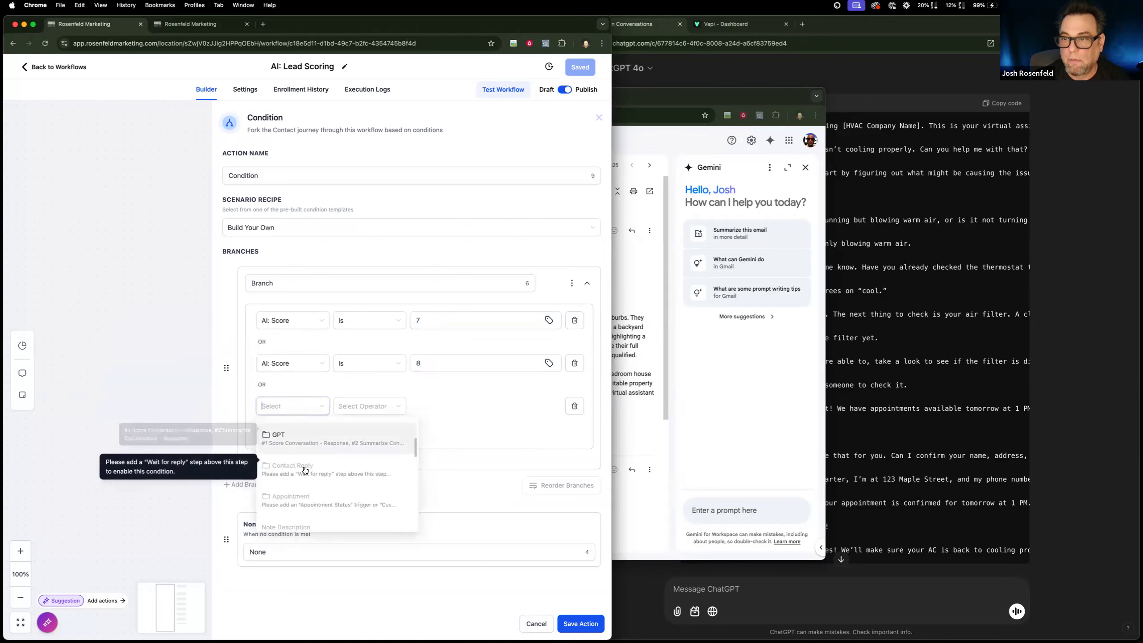
click(304, 429)
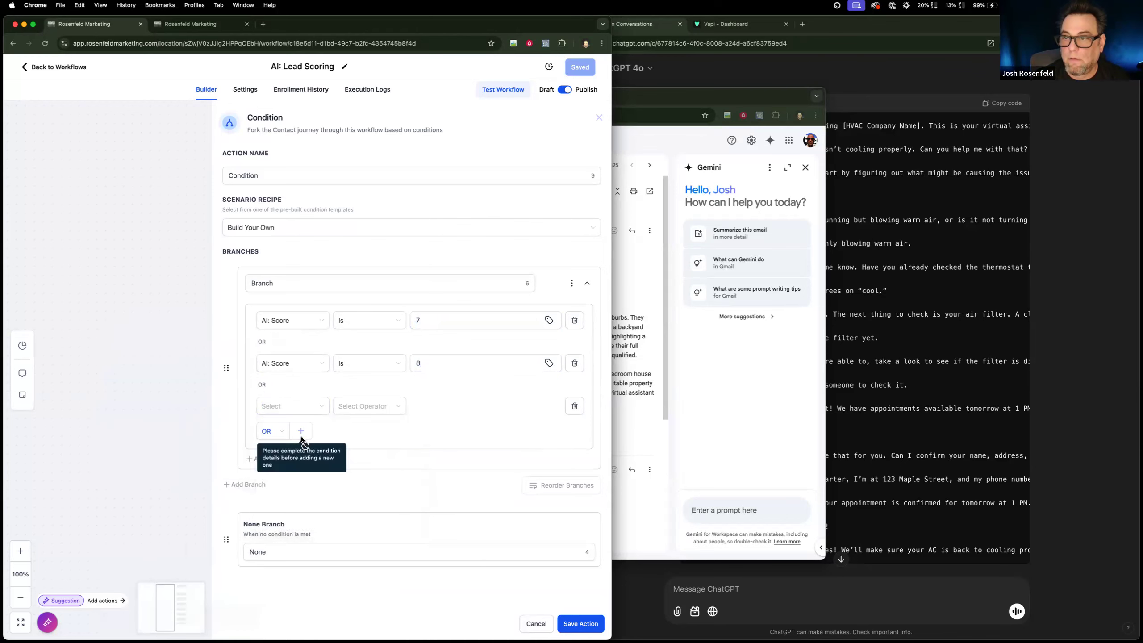
click(308, 408)
click(300, 433)
scroll(311, 458, down, 10)
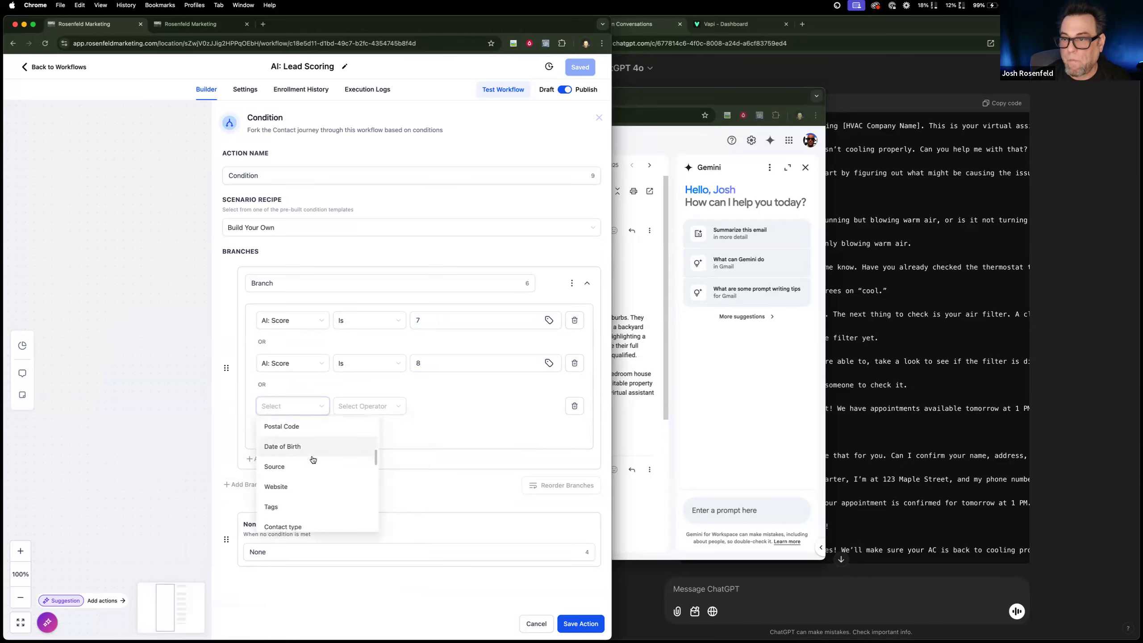
scroll(310, 458, down, 3)
click(303, 474)
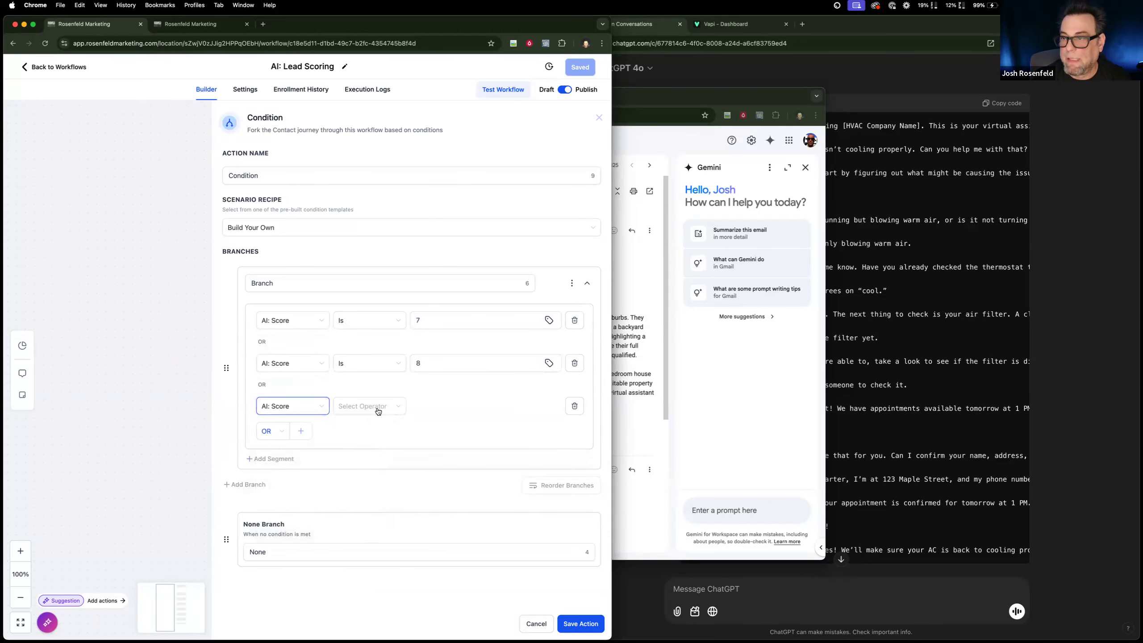
click(373, 407)
click(374, 427)
click(451, 408)
text(9)
Add a fourth OR condition to the first branch, AI: Score Is 10.
click(280, 431)
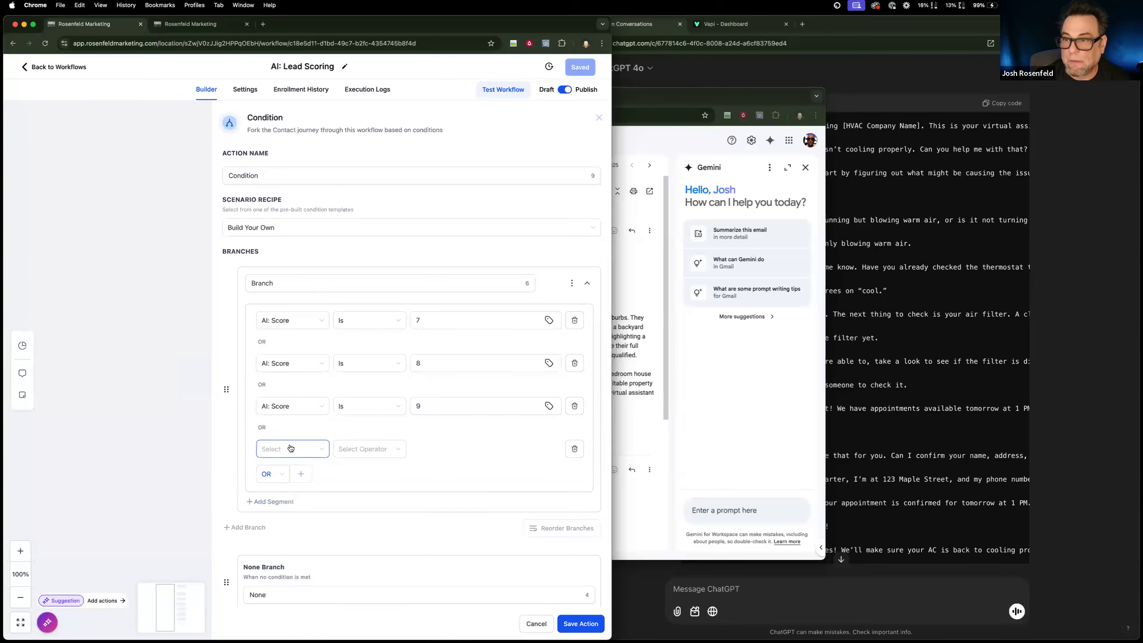
click(290, 448)
click(290, 474)
scroll(287, 498, down, 10)
scroll(286, 498, down, 3)
click(283, 506)
click(355, 454)
click(381, 461)
click(442, 445)
text(10)
Add a second branch, then name the first branch "<7" and the second branch "<4".
scroll(385, 485, down, 1)
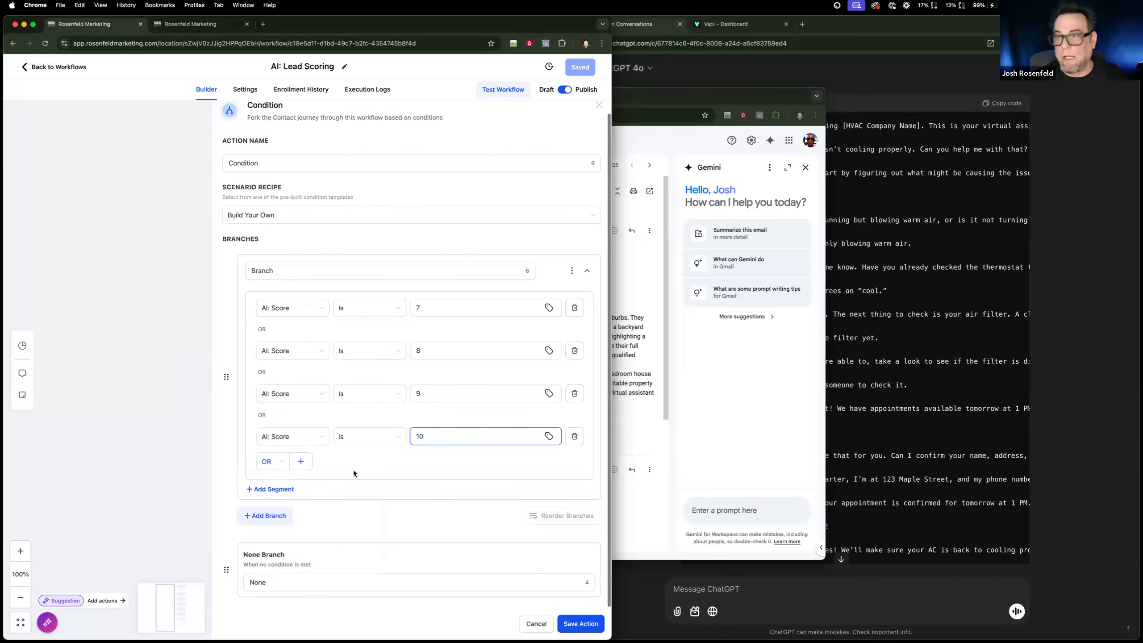
click(276, 513)
drag(297, 270, 198, 257)
text(<7)
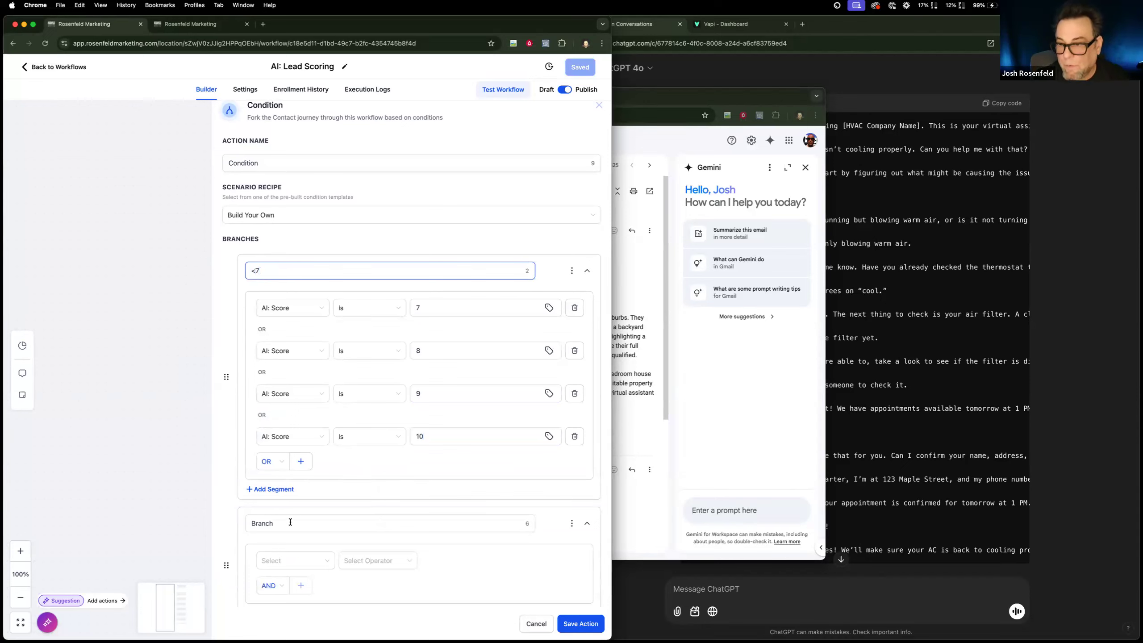
double_click(291, 522)
text(<)
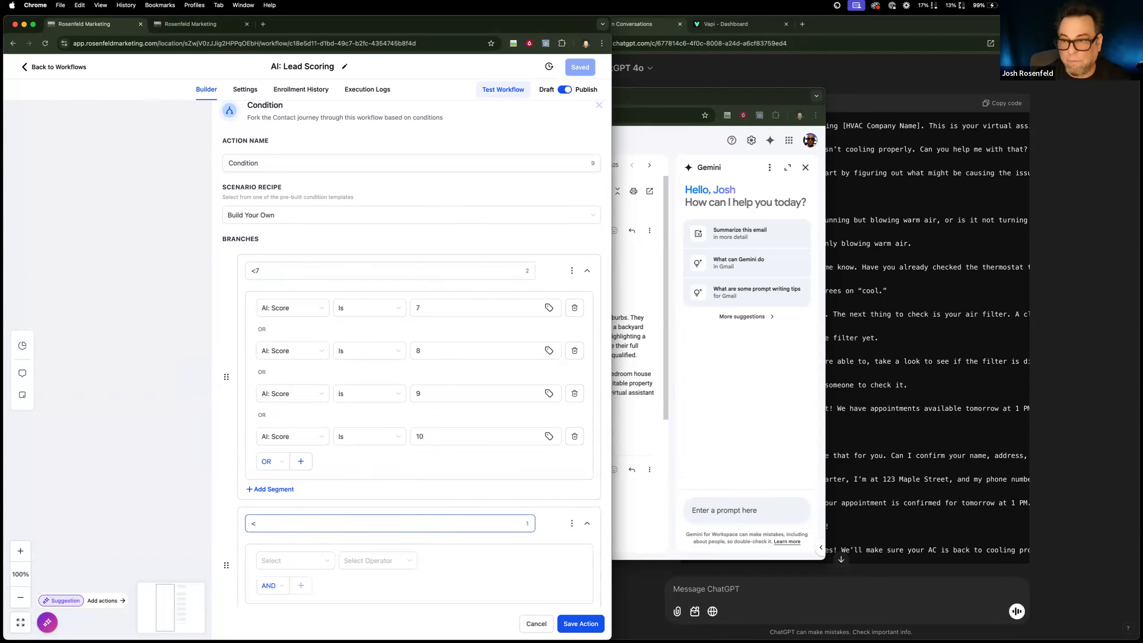
text(4)
Set the <4 branch's first condition to AI: Score Is 4.
click(317, 560)
scroll(326, 469, up, 2)
click(324, 451)
scroll(315, 493, down, 10)
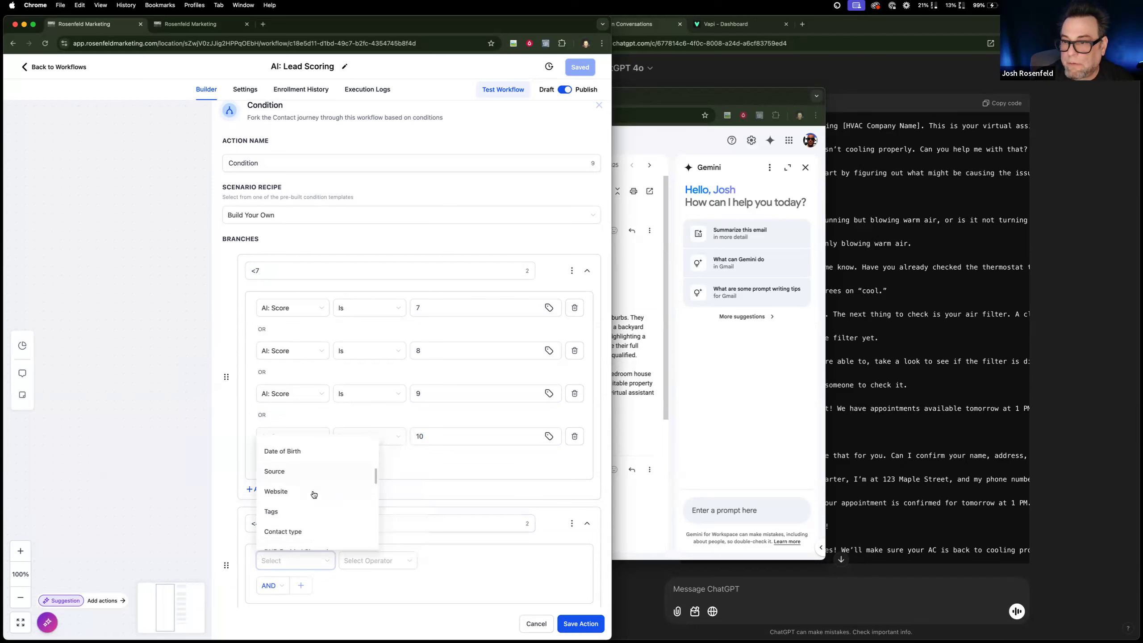
click(338, 498)
click(378, 560)
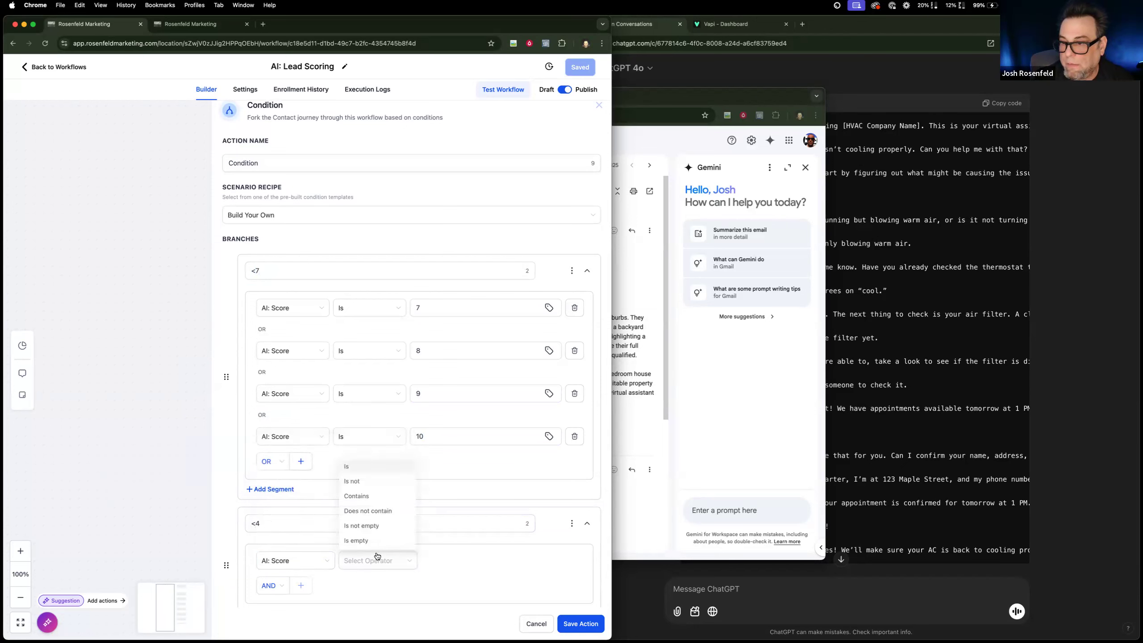
click(377, 466)
click(466, 560)
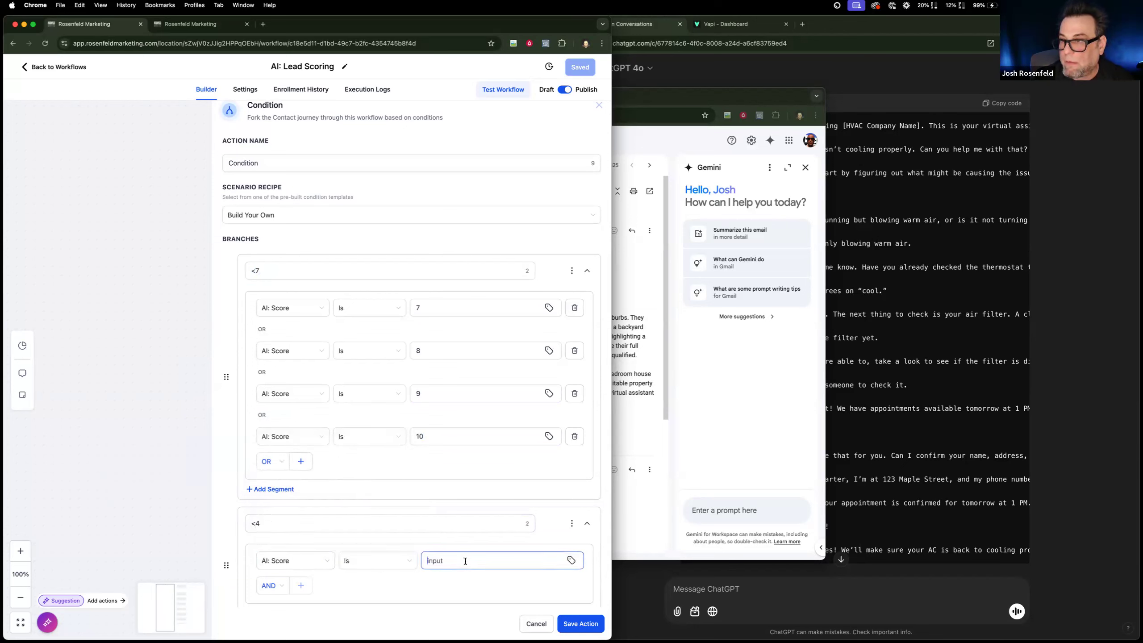
scroll(270, 450, down, 3)
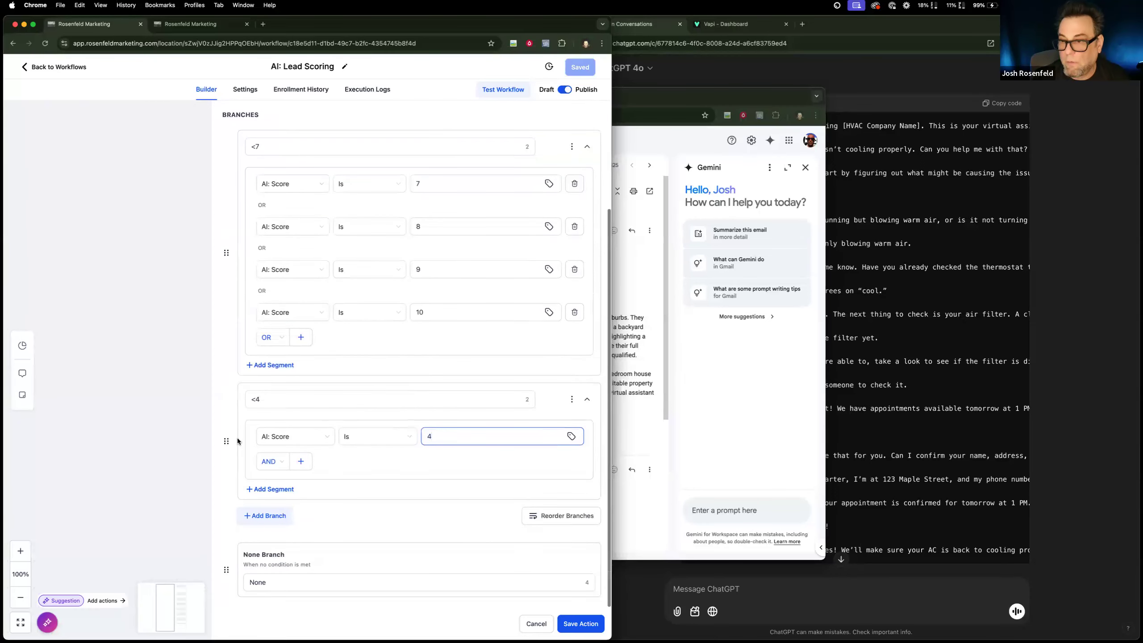
Switch the <4 branch's condition logic to OR and add a second, empty condition.
click(270, 461)
click(266, 495)
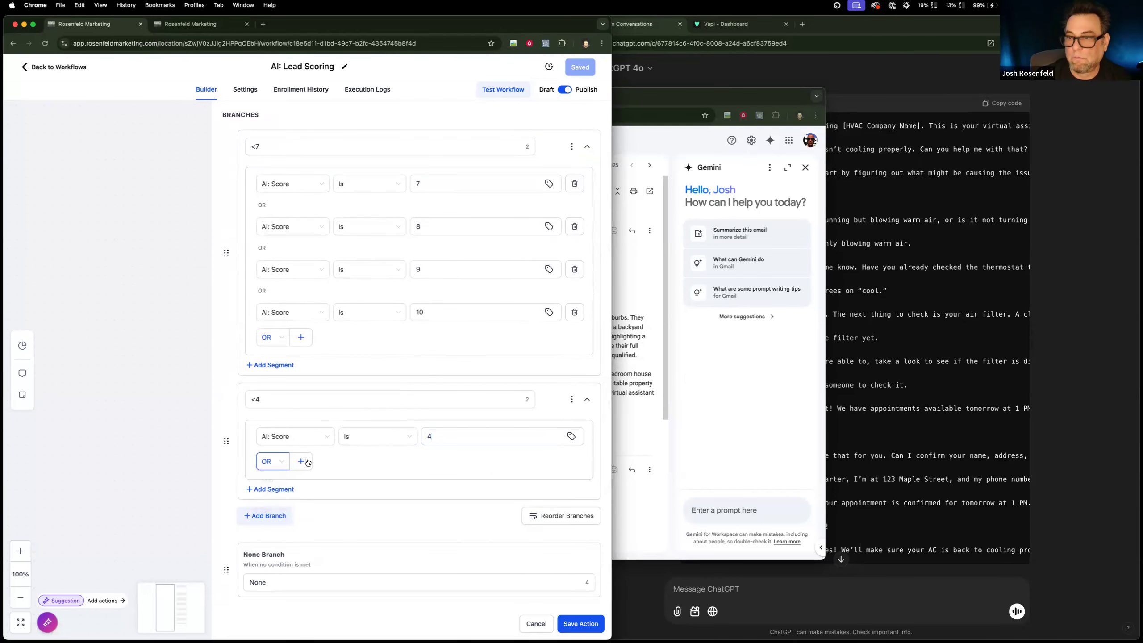
click(301, 461)
click(299, 480)
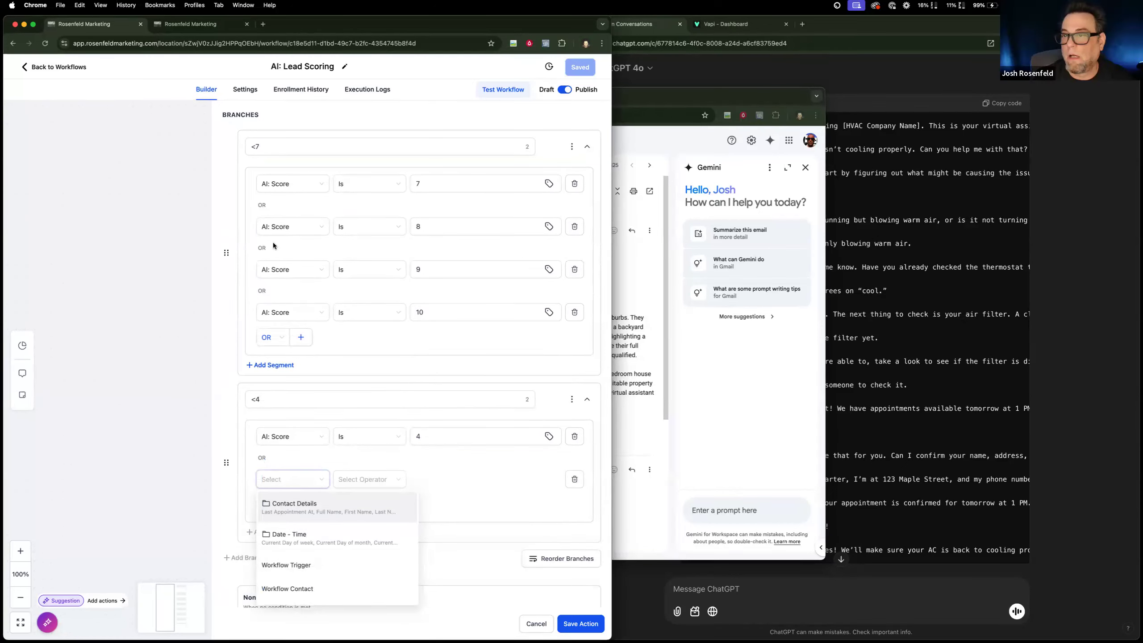
Rename the first branch from "<7" to ">7".
click(249, 145)
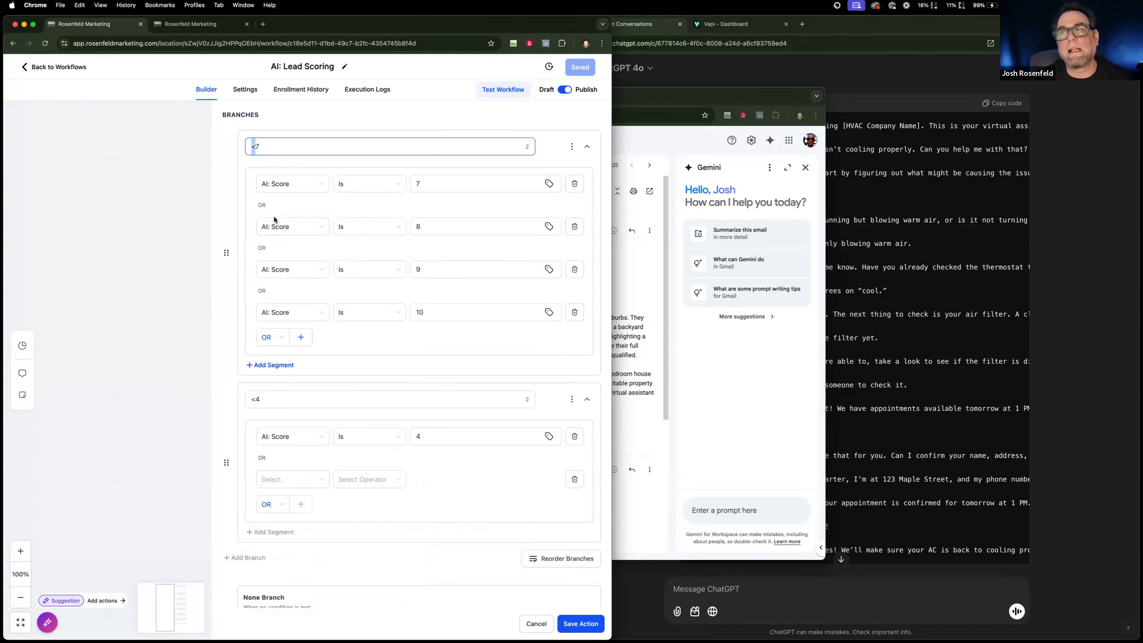
text(>)
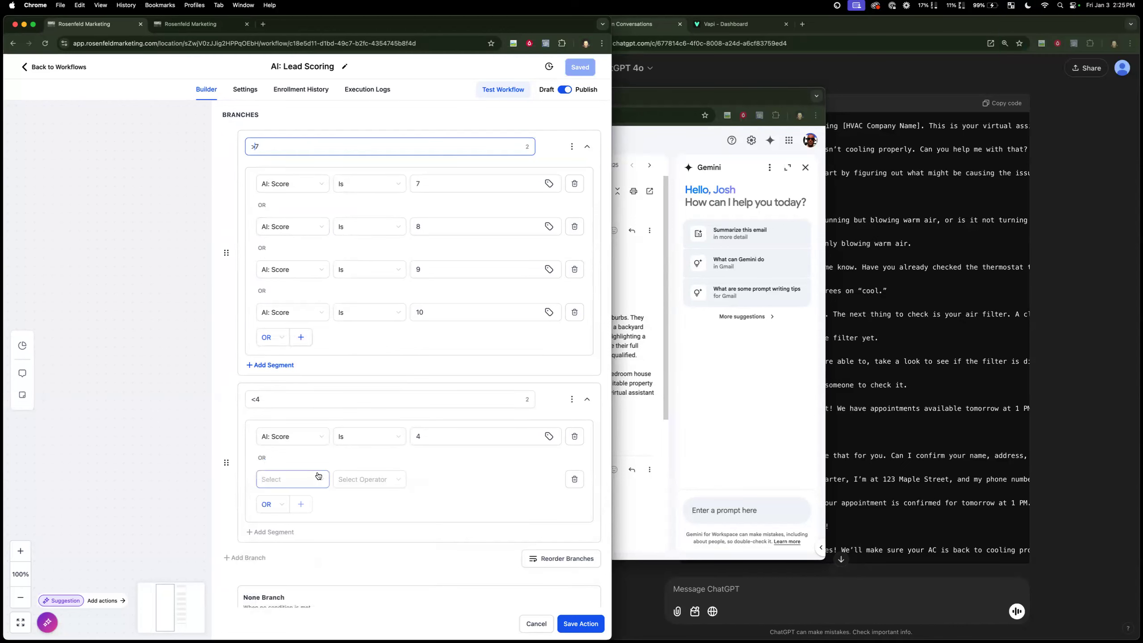
Set the <4 branch's second condition to the contact field AI: Score Is 3.
scroll(320, 474, down, 1)
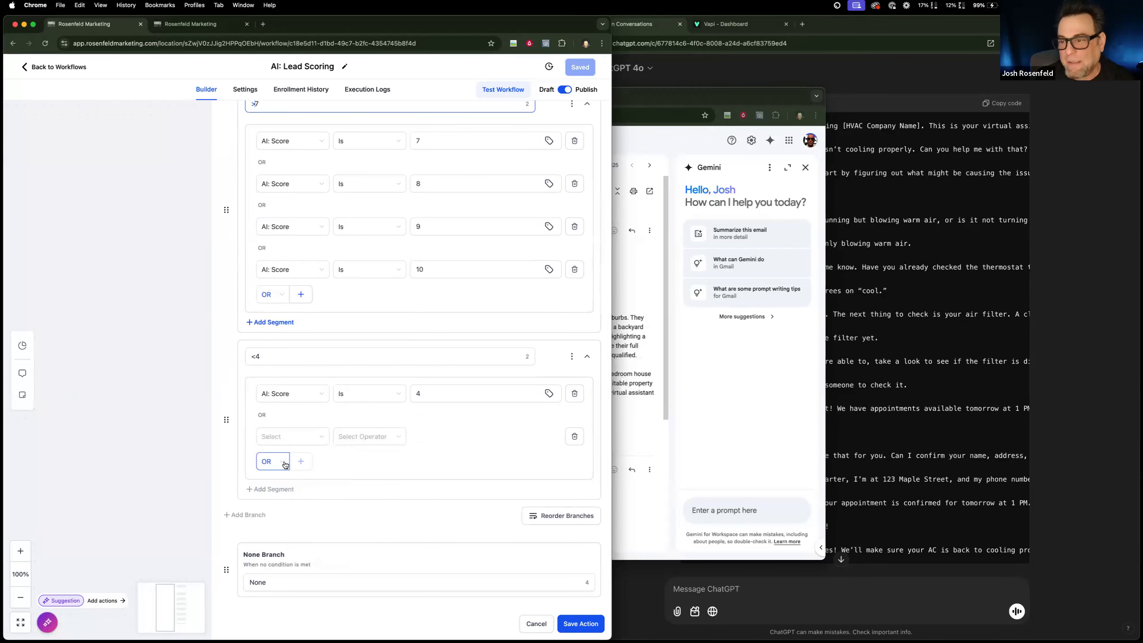
click(284, 436)
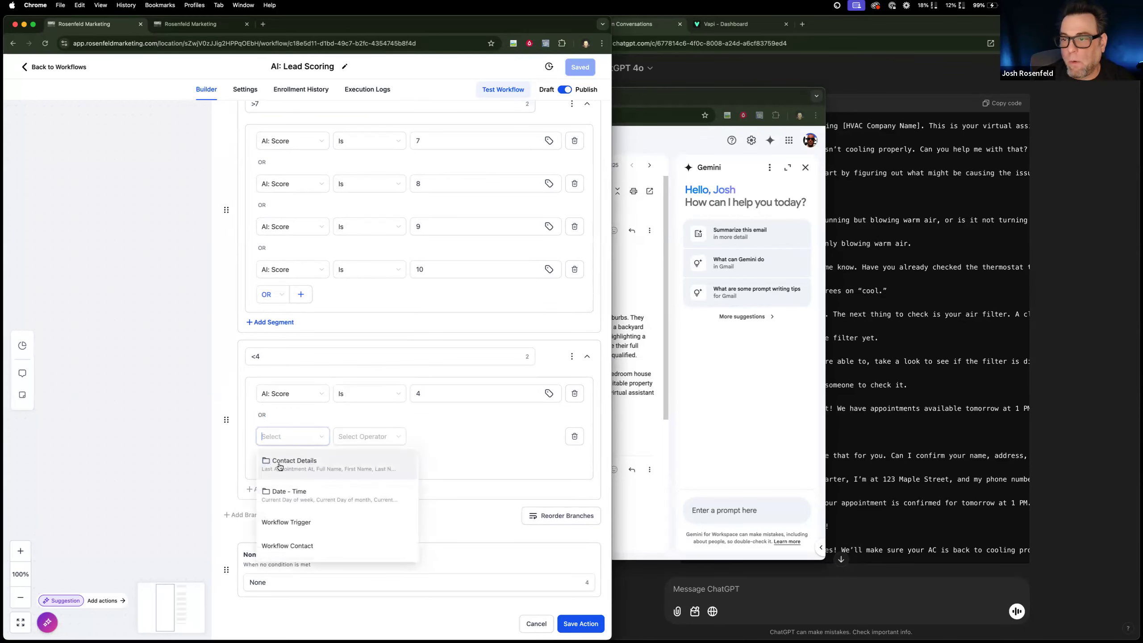
click(279, 469)
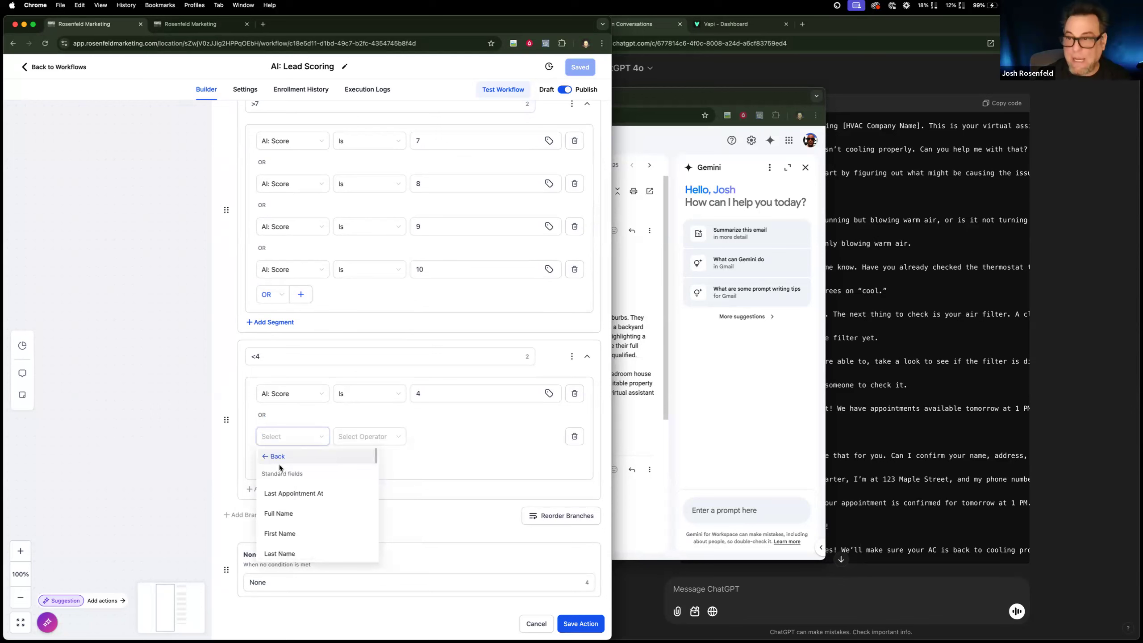
scroll(315, 522, down, 6)
scroll(314, 523, down, 5)
click(313, 522)
click(380, 442)
click(374, 464)
click(427, 437)
text(2)
key(BackSpace)
text(3)
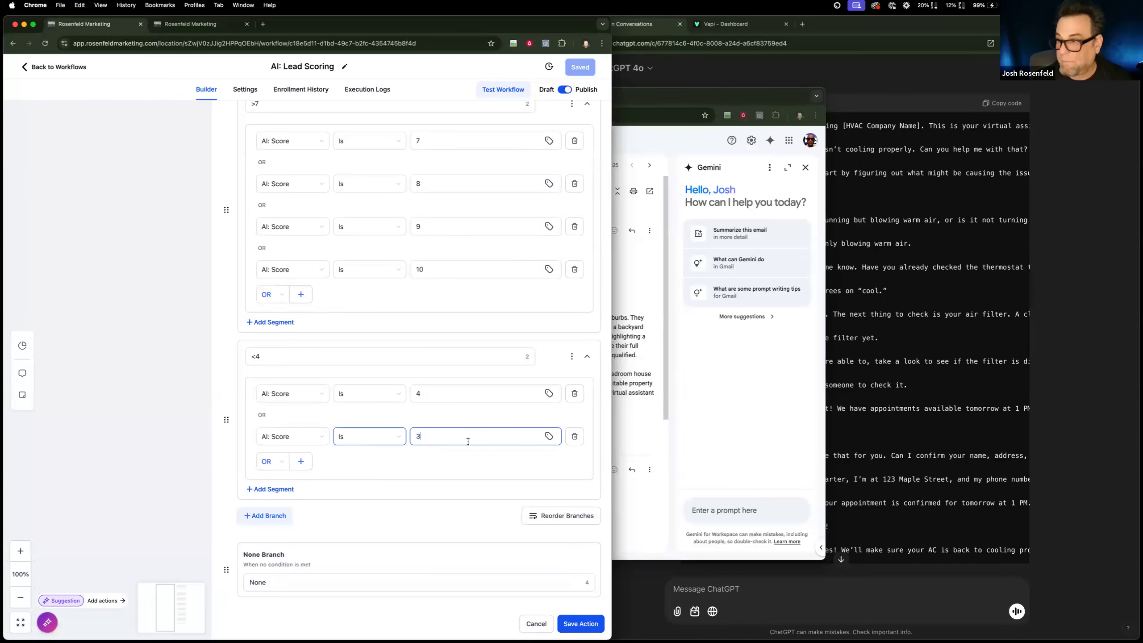
Add a third OR condition to the <4 branch, AI: Score Is 2.
click(302, 463)
click(295, 478)
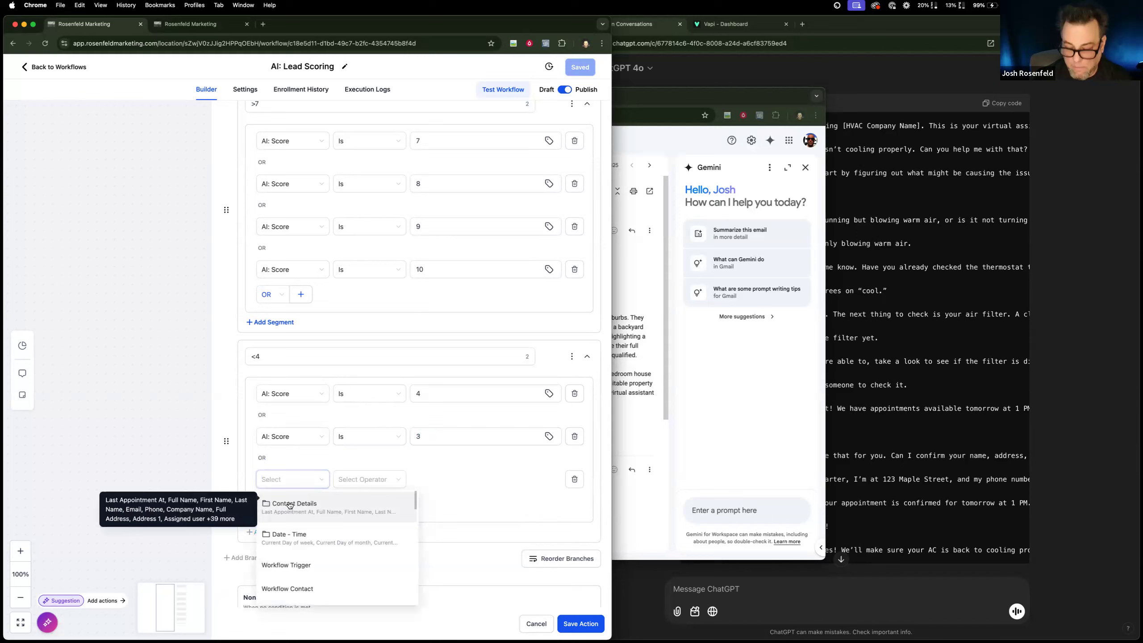
click(291, 507)
scroll(307, 529, down, 10)
click(306, 522)
click(368, 479)
click(367, 503)
click(440, 480)
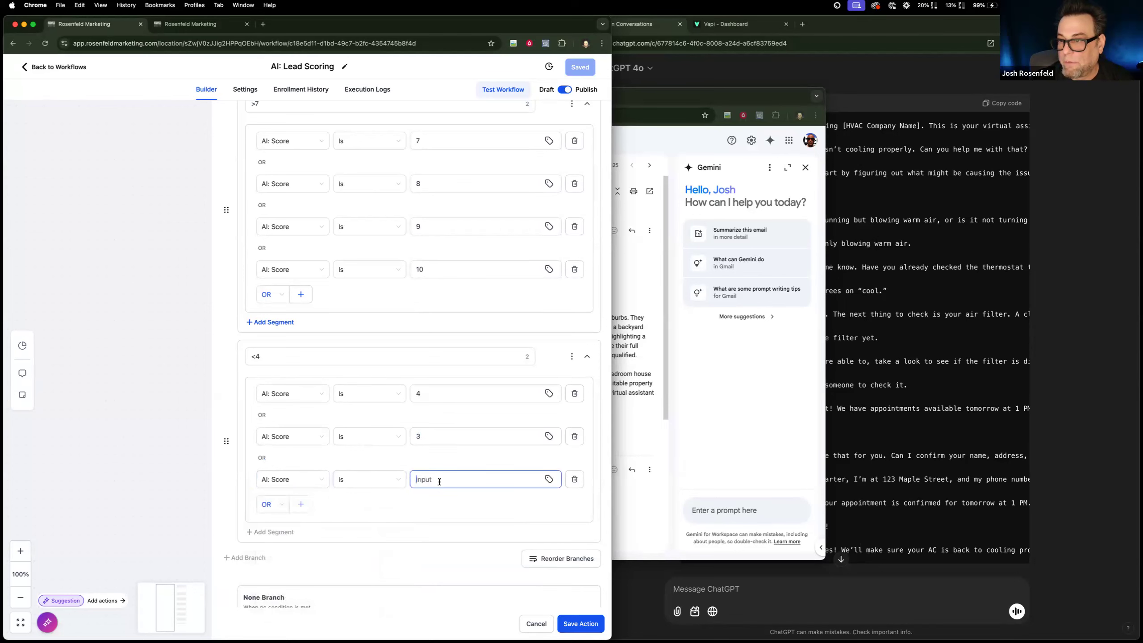
text(2)
Add a fourth OR condition to the <4 branch, AI: Score Is 1.
click(301, 504)
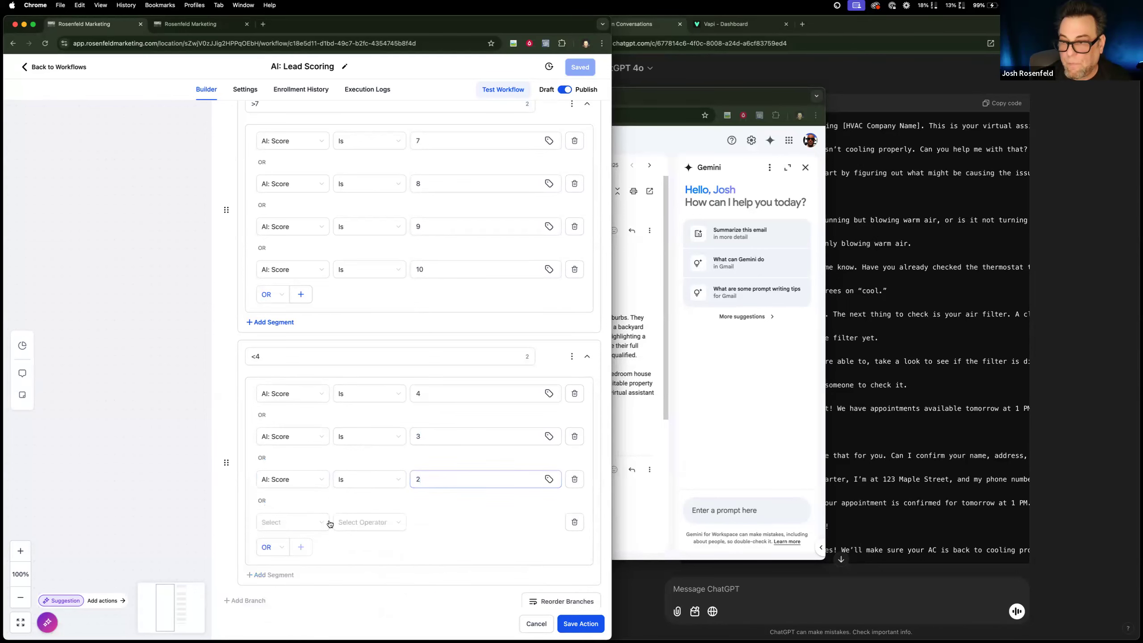
scroll(315, 486, down, 2)
click(308, 439)
click(298, 461)
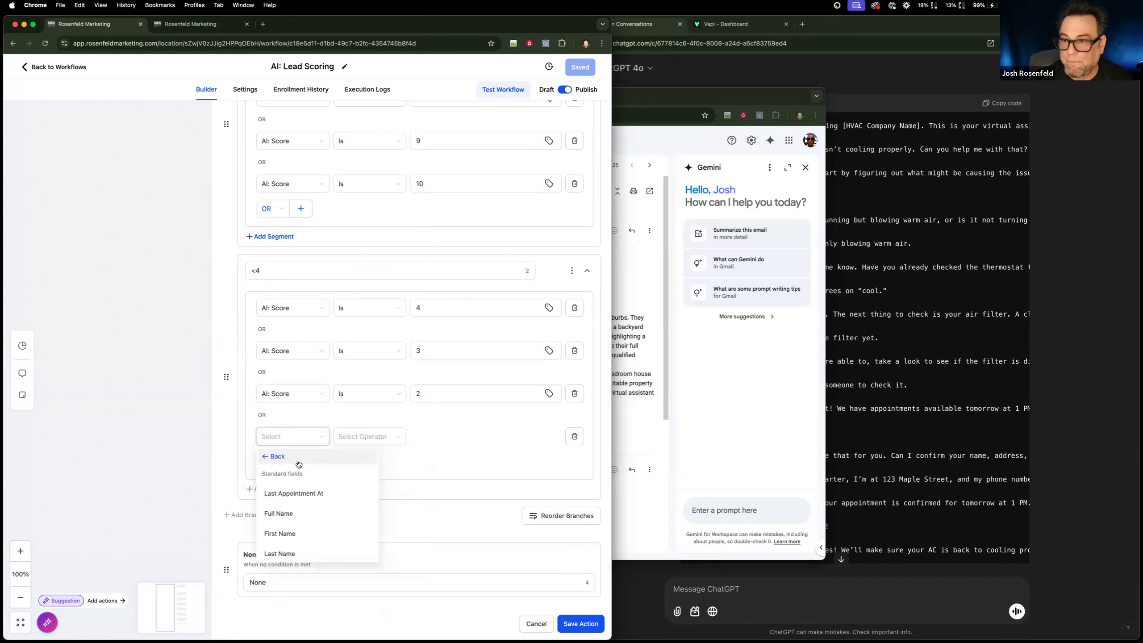
scroll(301, 492, down, 5)
scroll(301, 492, down, 3)
scroll(301, 491, up, 3)
click(300, 481)
click(390, 455)
click(443, 436)
text(1)
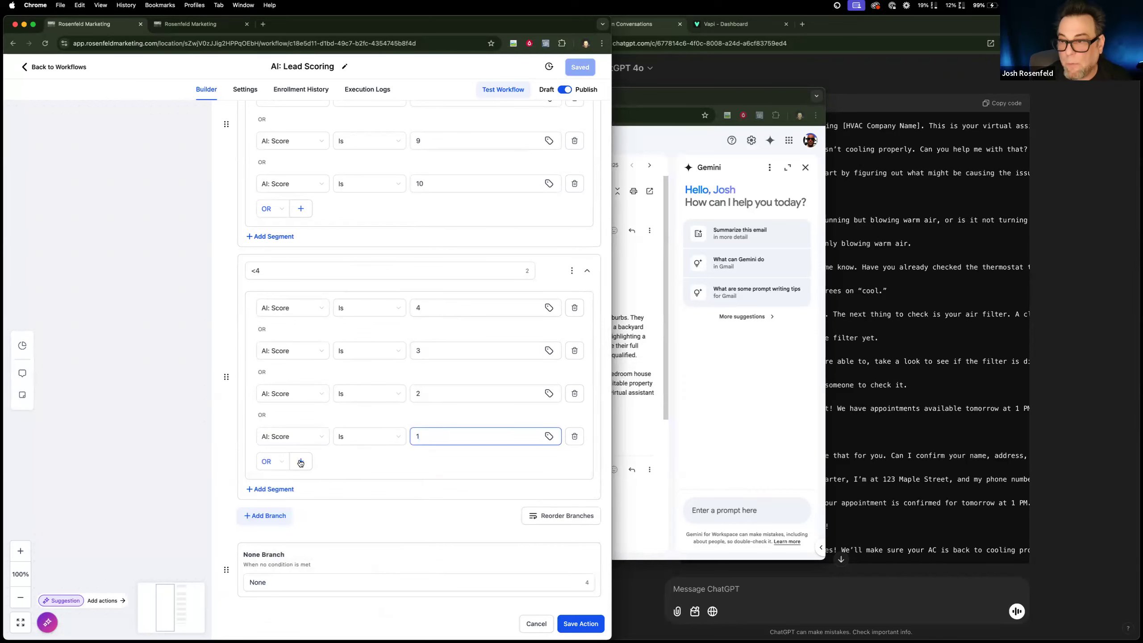
Add a fifth OR condition to the <4 branch, AI: Score Is 0, and save the condition action.
click(300, 461)
click(286, 479)
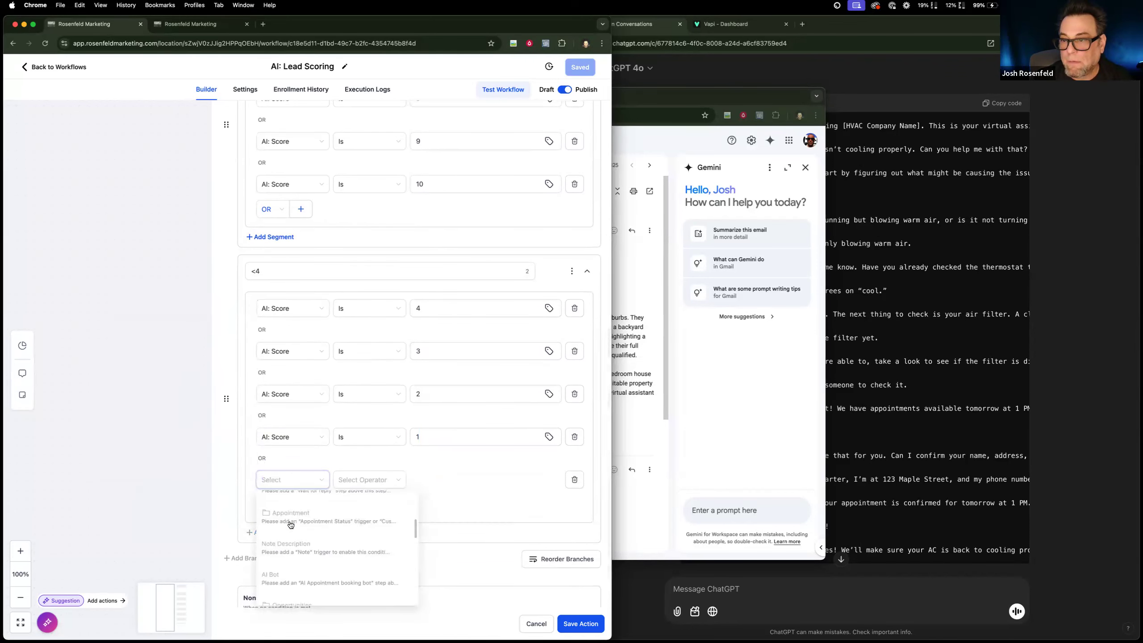
click(293, 504)
scroll(313, 523, down, 3)
scroll(314, 522, down, 10)
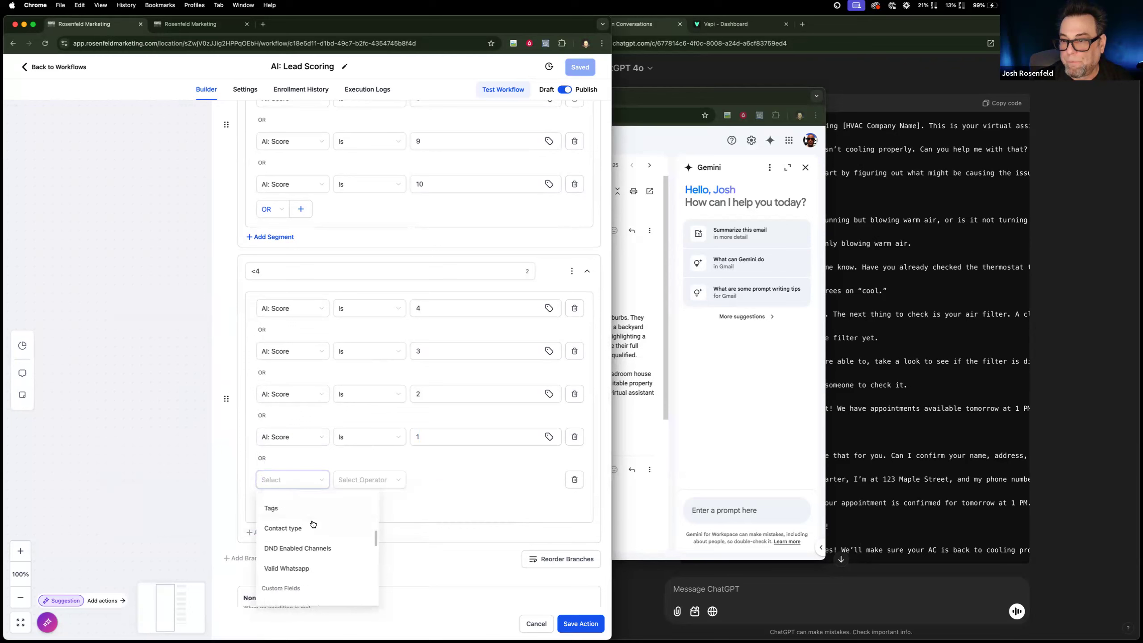
click(340, 515)
click(376, 480)
click(367, 506)
click(434, 477)
text(0)
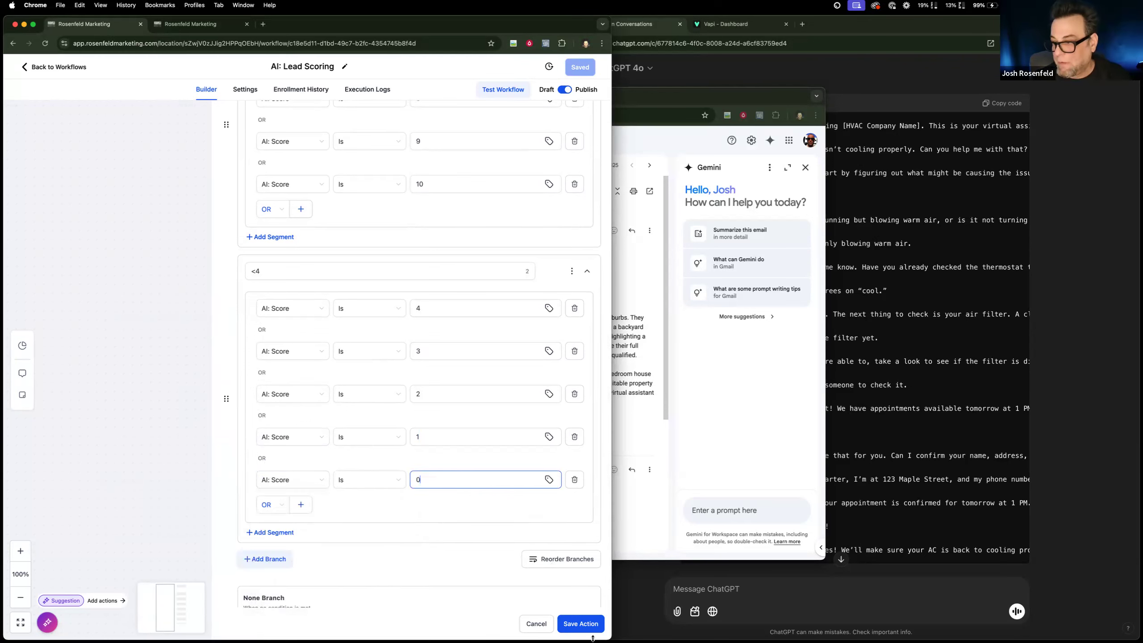
click(581, 623)
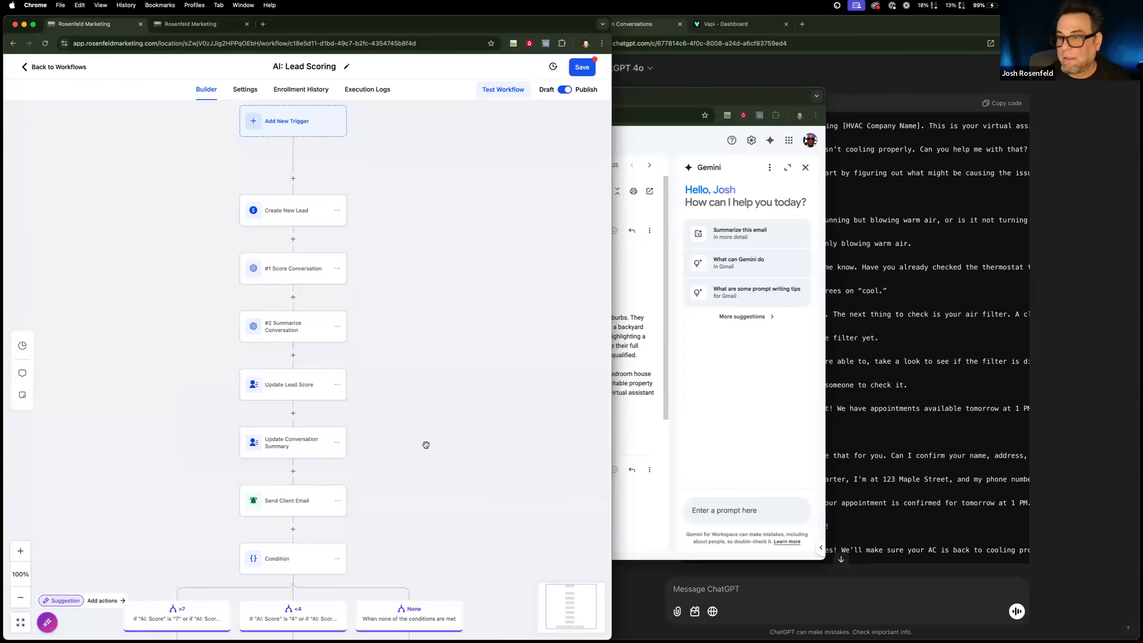
Add a Create/Update Opportunity action beneath the >7 branch.
scroll(315, 452, down, 3)
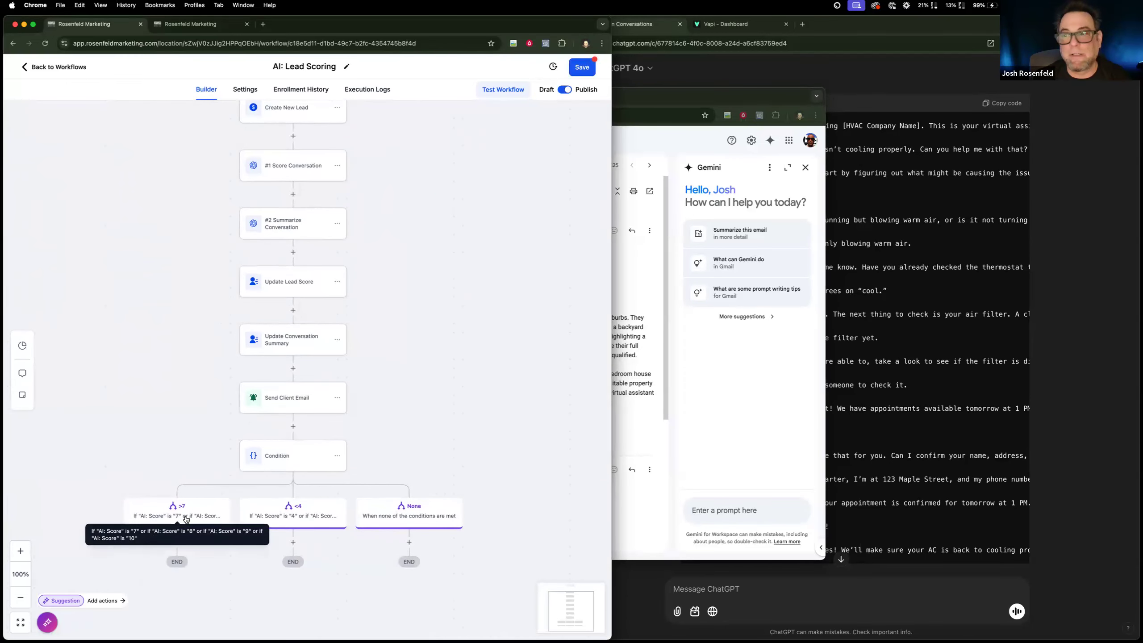
scroll(487, 407, down, 2)
scroll(487, 407, up, 2)
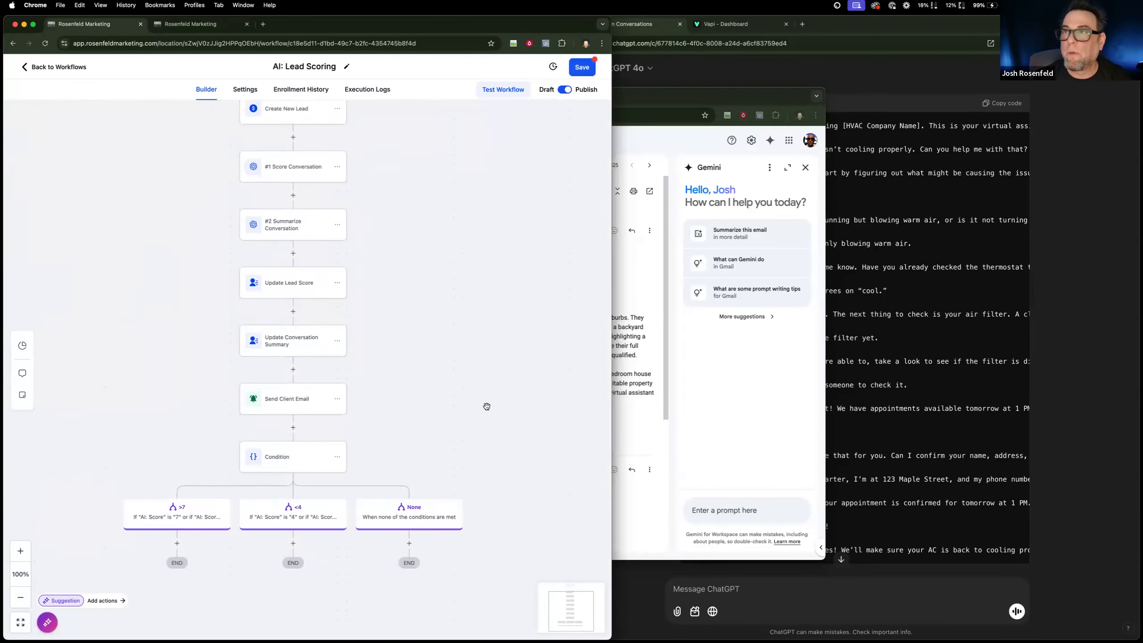
scroll(486, 407, up, 1)
scroll(487, 407, down, 3)
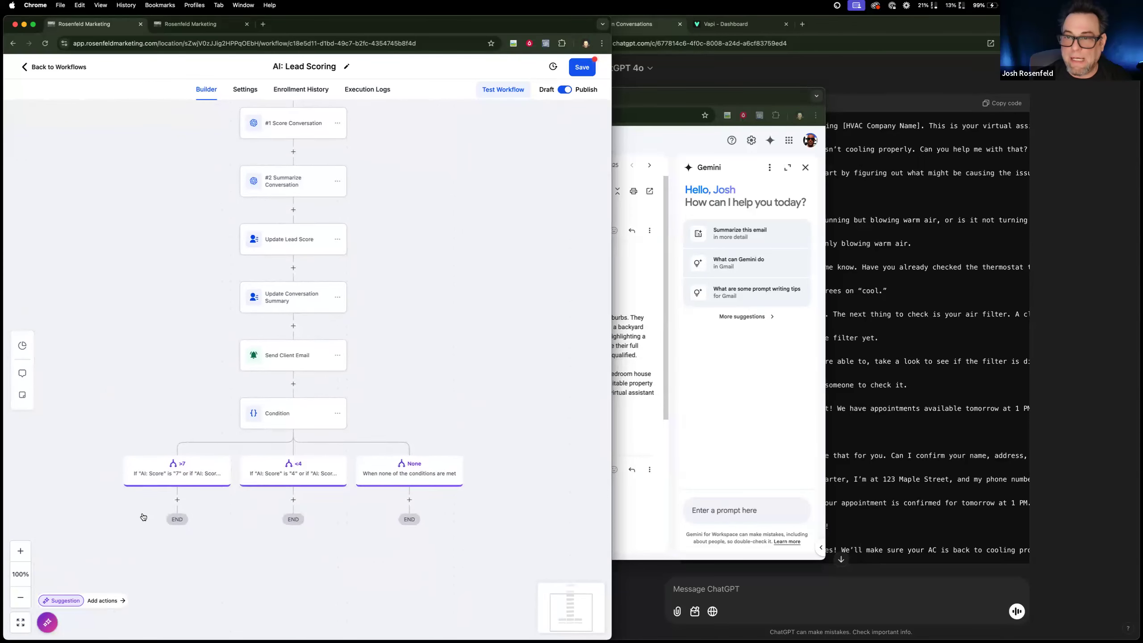
click(177, 499)
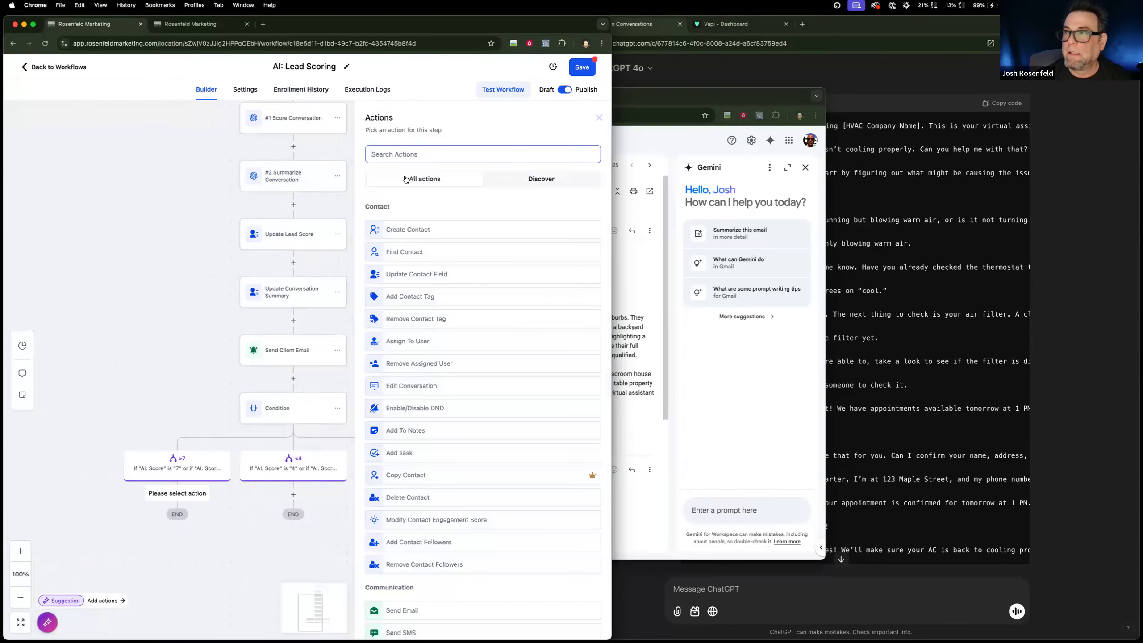
text(upd)
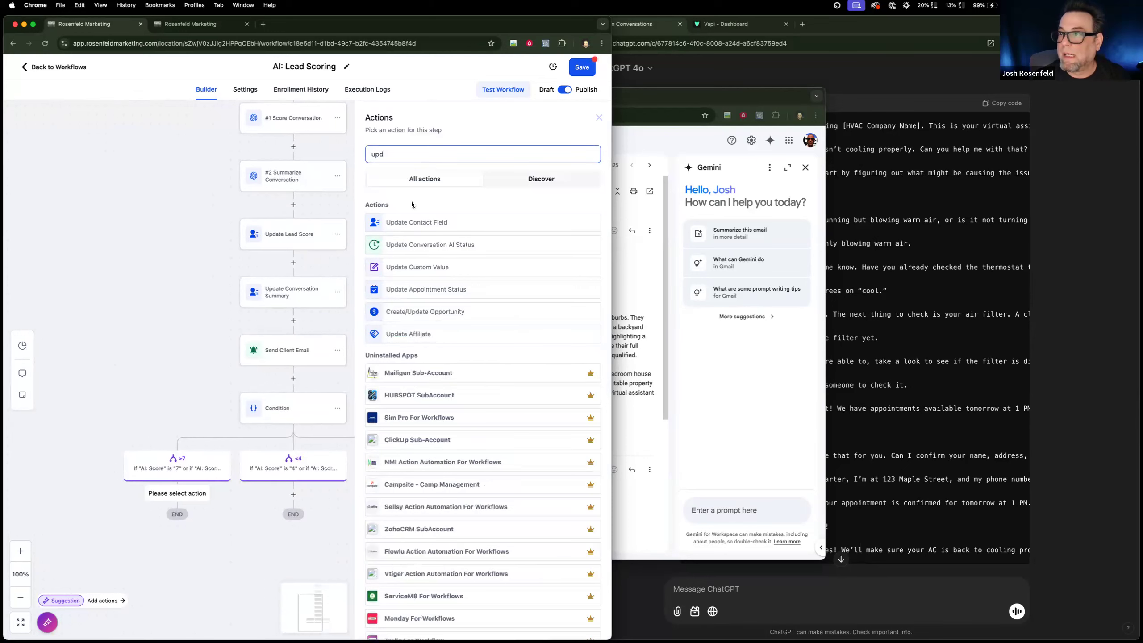
click(411, 312)
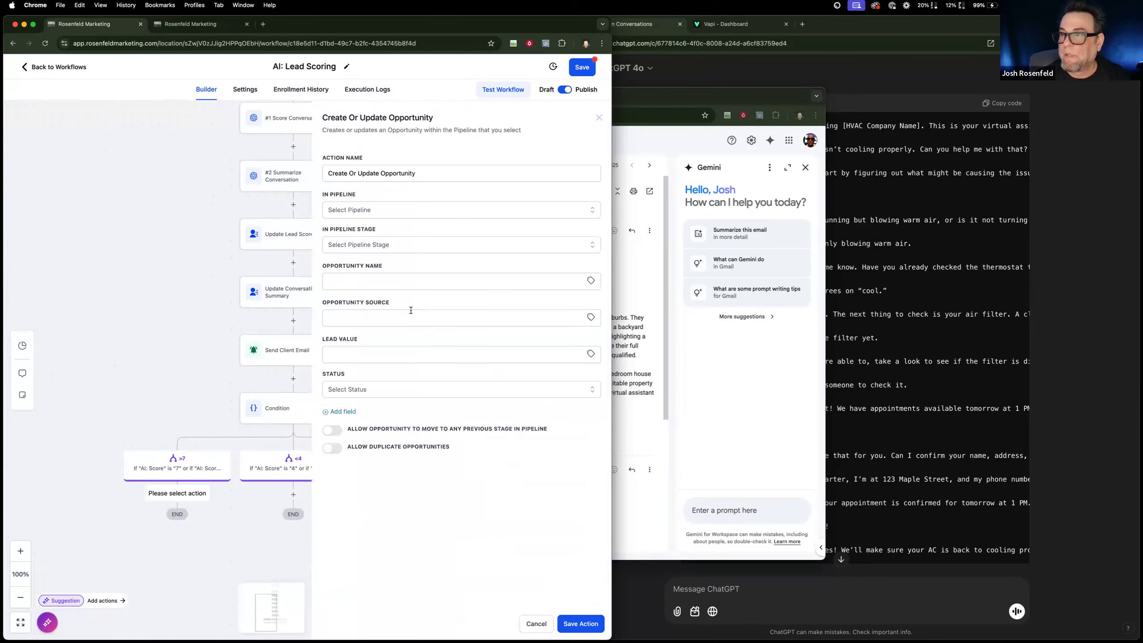
Set the opportunity name to "New Lead" and the opportunity source to "AI".
click(407, 283)
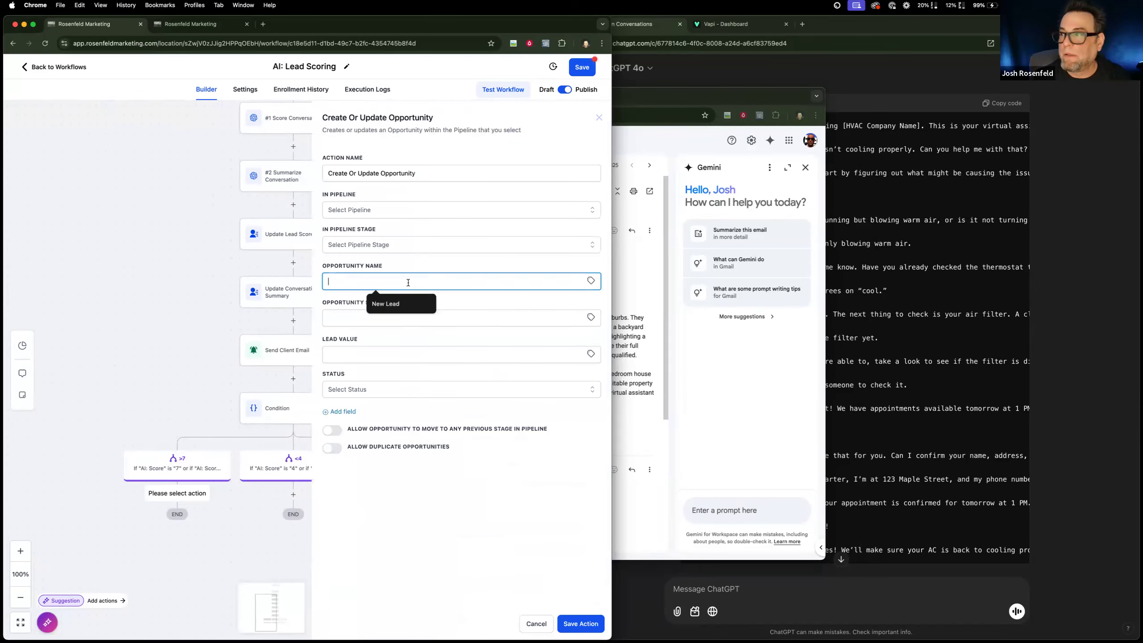
click(391, 304)
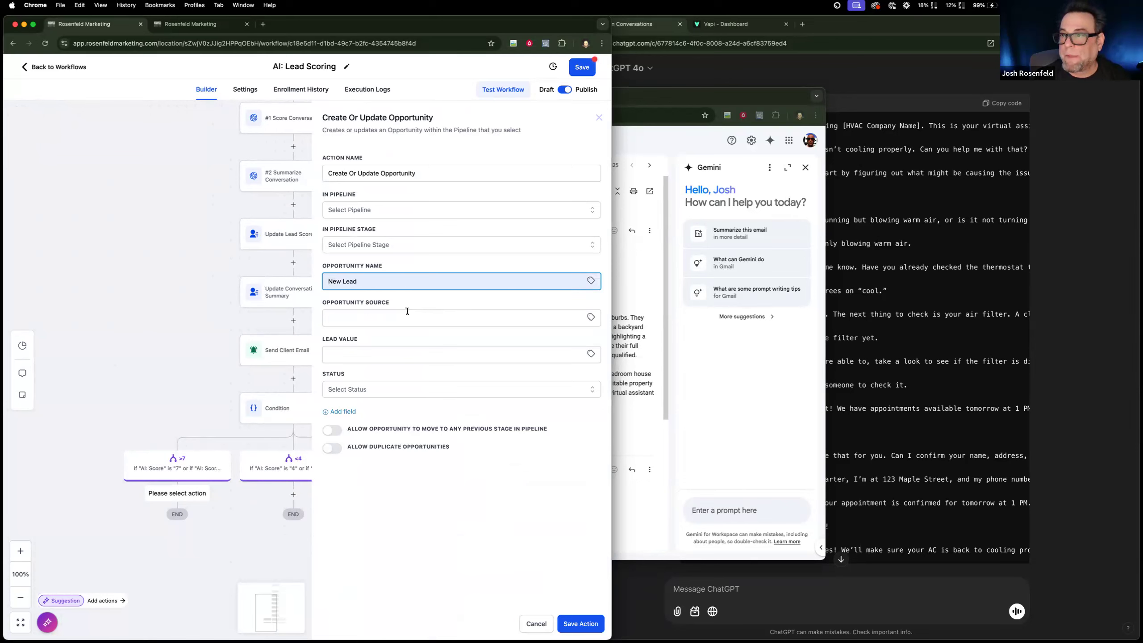
click(408, 311)
text(AI)
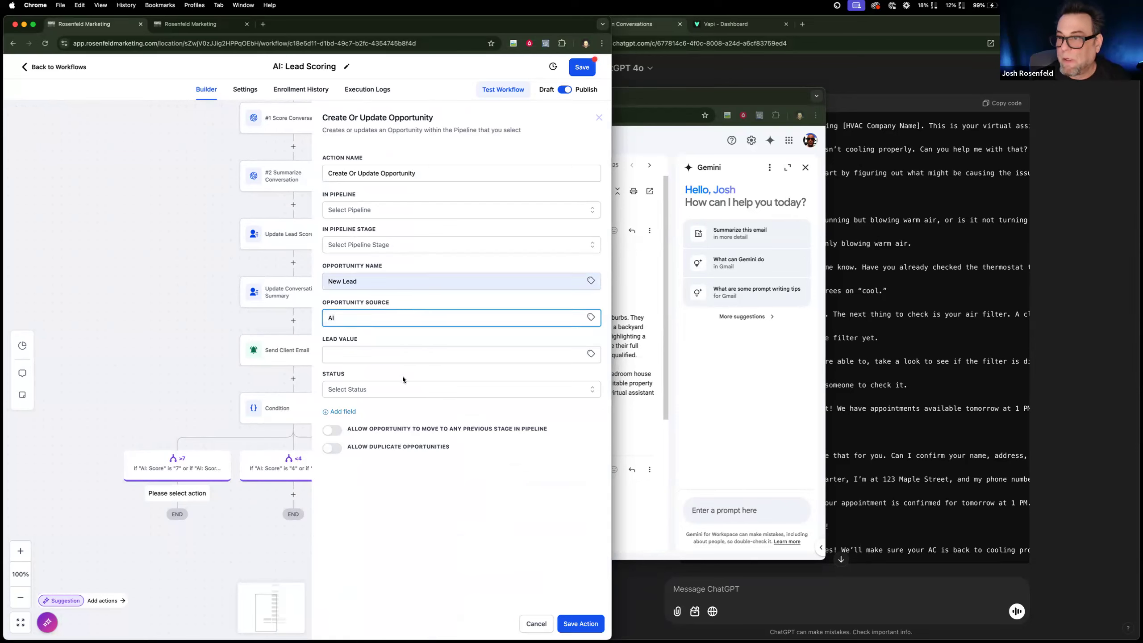
Place the opportunity in the Leads pipeline at the Hot Lead stage and save the action.
click(389, 212)
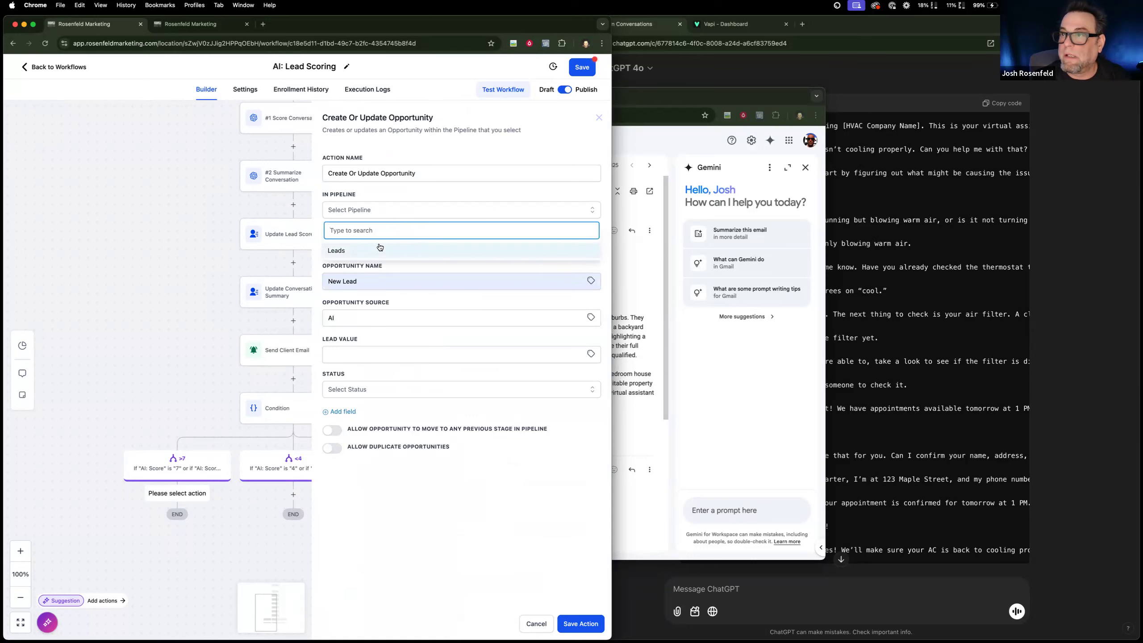
click(382, 246)
click(384, 244)
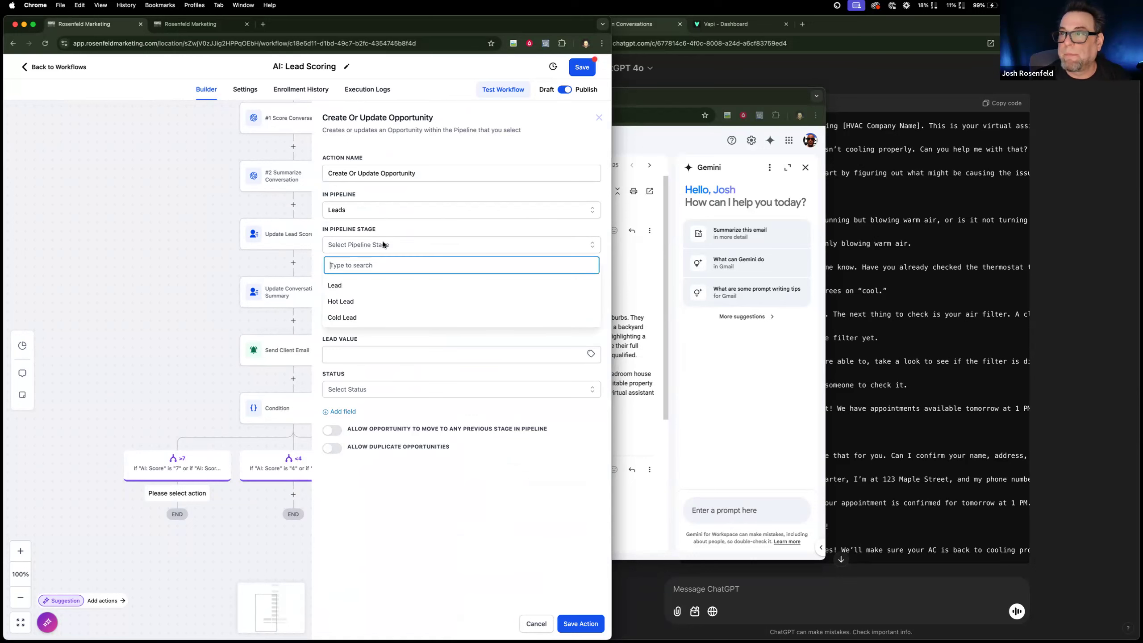
click(373, 299)
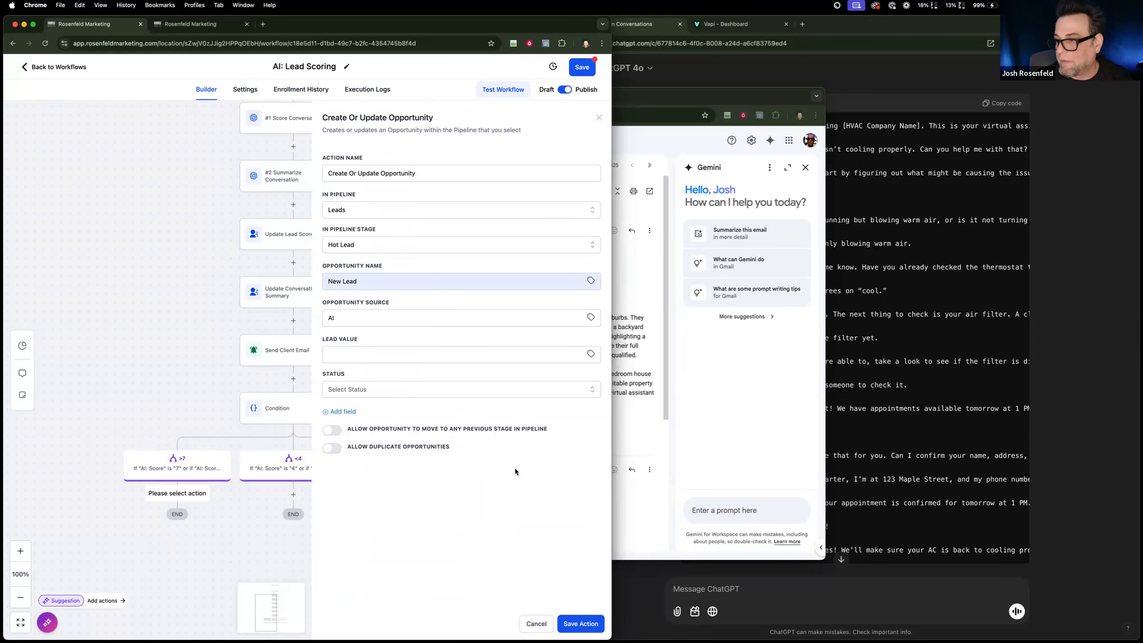
click(580, 624)
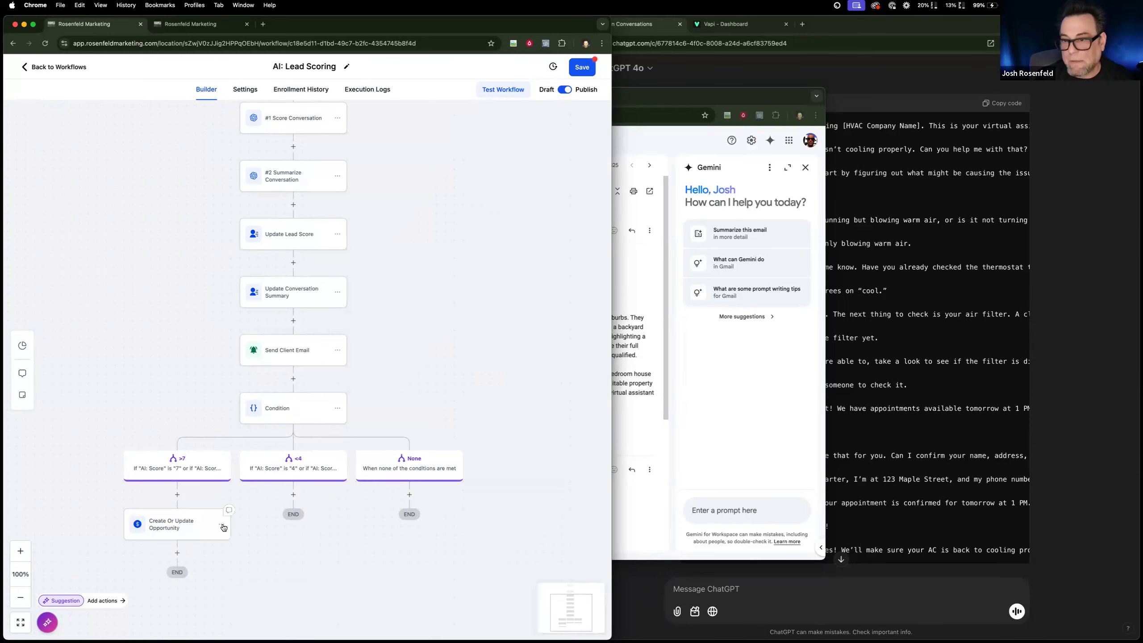
Rename the >7 branch's opportunity action to "Create Hot Lead" and save it.
click(179, 526)
drag(392, 194, 349, 170)
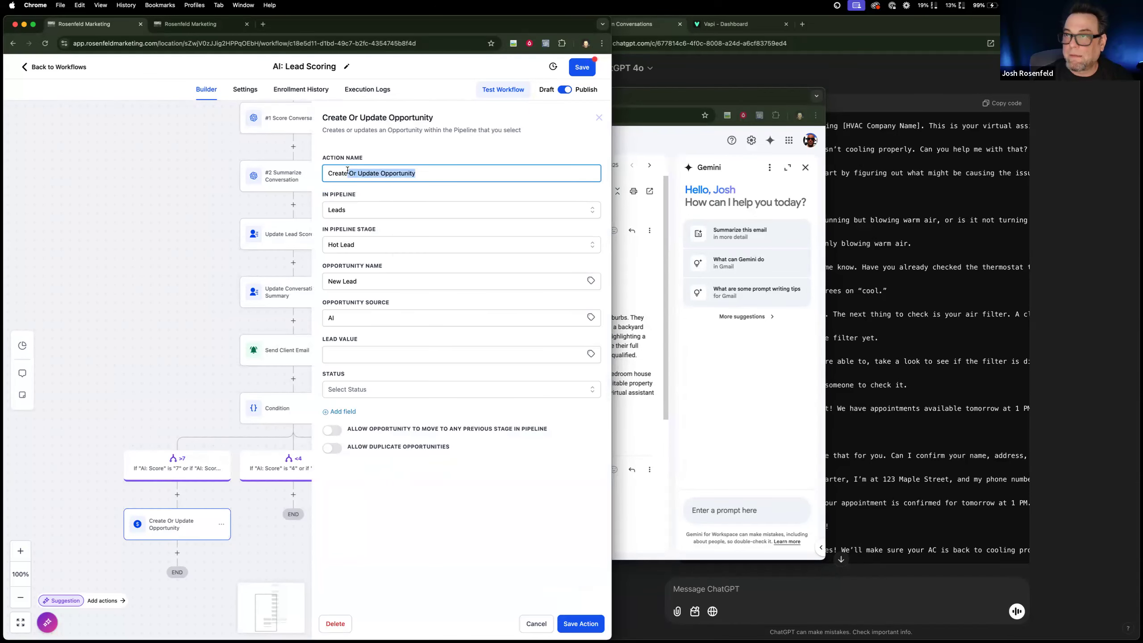
text(Hot Ler)
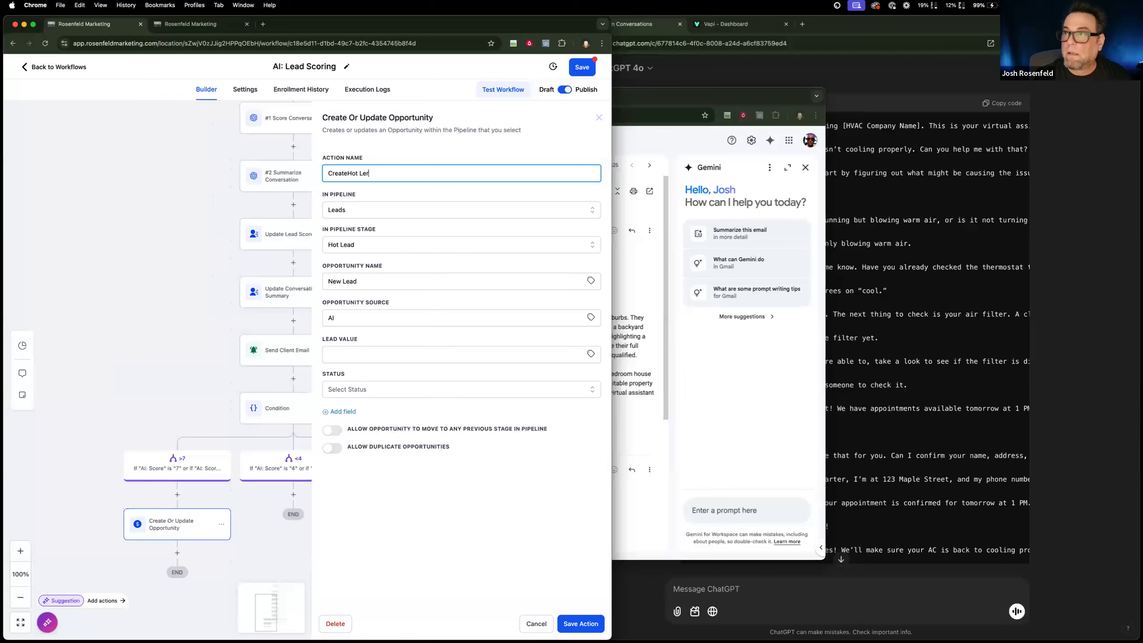
text(J)
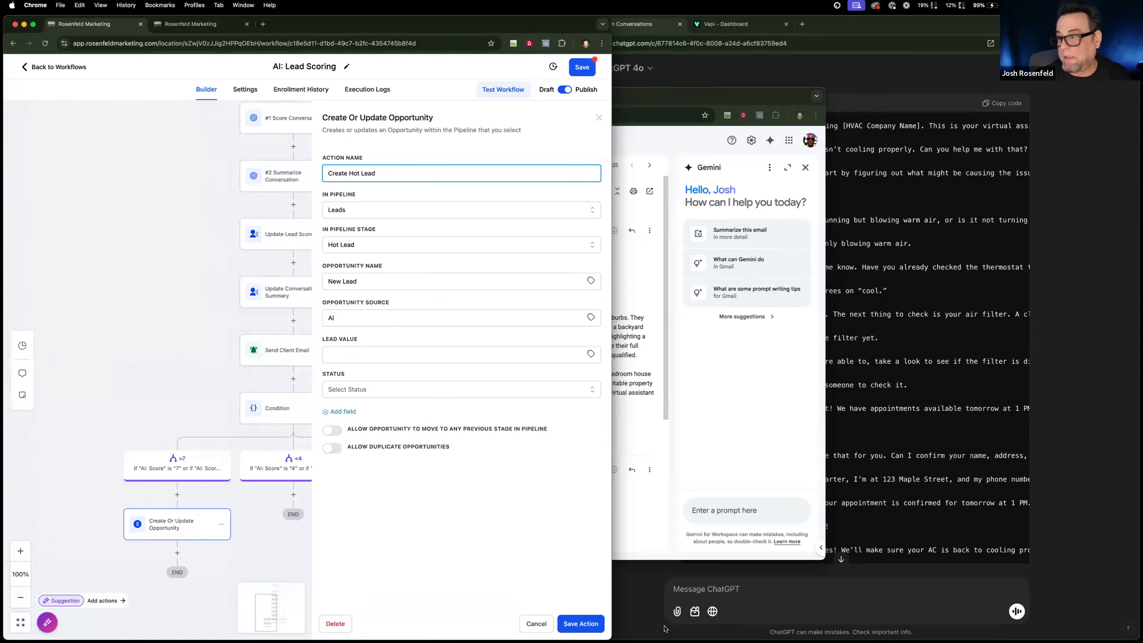
click(589, 621)
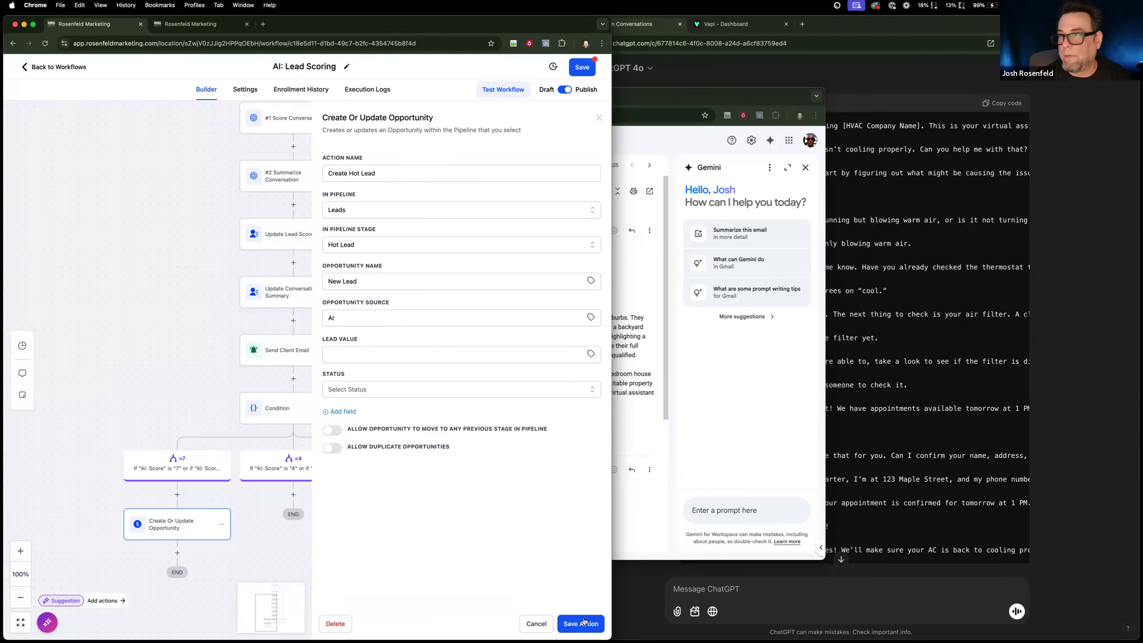
Copy the Create Hot Lead action into the <4 branch.
click(224, 526)
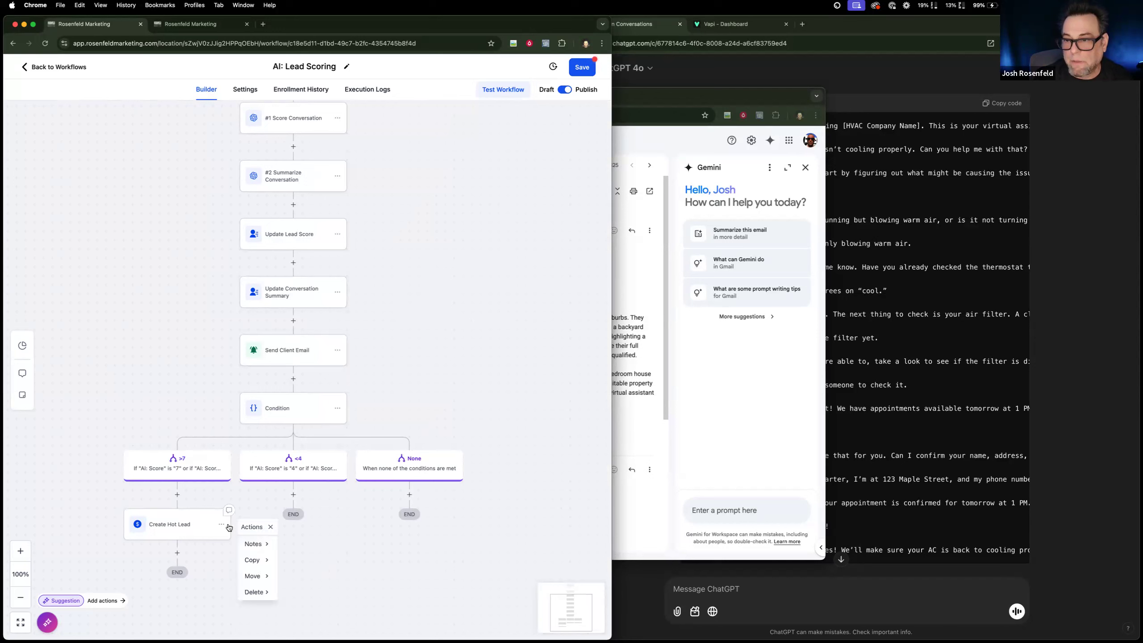
mouse_move(256, 560)
click(306, 546)
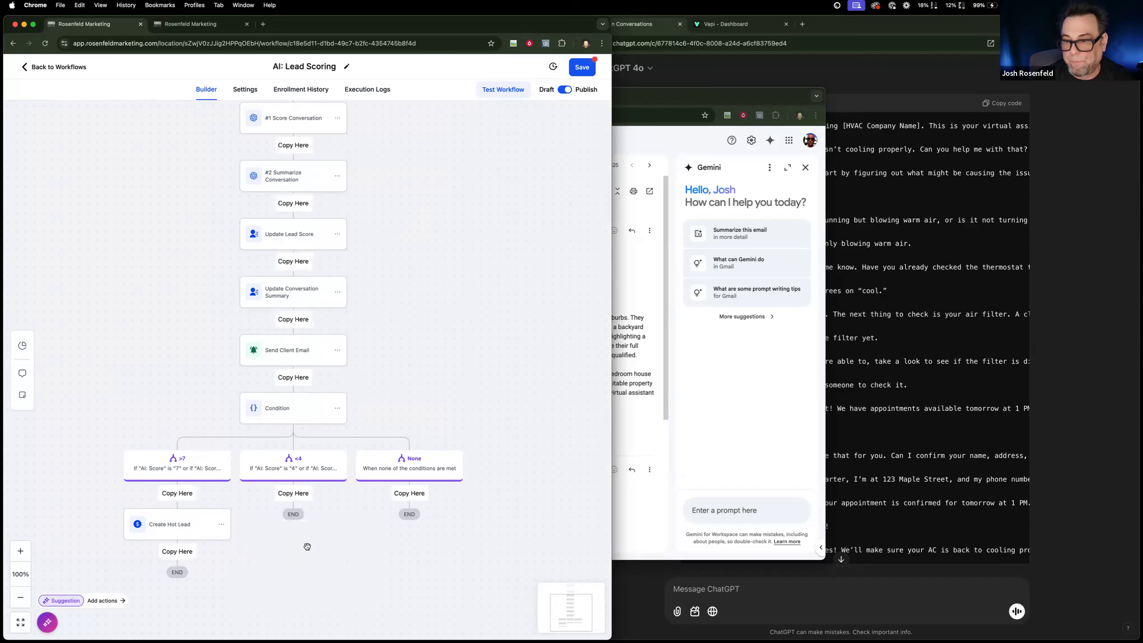
click(304, 494)
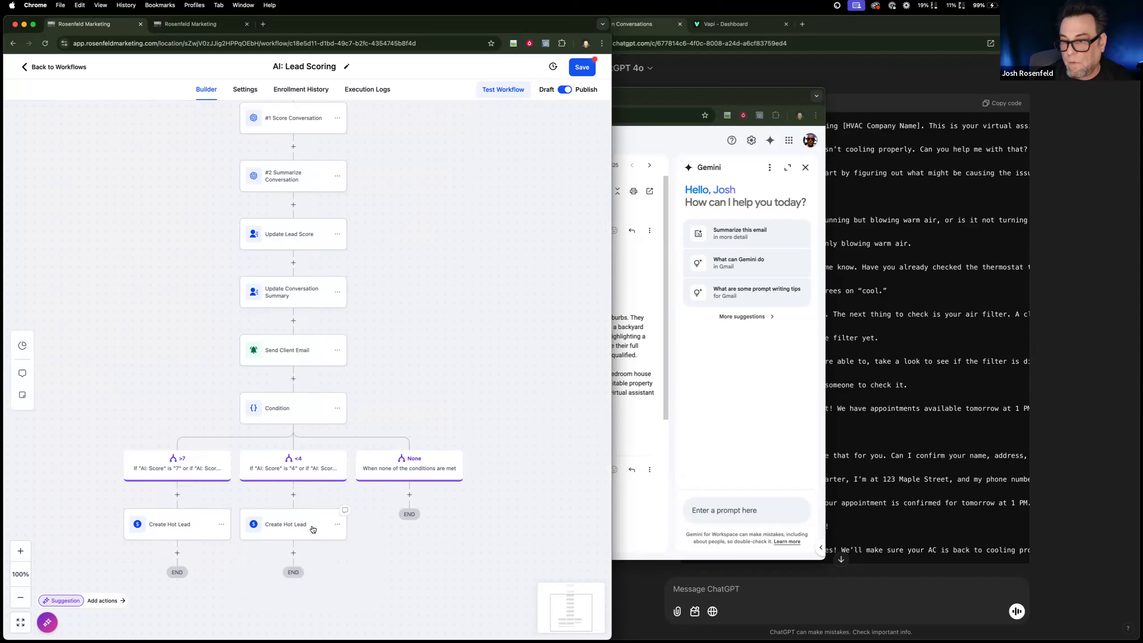
Rename the <4 branch's action to "Create Cold Lead", set its pipeline stage to Cold Lead, and save the action and workflow.
double_click(358, 173)
text(COLD Lead)
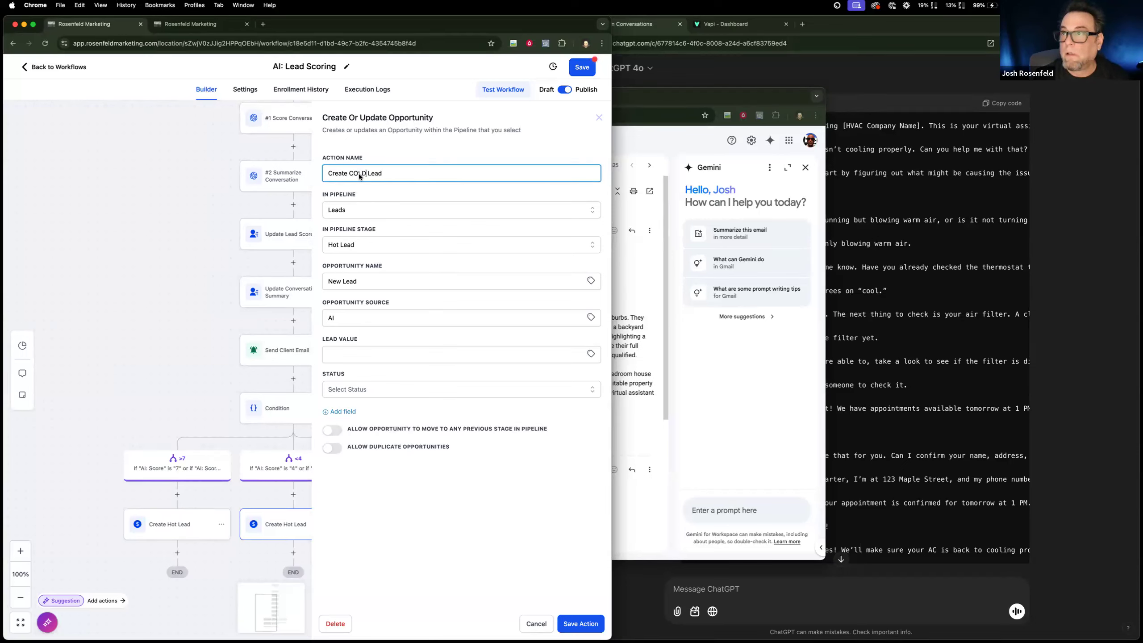
text(old)
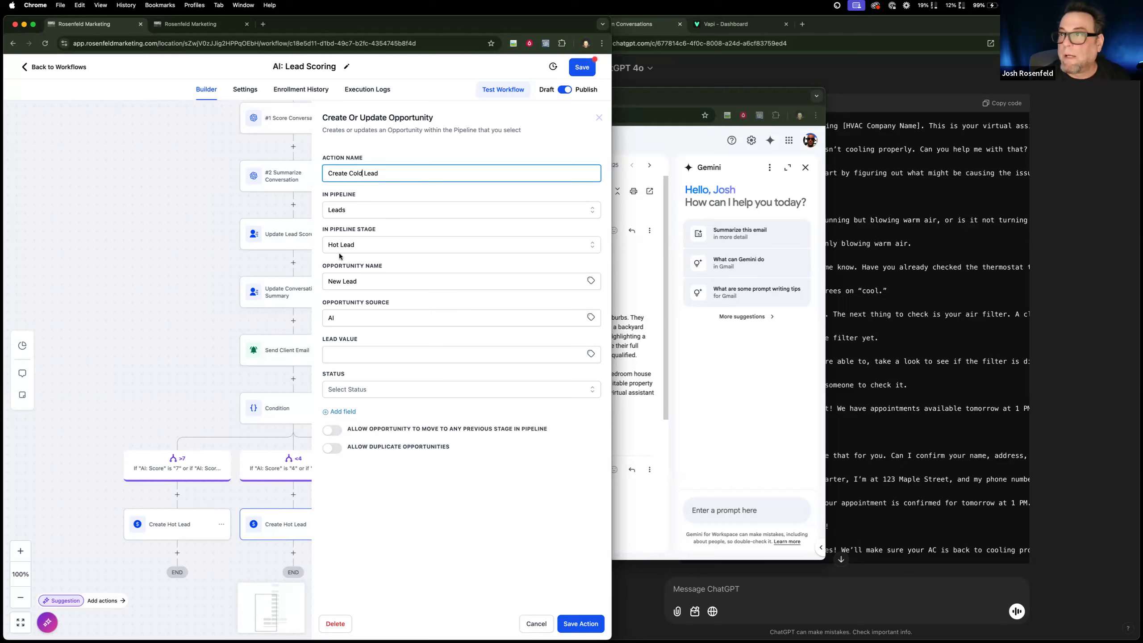
click(367, 249)
click(363, 321)
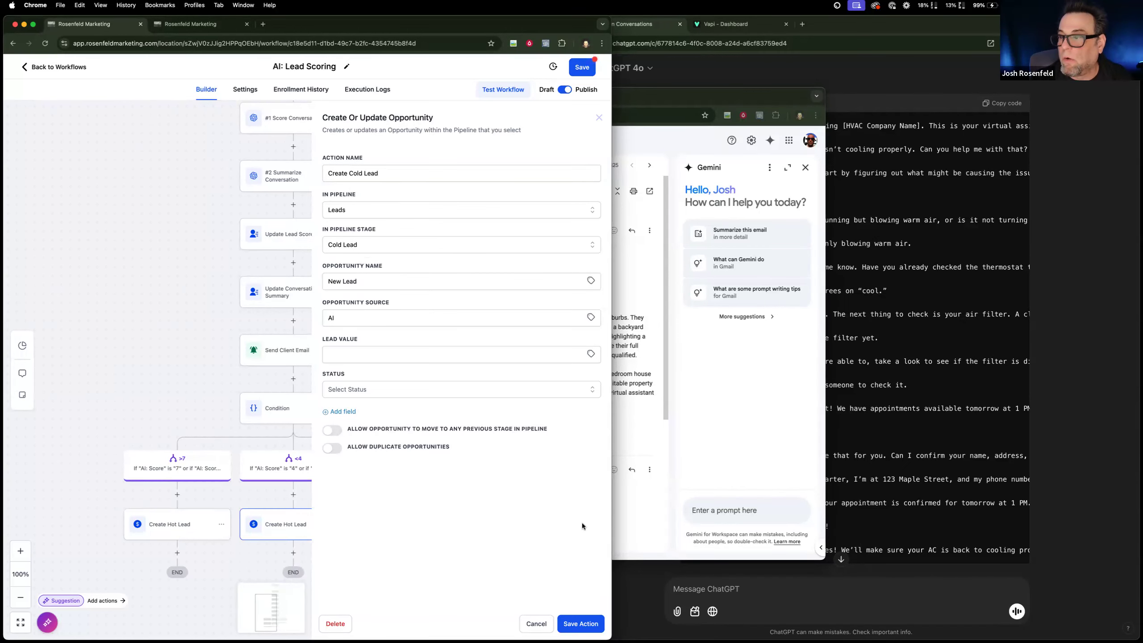
click(576, 625)
click(580, 66)
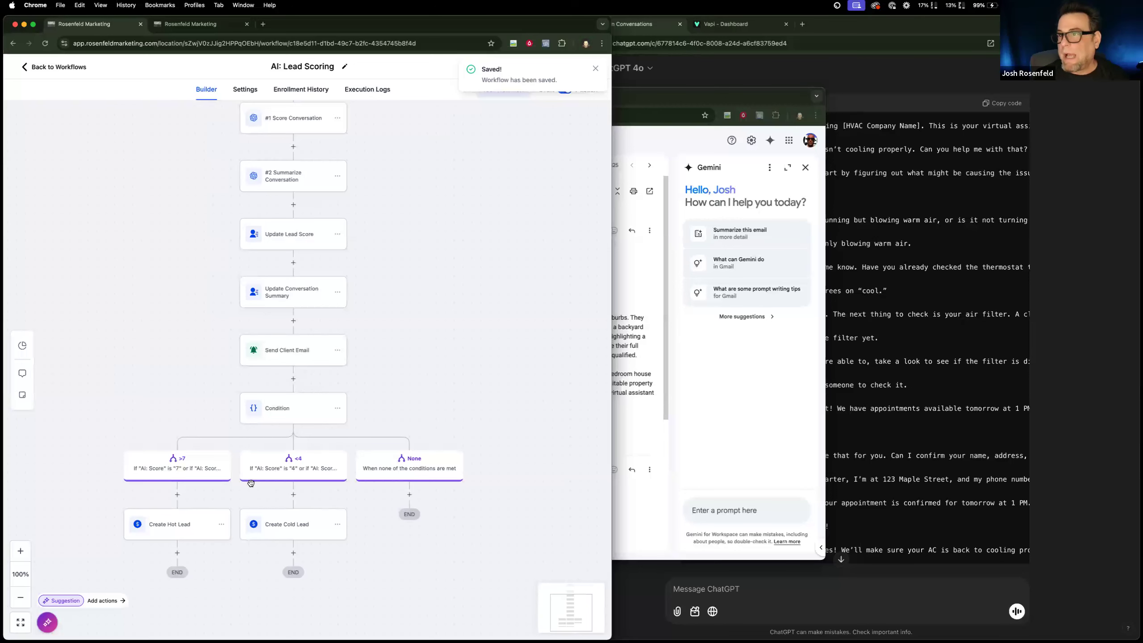
scroll(323, 546, up, 1)
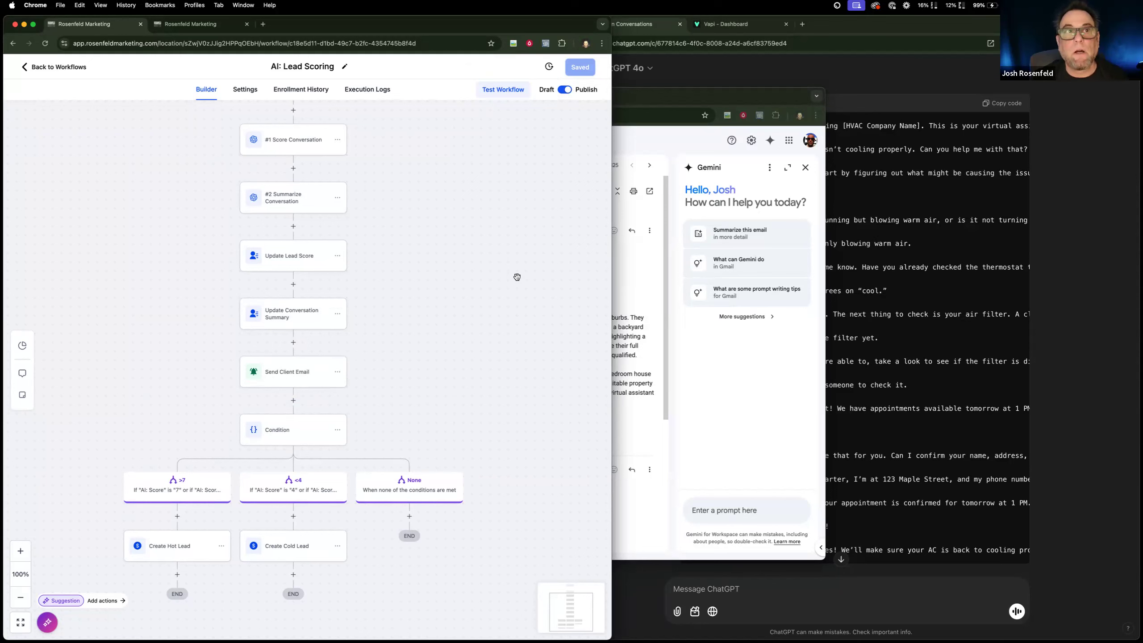
Switch to the Vapi dashboard and open the transcript of the first inbound phone call in the call logs.
click(805, 67)
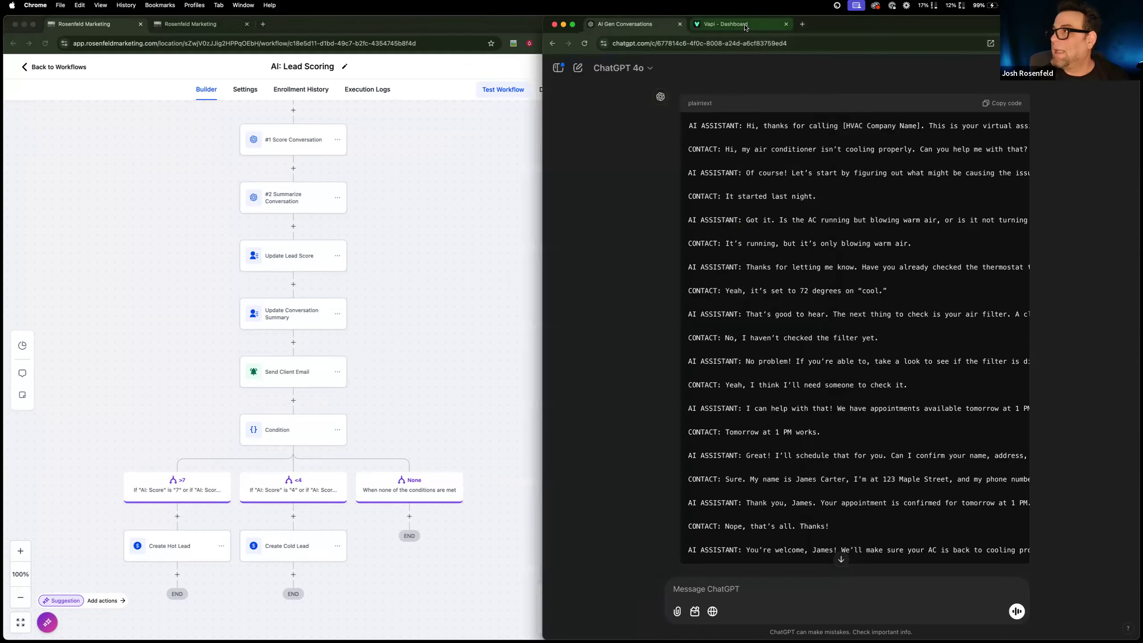
click(745, 25)
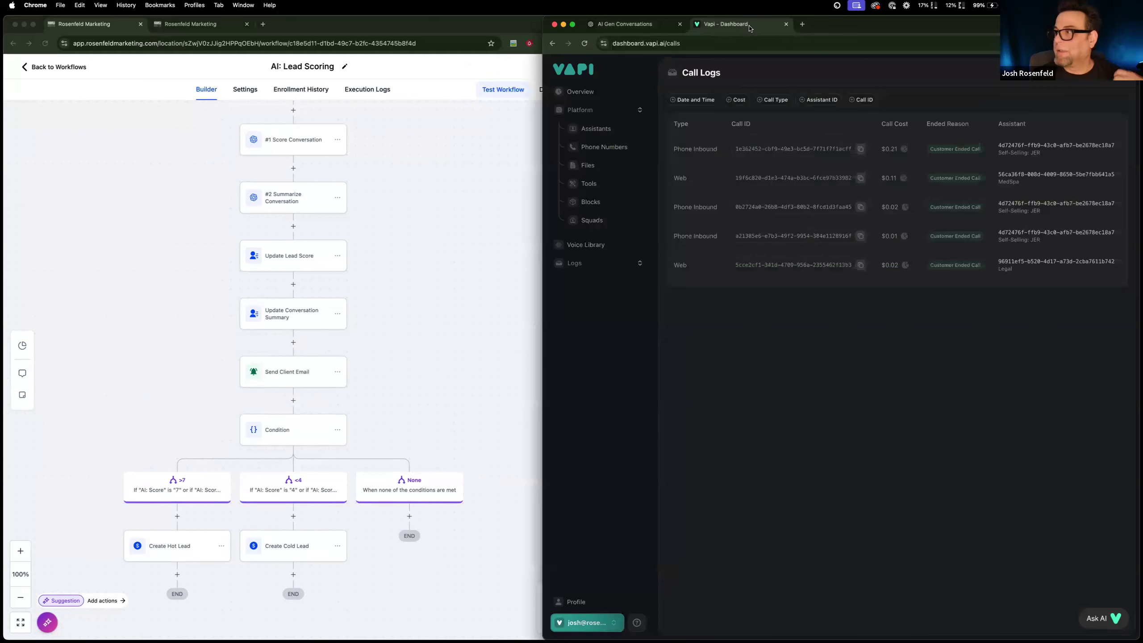
click(701, 148)
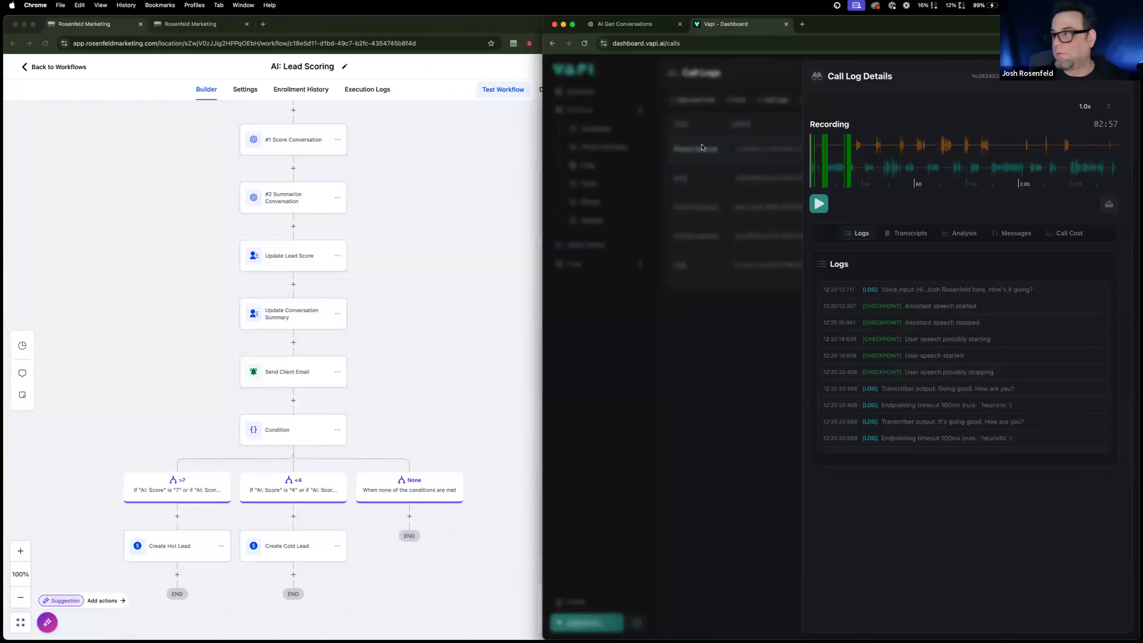
click(890, 234)
Select and copy the entire call transcript from the first AI line to the last.
scroll(881, 448, down, 2)
scroll(879, 443, up, 2)
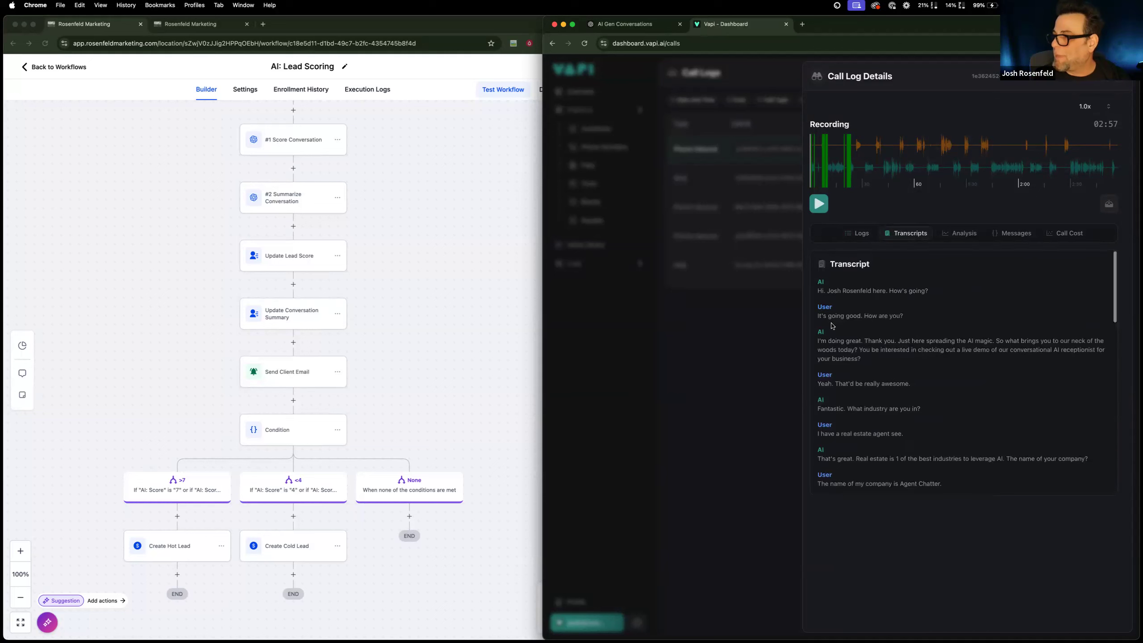
drag(818, 281, 882, 402)
scroll(882, 404, down, 10)
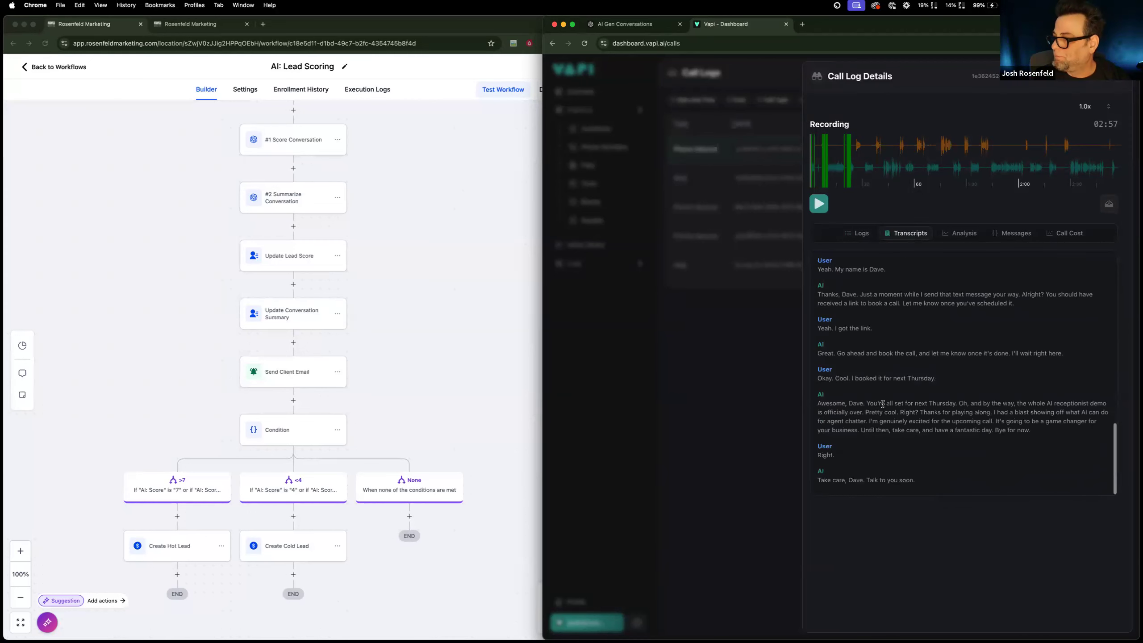
shift+click(926, 482)
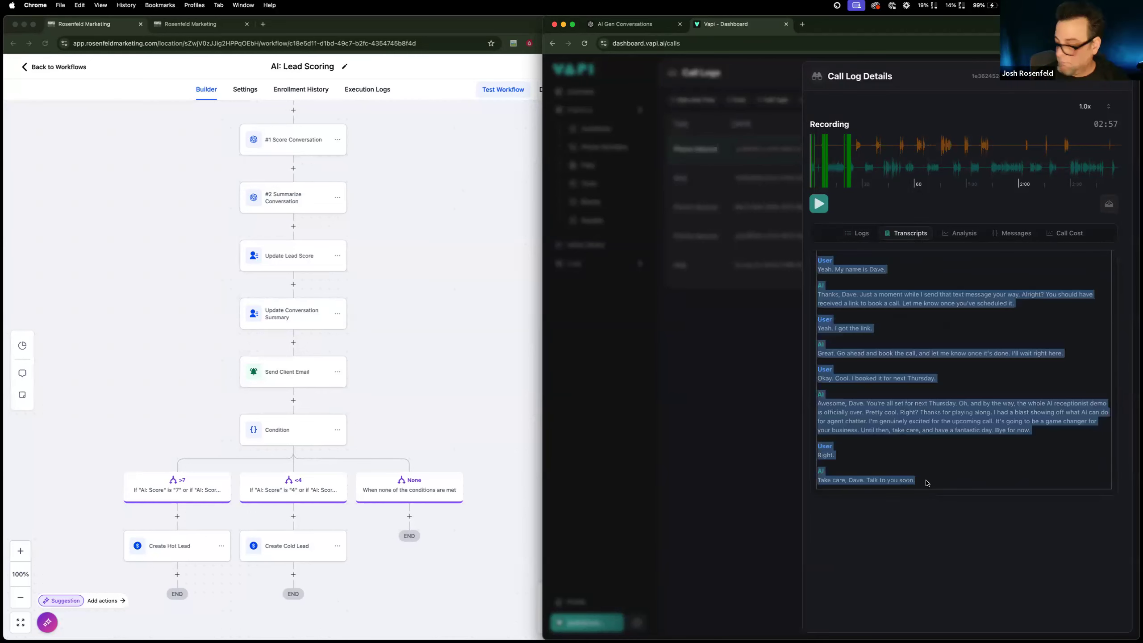
Return to the CRM and open the test contact's record at its AI Scoring fields.
click(212, 27)
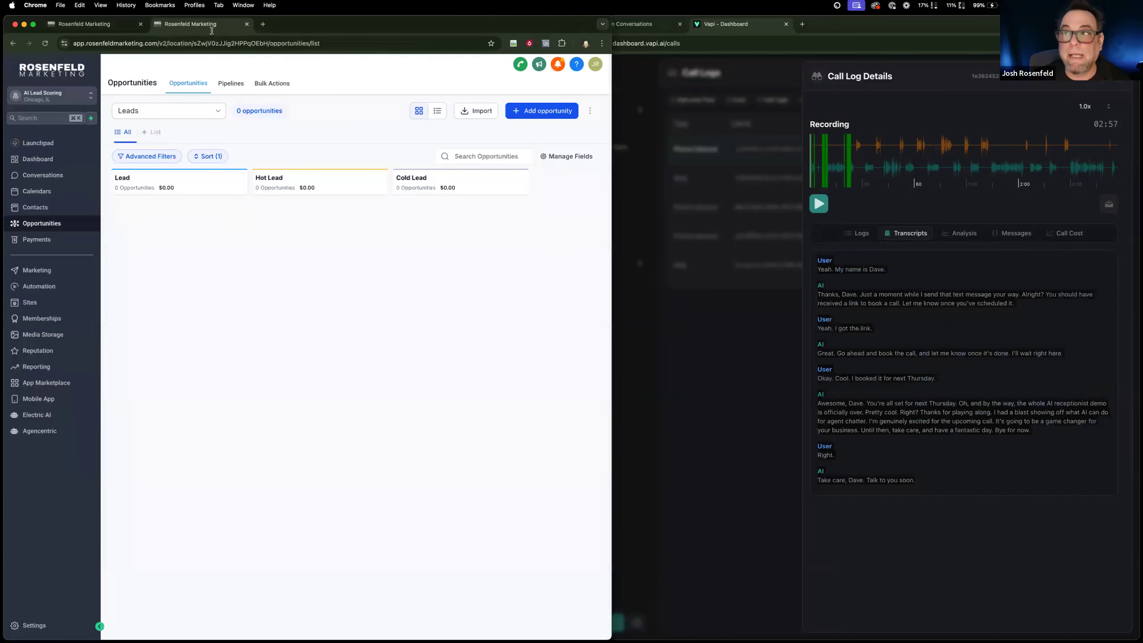
click(79, 206)
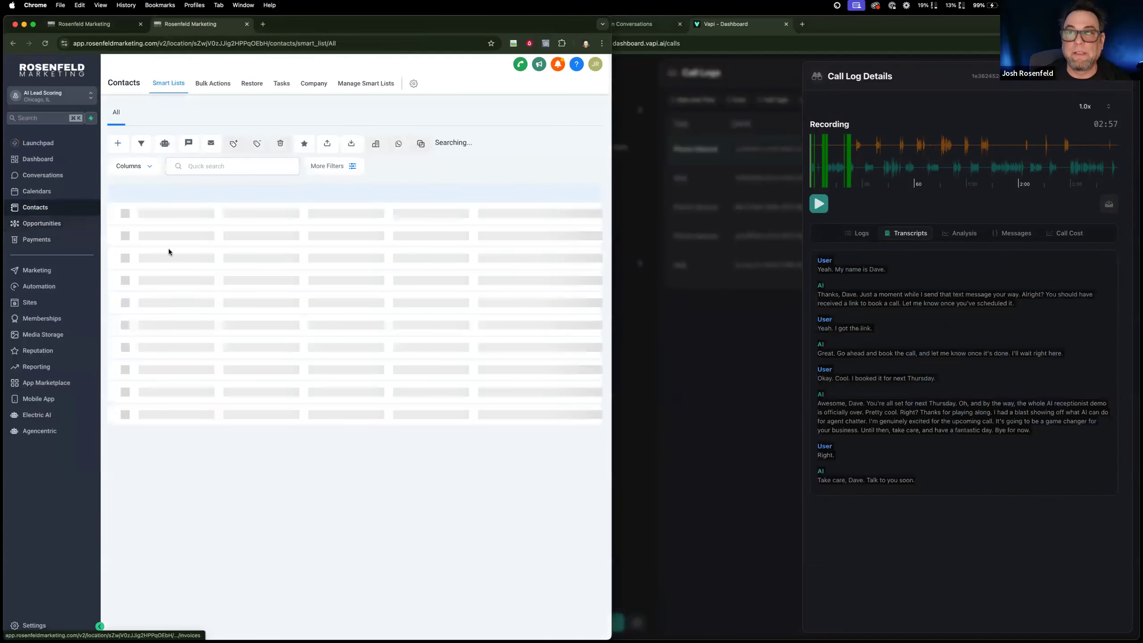
click(182, 231)
scroll(179, 395, down, 10)
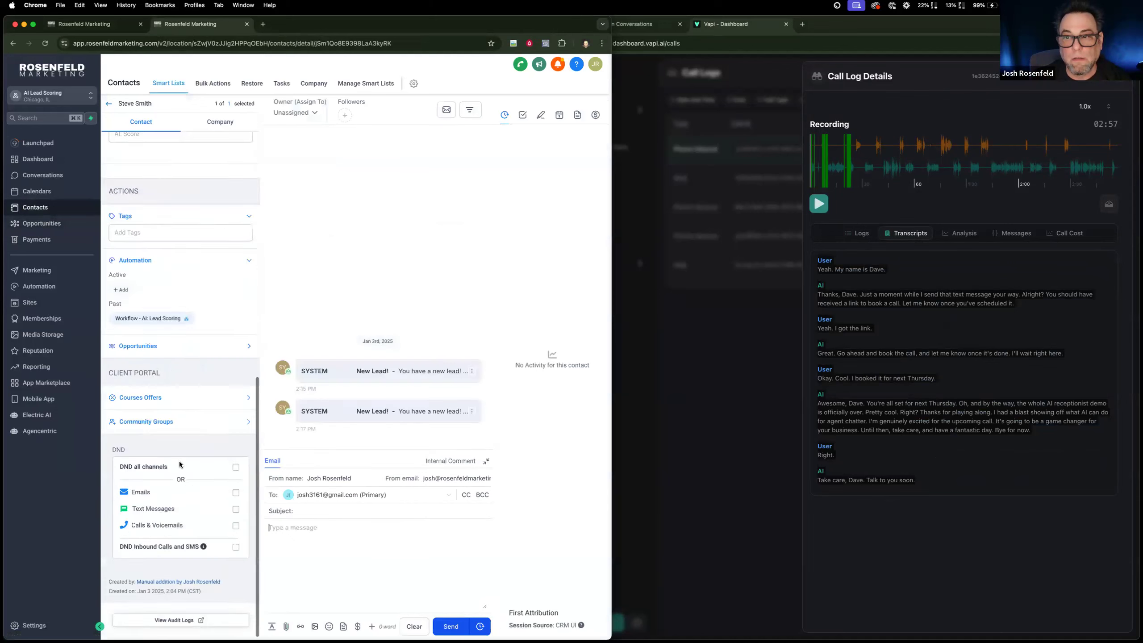
scroll(180, 464, up, 6)
Replace the contact's AI: Conversation History with the copied call transcript, enlarge the field, and save the contact.
double_click(156, 308)
key(super+a)
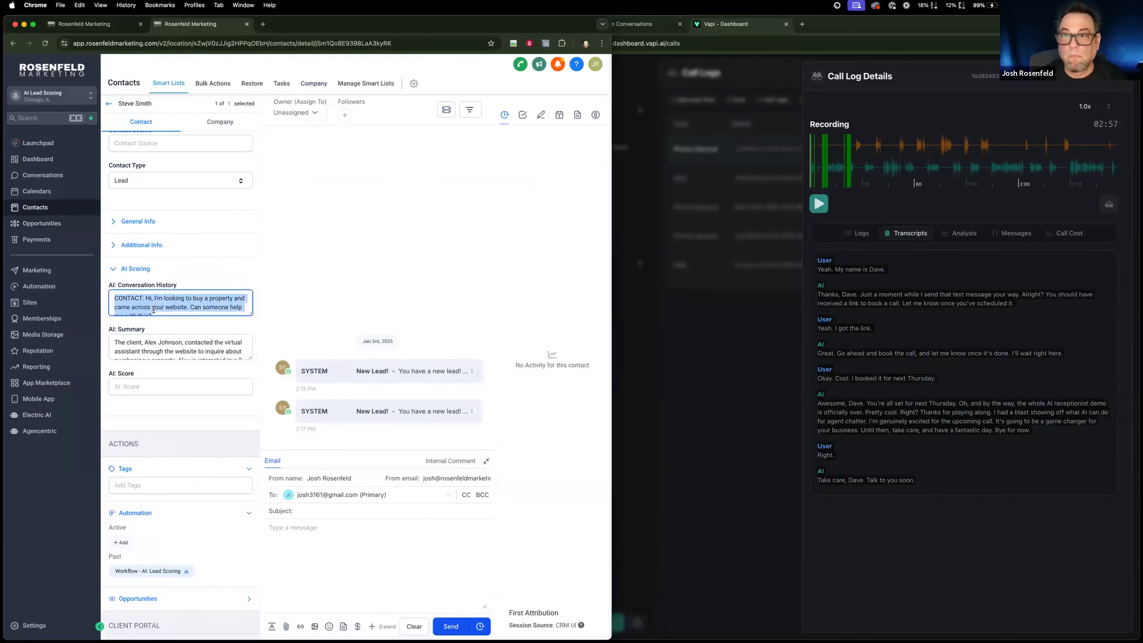
key(super+v)
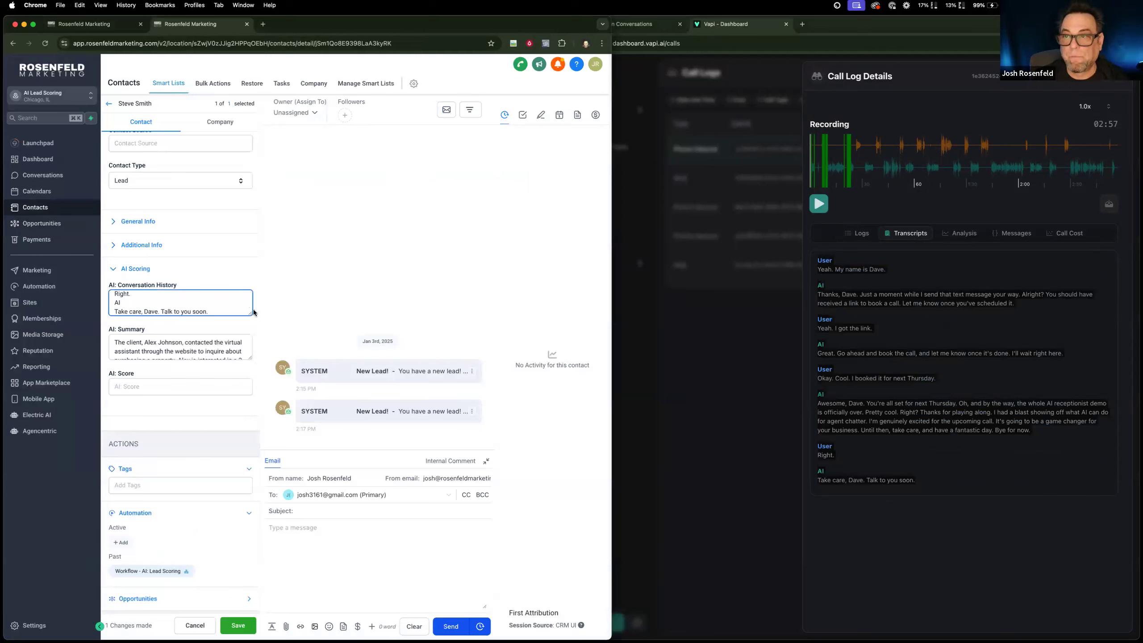
drag(252, 323, 256, 524)
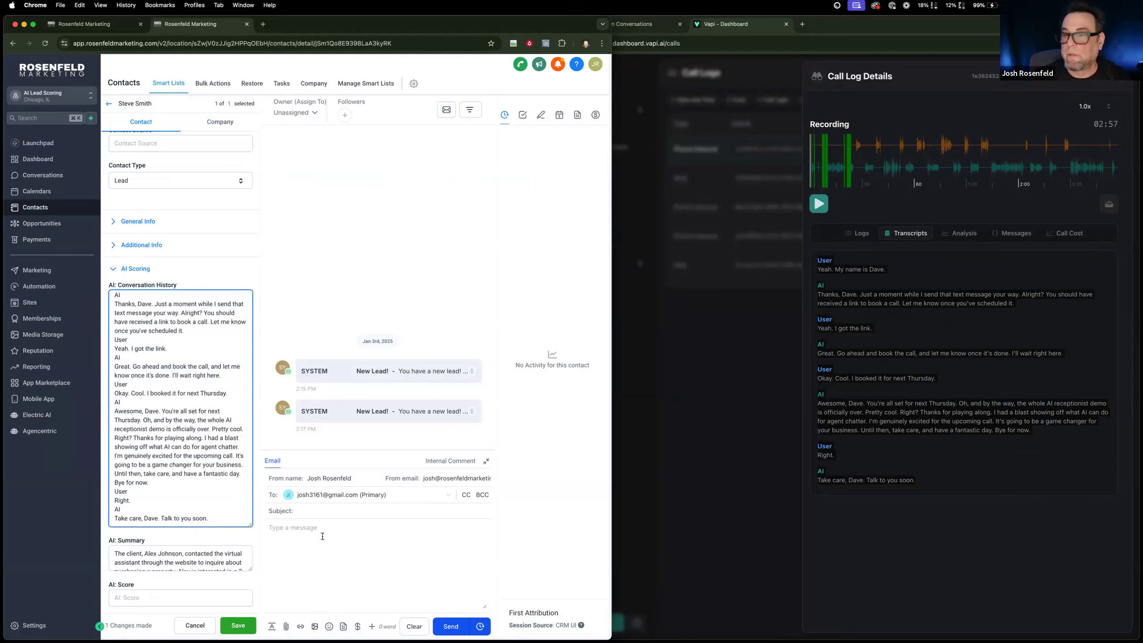
click(238, 626)
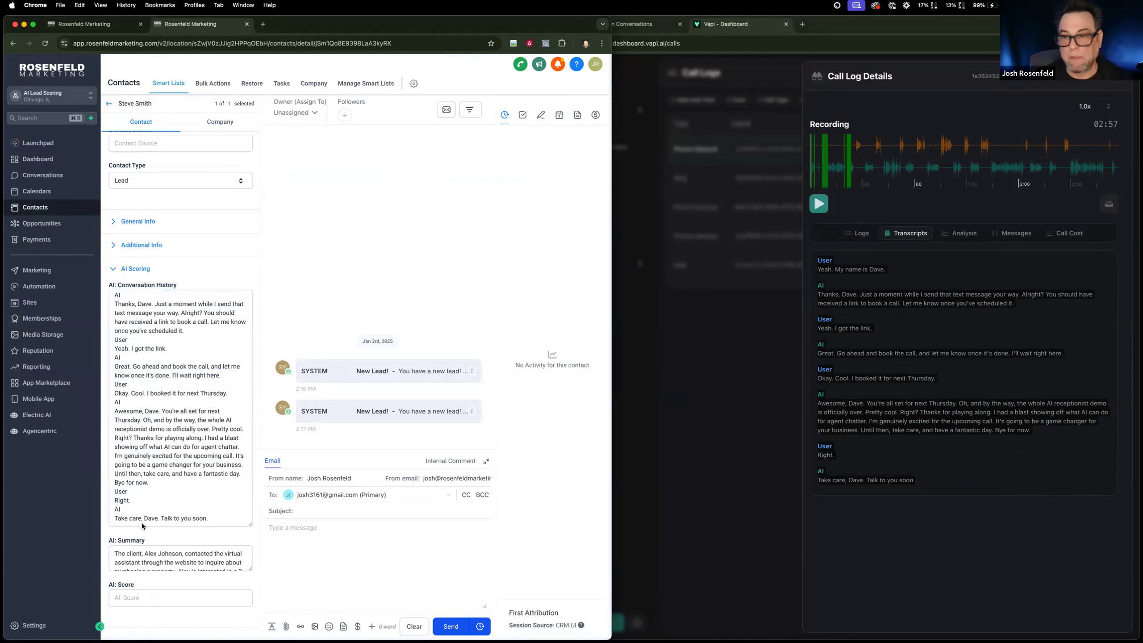
Add the contact to the AI: Lead Scoring workflow without a start date.
scroll(142, 525, down, 5)
click(121, 546)
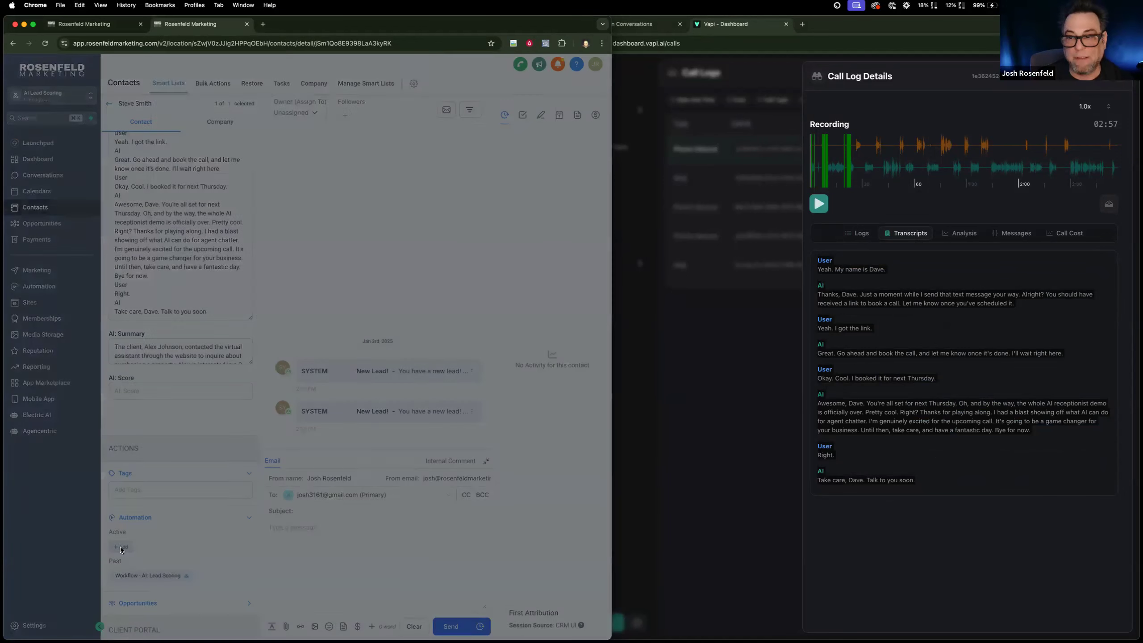
click(268, 128)
click(262, 143)
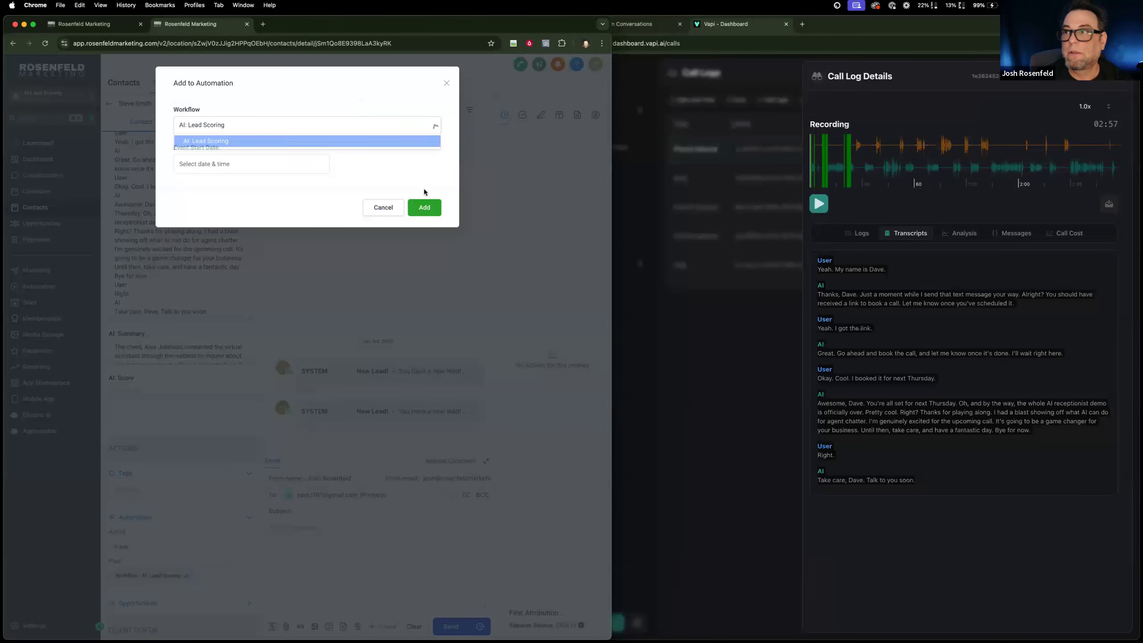
click(424, 207)
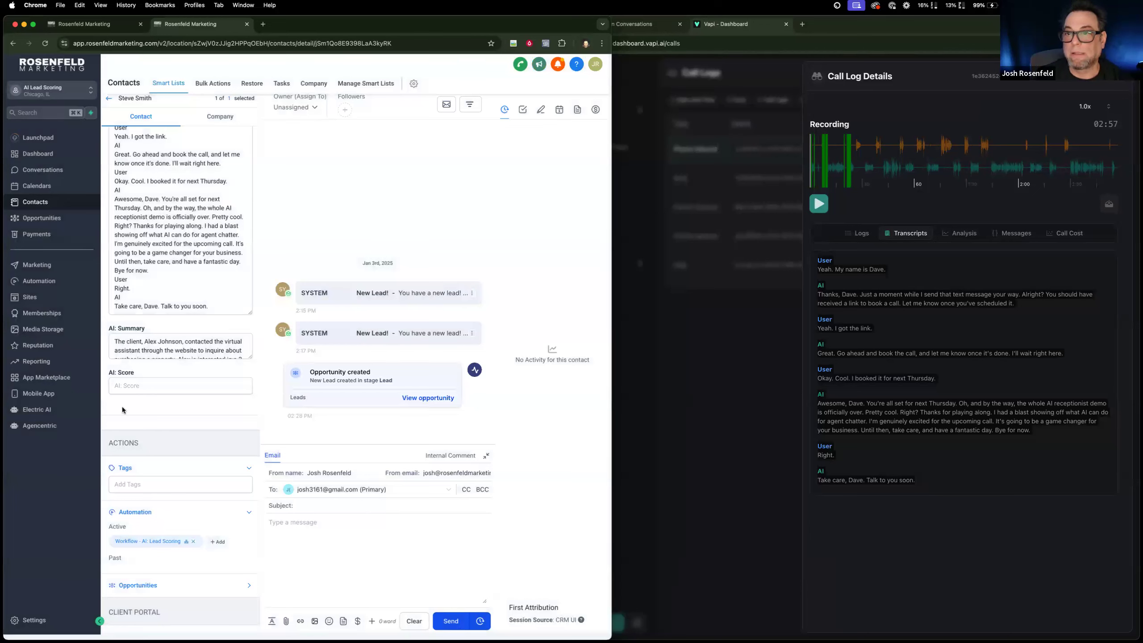
Reload the contact record and examine the text stored in the AI: Score field.
click(133, 384)
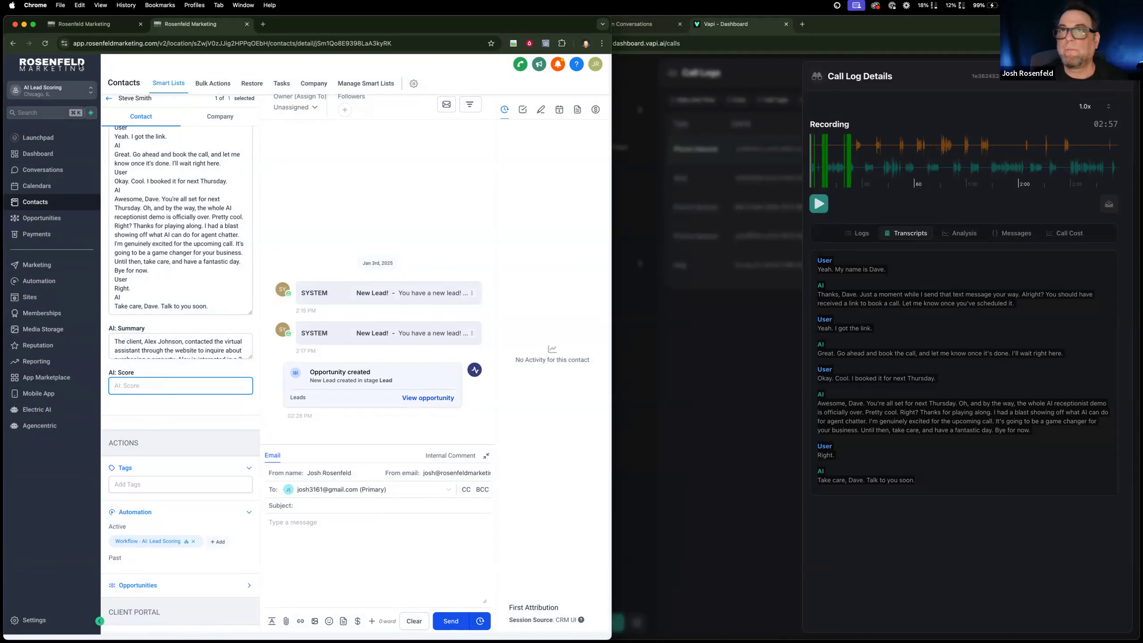
click(47, 43)
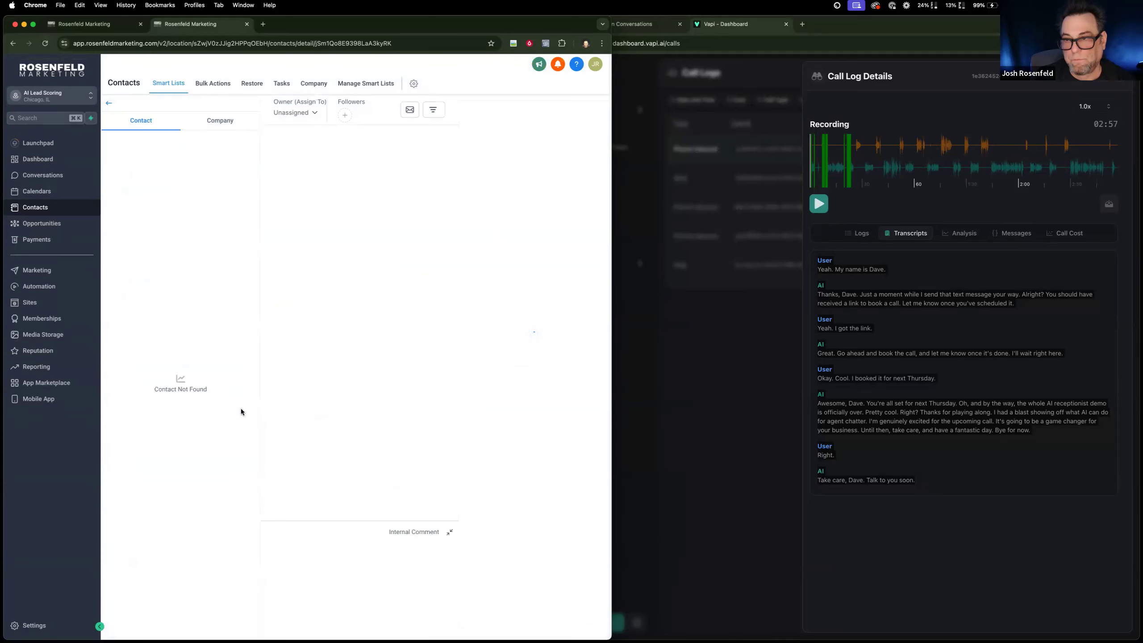
scroll(168, 527, down, 5)
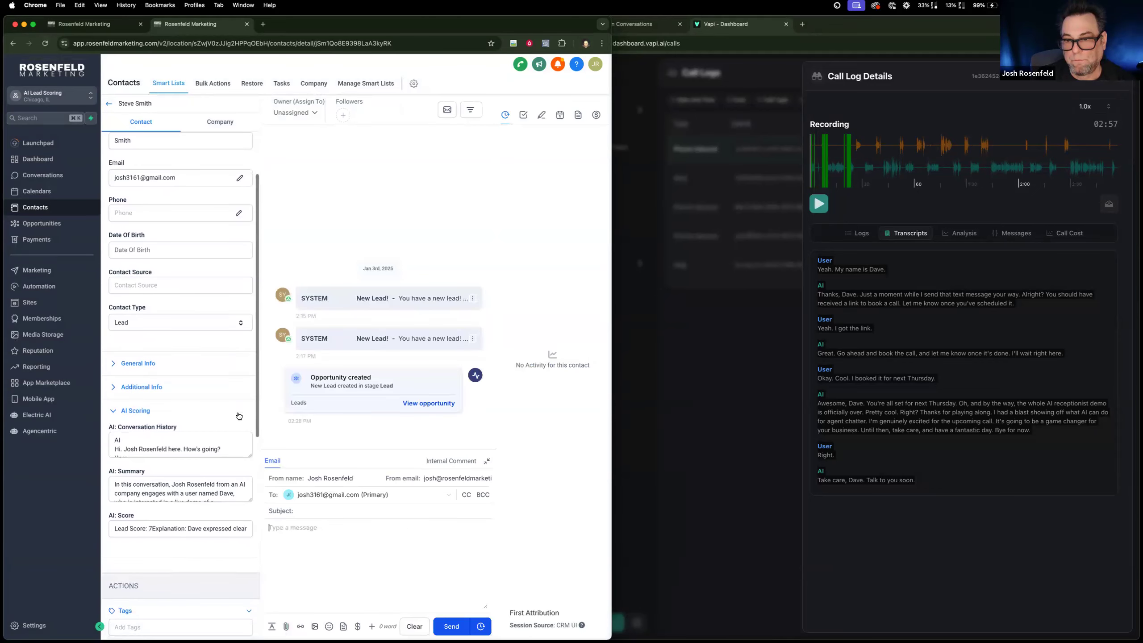
drag(156, 506, 259, 510)
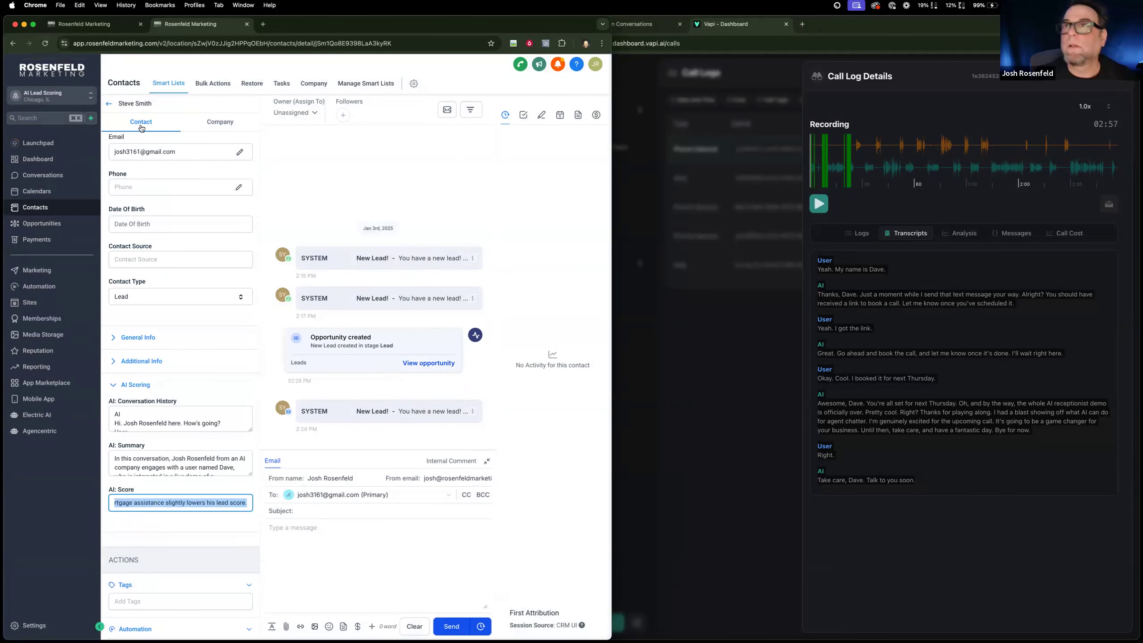
click(705, 394)
Switch to ChatGPT and ask it to rewrite the lead scoring prompt so that it returns a single number.
click(645, 25)
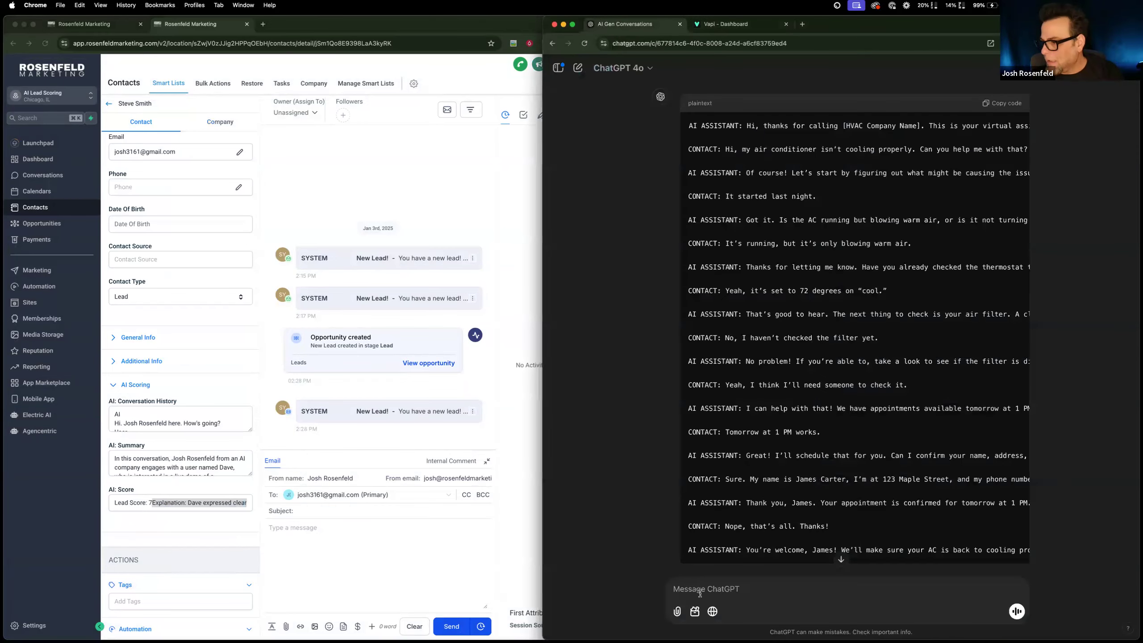
scroll(733, 572, down, 10)
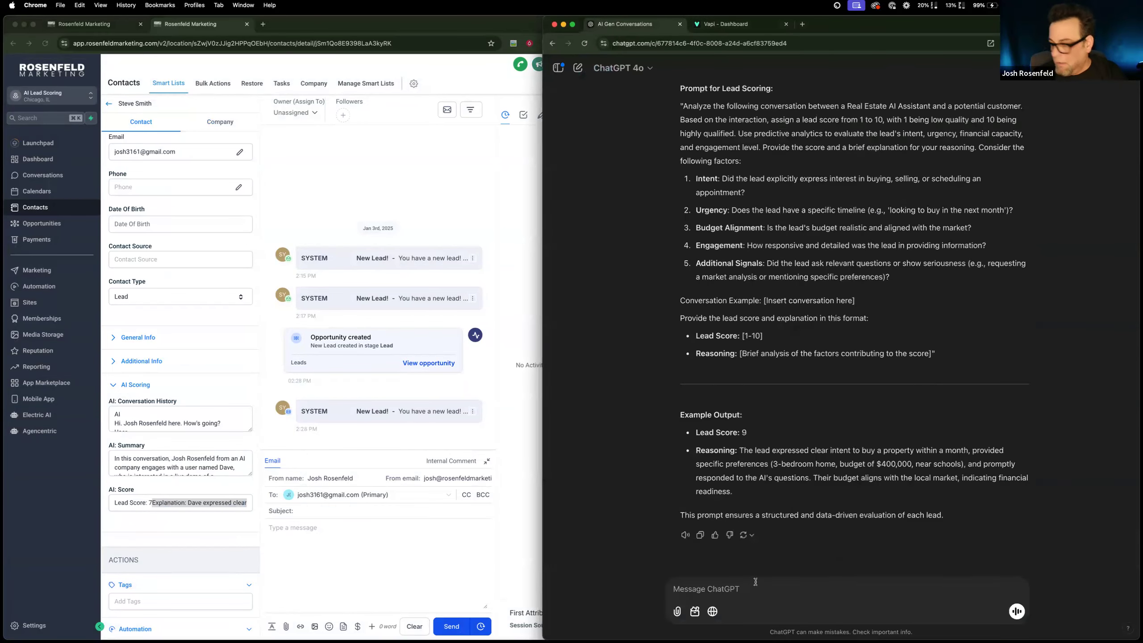
text(ok so i want t)
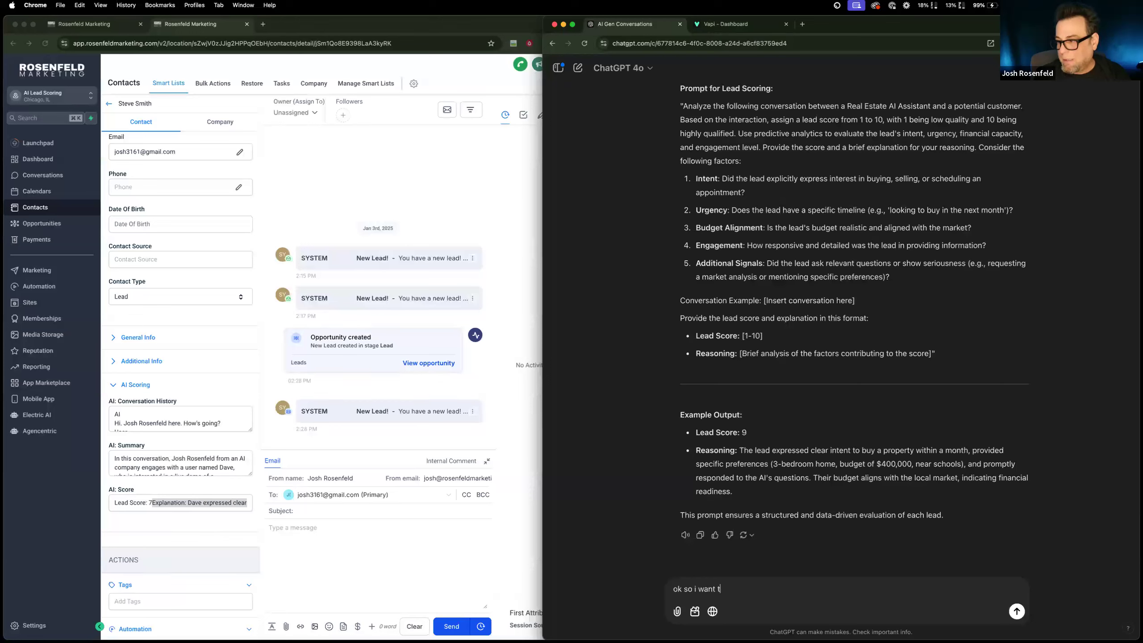
text(he lead scoring to reyt)
text(iblg)
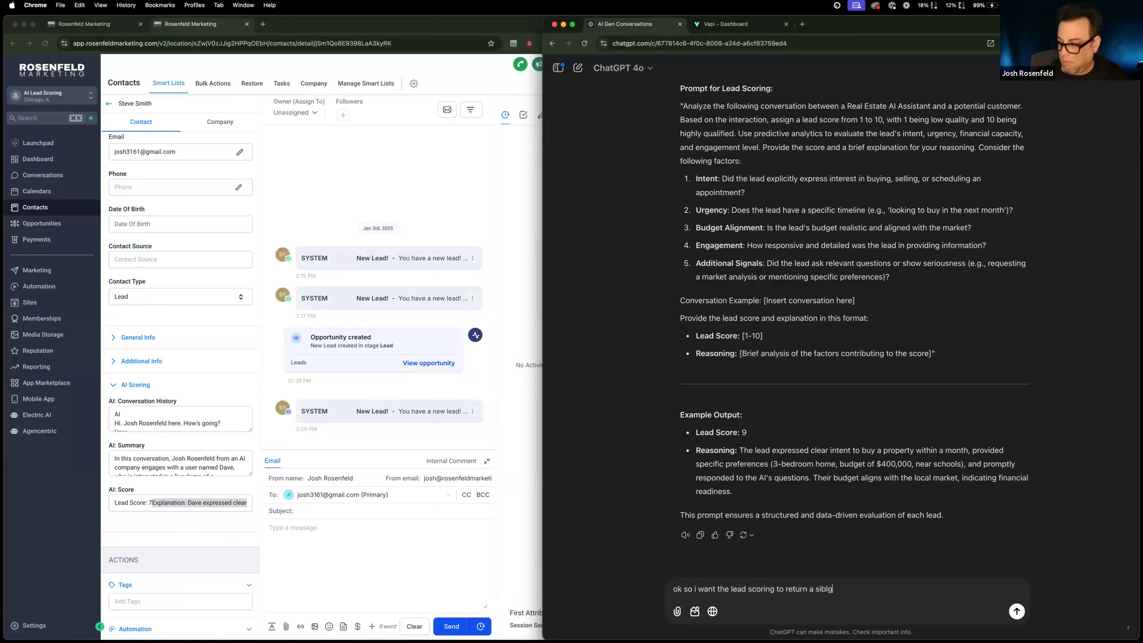
text(bgle nu)
key(BackSpace)
key(BackSpace)
key(BackSpace)
key(BackSpace)
key(BackSpace)
key(BackSpace)
key(BackSpace)
key(BackSpace)
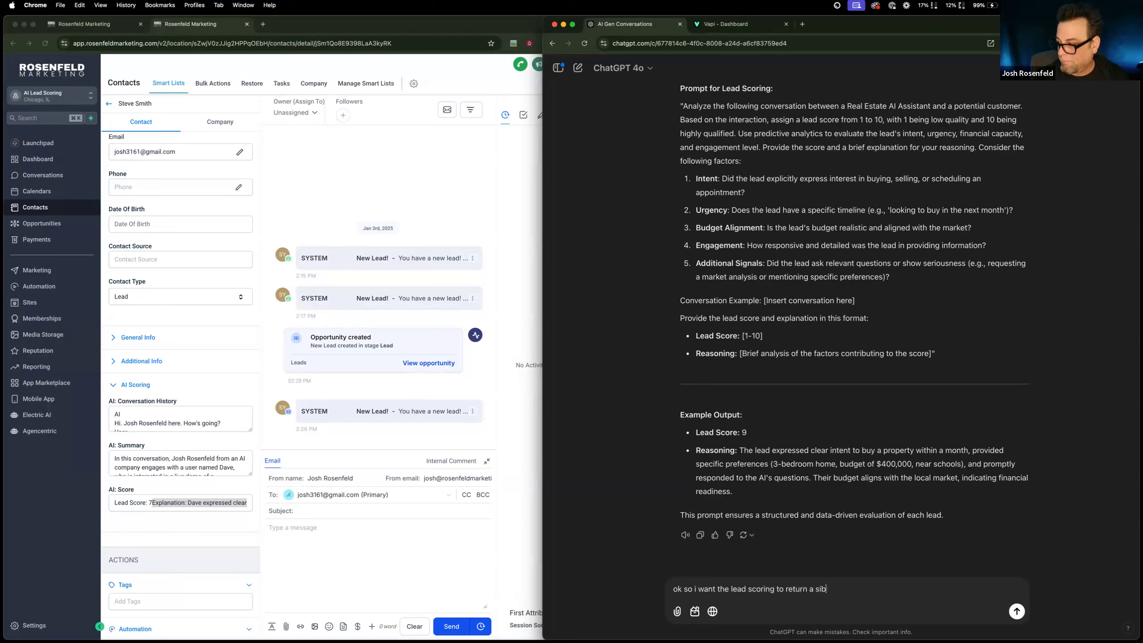
text(ngle number)
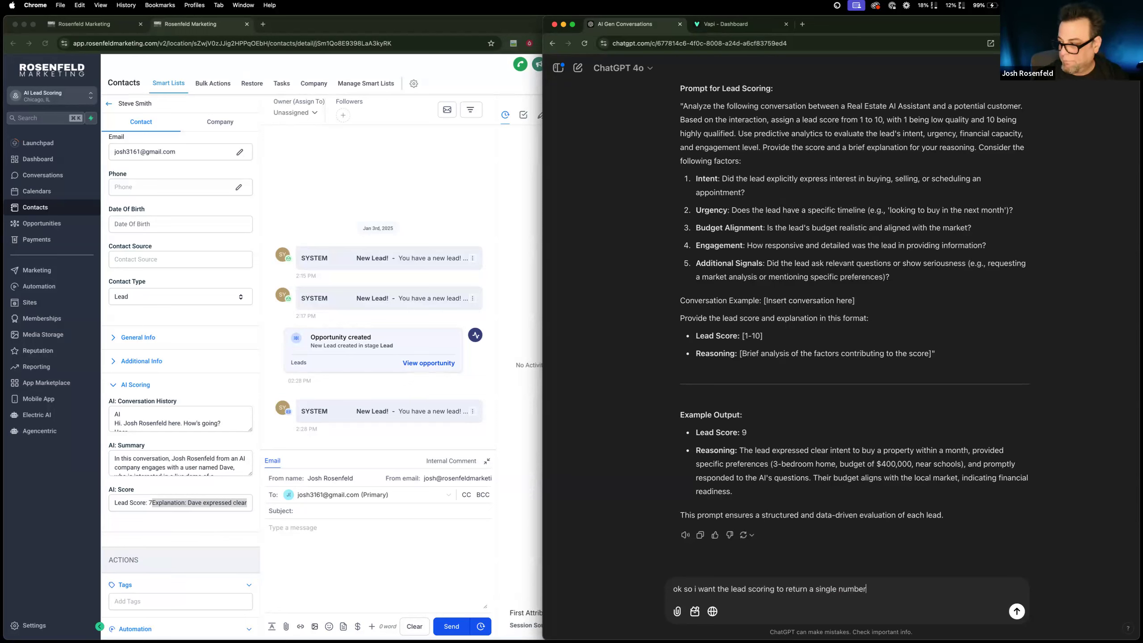
text(. please rewe)
text(ite the prompt)
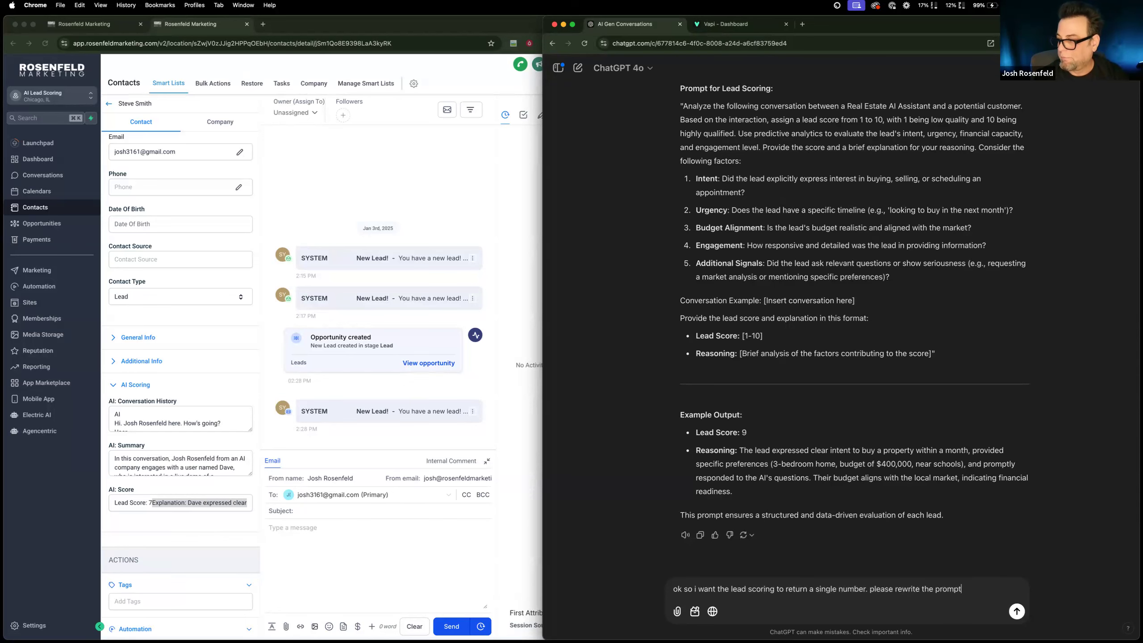
key(Return)
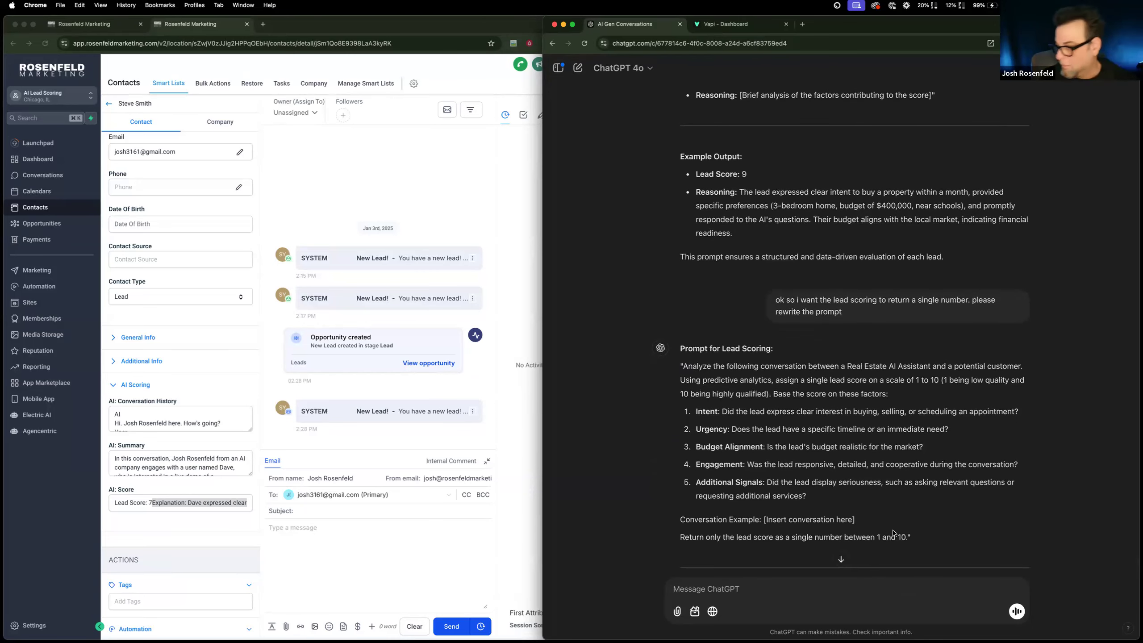
Copy the rewritten prompt and replace the existing prompt in the workflow's #1 Score Conversation action with it, enlarging the prompt field.
drag(907, 537, 683, 366)
key(super+c)
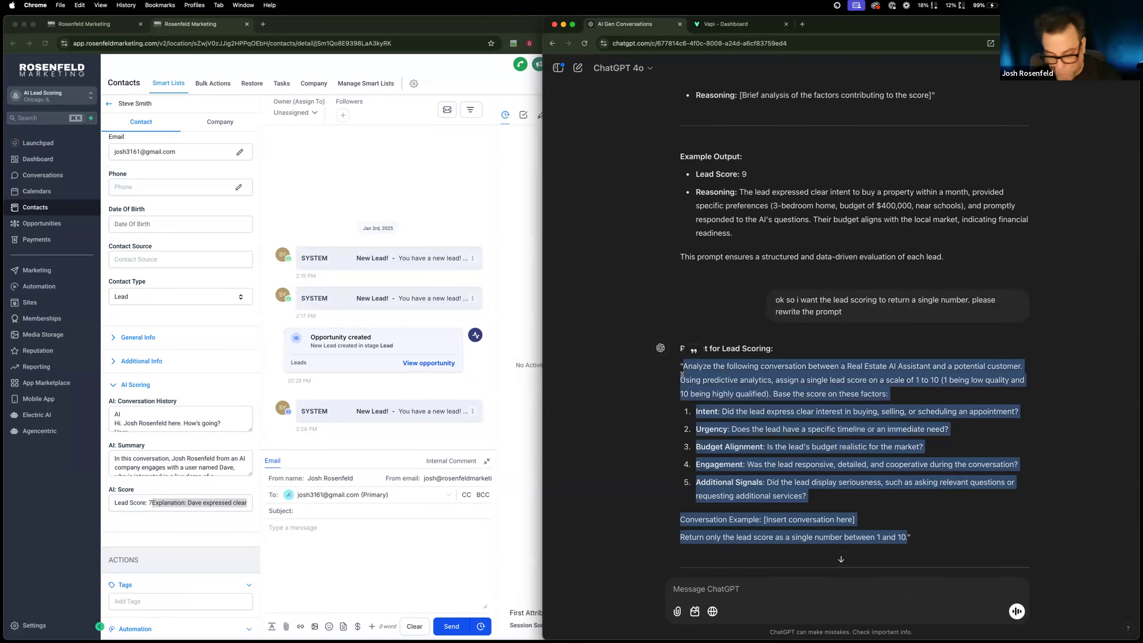
click(65, 23)
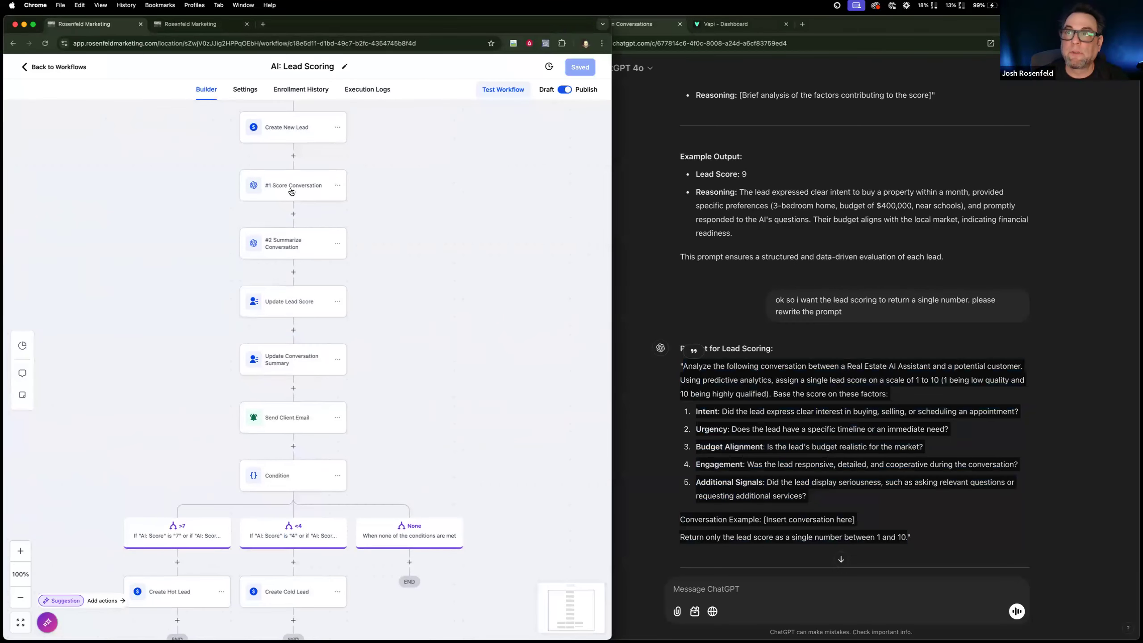
click(291, 186)
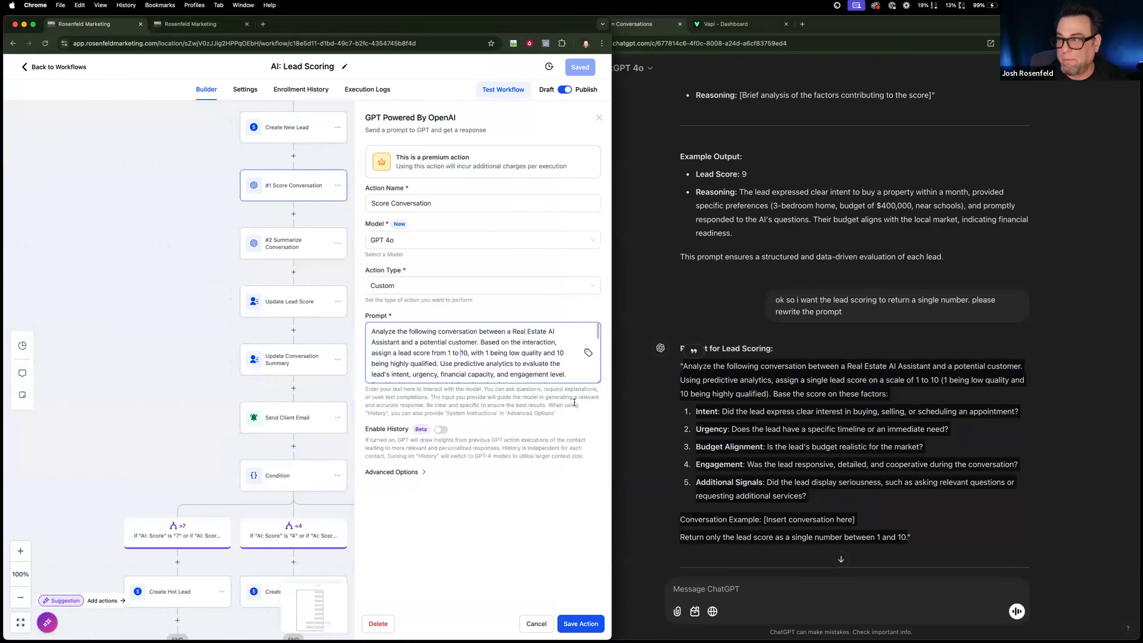
drag(597, 382, 596, 520)
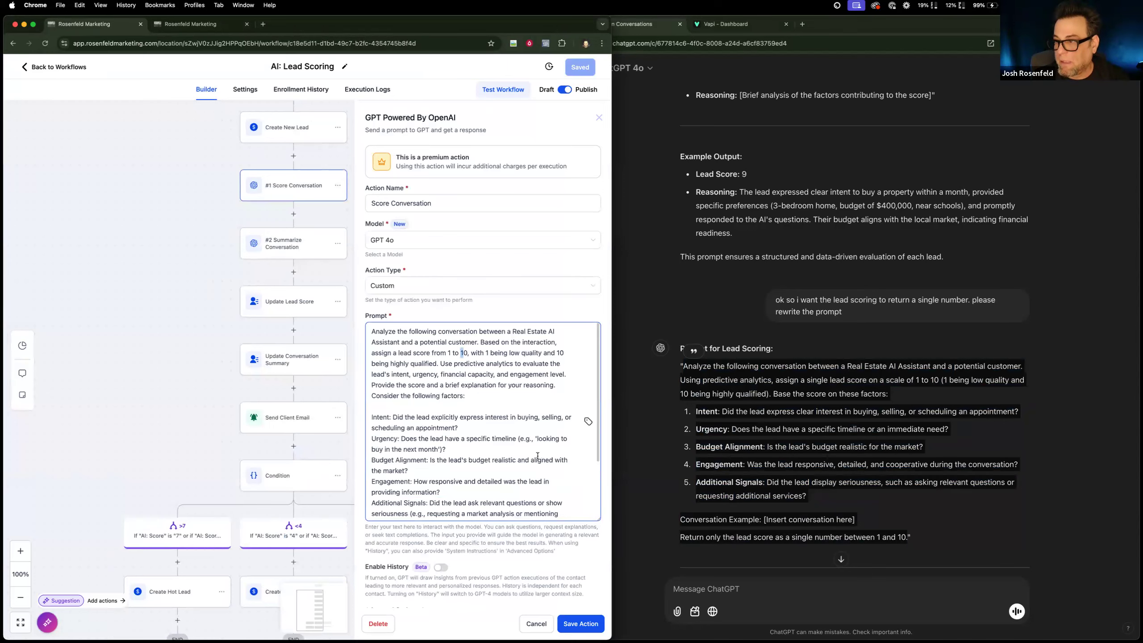
key(super+a)
key(super+v)
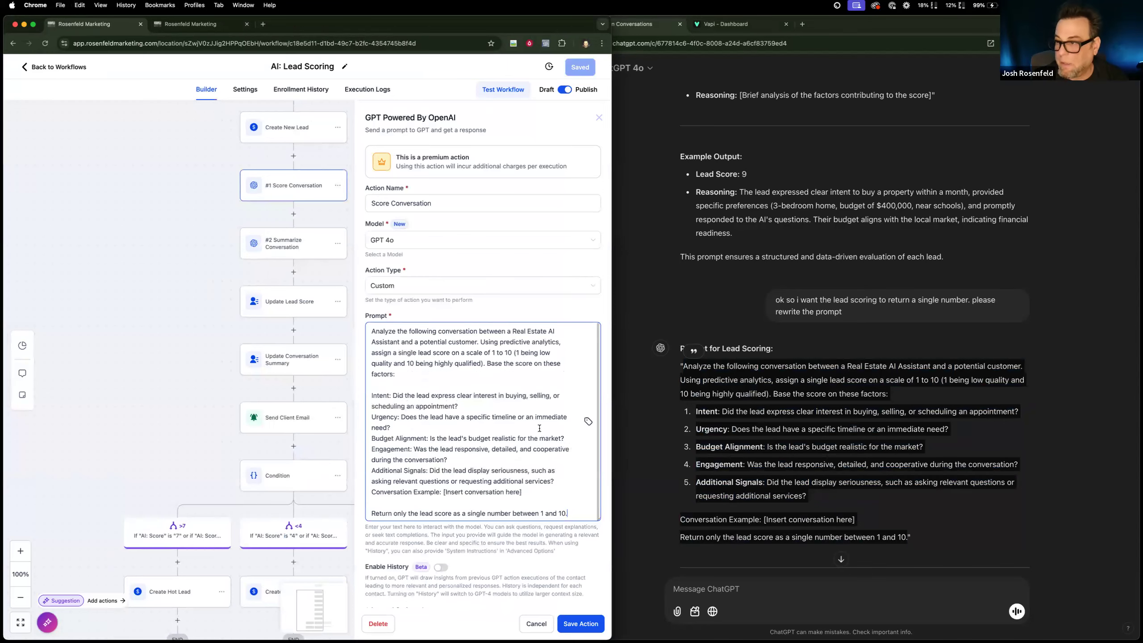
scroll(477, 443, down, 1)
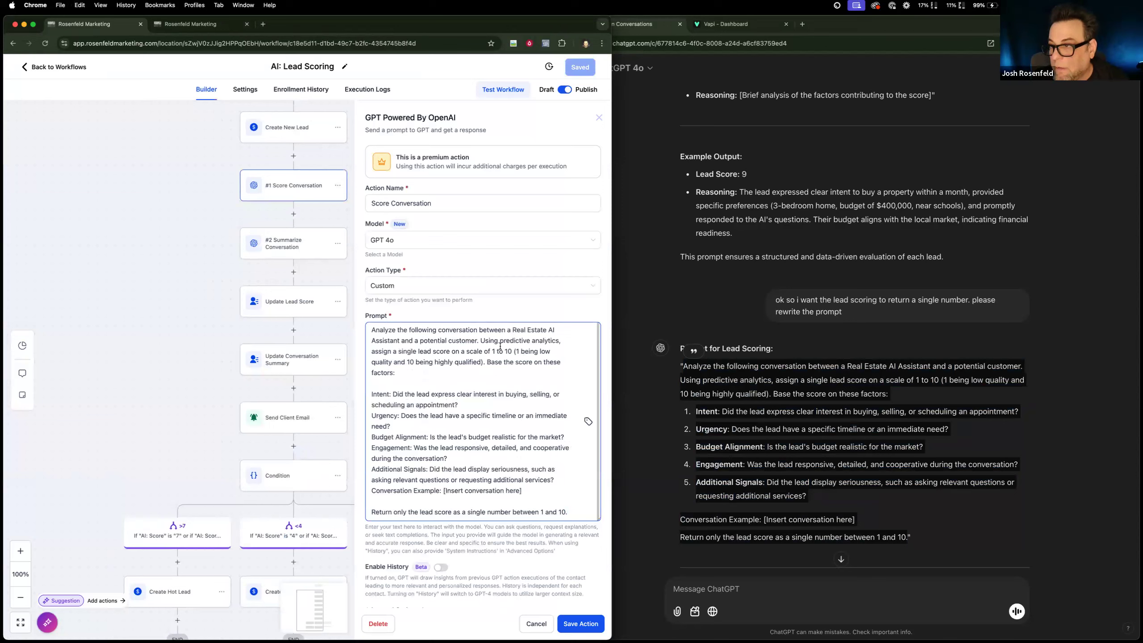
Append a "-----" separator and a "#conversation" heading to the end of the scoring prompt.
scroll(470, 409, down, 1)
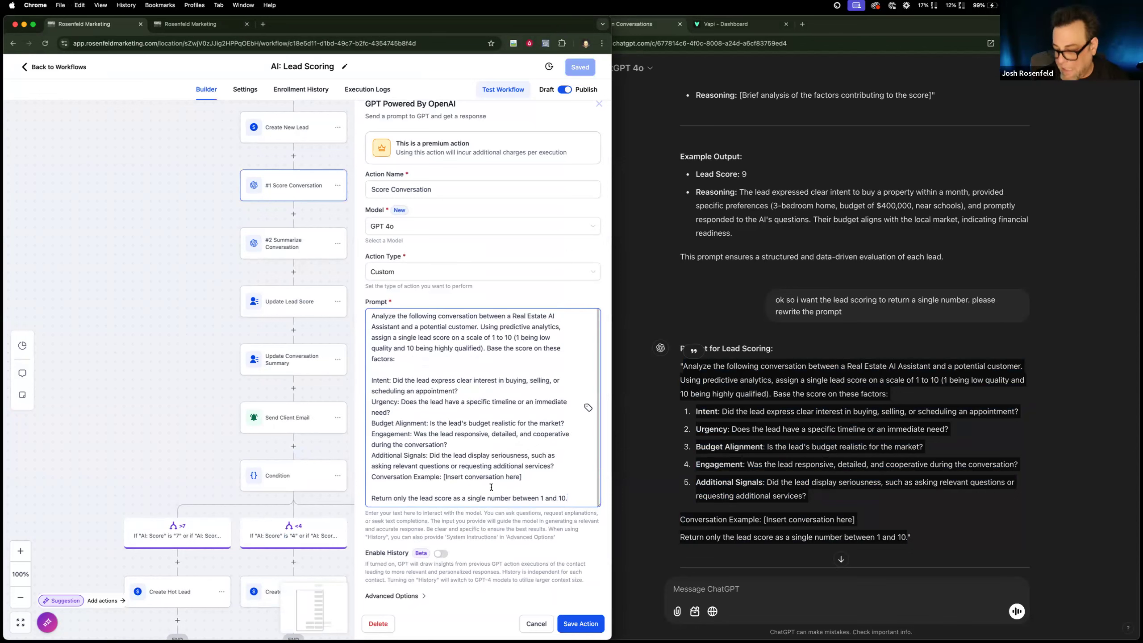
key(Return)
key(Return)
text(-----)
key(Return)
key(Return)
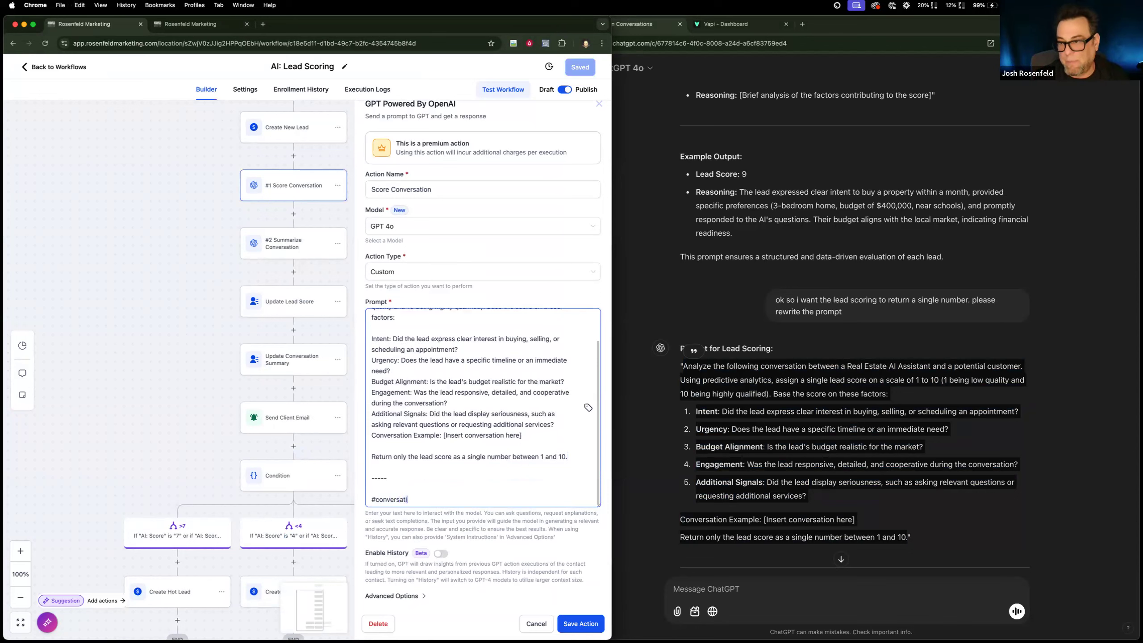
key(Return)
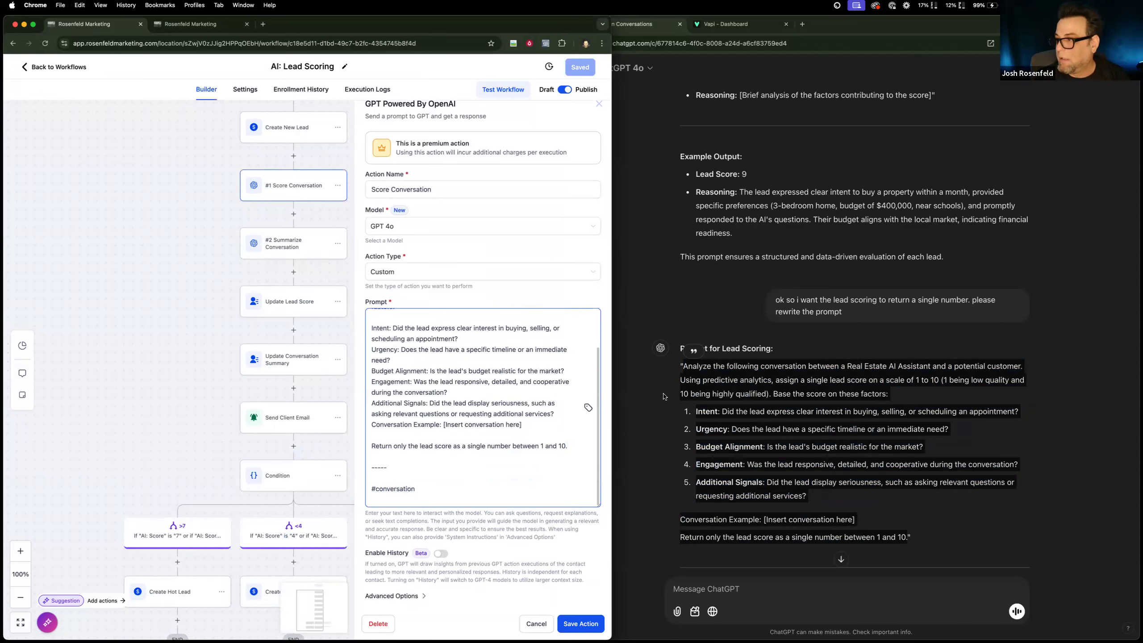
Insert the contact's AI: Conversation History custom field below the #conversation heading and save the action.
click(588, 408)
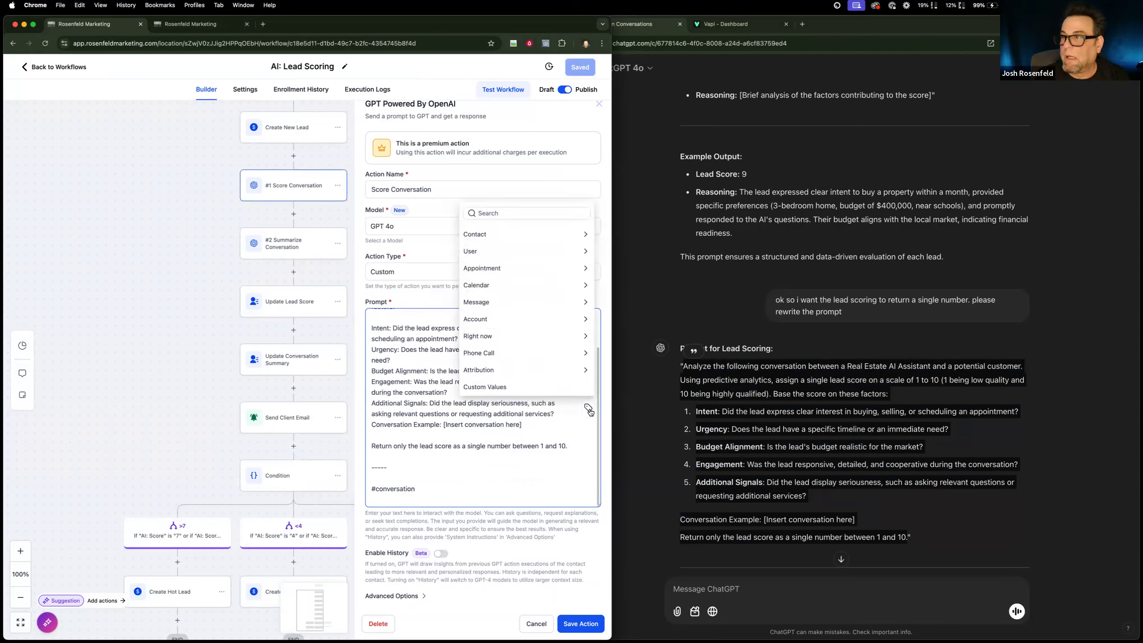
click(550, 233)
scroll(523, 322, down, 5)
click(505, 385)
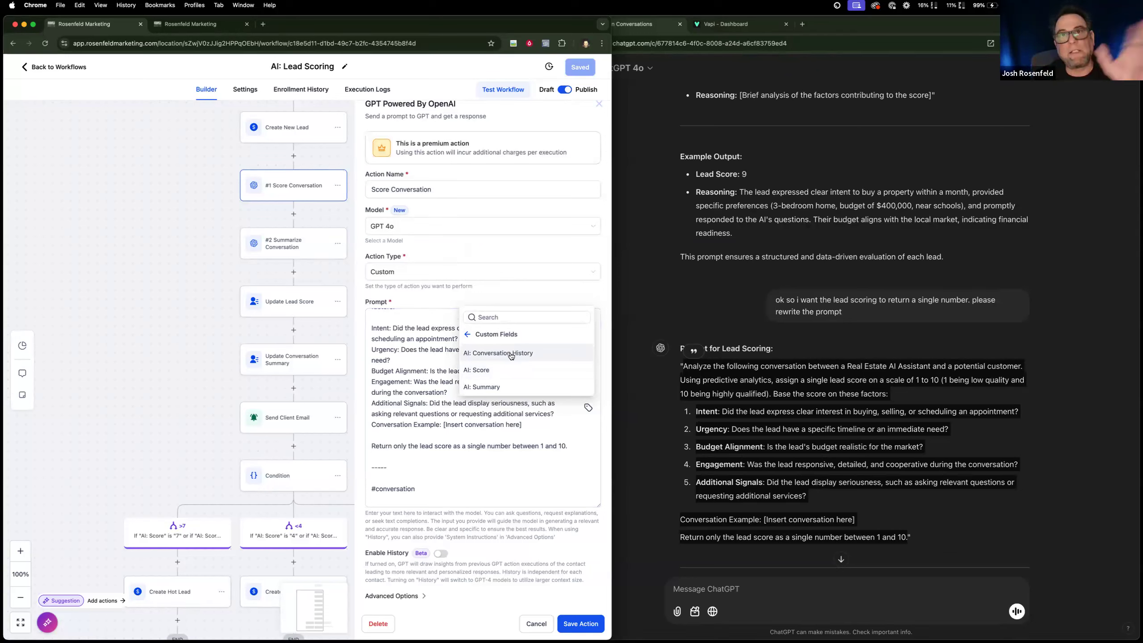
click(511, 356)
click(578, 625)
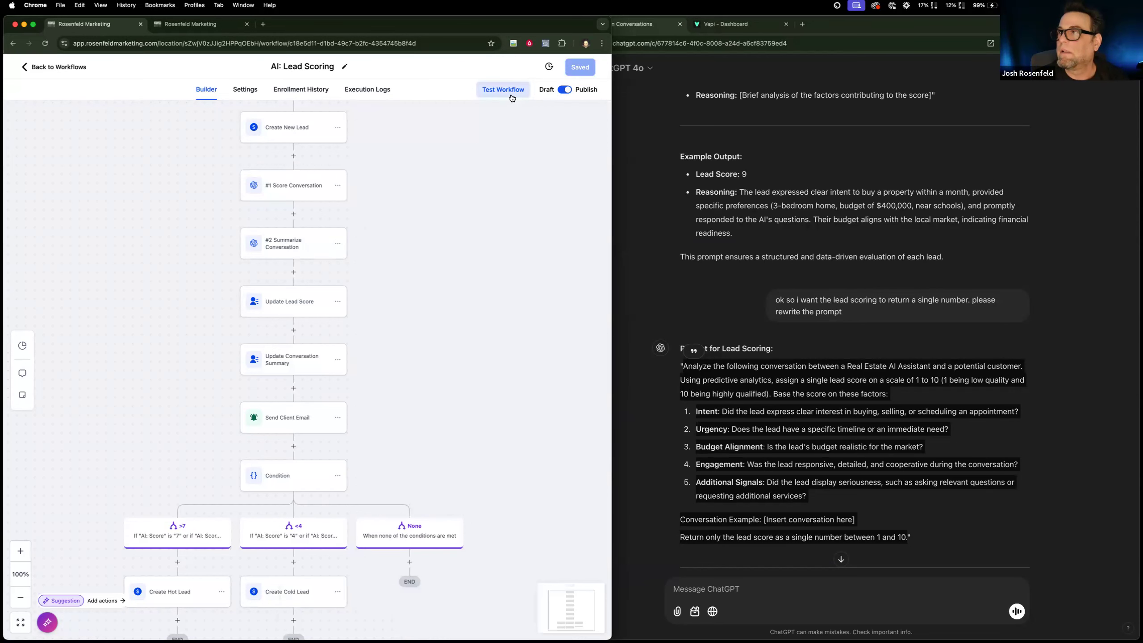
Set up a test of the AI: Lead Scoring workflow with the test contact selected.
click(507, 92)
click(453, 171)
click(442, 191)
click(422, 234)
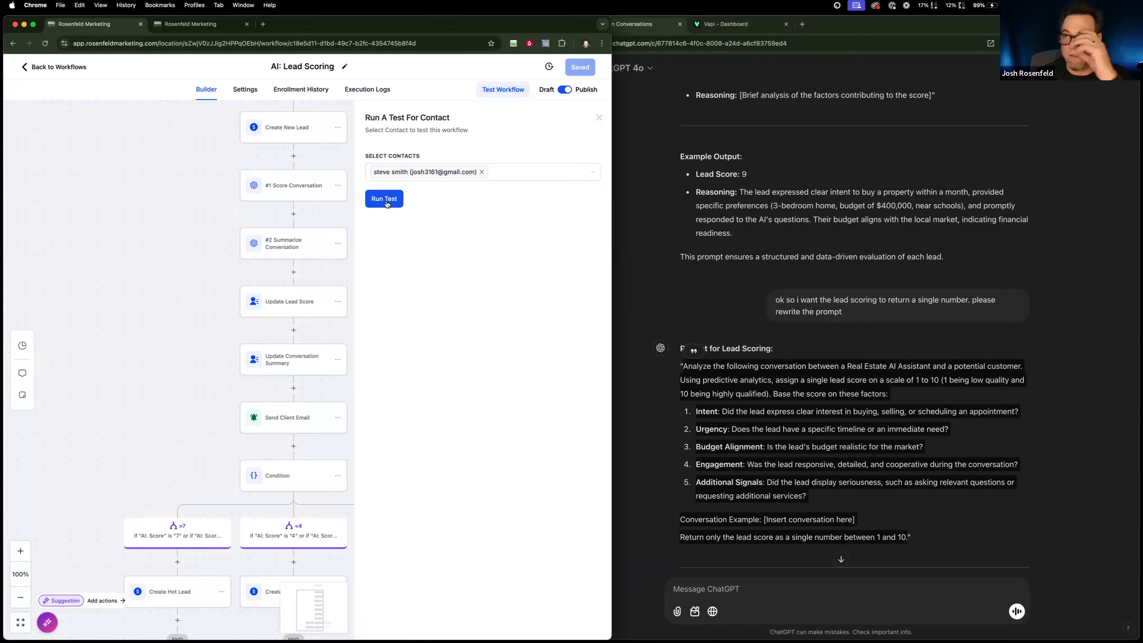
Rearrange the CRM window and check the Leads pipeline's opportunity board before running the test.
drag(219, 23, 171, 23)
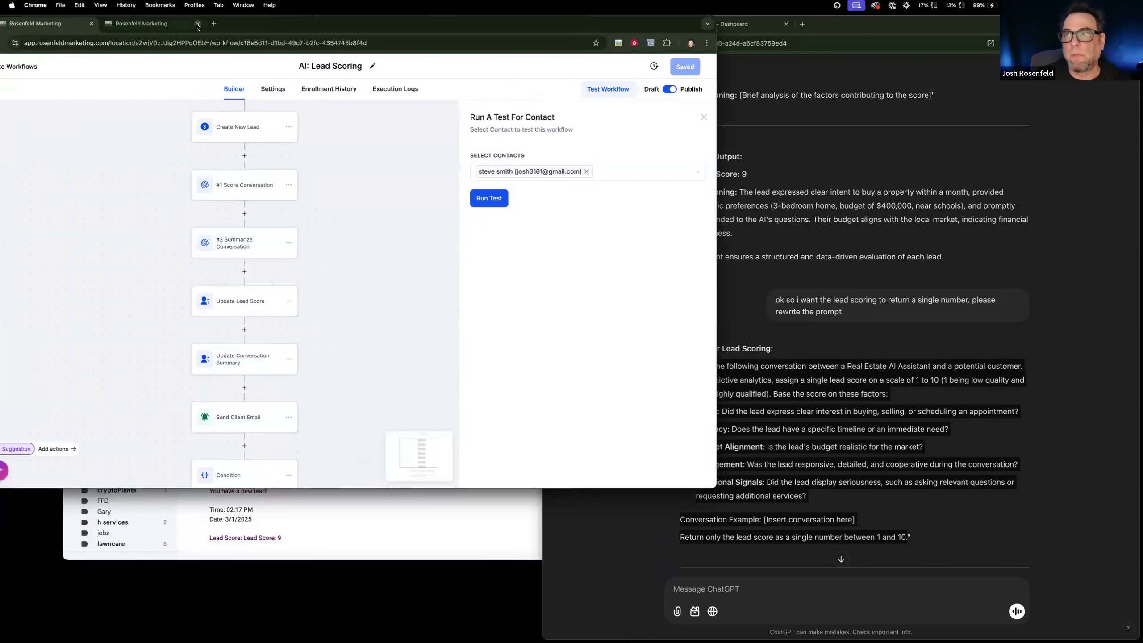
click(155, 24)
drag(350, 26, 440, 43)
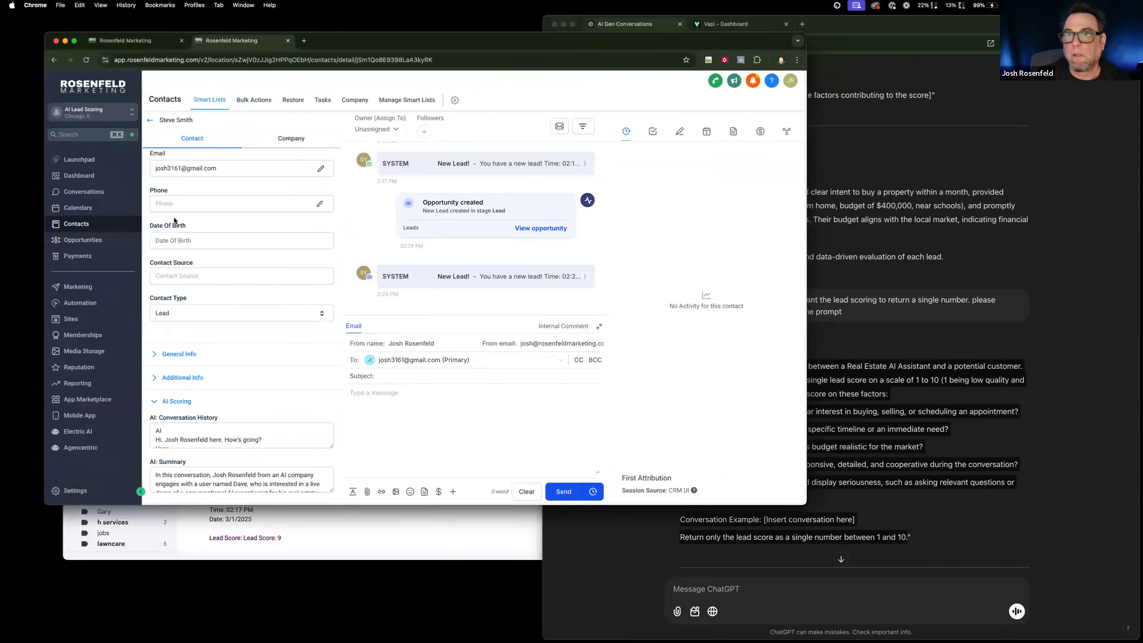
click(96, 242)
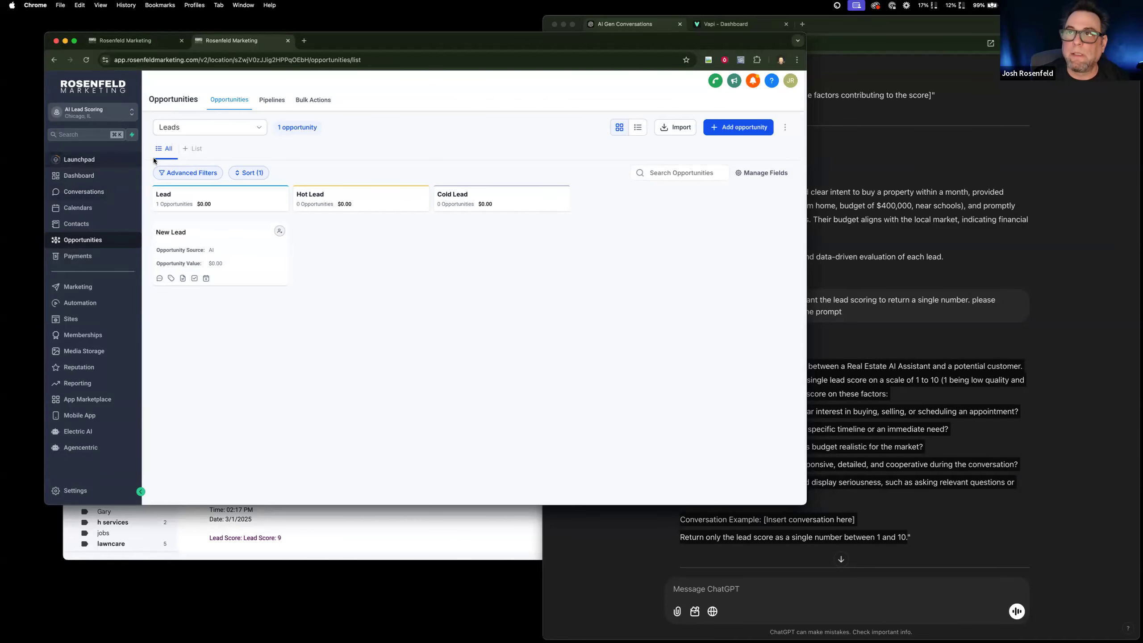
Return to the AI: Lead Scoring workflow and run the test for the selected contact.
click(130, 40)
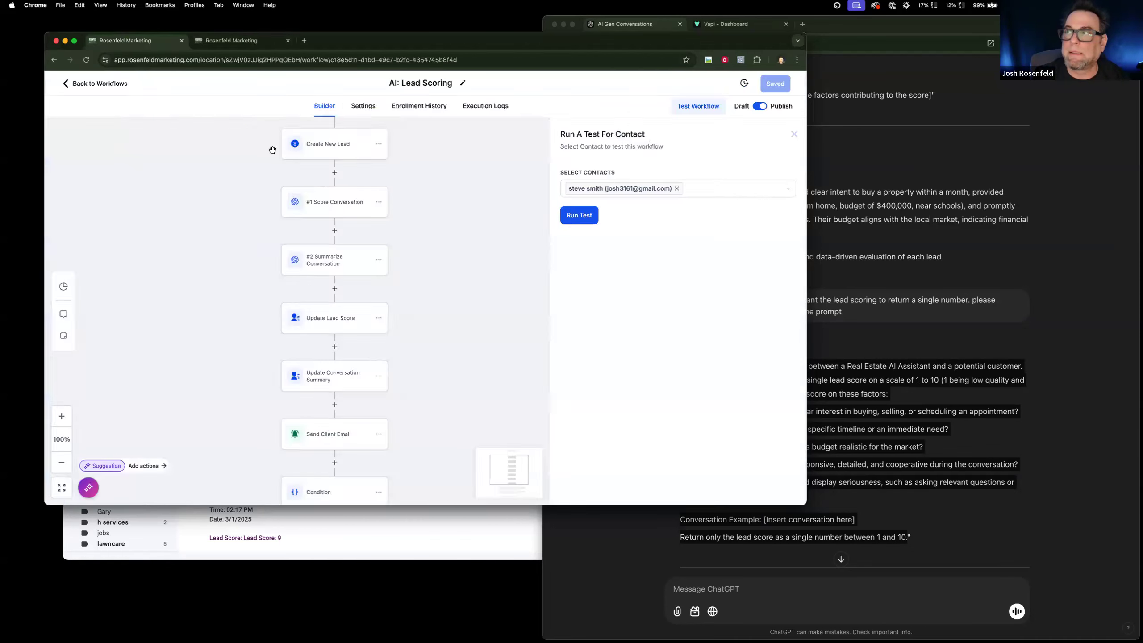
click(587, 219)
scroll(558, 277, down, 2)
scroll(558, 276, up, 2)
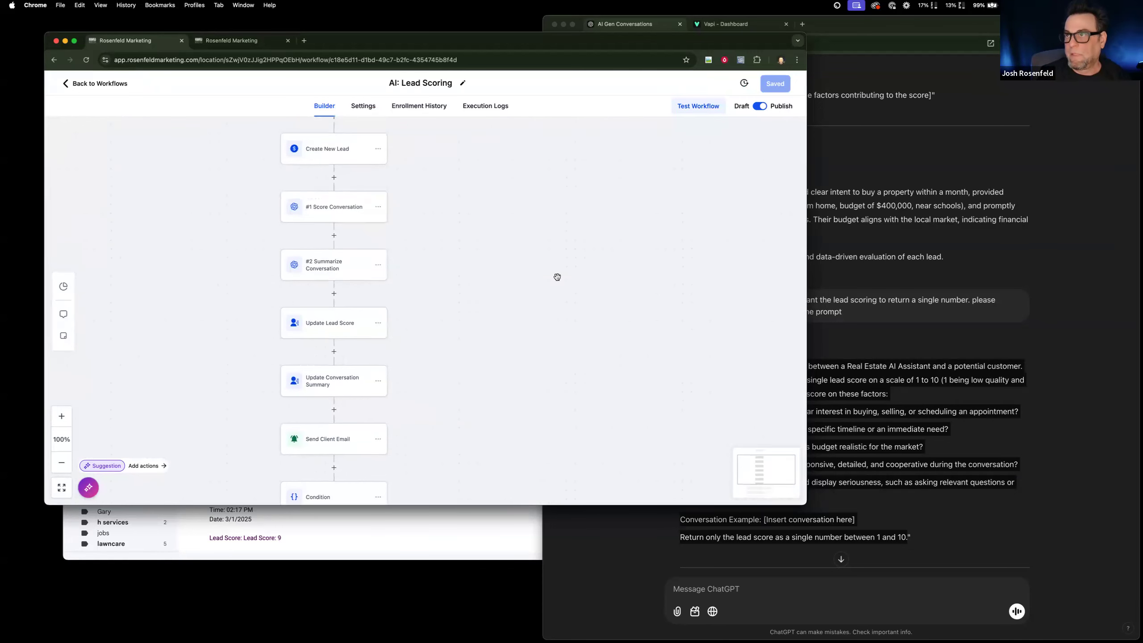
Open the test contact's record, reload it, and check the AI: Score field.
click(235, 41)
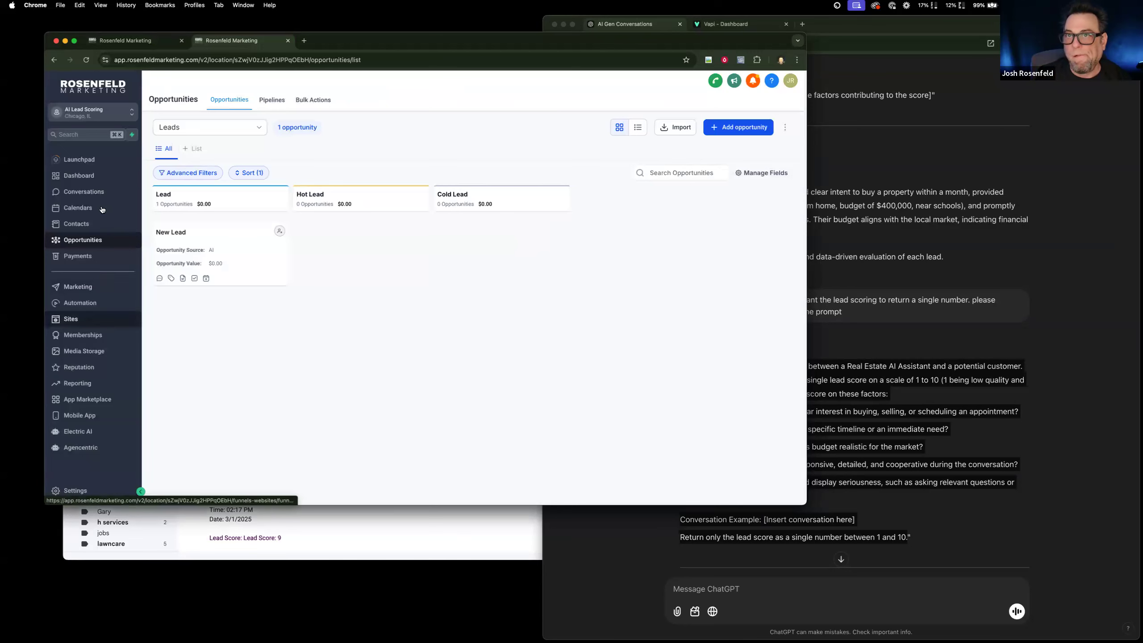
click(95, 225)
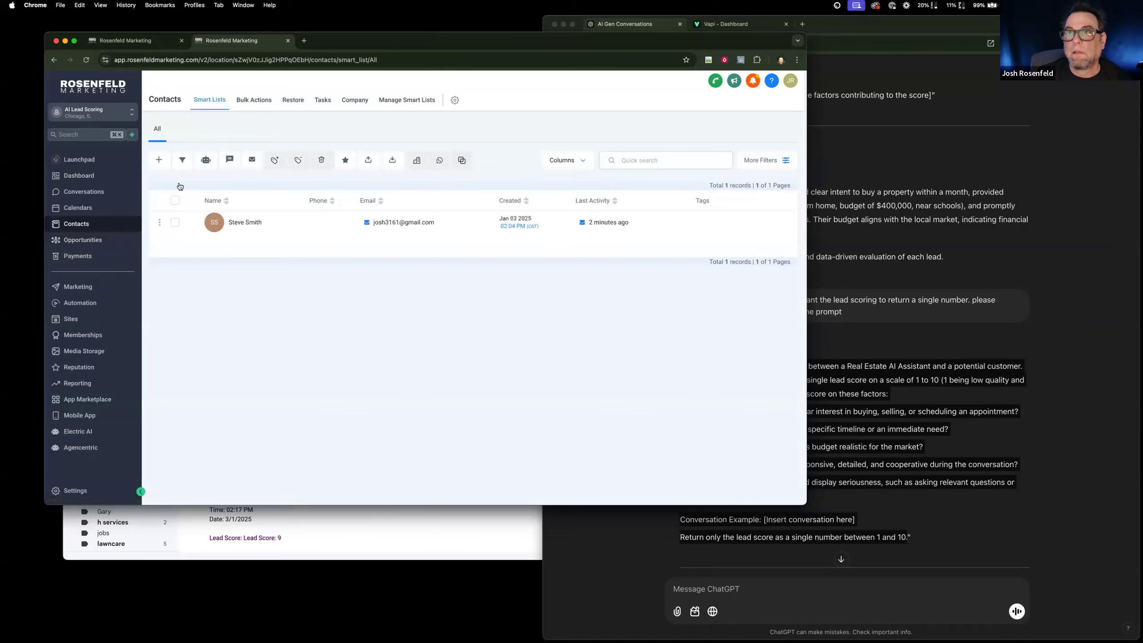
click(255, 225)
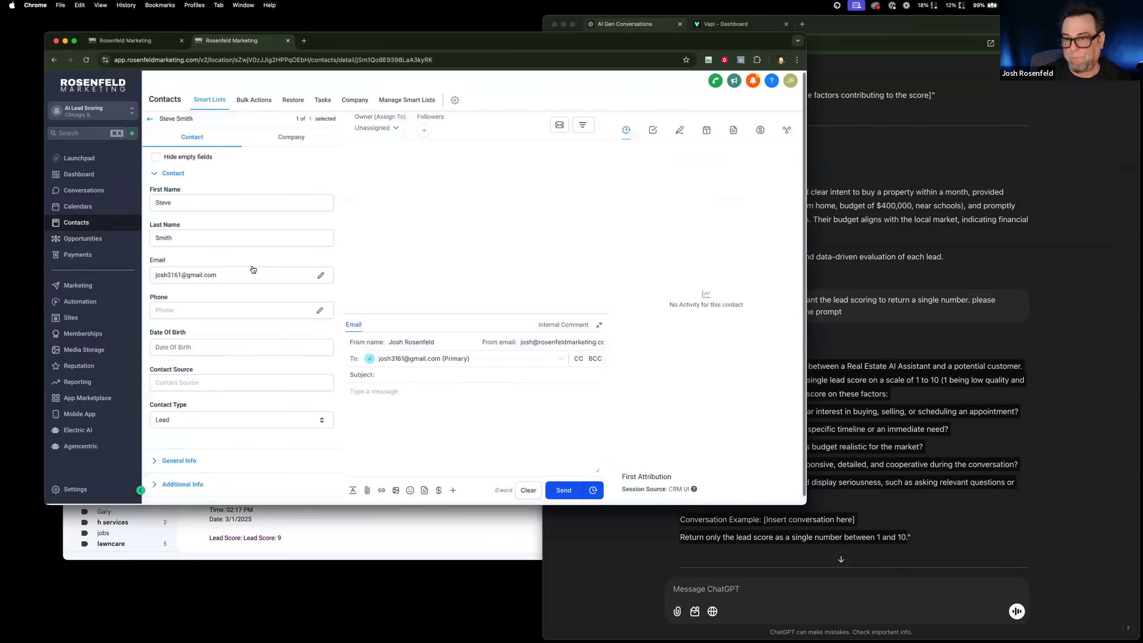
key(super+r)
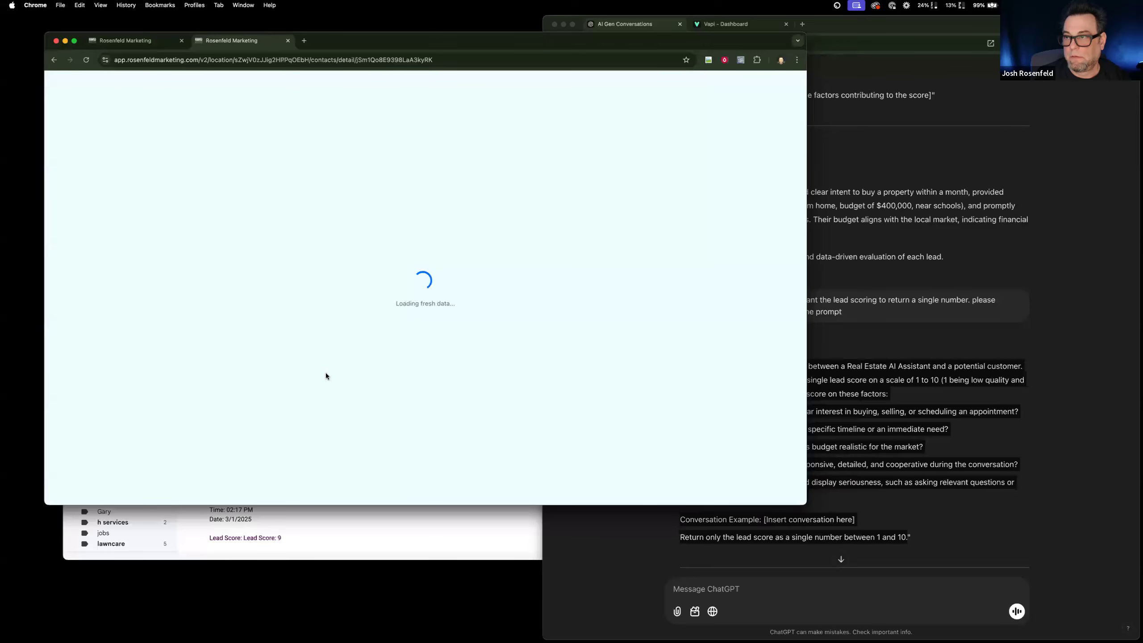
scroll(224, 460, down, 10)
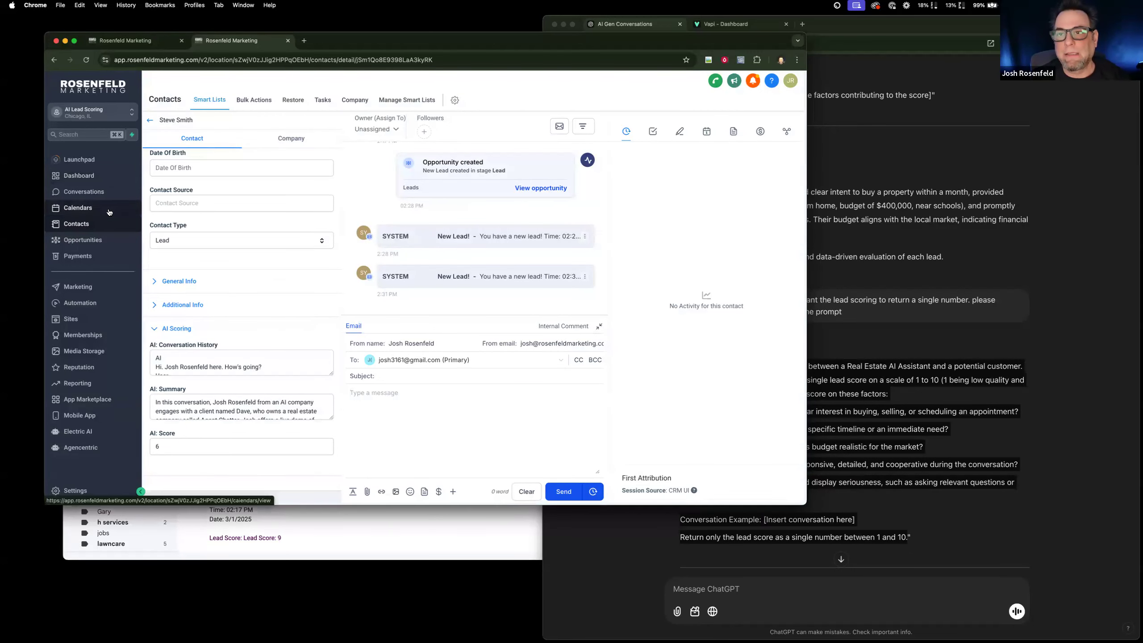
Check the lead's stage in the Leads pipeline and return to the condition branches of the AI: Lead Scoring workflow.
click(107, 240)
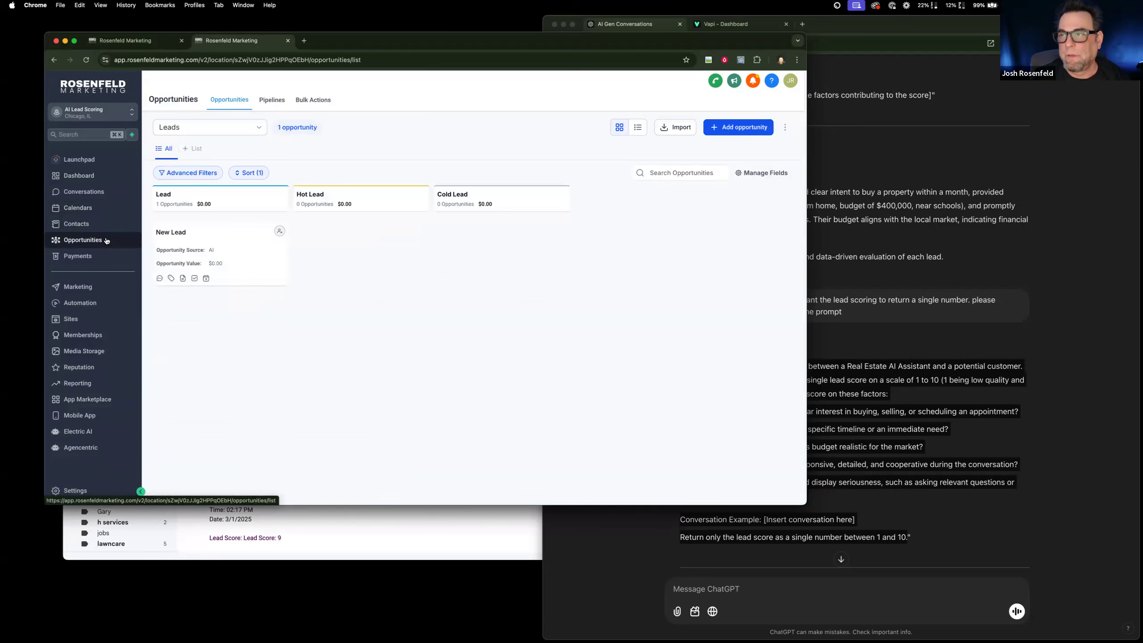
scroll(391, 240, down, 1)
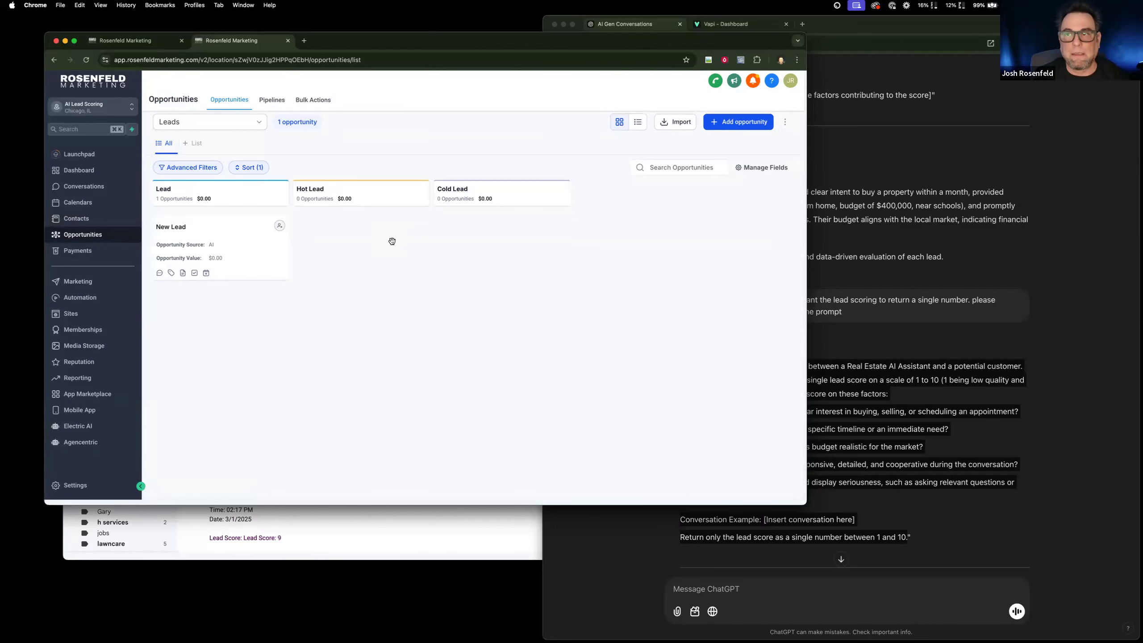
key(ctrl+shift+Tab)
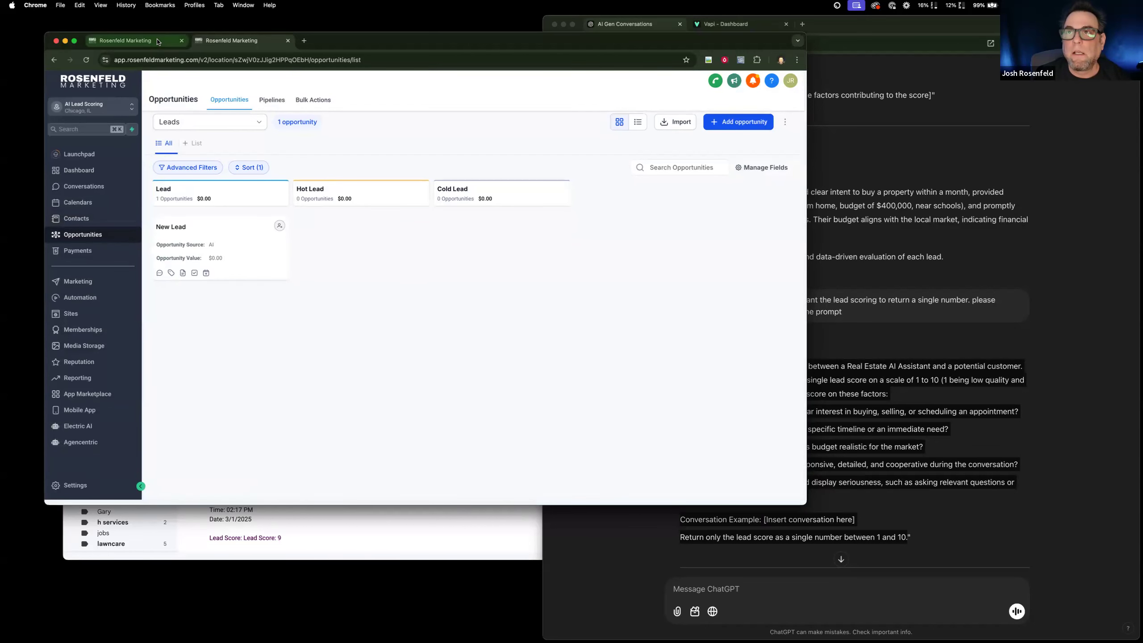
scroll(227, 376, down, 5)
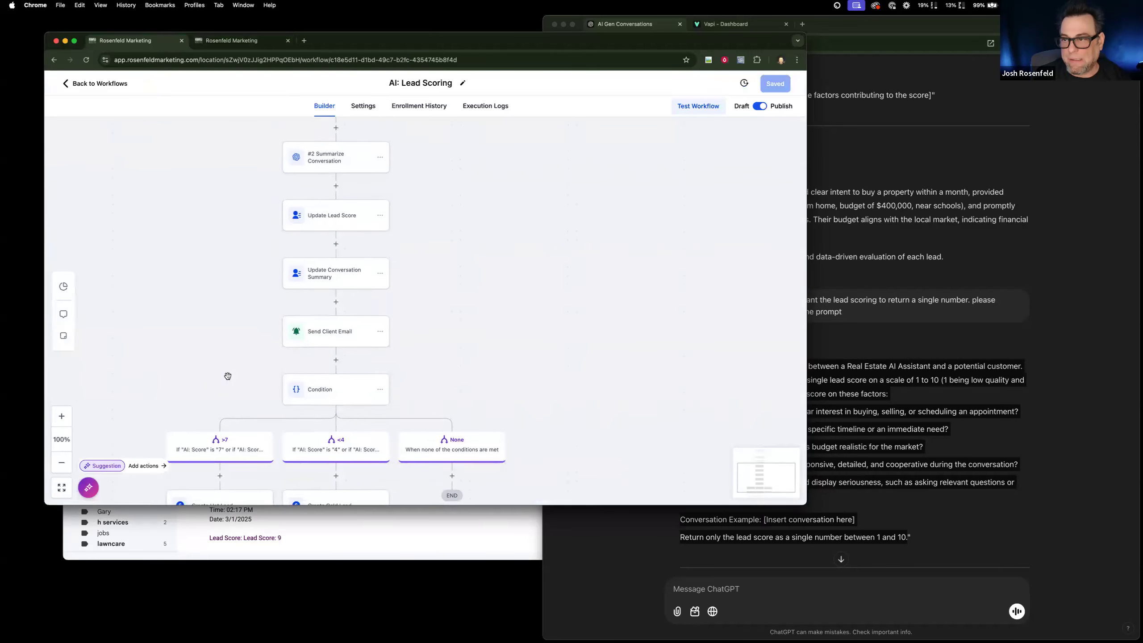
Open the Create Hot Lead action and replace its opportunity name with "Score:".
scroll(229, 380, down, 3)
click(234, 403)
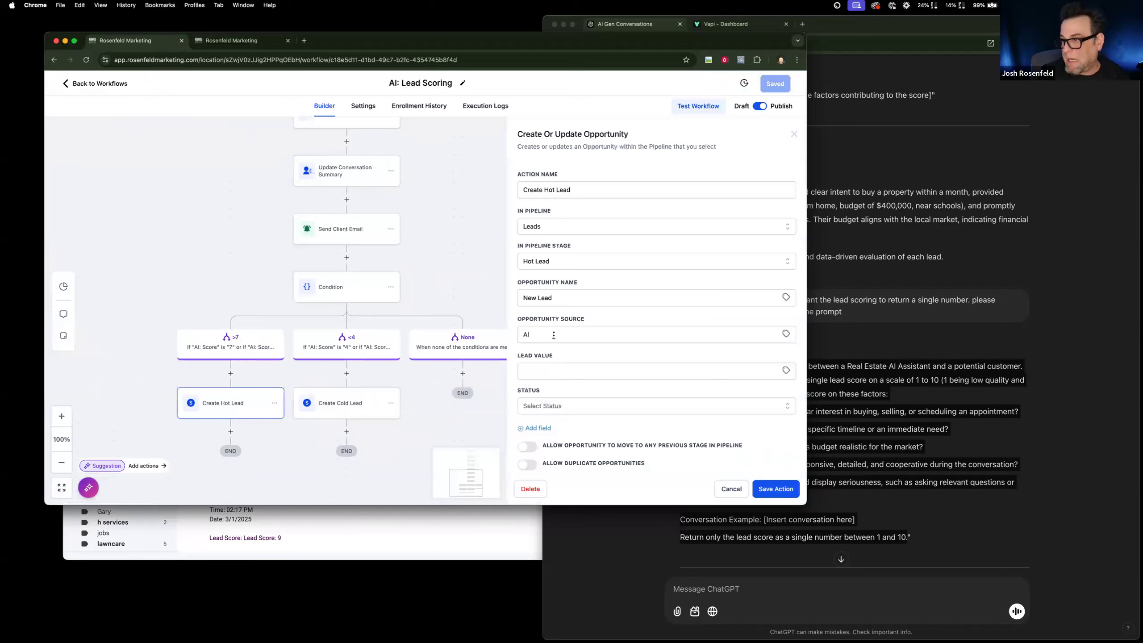
scroll(558, 296, down, 1)
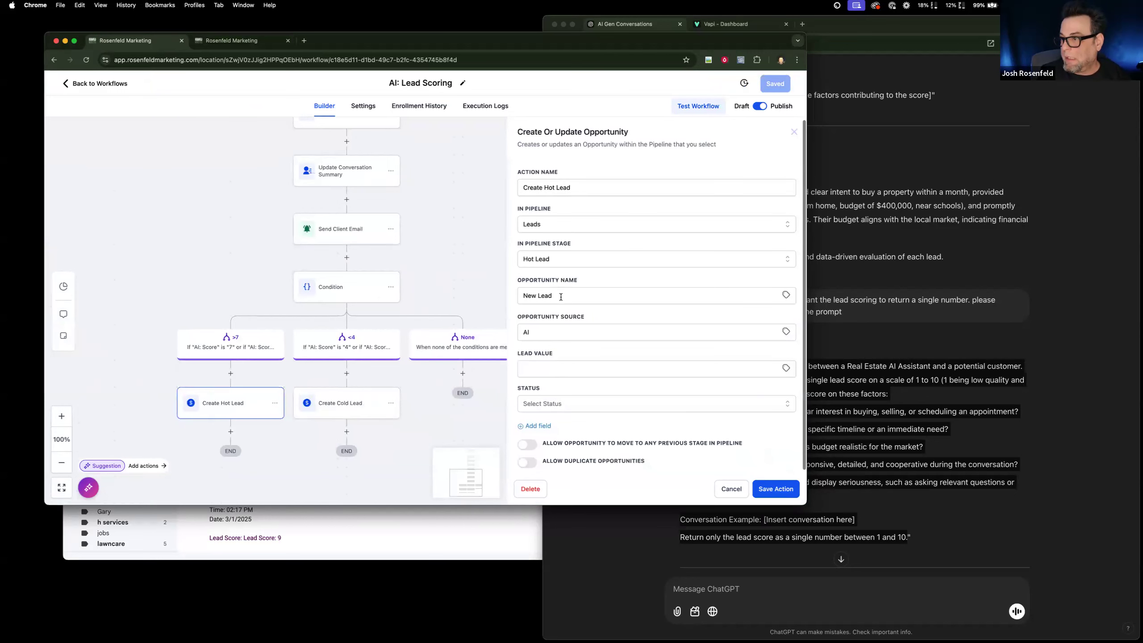
scroll(561, 297, down, 1)
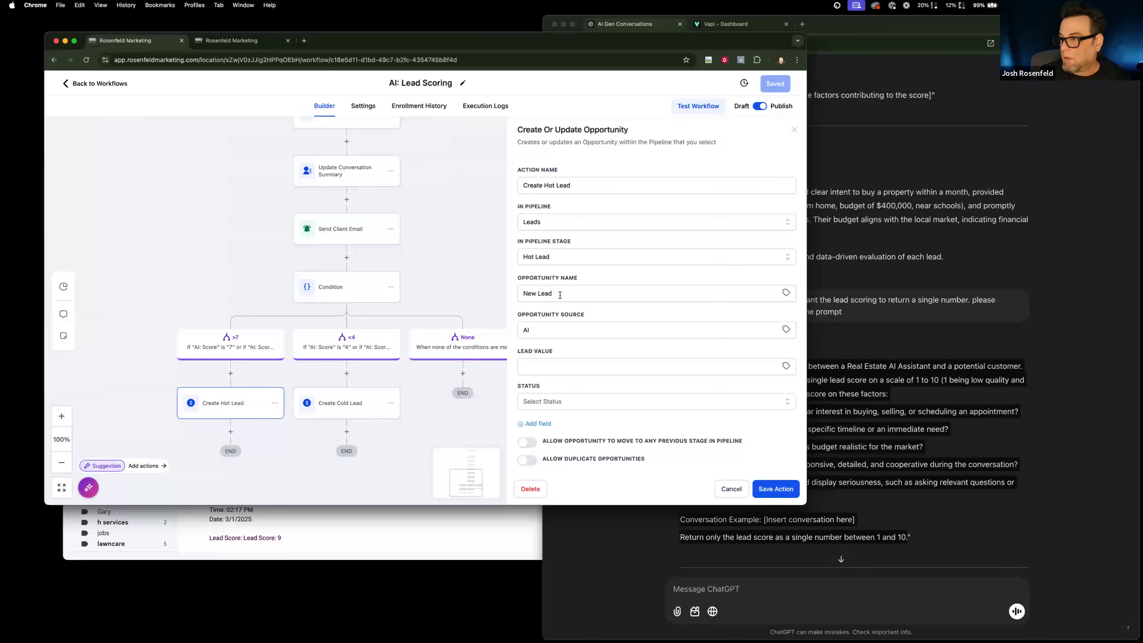
click(560, 295)
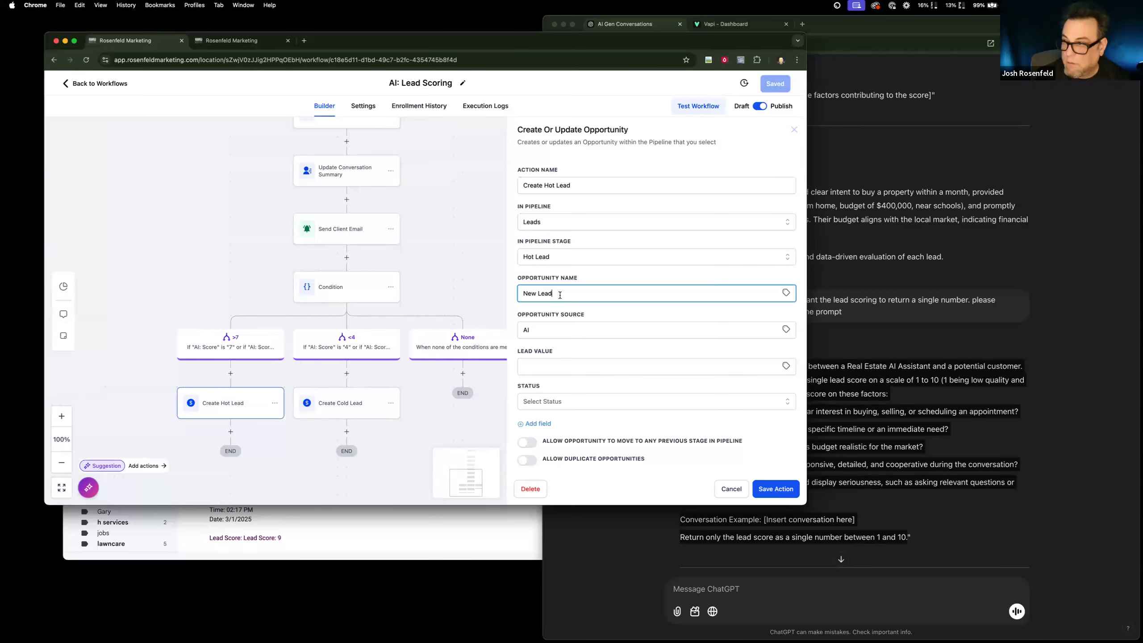
key(BackSpace)
key(BackSpace)
key(BackSpace)
key(BackSpace)
key(BackSpace)
key(BackSpace)
key(BackSpace)
key(BackSpace)
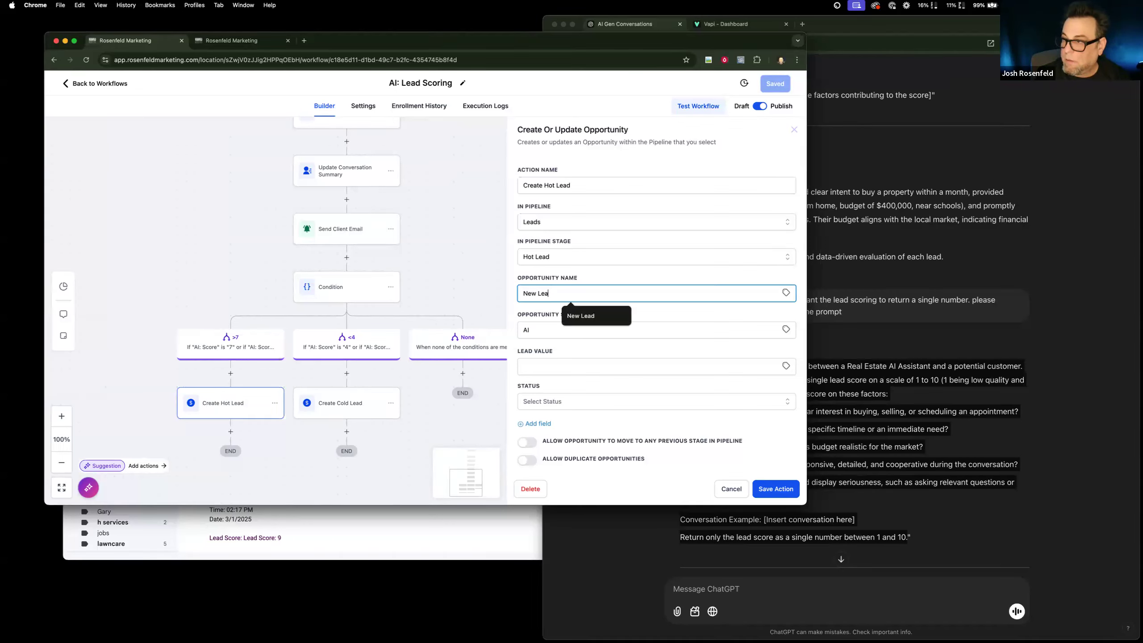
text(Score:)
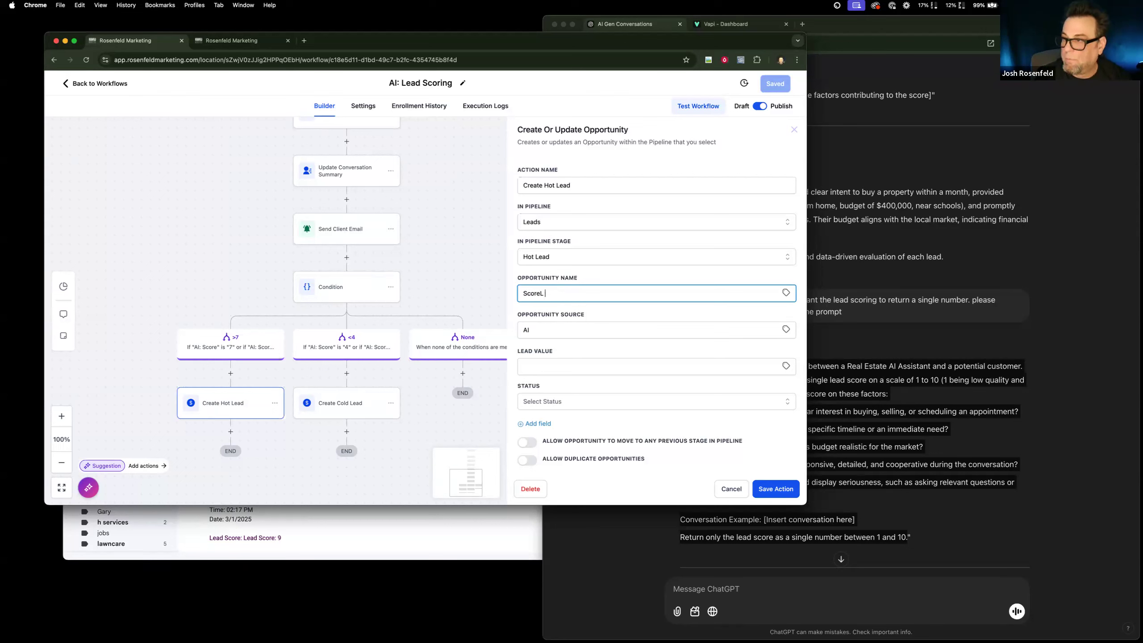
Append the contact's AI: Score custom field to the hot lead's opportunity name, copy the full name, and save the action.
click(786, 293)
click(744, 322)
scroll(756, 360, down, 5)
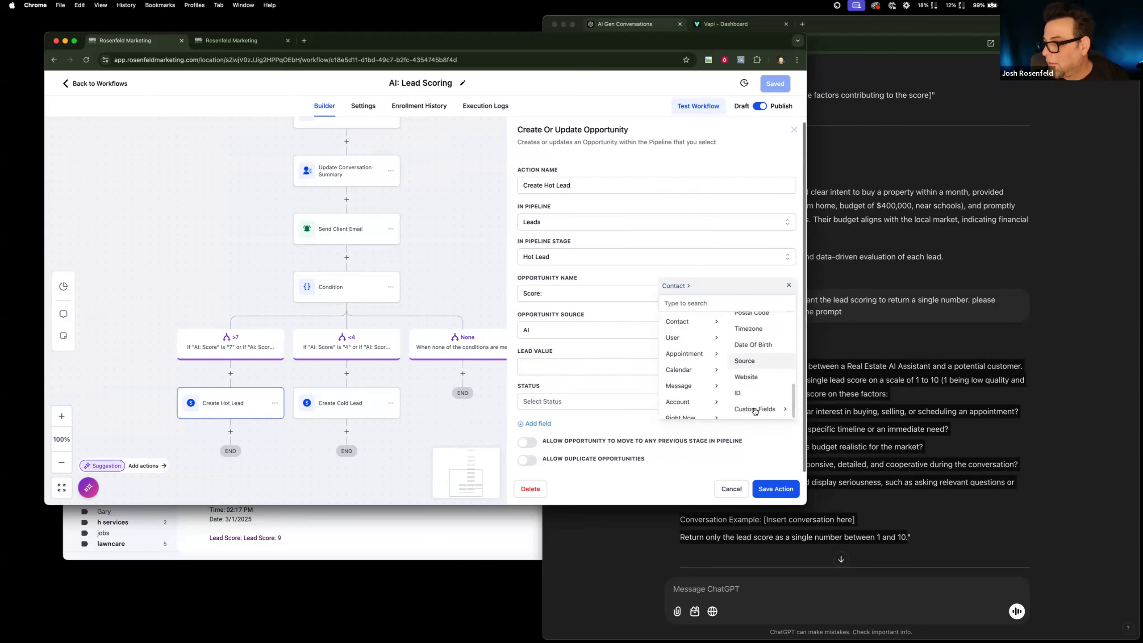
click(757, 410)
click(754, 346)
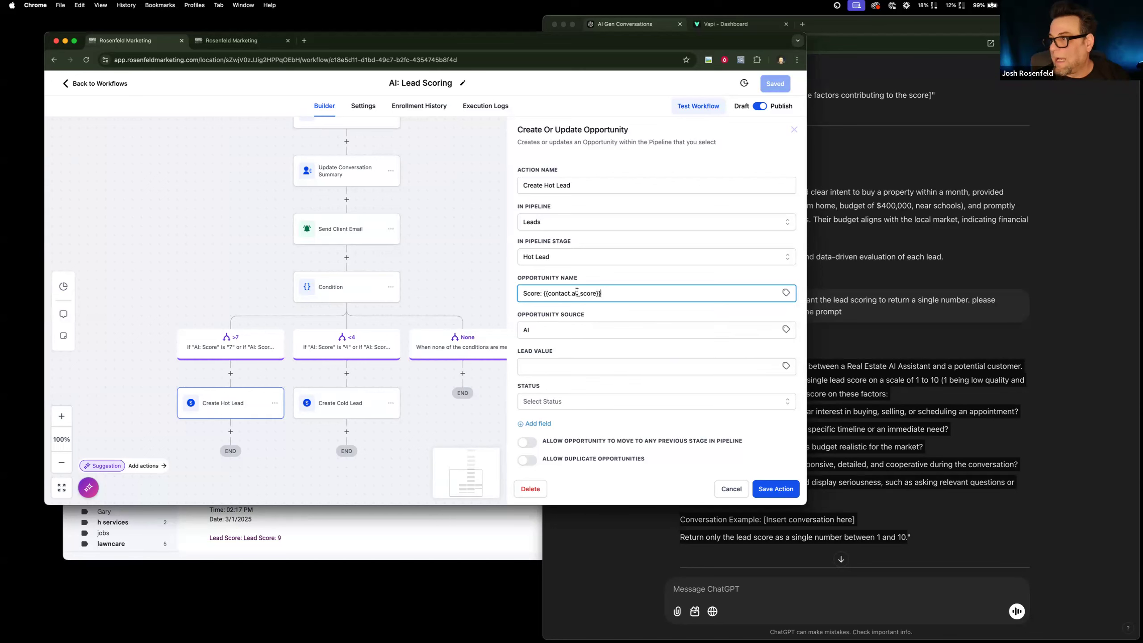
drag(602, 293, 440, 278)
key(super+c)
scroll(440, 277, left, 1)
click(772, 489)
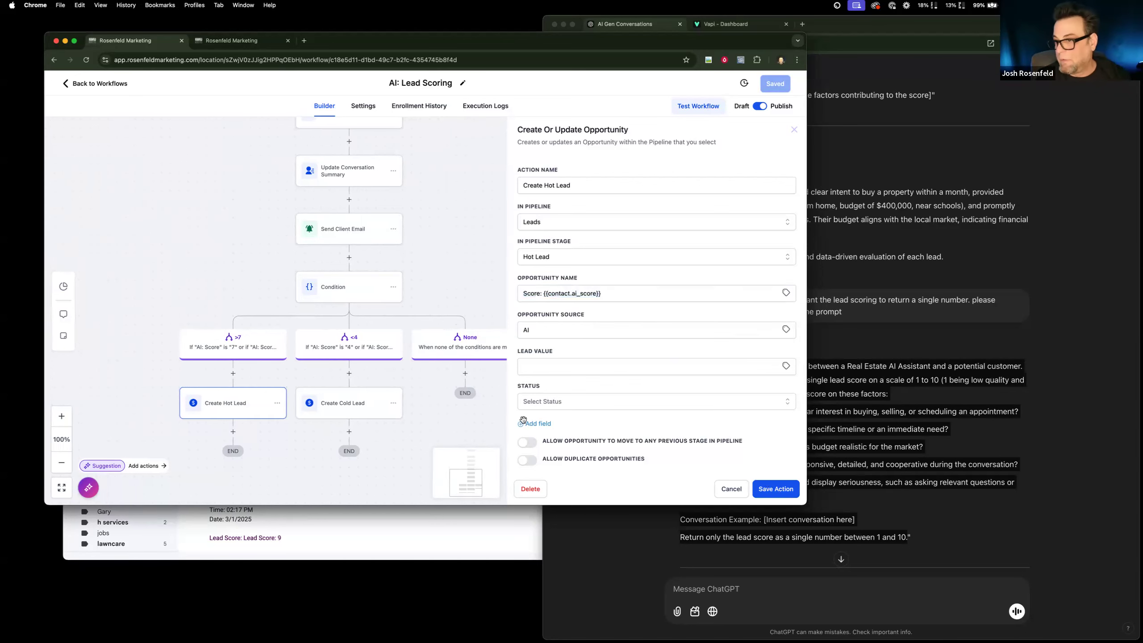
Set the Create Cold Lead action's opportunity name to "Score: {{contact.ai_score}}", then save the action and the workflow.
click(357, 402)
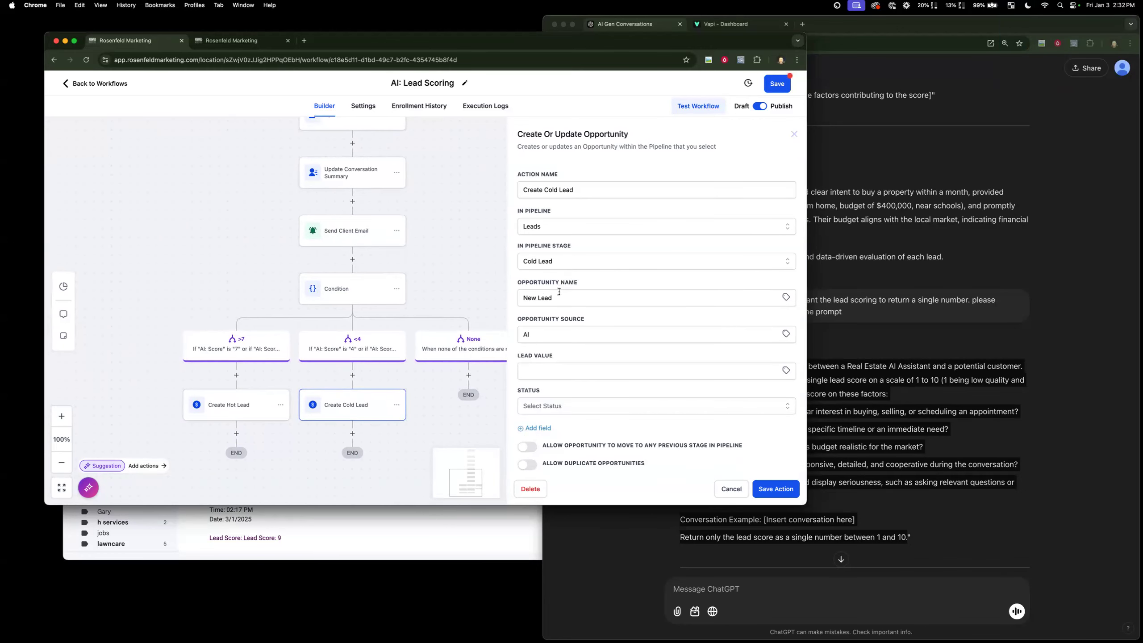
drag(564, 296, 494, 291)
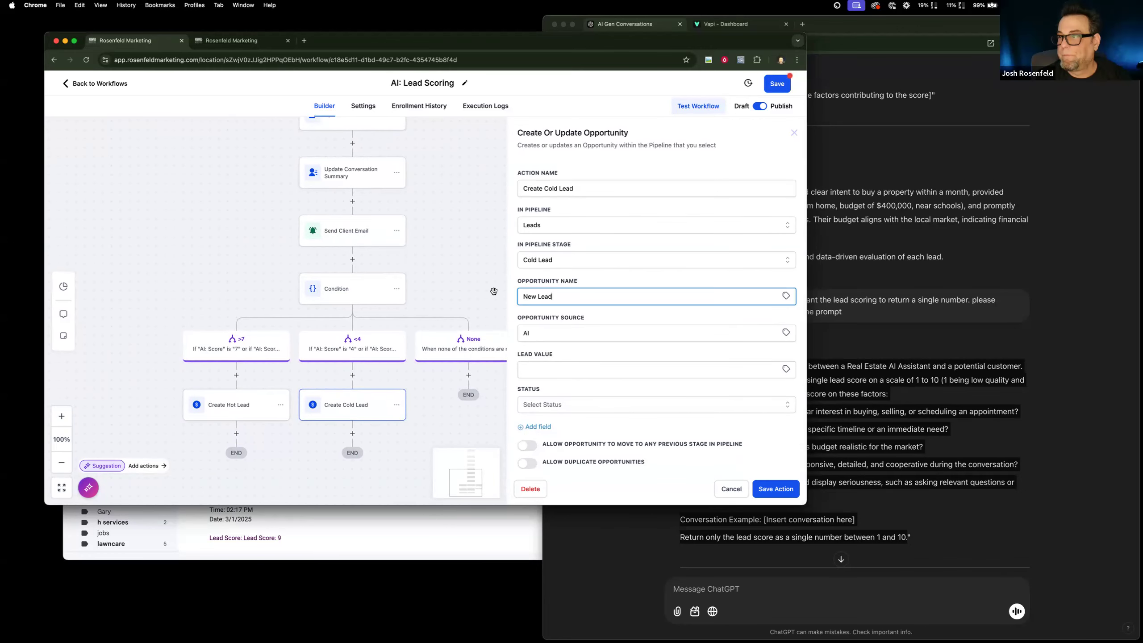
key(super+v)
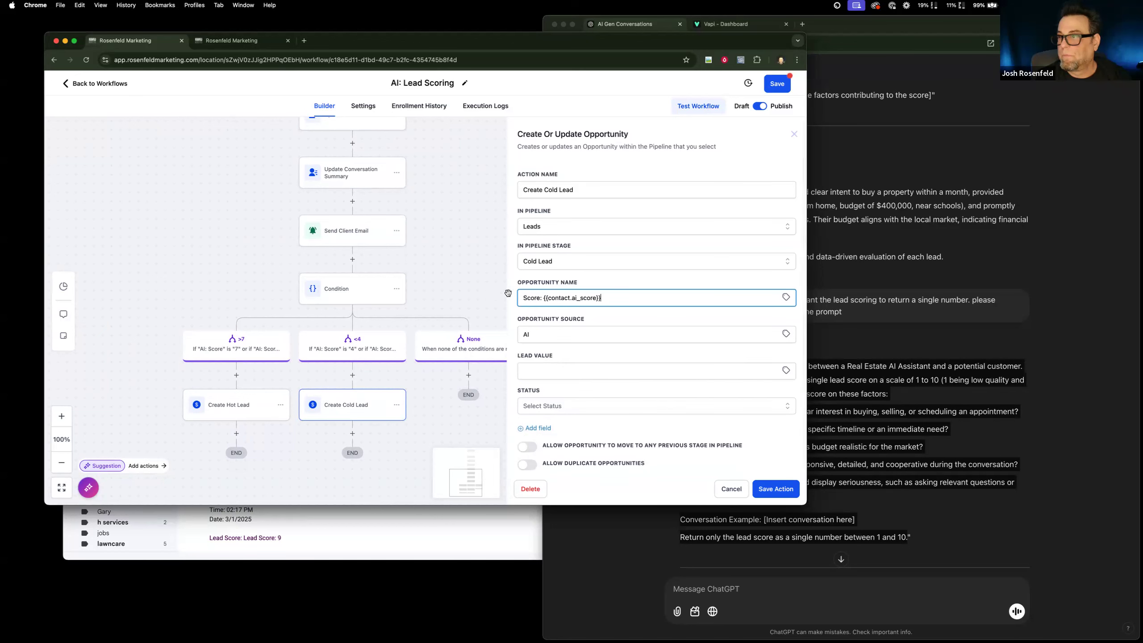
click(770, 488)
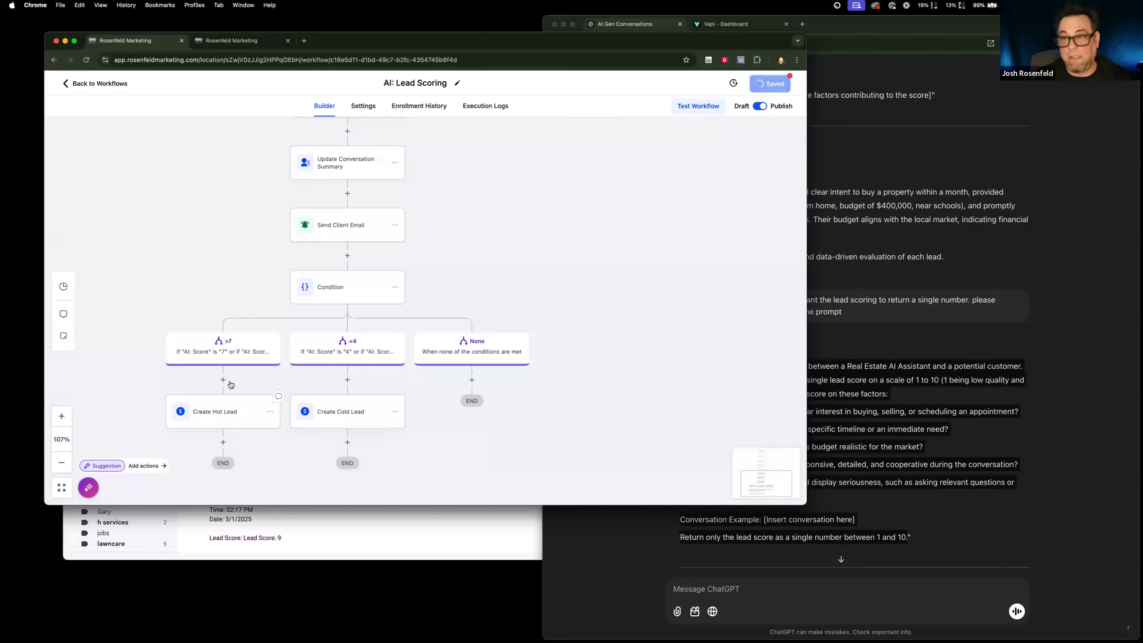
drag(375, 385, 375, 383)
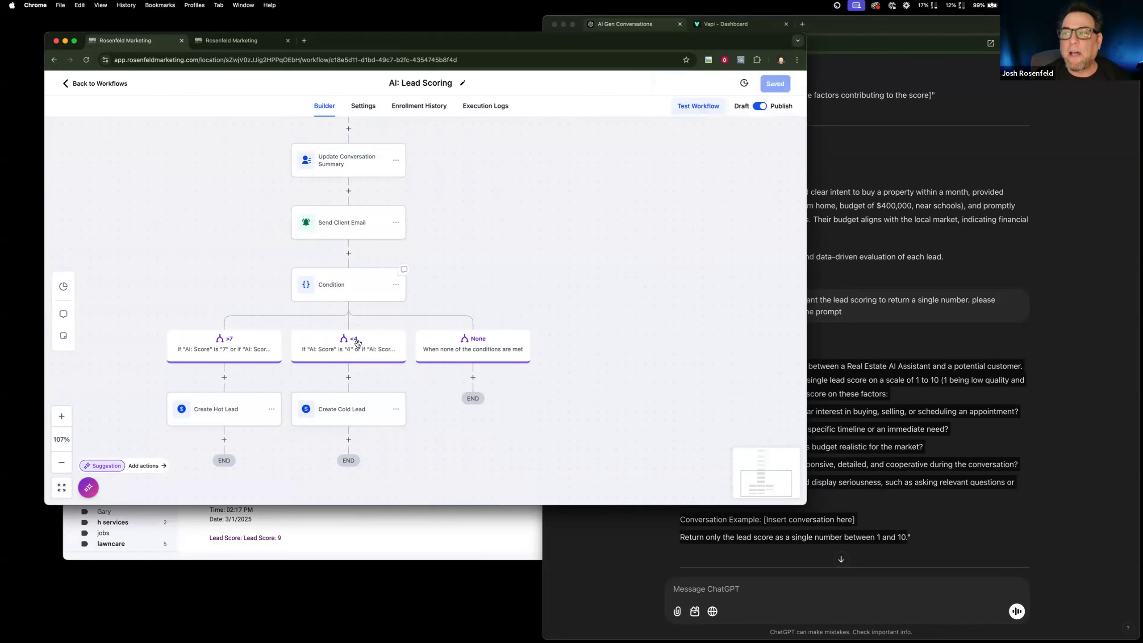
Bring up the CRM's contact list and copy the HVAC voice AI conversation from the ChatGPT chat.
click(236, 40)
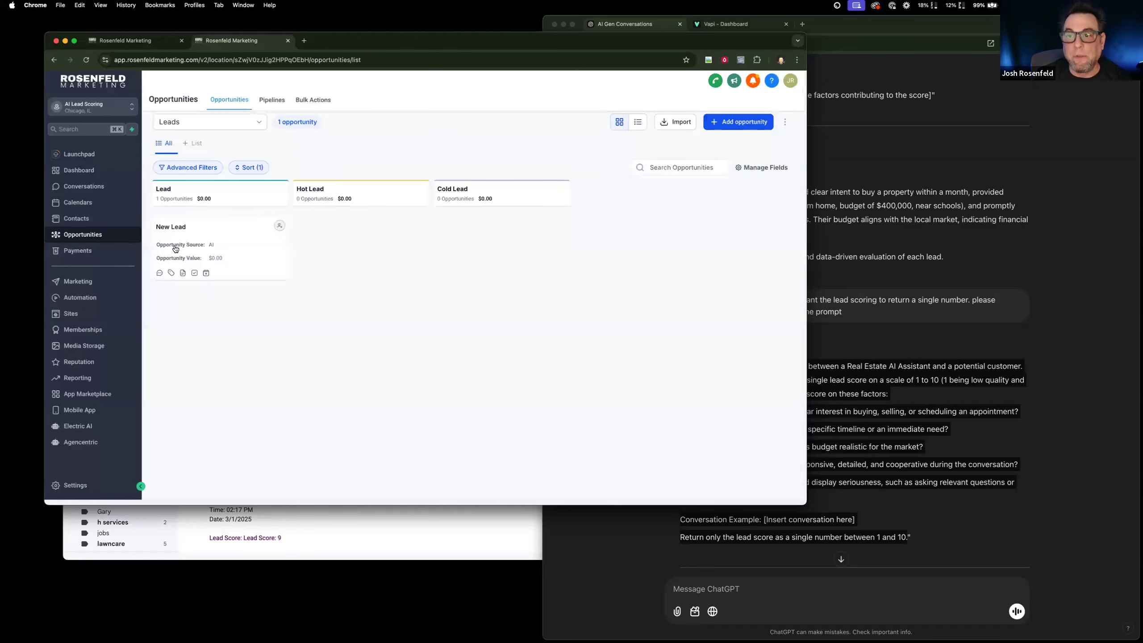
click(83, 219)
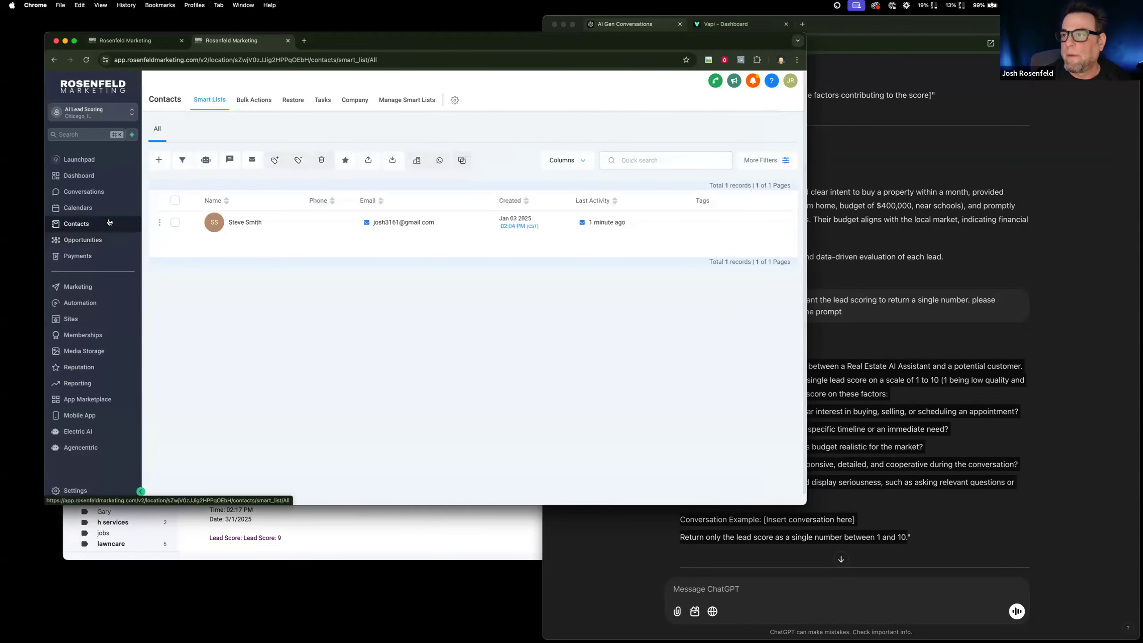
click(871, 356)
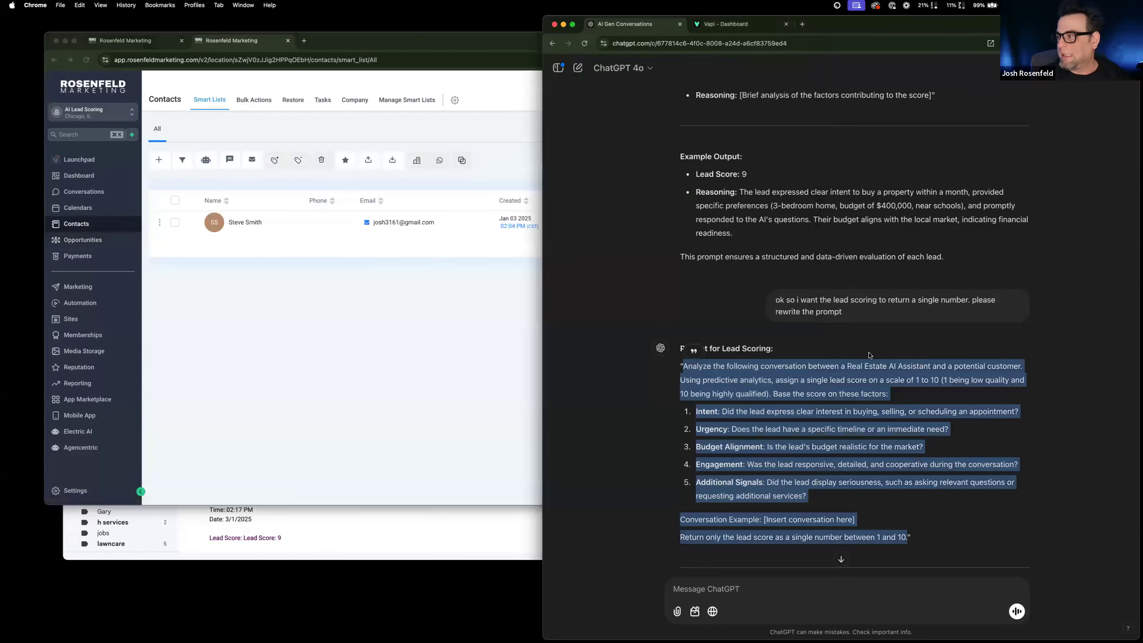
scroll(870, 356, up, 15)
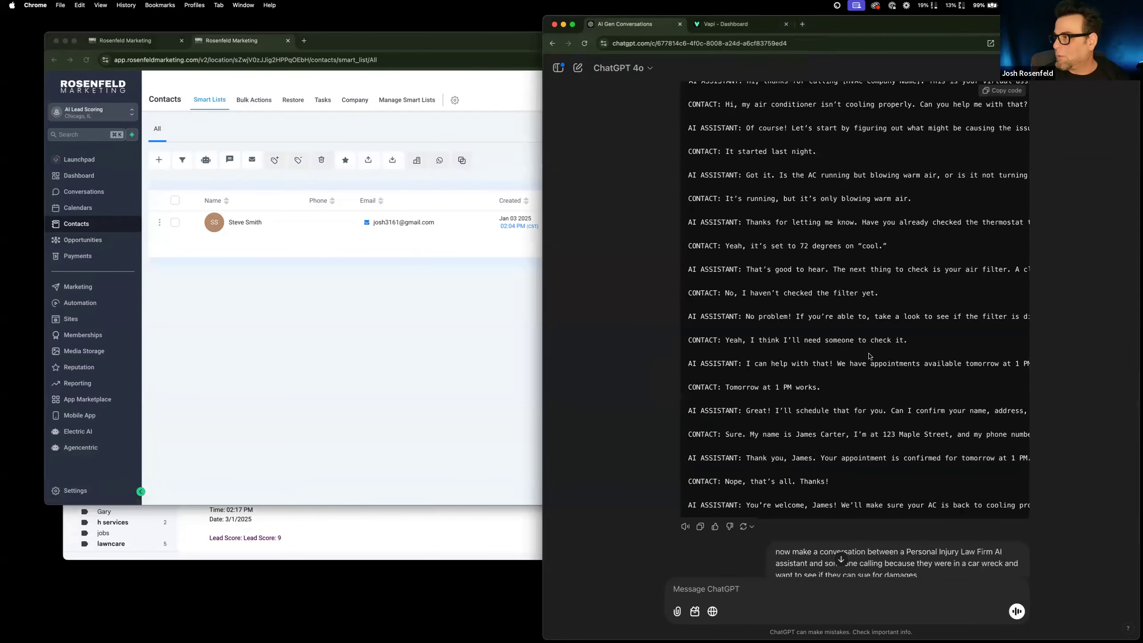
scroll(866, 353, up, 3)
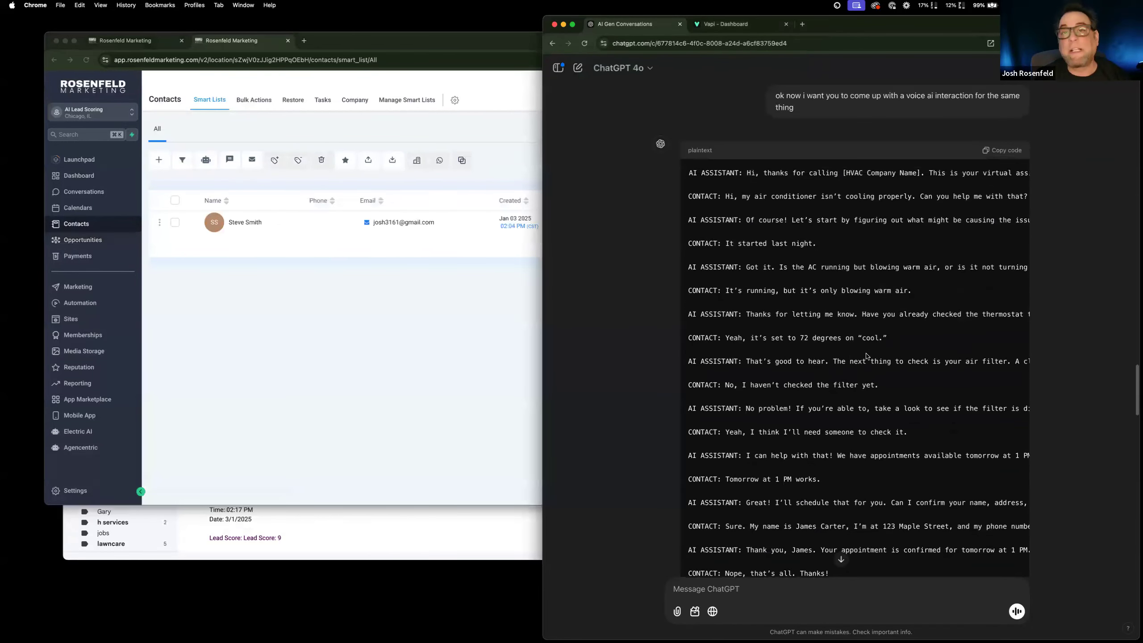
click(1014, 154)
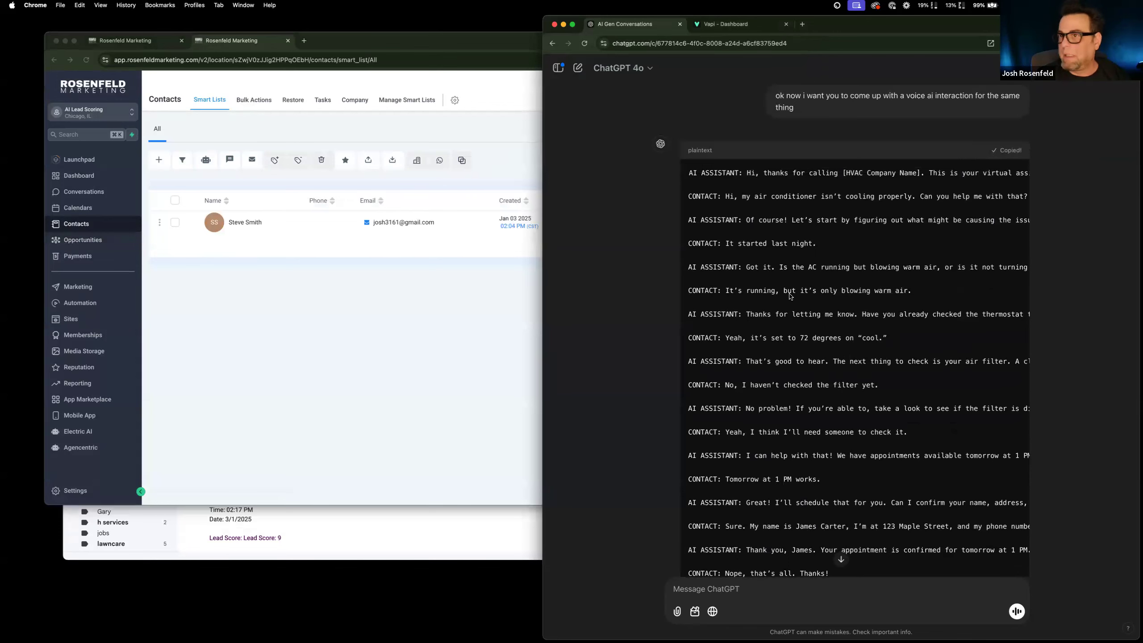
click(322, 296)
click(894, 317)
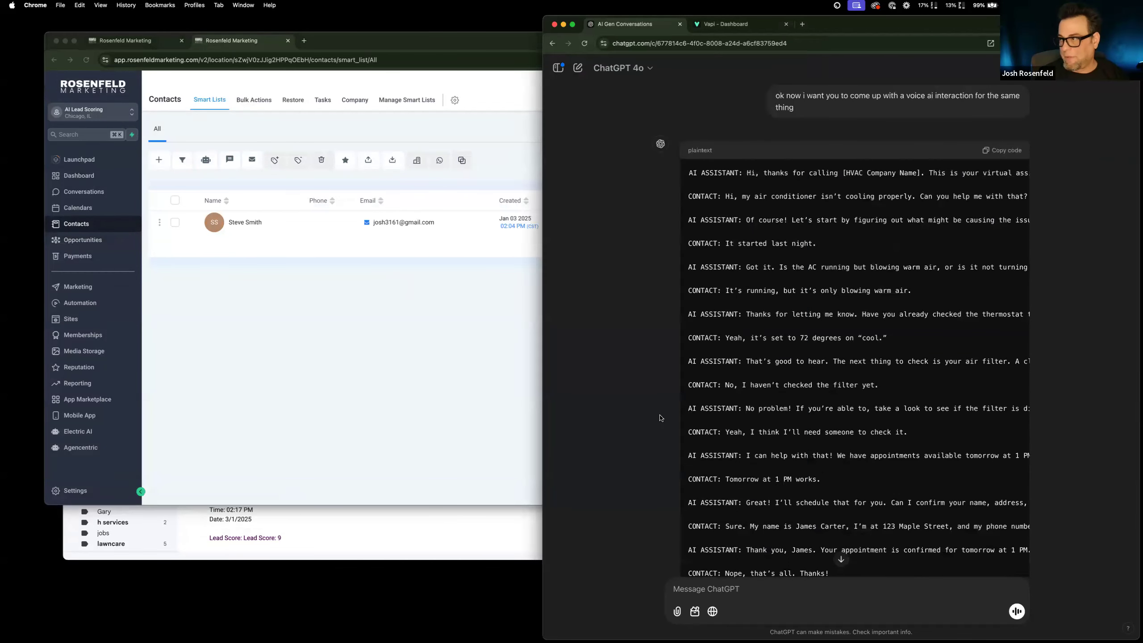
Open the test contact's record and replace its AI: Conversation History with the copied HVAC conversation.
click(274, 280)
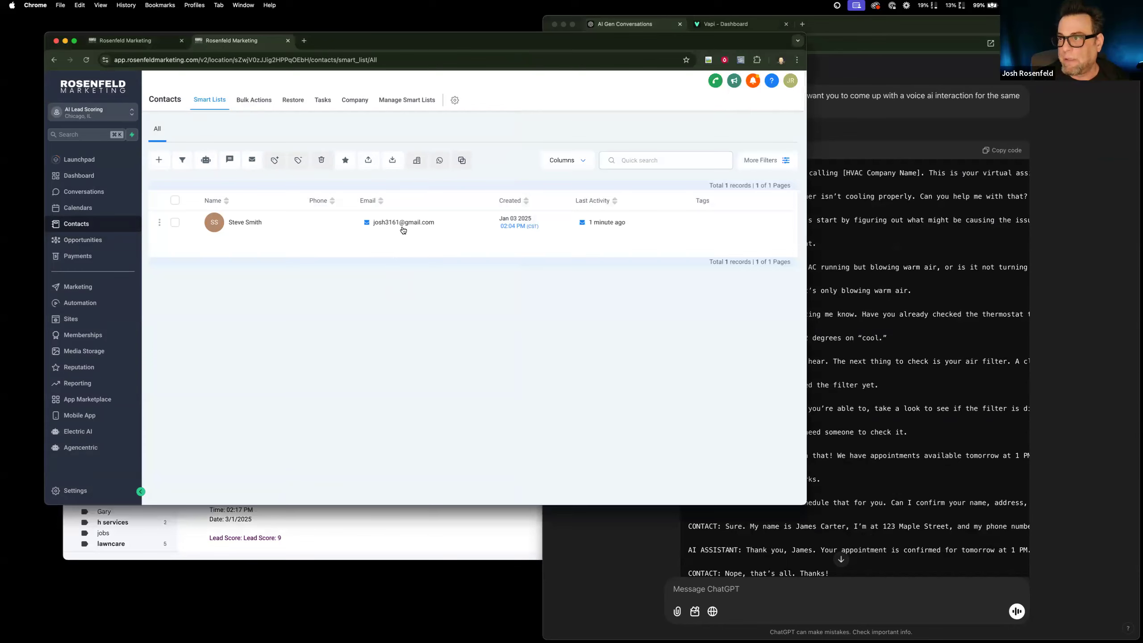
click(252, 222)
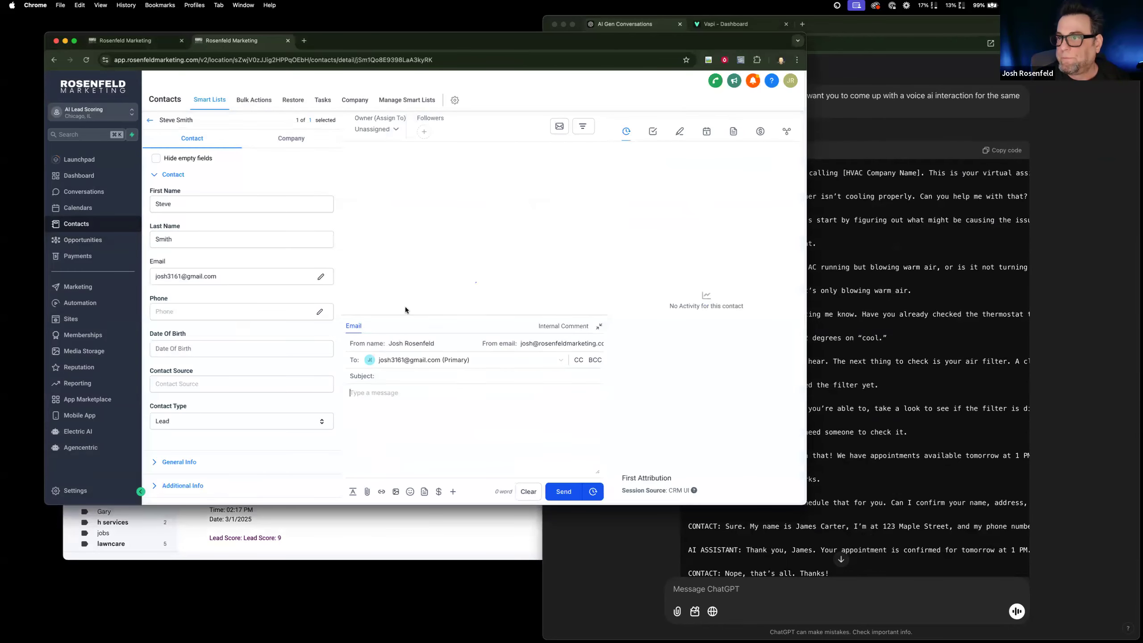
scroll(256, 495, down, 5)
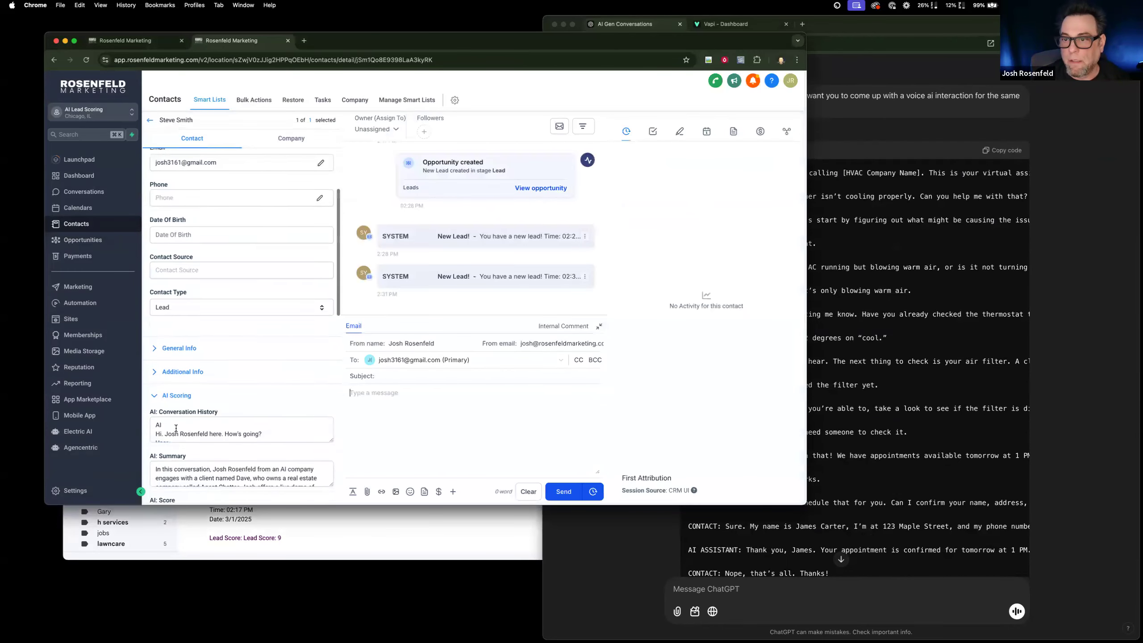
click(202, 424)
key(super+a)
key(super+v)
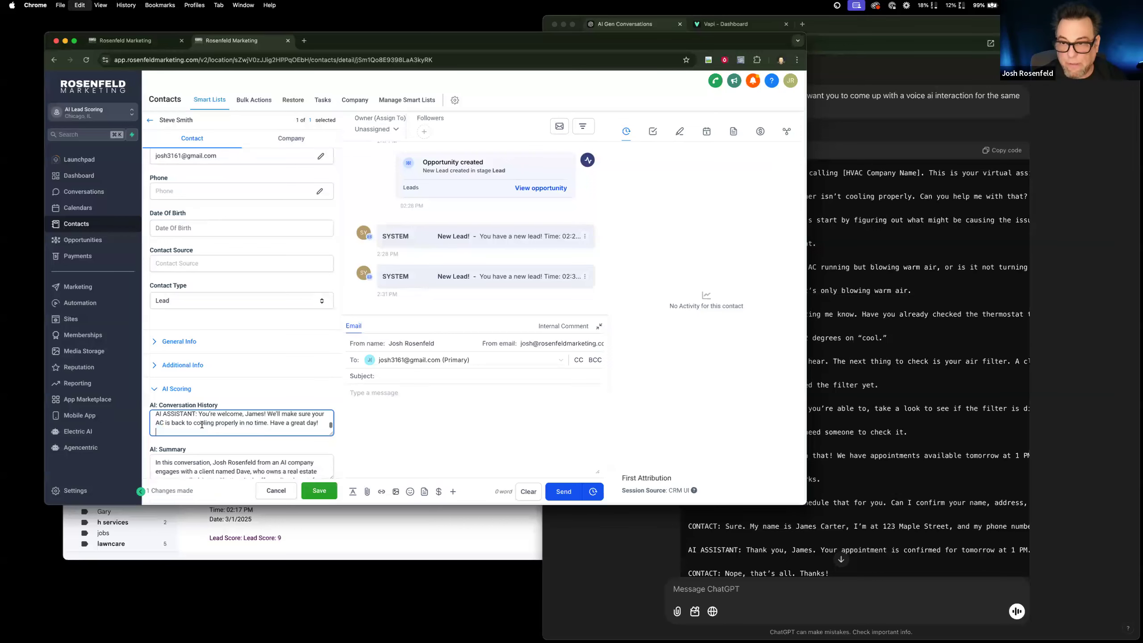
Clear the contact's AI: Summary and AI: Score fields and save the record.
scroll(254, 459, down, 3)
click(270, 463)
key(super+a)
key(BackSpace)
scroll(252, 432, down, 4)
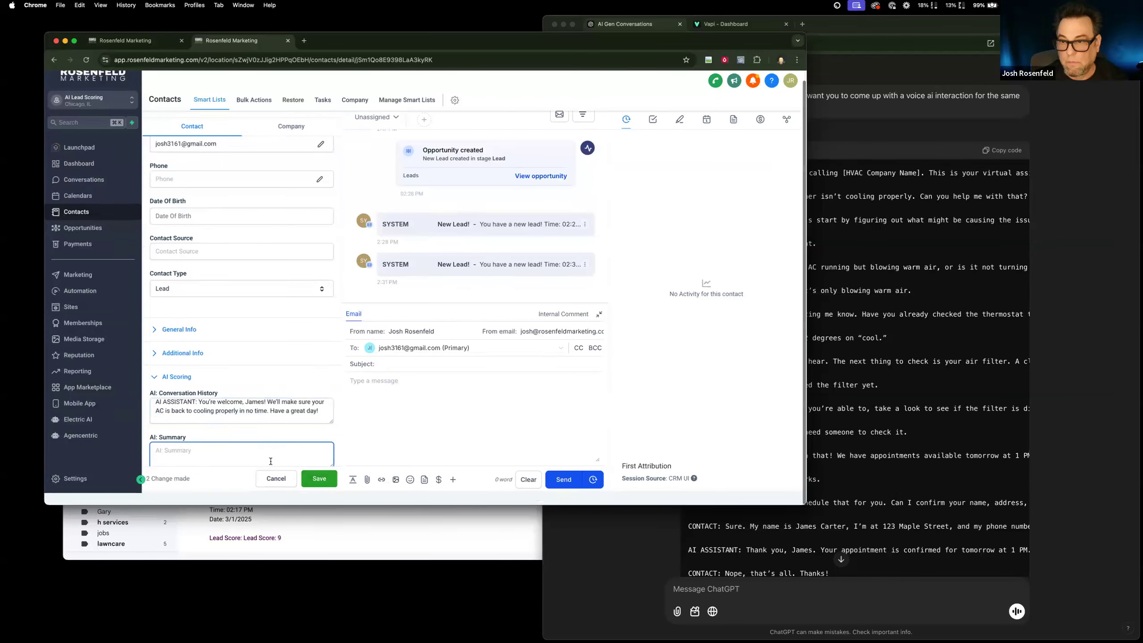
click(237, 419)
key(BackSpace)
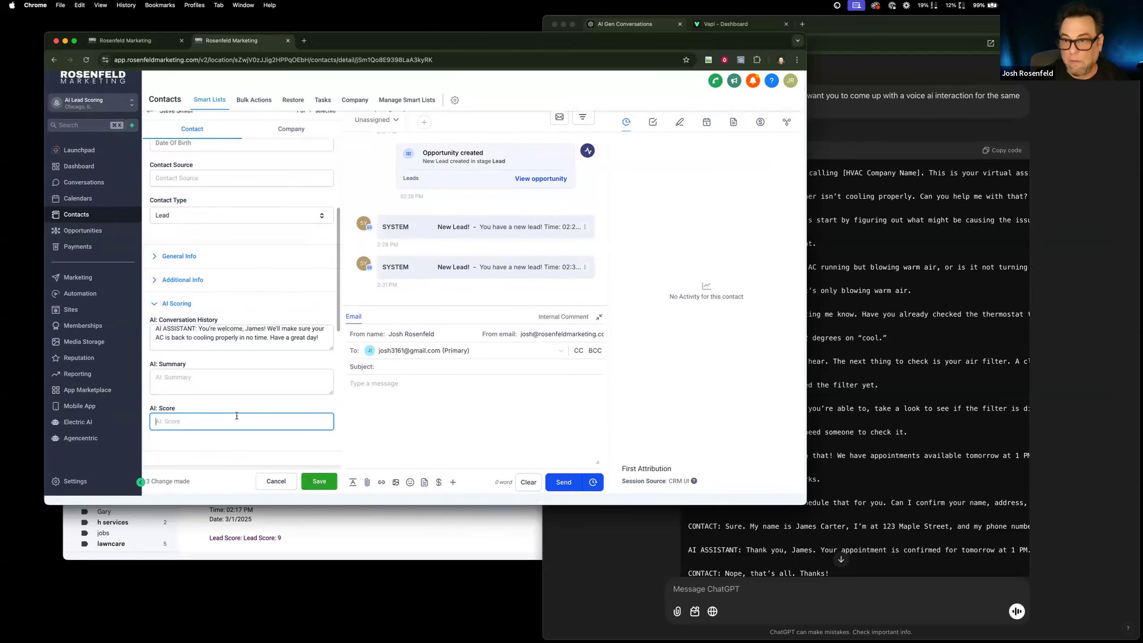
click(321, 485)
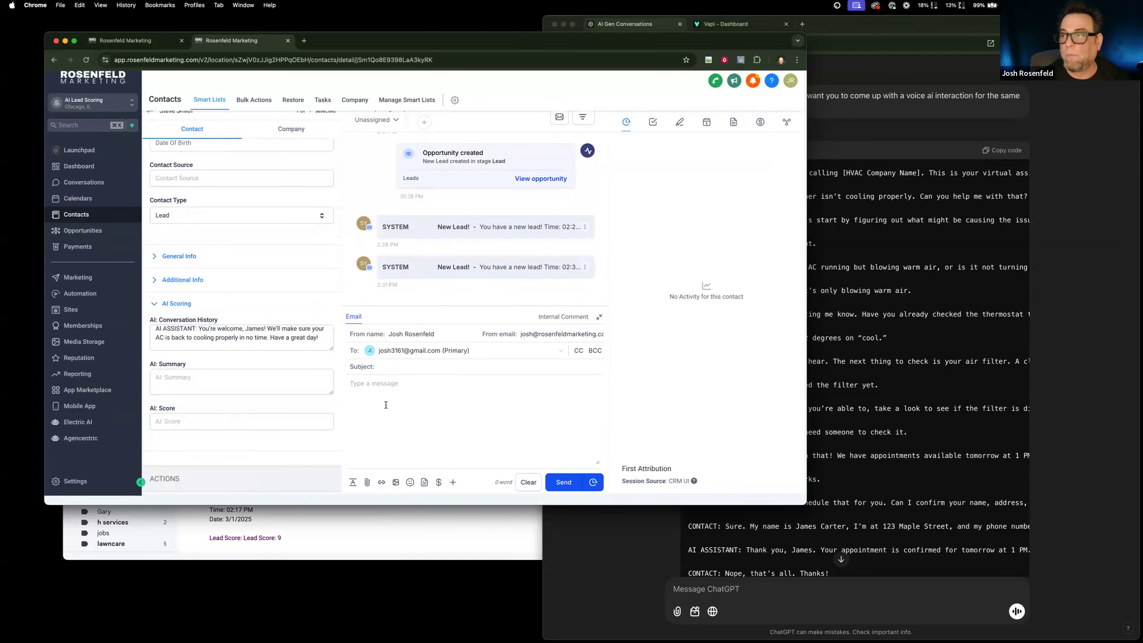
Add the test contact to the AI: Lead Scoring workflow from the record's automation section.
scroll(260, 408, down, 4)
click(166, 398)
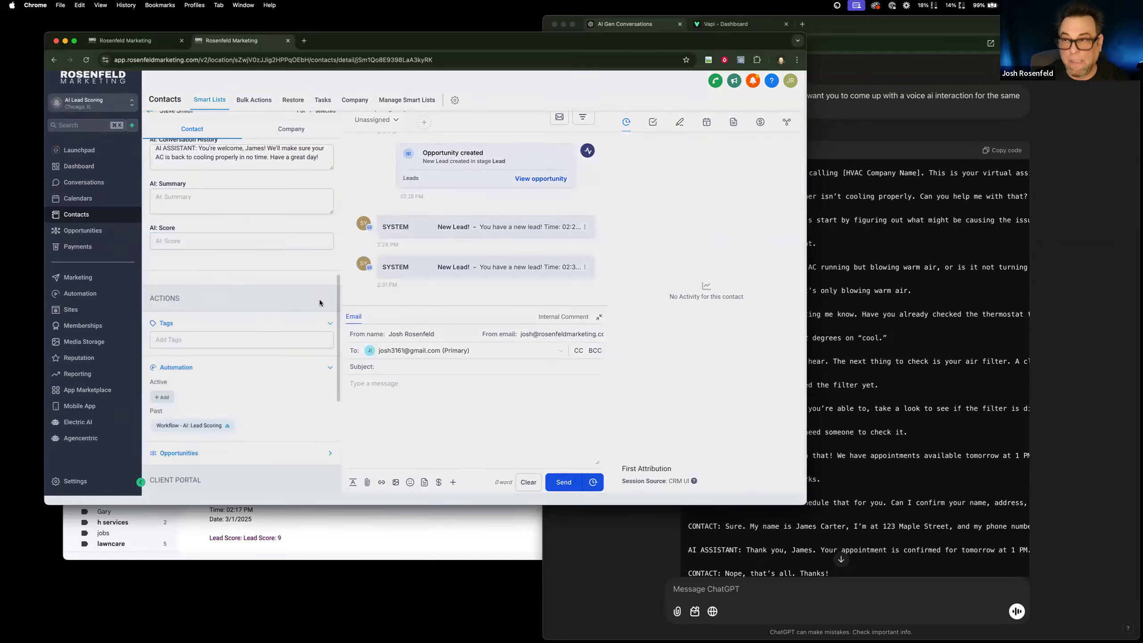
click(358, 142)
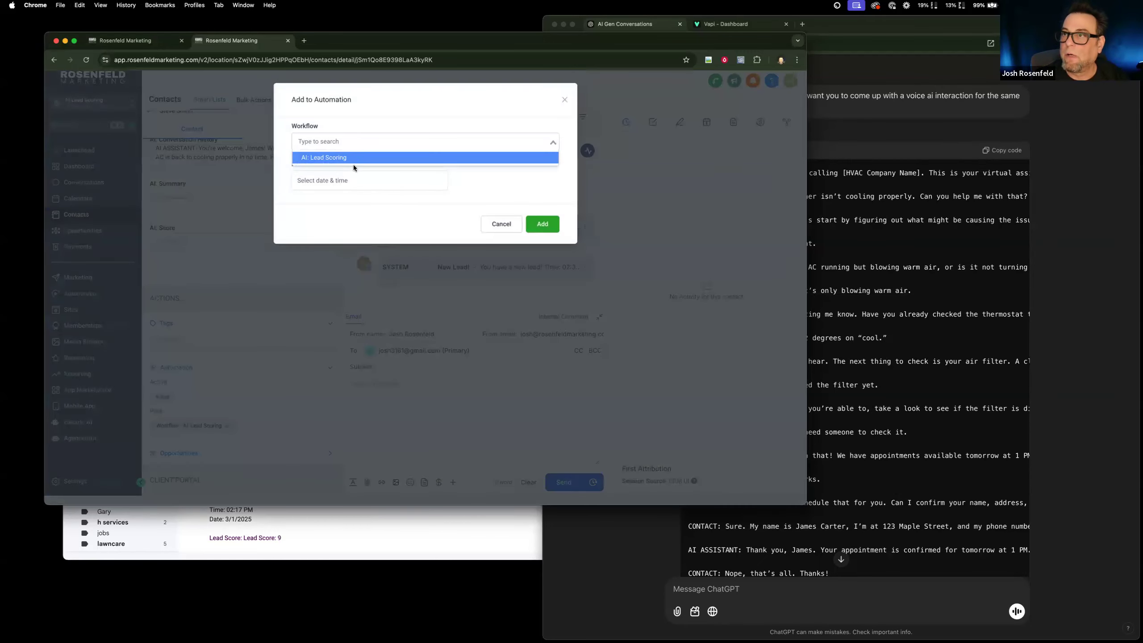
click(353, 158)
click(541, 223)
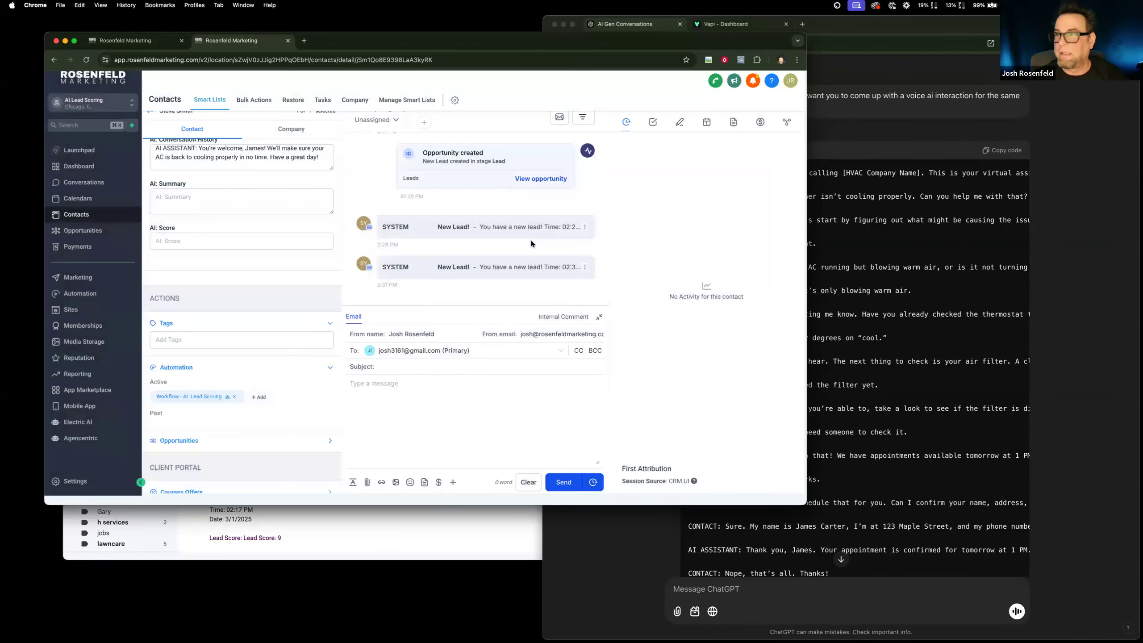
Switch to WorkFlowy and place its AI Lead Scoring note window beside the contact's AI scoring fields.
key(super+space)
text(work)
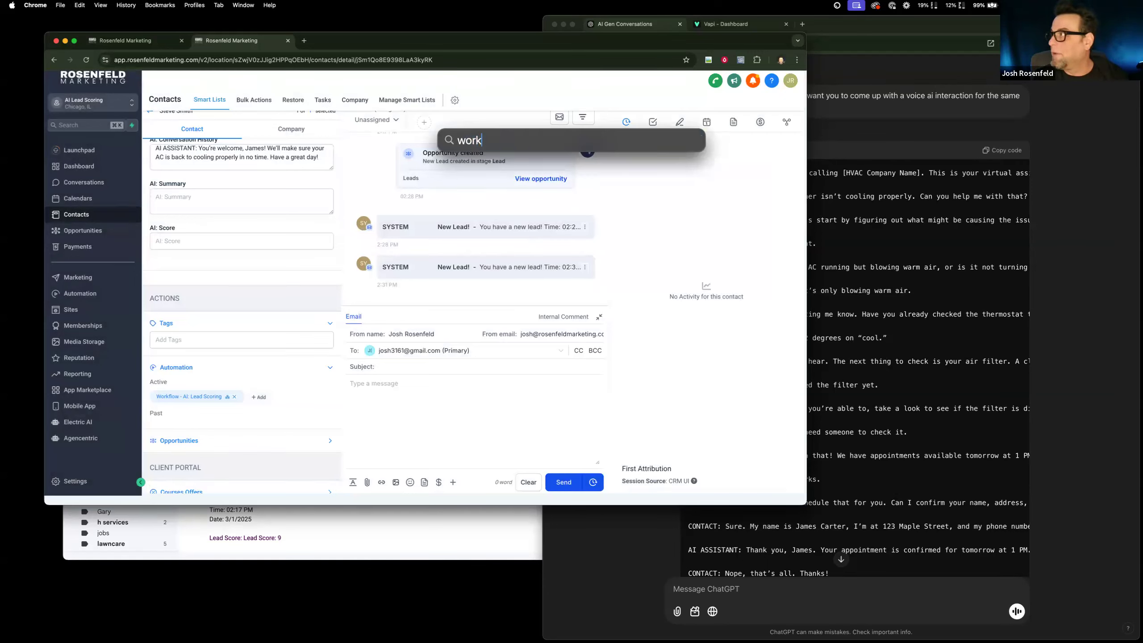
key(Return)
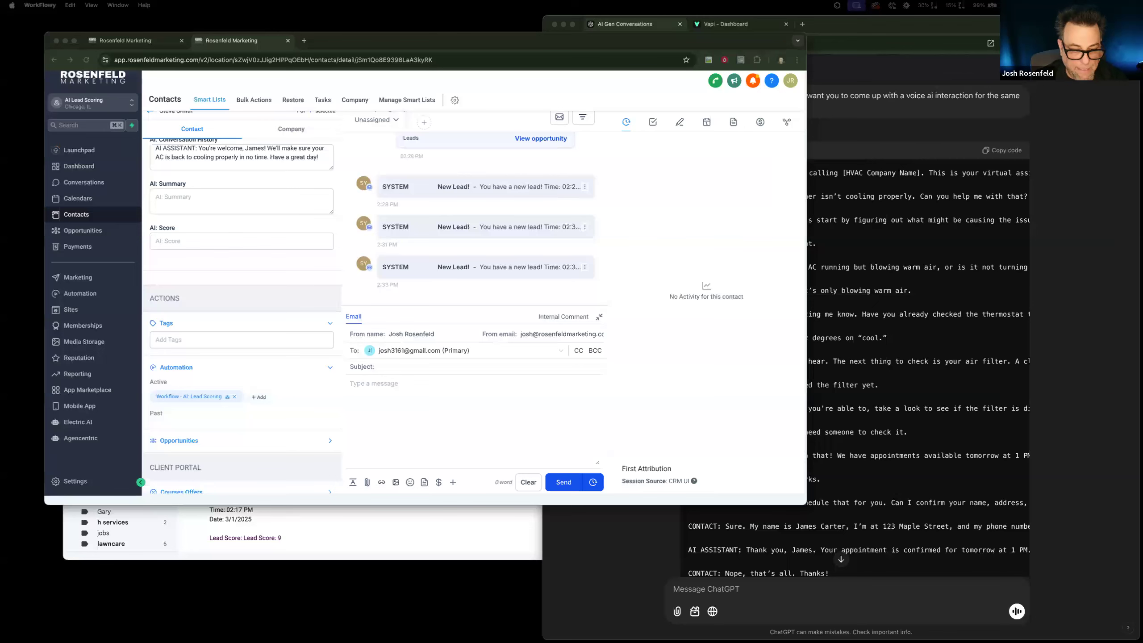
drag(459, 639, 462, 191)
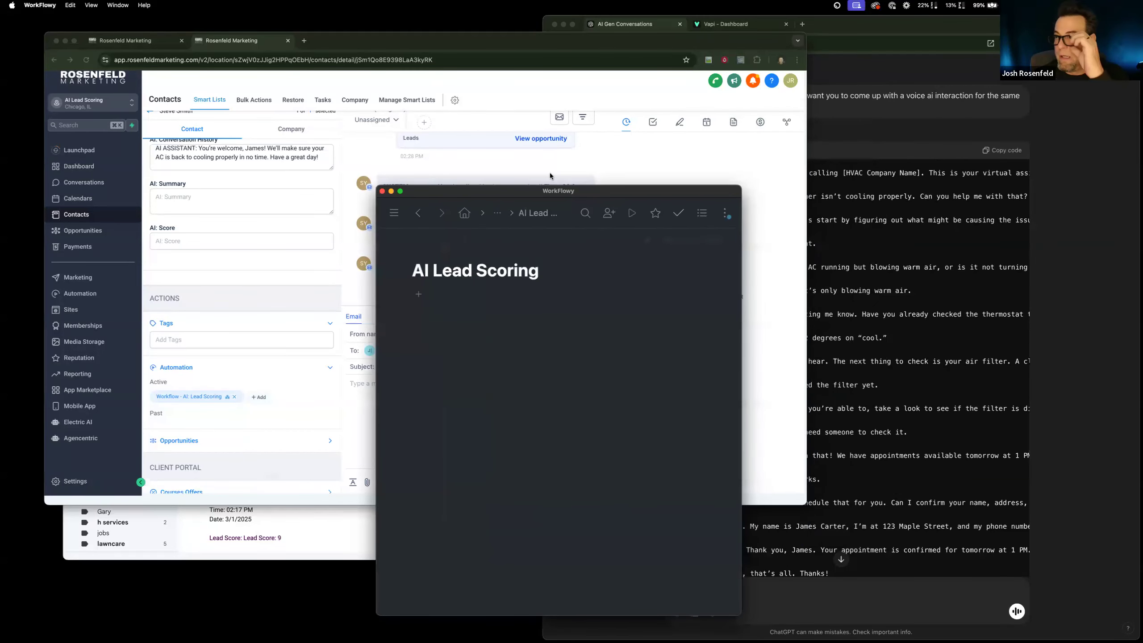
drag(553, 191, 671, 148)
drag(687, 197, 684, 202)
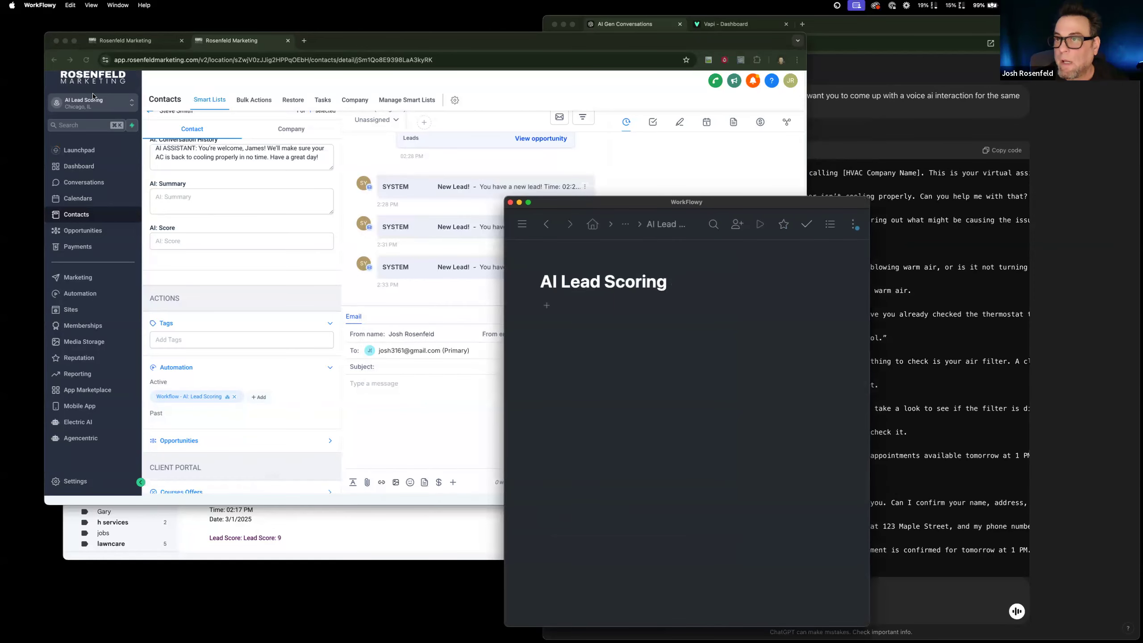
Switch back to the contact record in Chrome, reload it and read the AI: Score text in the AI Scoring section.
click(375, 407)
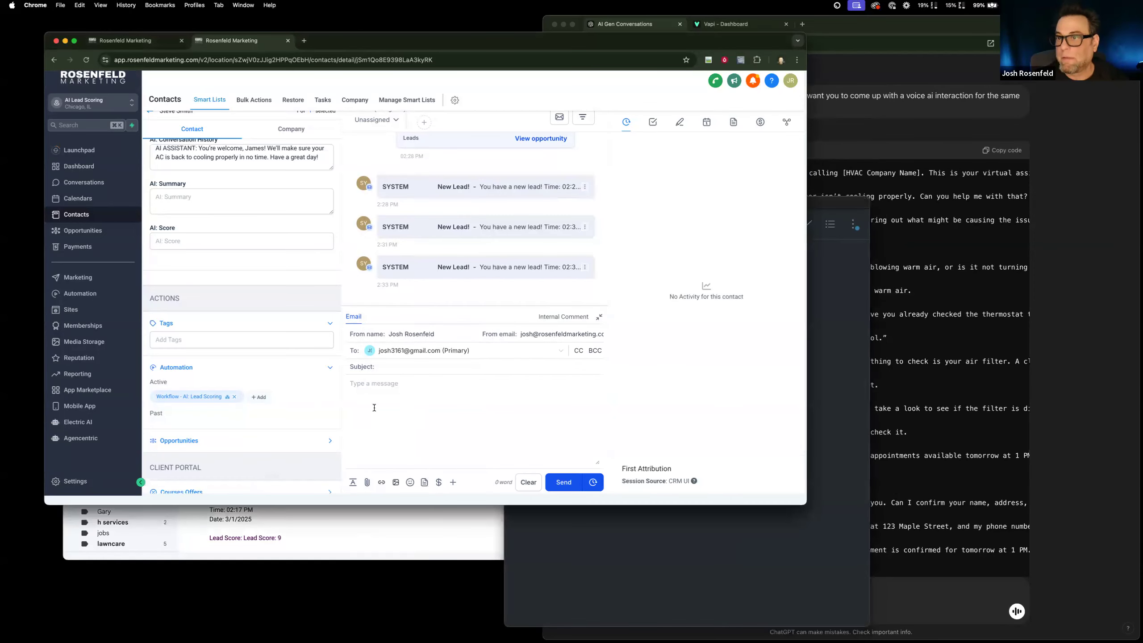
click(88, 61)
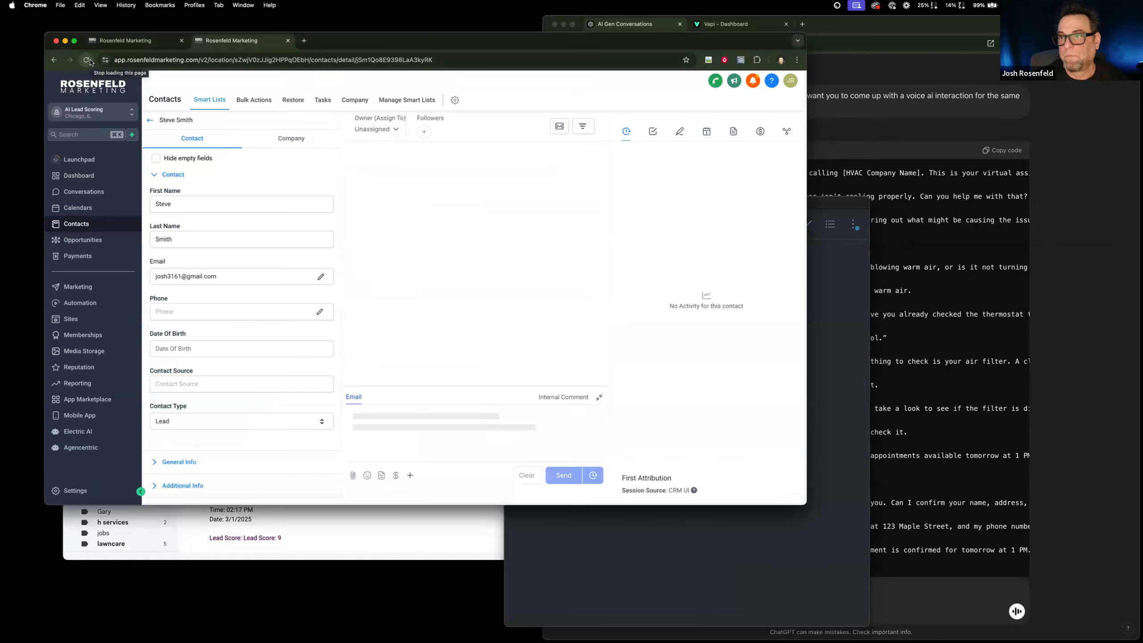
scroll(220, 275, down, 2)
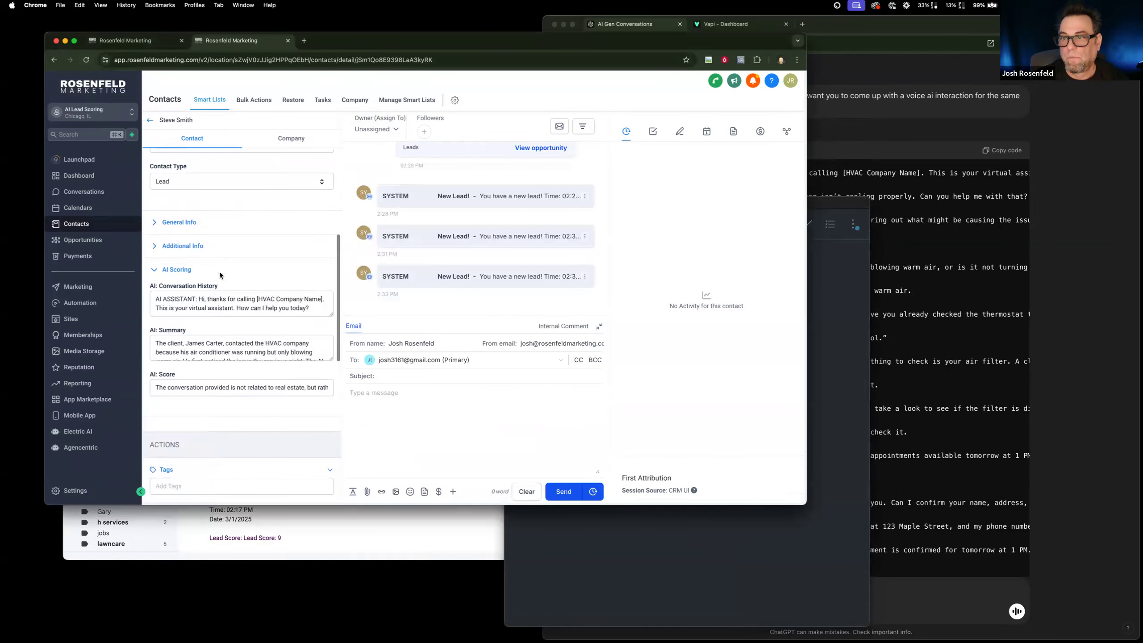
drag(283, 386, 363, 390)
drag(162, 382, 80, 375)
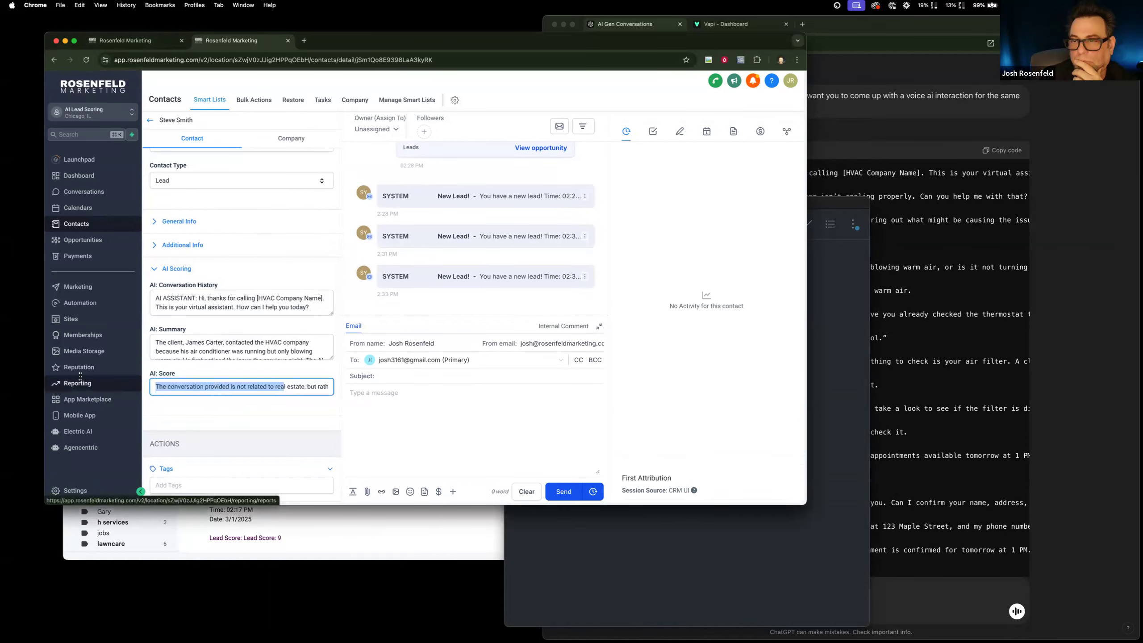
Open the #1 Score Conversation action in the AI: Lead Scoring workflow and copy its entire prompt.
click(127, 41)
scroll(148, 242, up, 5)
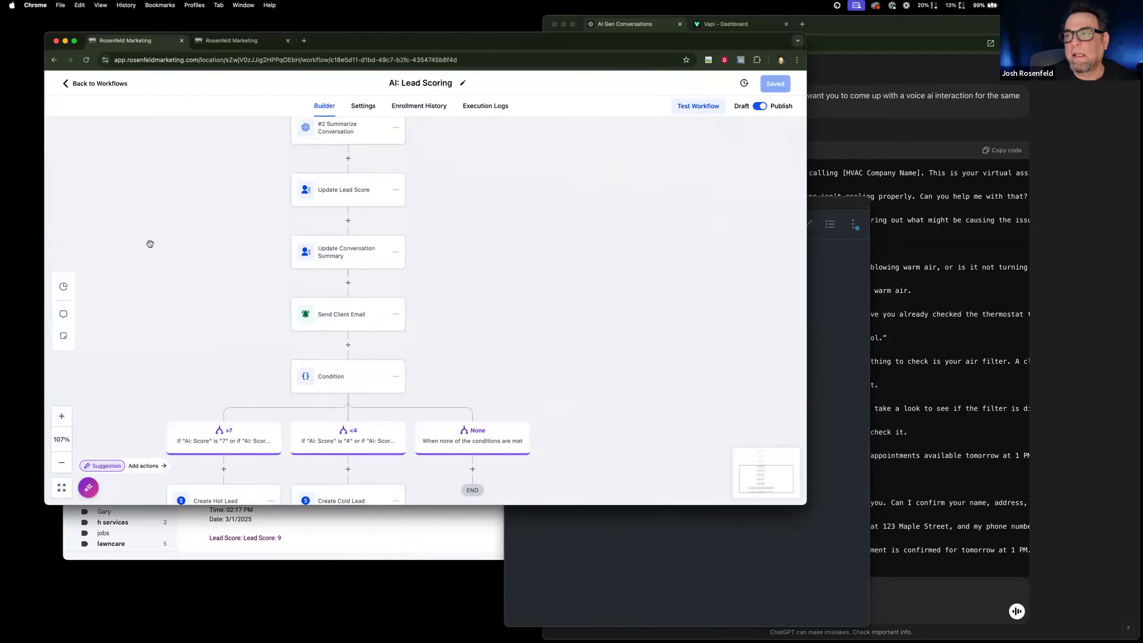
click(312, 259)
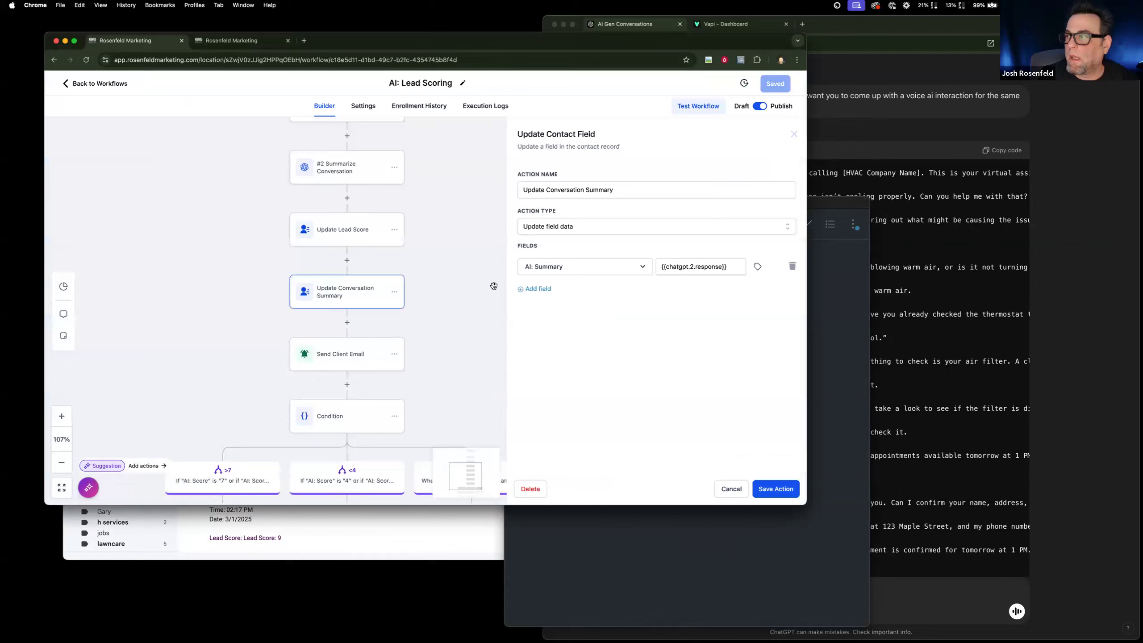
click(368, 174)
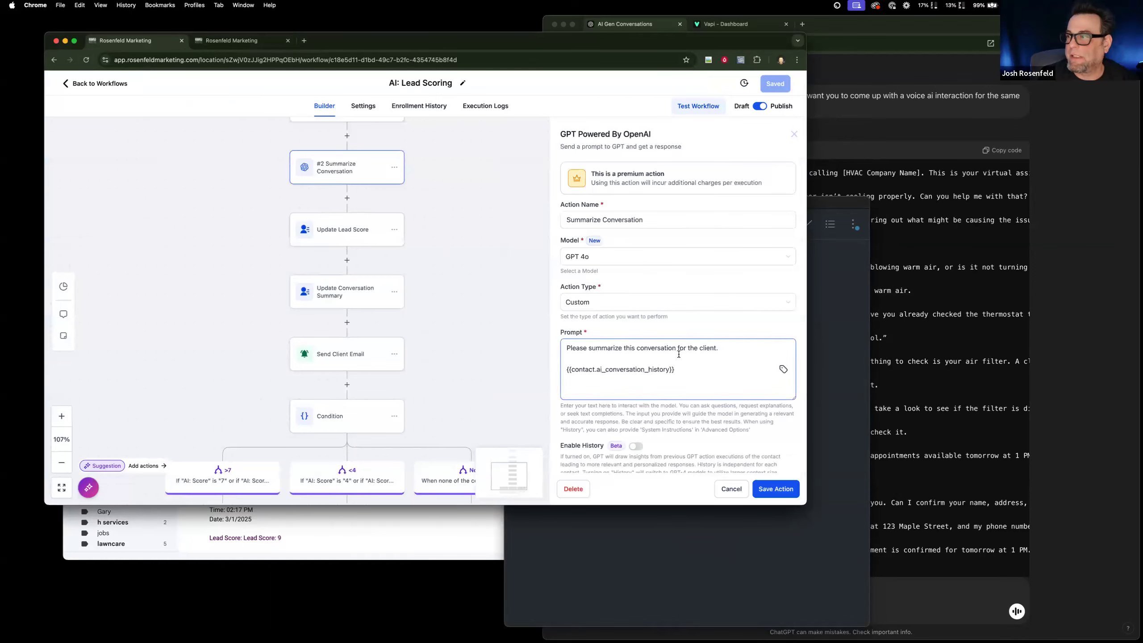
scroll(377, 188, up, 3)
click(360, 162)
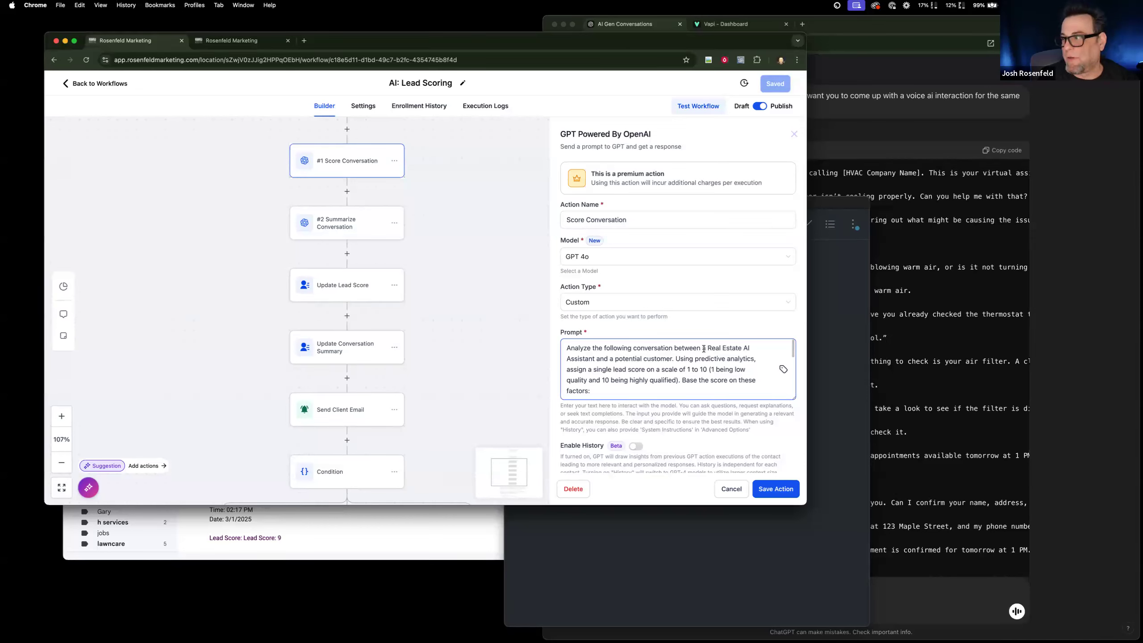
drag(584, 372, 698, 390)
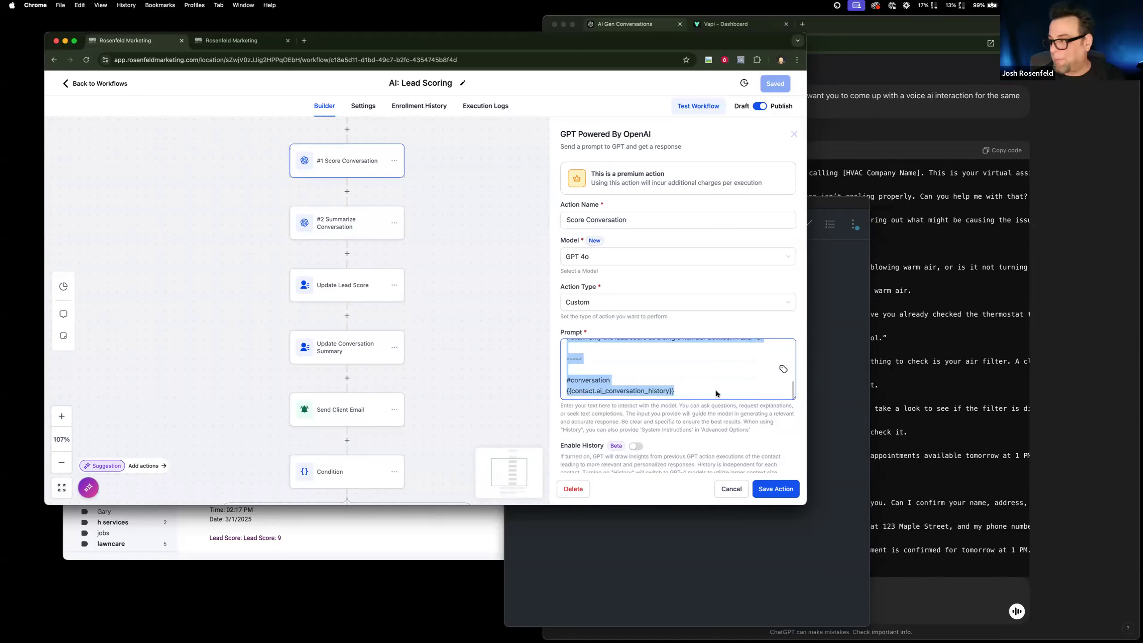
Switch to ChatGPT and send "i need to rewrite this prompt for my hvac business:" followed by the copied scoring prompt.
click(904, 590)
text(i need to re)
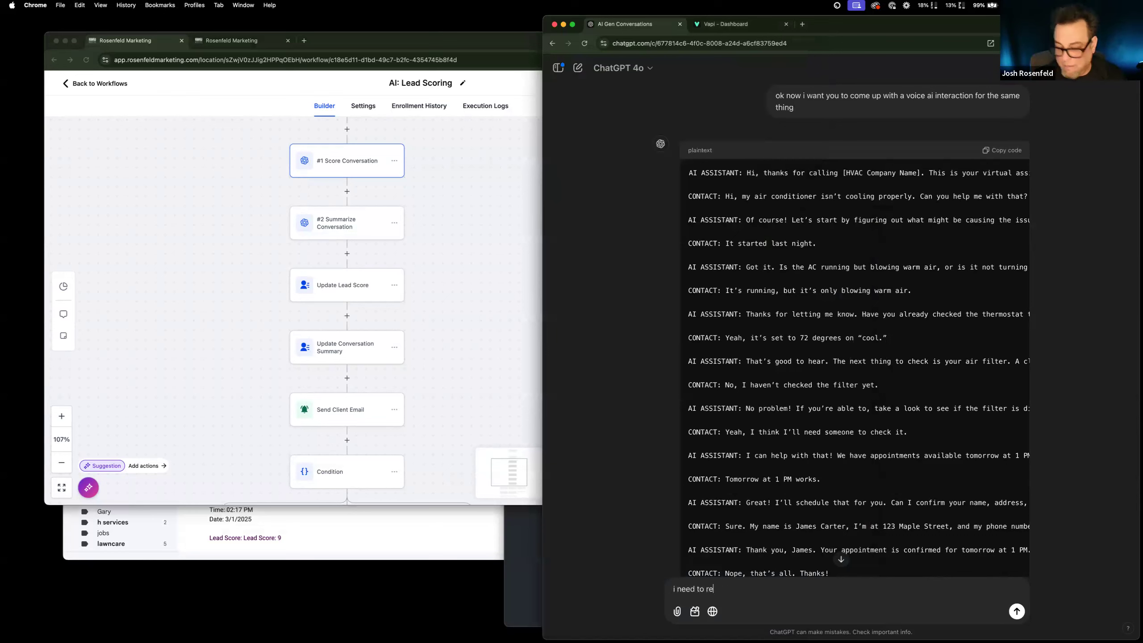
text(wite this prompt )
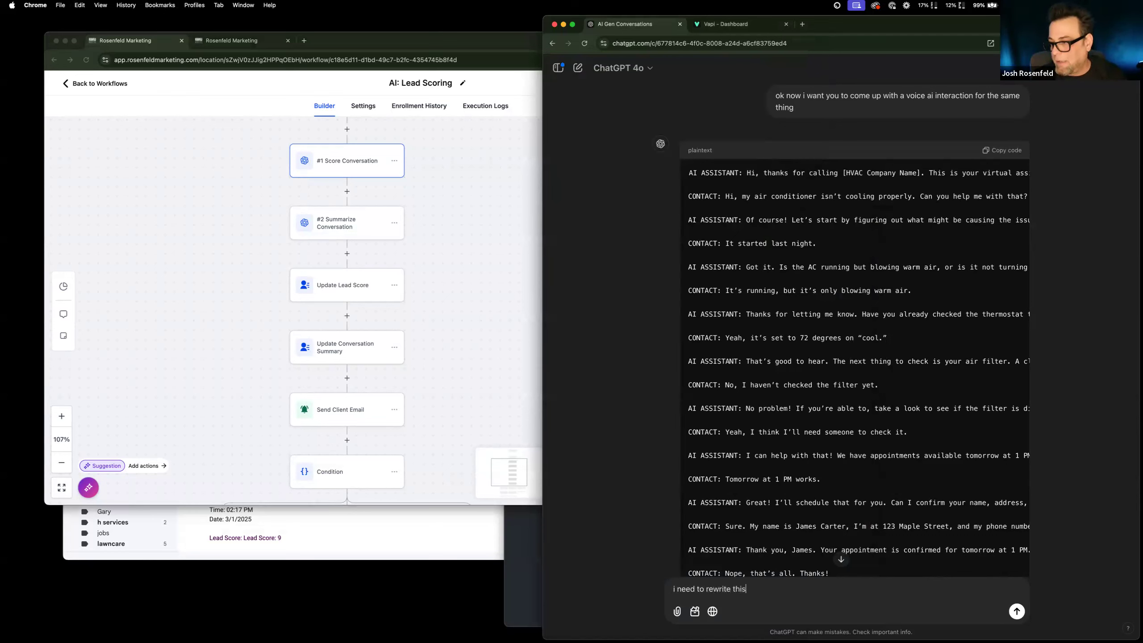
text(for my hva)
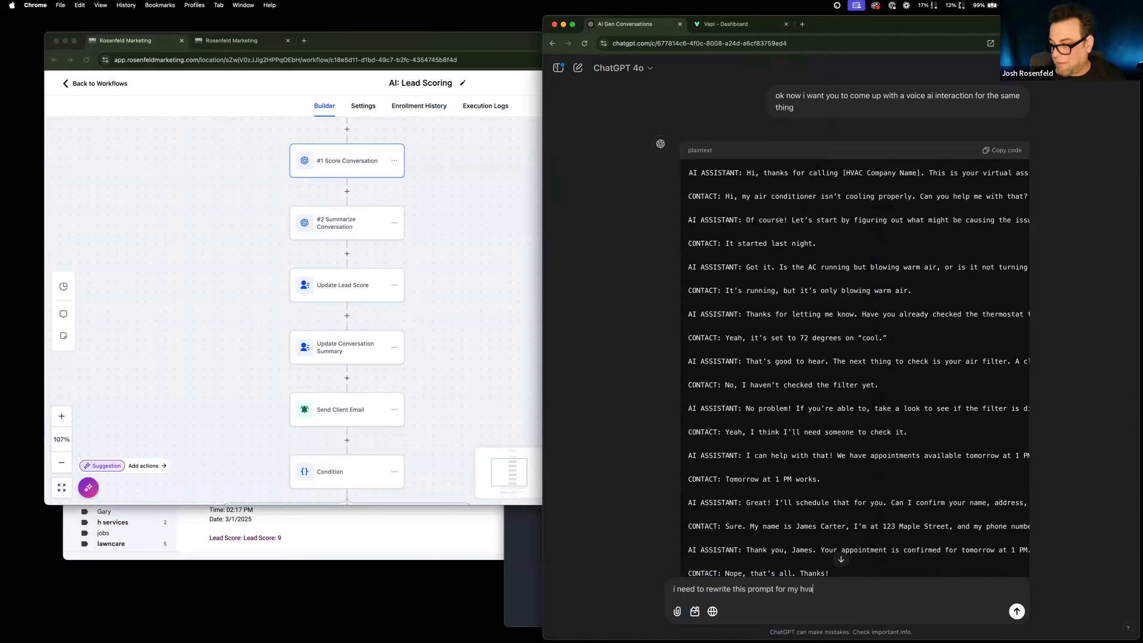
text(c businee)
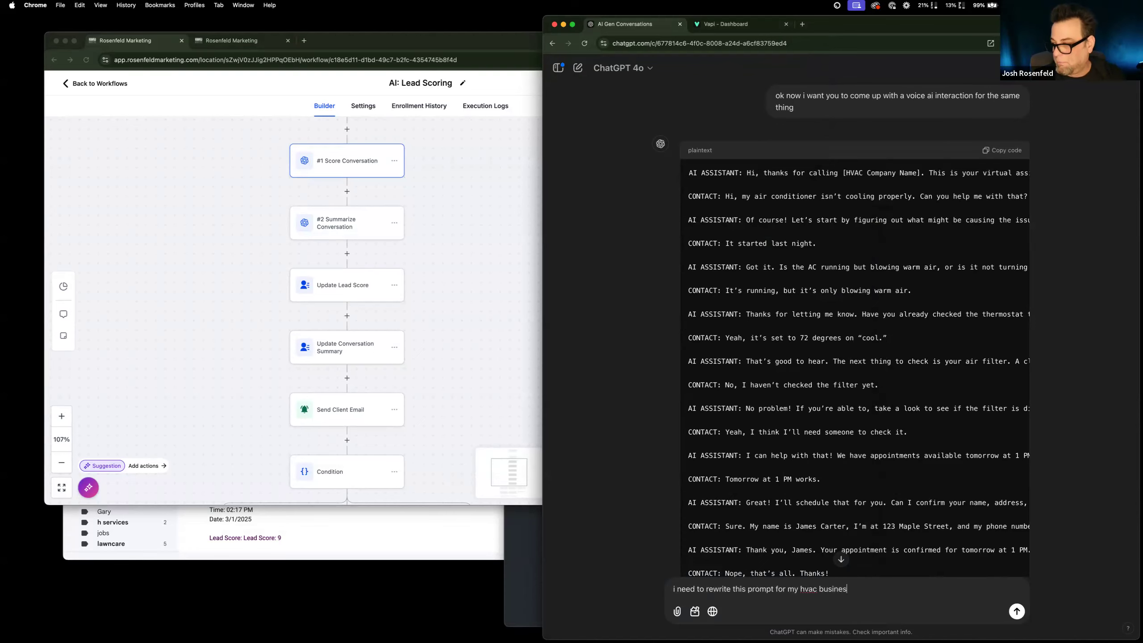
text(s:)
key(super+v)
key(Return)
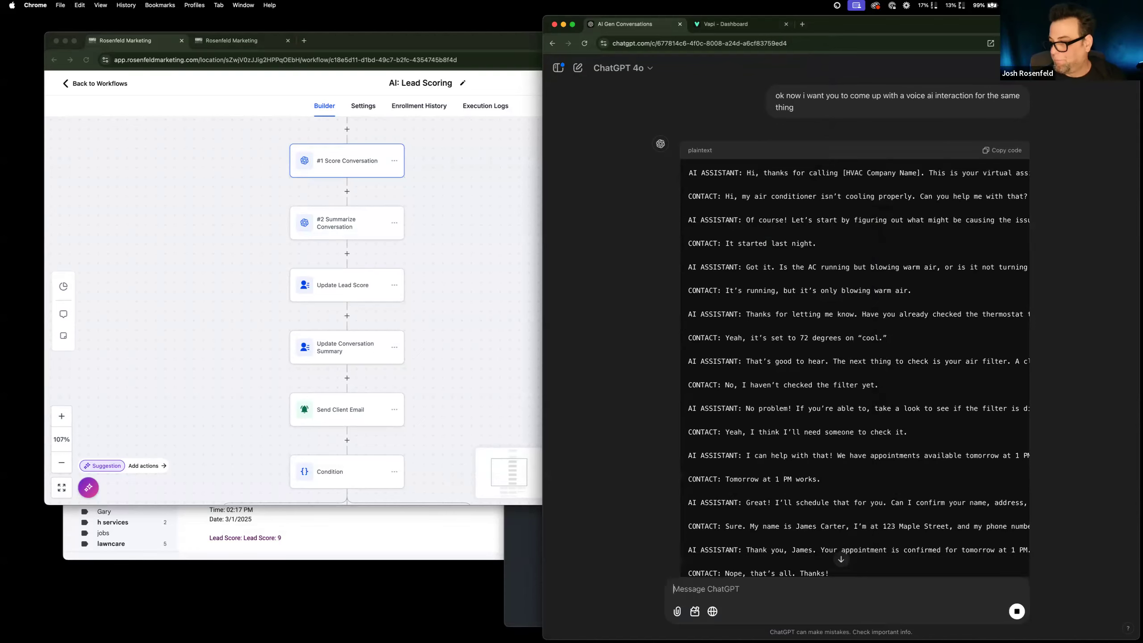
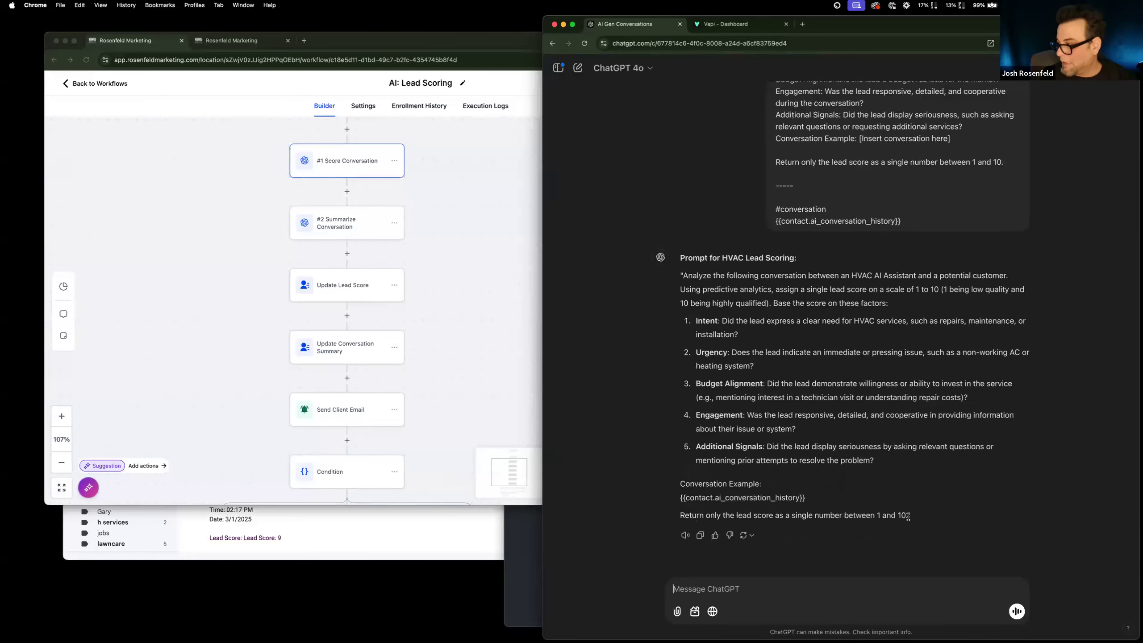
Replace the #1 Score Conversation prompt in the AI: Lead Scoring workflow with ChatGPT's HVAC lead scoring prompt, and save the action and workflow.
drag(908, 516, 683, 281)
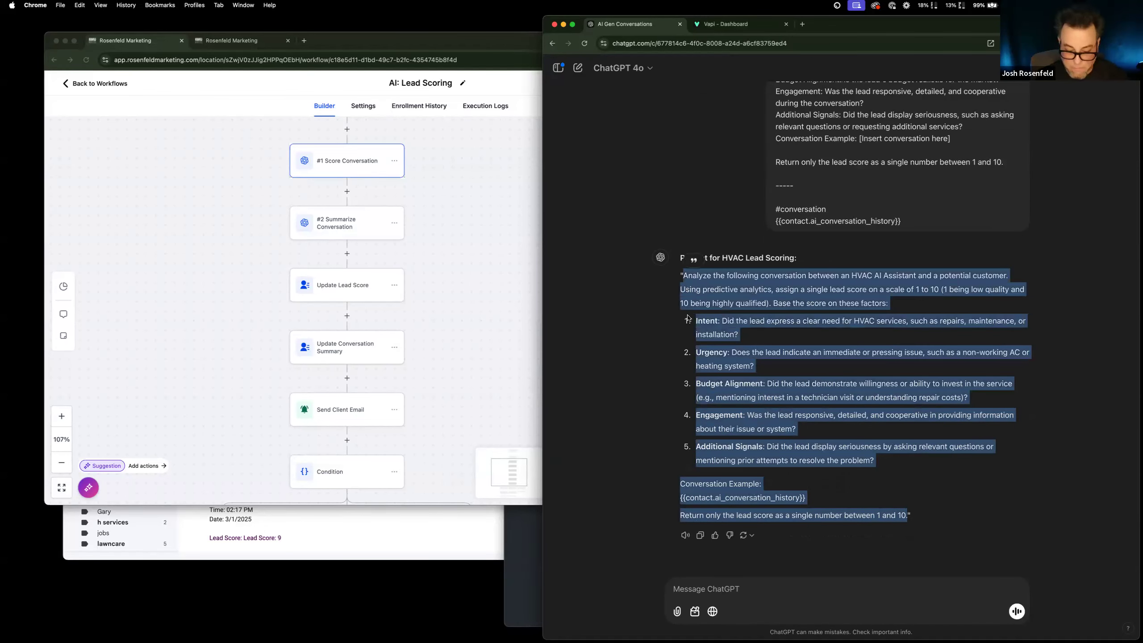
double_click(356, 159)
click(632, 372)
key(super+a)
key(super+v)
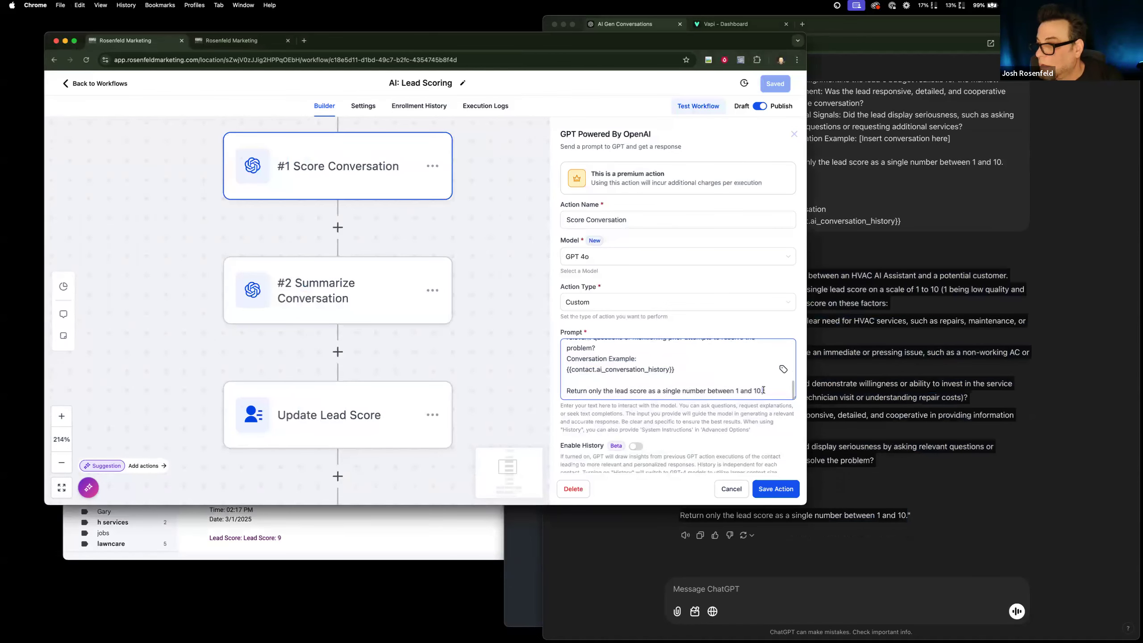
click(765, 489)
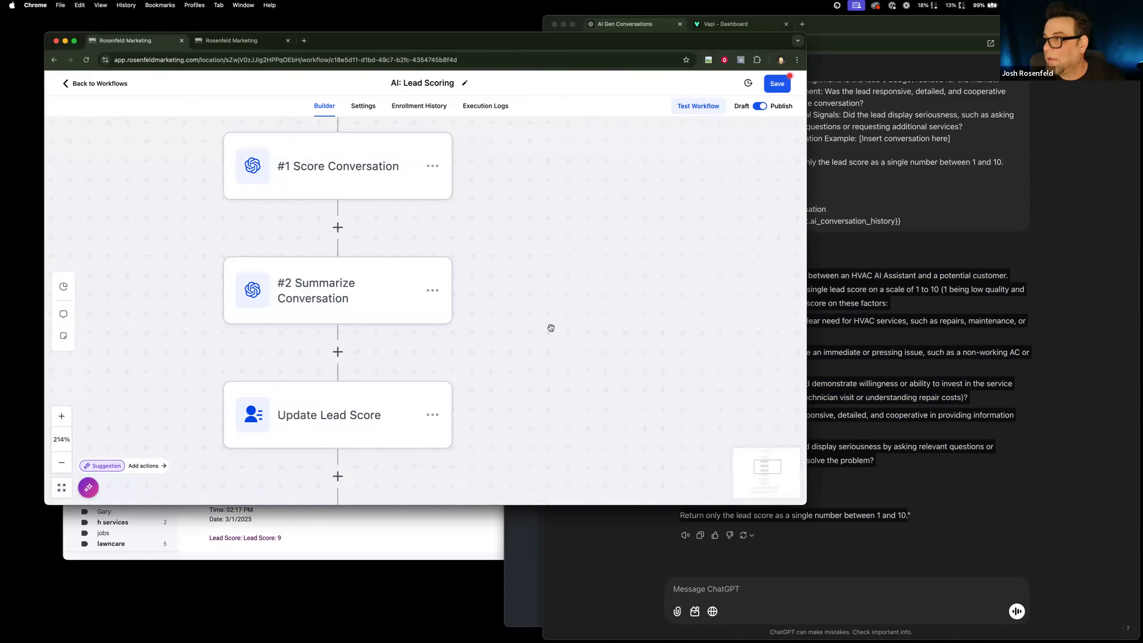
click(777, 84)
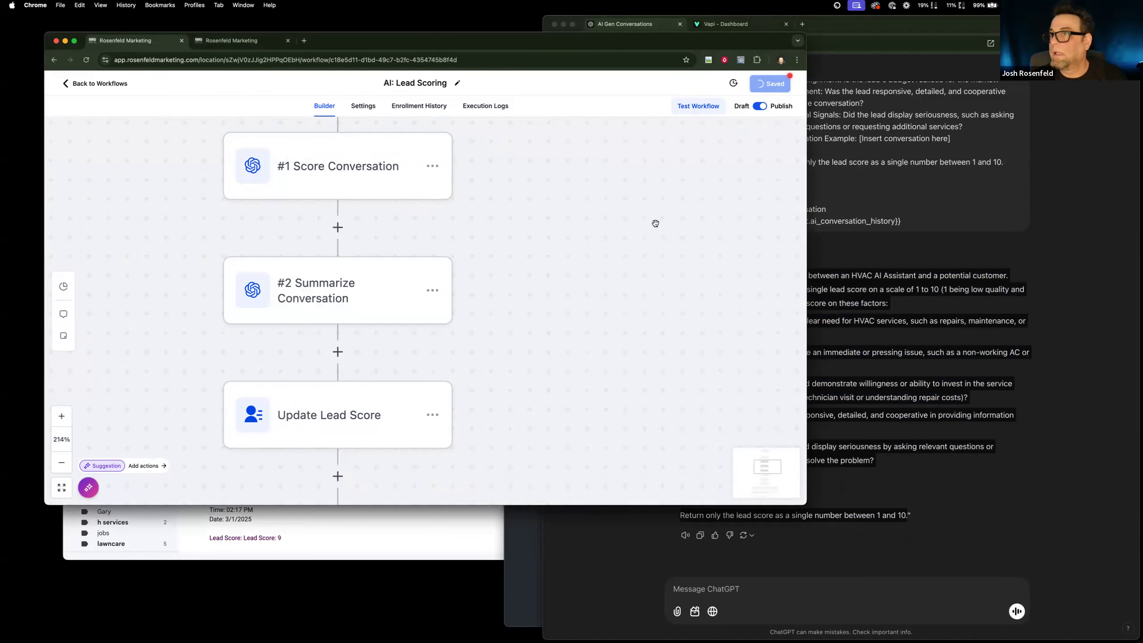
Run a test of the AI: Lead Scoring workflow on the test contact.
click(697, 114)
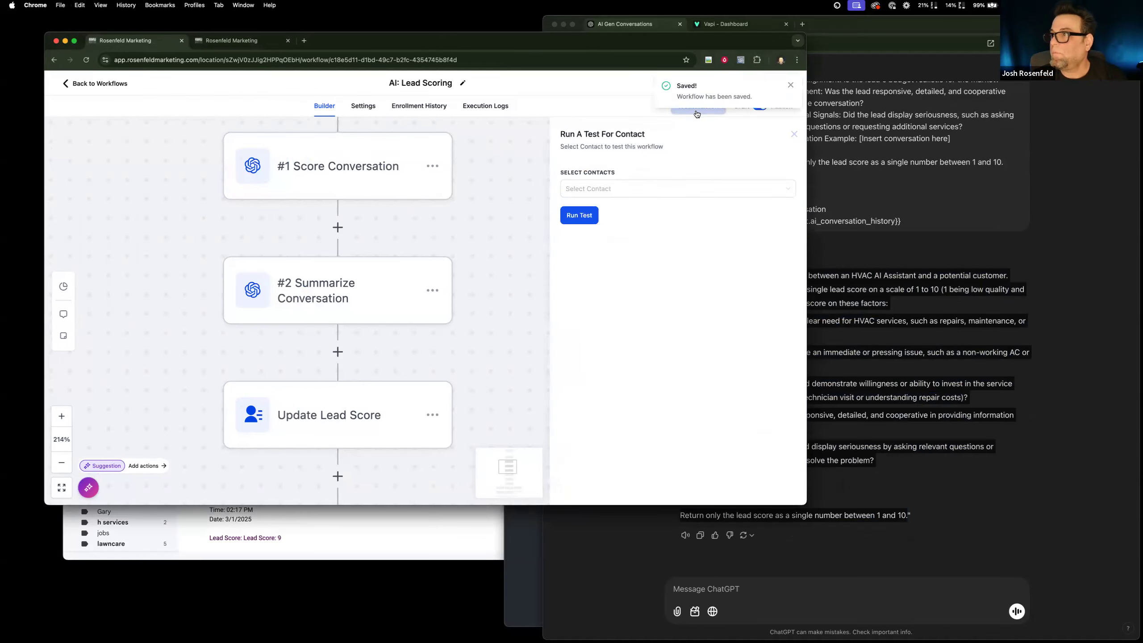
click(603, 192)
click(586, 214)
click(581, 221)
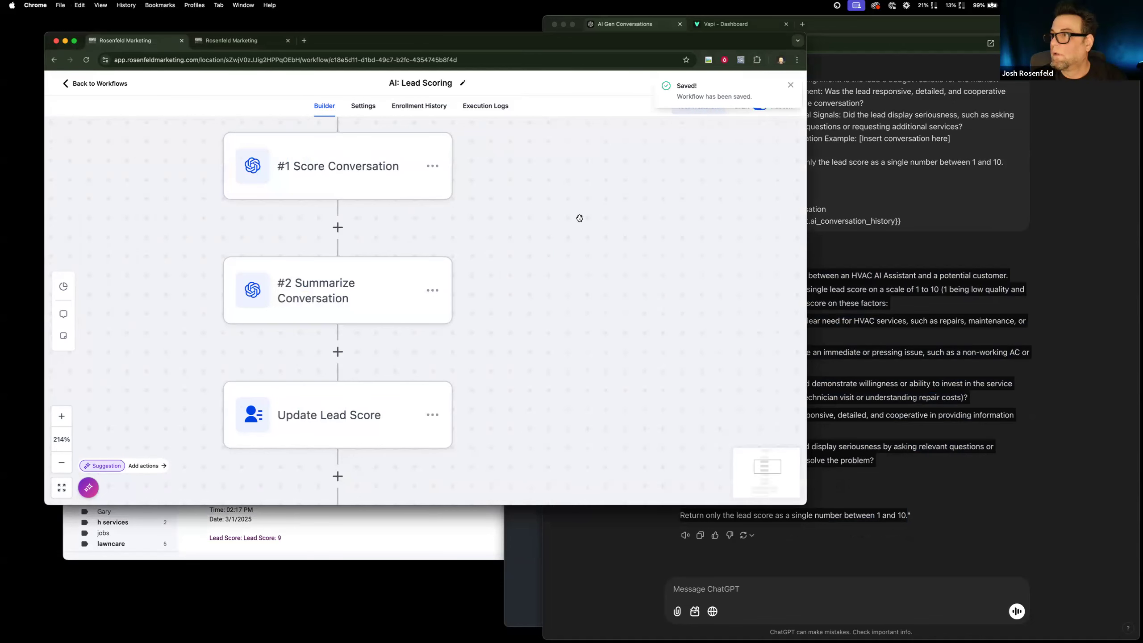
Open the contact record and reload it until the AI: Score field in the AI Scoring section is updated.
click(229, 43)
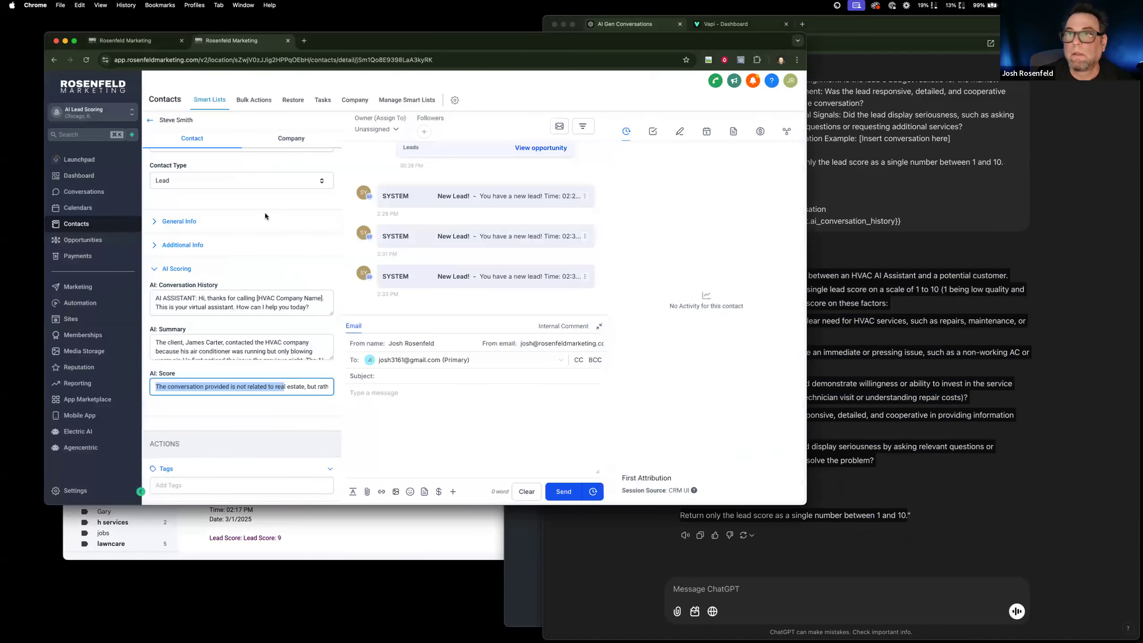
key(super+r)
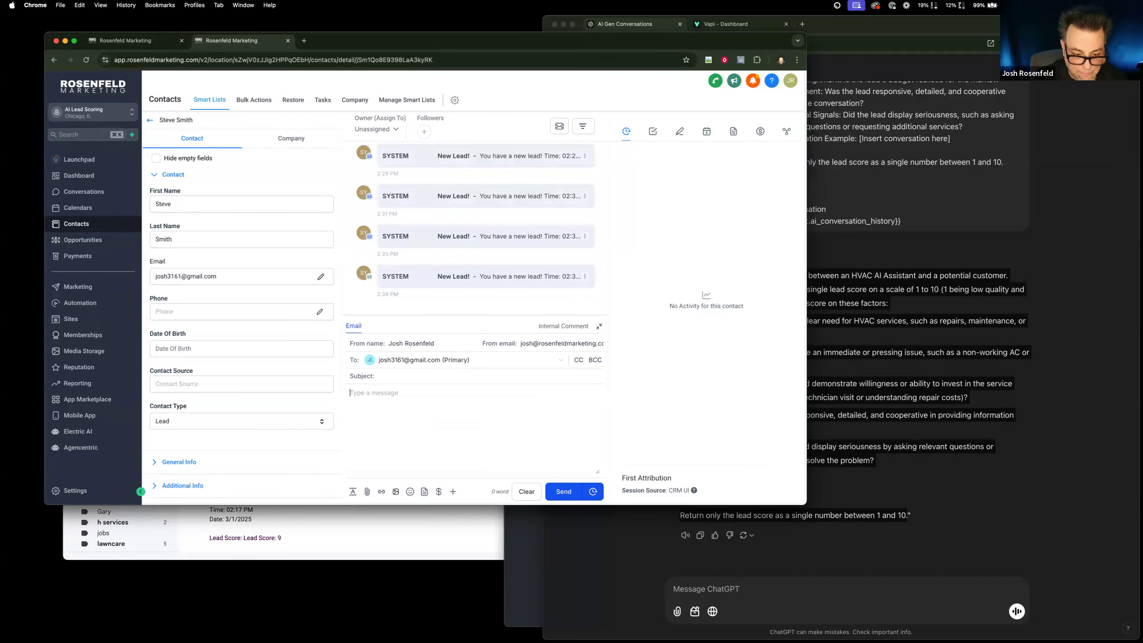
scroll(264, 421, down, 5)
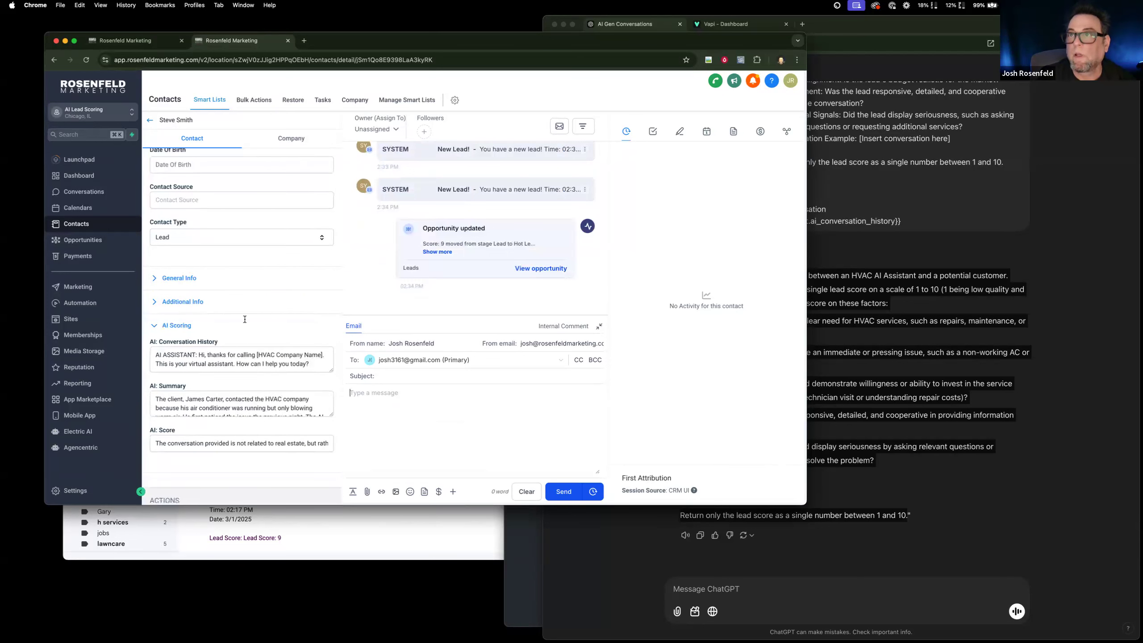
scroll(245, 319, up, 5)
key(super+r)
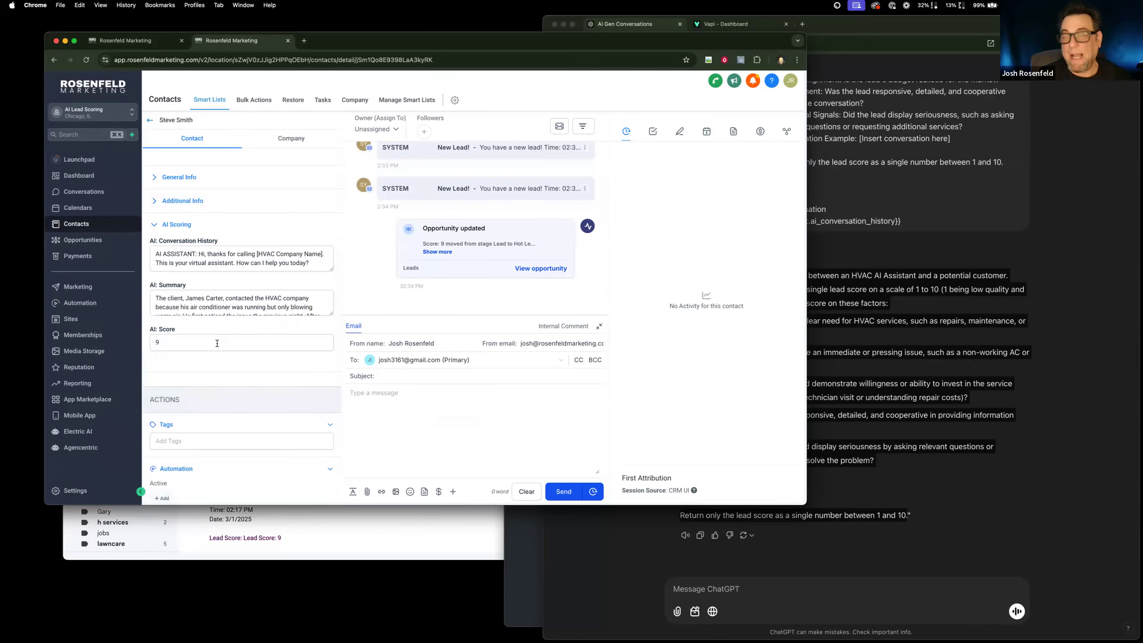
Enlarge the contact's AI: Summary field to read it in full, and view the opportunities board of the Leads pipeline.
scroll(219, 345, down, 3)
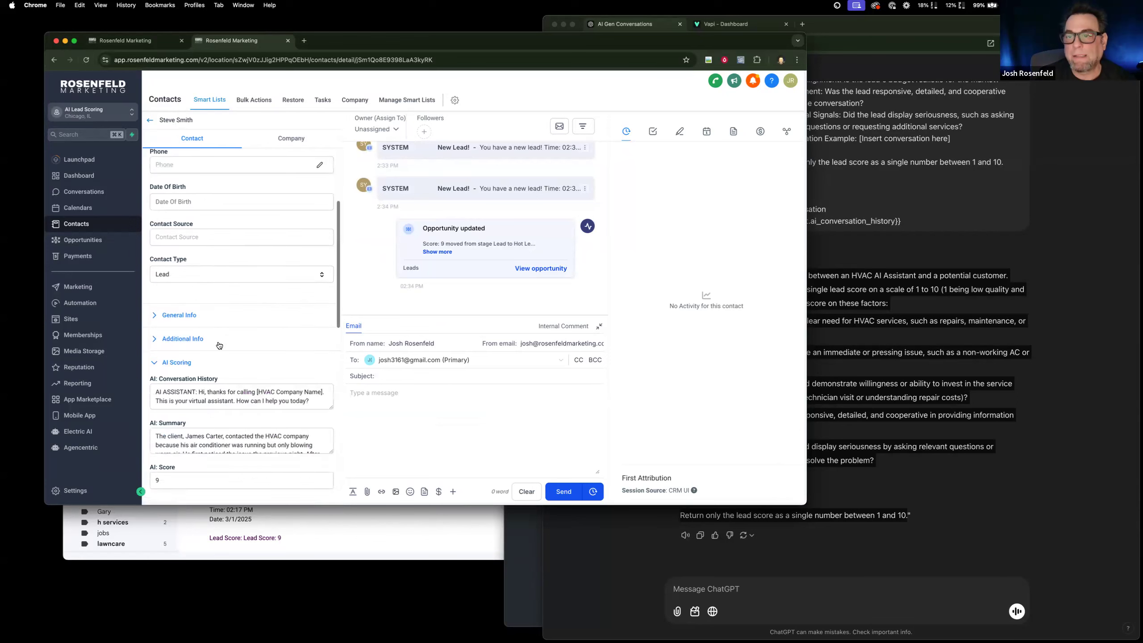
scroll(197, 395, down, 2)
drag(333, 450, 333, 504)
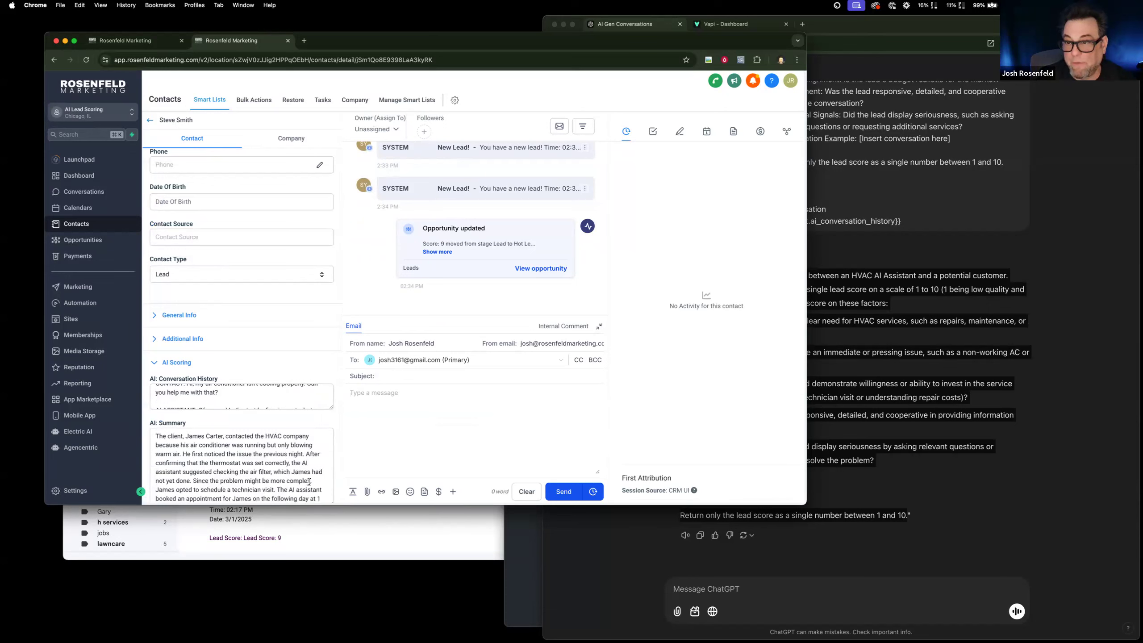
scroll(309, 481, down, 2)
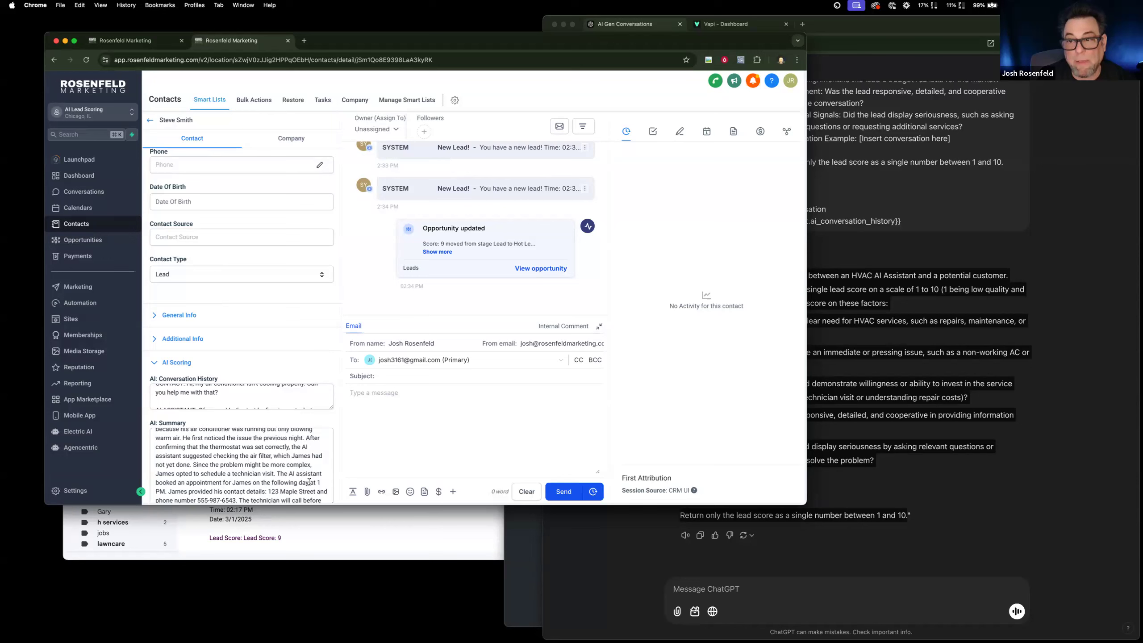
scroll(309, 482, down, 3)
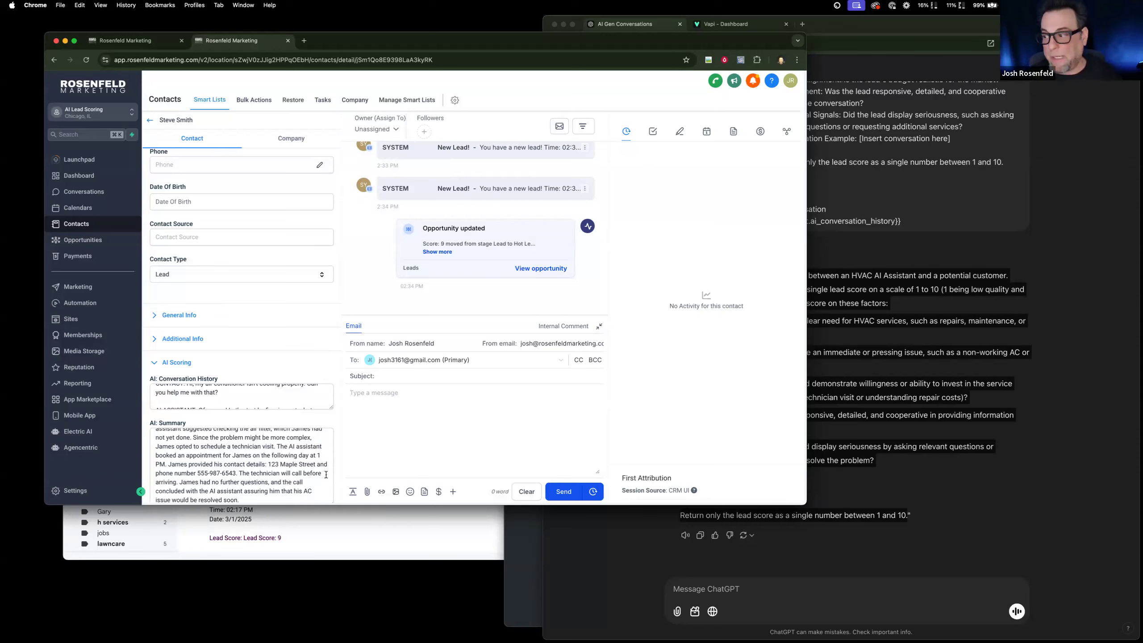
scroll(231, 396, down, 3)
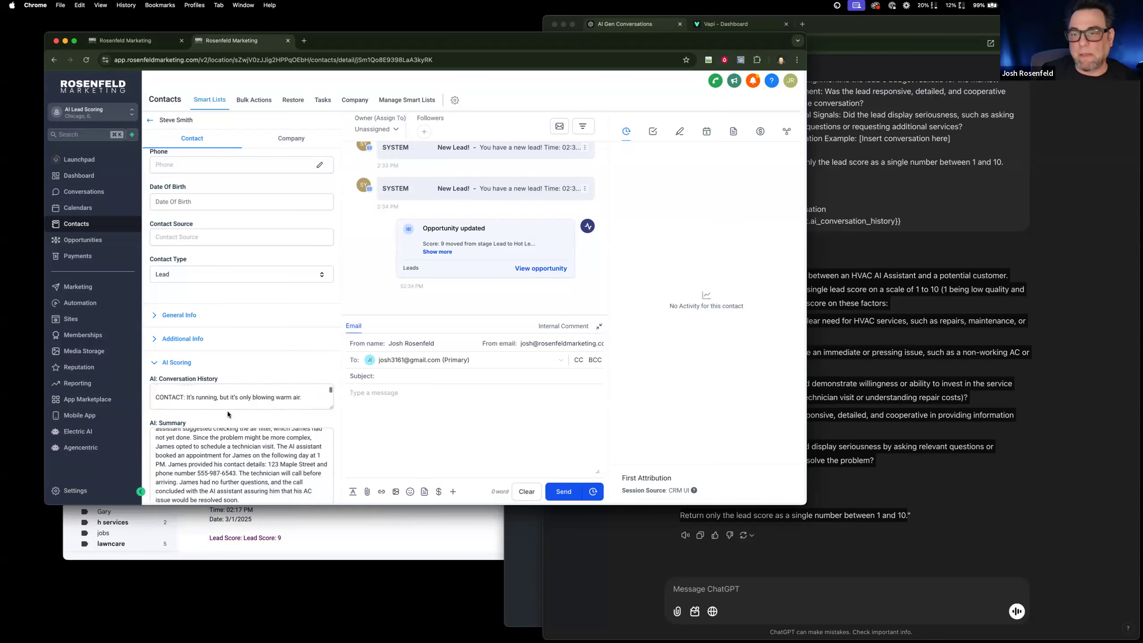
scroll(227, 411, down, 4)
click(109, 243)
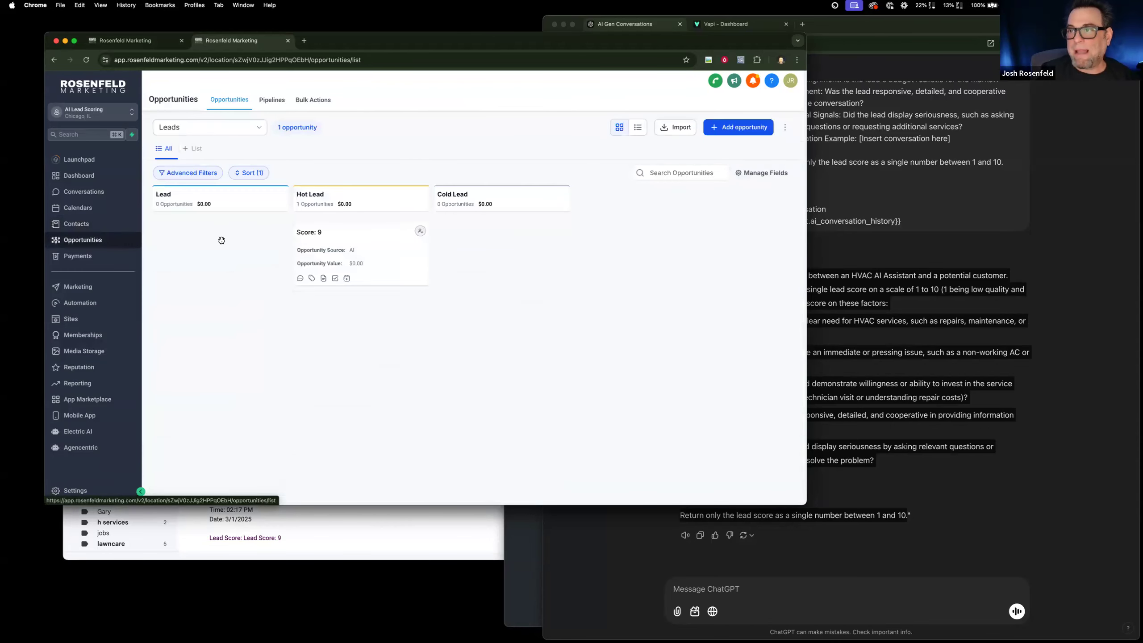
Rename the workflow's Condition action to "Score Router" and save the action.
key(ctrl+shift+Tab)
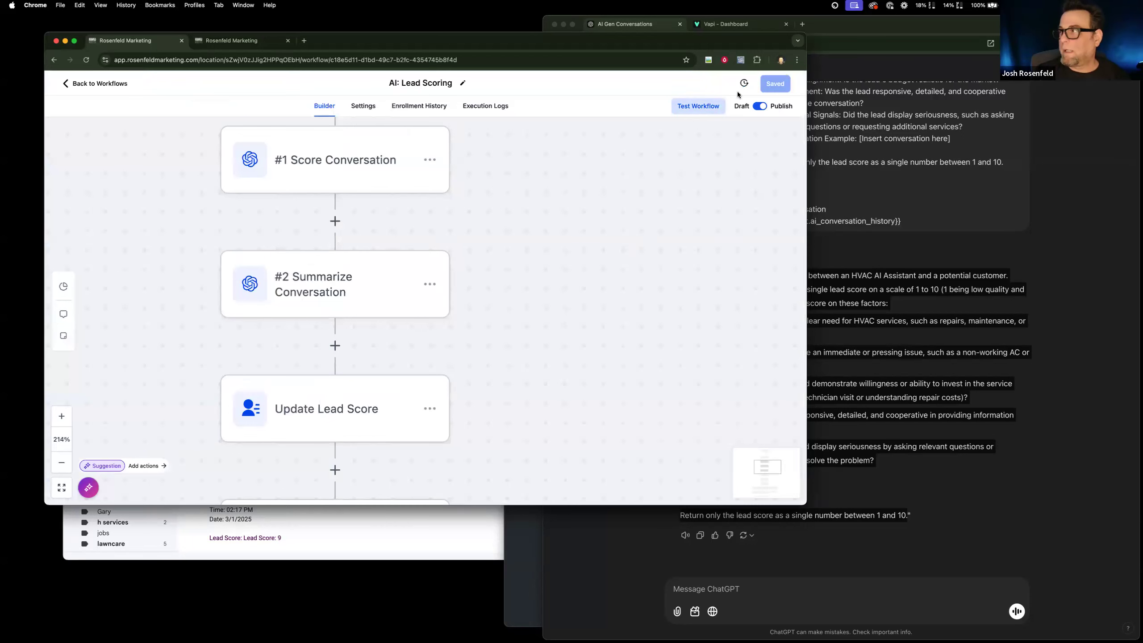
click(61, 465)
click(61, 465)
click(61, 465)
click(61, 465)
click(61, 465)
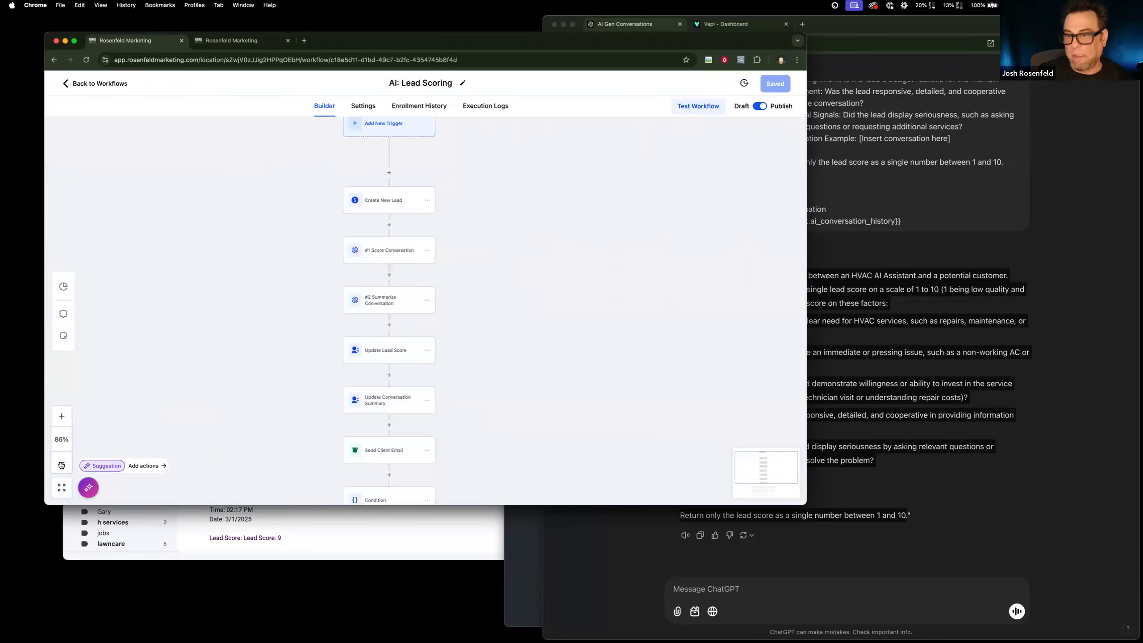
click(61, 465)
drag(209, 343, 195, 290)
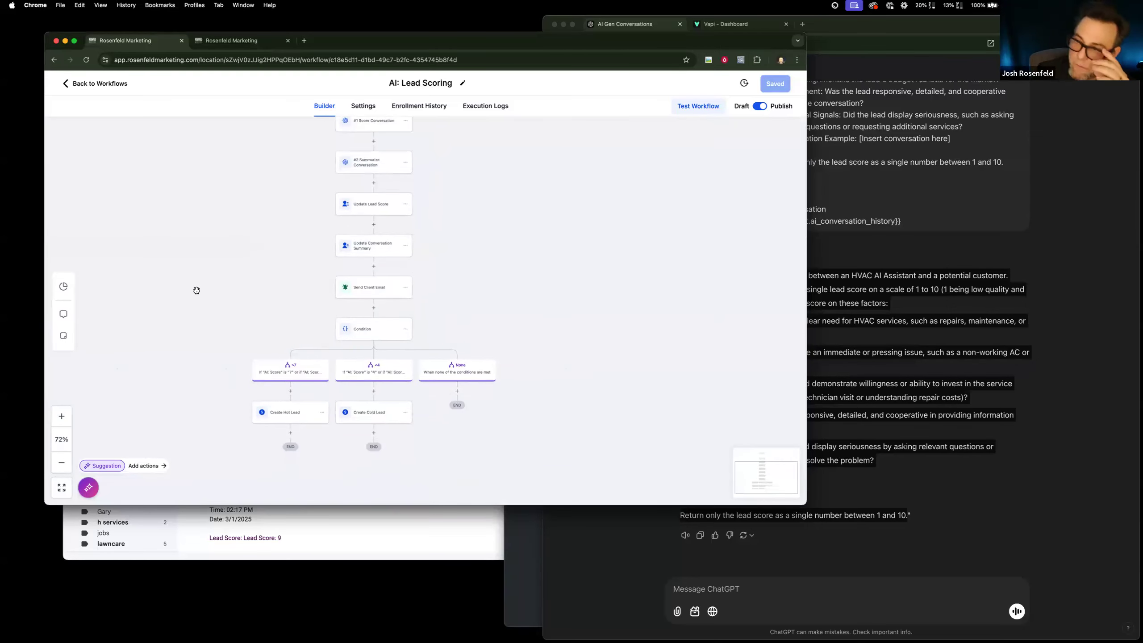
click(377, 333)
drag(492, 195, 345, 185)
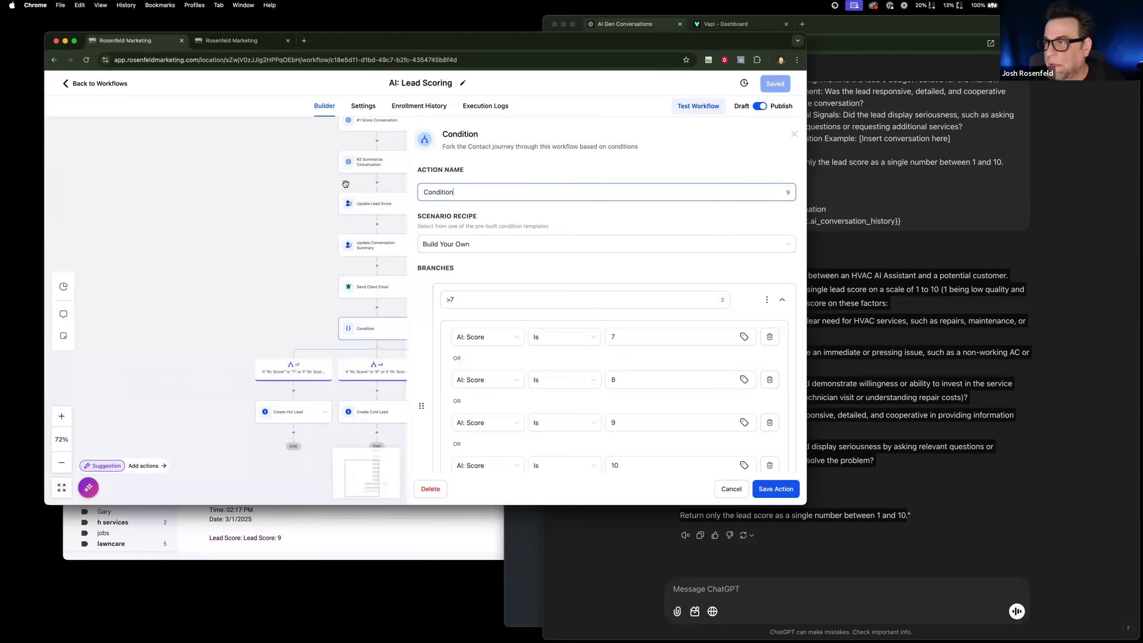
text(S)
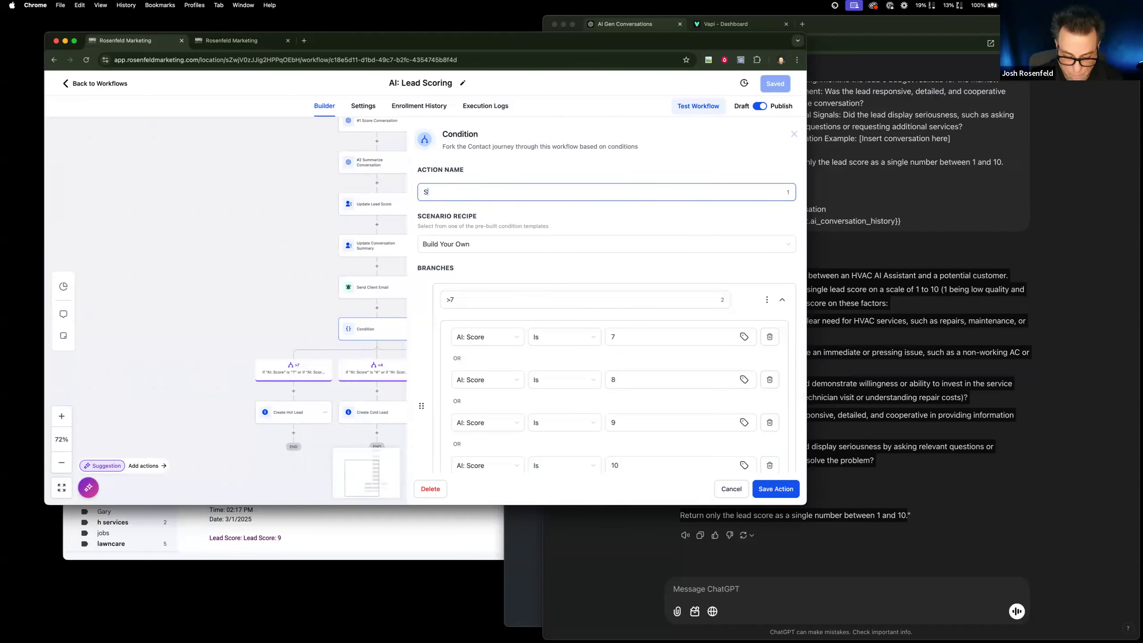
text(core Router)
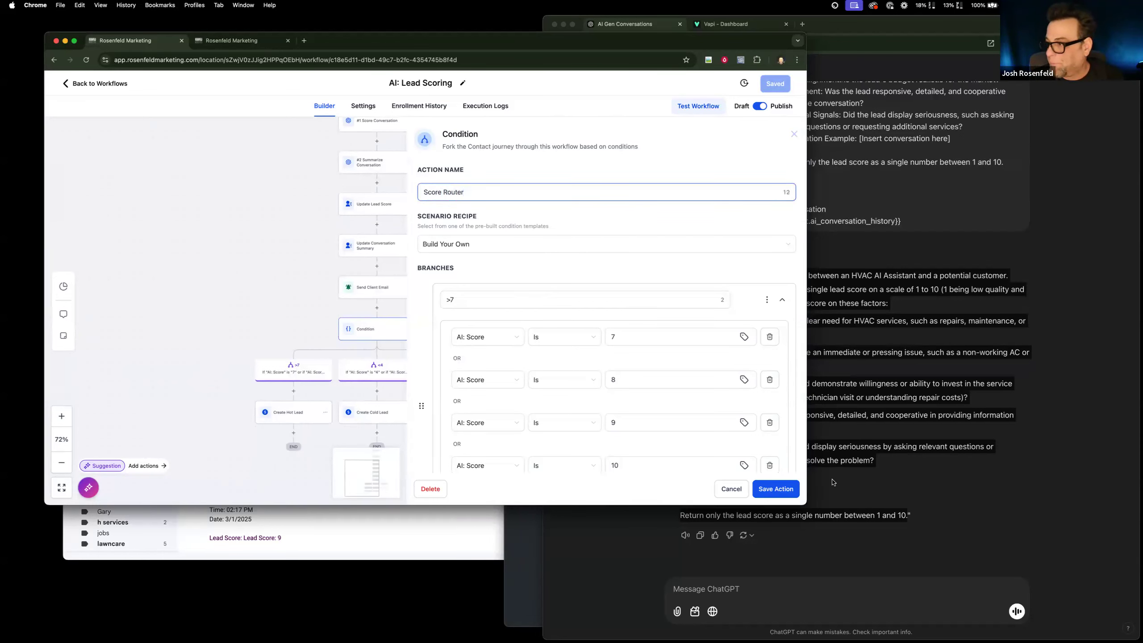
click(769, 489)
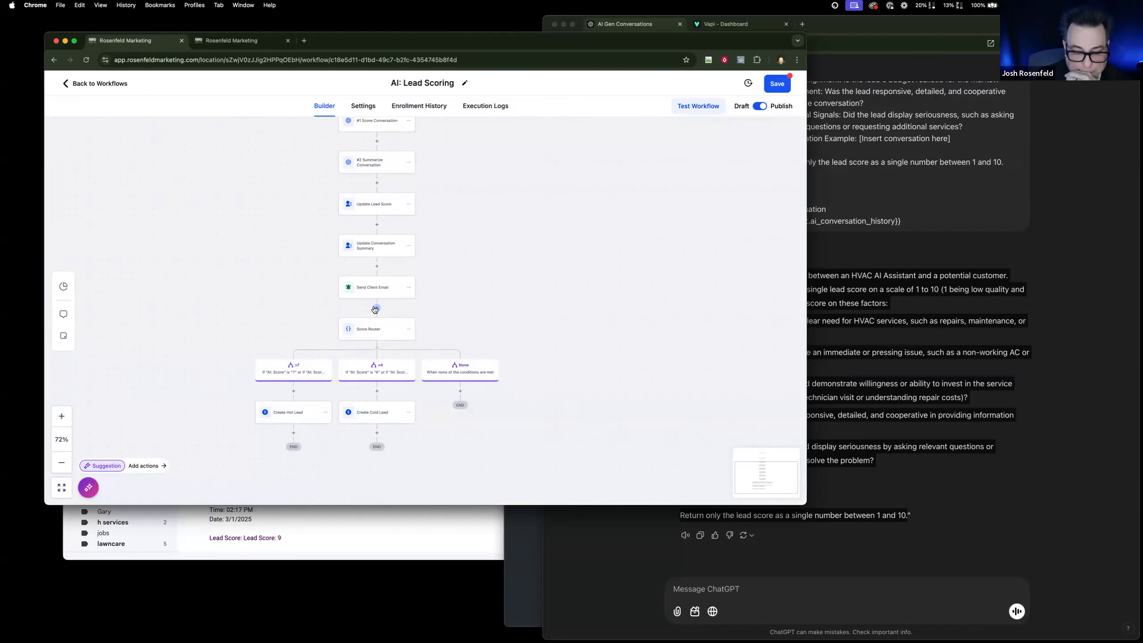
Review the scored lead's card in the Hot Lead stage of the opportunities board.
scroll(357, 254, down, 1)
click(236, 45)
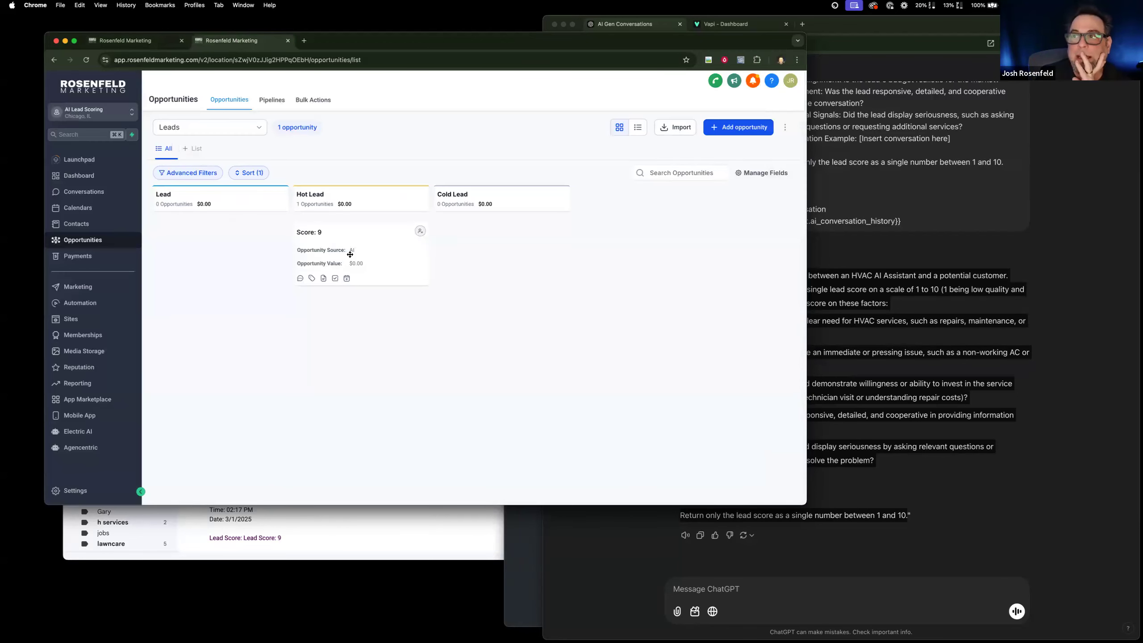
scroll(350, 254, down, 1)
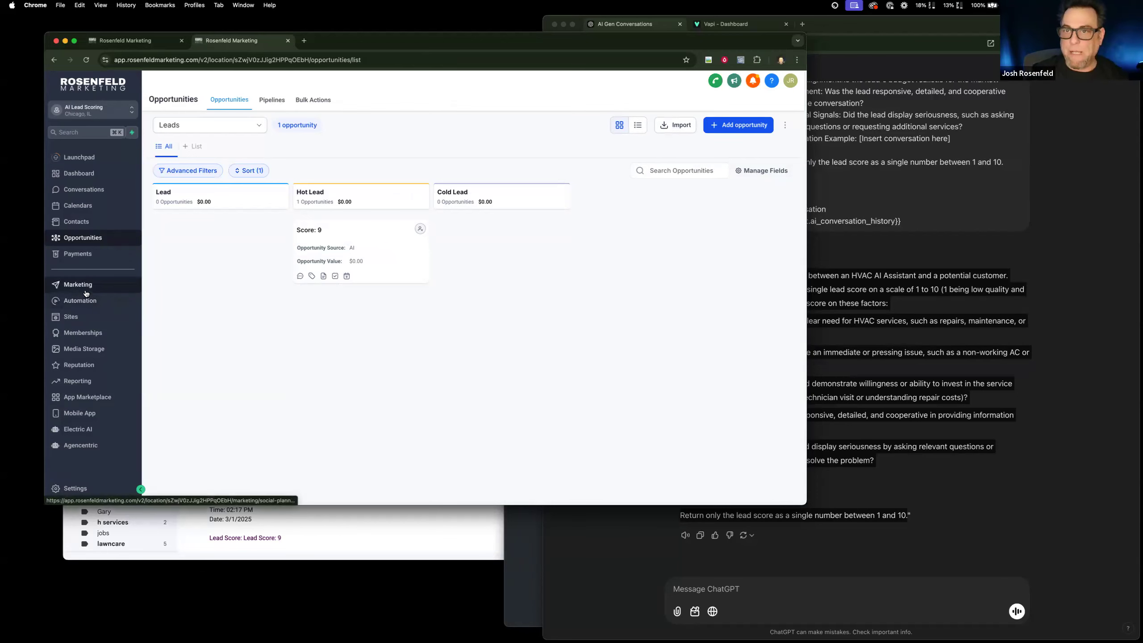
Add a GPT Powered By OpenAI action between Update Conversation Summary and Send Client Email in the workflow.
click(126, 40)
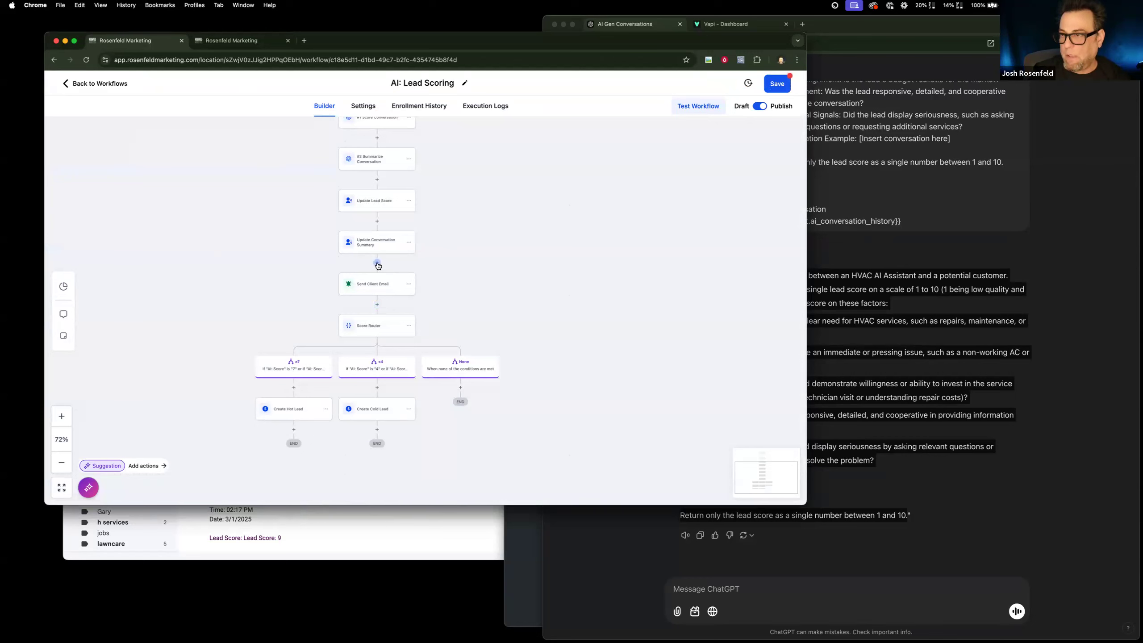
scroll(376, 266, up, 3)
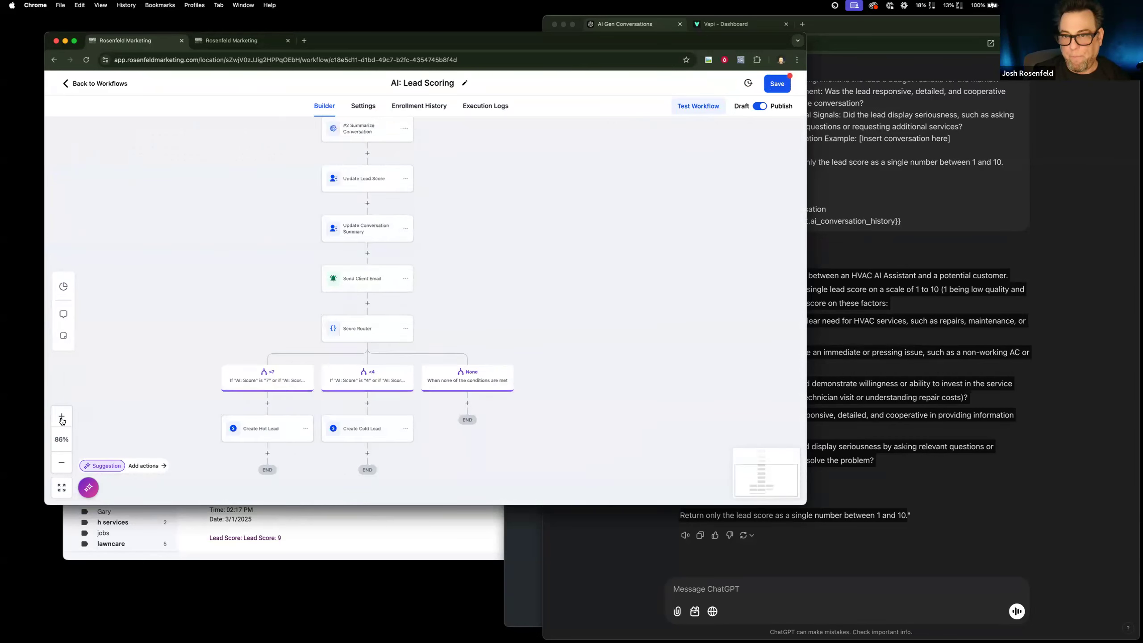
click(356, 241)
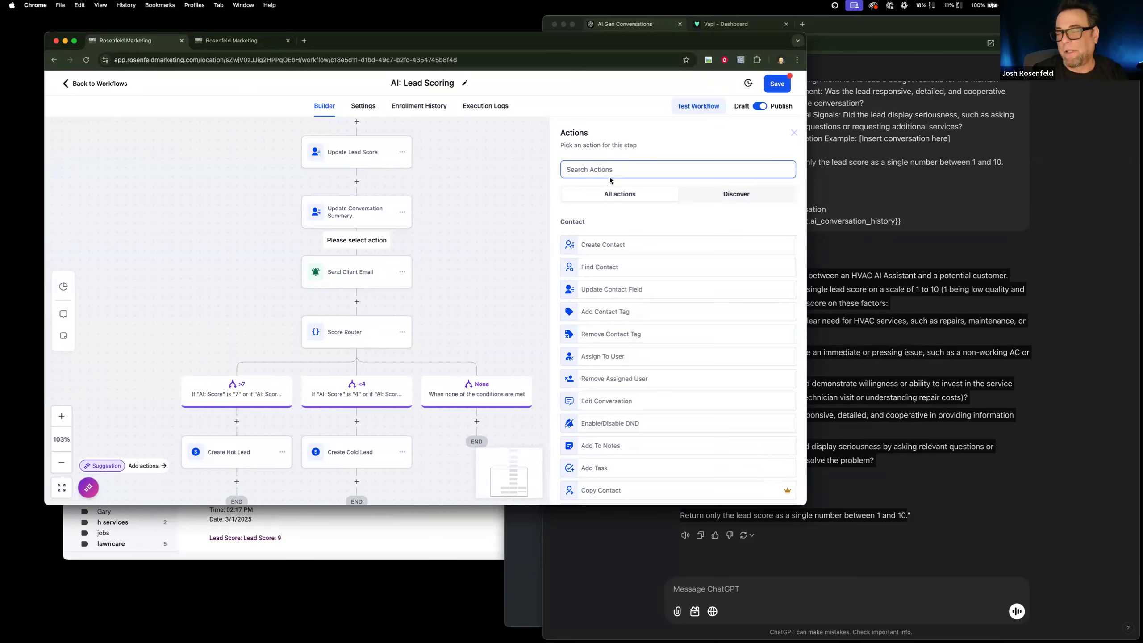
text(gpt)
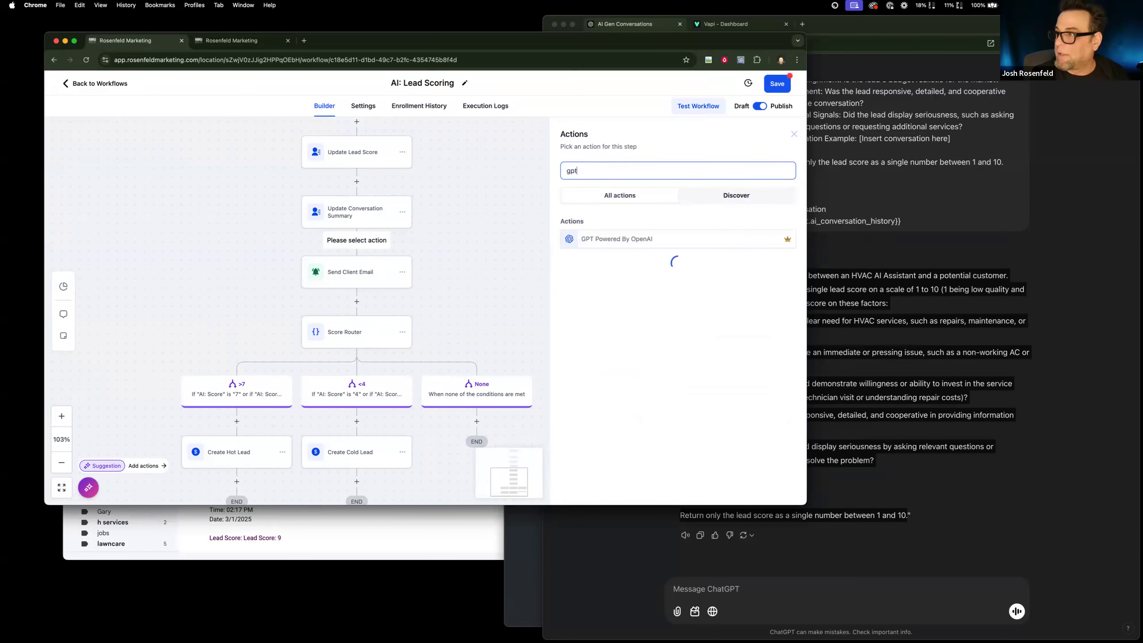
click(625, 240)
Write "extract the phone number from this conversation:" as the new GPT action's prompt.
click(652, 358)
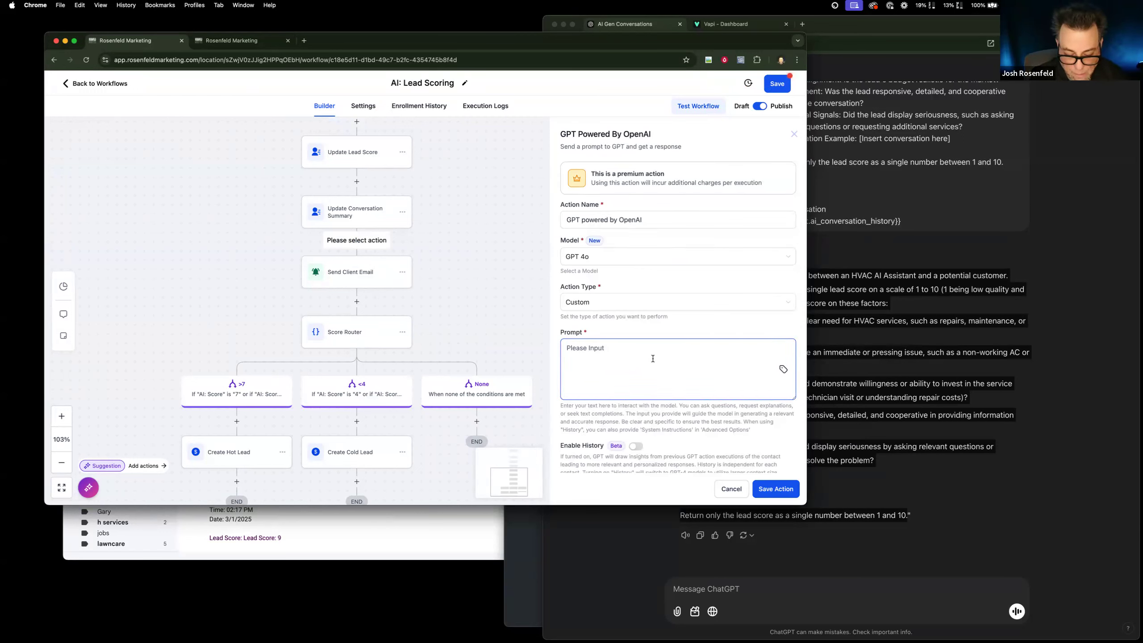
text(extract the phone number crom)
key(BackSpace)
text(from )
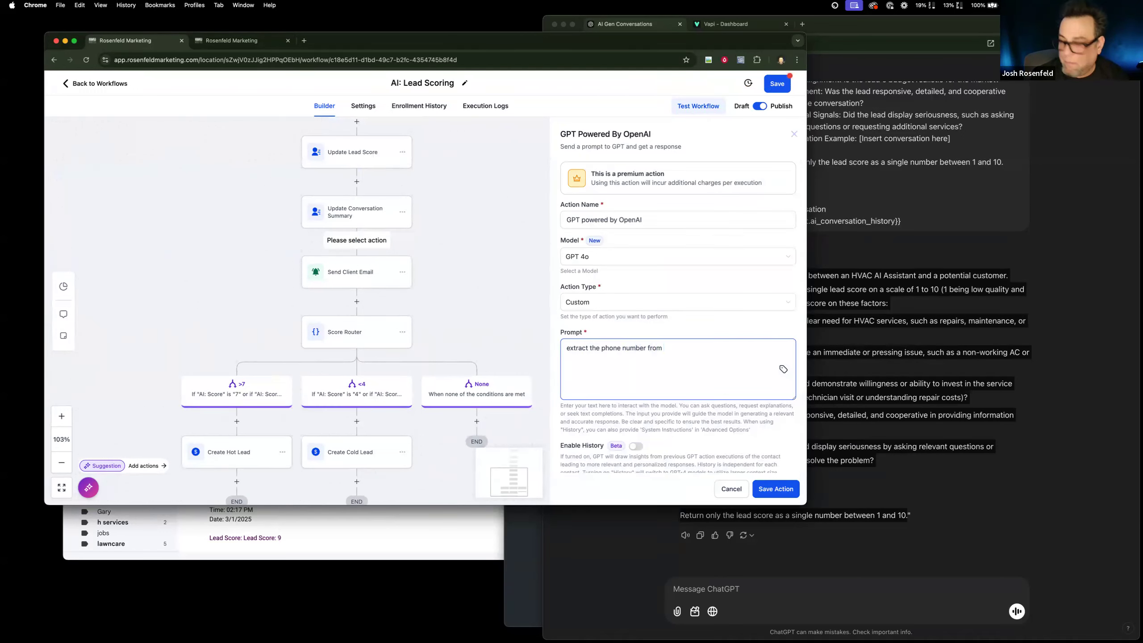
text(this convse)
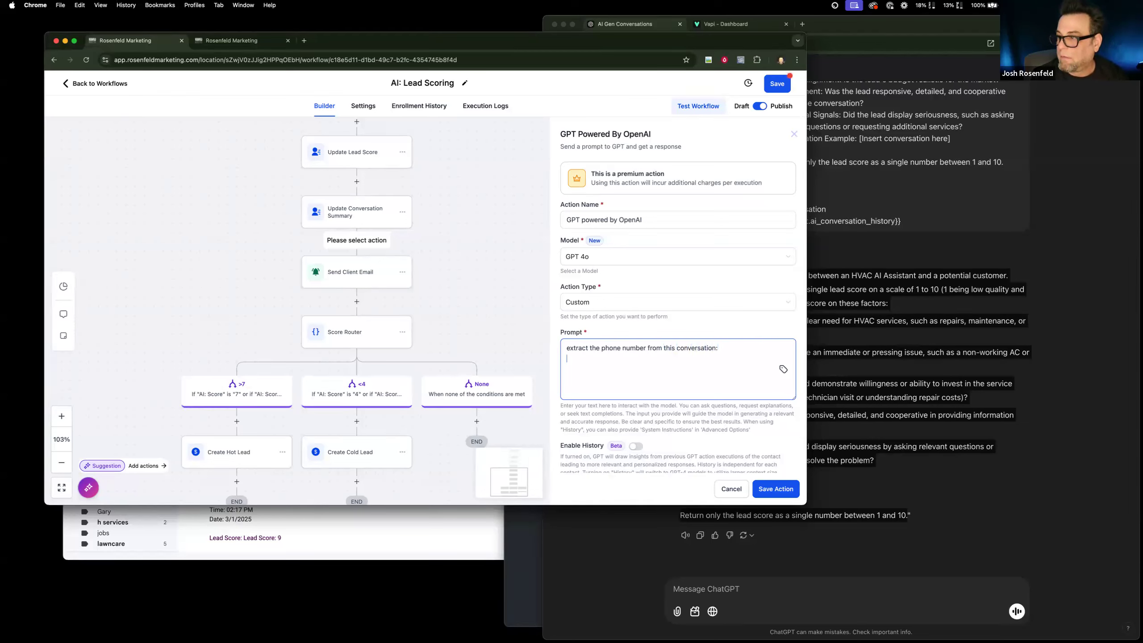
Insert the contact's {{contact.ai_conversation_history}} custom value below the instruction in the GPT prompt.
click(784, 369)
click(717, 349)
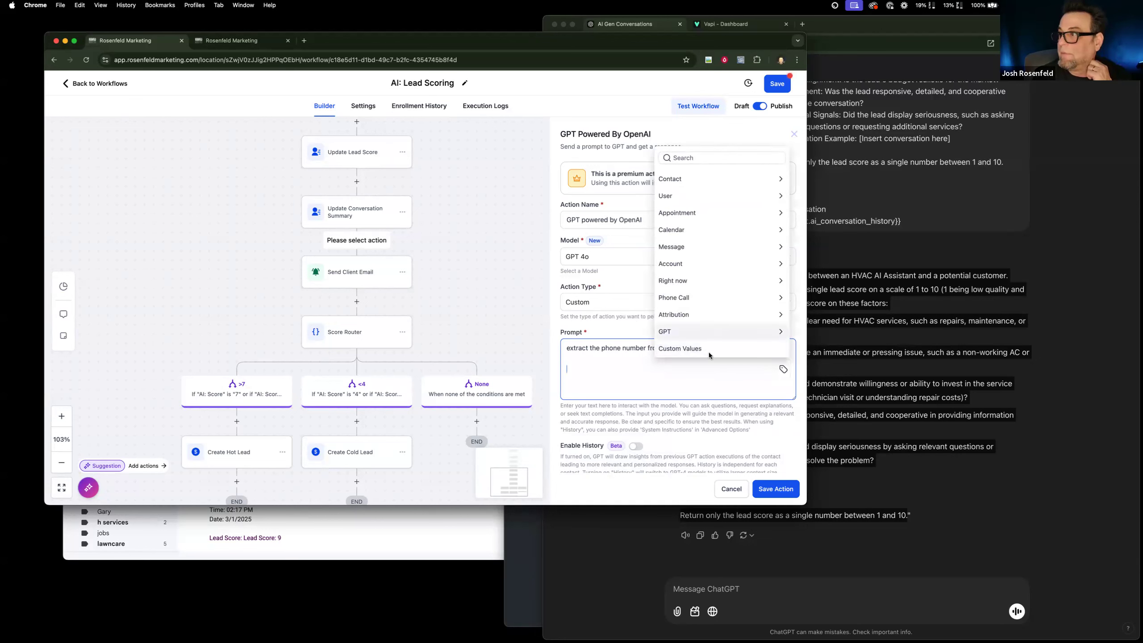
drag(541, 364, 541, 367)
key(BackSpace)
click(783, 369)
click(738, 180)
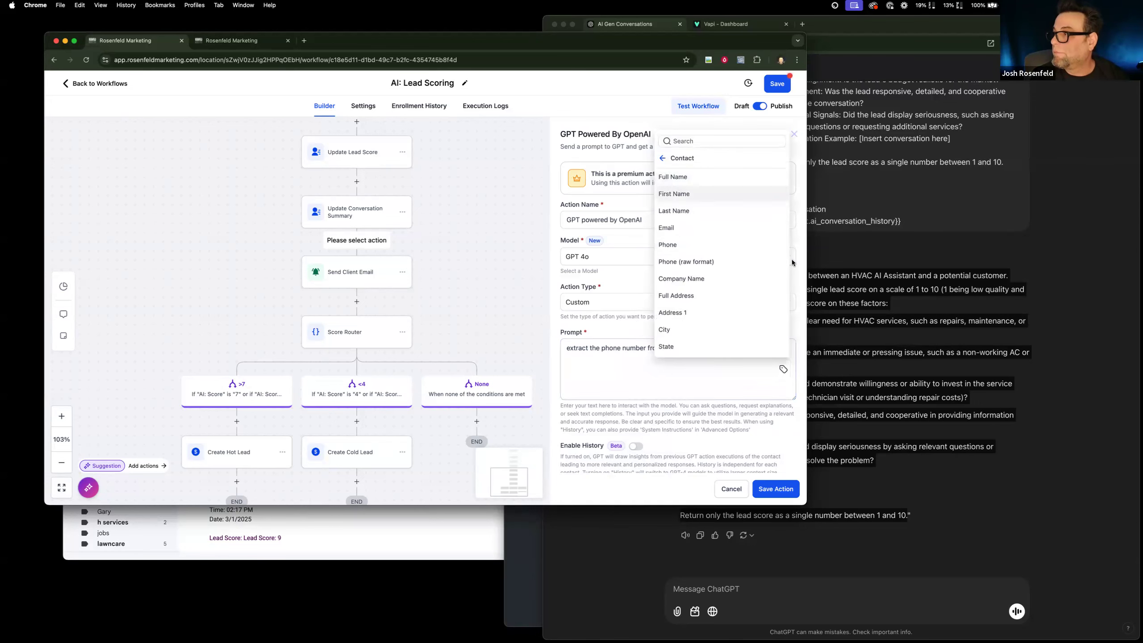
scroll(698, 262, down, 10)
click(736, 348)
click(718, 319)
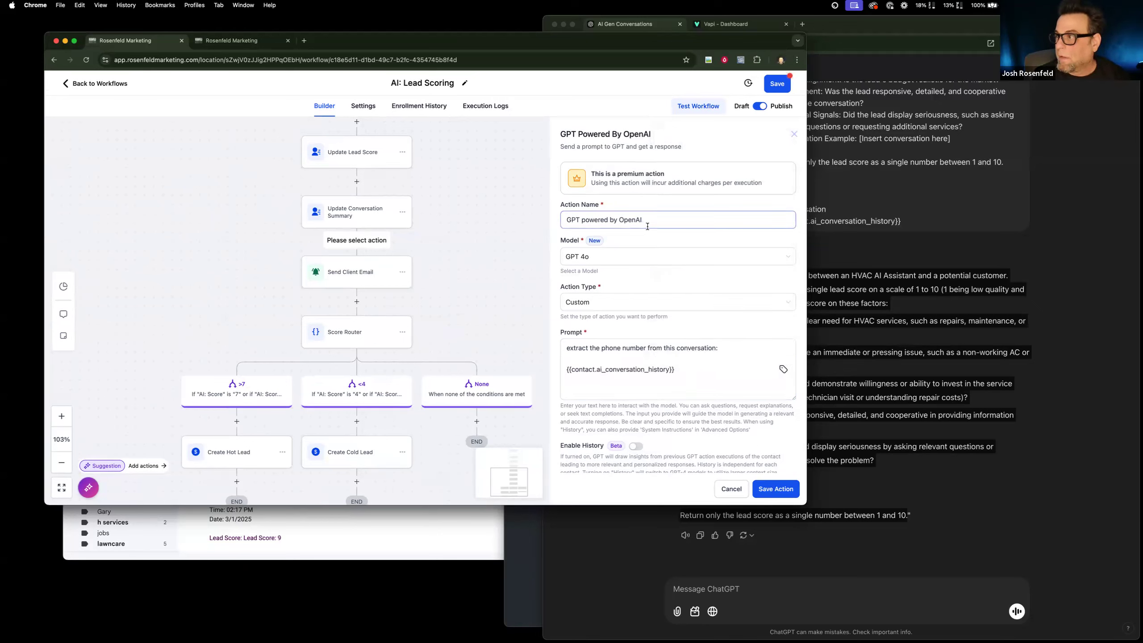
Name the new GPT action "Extract: Phone", then save the action and the workflow.
drag(643, 221, 501, 203)
text(E)
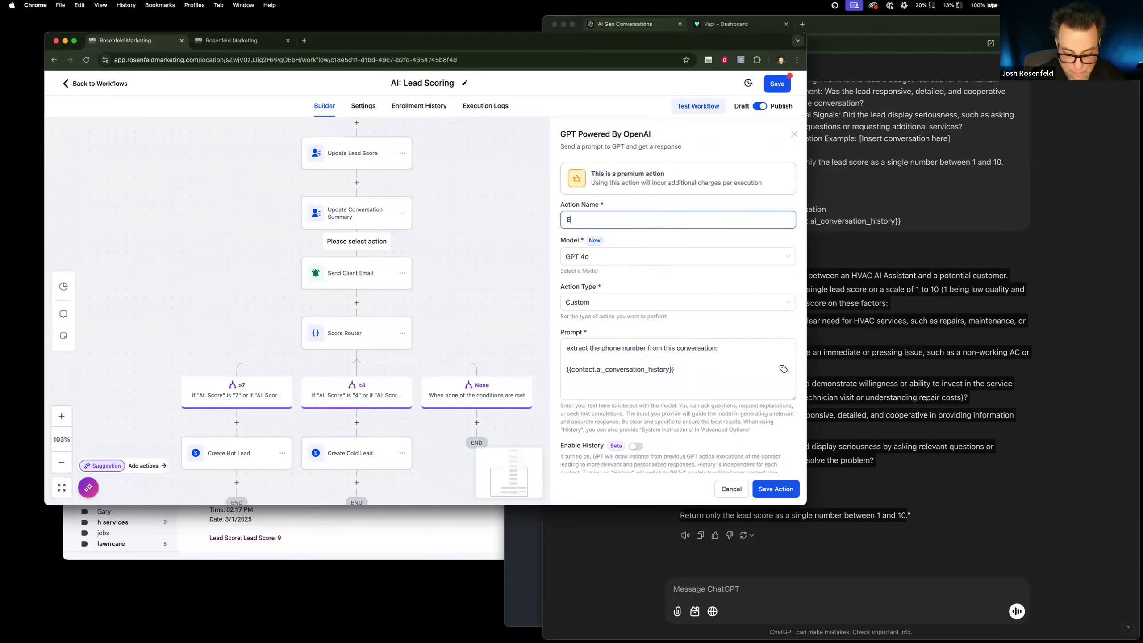
key(BackSpace)
key(BackSpace)
key(BackSpace)
key(BackSpace)
text(ract)
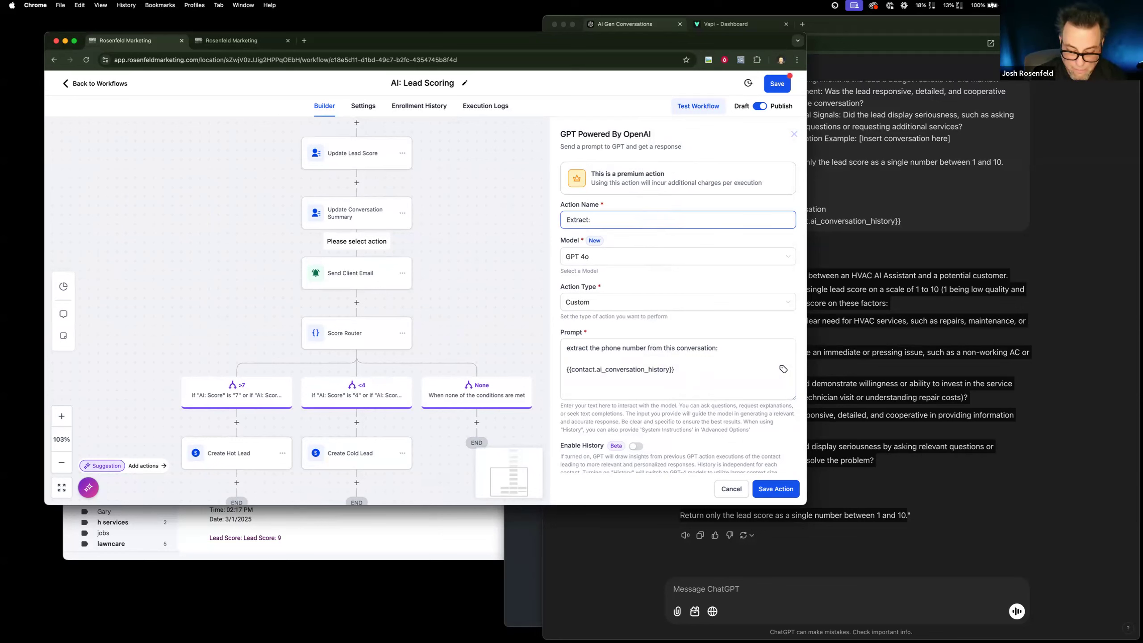
text(: Phone)
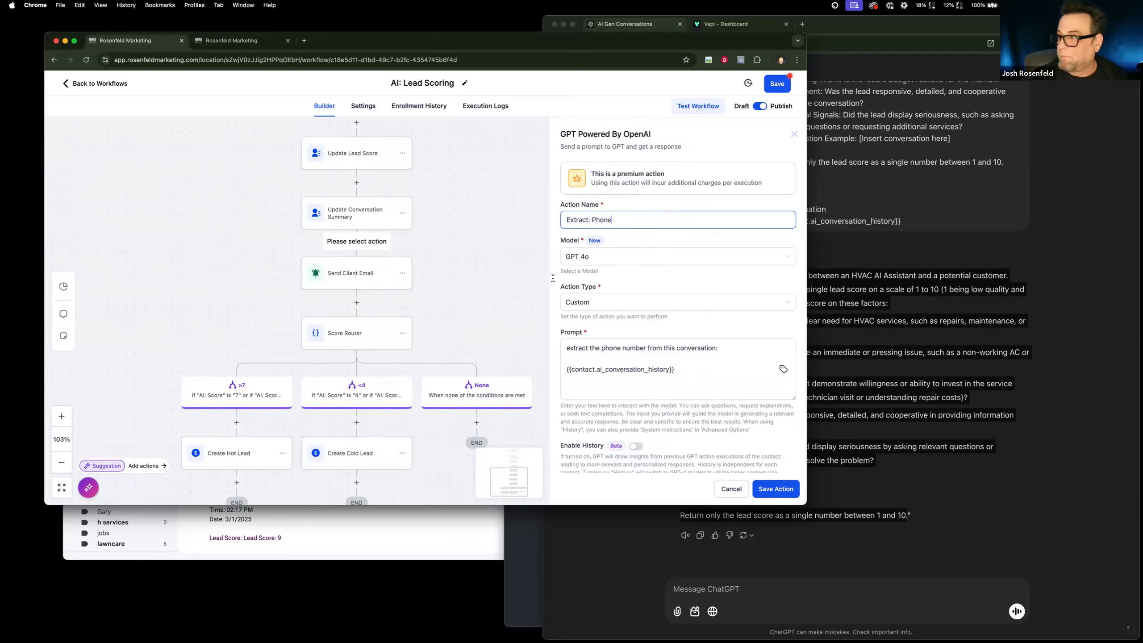
click(773, 489)
click(784, 87)
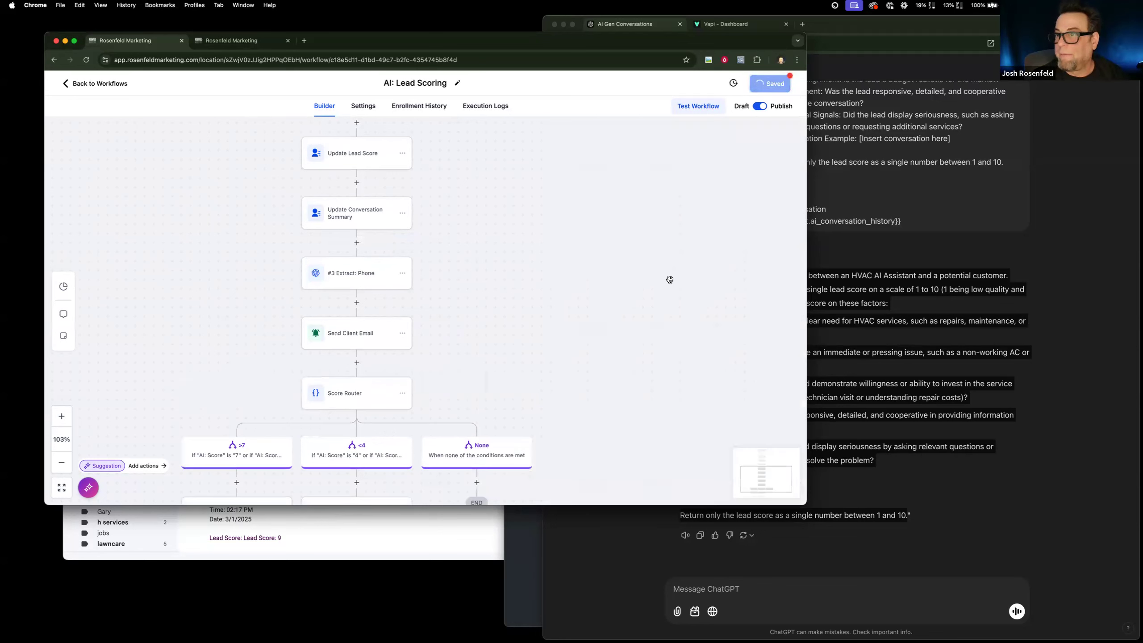
Add an Update Contact Field action between Extract: Phone and Send Client Email, targeting the Phone field.
click(357, 302)
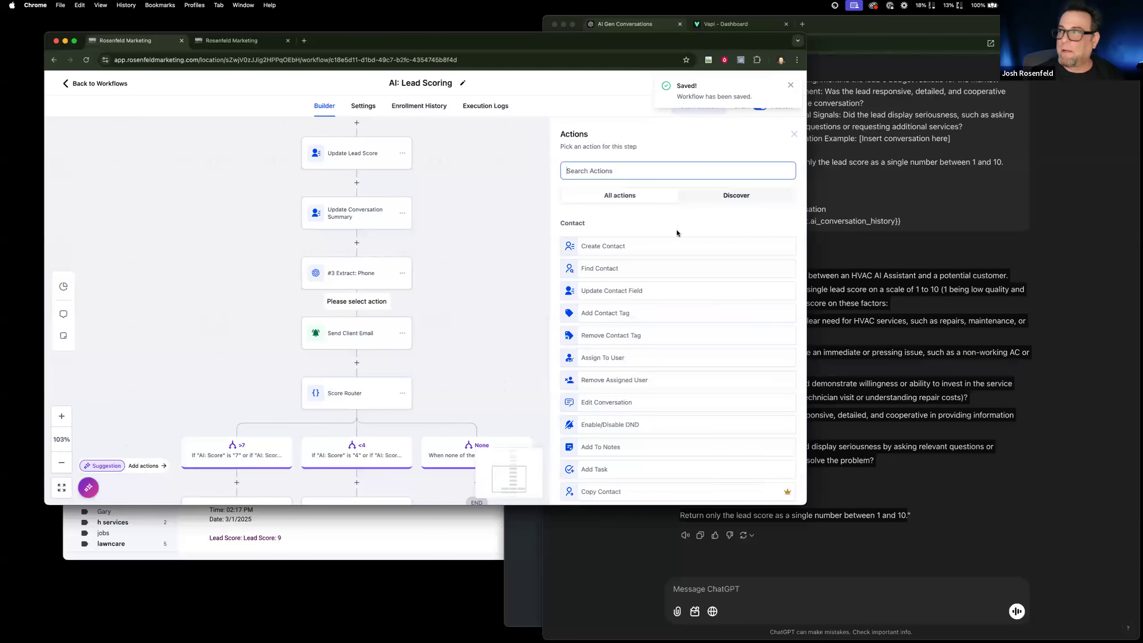
click(604, 290)
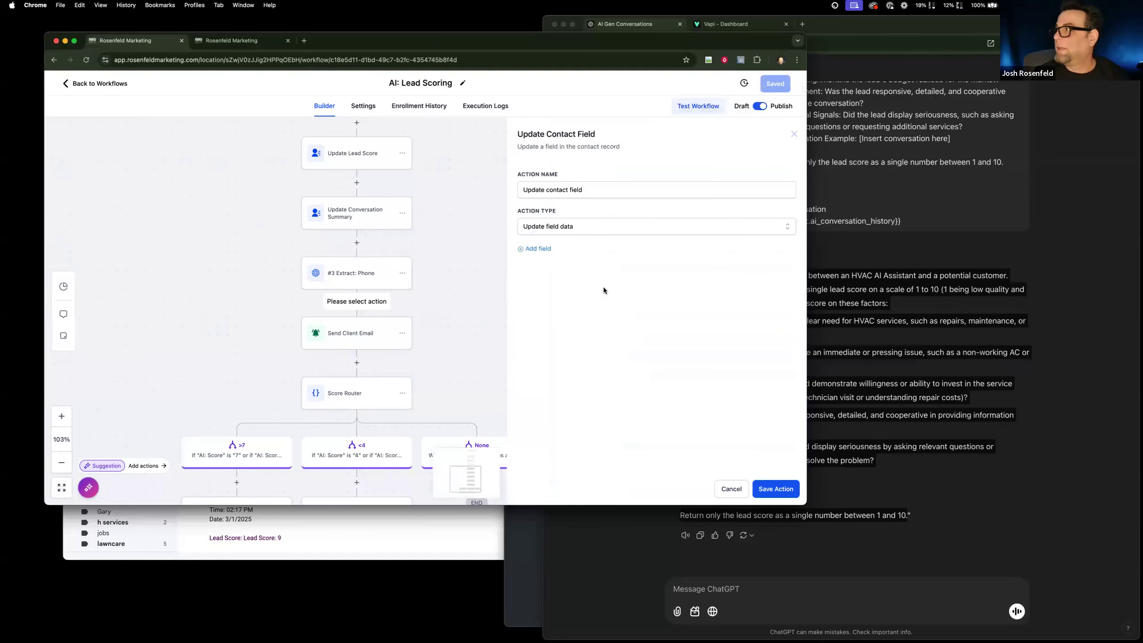
click(533, 248)
click(542, 272)
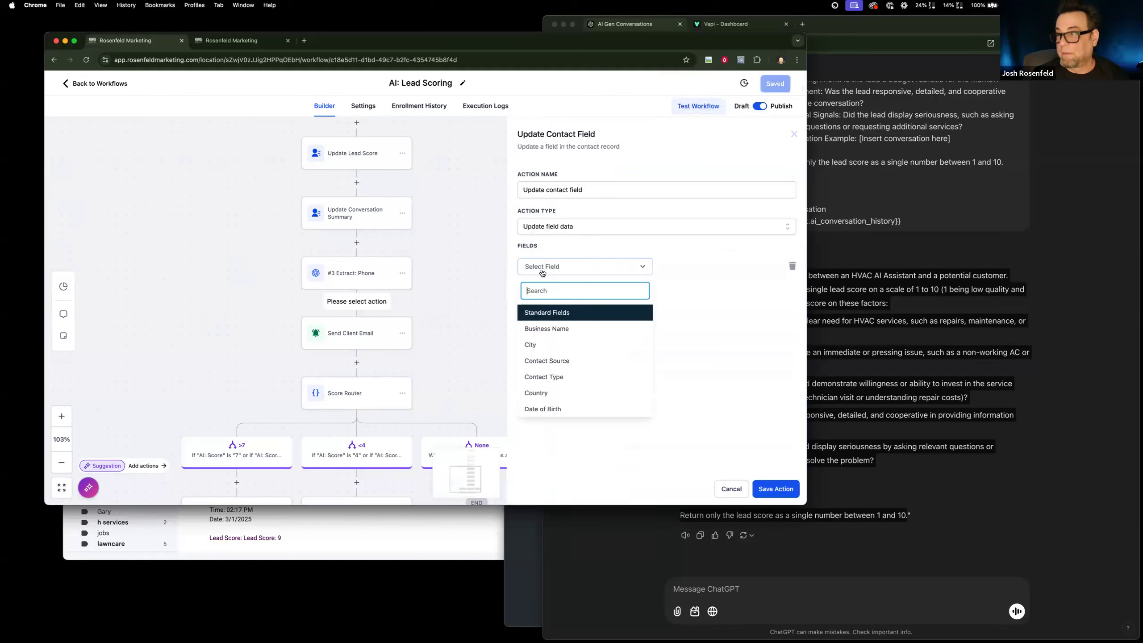
scroll(562, 393, down, 4)
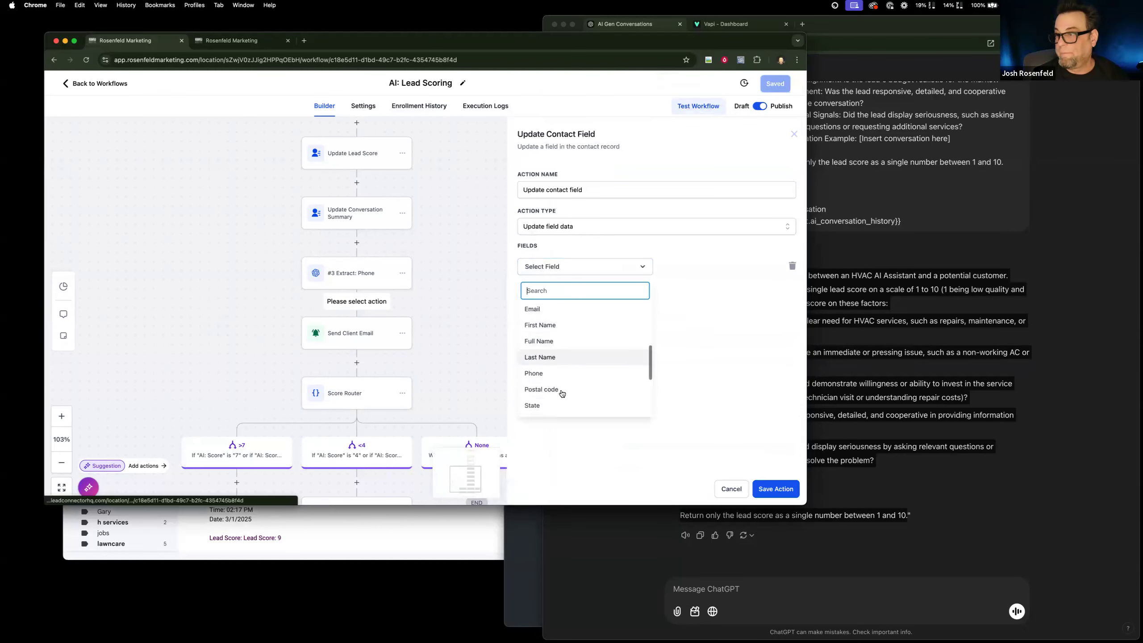
click(558, 374)
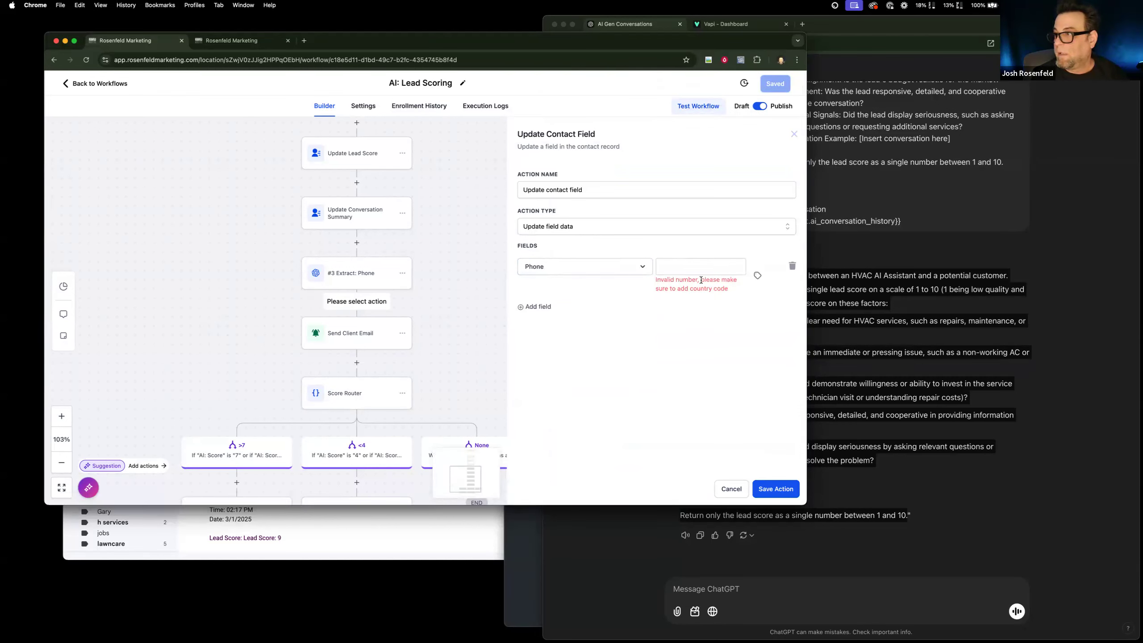
Set the Phone field's value to the #3 Extract: Phone GPT response and save the action.
click(700, 268)
click(757, 275)
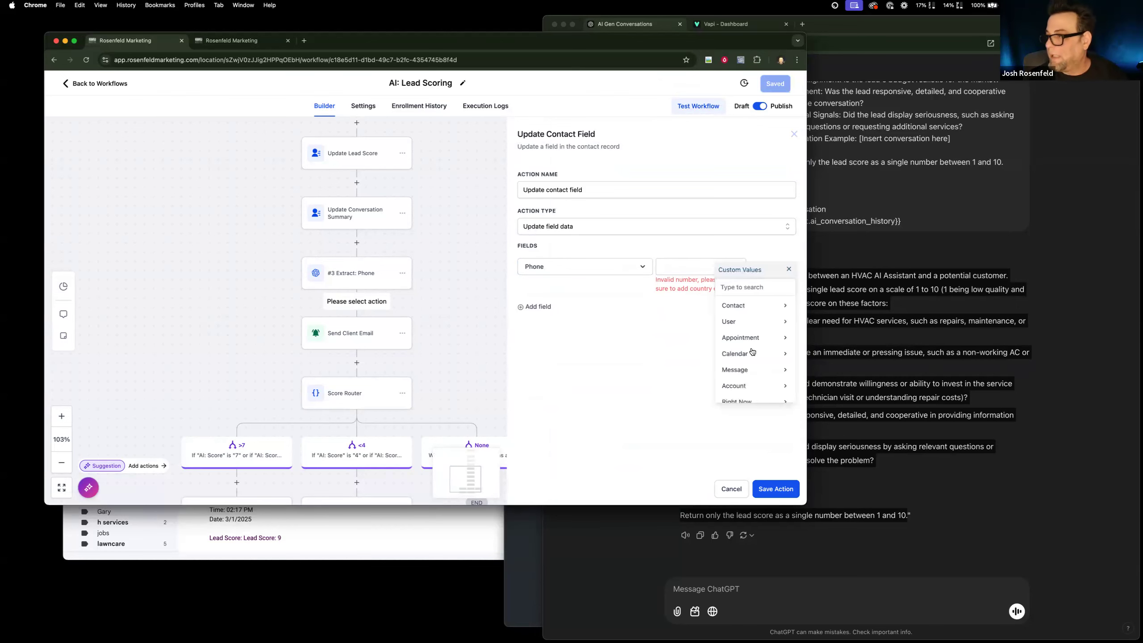
scroll(748, 373, down, 3)
click(747, 376)
click(743, 360)
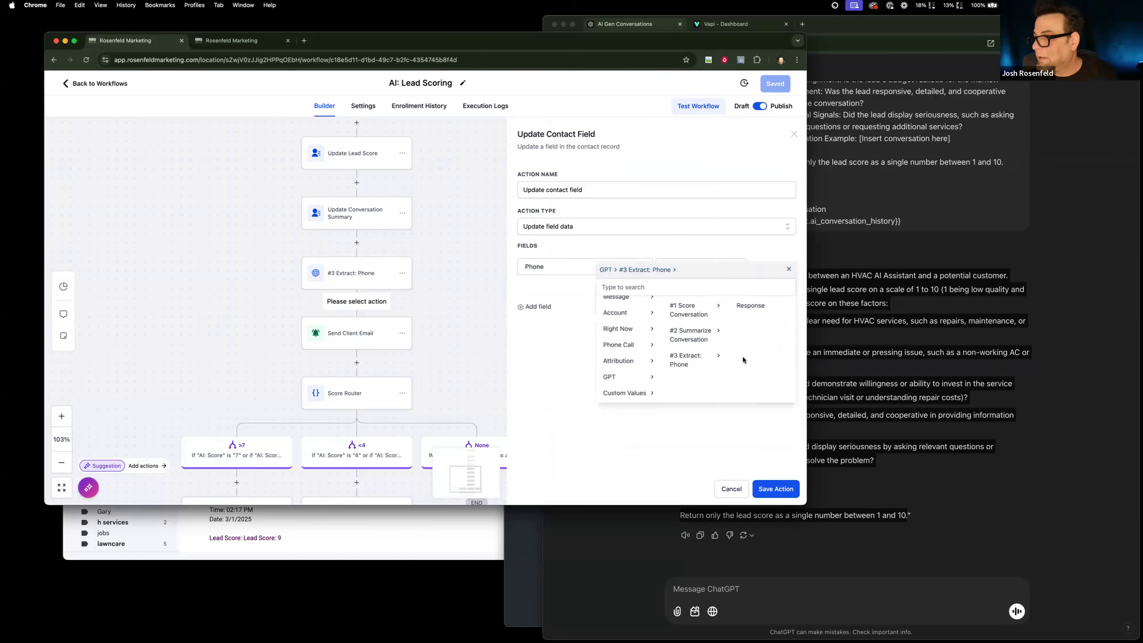
click(748, 307)
click(773, 491)
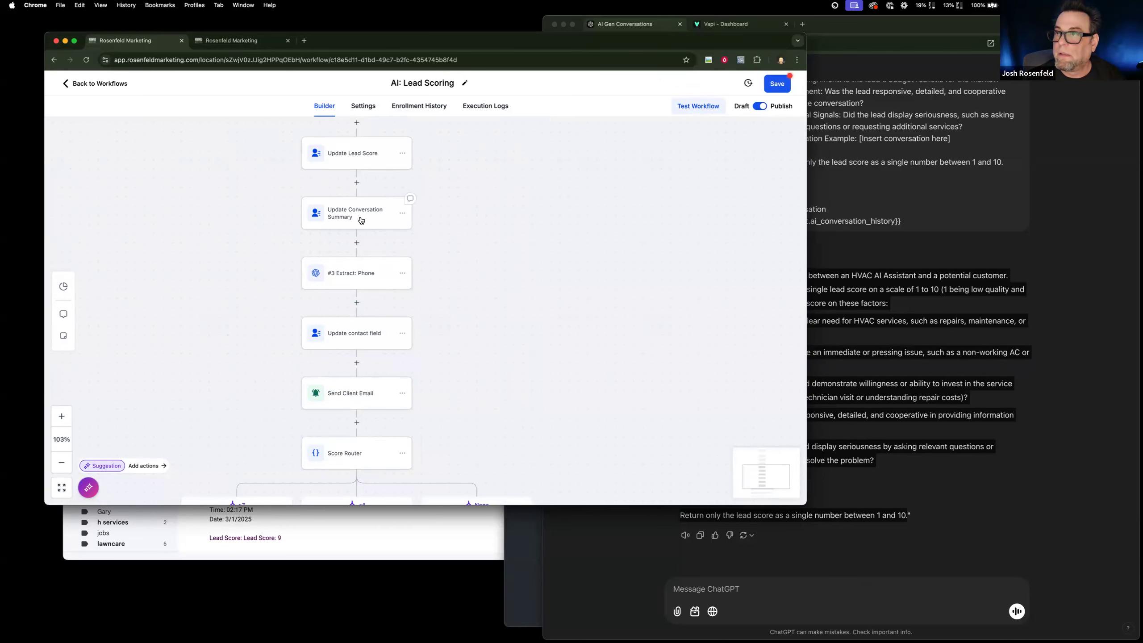
Extend the Extract: Phone prompt's instruction with "and put in the proper format" and save the action and workflow.
click(364, 275)
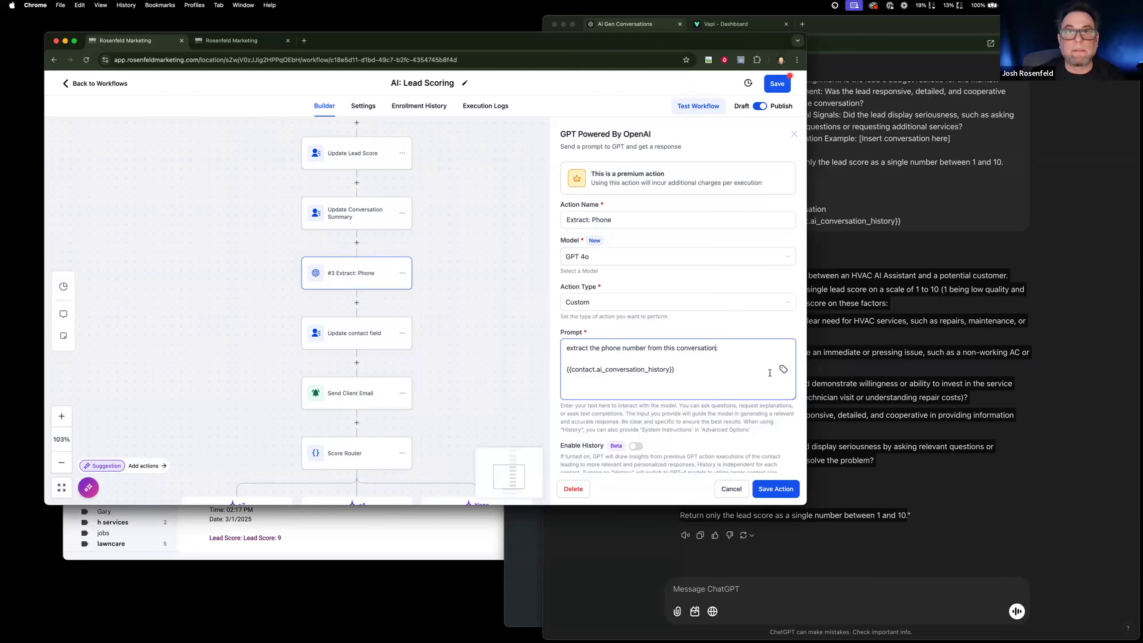
text(an d ret)
key(BackSpace)
key(BackSpace)
key(BackSpace)
key(BackSpace)
key(BackSpace)
text(p)
text(ut in the por)
key(BackSpace)
text(roper format)
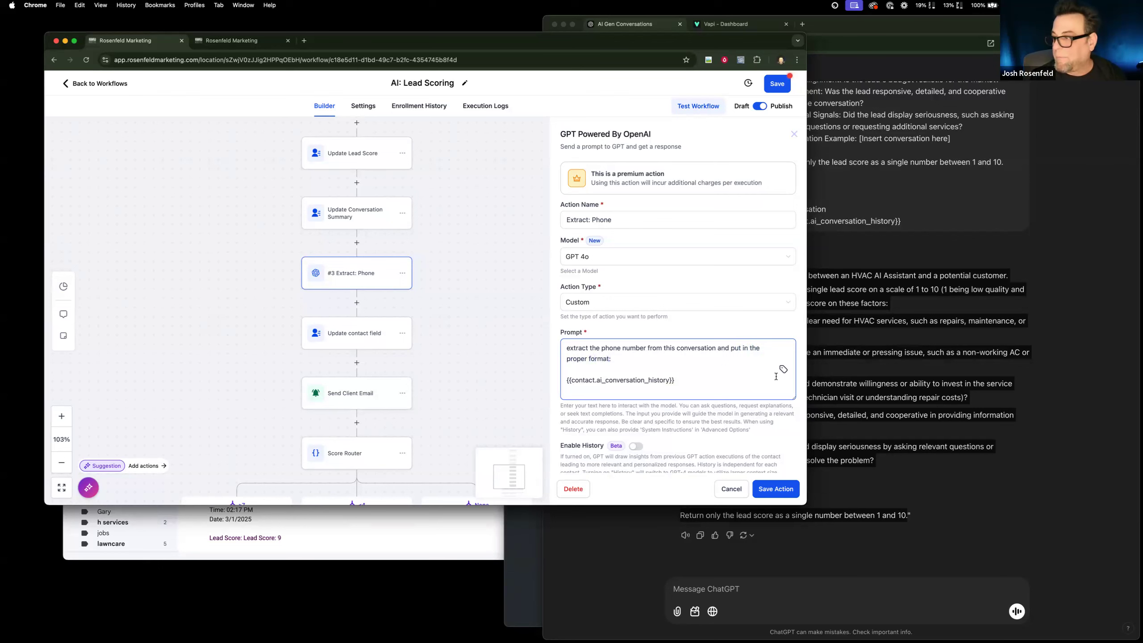
click(782, 490)
click(783, 84)
Check the contact's phone entry in the contacts list and run a test of the AI: Lead Scoring workflow for that contact.
click(214, 39)
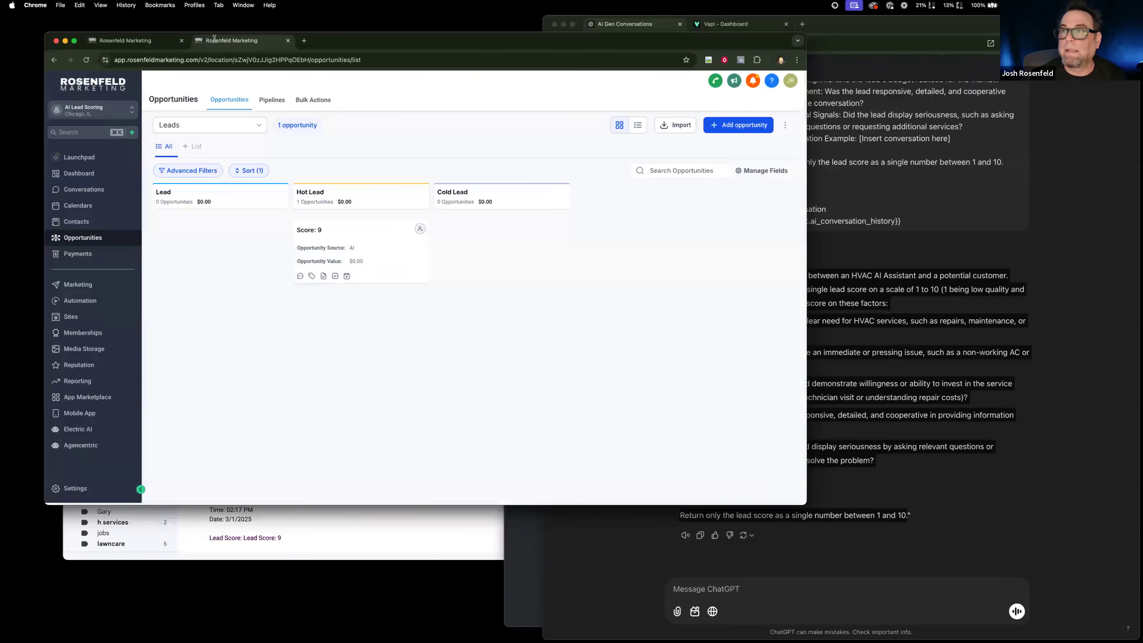
click(93, 221)
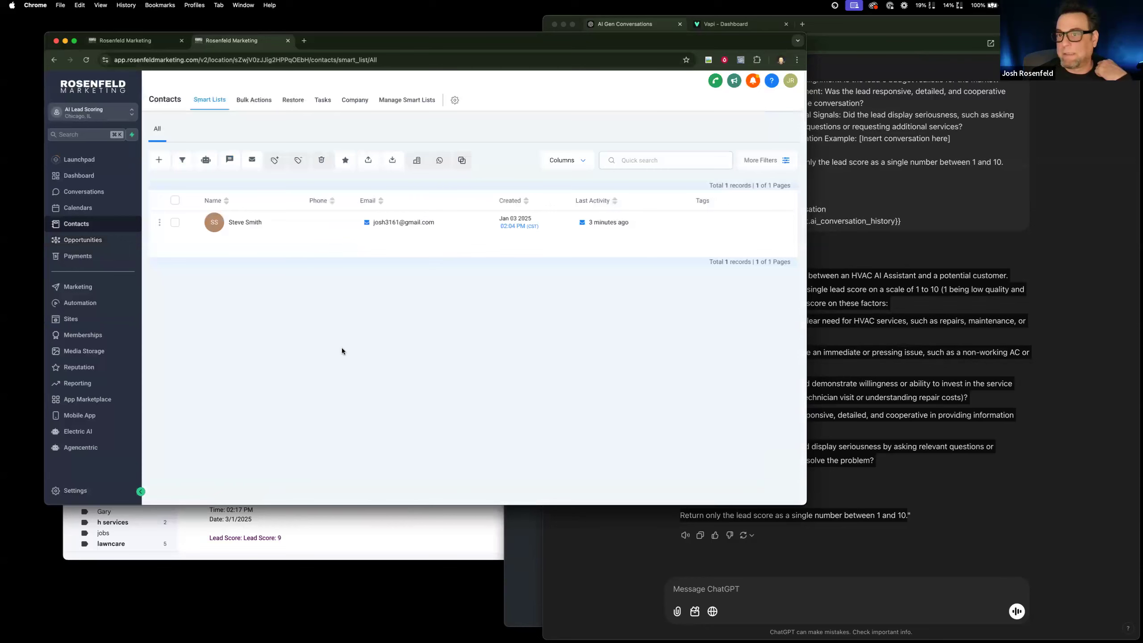
click(128, 41)
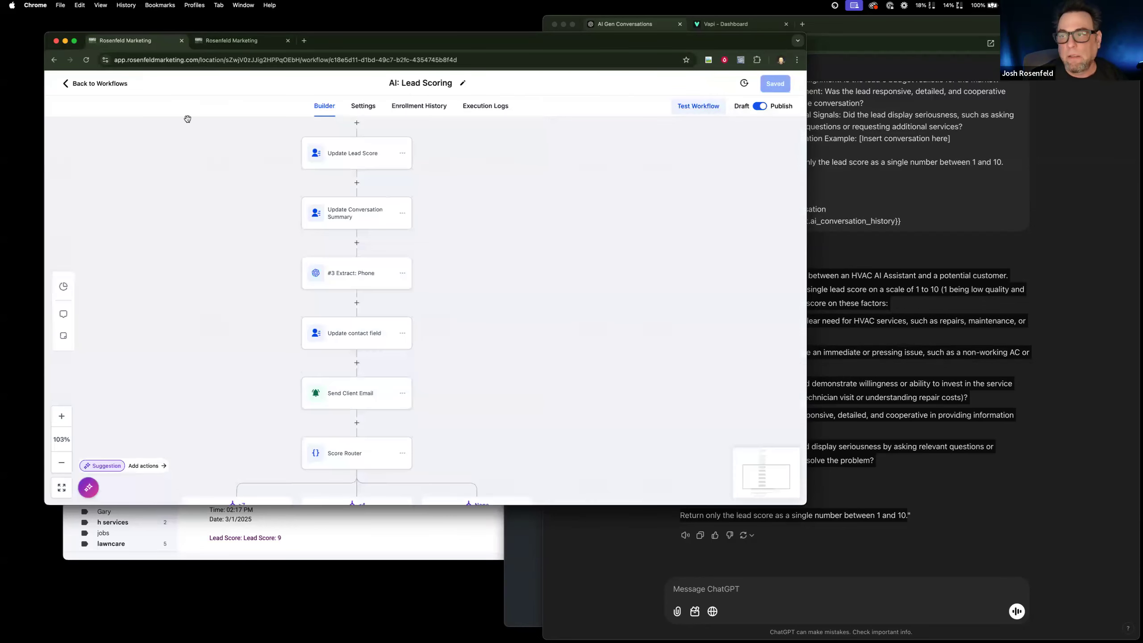
click(715, 109)
click(598, 189)
click(587, 215)
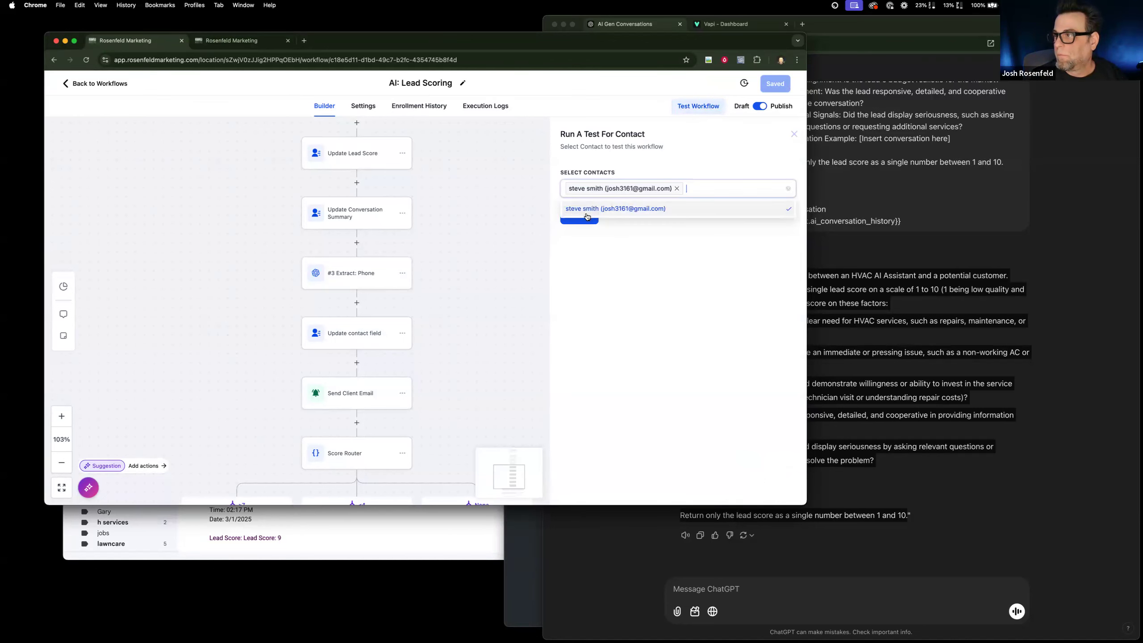
click(583, 221)
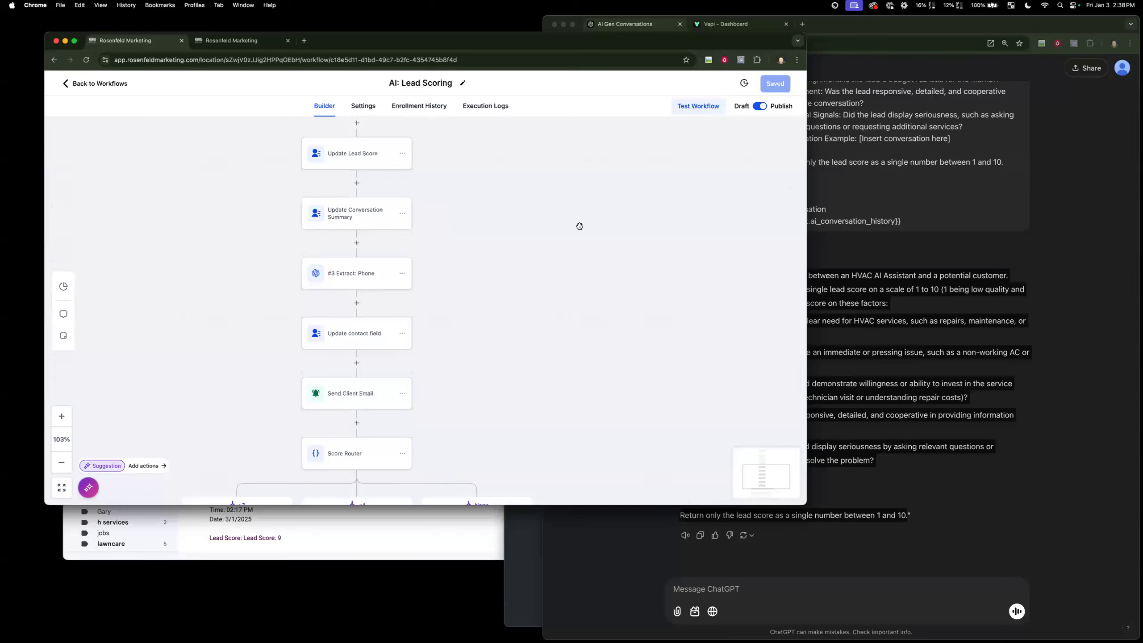
Review the workflow's sequence from the conversation scoring action down to the hot and cold lead branches.
scroll(579, 225, up, 3)
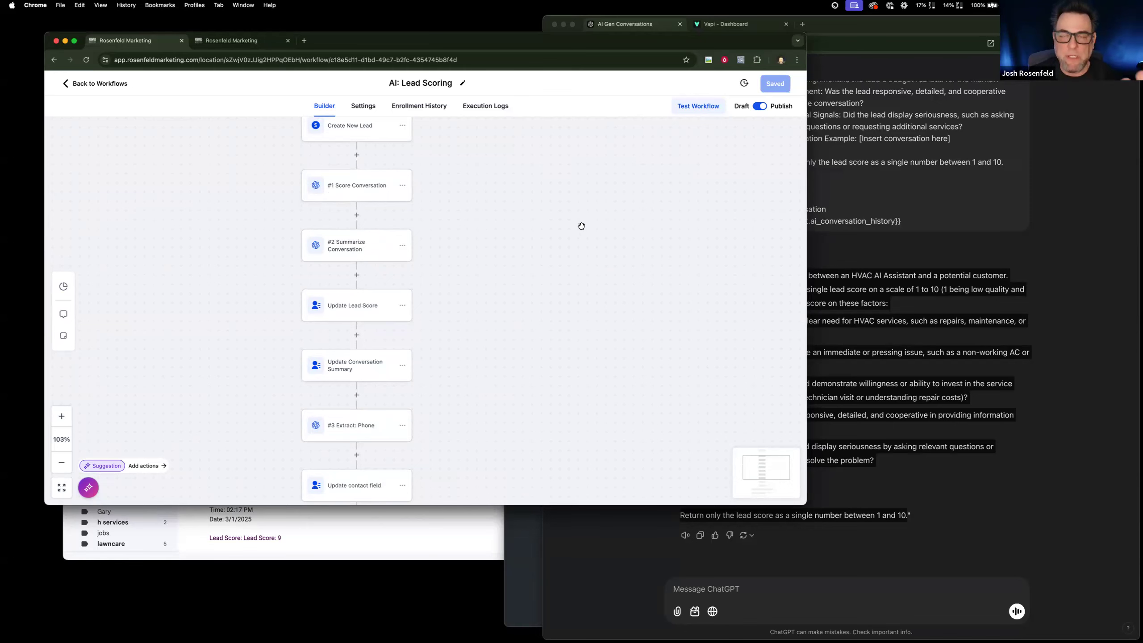
scroll(494, 255, down, 5)
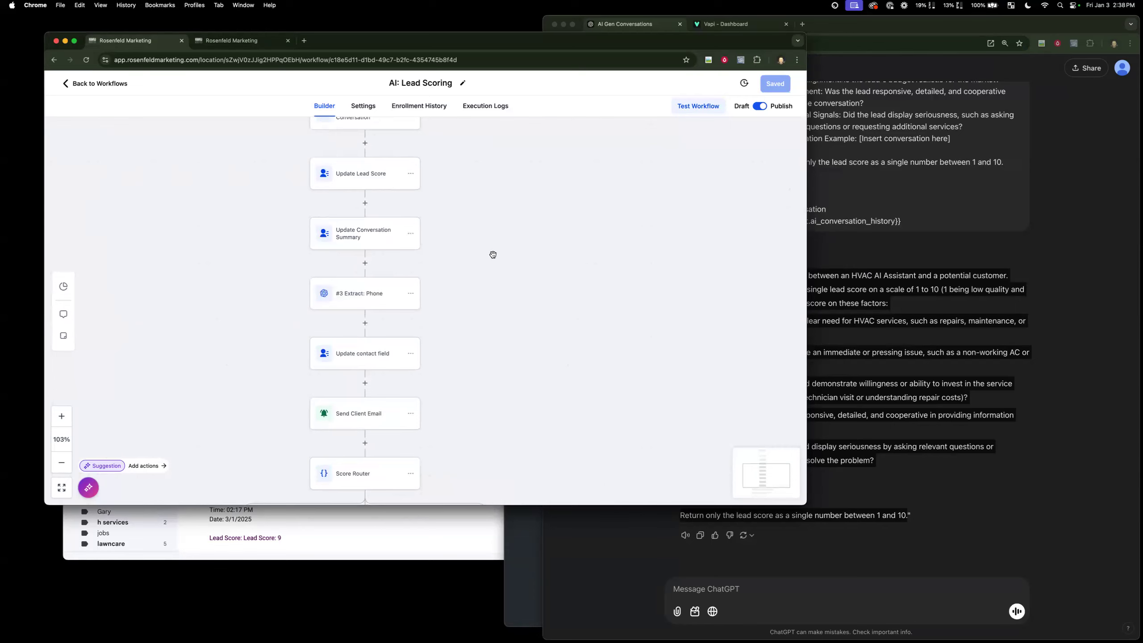
scroll(493, 255, down, 7)
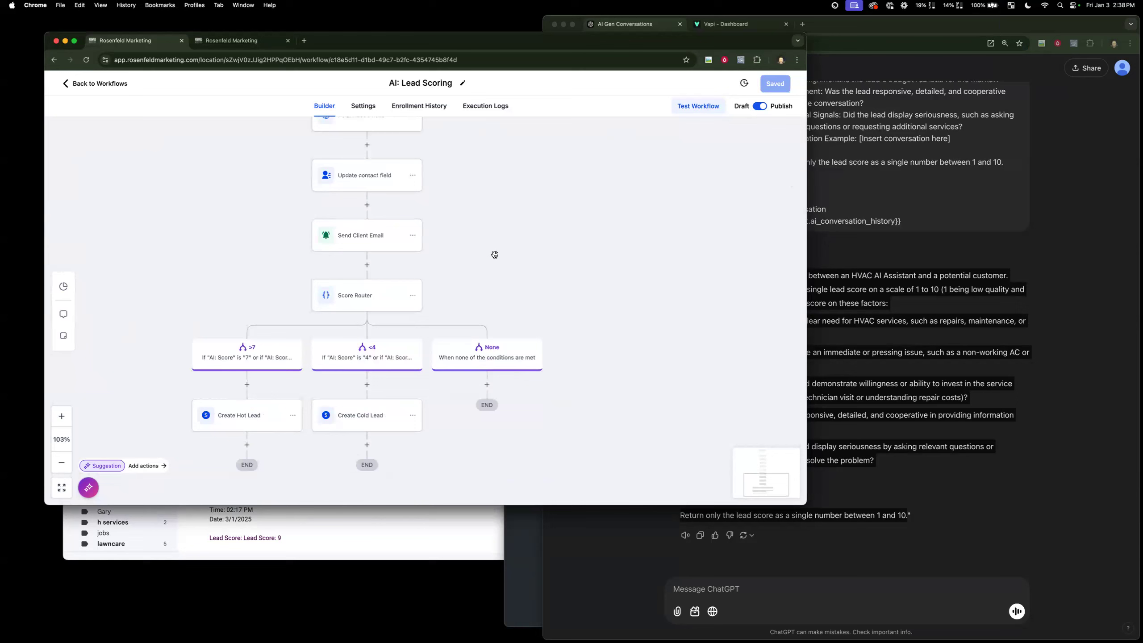
scroll(254, 380, down, 1)
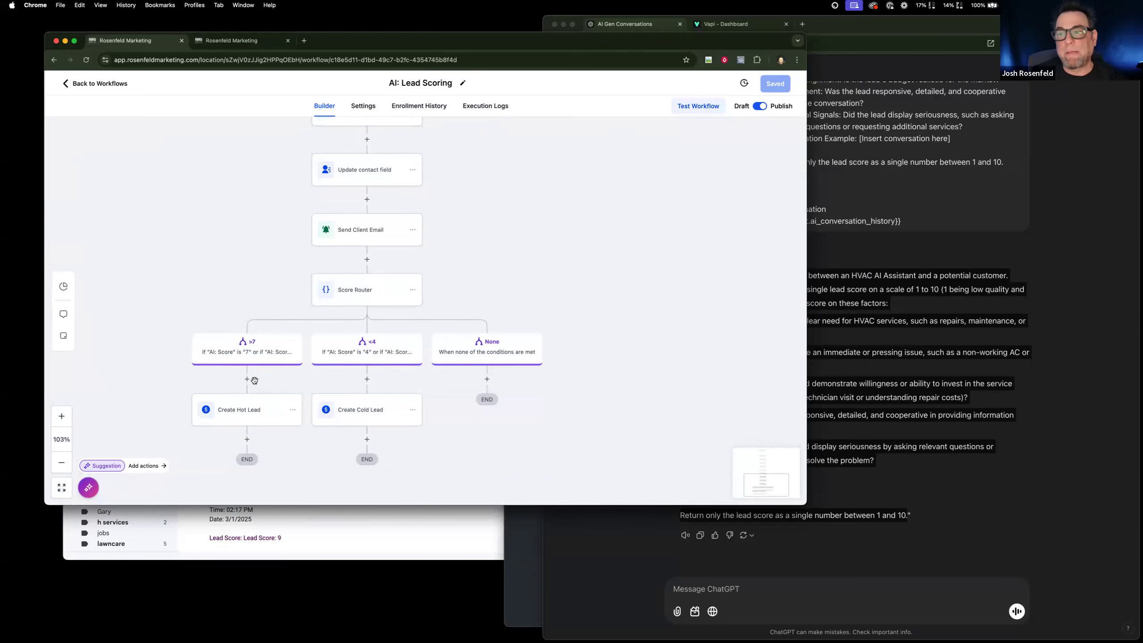
scroll(254, 380, down, 1)
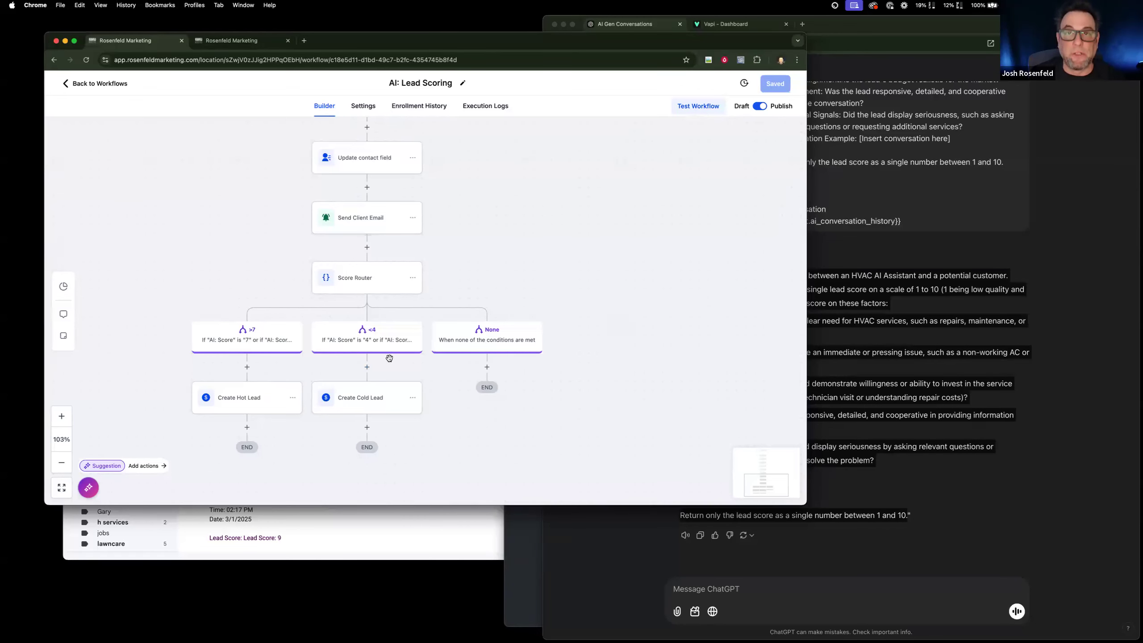
scroll(389, 358, left, 2)
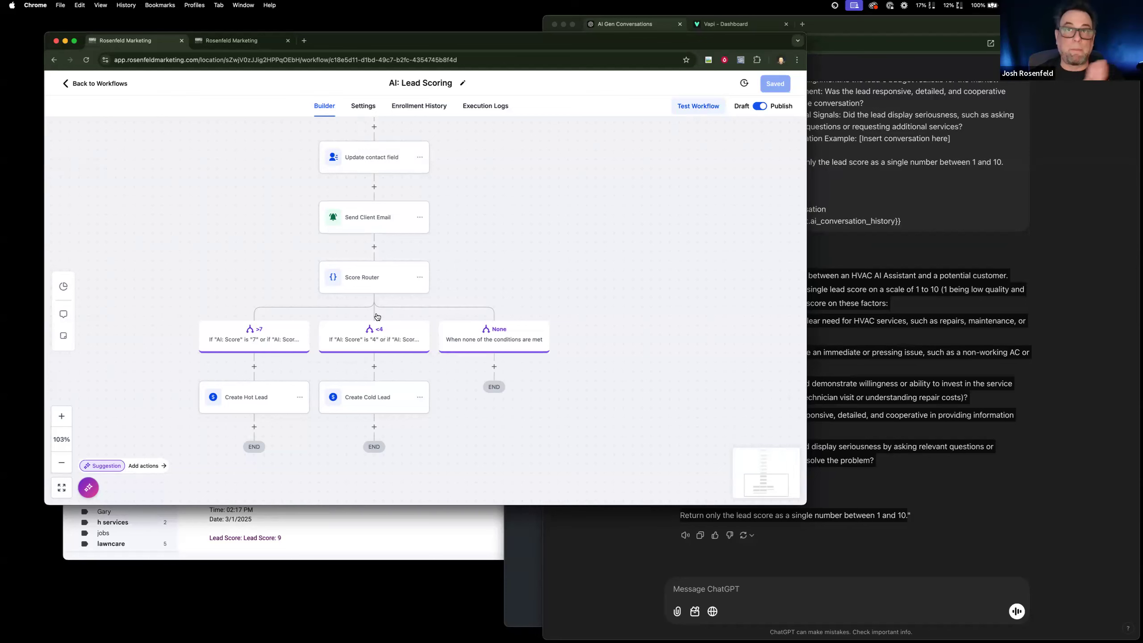
Reload the contacts list, open the tested contact's record and check its Phone field.
click(241, 43)
click(86, 63)
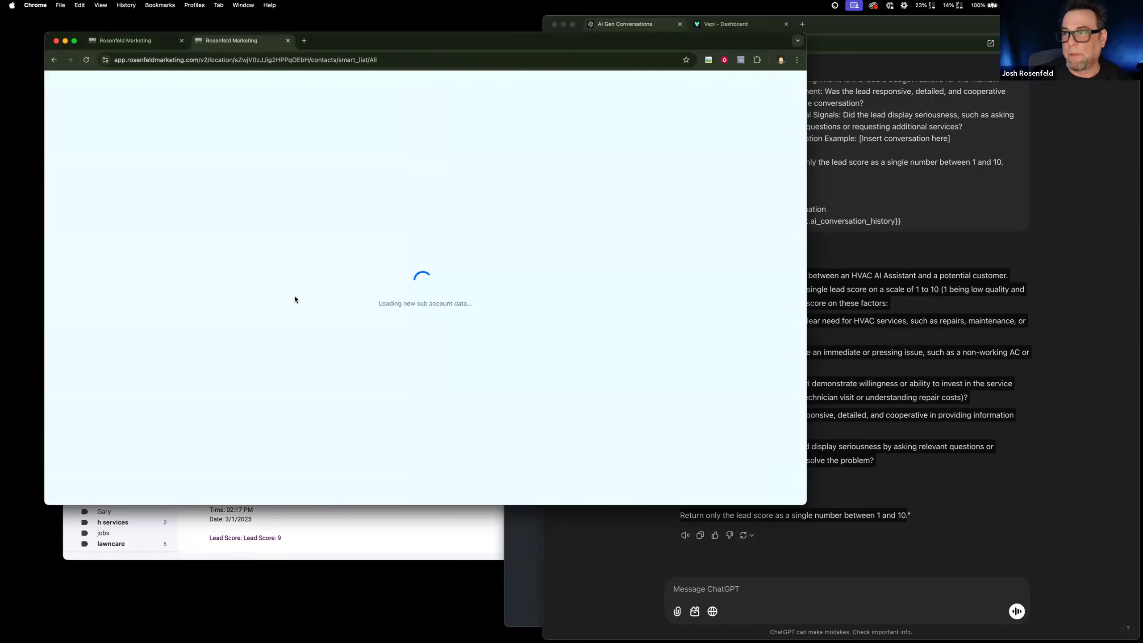
click(326, 222)
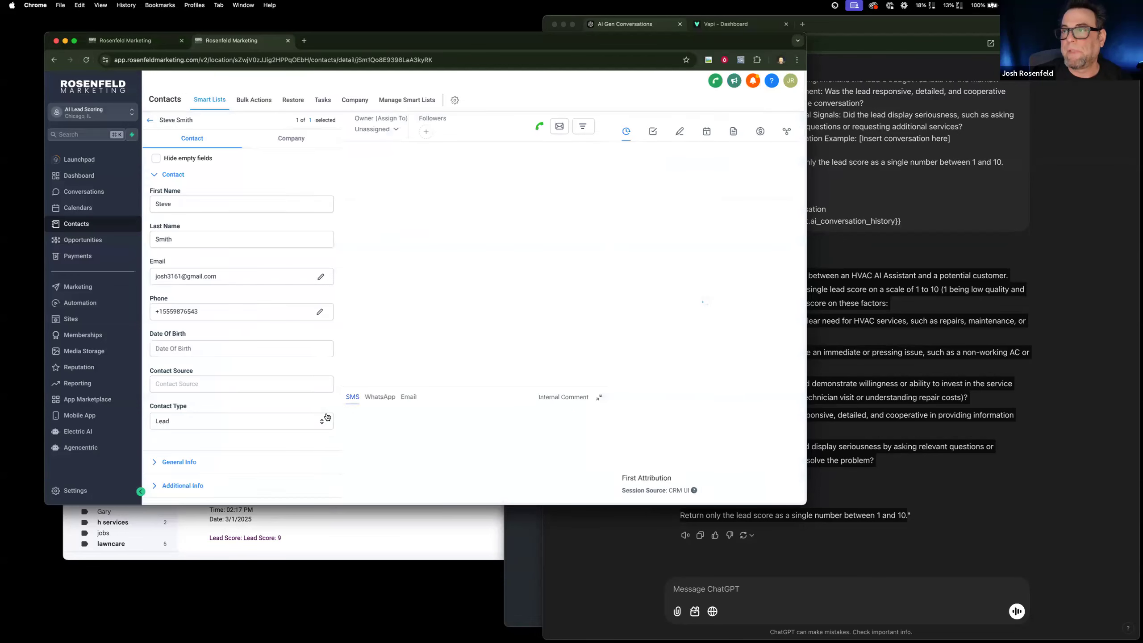
scroll(261, 325, down, 5)
scroll(263, 324, up, 5)
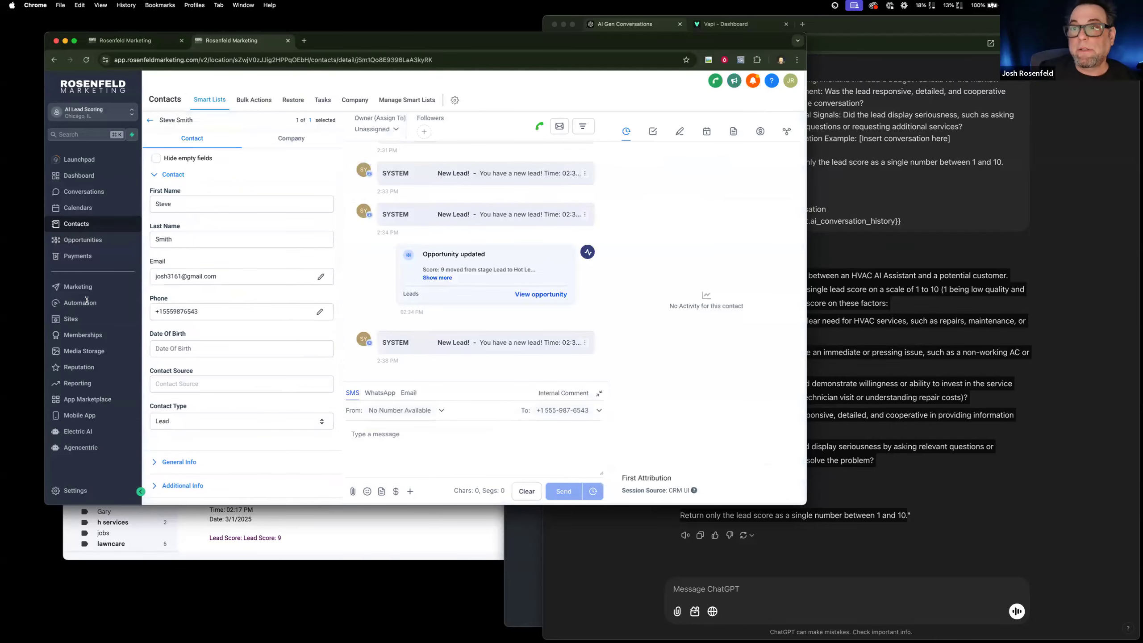
drag(239, 314, 87, 303)
Look over the workflow's actions from the score router back up to Create New Lead and the GPT actions.
click(136, 41)
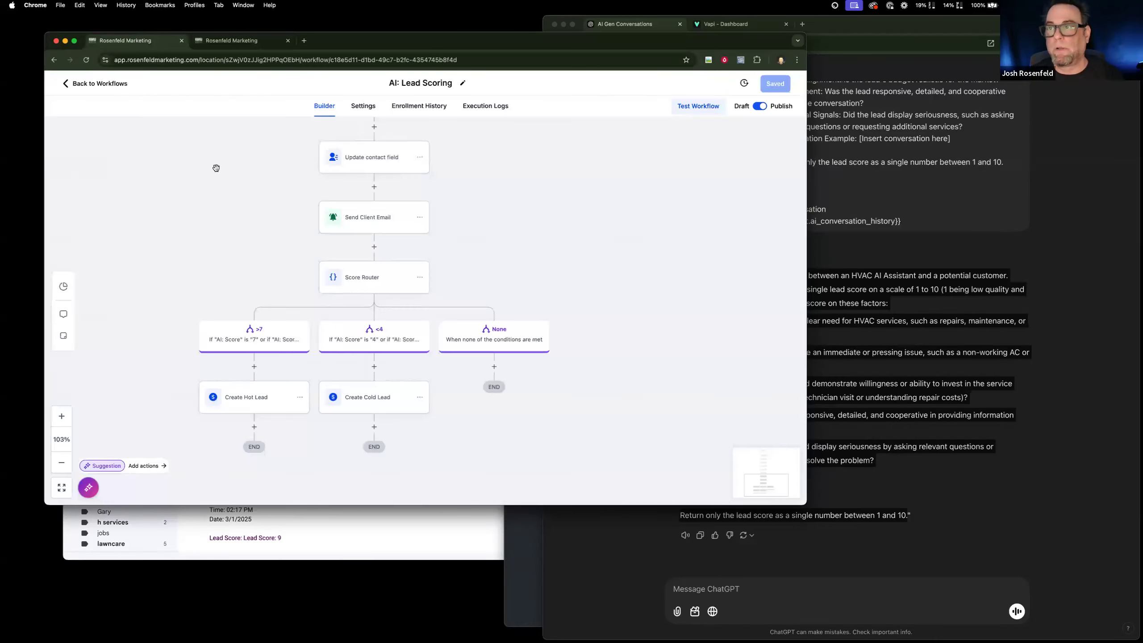
scroll(346, 231, up, 2)
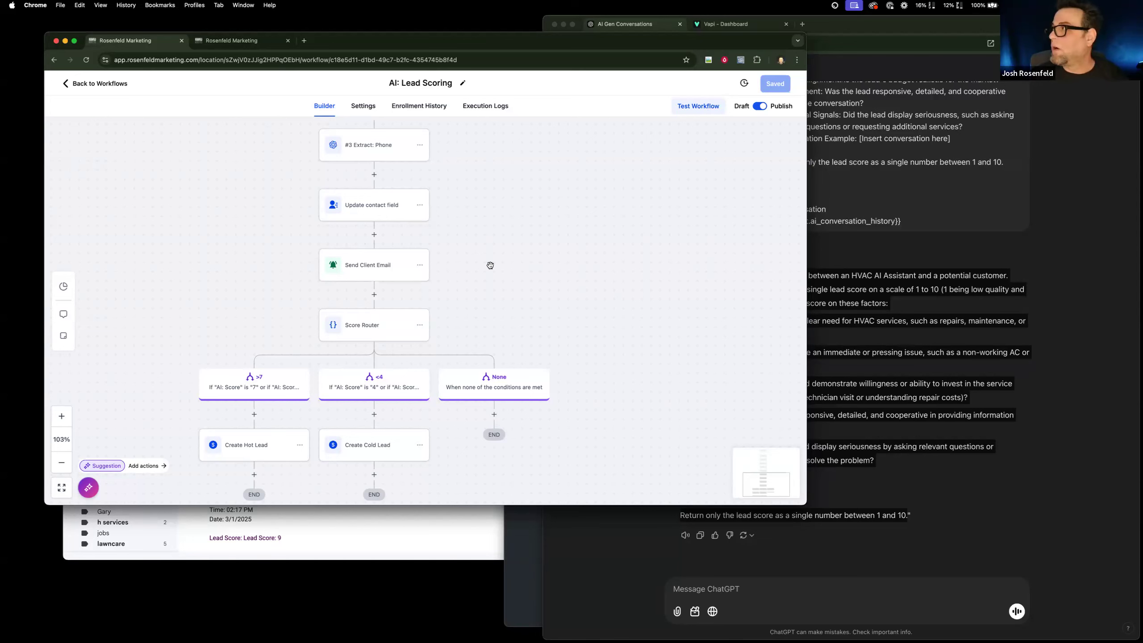
scroll(487, 270, up, 1)
scroll(488, 270, up, 10)
scroll(488, 269, up, 6)
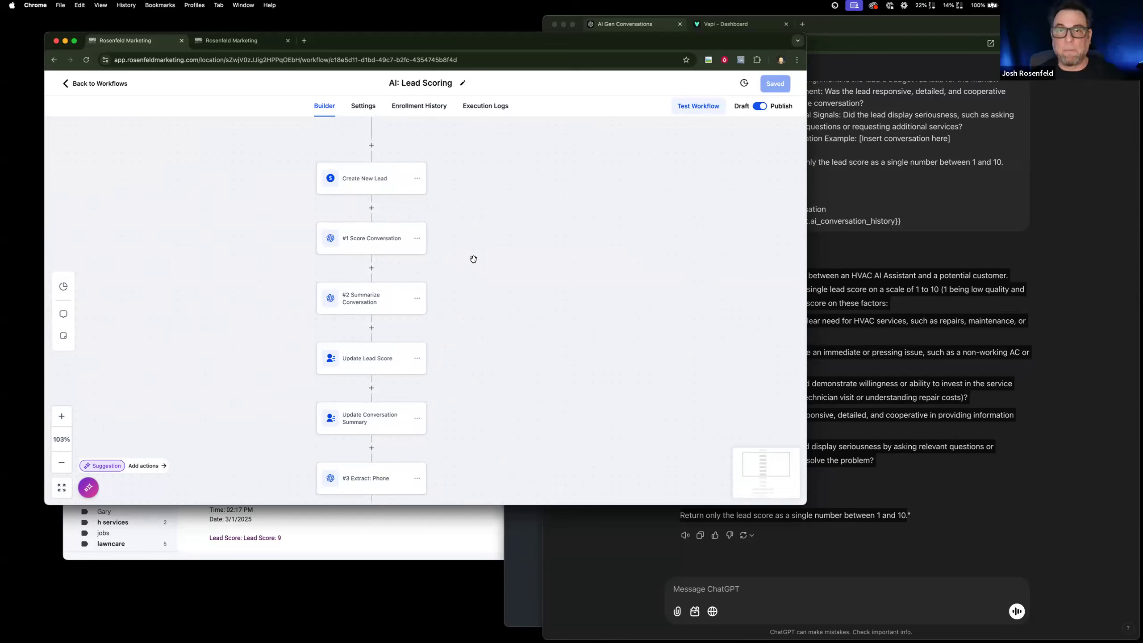
scroll(469, 314, down, 1)
scroll(469, 314, down, 4)
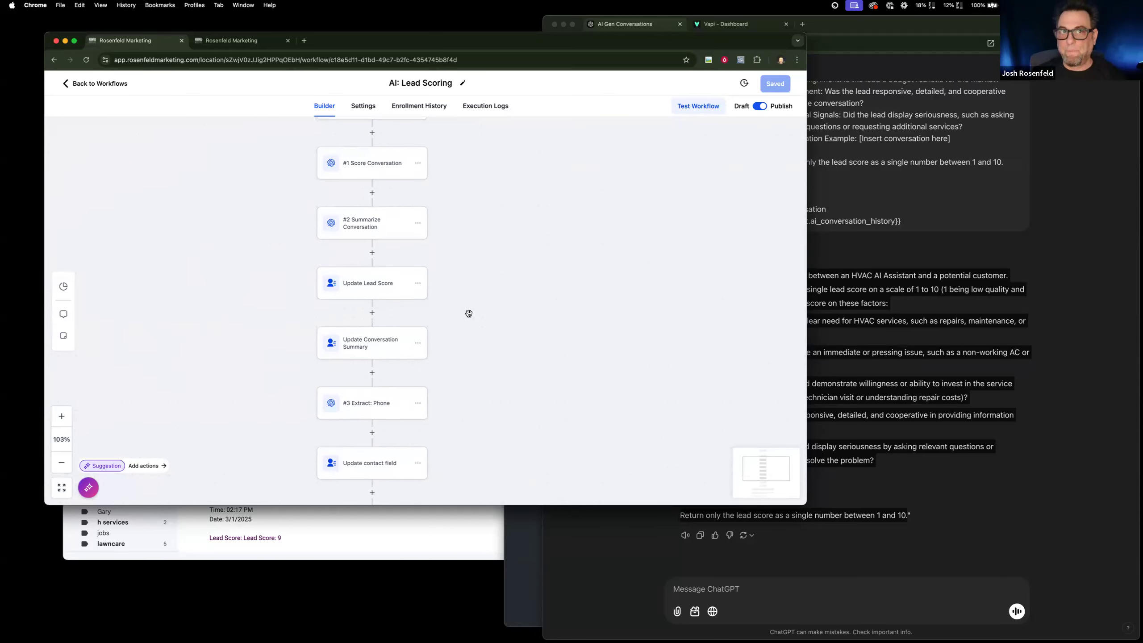
scroll(469, 314, up, 2)
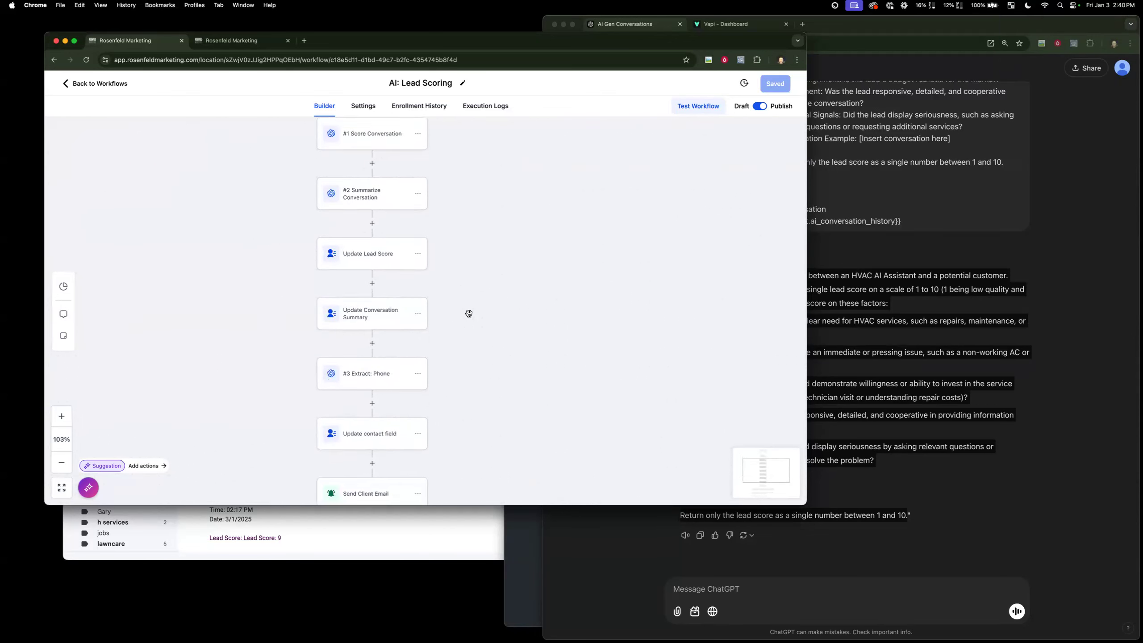
Return to the tested contact's record and inspect the number in its Phone field.
click(261, 41)
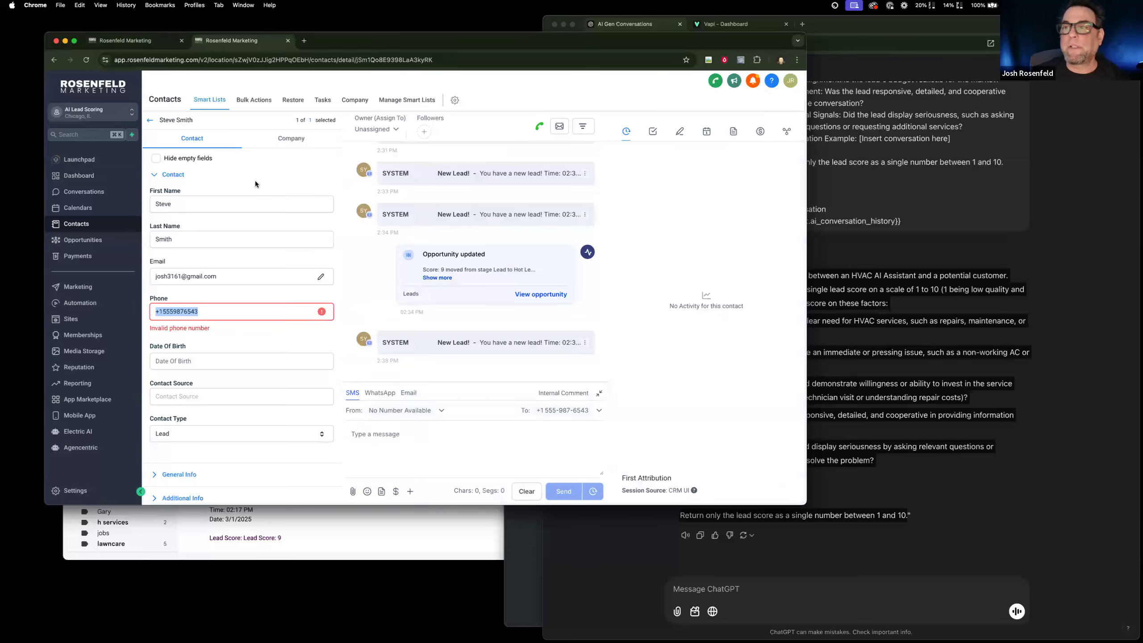
click(220, 315)
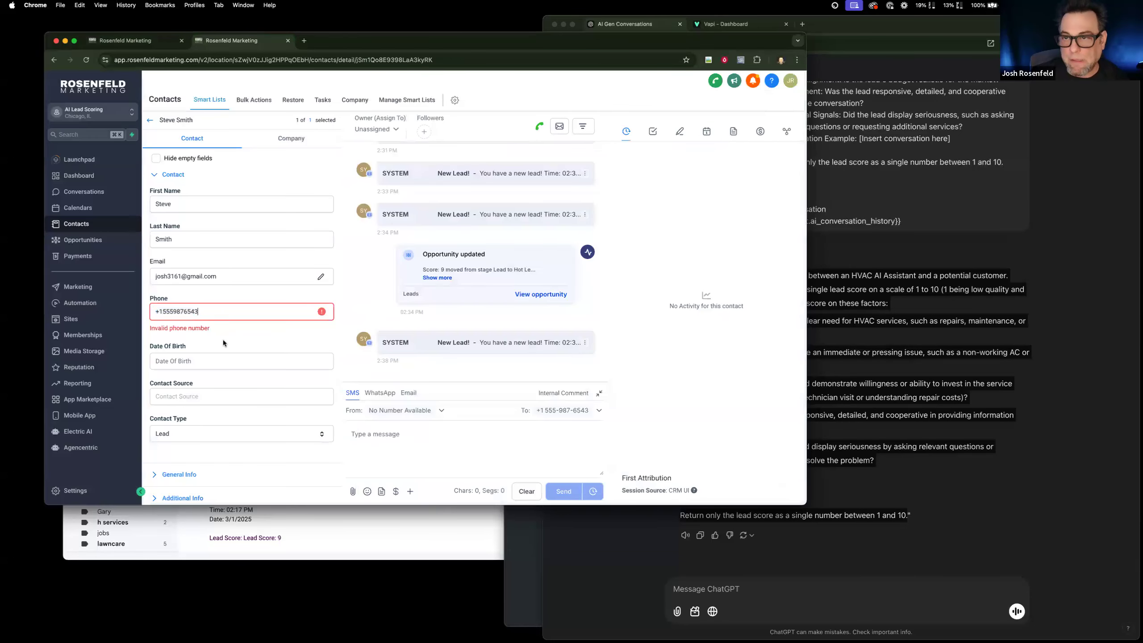
Examine the 555 digits in the contact's Phone field and glance back through the ChatGPT lead scoring prompts.
drag(171, 312, 162, 311)
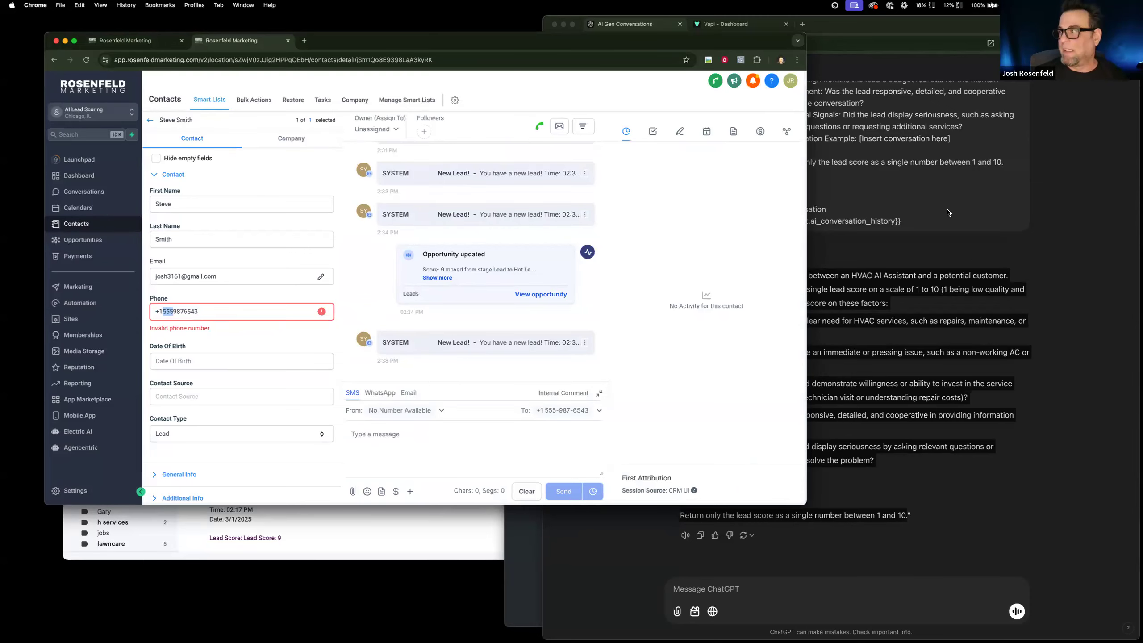
click(921, 193)
scroll(787, 305, up, 10)
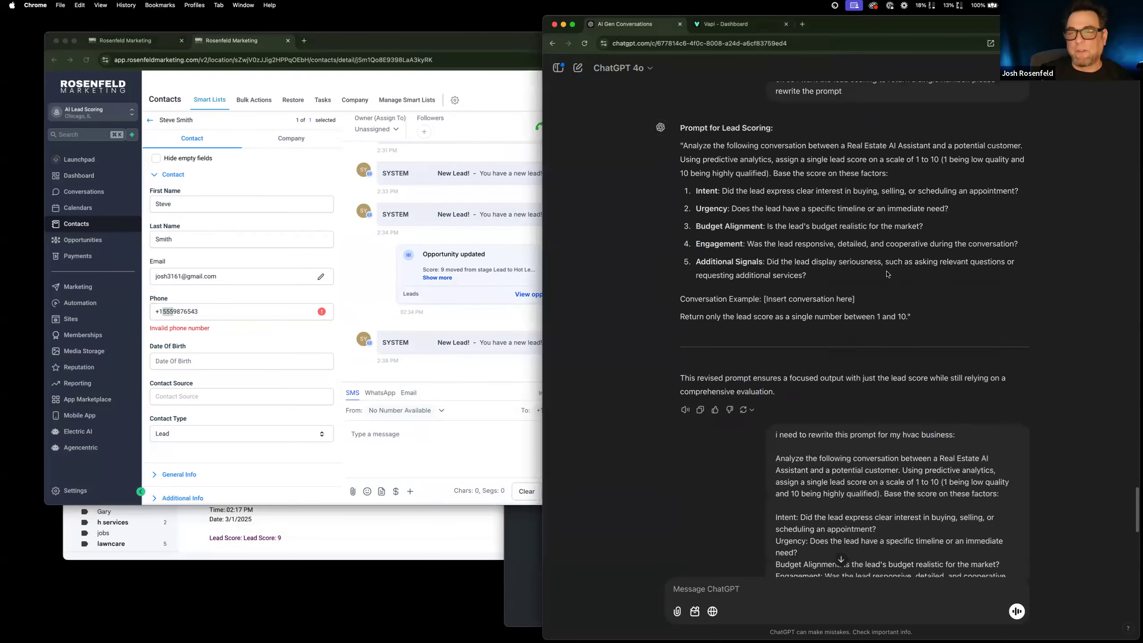
click(258, 343)
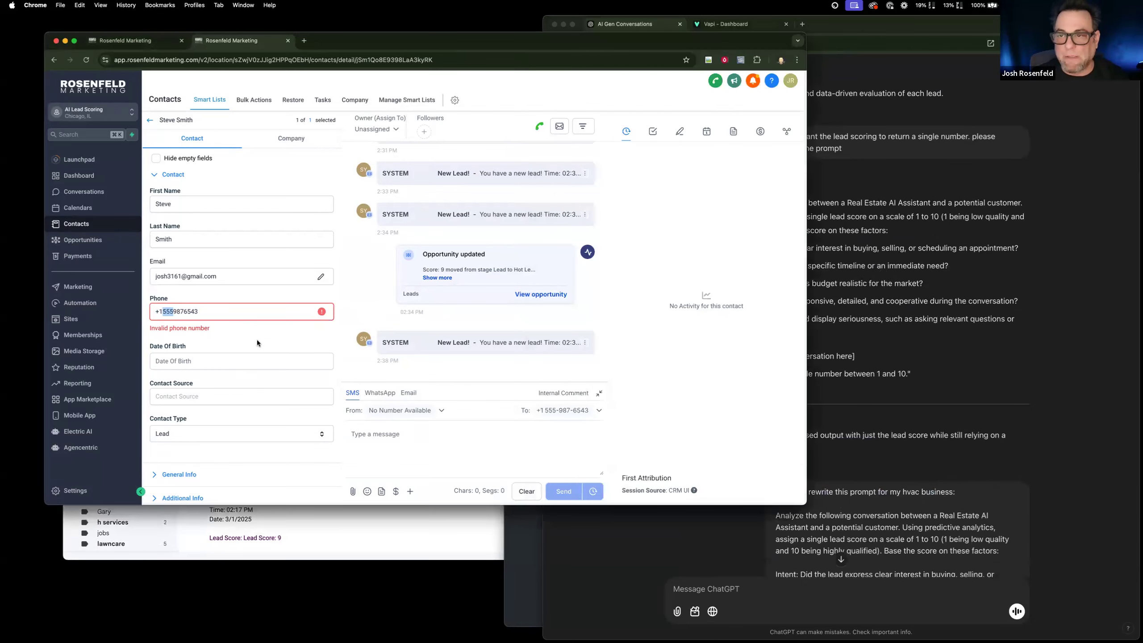
Enlarge the AI: Summary and AI: Conversation History boxes and locate the phone number and address in the conversation.
scroll(162, 336, down, 10)
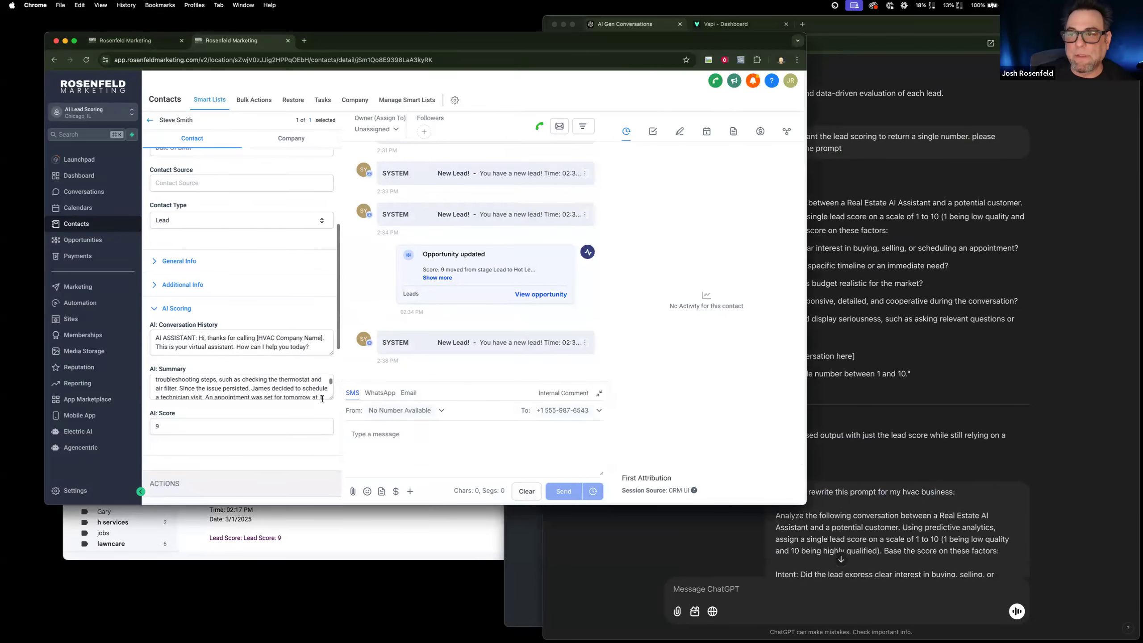
drag(332, 396, 332, 494)
drag(331, 353, 330, 488)
scroll(283, 417, down, 10)
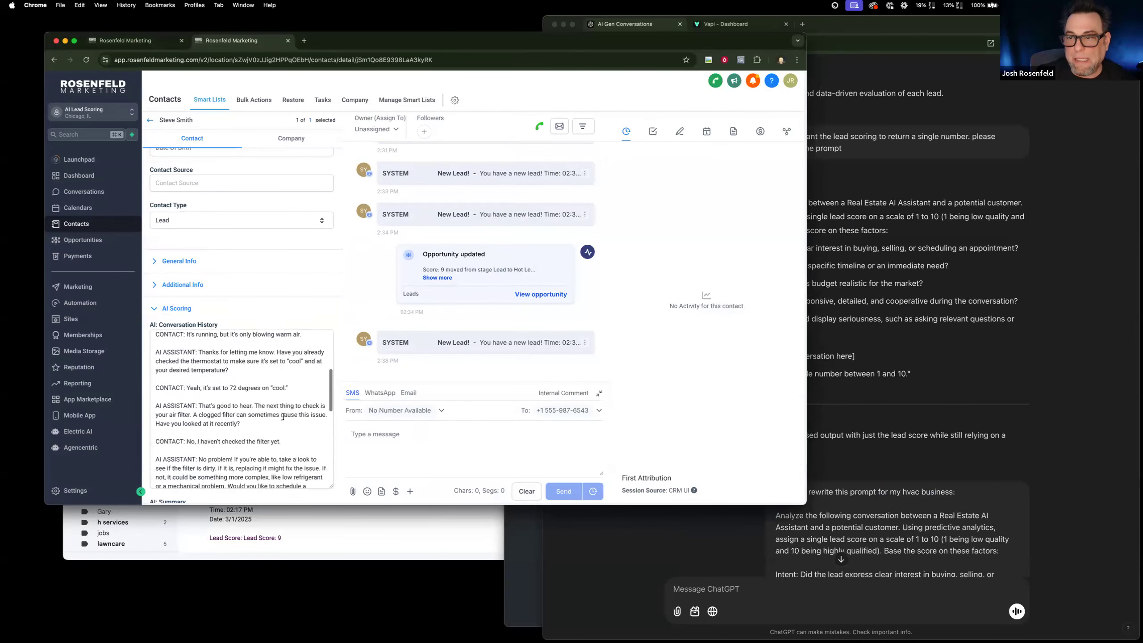
scroll(284, 416, down, 8)
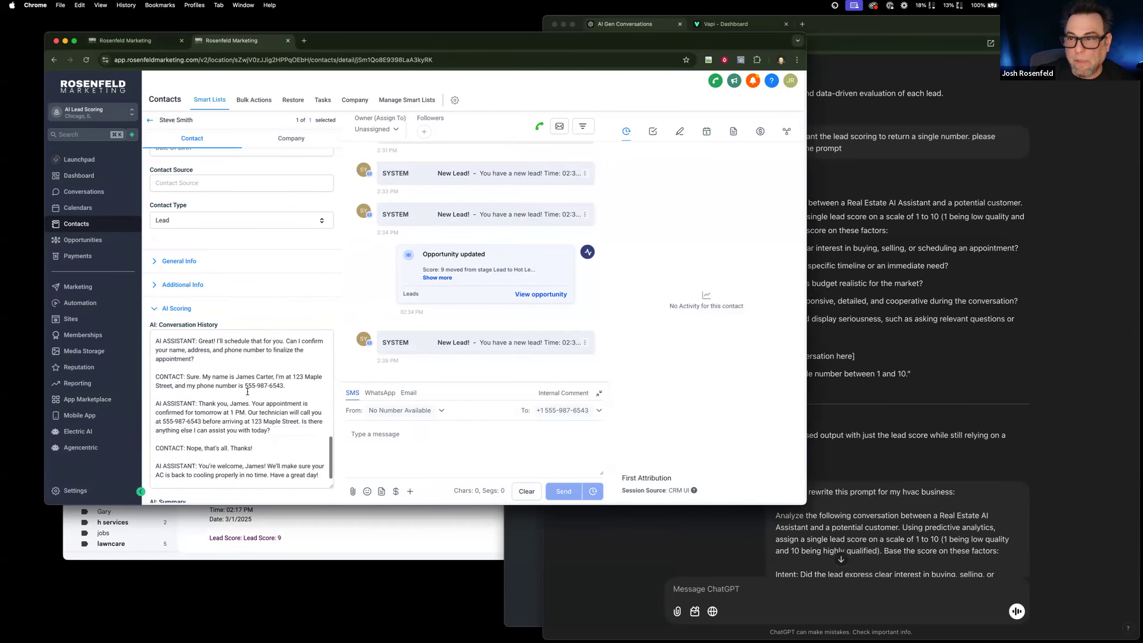
drag(244, 385, 284, 385)
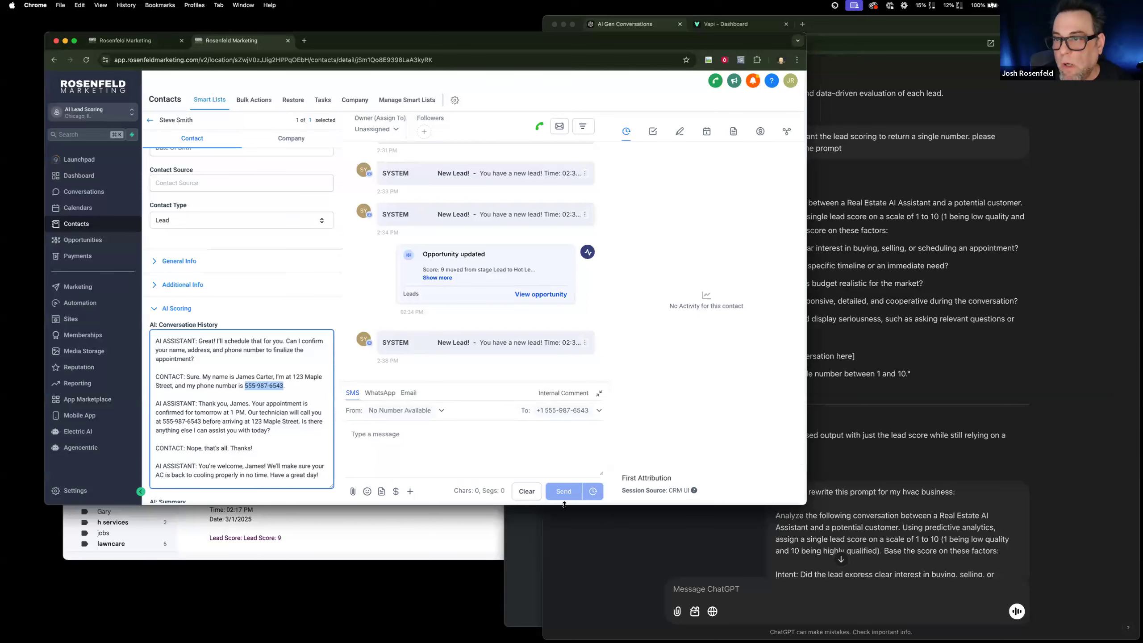
drag(293, 375, 173, 386)
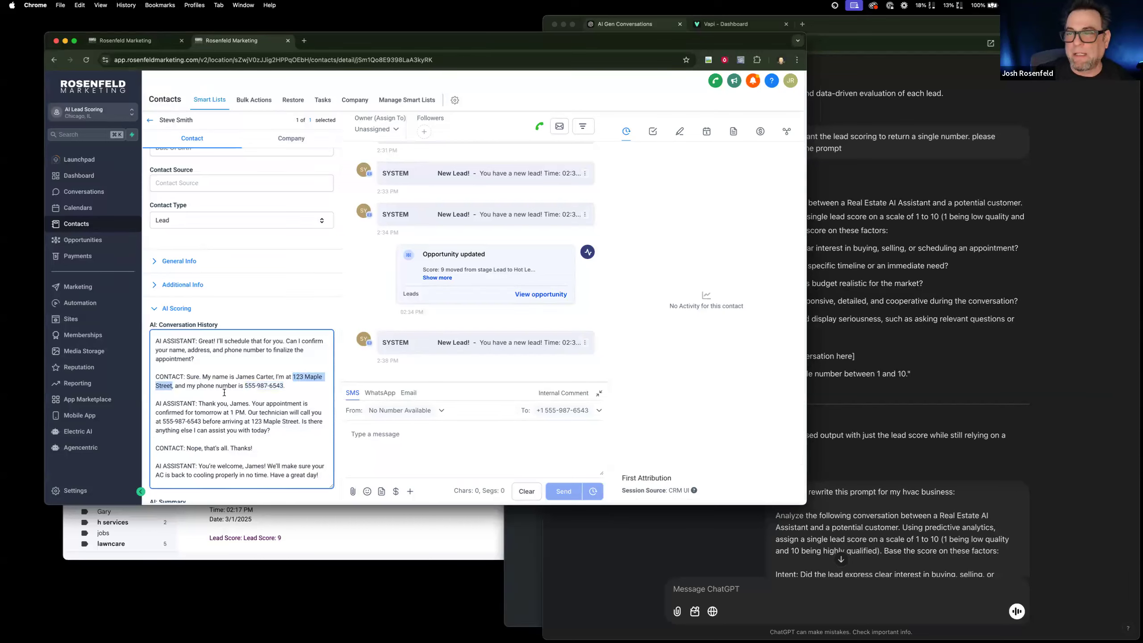
click(264, 380)
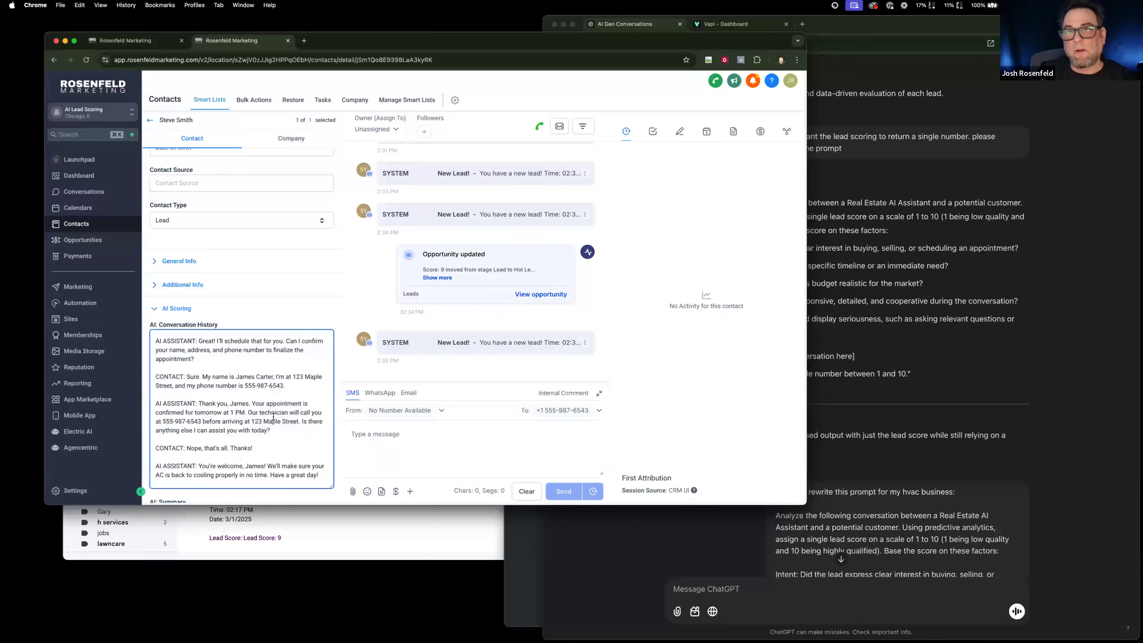
In the AI: Lead Scoring workflow, start an If/Else action named Phone Exists between #3 Extract: Phone and Update contact field.
click(119, 41)
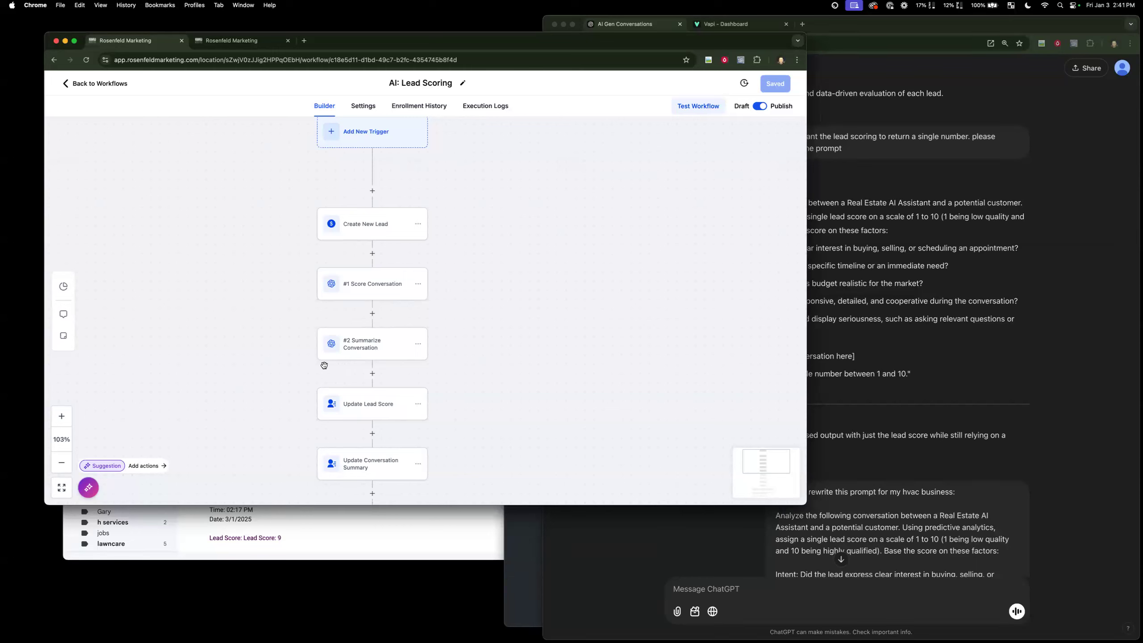
scroll(469, 393, down, 3)
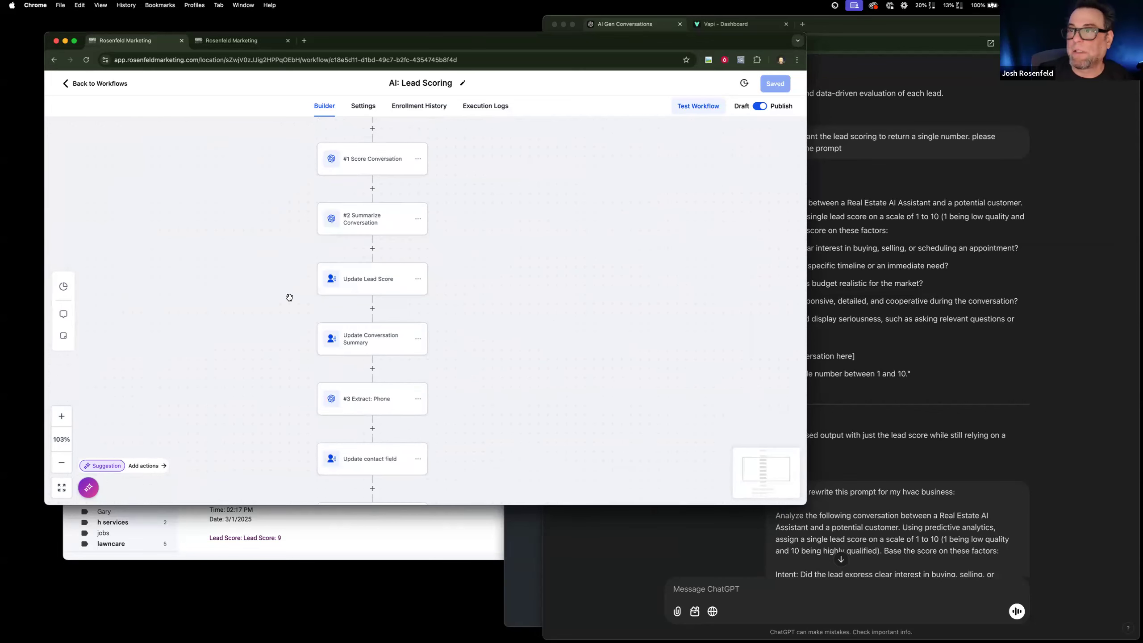
scroll(441, 408, down, 3)
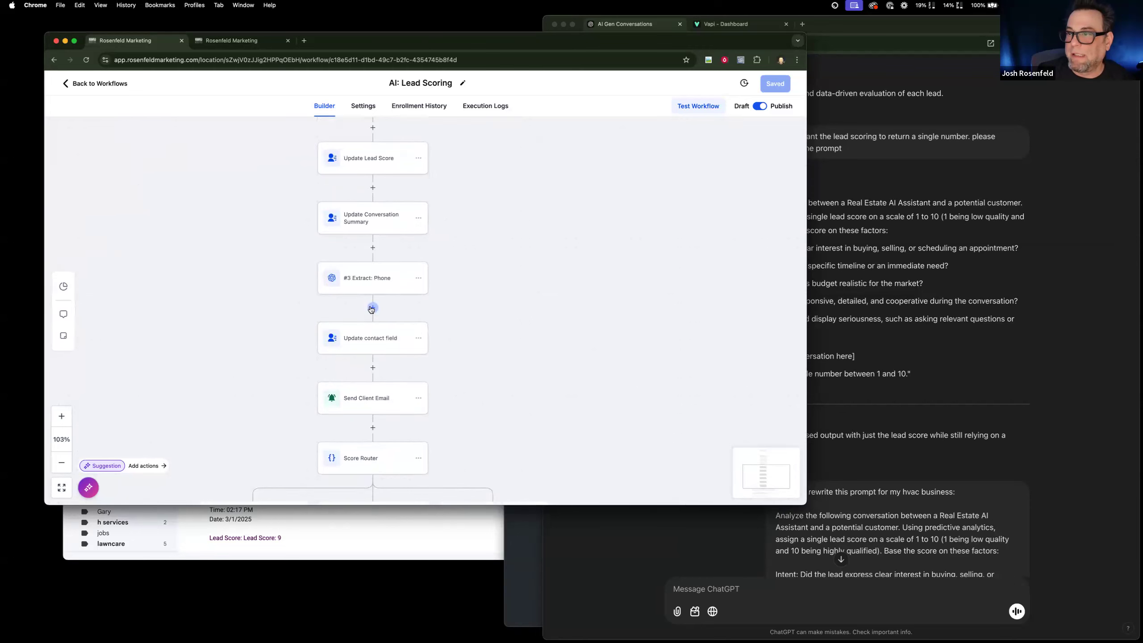
click(373, 307)
text(if)
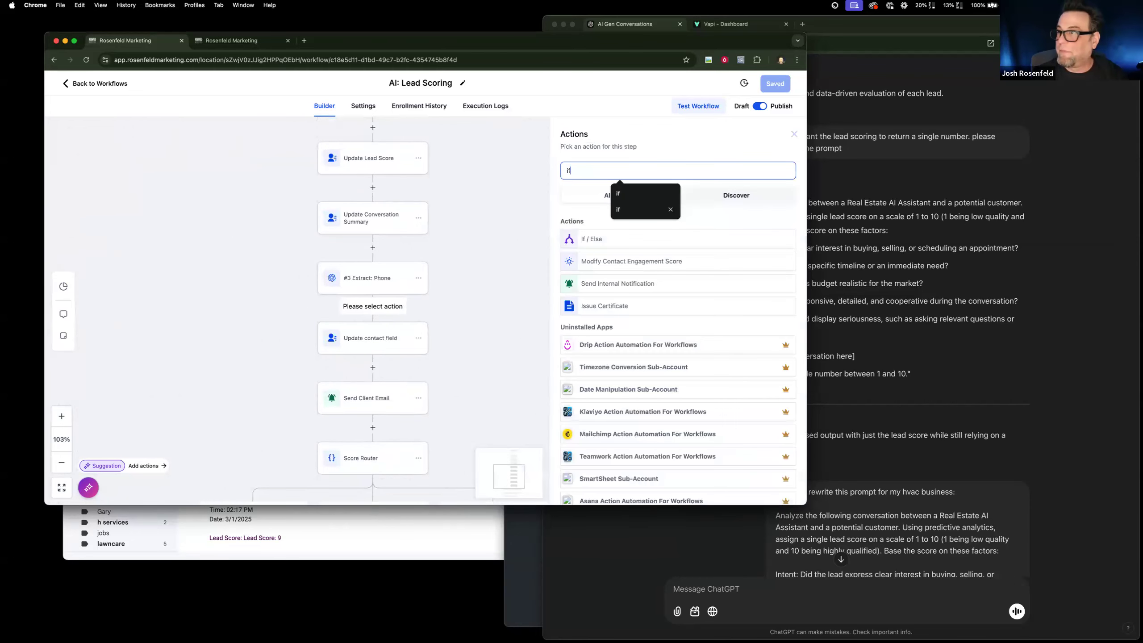
click(632, 242)
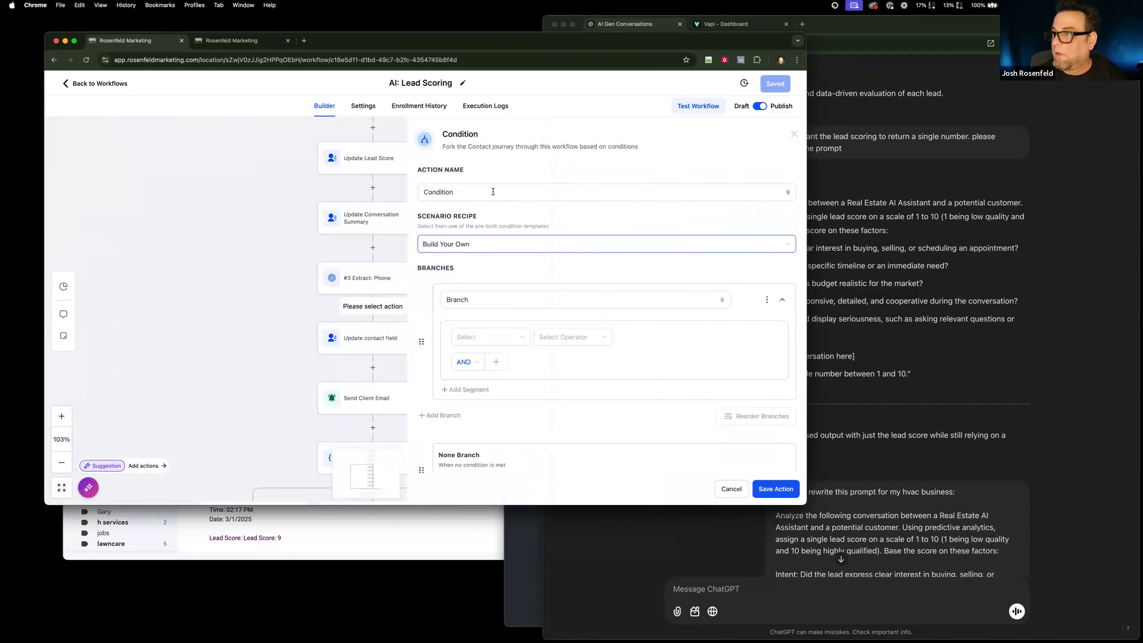
text(Pho)
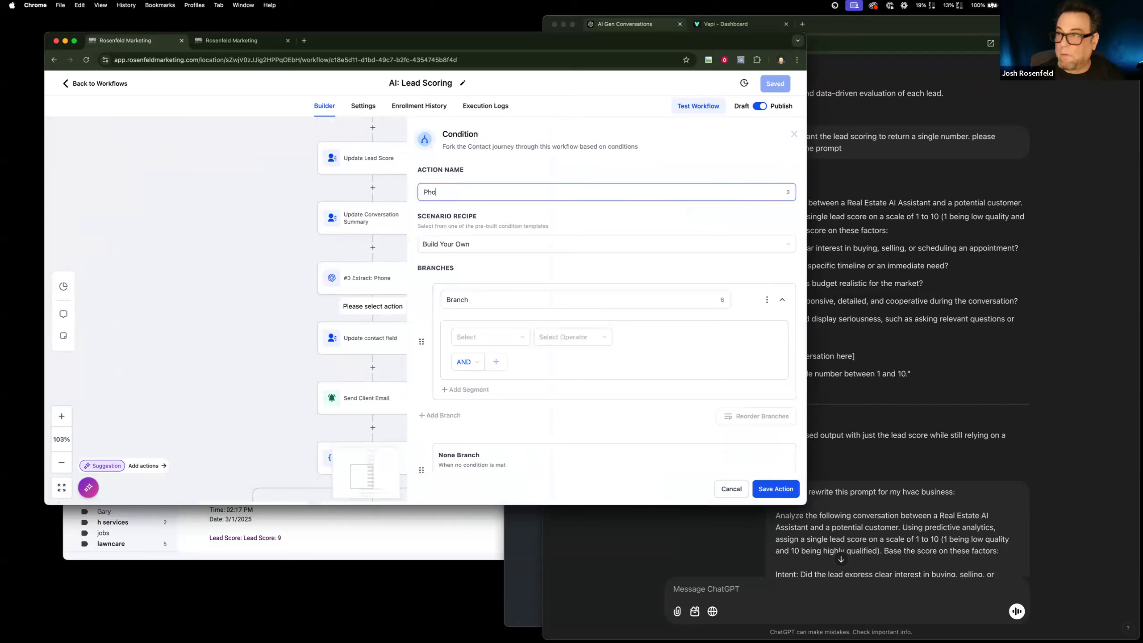
text(ne Exisr)
text(sts)
Set the branch condition to the contact's Phone is not empty, and discard the If/Else action without saving.
click(507, 338)
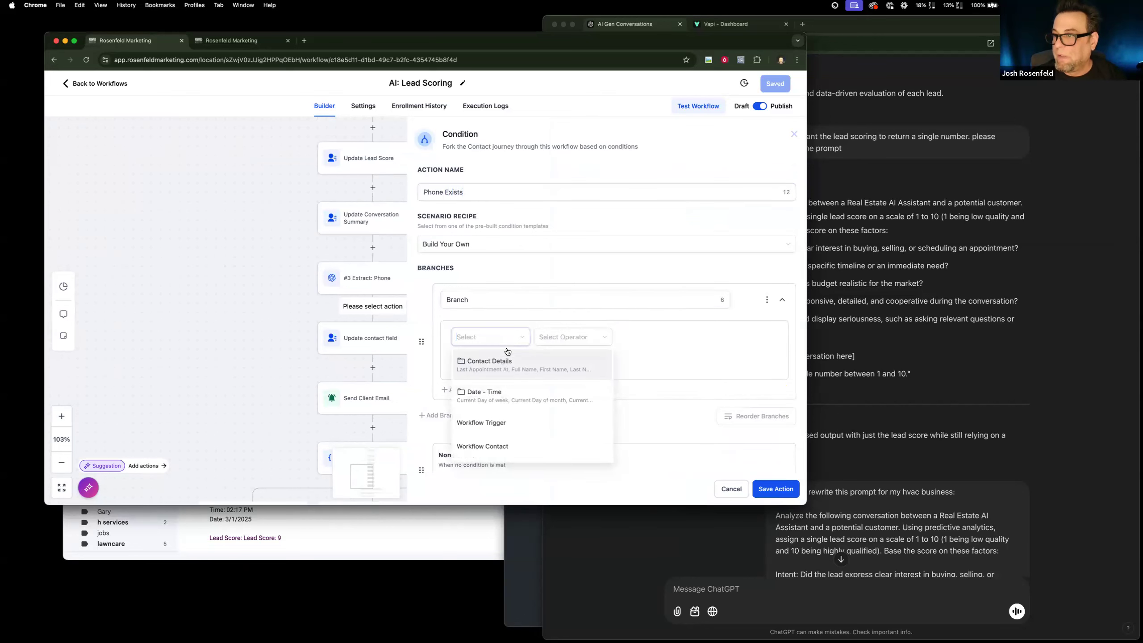
click(507, 366)
scroll(521, 401, down, 3)
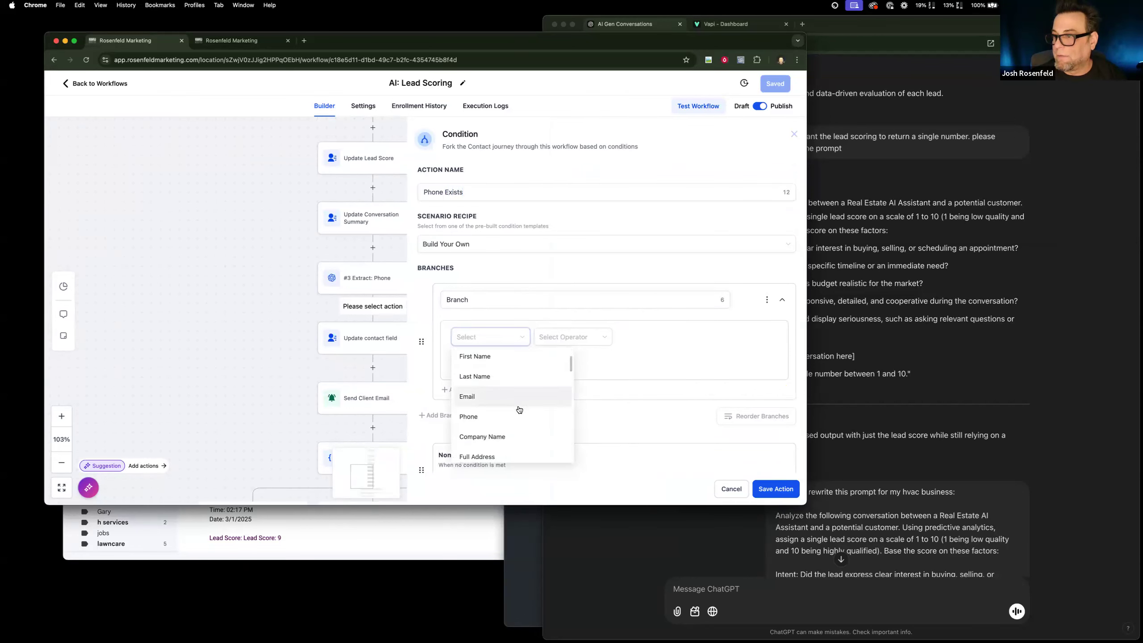
click(524, 415)
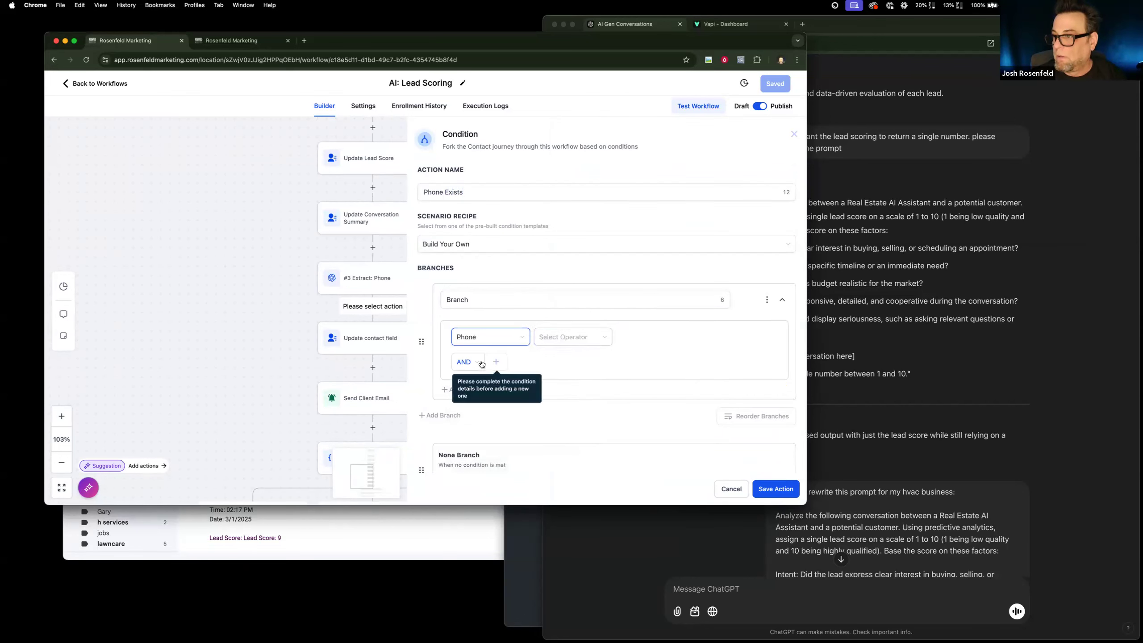
click(558, 341)
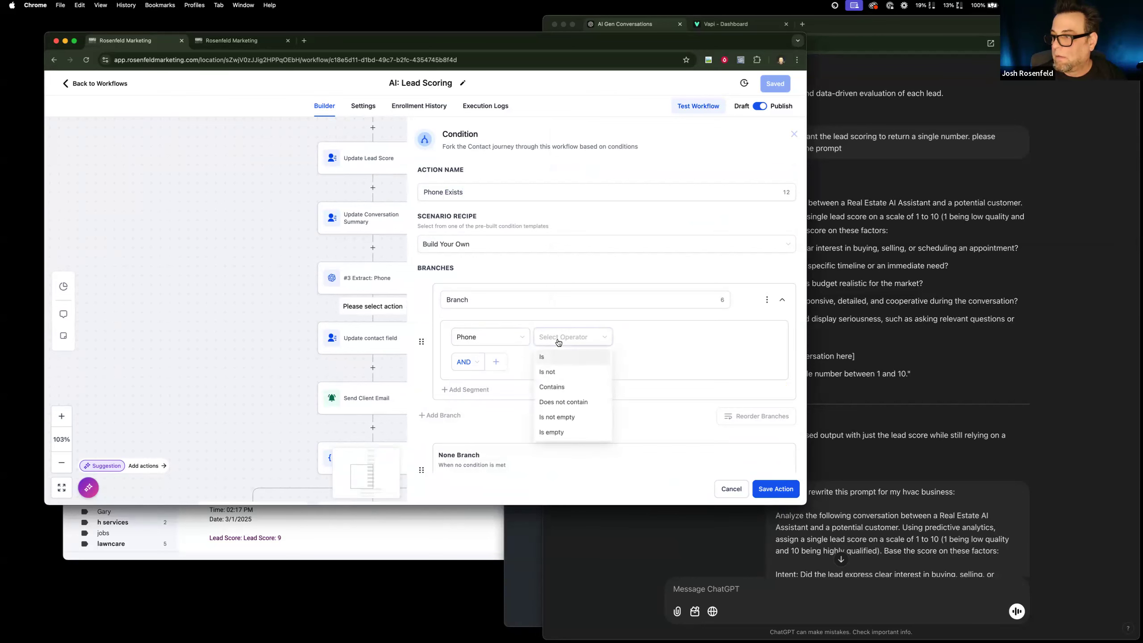
click(570, 418)
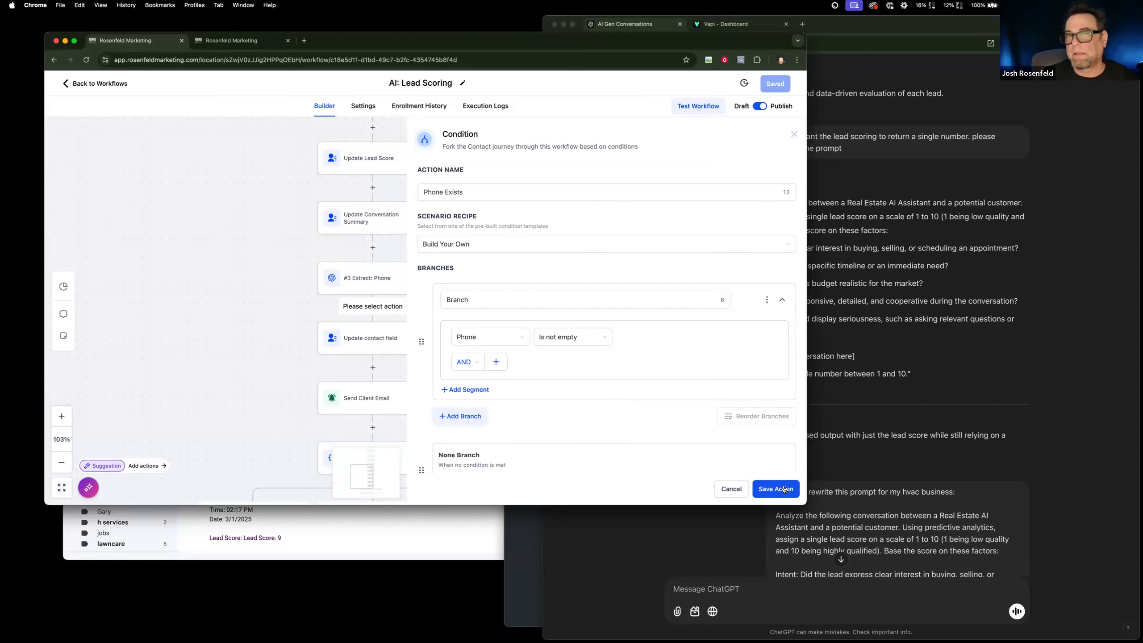
click(738, 488)
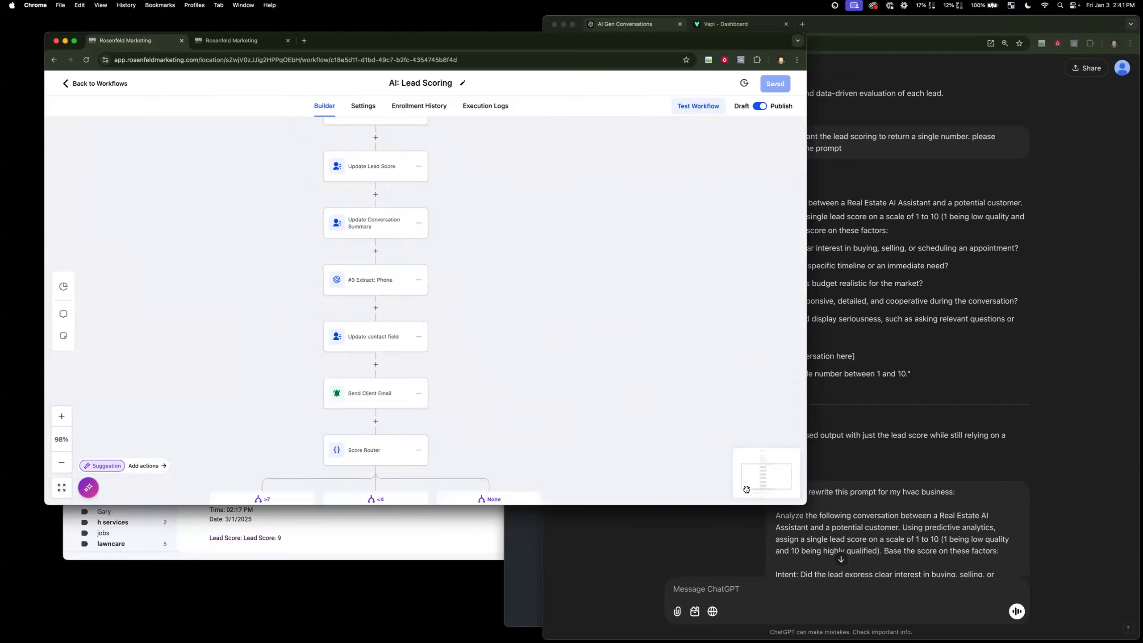
Look over the entire workflow from the score branches up to its start and open the list of available triggers.
scroll(651, 422, down, 5)
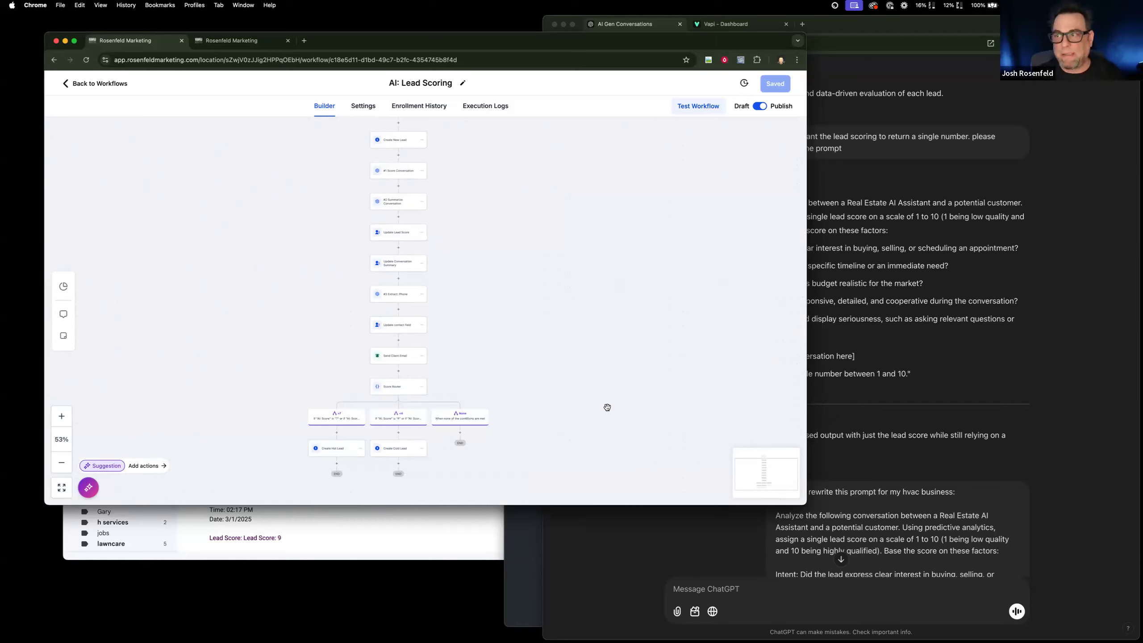
scroll(533, 380, up, 1)
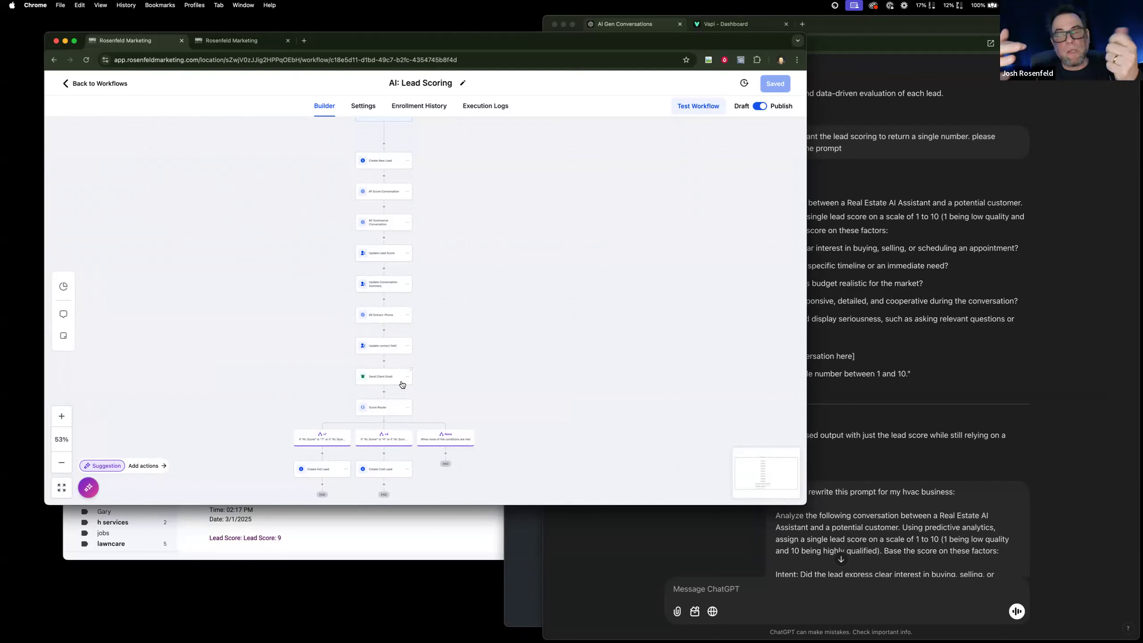
scroll(313, 288, up, 2)
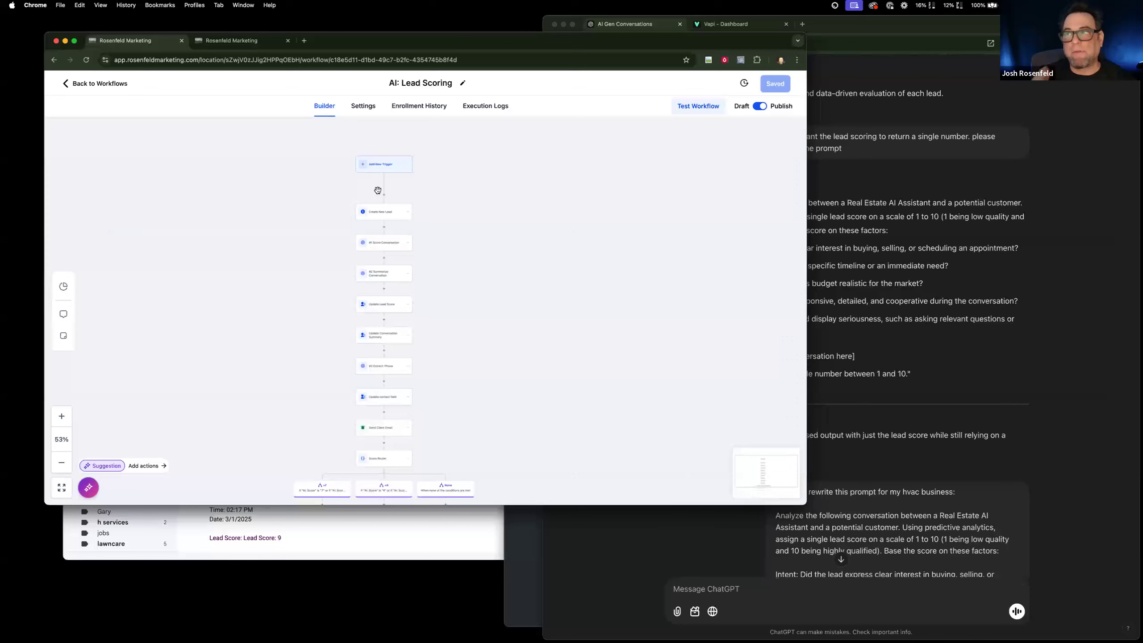
click(389, 165)
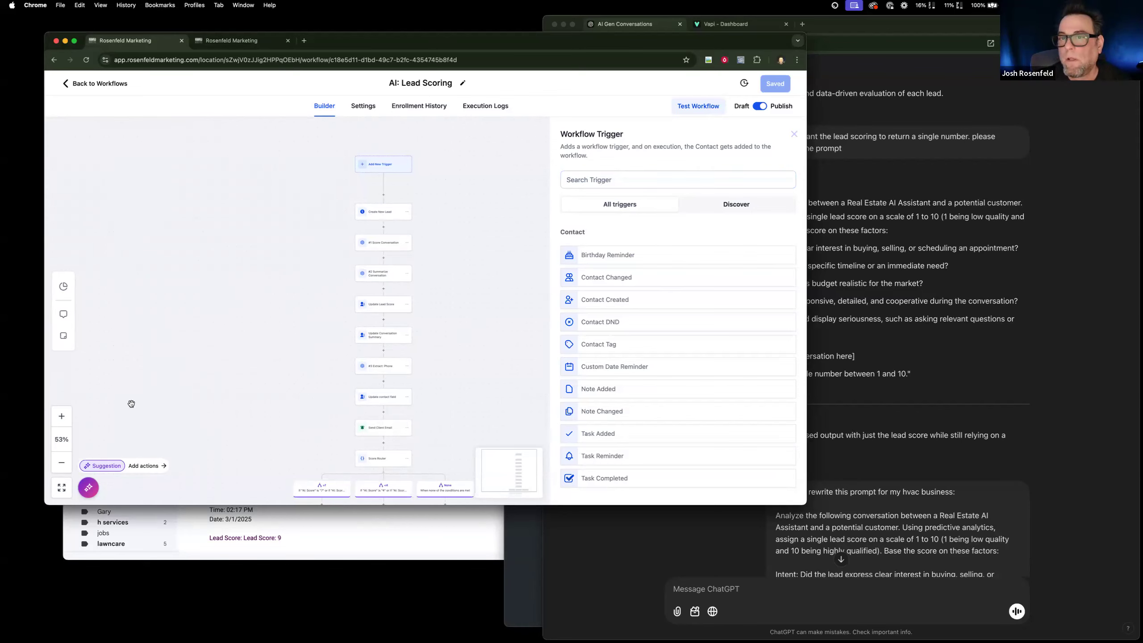
Open the #1 Score Conversation action and examine the {{contact.ai_conversation_history}} variable at the end of its prompt.
click(59, 416)
click(60, 416)
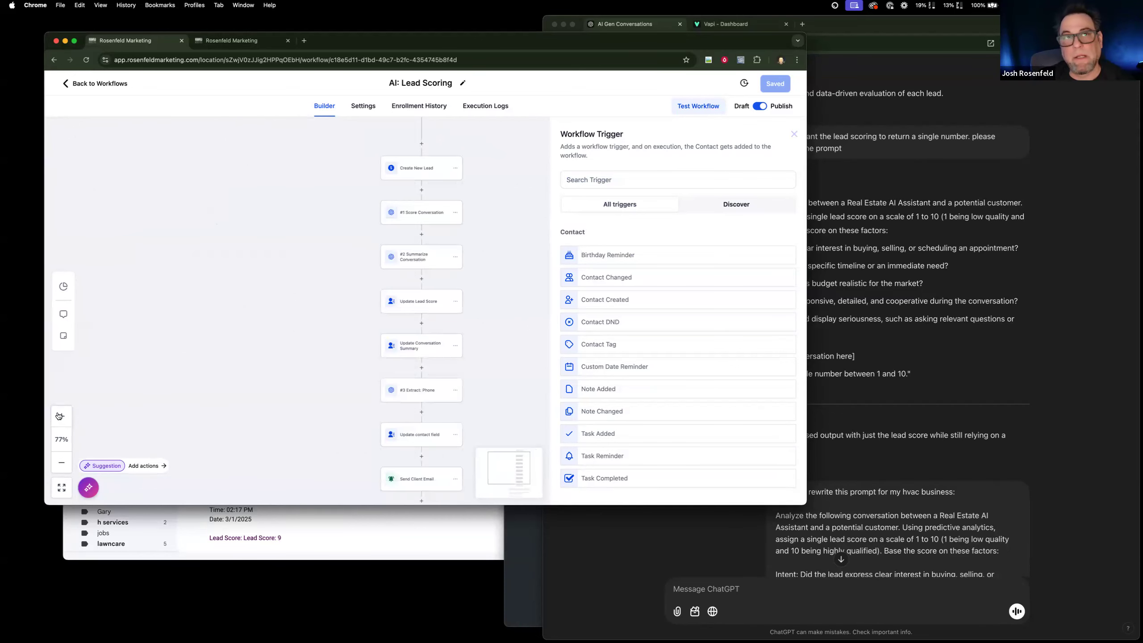
click(60, 416)
drag(361, 282, 275, 335)
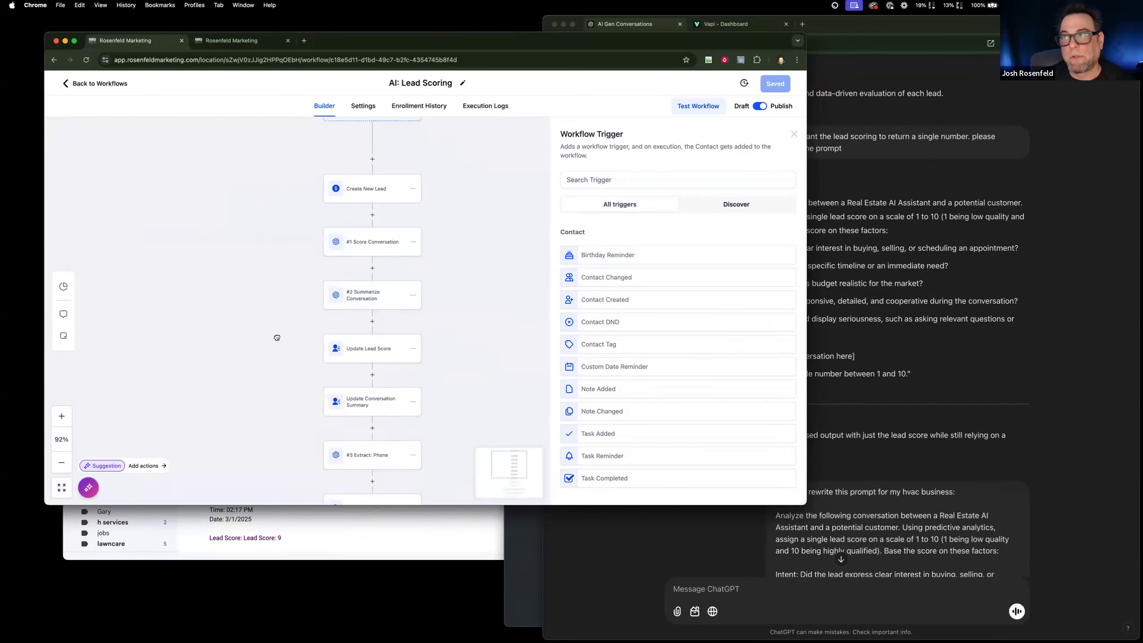
click(378, 255)
click(641, 382)
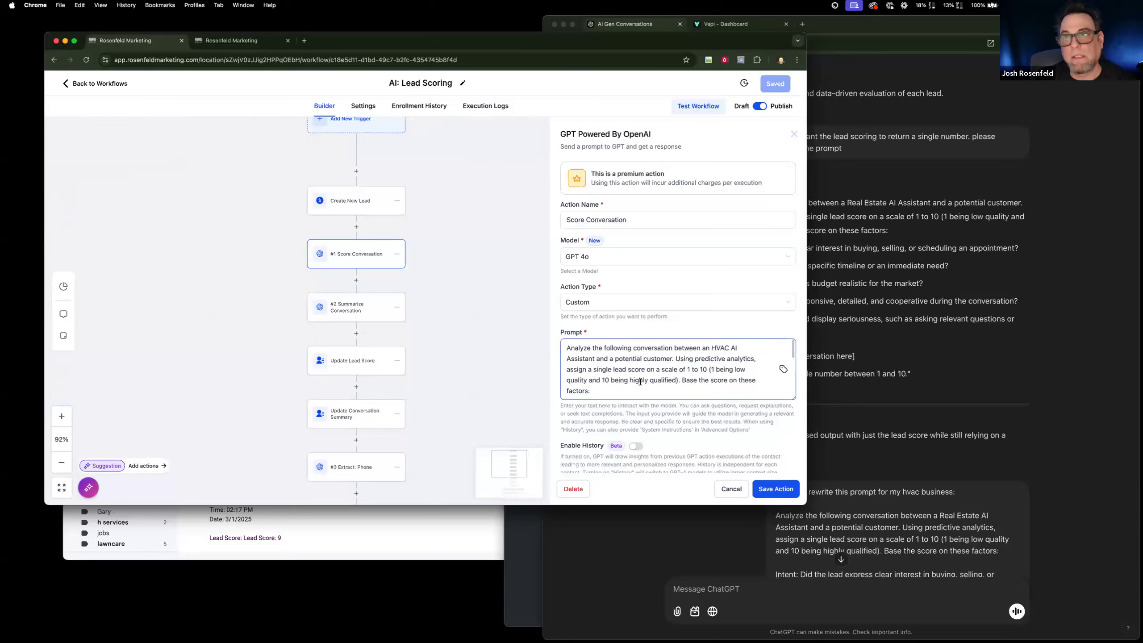
scroll(656, 383, down, 10)
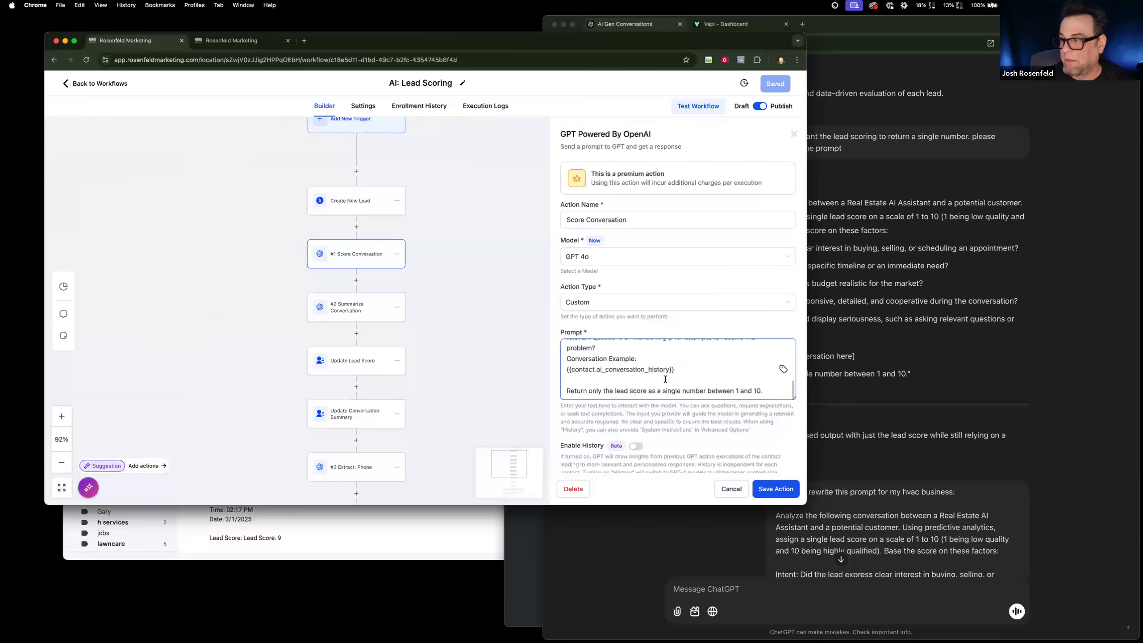
drag(675, 369, 566, 370)
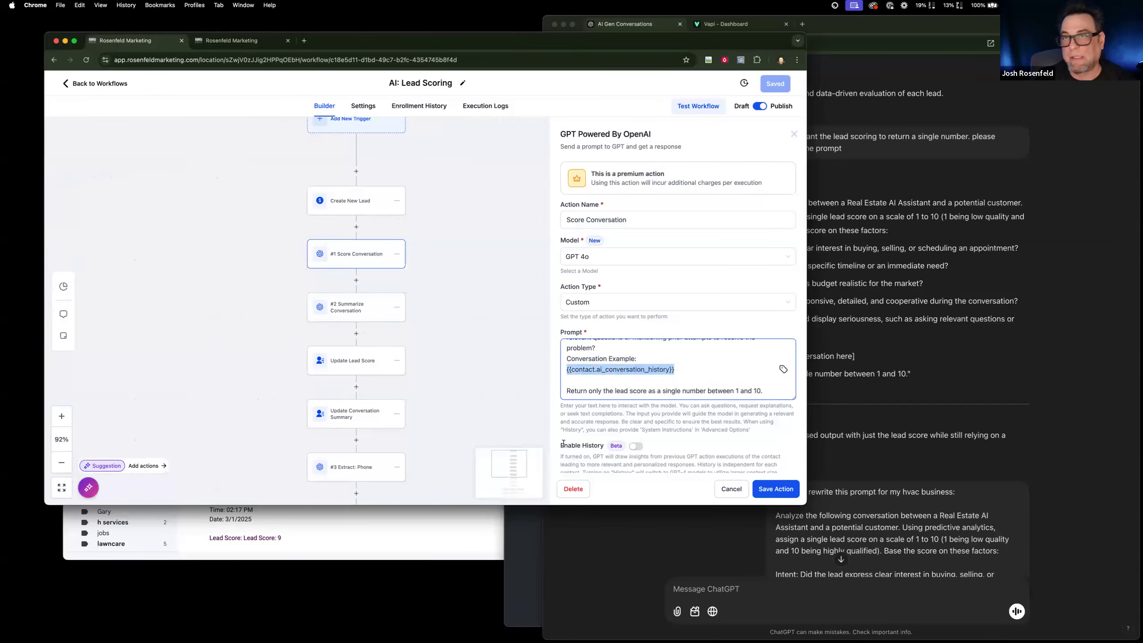
drag(501, 407, 502, 408)
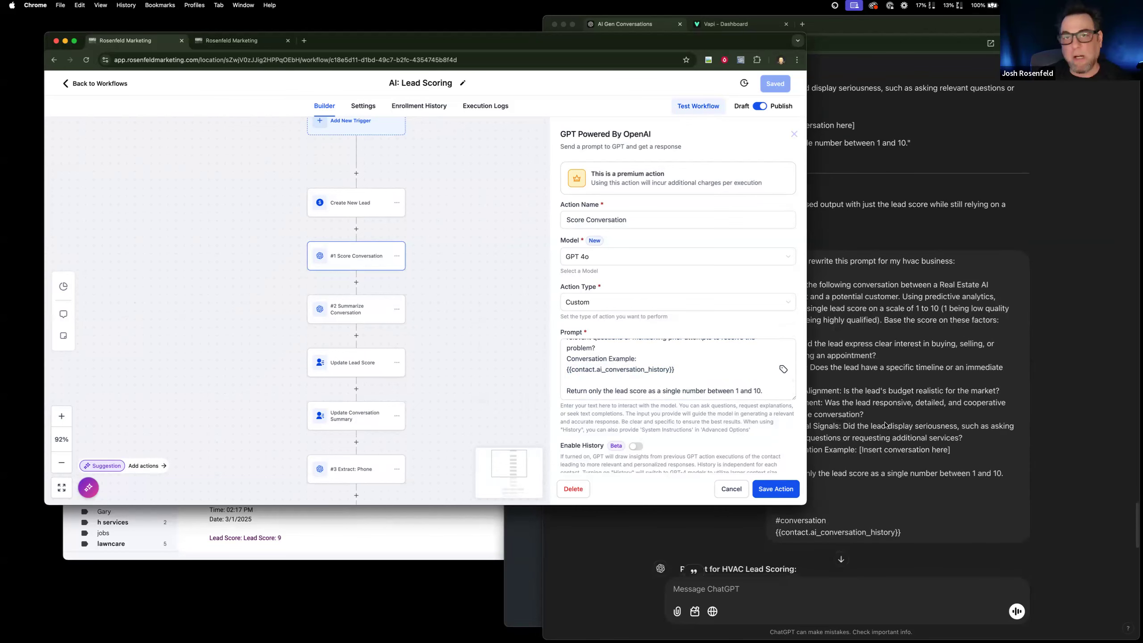
Glance at the ChatGPT prompt conversation, return to the contact's record and review its AI: Conversation History field from the beginning.
click(846, 50)
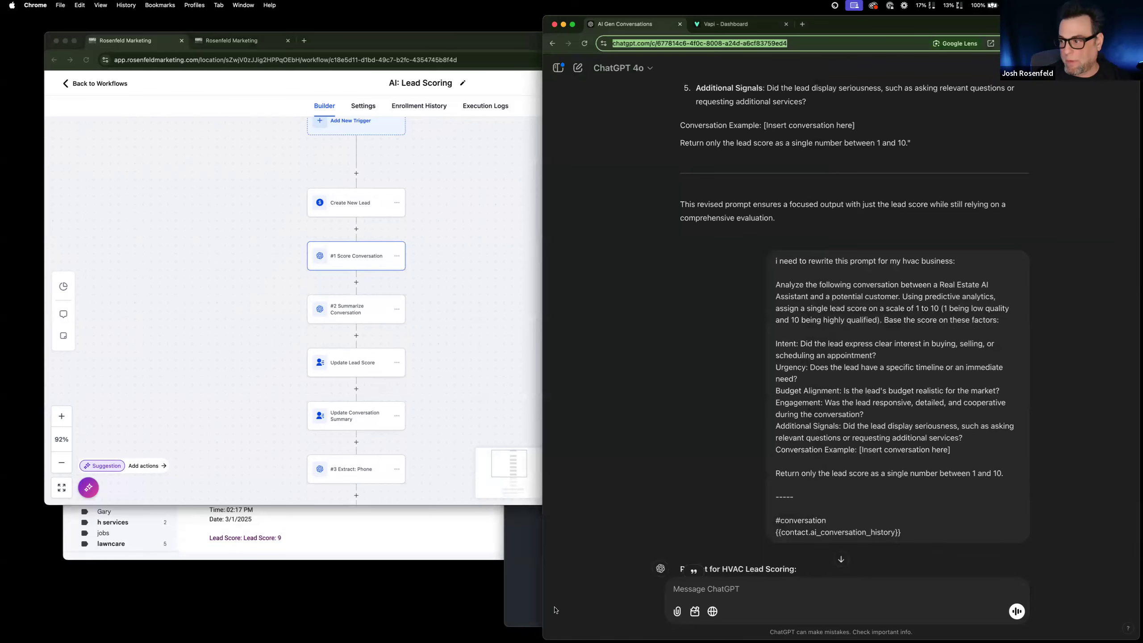
click(309, 347)
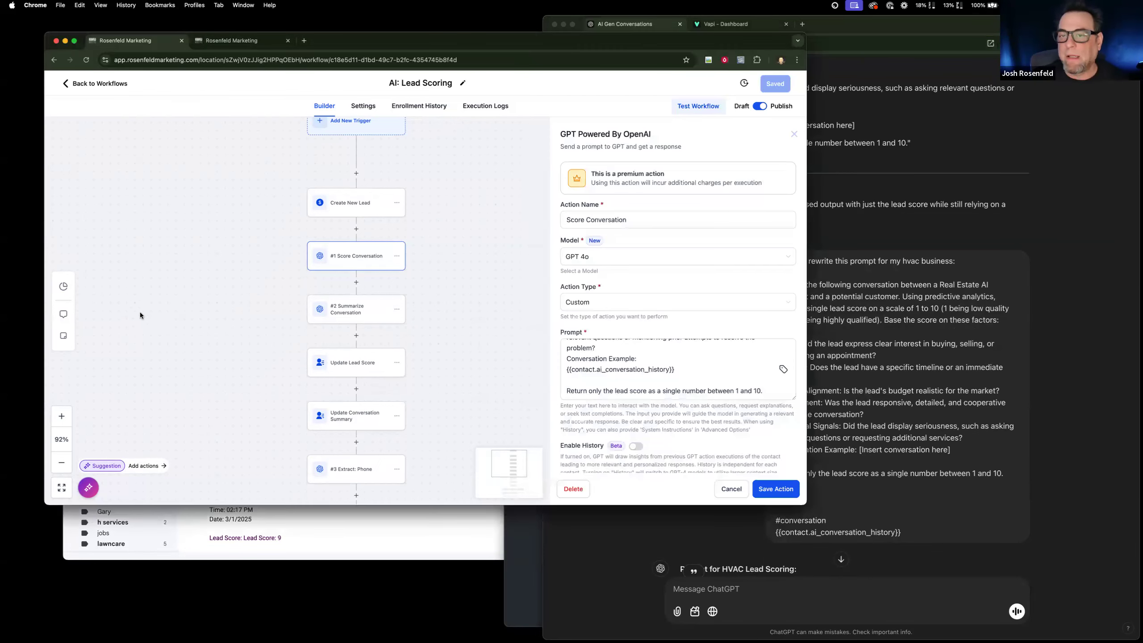
click(232, 40)
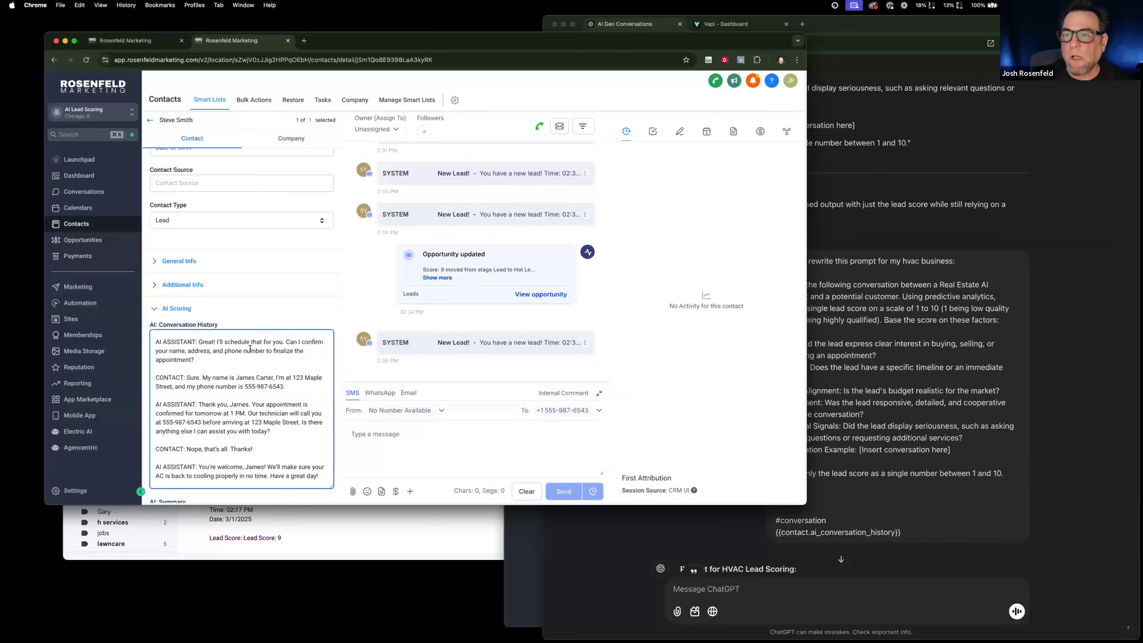
scroll(173, 215, up, 6)
scroll(161, 214, down, 6)
scroll(229, 246, down, 2)
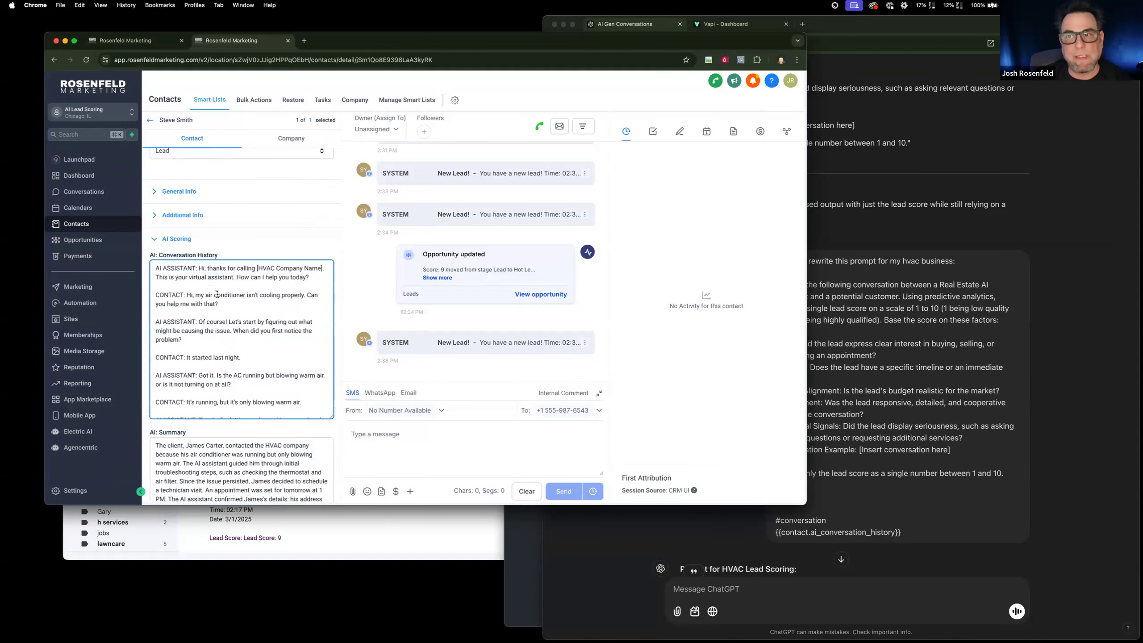
Read the rest of the contact's AI: Conversation History, AI: Summary and AI: Score fields, and check the Leads opportunities board.
scroll(217, 293, down, 2)
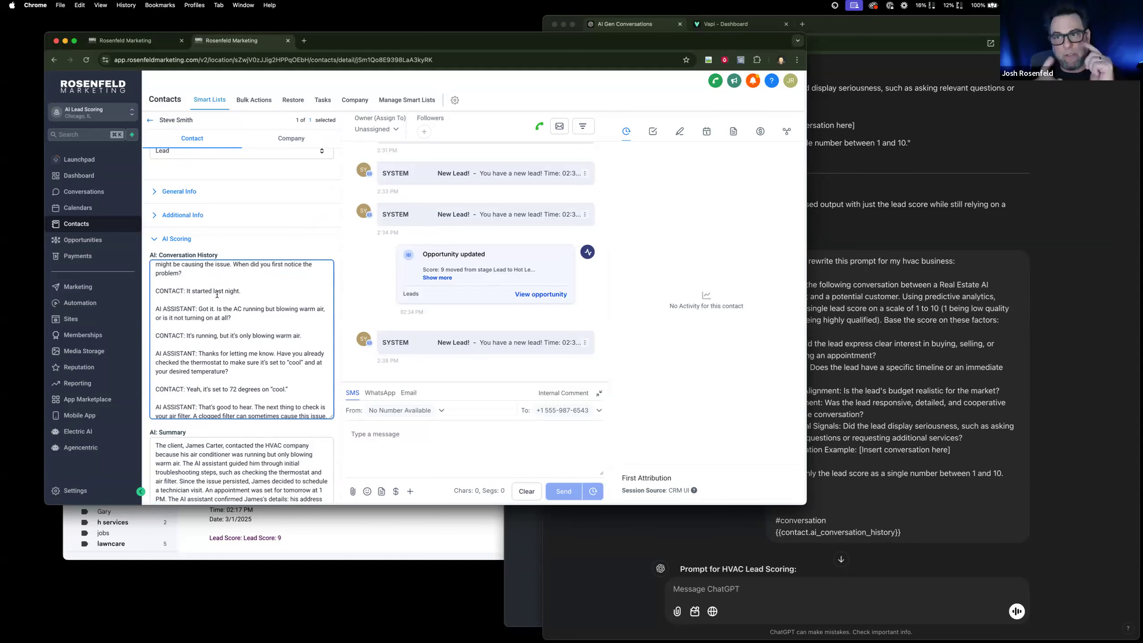
scroll(356, 319, down, 1)
scroll(188, 465, down, 4)
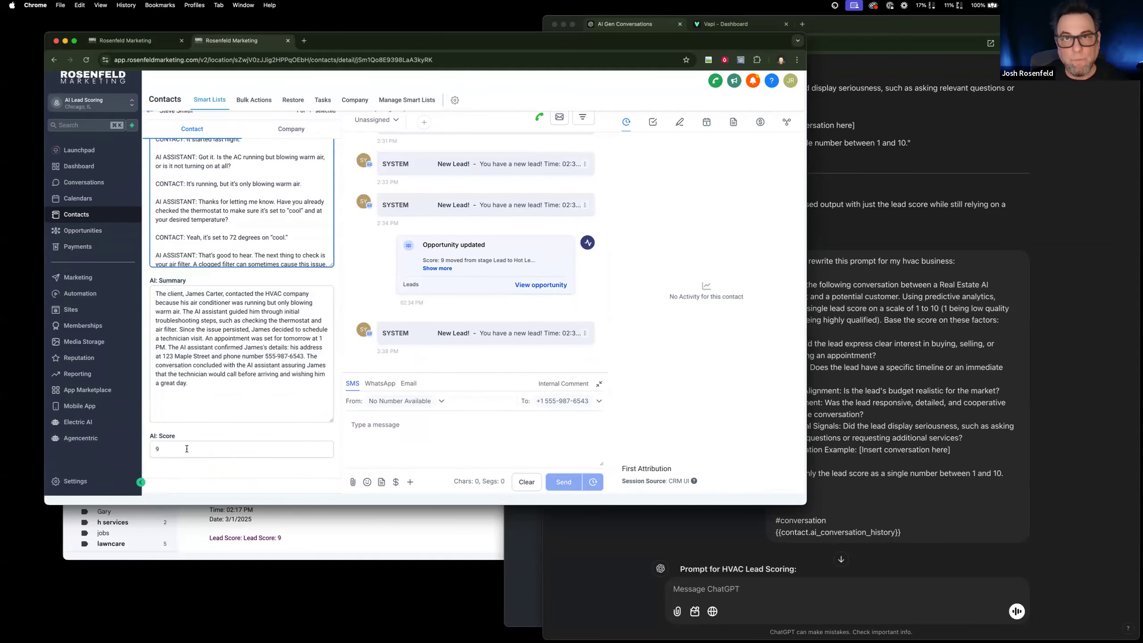
click(78, 230)
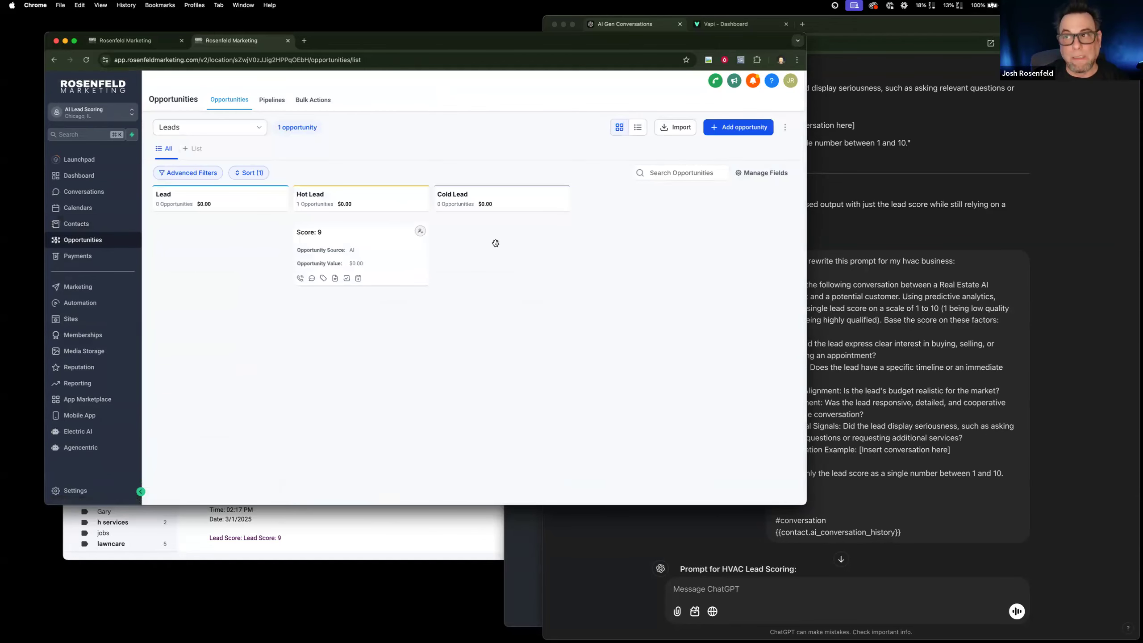
Set the pipeline stage of the workflow's Create New Lead action to Lead, and save both the action and the workflow.
click(148, 43)
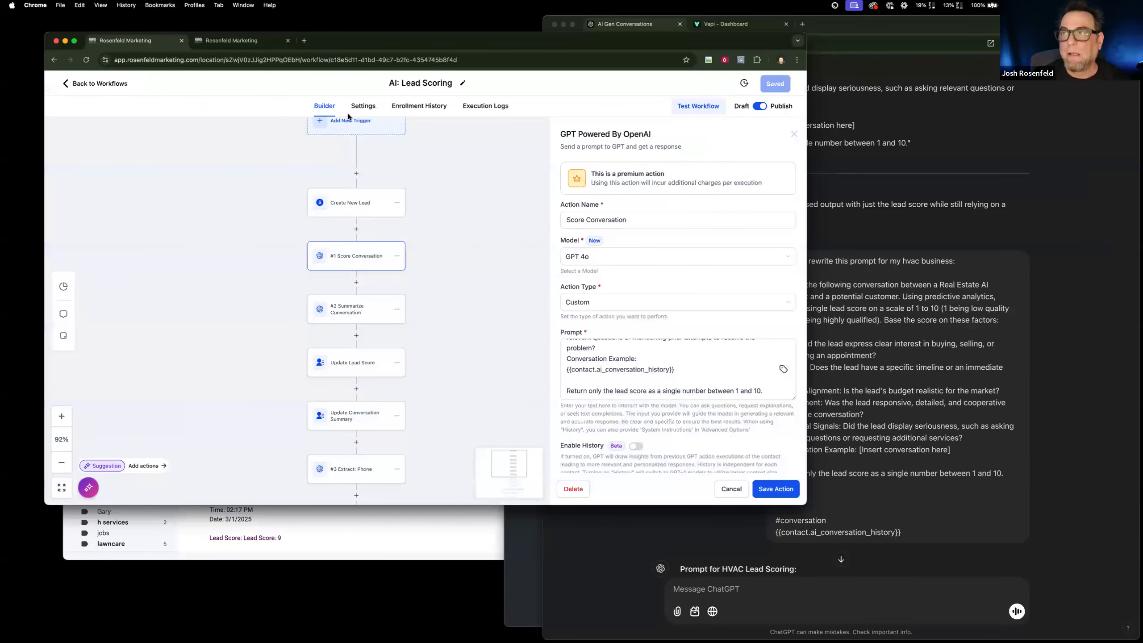
scroll(243, 209, up, 3)
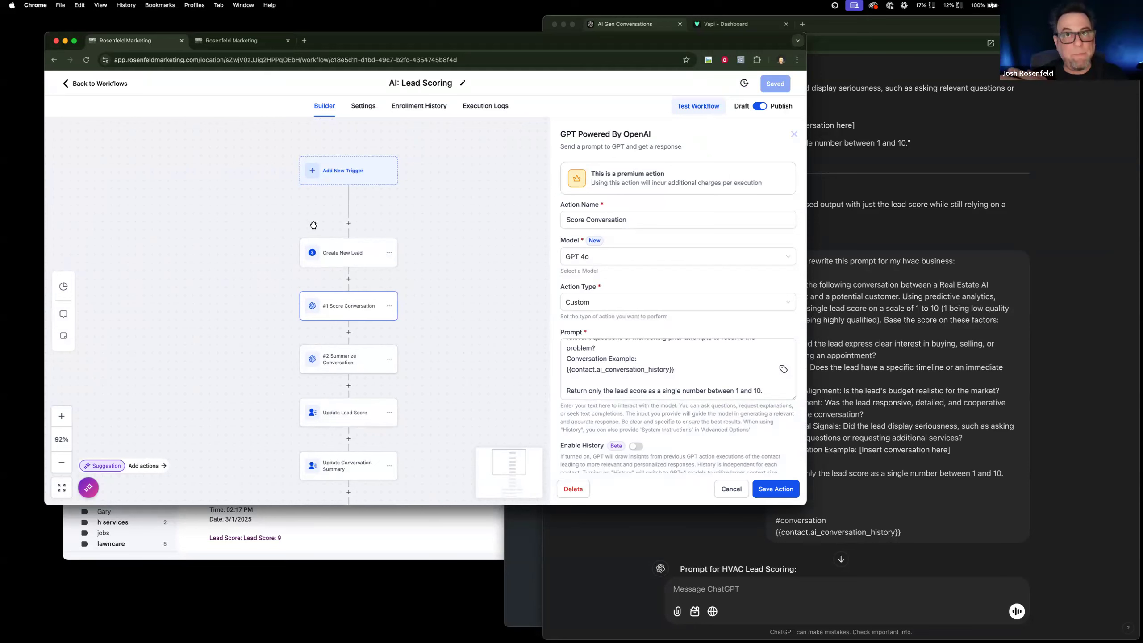
click(340, 254)
scroll(597, 344, down, 2)
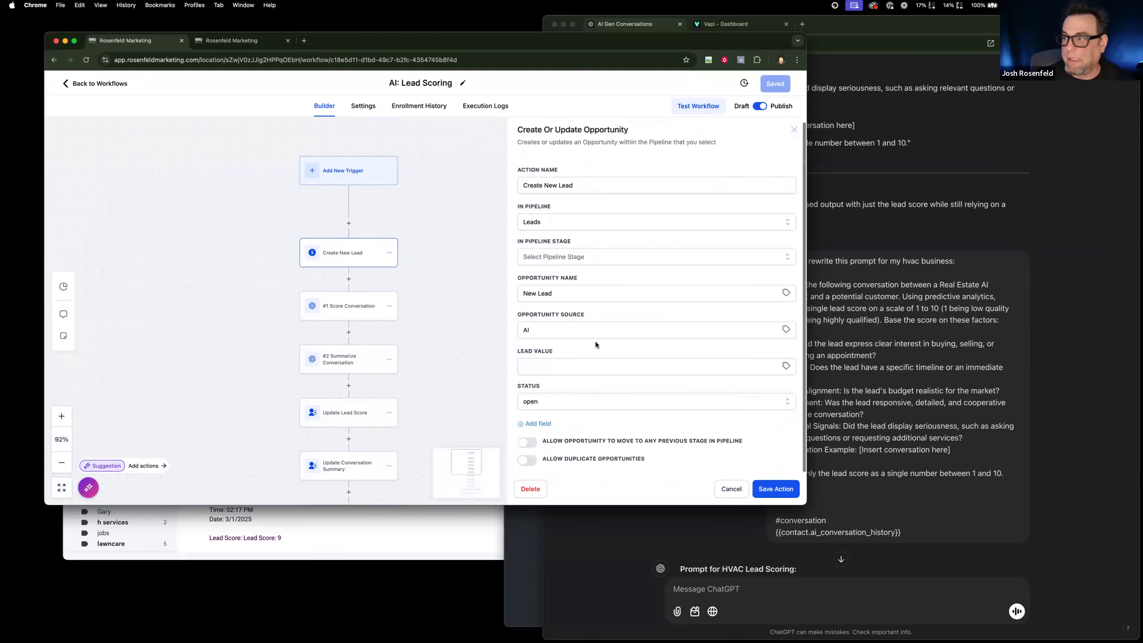
click(557, 258)
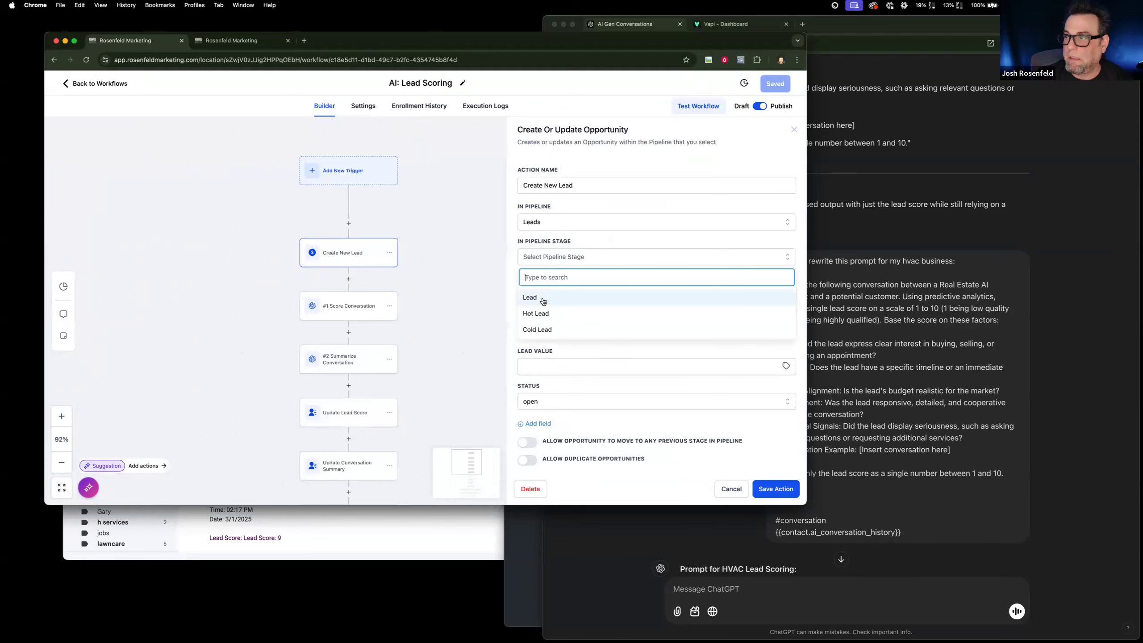
click(543, 298)
click(774, 489)
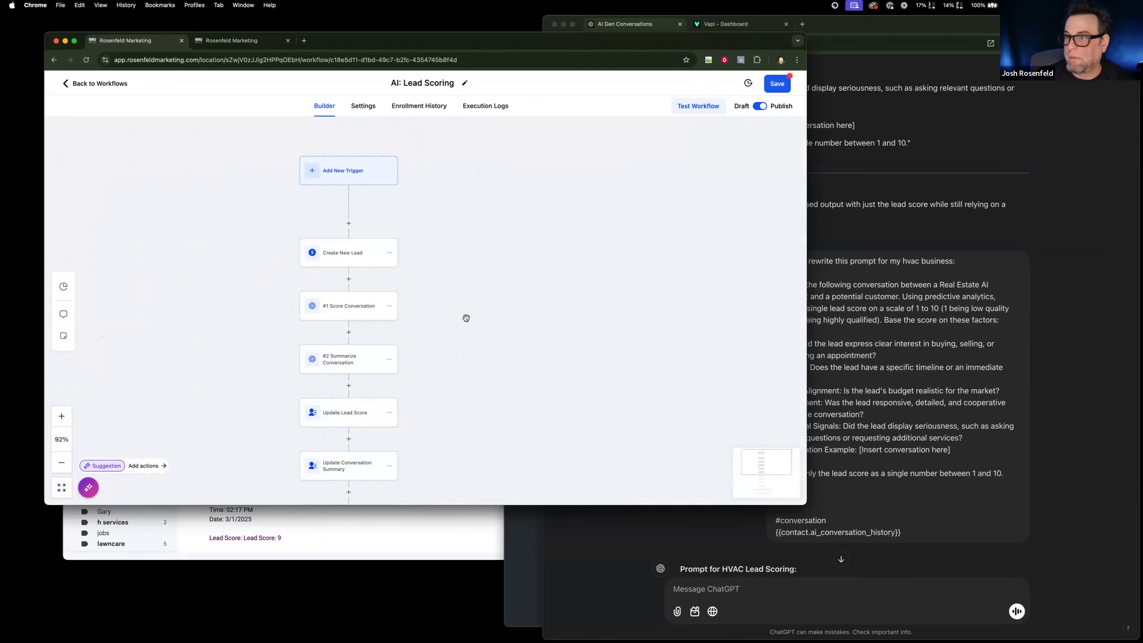
click(770, 87)
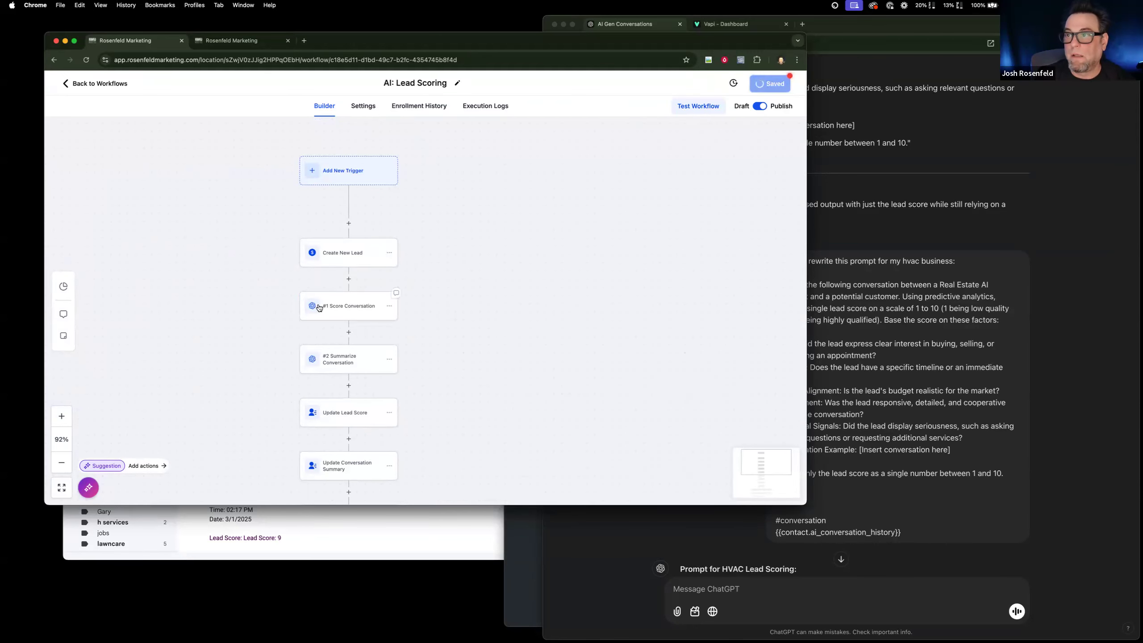
Read through the #1 Score Conversation prompt and examine the conversation history variable in the #2 Summarize Conversation prompt.
click(320, 308)
scroll(695, 361, down, 3)
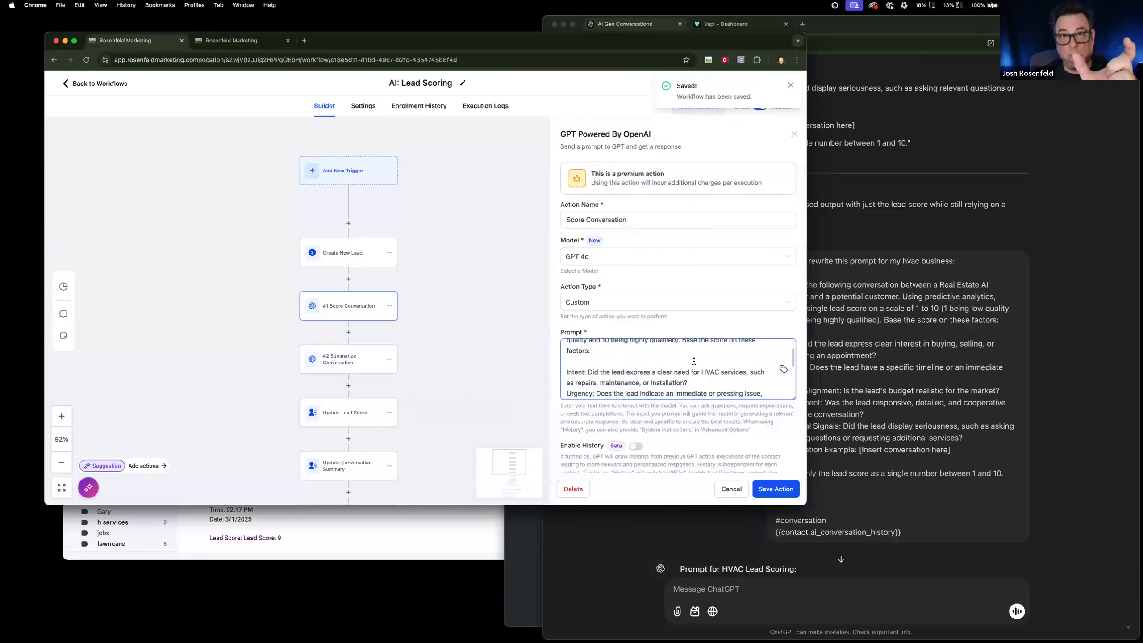
scroll(693, 361, down, 5)
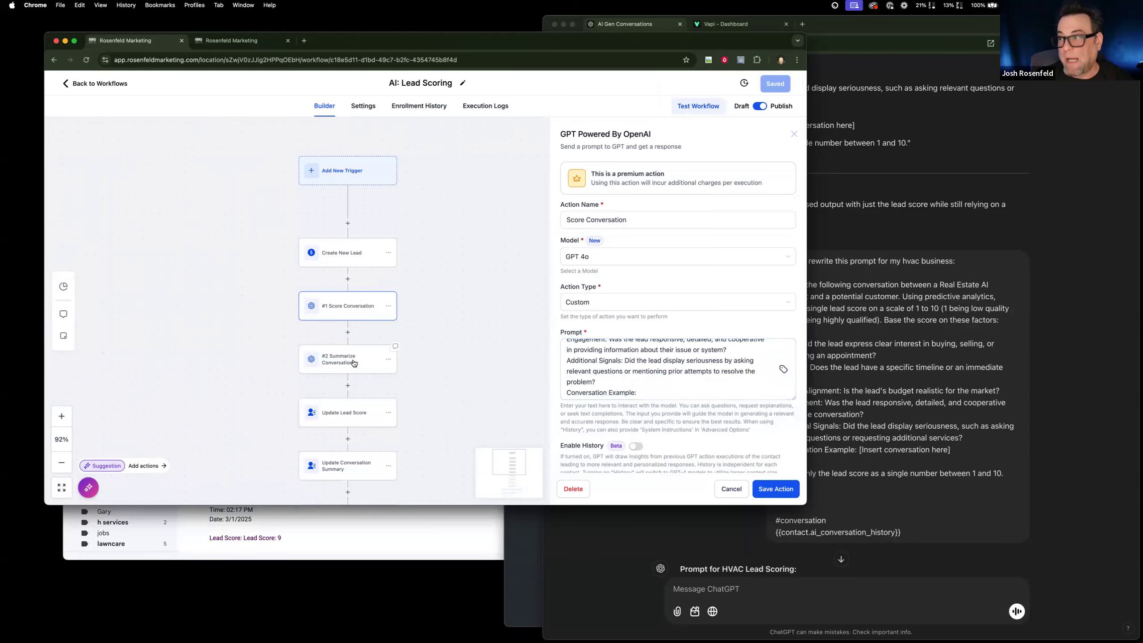
scroll(677, 379, down, 2)
scroll(677, 379, up, 5)
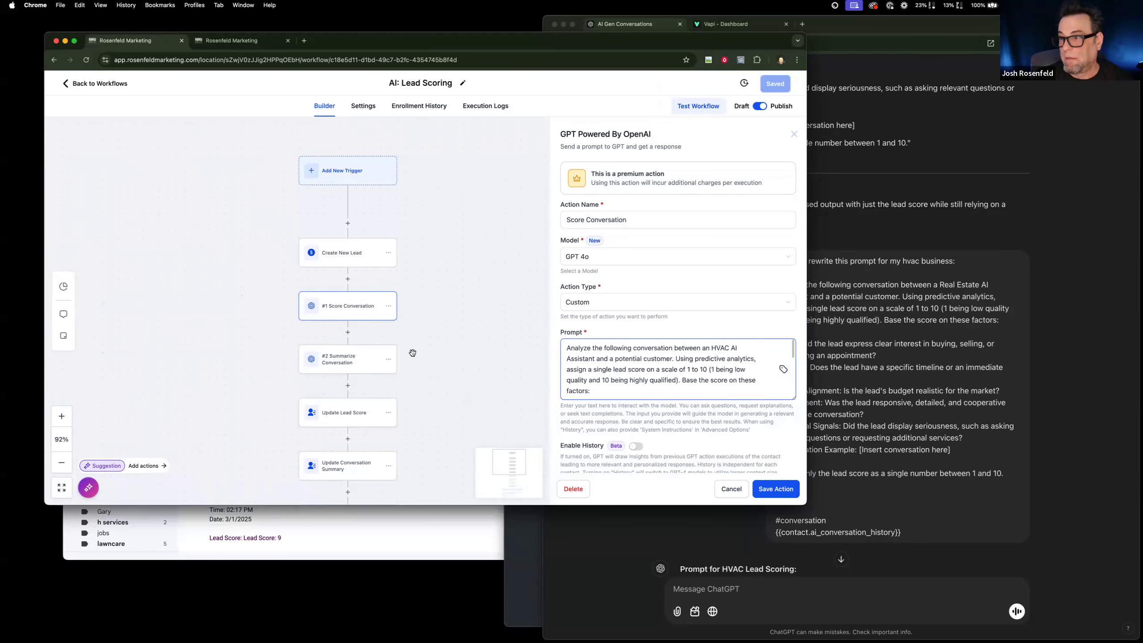
click(365, 360)
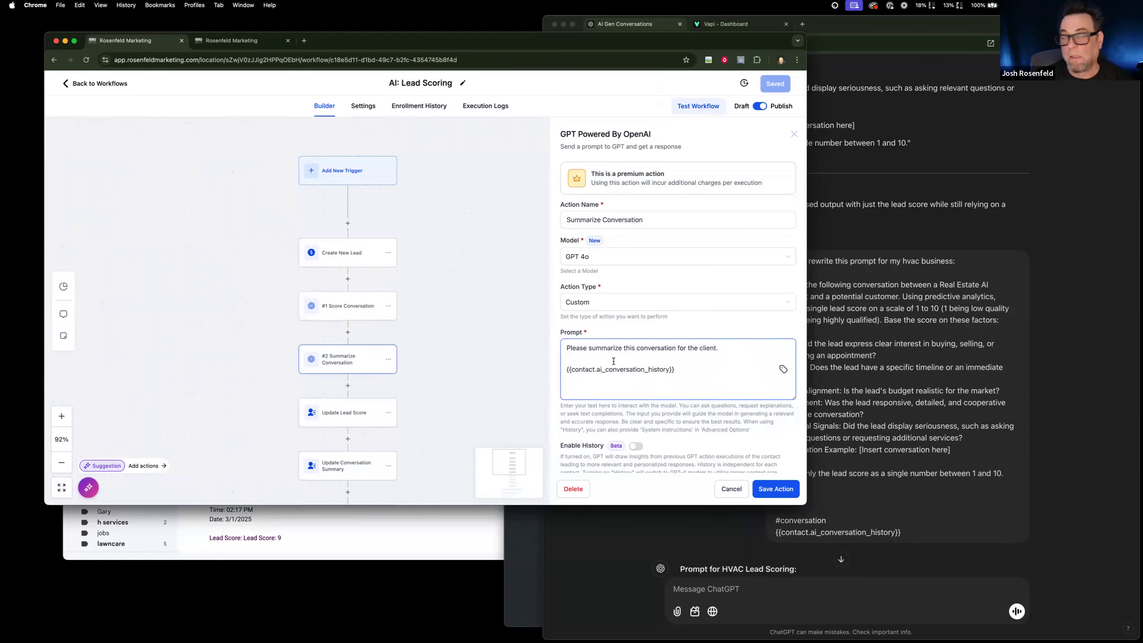
triple_click(585, 368)
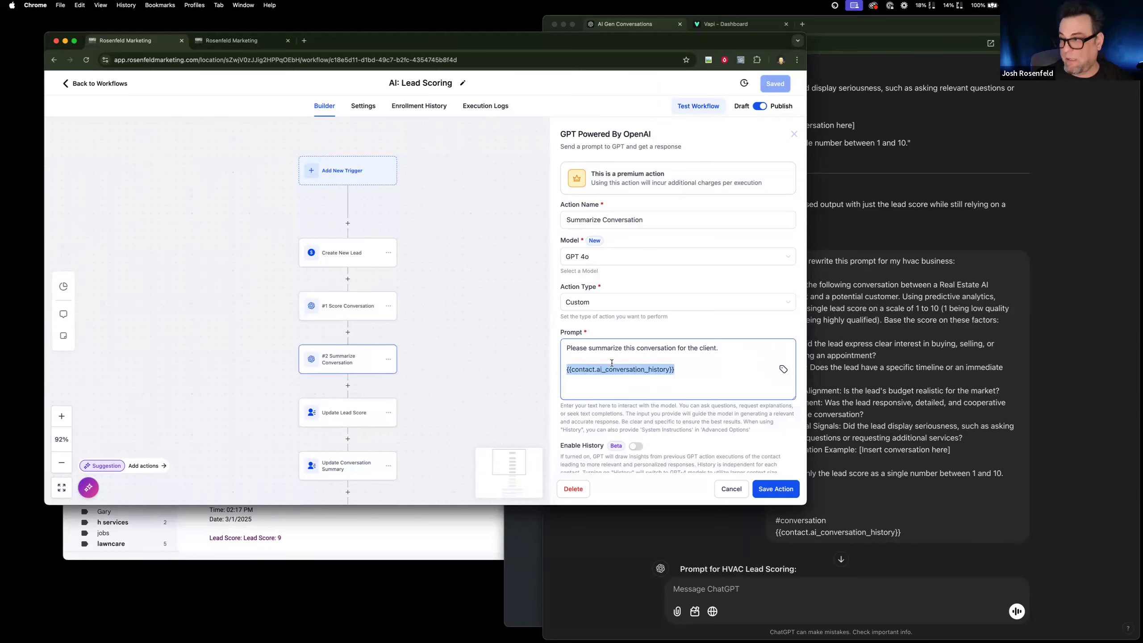
Examine which contact fields and ChatGPT responses the Update Lead Score and Update Conversation Summary actions use.
click(343, 409)
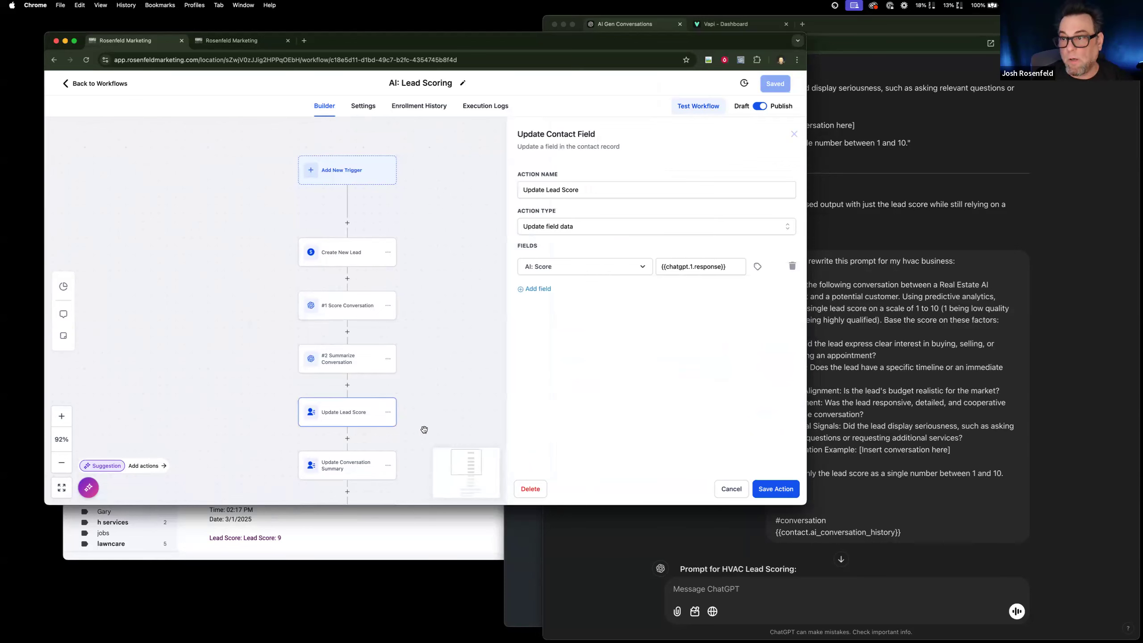
scroll(424, 428, down, 2)
click(329, 419)
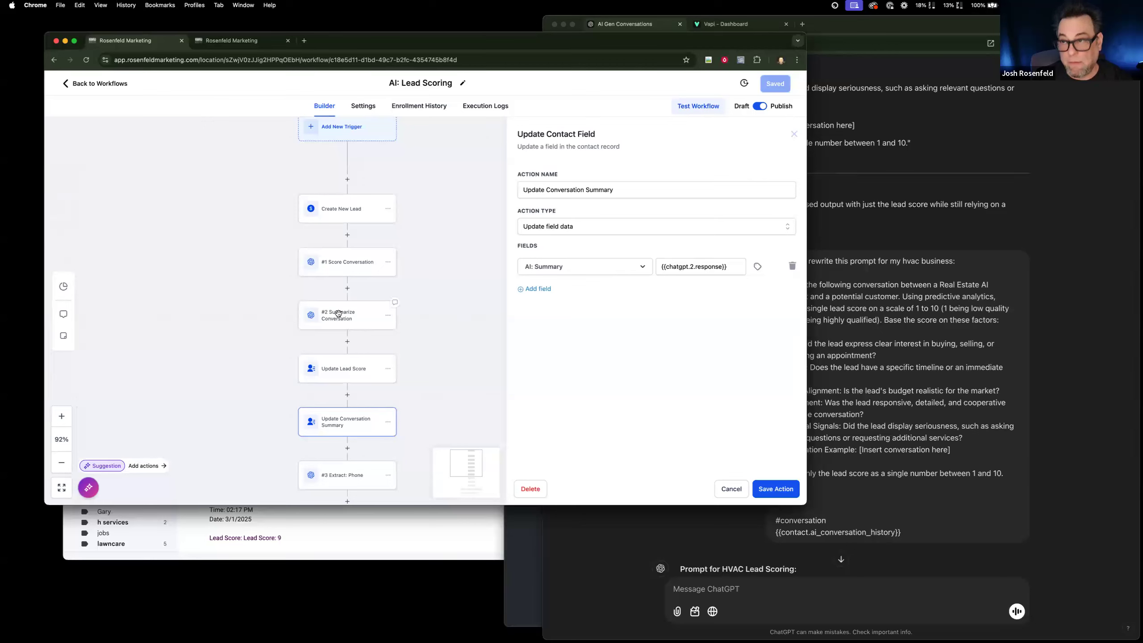
Open the #3 Extract: Phone action and review its phone number extraction prompt.
scroll(462, 399, down, 5)
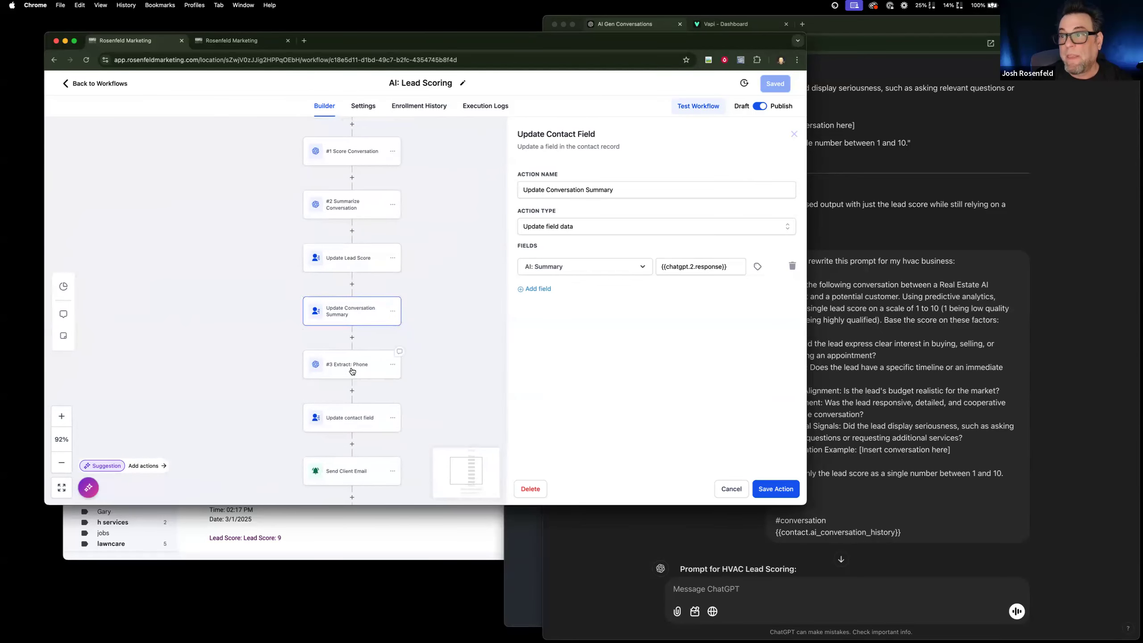
click(353, 370)
click(632, 349)
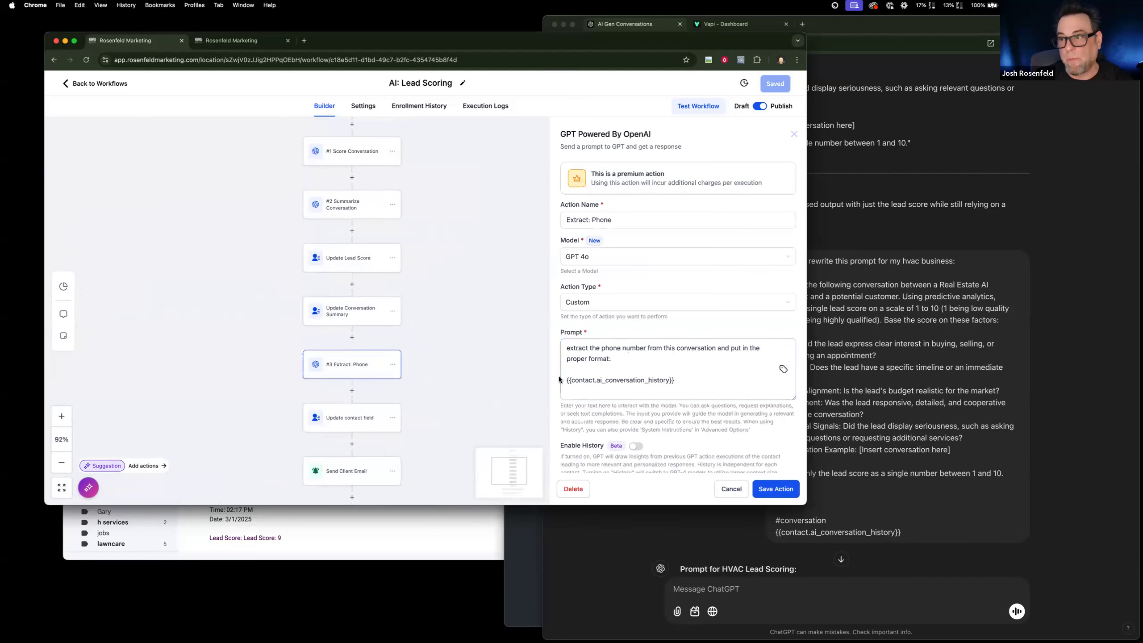
scroll(629, 356, down, 1)
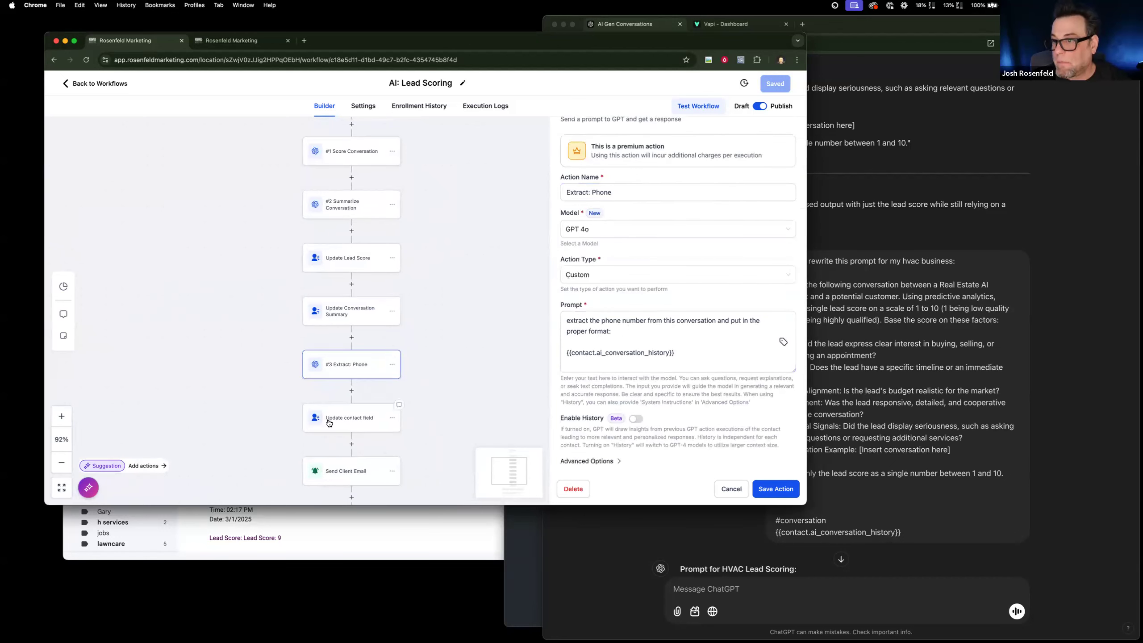
Rename the Update contact field action to "Update Phone Number" and save the action.
click(344, 419)
click(545, 189)
shift+click(670, 188)
text(Phone Number)
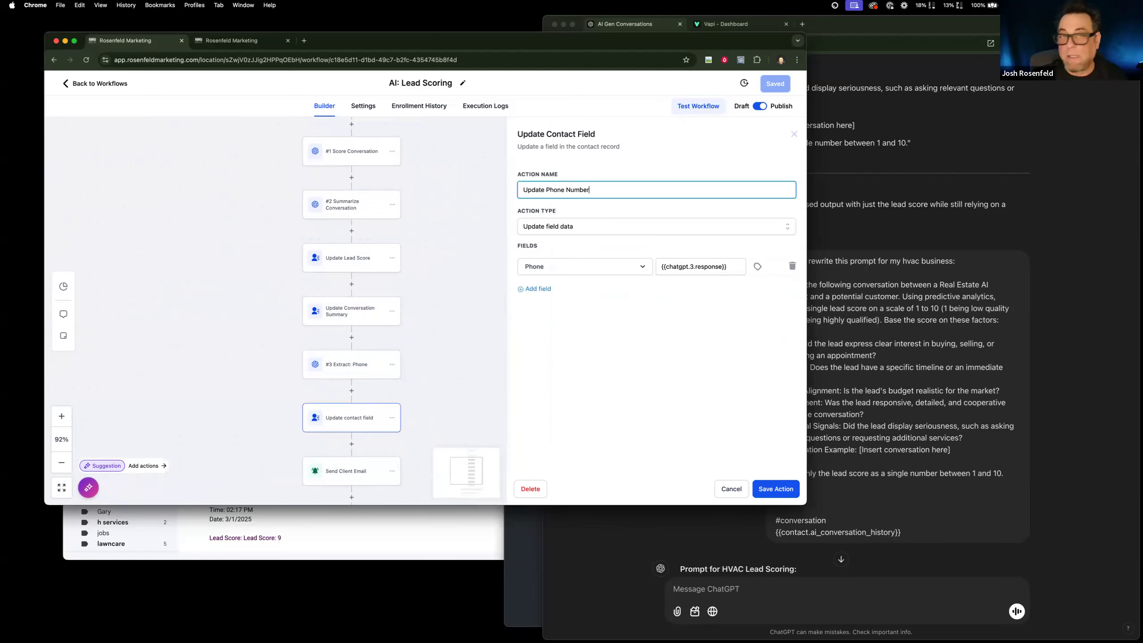
click(776, 488)
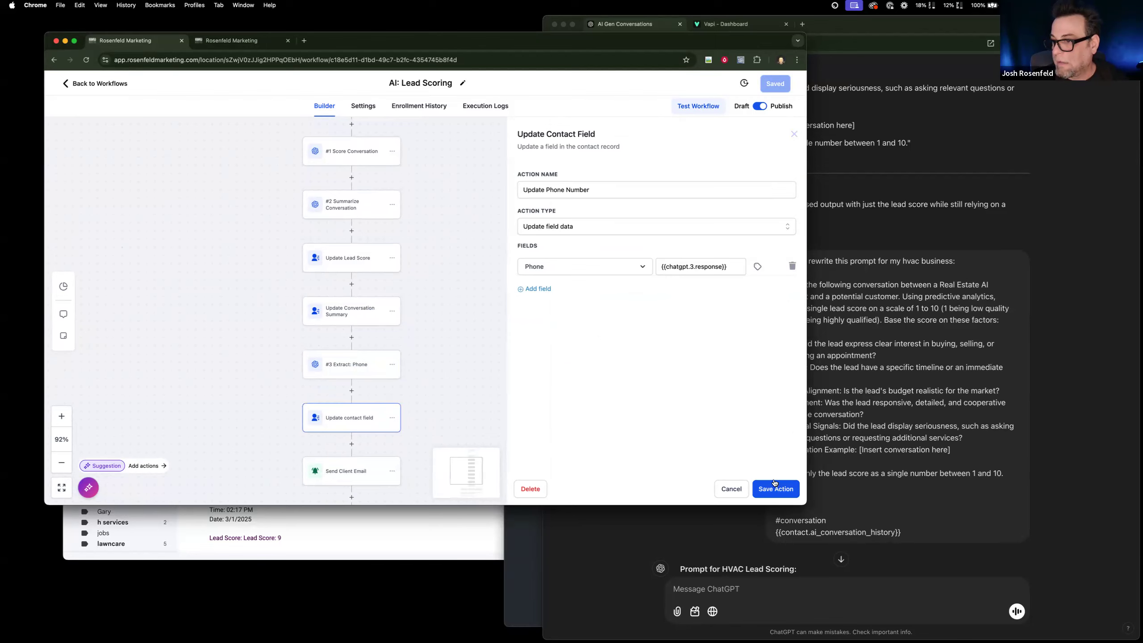
Open the Send Client Email action and review its custom recipient, subject and message variables.
scroll(393, 410, down, 2)
scroll(382, 407, down, 1)
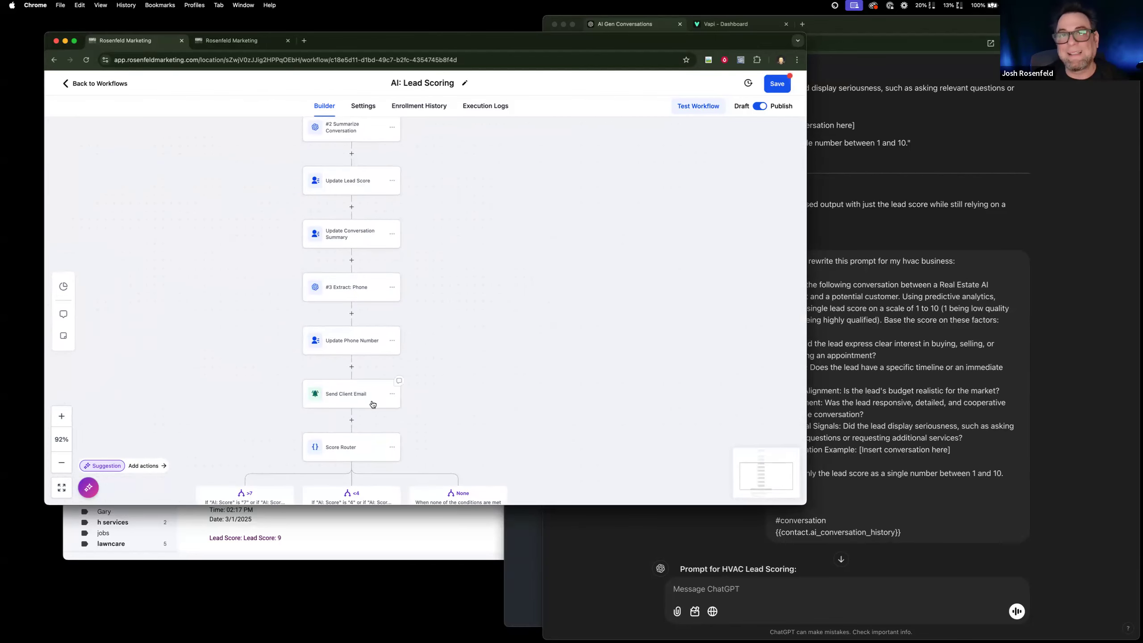
click(370, 398)
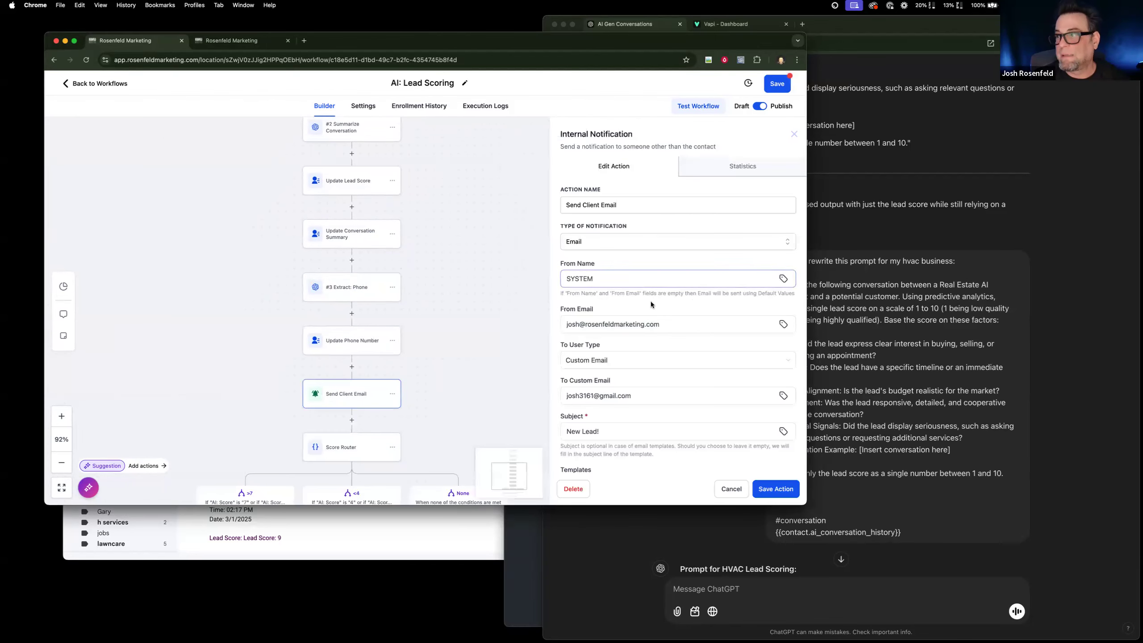
scroll(650, 302, down, 3)
click(631, 277)
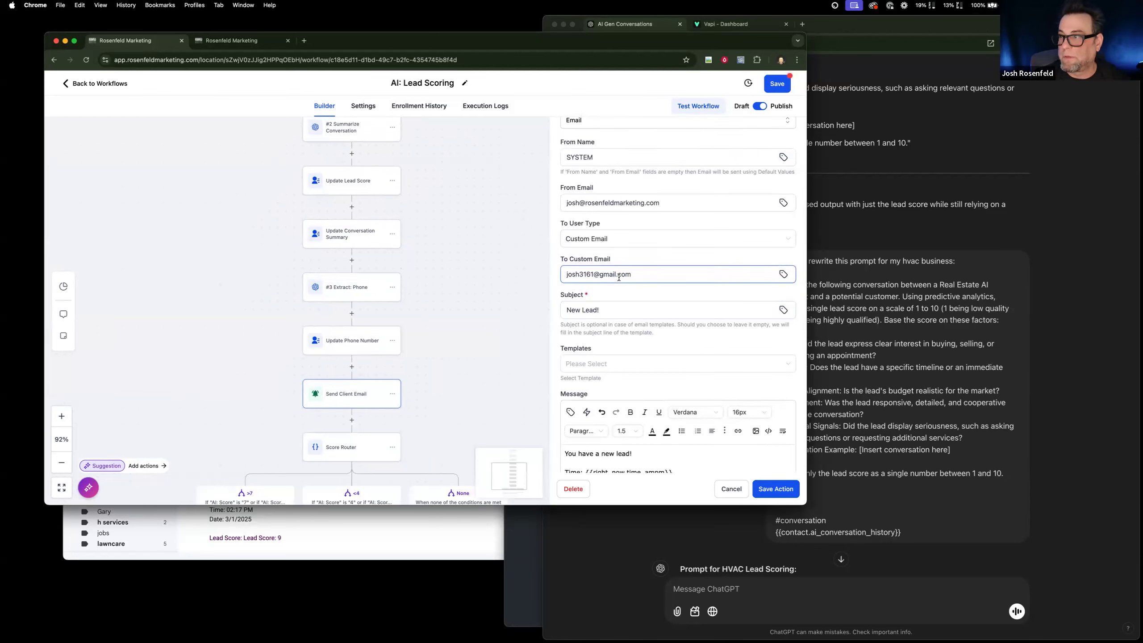
scroll(576, 360, down, 3)
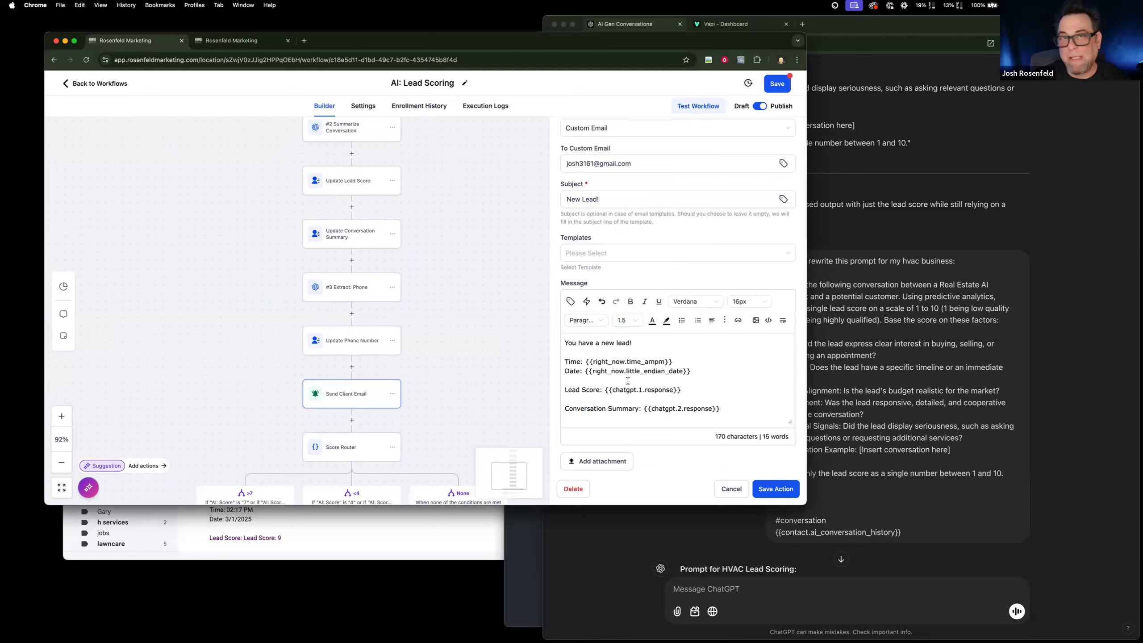
scroll(627, 381, down, 1)
drag(606, 380, 643, 398)
click(736, 397)
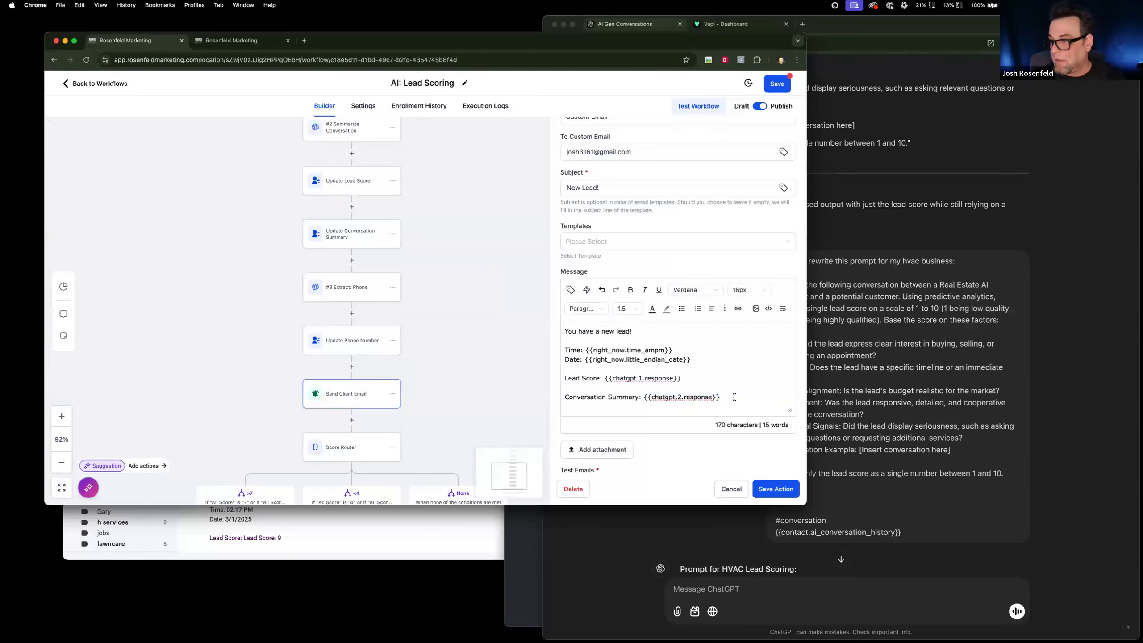
text(Kead)
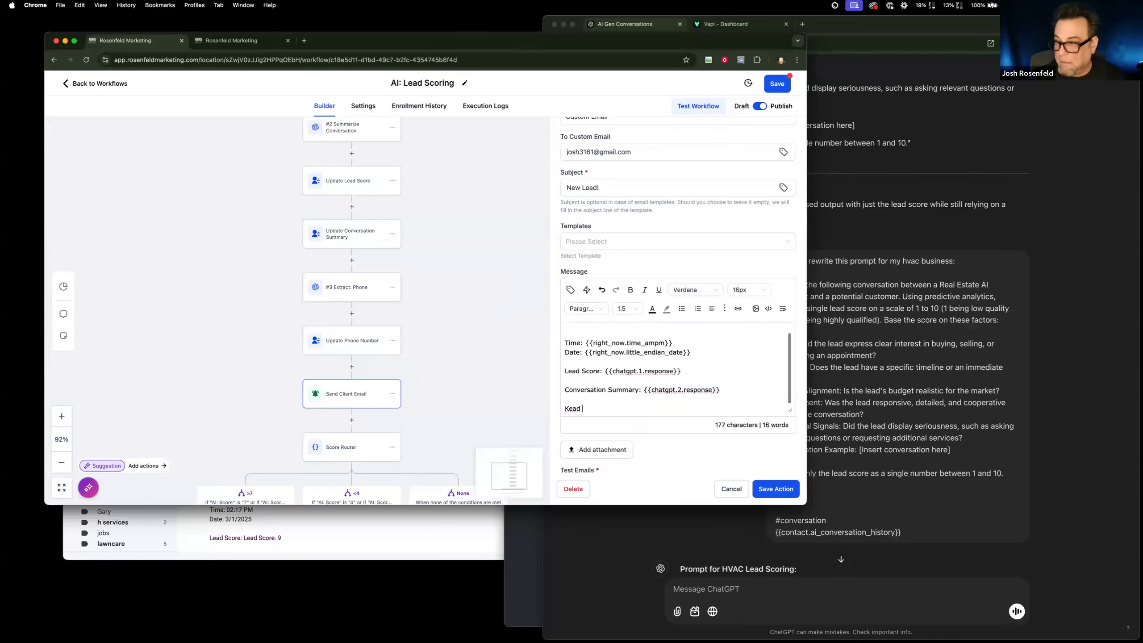
key(BackSpace)
key(BackSpace)
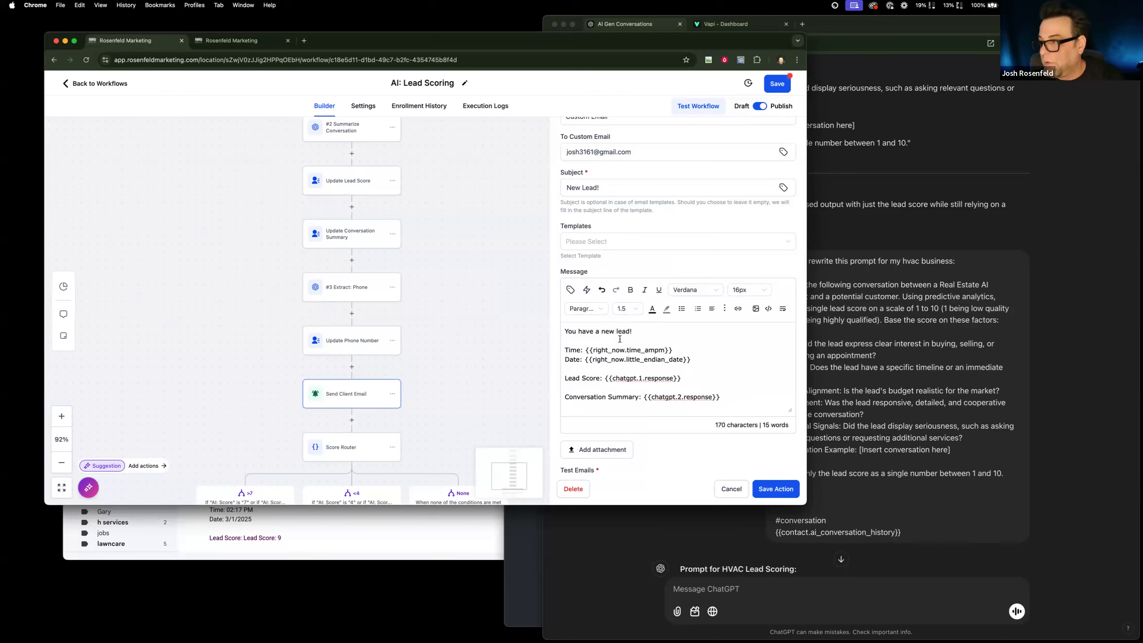
Add a "Name:" line with the contact's Full Name variable below "You have a new lead!" in the email message.
key(Return)
key(Return)
text(Name:)
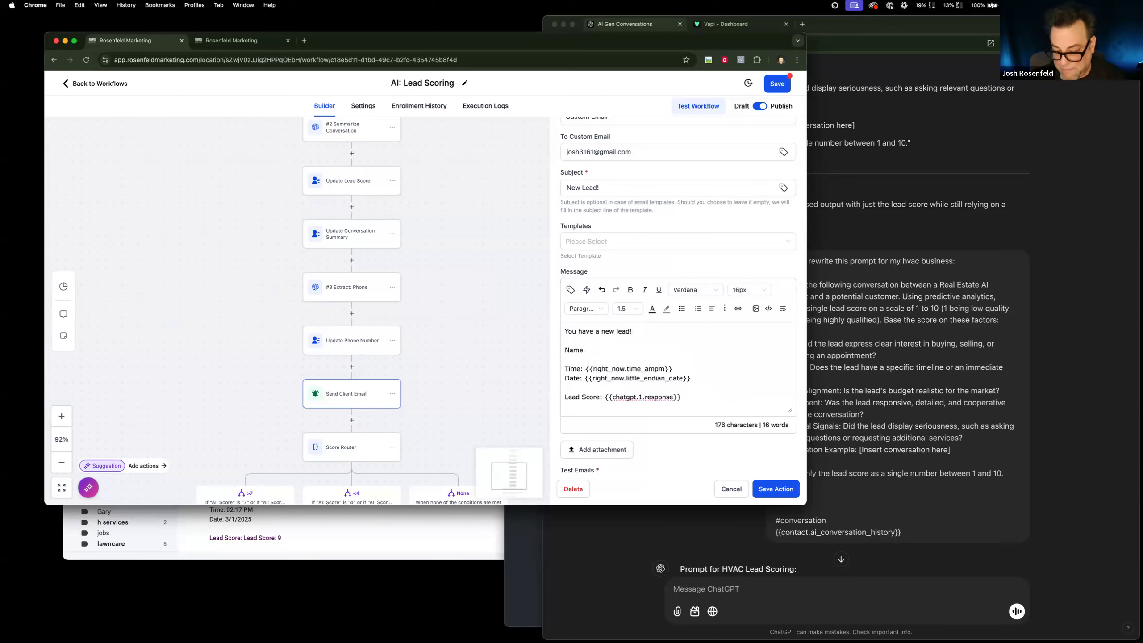
click(570, 290)
click(565, 100)
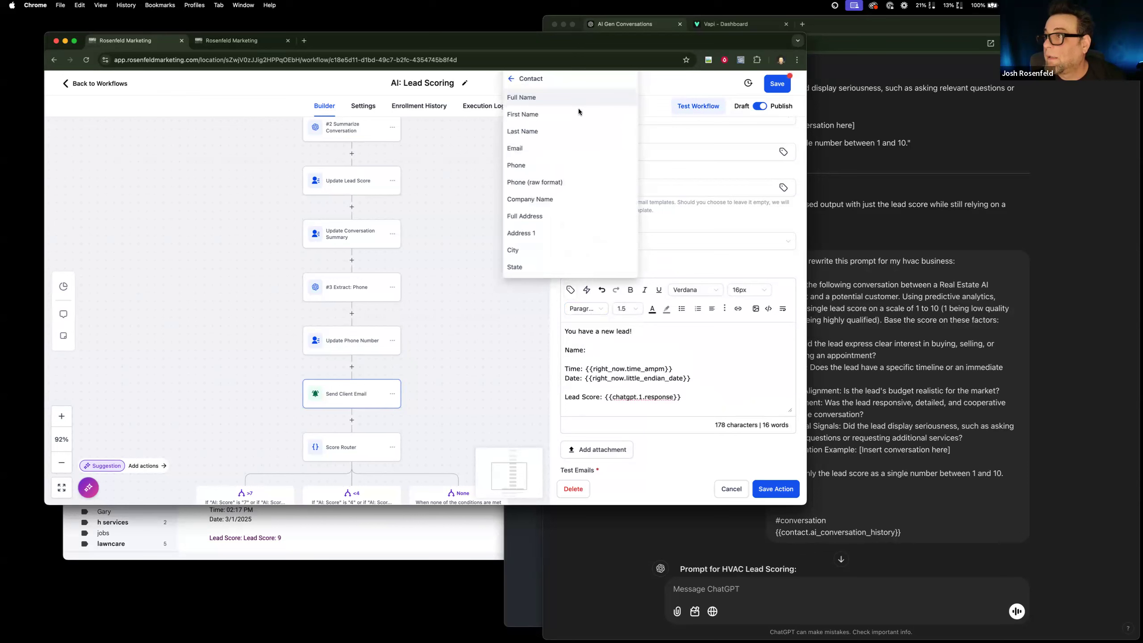
click(522, 98)
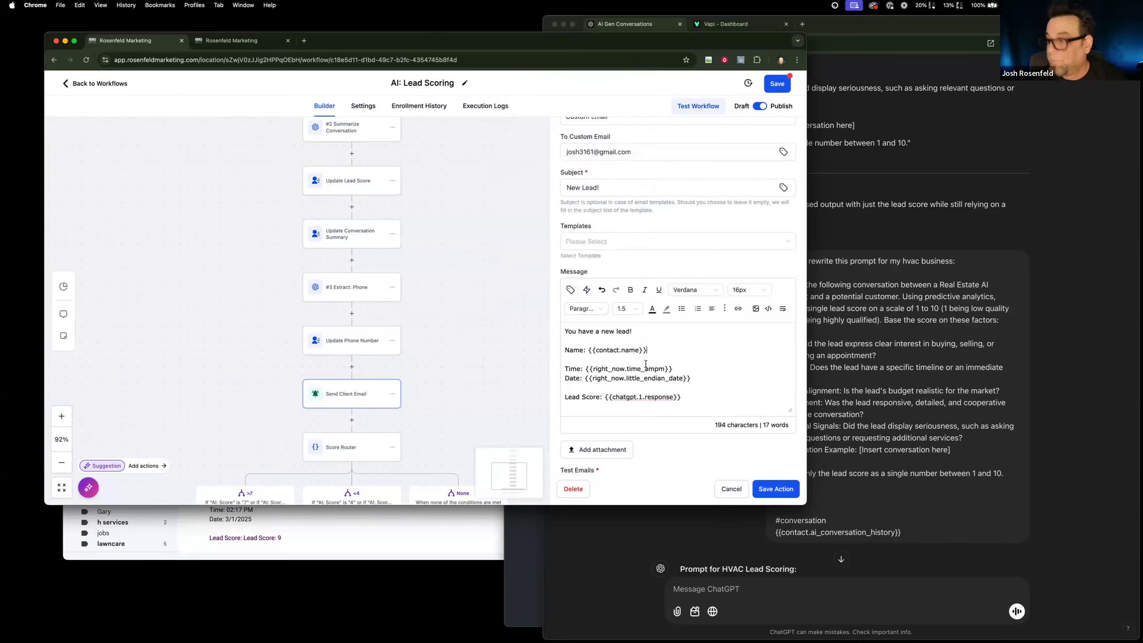
Add a "Phone:" line with the contact's Phone variable under the Name line, and save the action and the workflow.
key(Return)
text(Phone:)
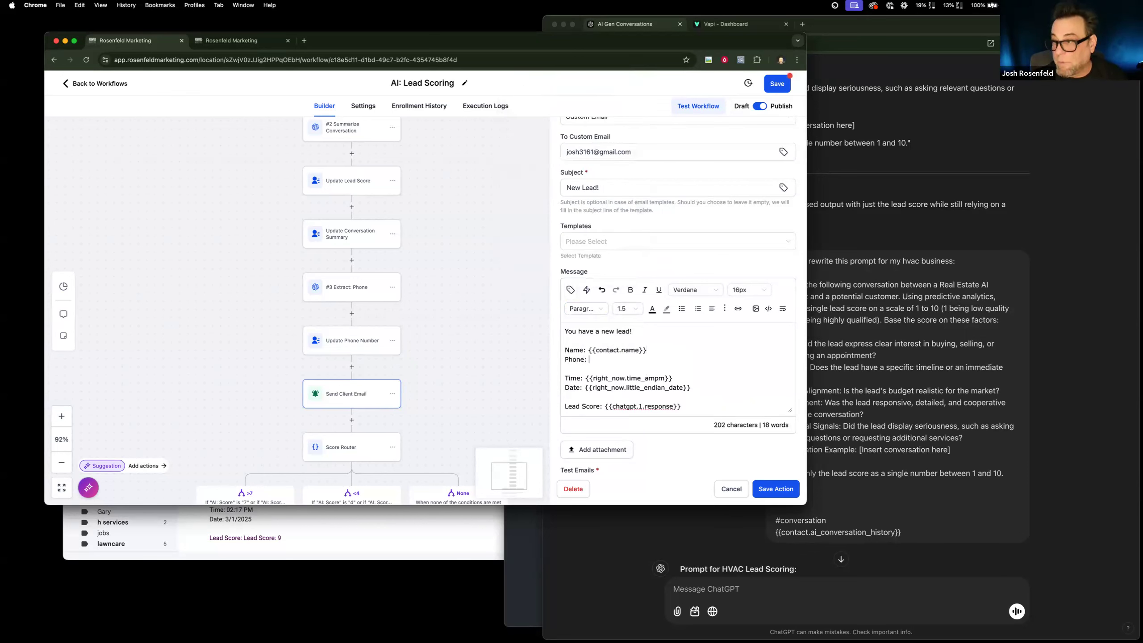
click(570, 289)
click(548, 165)
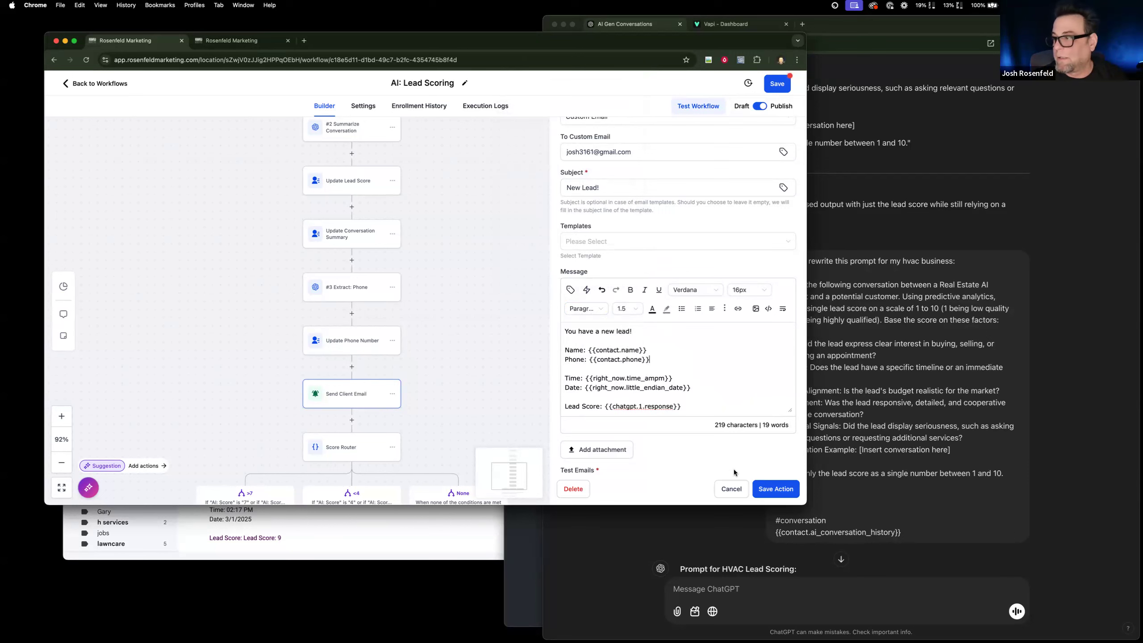
click(776, 489)
click(776, 86)
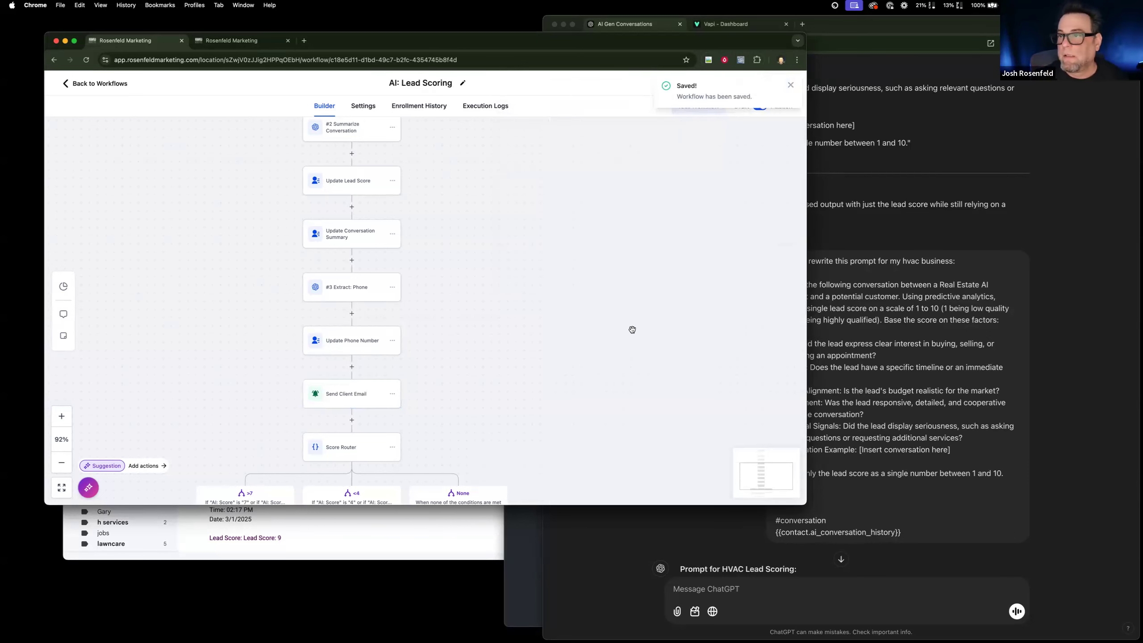
scroll(568, 360, down, 3)
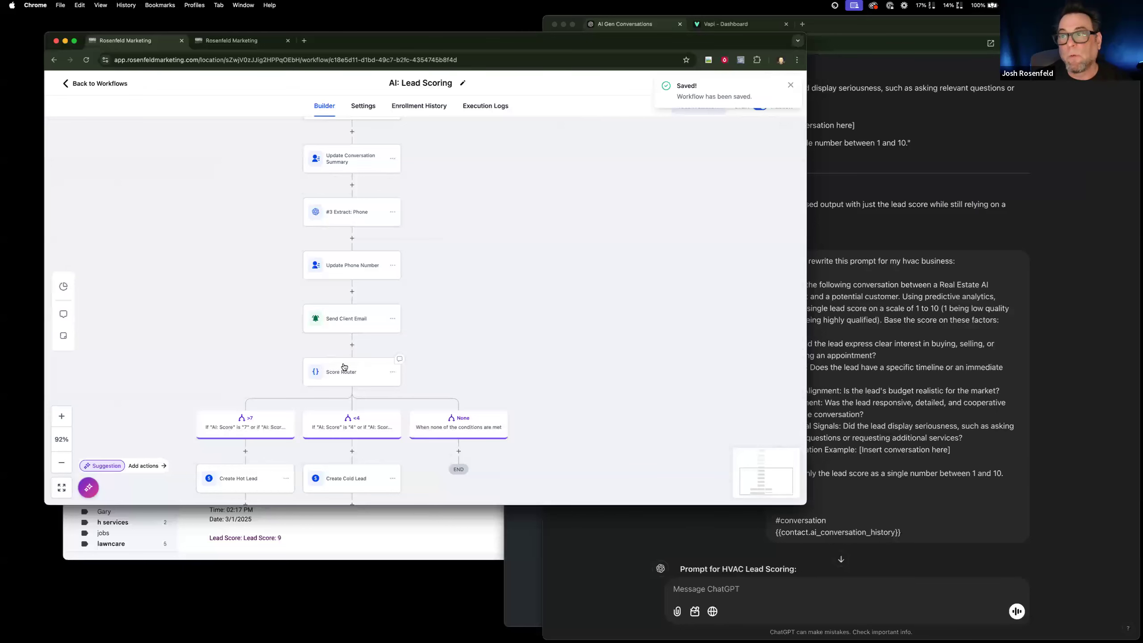
Review the score conditions of the >7 and <4 branches in the Score Router, and close it without saving.
scroll(344, 366, down, 1)
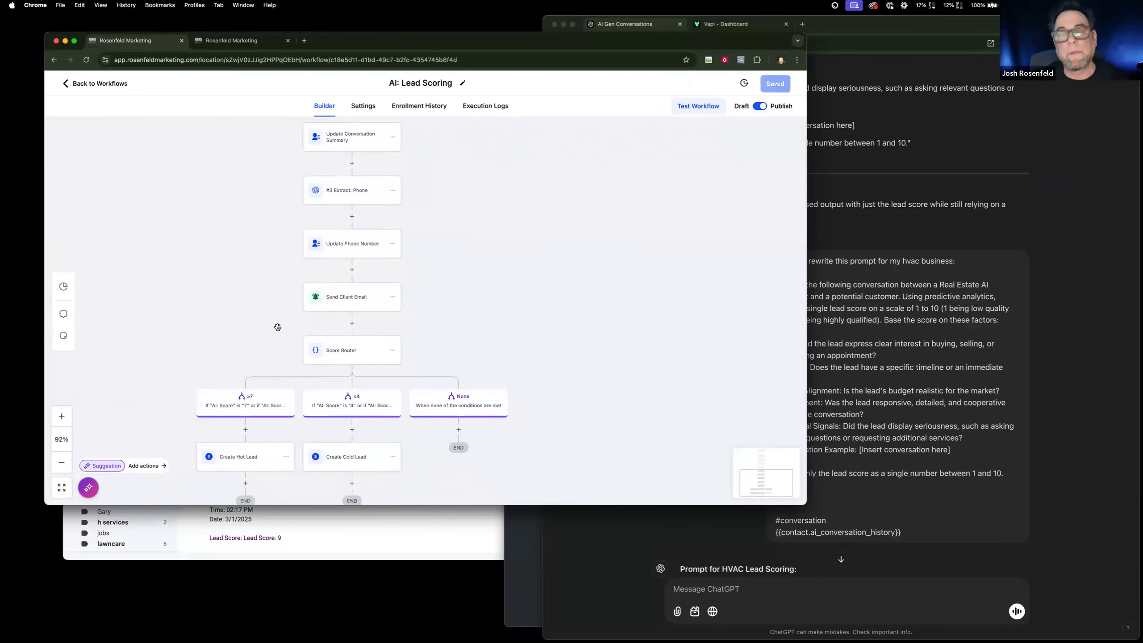
scroll(255, 336, down, 2)
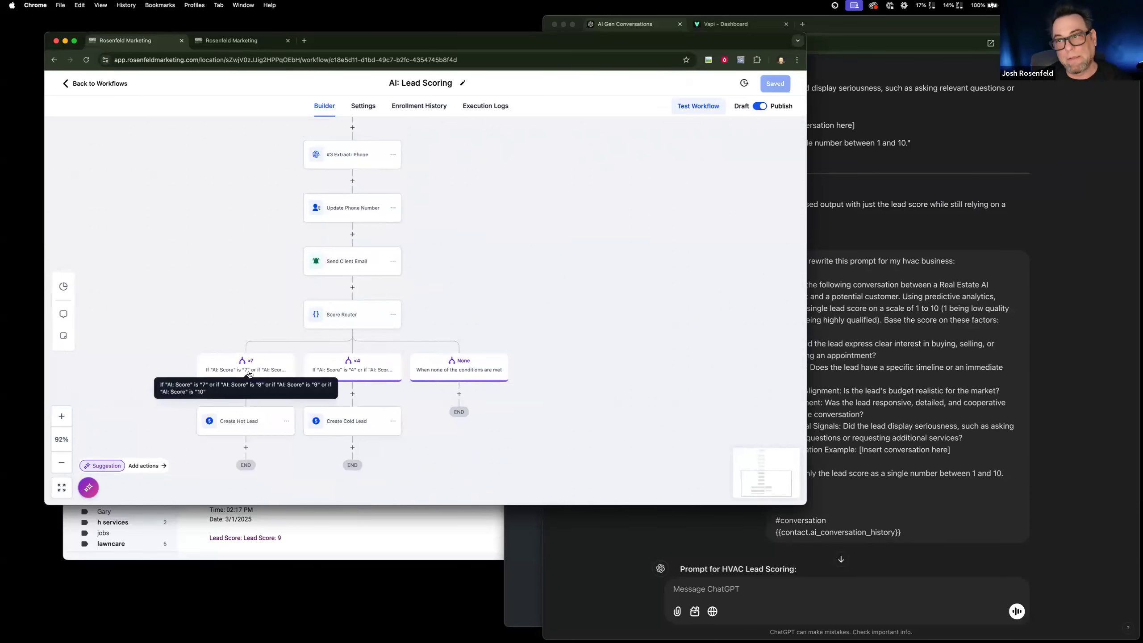
click(249, 374)
scroll(522, 388, down, 4)
scroll(522, 387, down, 2)
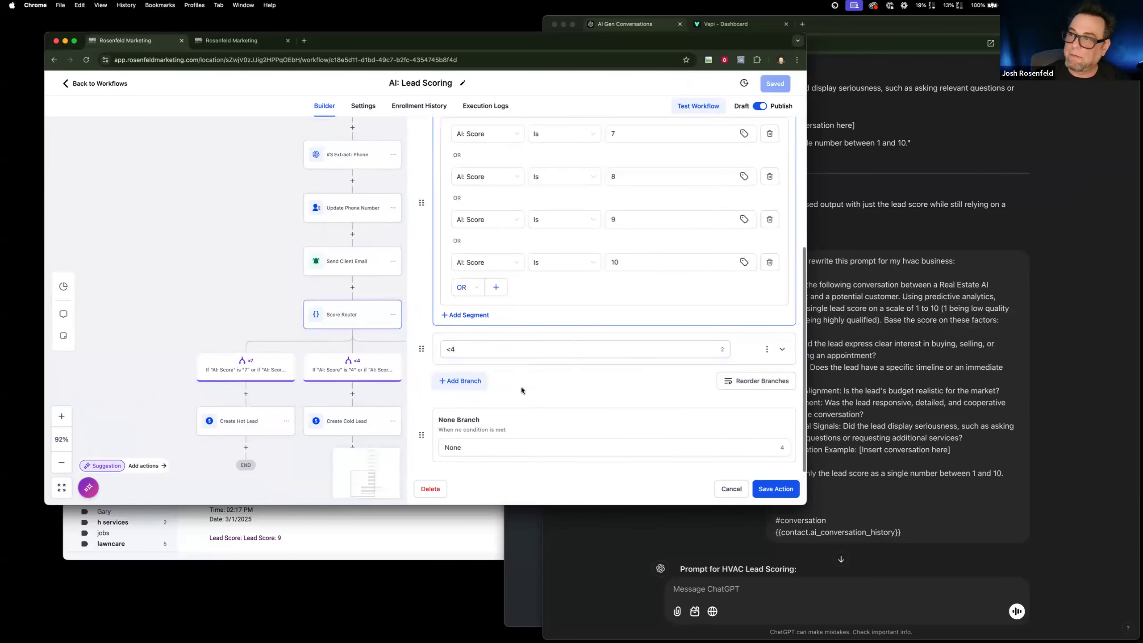
click(782, 350)
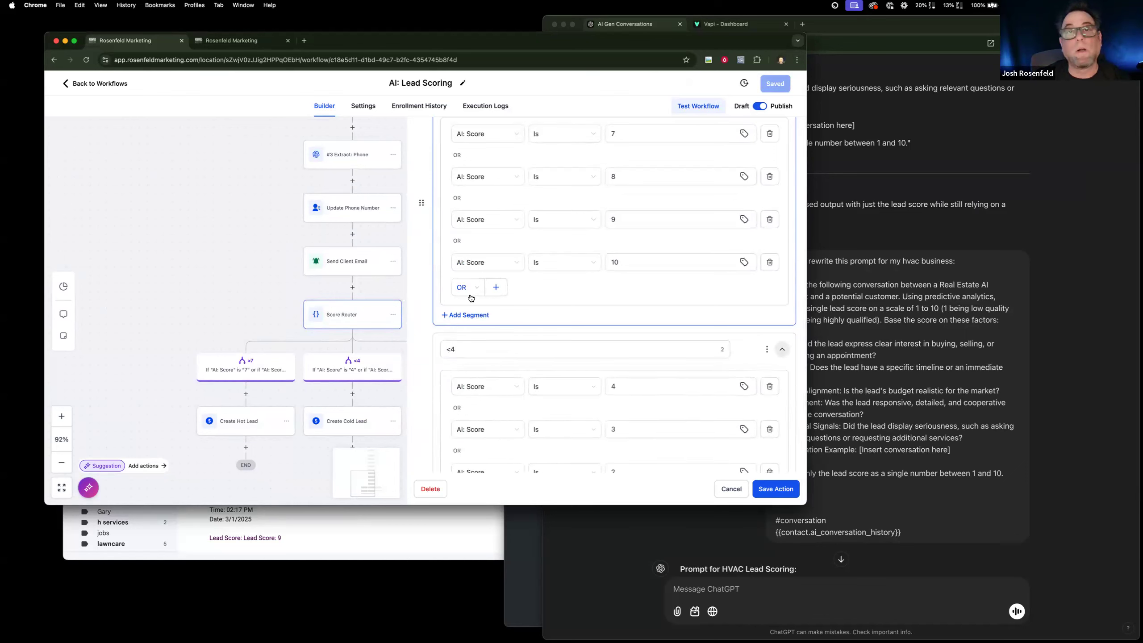
scroll(470, 298, up, 5)
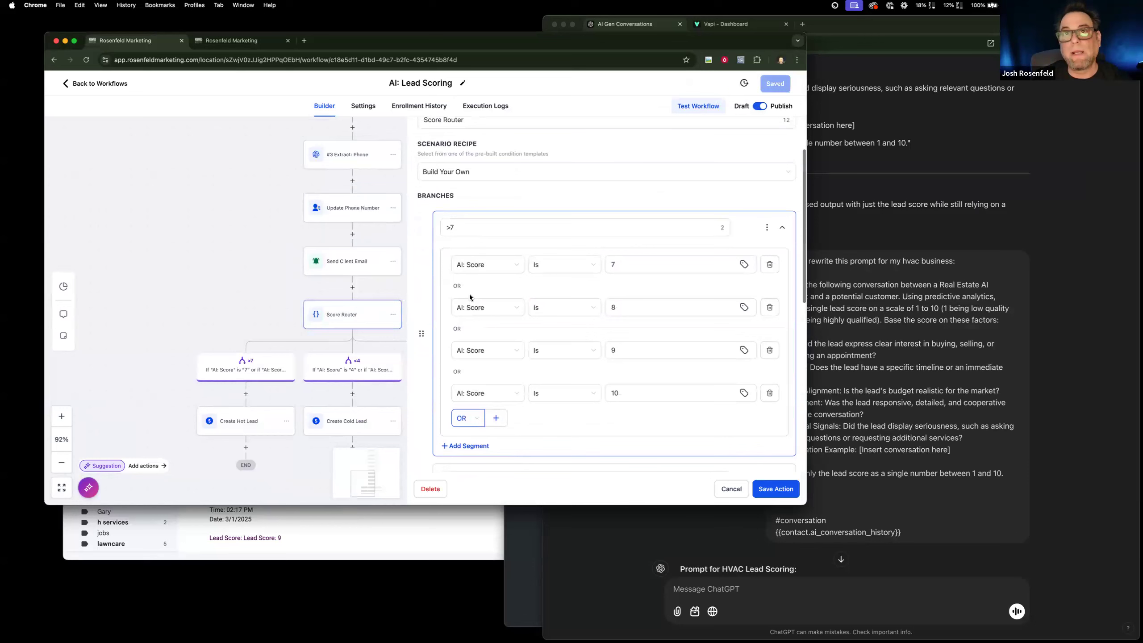
click(729, 489)
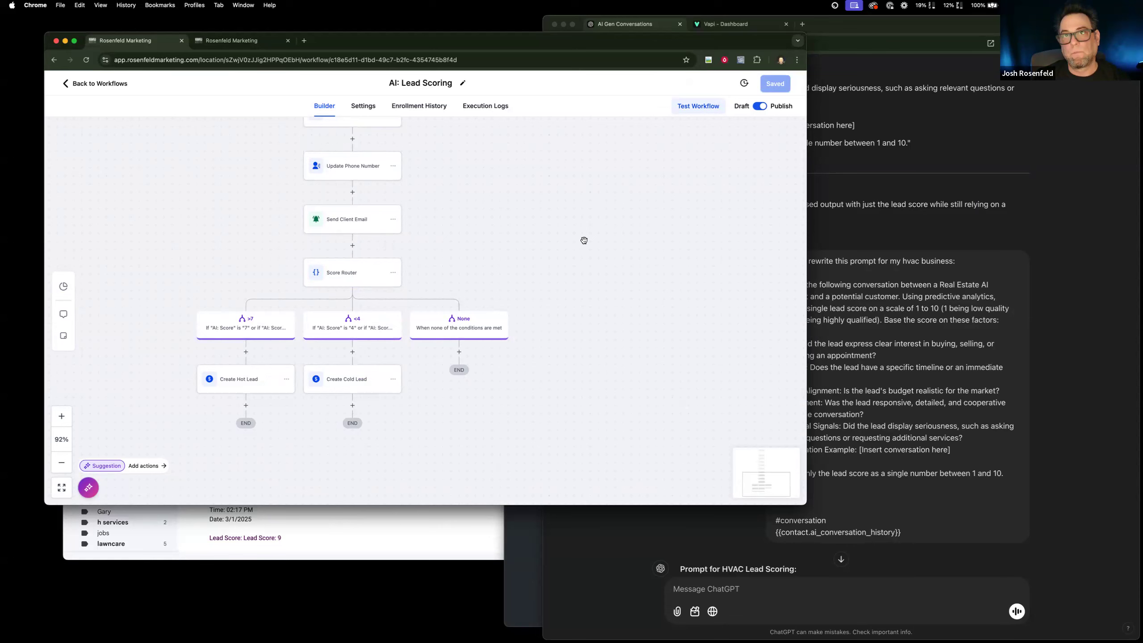
Leave the lead scoring workflow, switch from the sub-account to the agency view, and open Account Snapshots.
click(845, 187)
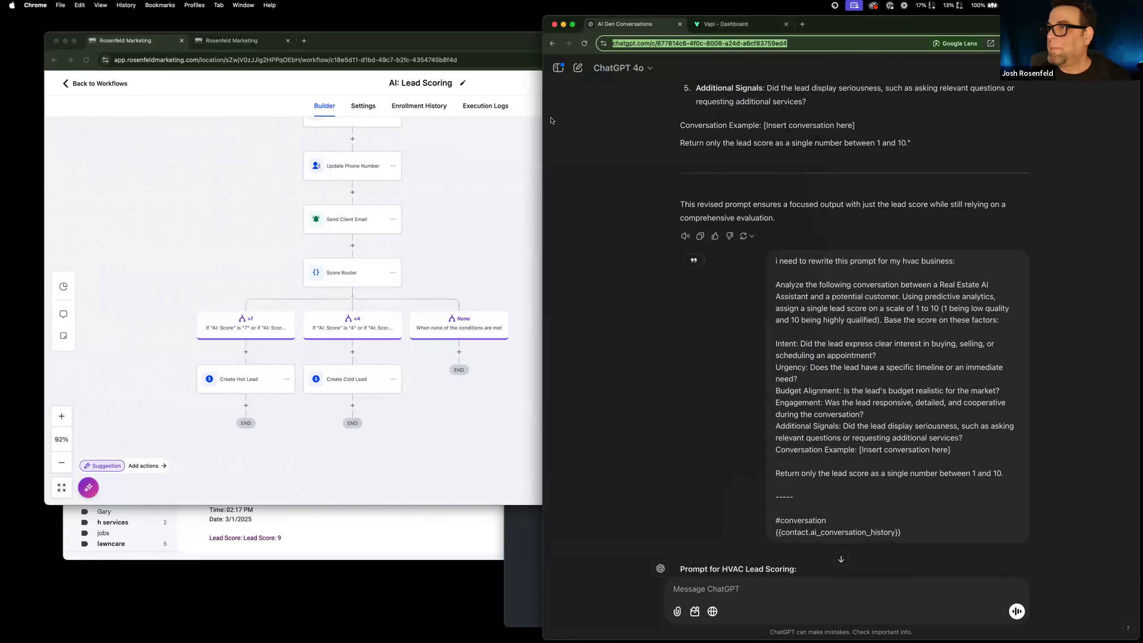
click(517, 560)
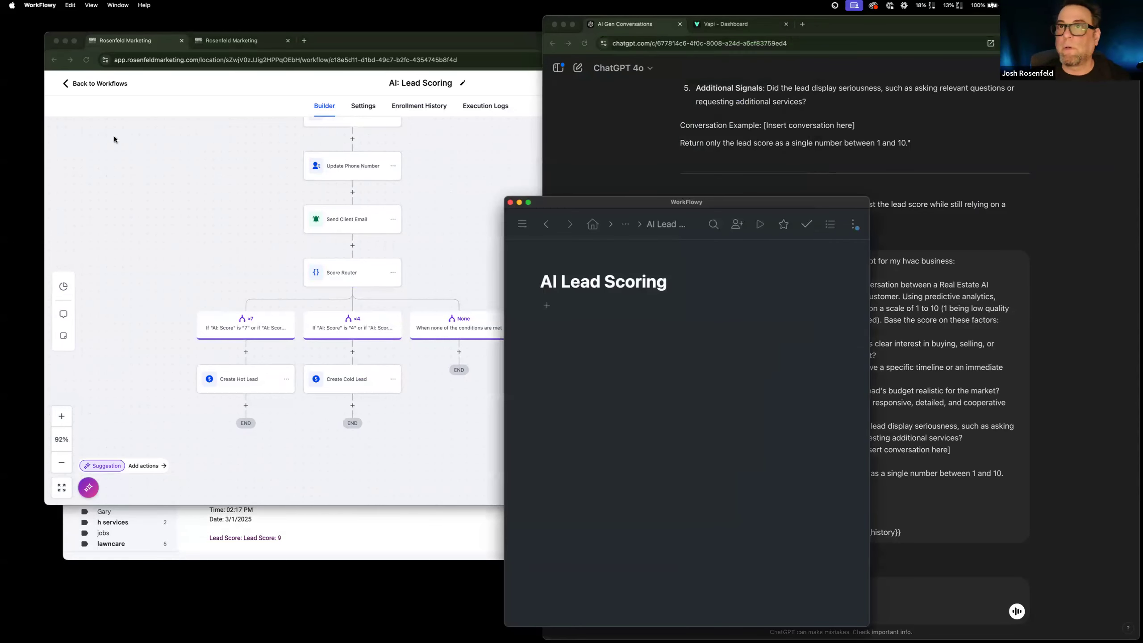
click(102, 99)
click(103, 84)
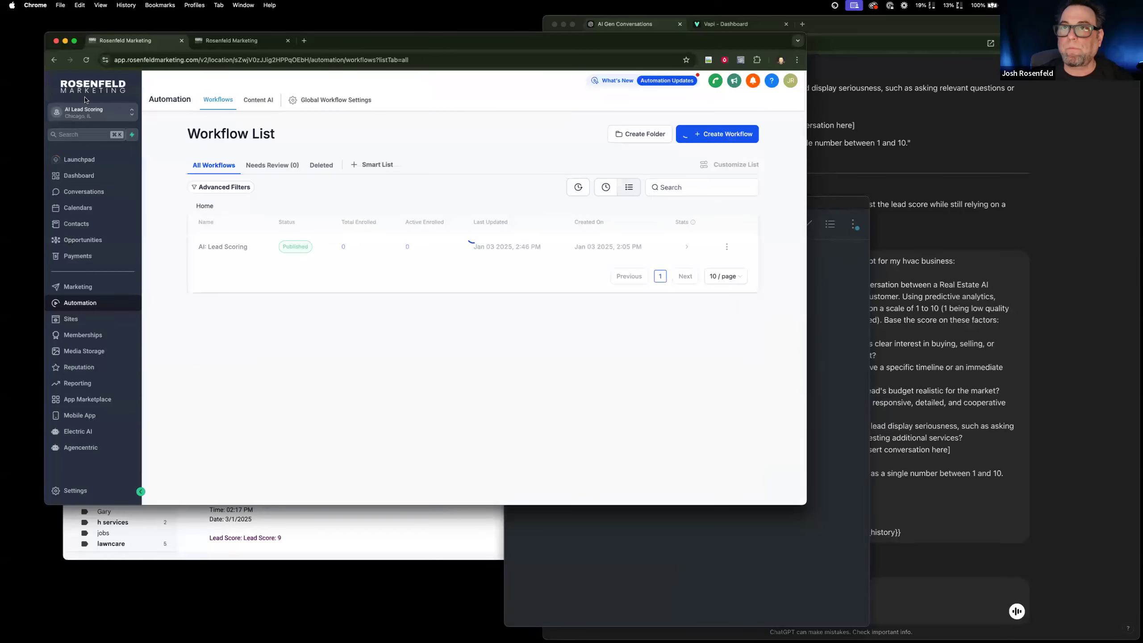
click(103, 113)
click(179, 139)
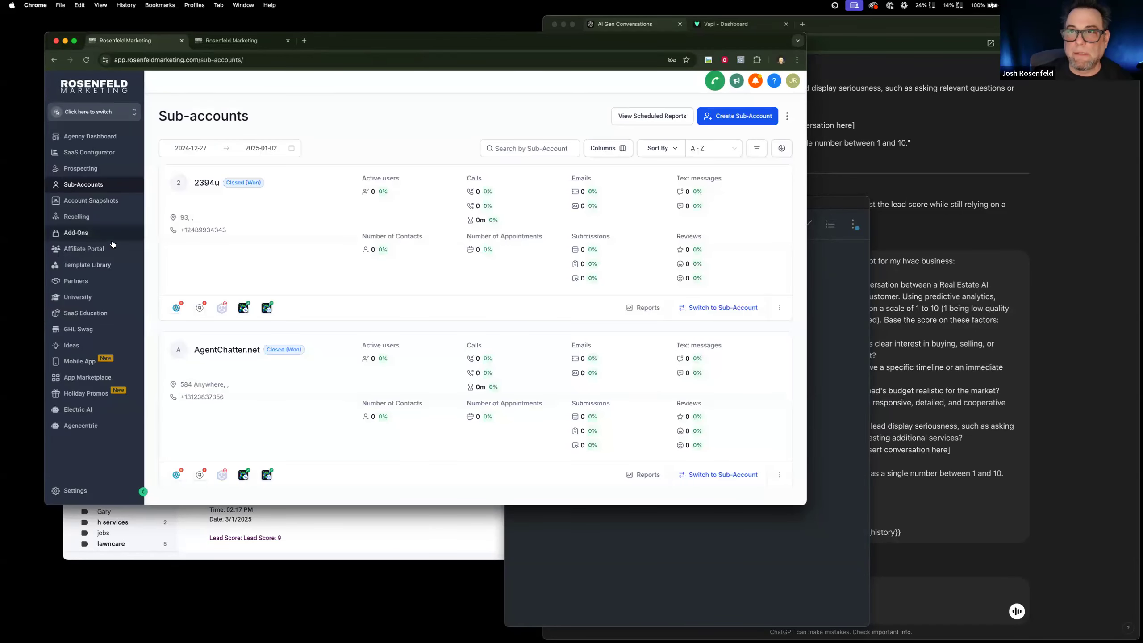
click(90, 201)
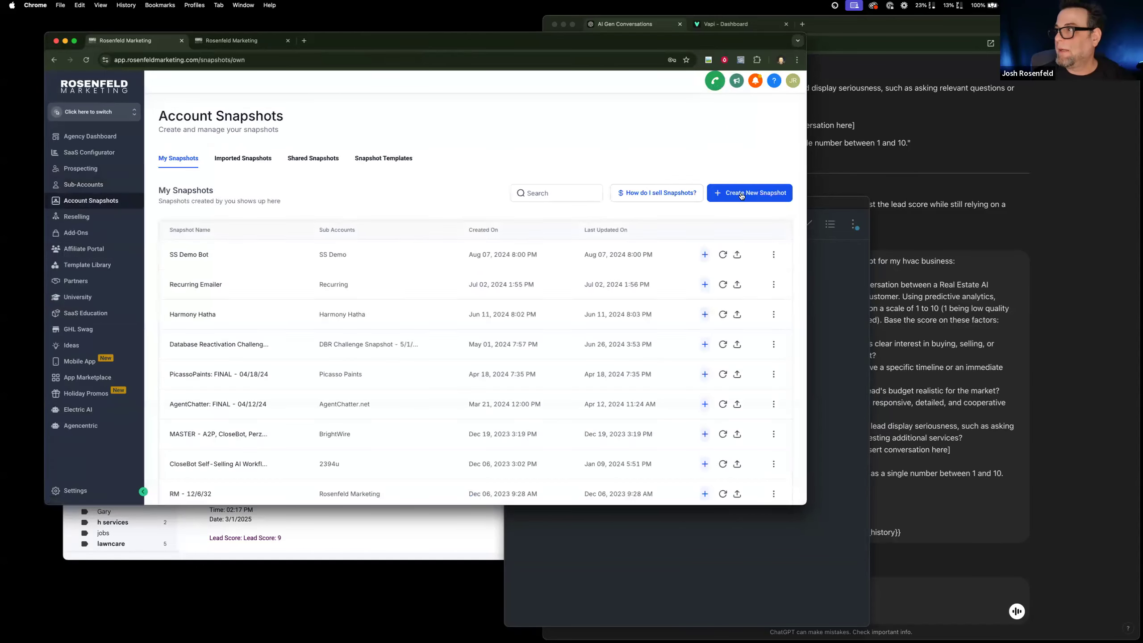
Create a snapshot named "AI Class: Lead Scoring" from the AI Lead Scoring sub-account.
click(747, 193)
click(421, 273)
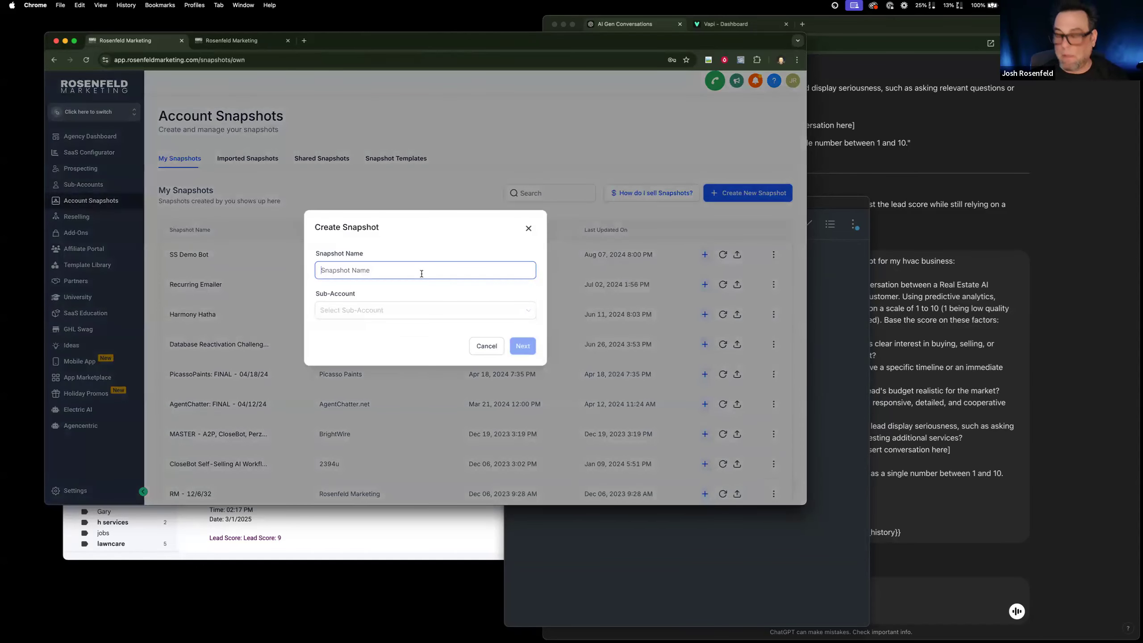
text(AI? e)
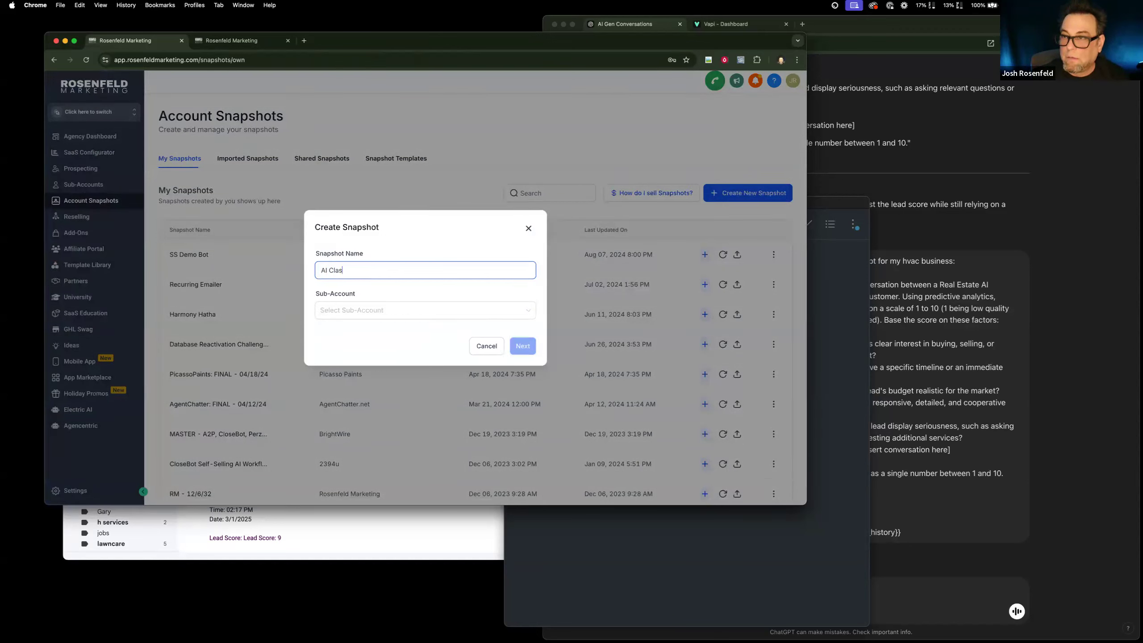
text(ass: Lead Scoring)
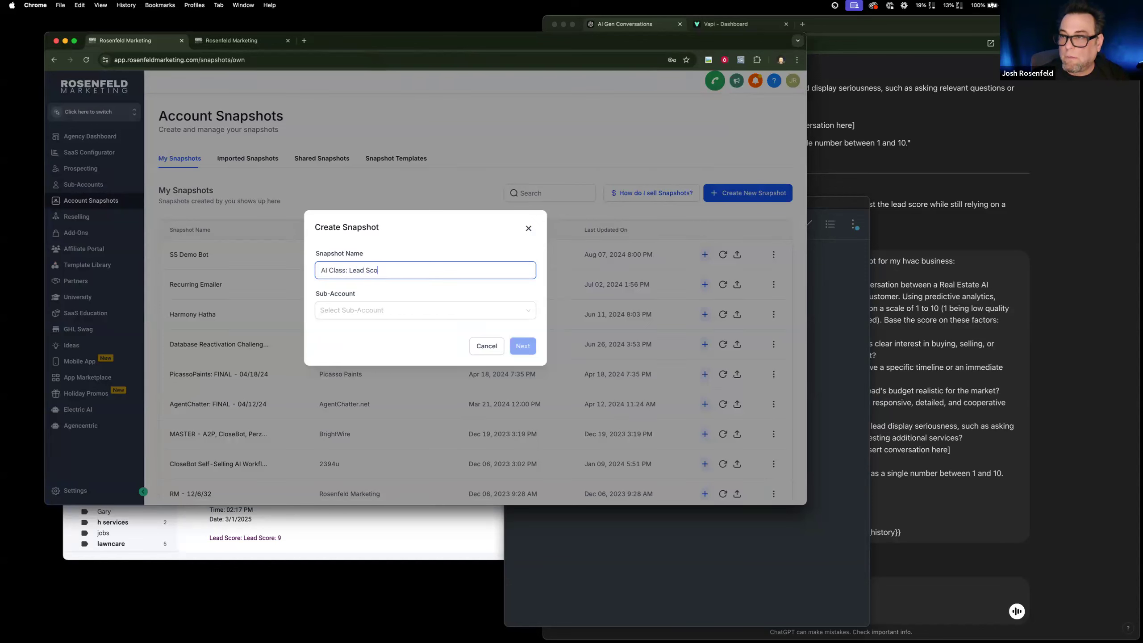
click(450, 314)
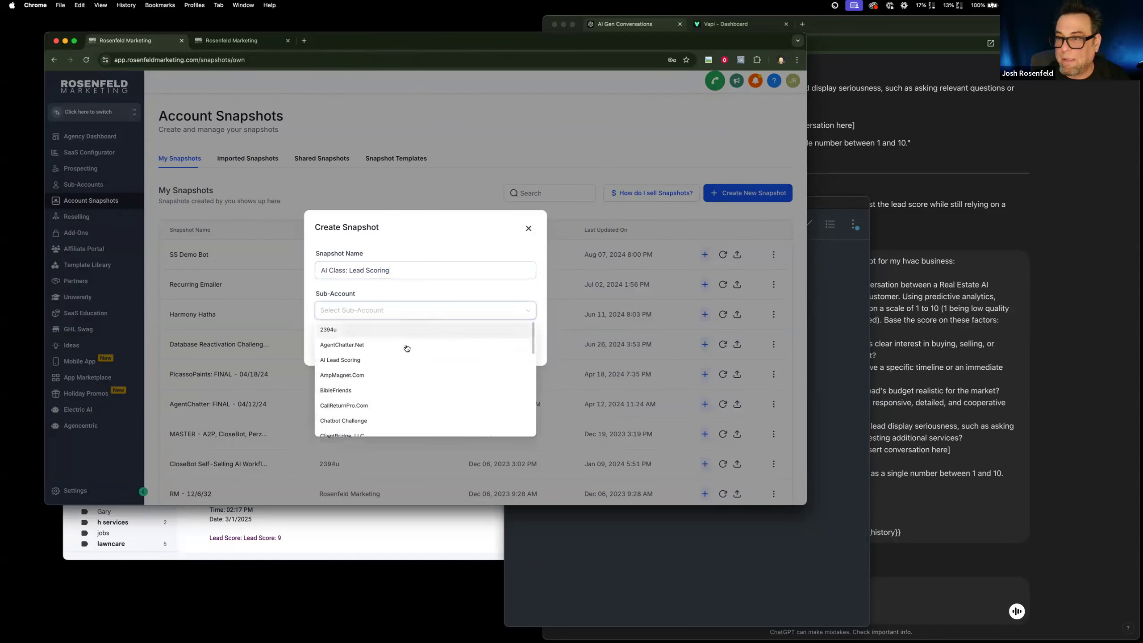
click(403, 360)
click(511, 346)
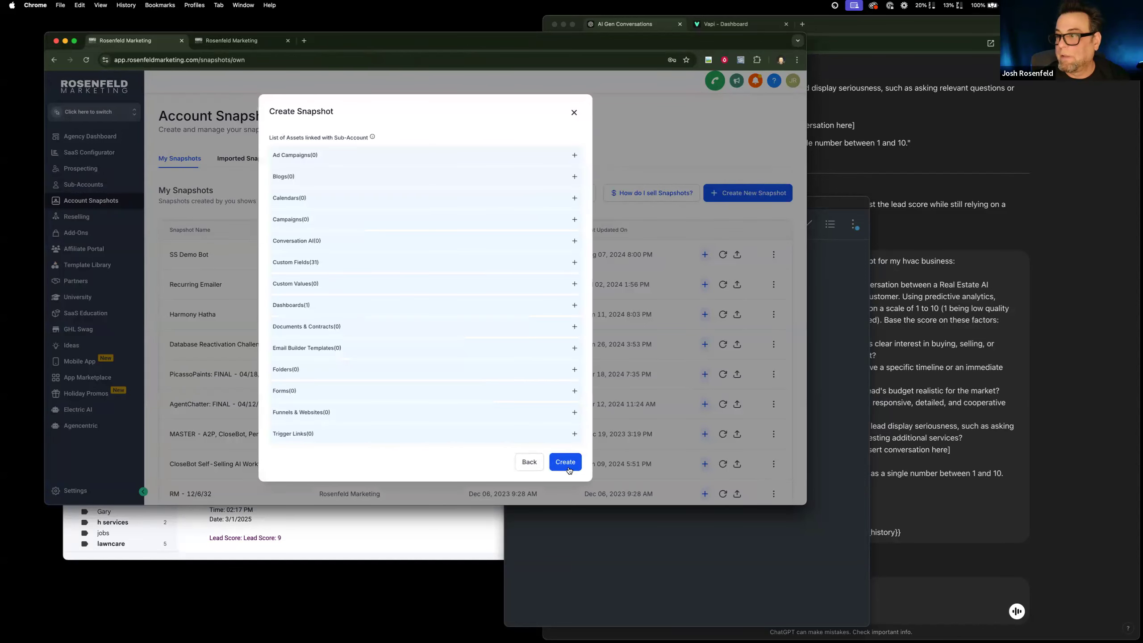
click(566, 462)
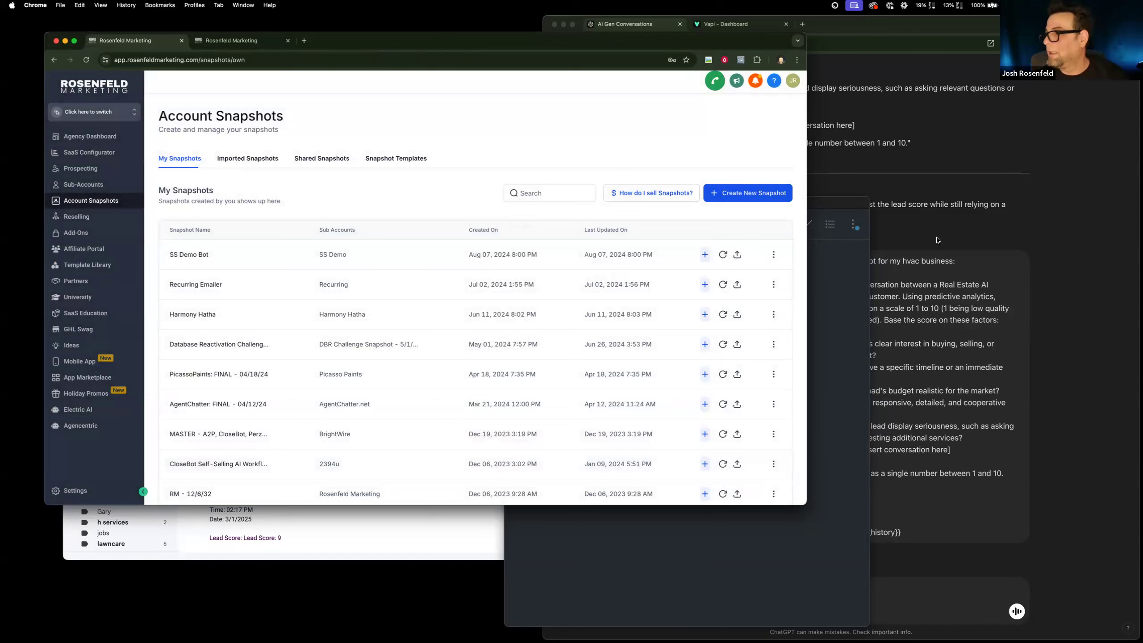
Switch to the ChatGPT conversation with the HVAC scoring prompt and create a public share link for it.
click(937, 240)
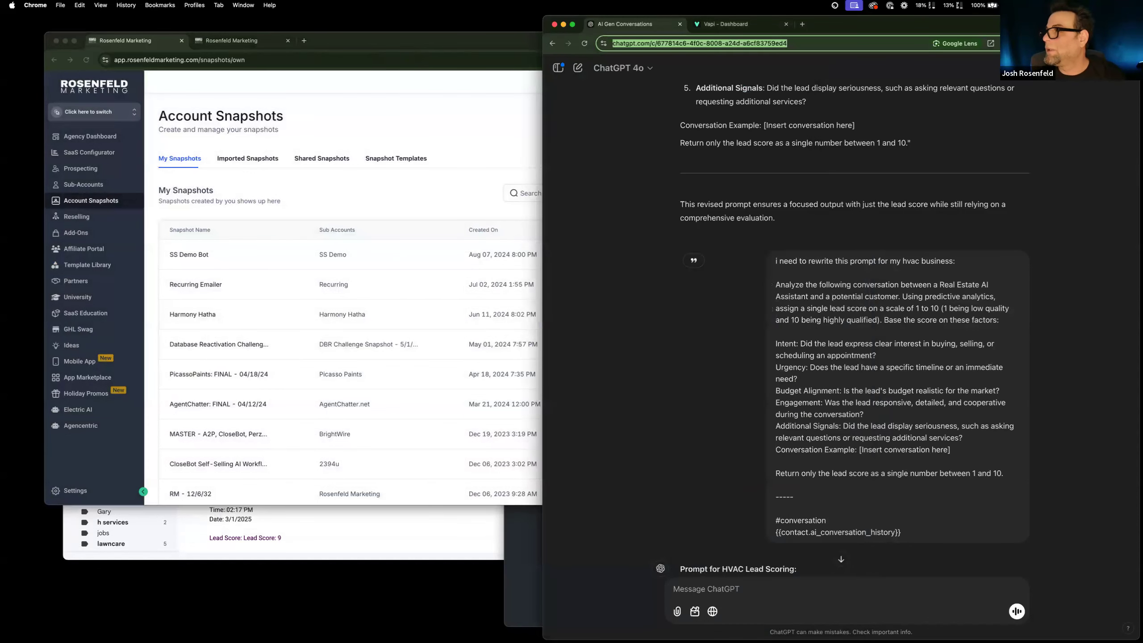
click(1090, 68)
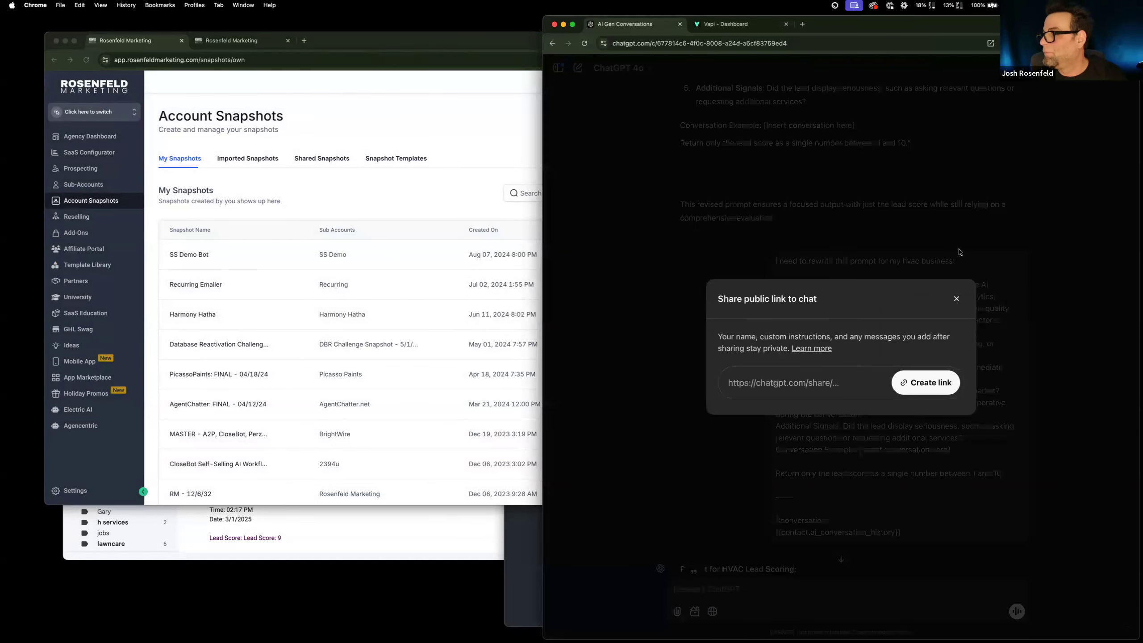
click(912, 391)
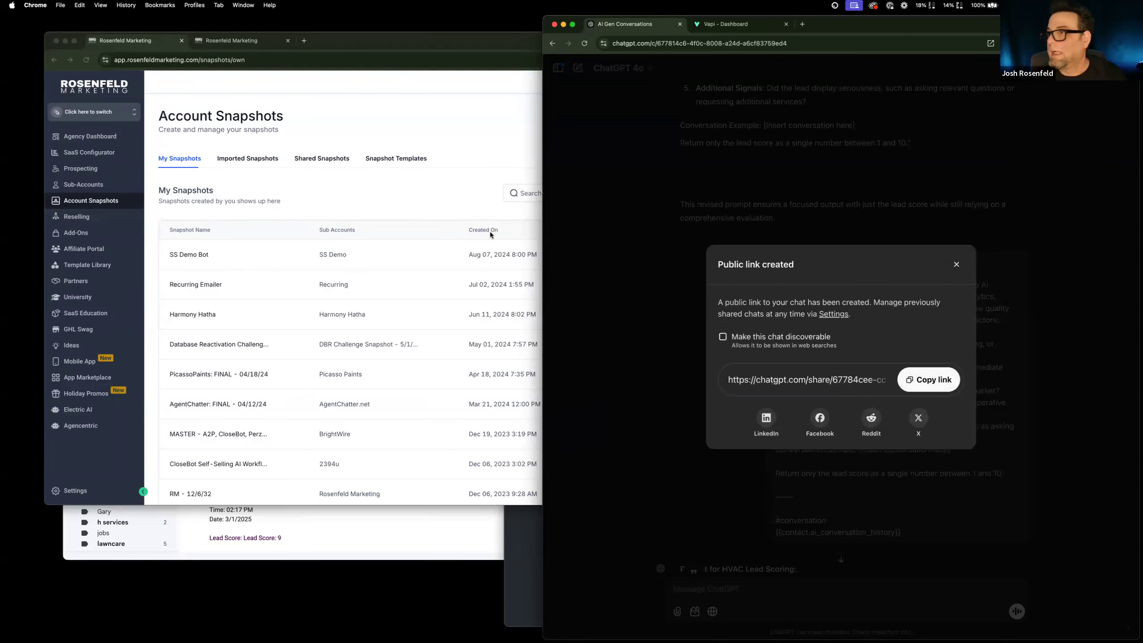
Switch to WorkFlowy and add a "The Snapshot:" bullet under AI Lead Scoring.
click(531, 564)
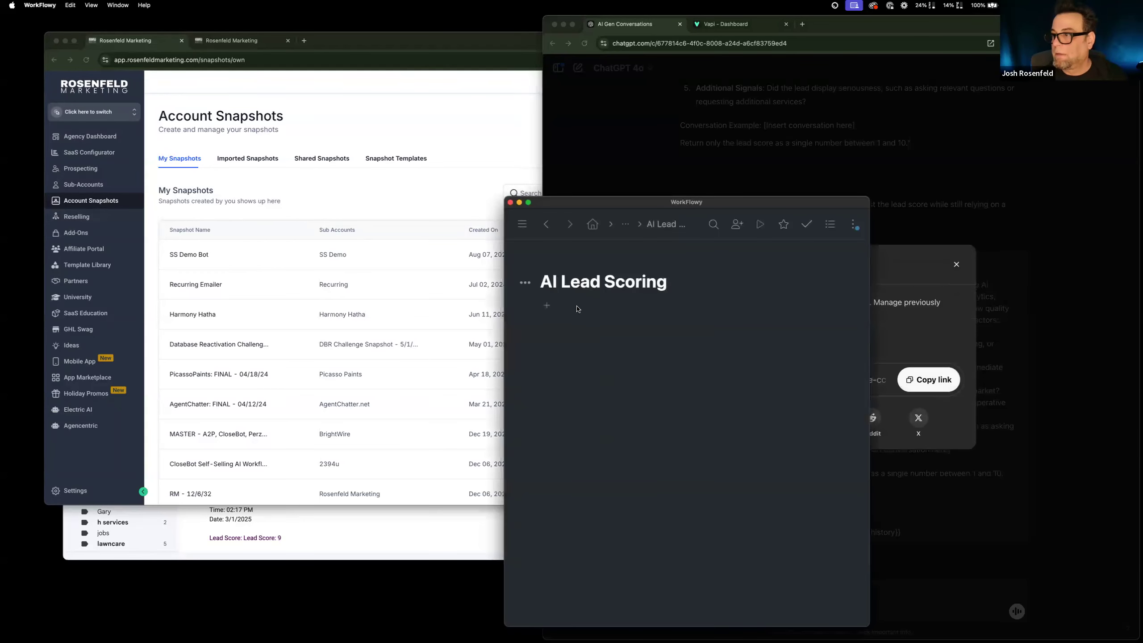
click(546, 306)
text(The Sn a)
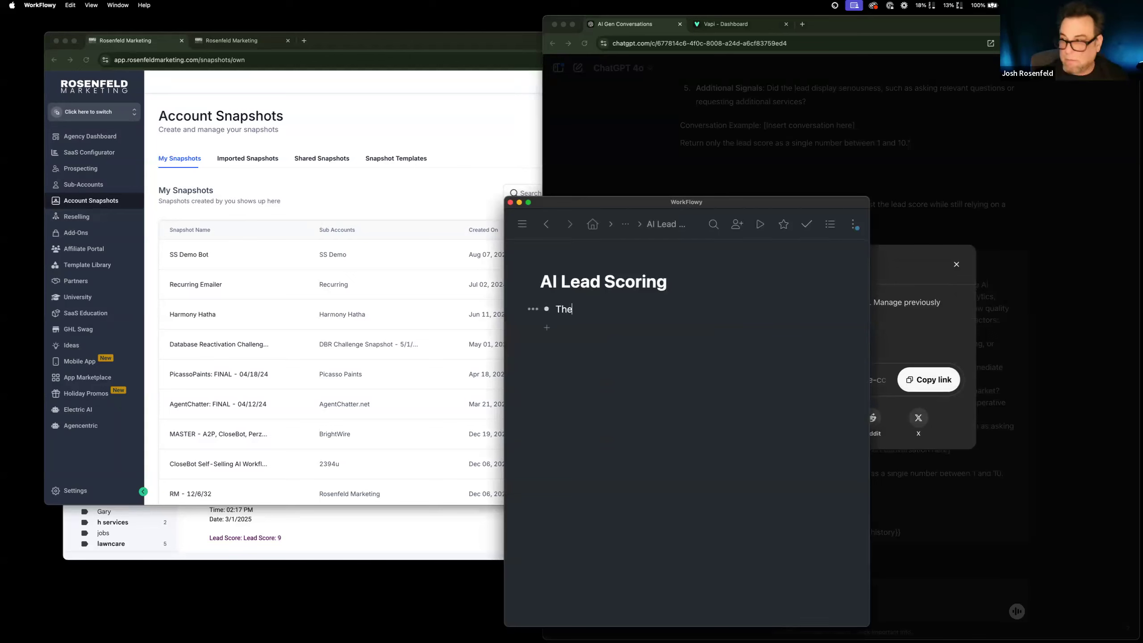
key(BackSpace)
key(BackSpace)
text(apshio)
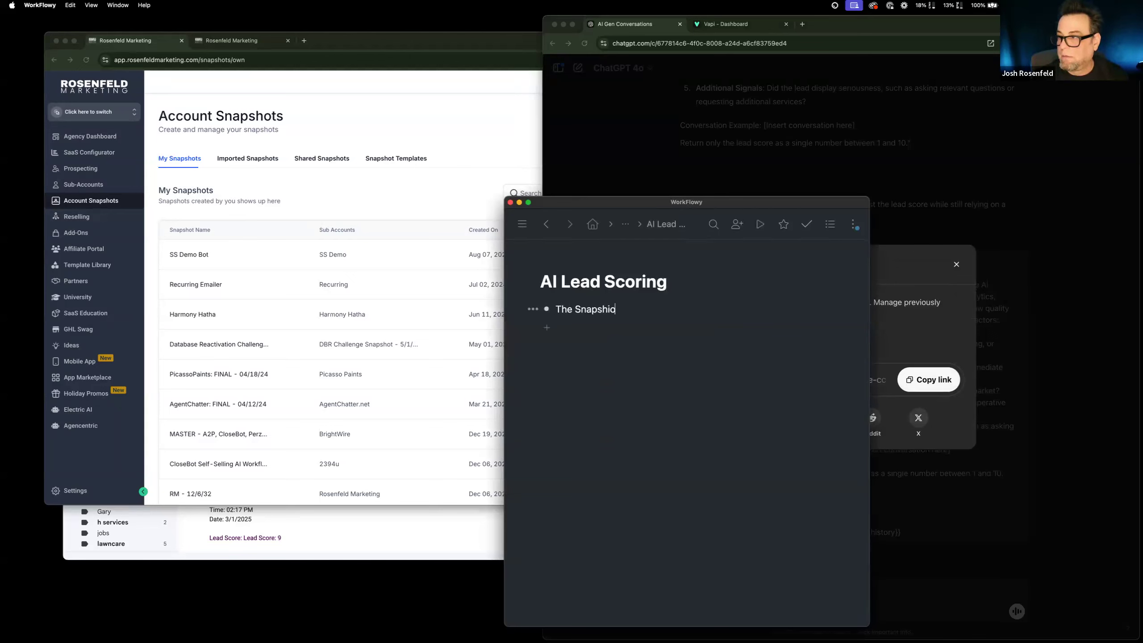
text(ot)
key(BackSpace)
key(BackSpace)
key(BackSpace)
text(ot:)
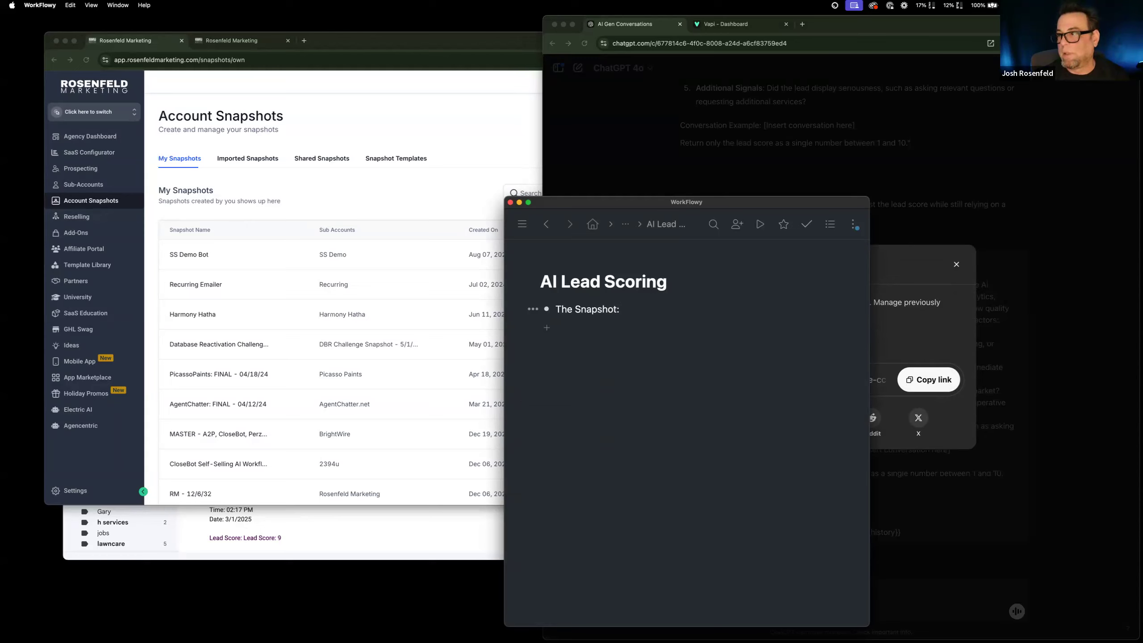
Add a "The ChatGPT:" bullet below the snapshot bullet and paste the shared conversation link into it.
text(Tha)
key(BackSpace)
text(e Cha)
key(BackSpace)
text(hatG)
key(BackSpace)
text(GPT:)
text(https://chatgpt.com/share/67784cee-cc6c-8008-be5f-5a01caf58f5e)
click(630, 314)
Reload the Account Snapshots list in the browser and get a permanent share link for the AI Class: Lead Scoring snapshot.
click(297, 211)
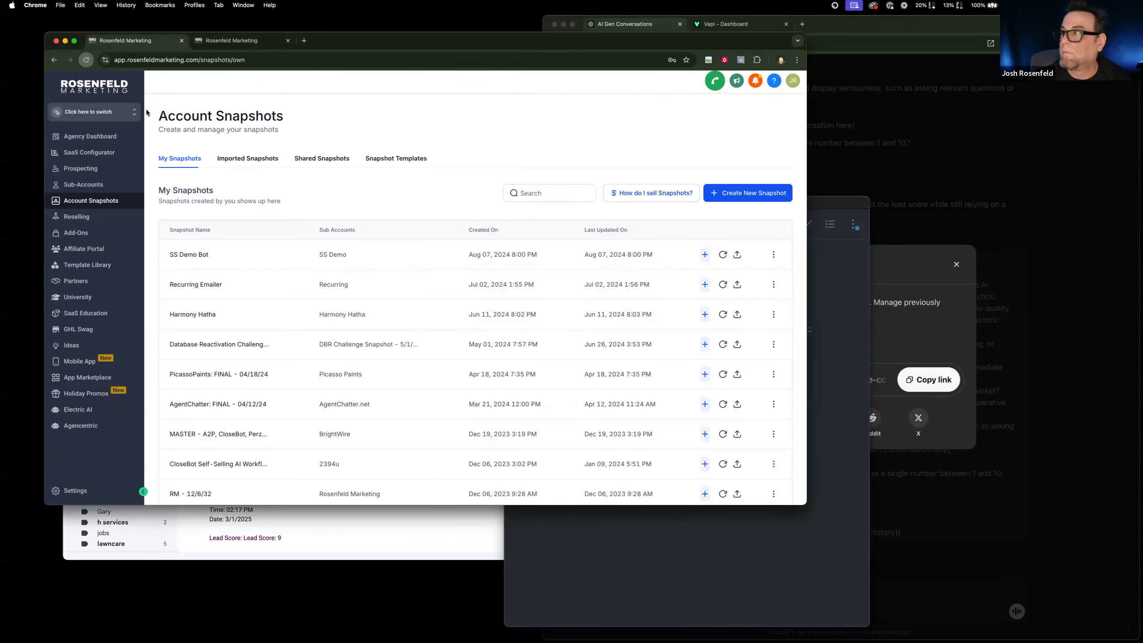
click(86, 60)
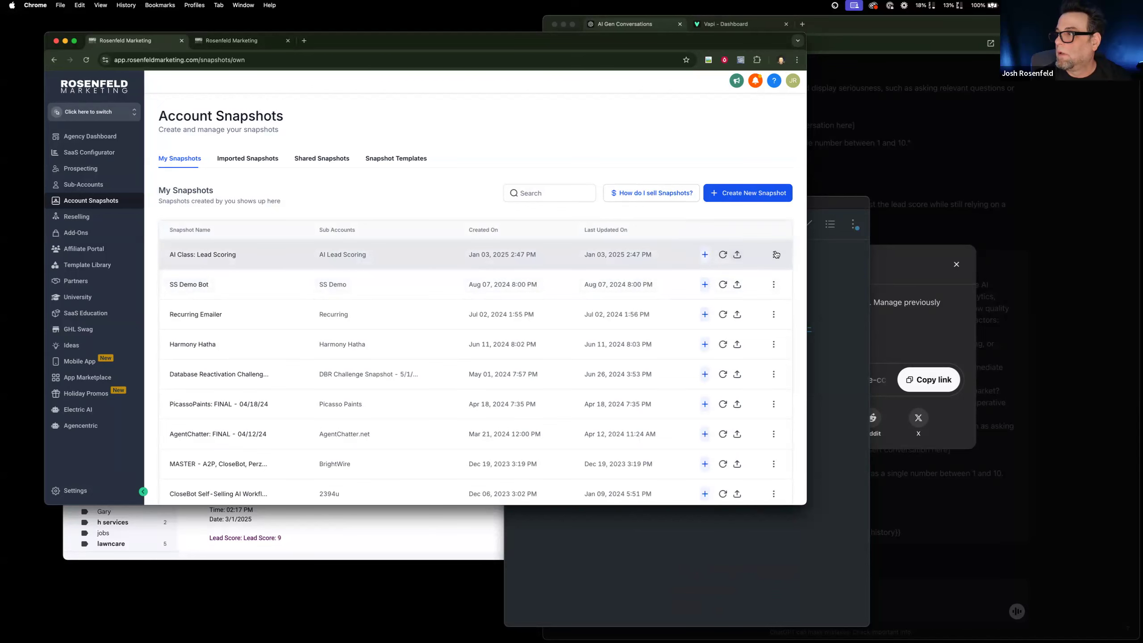
click(774, 255)
click(746, 205)
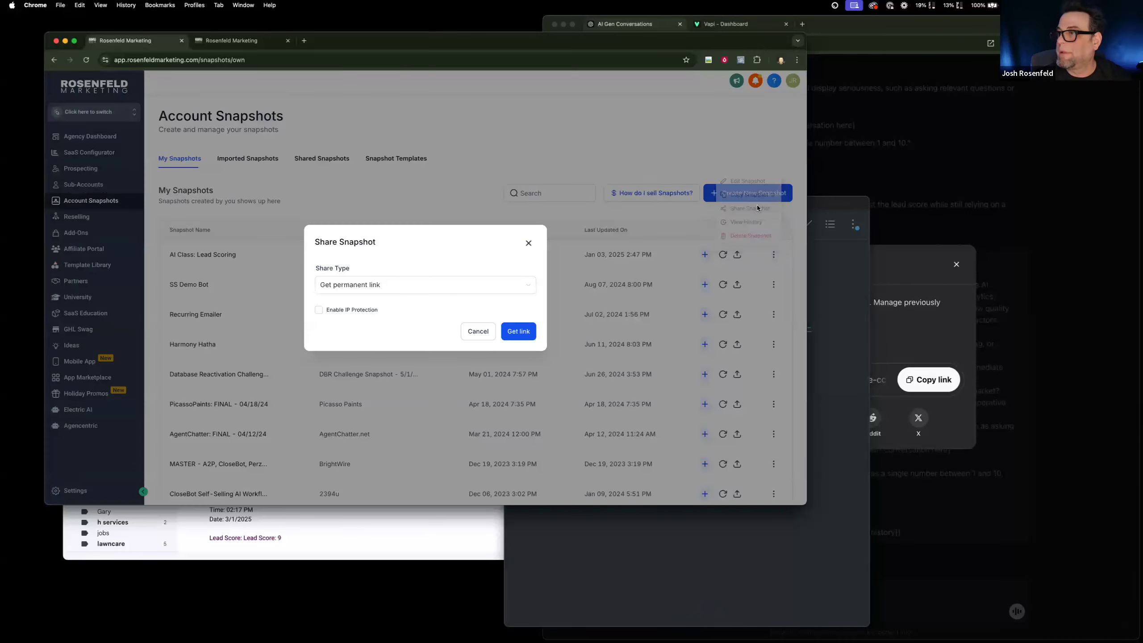
click(522, 331)
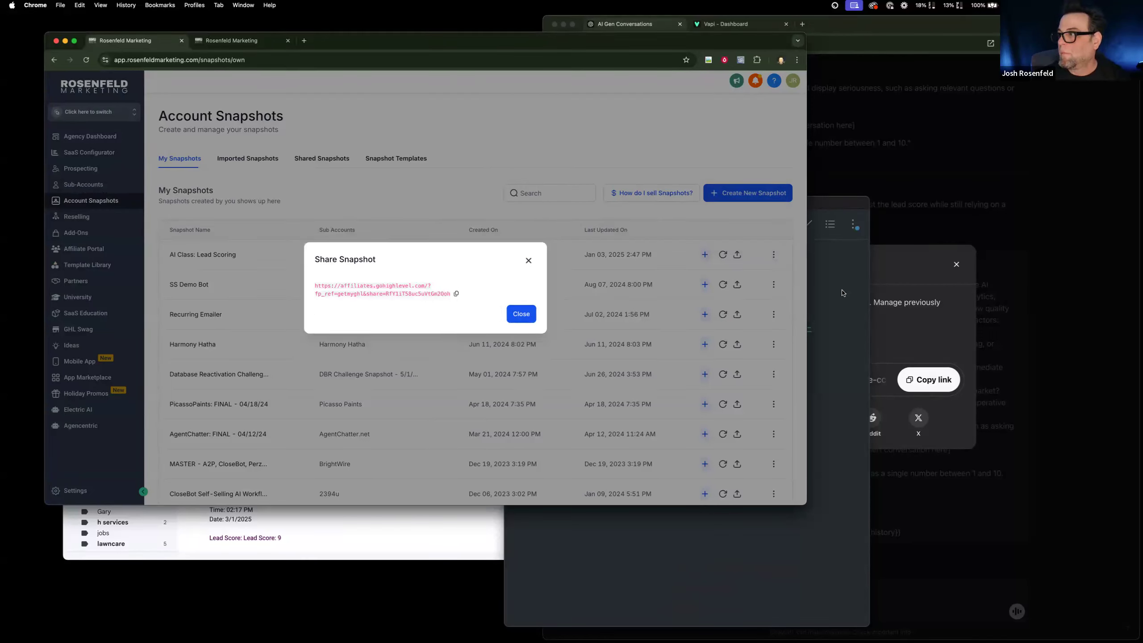
Paste the snapshot's share link after "The Snapshot:" in the WorkFlowy list.
click(842, 292)
click(672, 304)
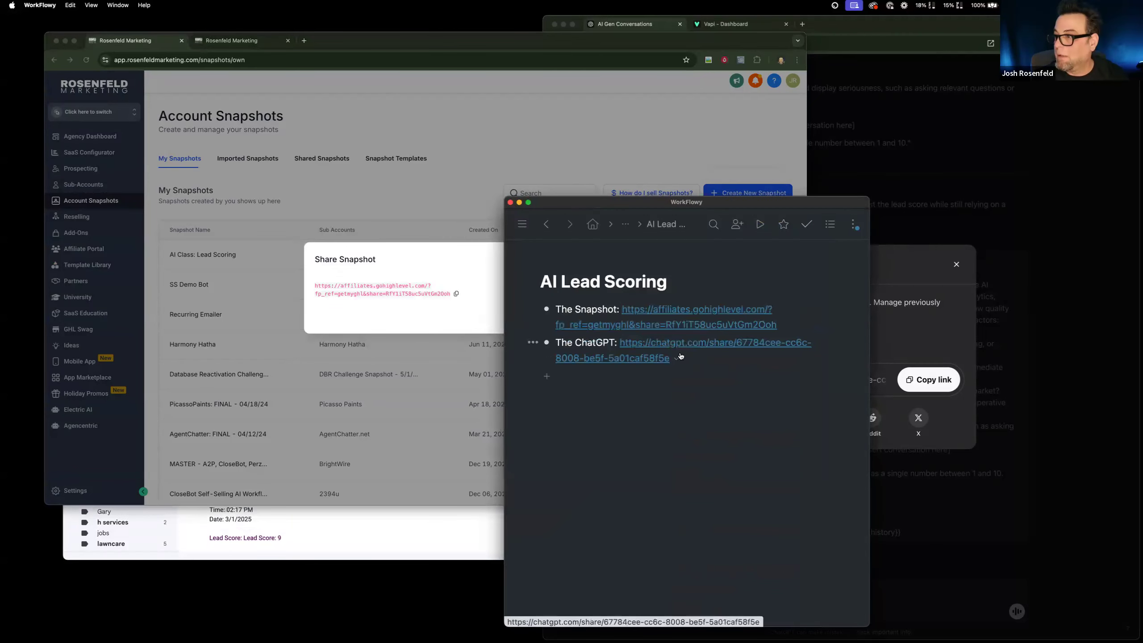
click(689, 360)
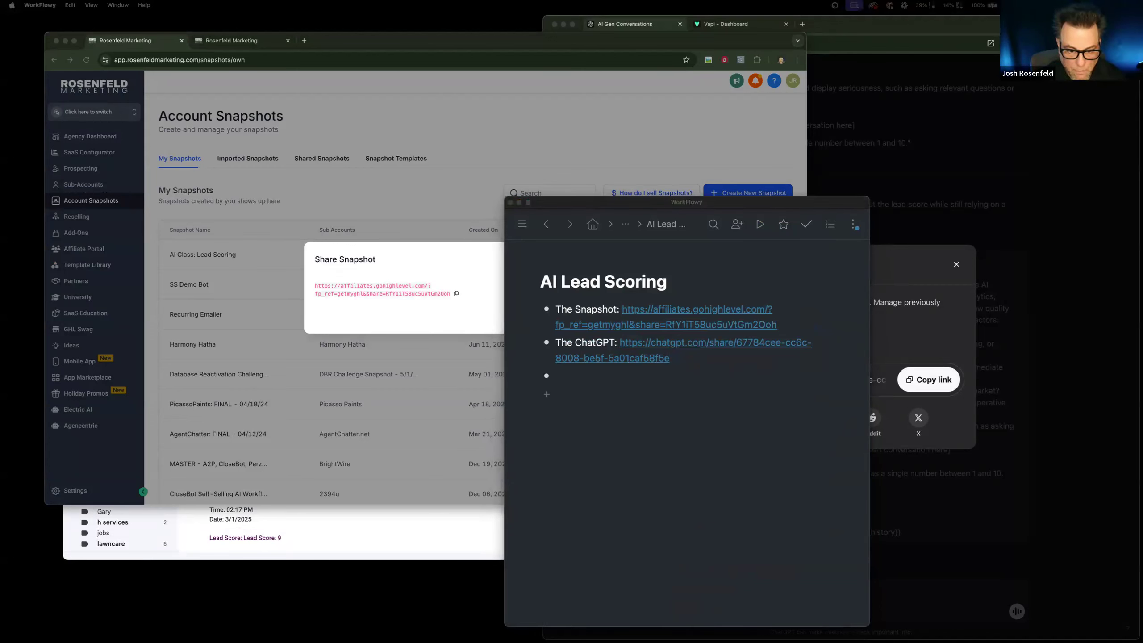
drag(382, 641, 428, 100)
drag(250, 113, 167, 114)
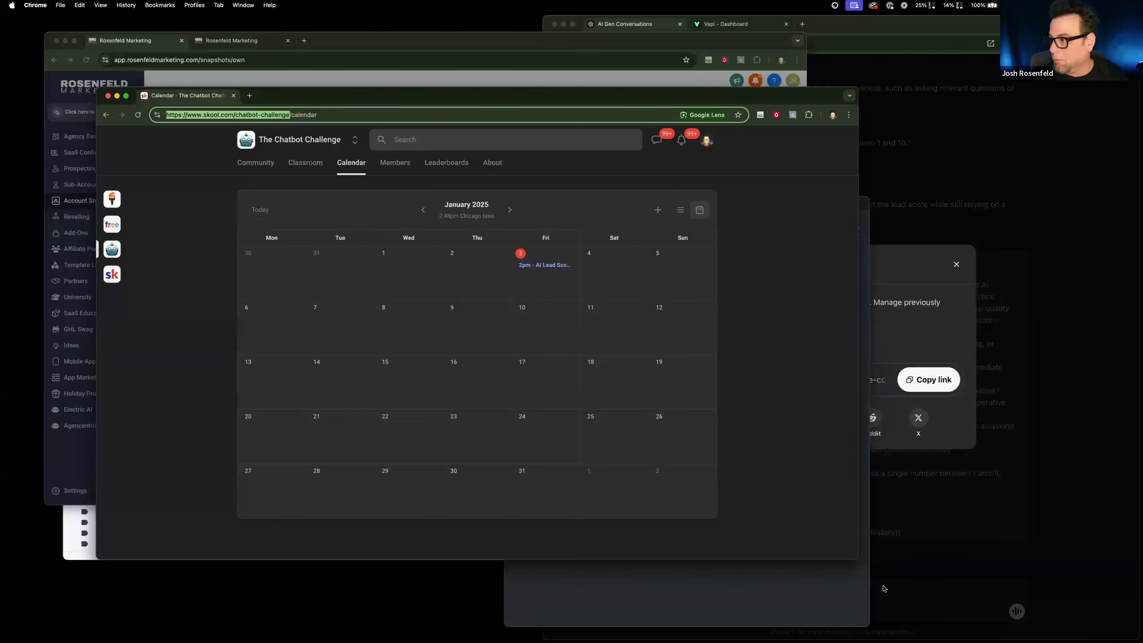
key(super+c)
click(805, 581)
key(super+v)
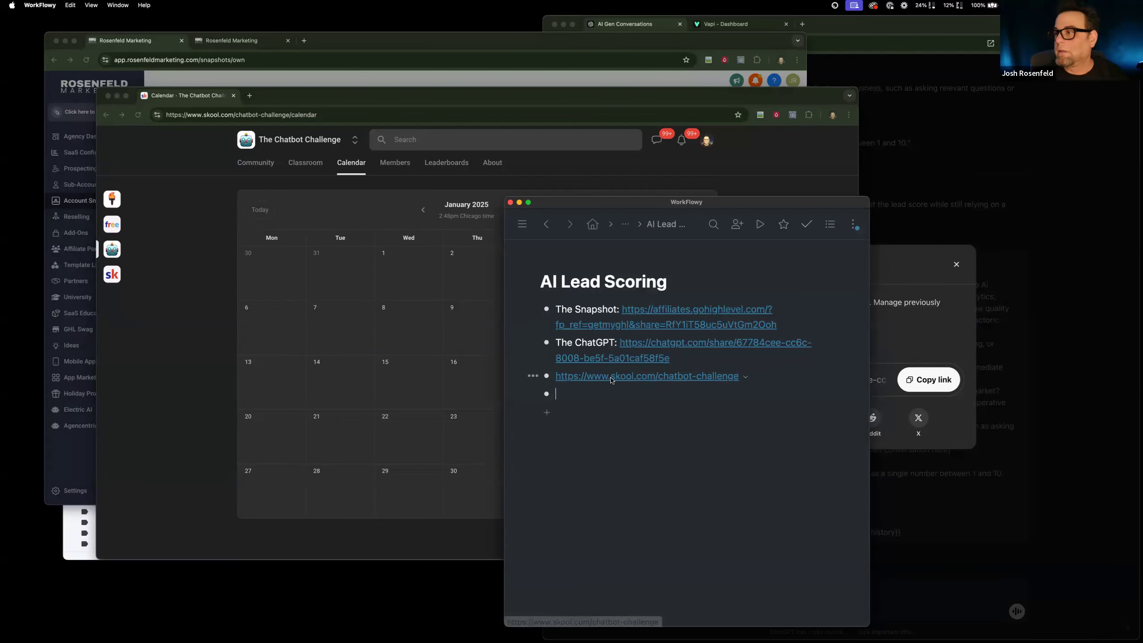
Open the Chatbot Challenge Classroom in the browser, locate the AI Lead Scoring course, and return to the ChatGPT window.
click(284, 182)
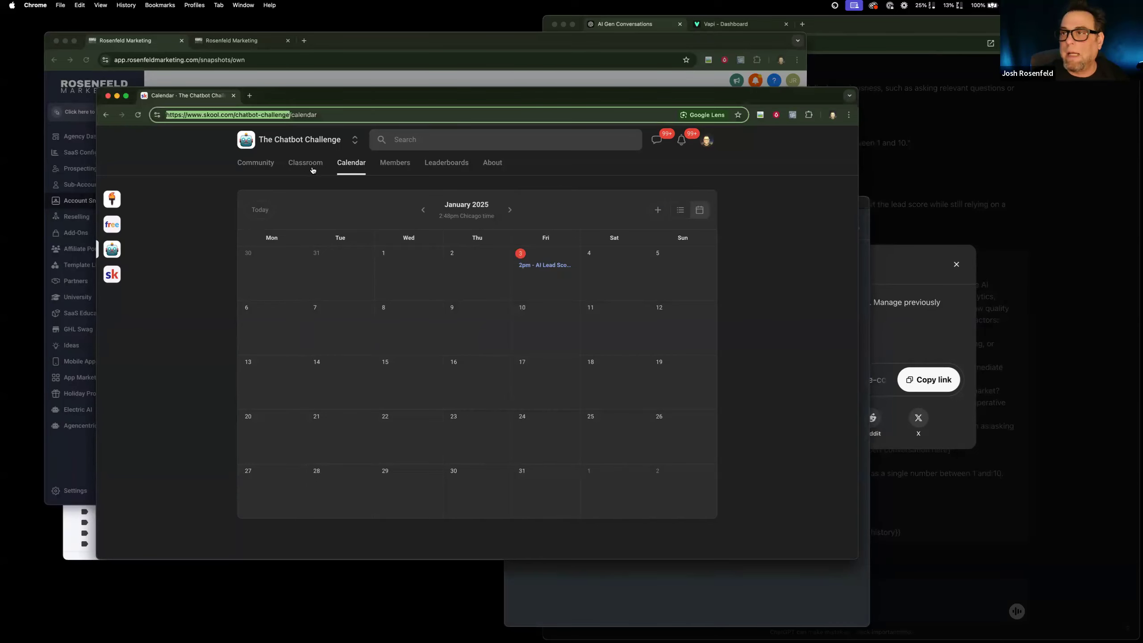
click(306, 163)
scroll(459, 366, down, 2)
scroll(458, 367, down, 5)
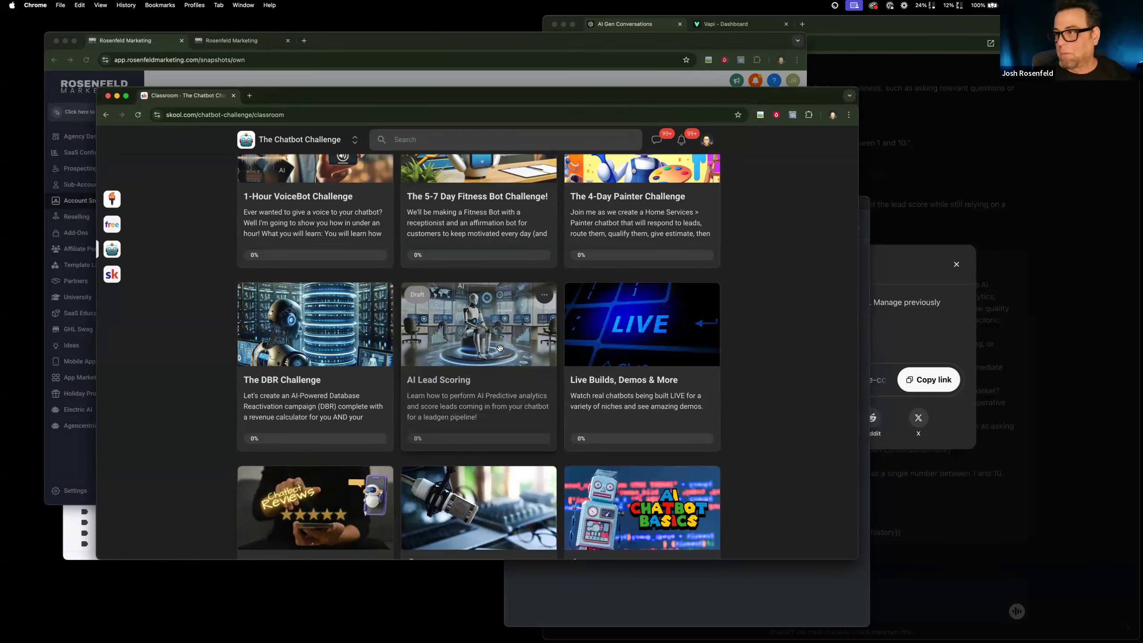
click(894, 329)
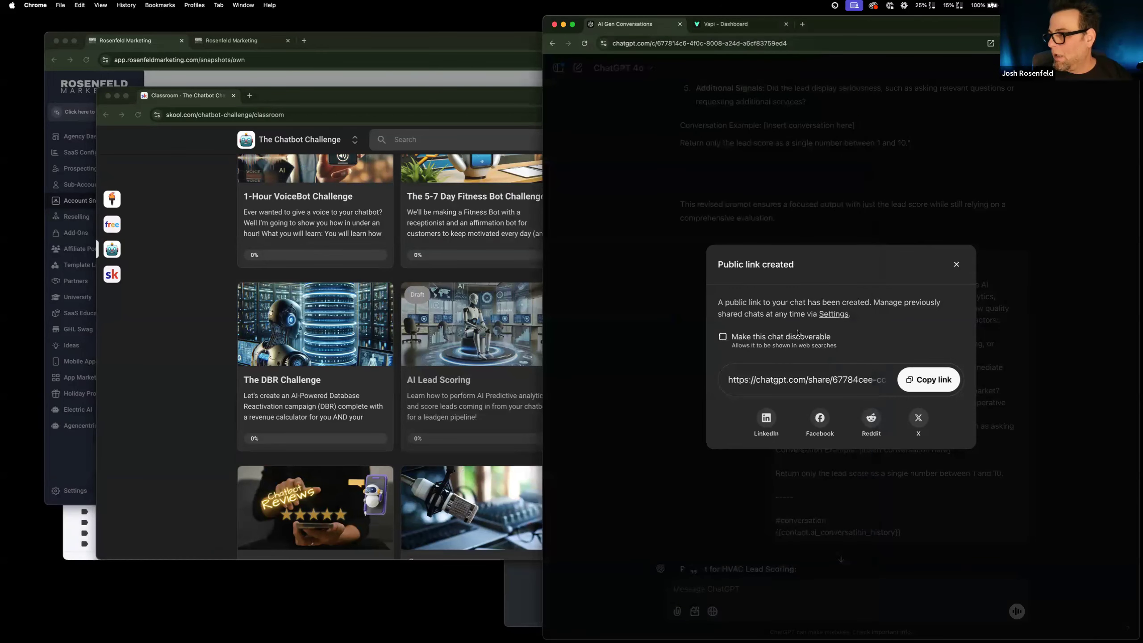
Switch to WorkFlowy, remove the empty bullet below the community link, and add the date Fri, Jan 3 as the first bullet of AI Lead Scoring.
click(533, 589)
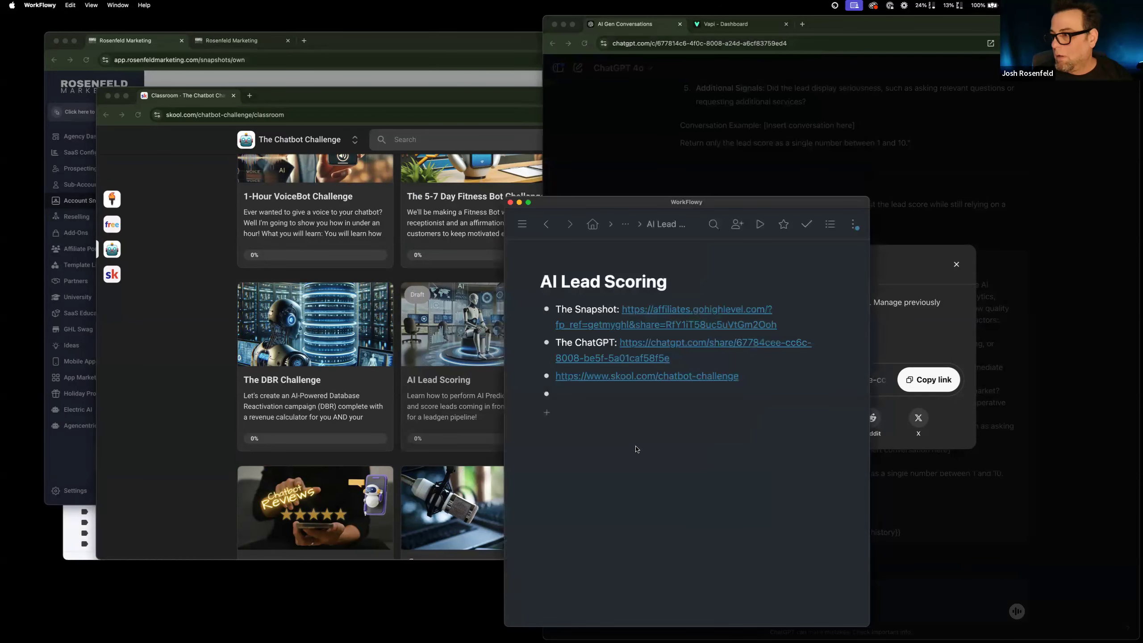
key(BackSpace)
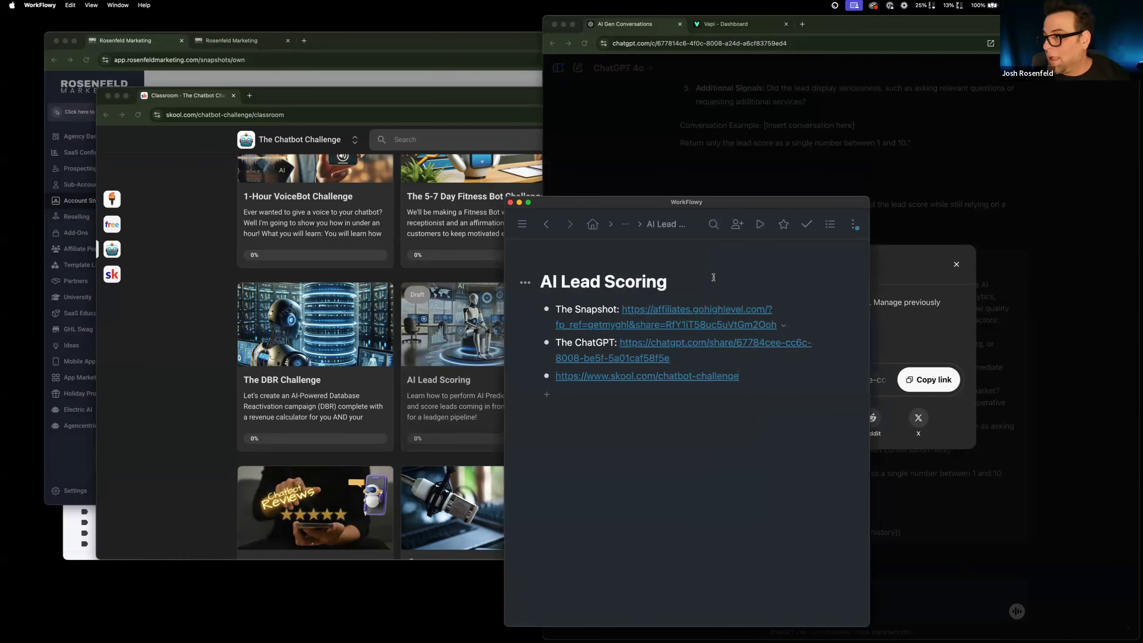
key(Return)
text(friday)
key(BackSpace)
key(BackSpace)
key(BackSpace)
key(BackSpace)
key(BackSpace)
key(BackSpace)
text(Friday)
key(BackSpace)
text(,)
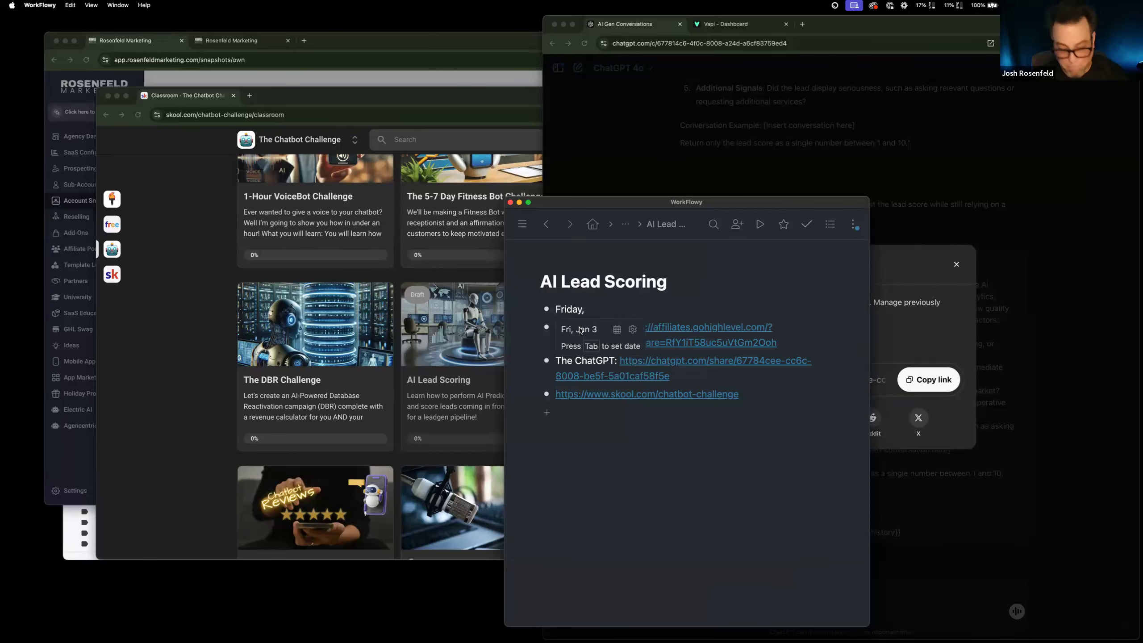
click(580, 330)
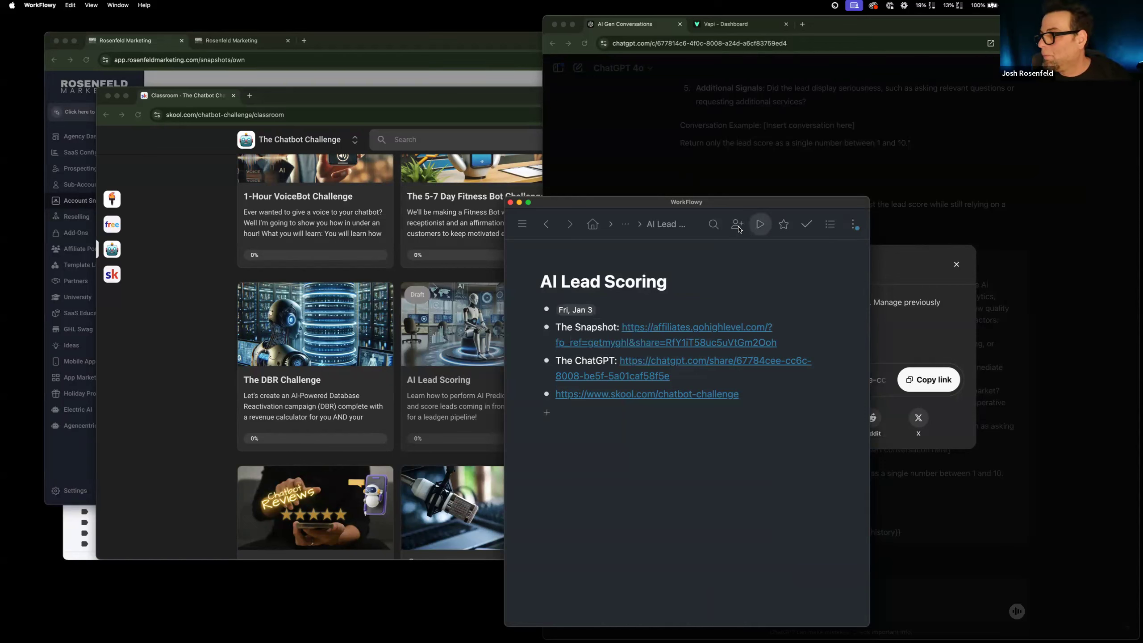
Enable the secret-link invitation for the AI Lead Scoring list, set its access to Can view, and copy the link.
click(737, 224)
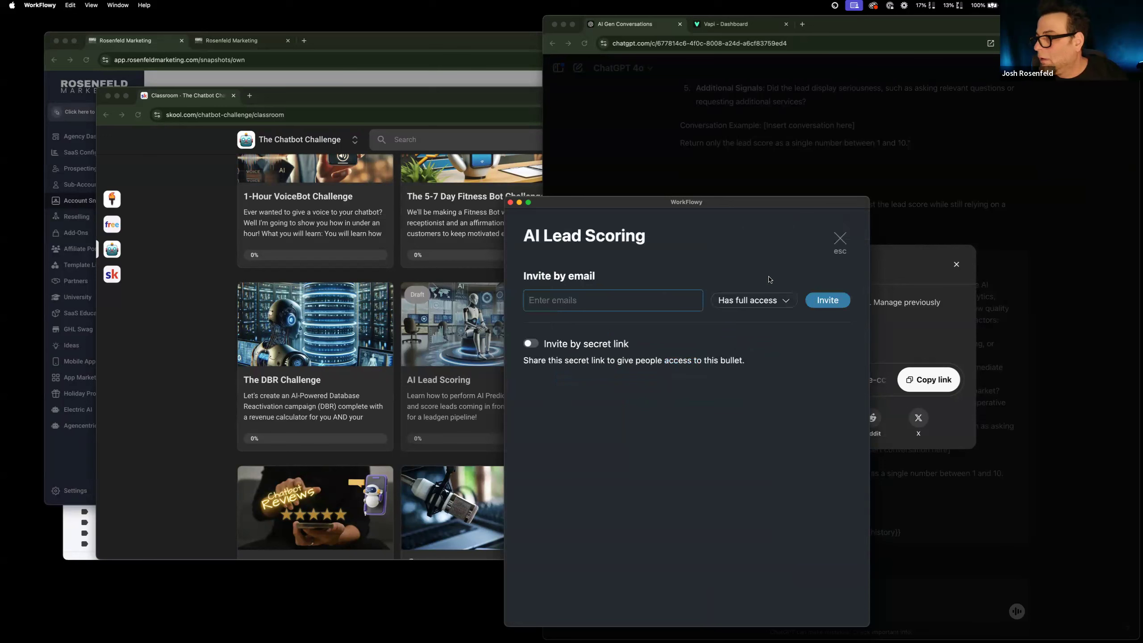
click(532, 343)
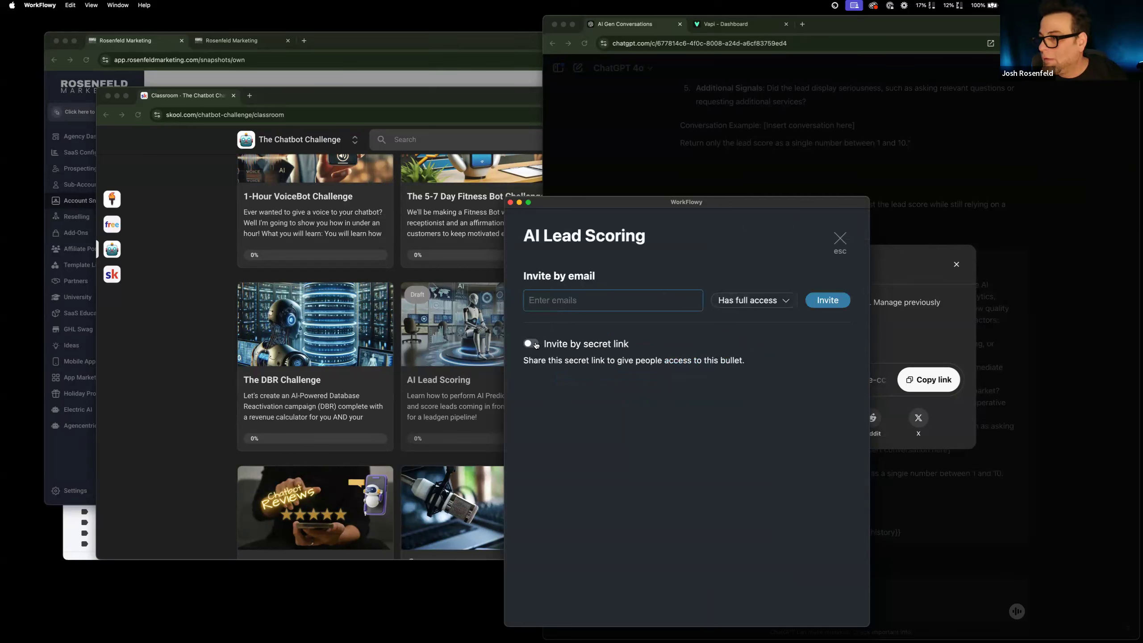
click(679, 397)
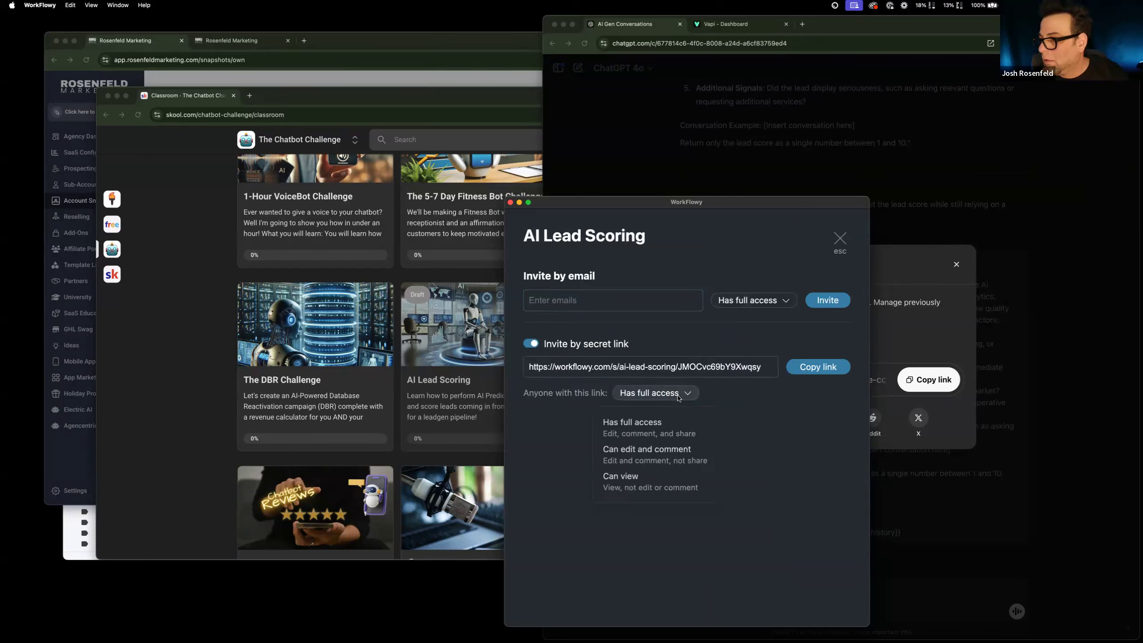
click(660, 478)
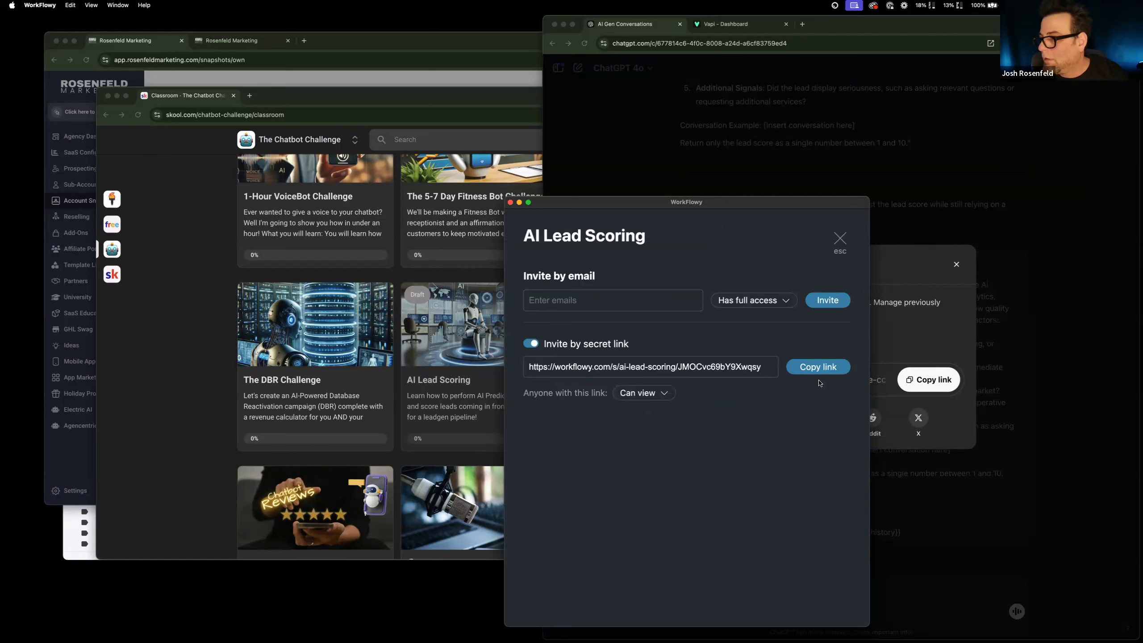
click(816, 371)
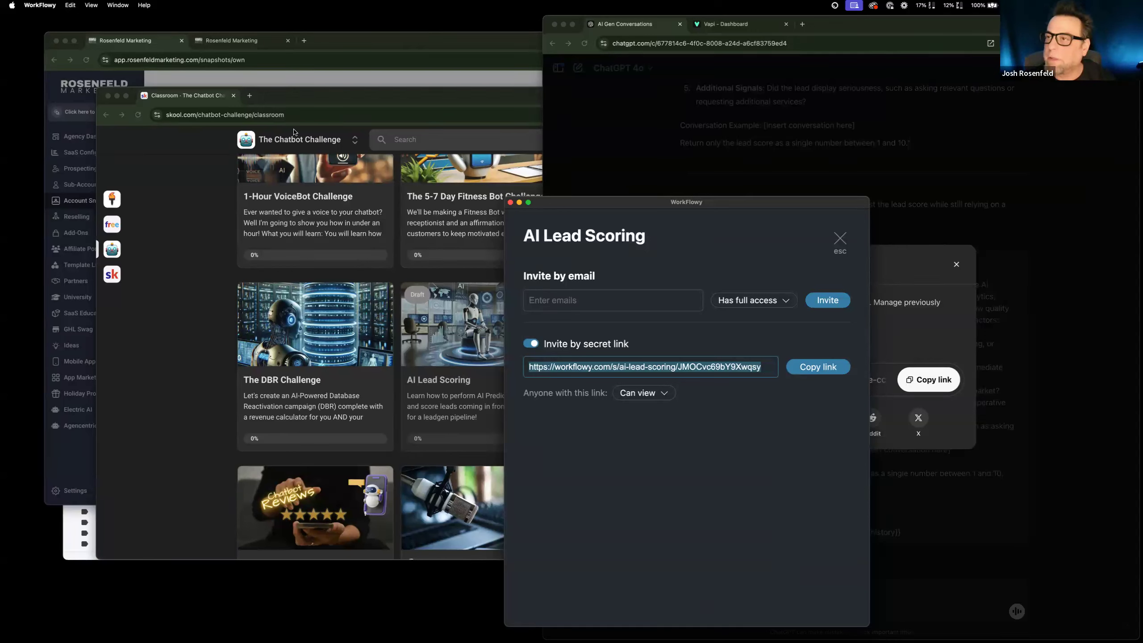
Return to the browser's Account Snapshots page, copy the snapshot's share link again, and close the Share Snapshot dialog.
click(296, 67)
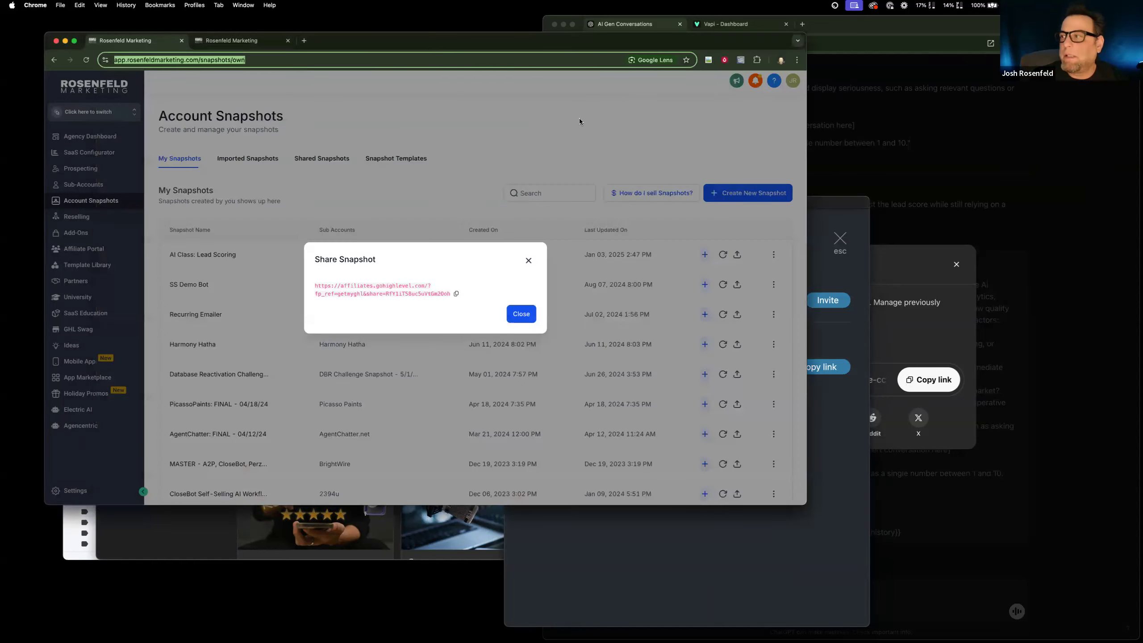
click(457, 295)
click(519, 316)
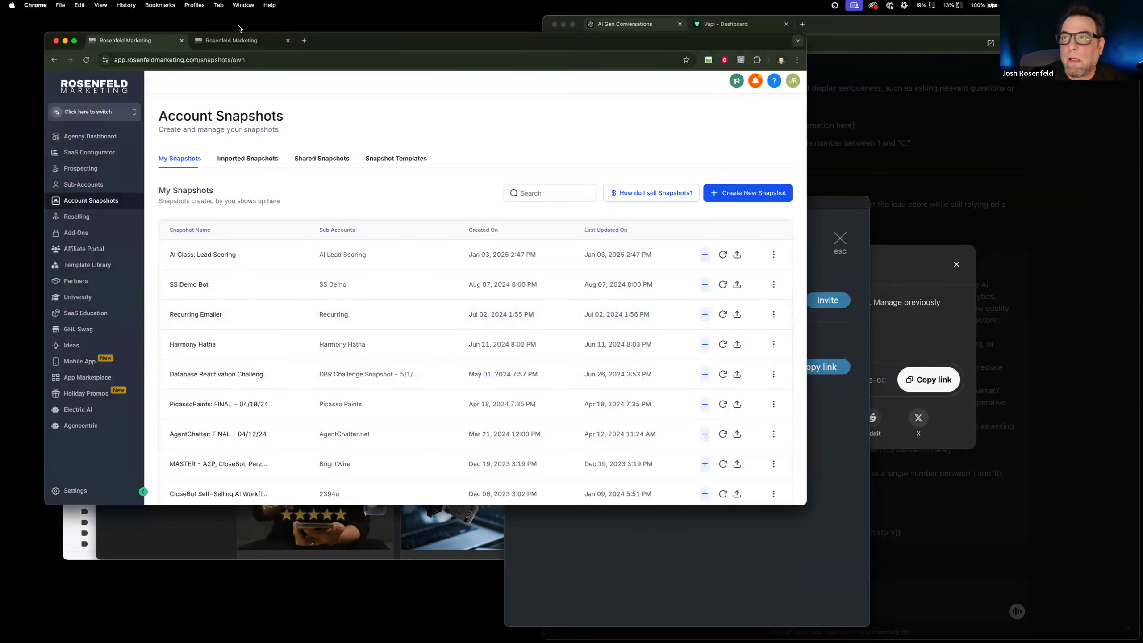
Open the AI: Lead Scoring workflow in the sub-account and review its action sequence and the #3 Extract: Phone prompt.
click(233, 43)
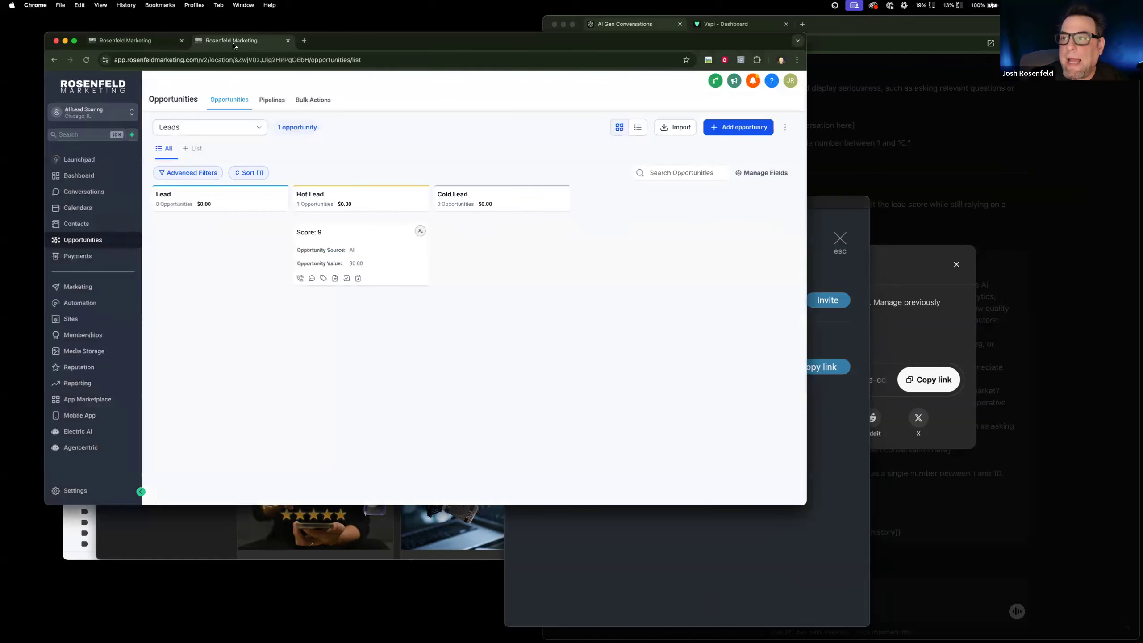
click(96, 307)
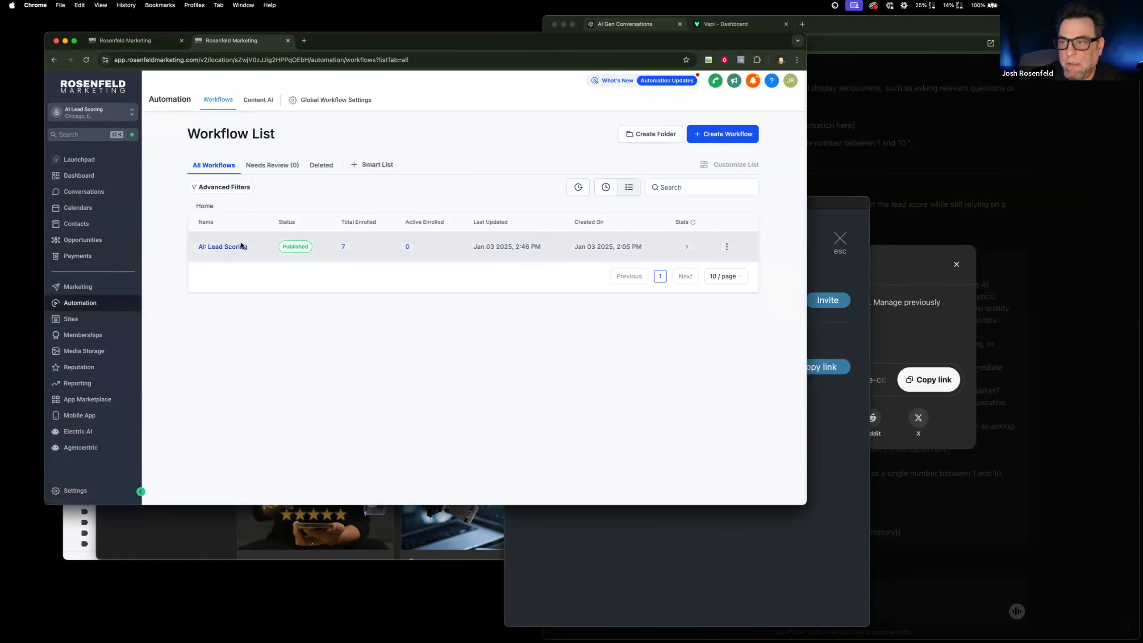
click(241, 243)
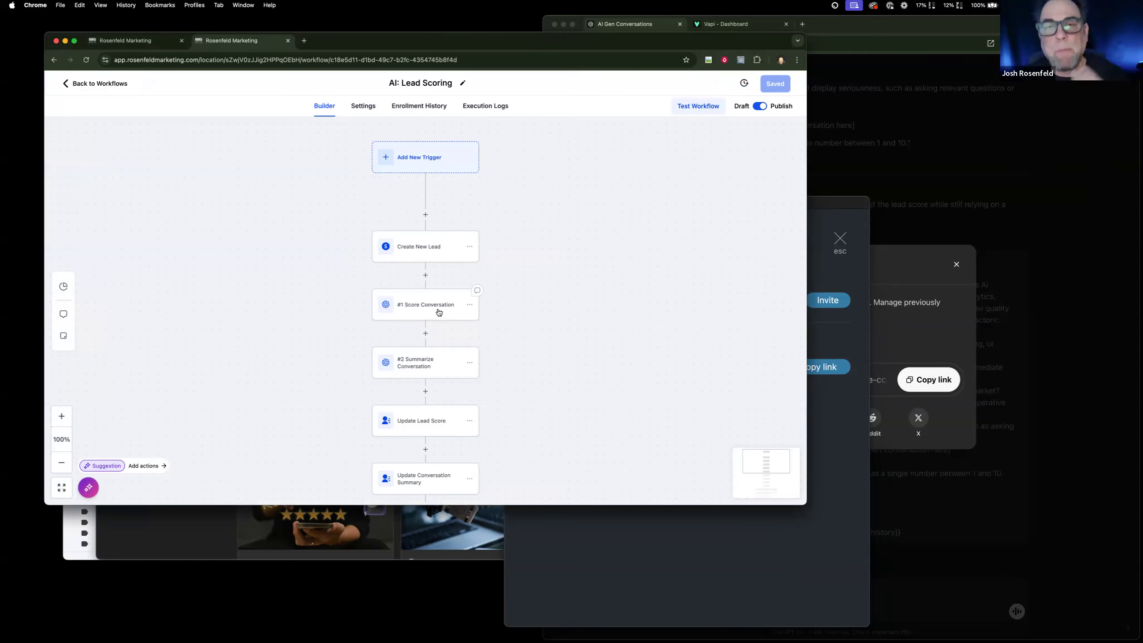
scroll(432, 314, down, 1)
scroll(431, 314, down, 5)
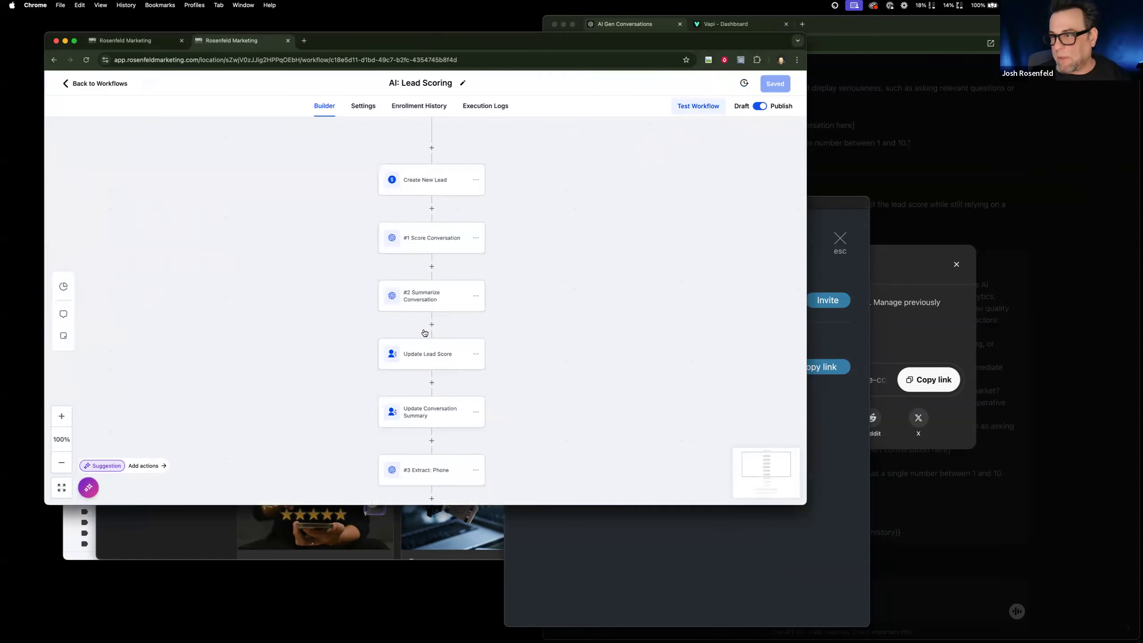
scroll(423, 330, right, 3)
scroll(422, 330, down, 3)
click(396, 365)
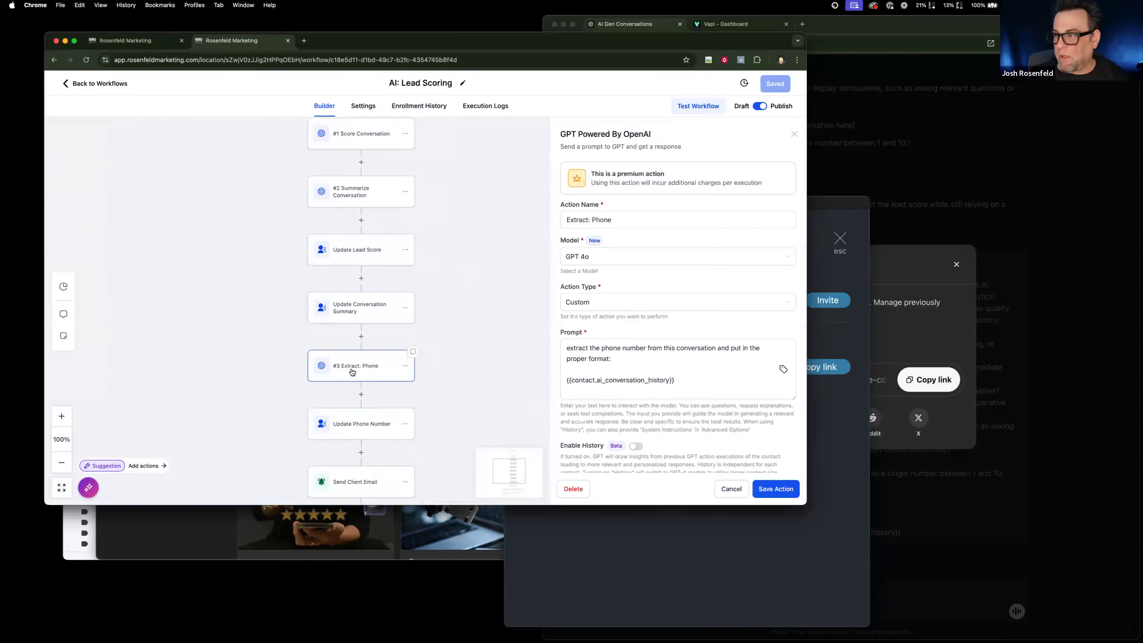
click(608, 359)
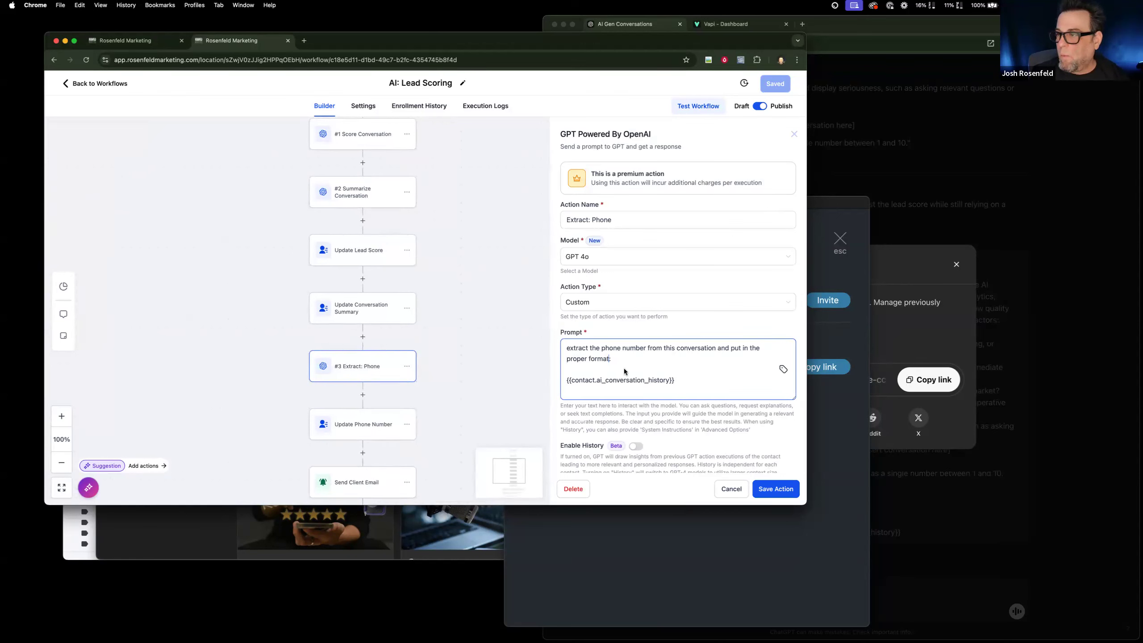
click(726, 486)
scroll(205, 214, down, 1)
scroll(206, 213, down, 2)
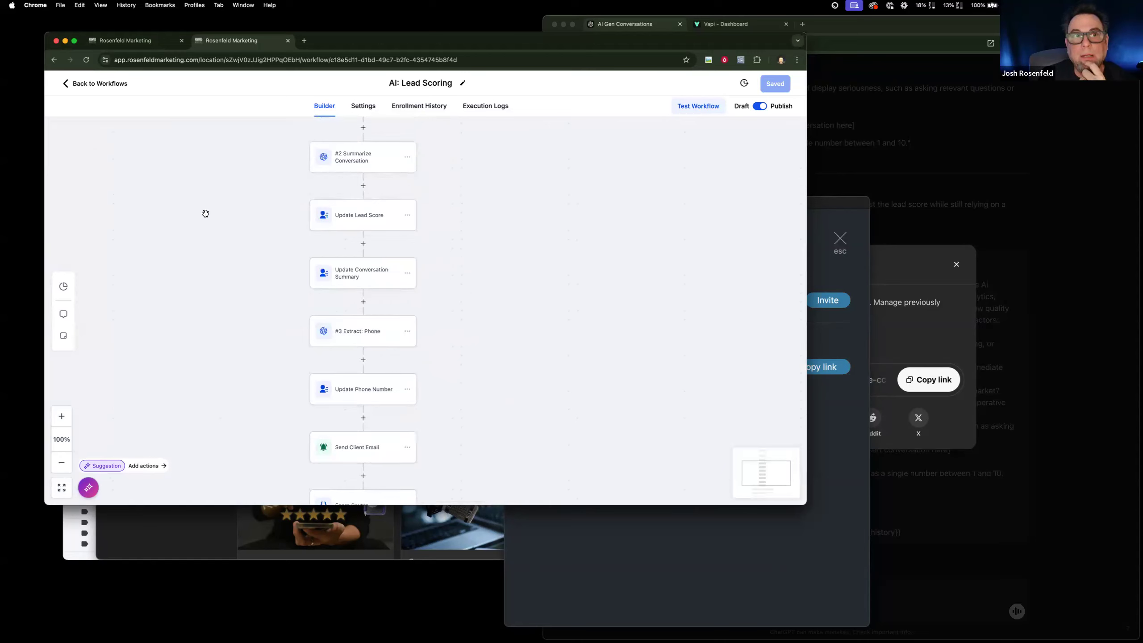
scroll(205, 213, down, 3)
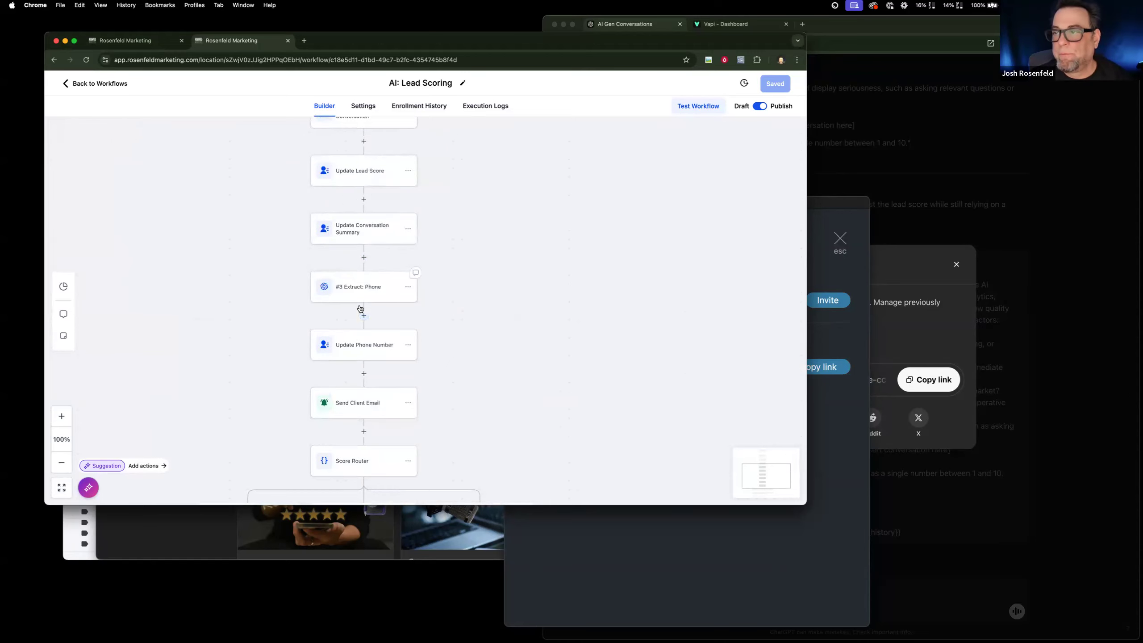
Duplicate the AI: Lead Scoring workflow as "Copy - AI: Lead Scoring" and open the copy in the builder.
click(112, 85)
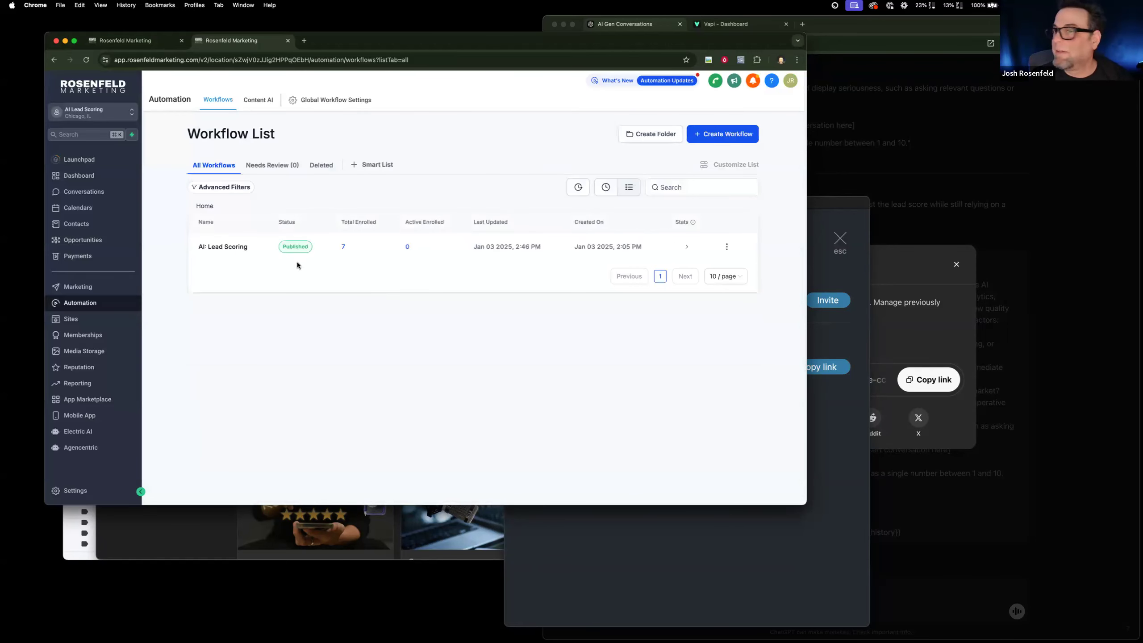
click(726, 246)
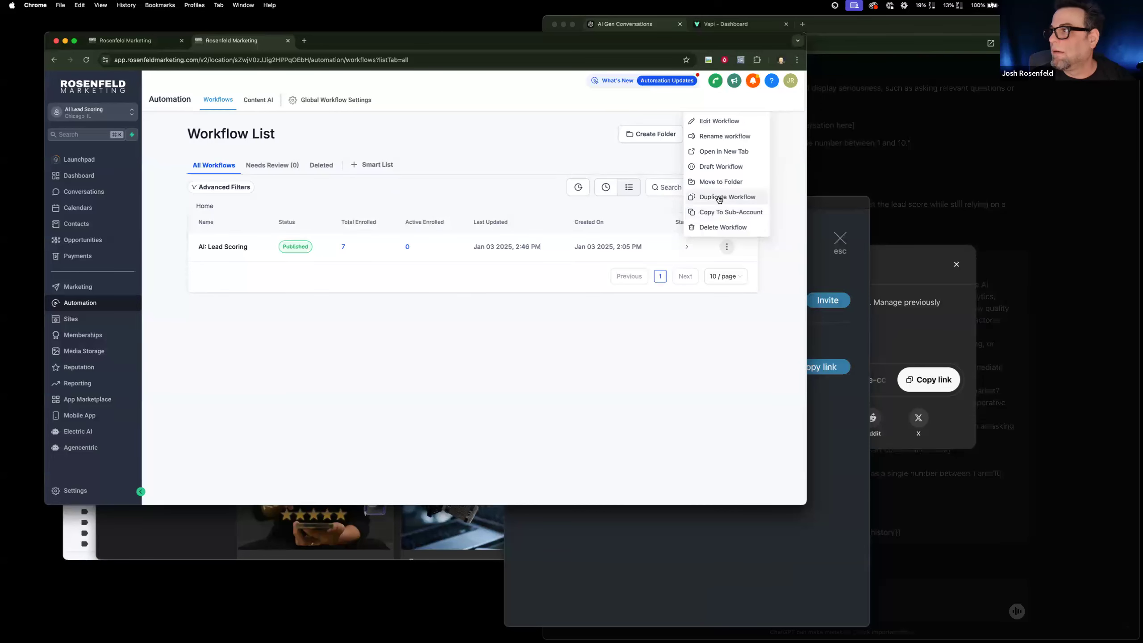
click(718, 199)
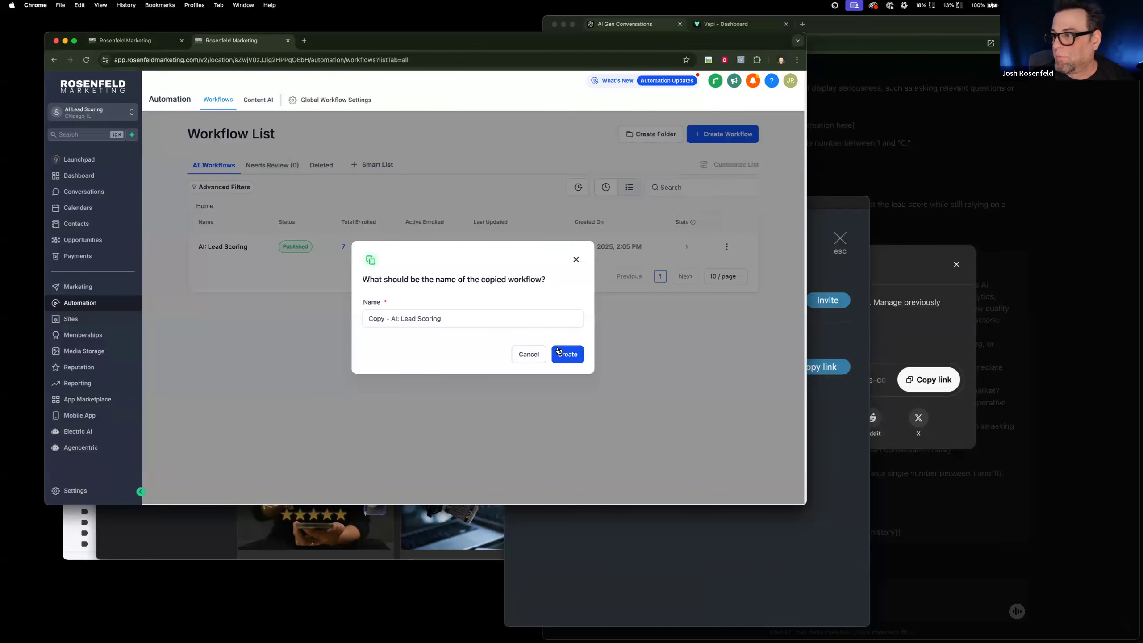
key(Return)
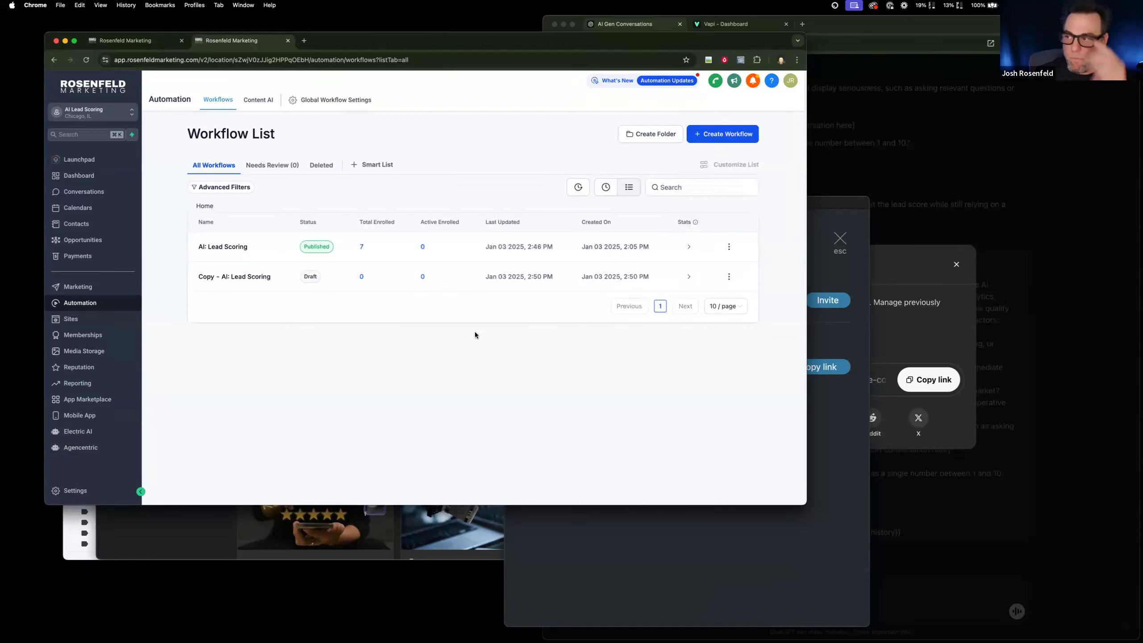
click(250, 278)
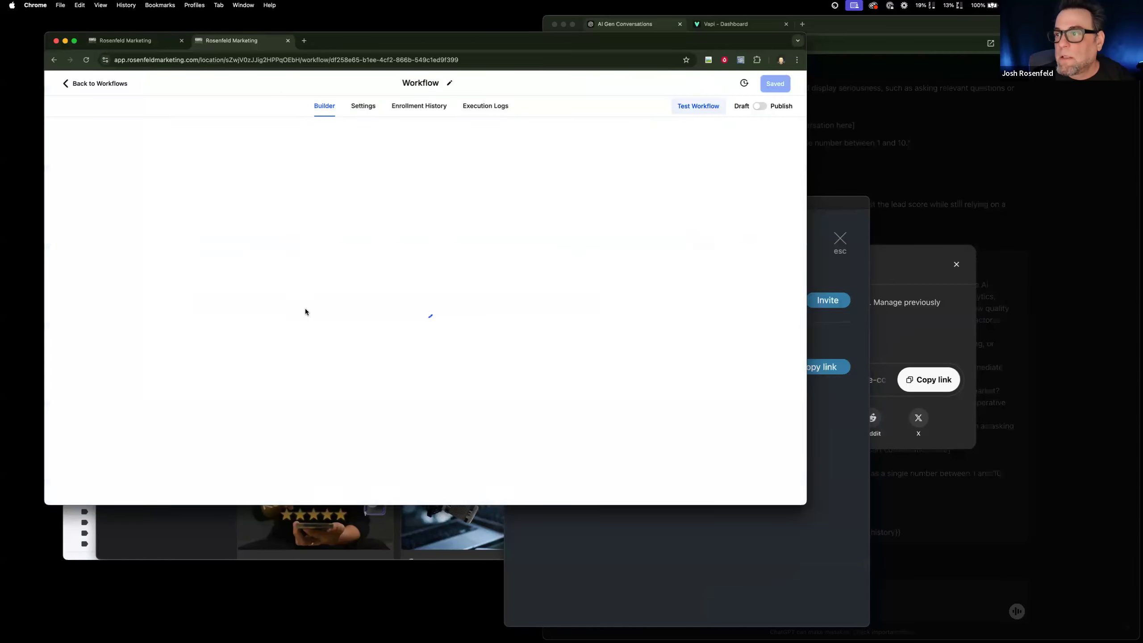
Try extending the #3 Extract: Phone prompt with "if the number appears invalid, do not make a response", and discard the edit.
scroll(307, 309, down, 10)
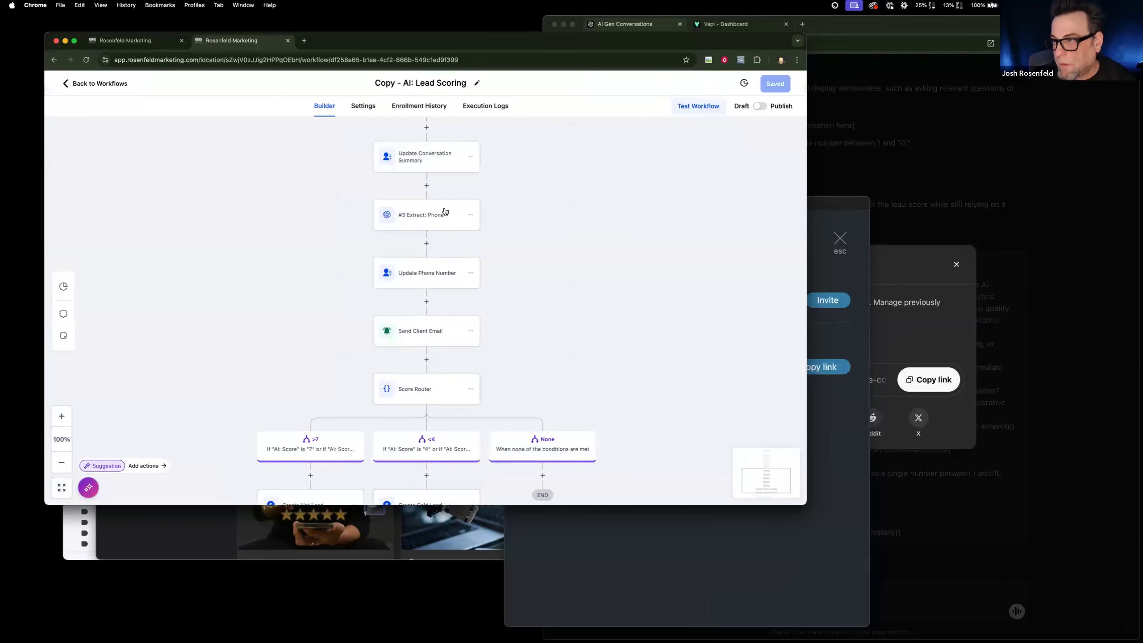
click(426, 243)
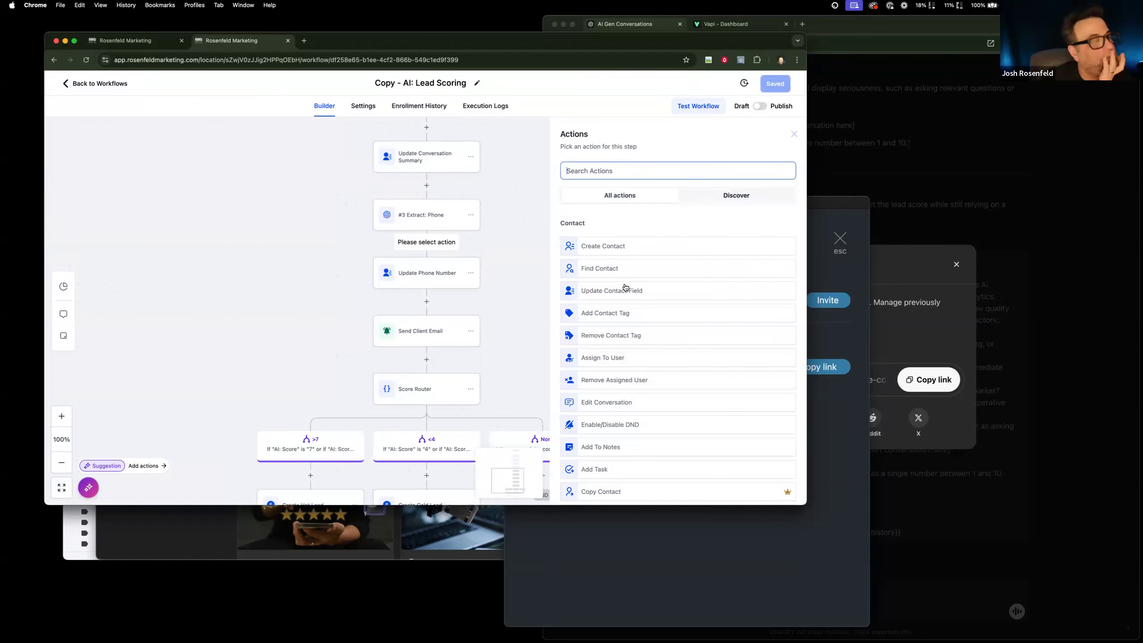
click(443, 274)
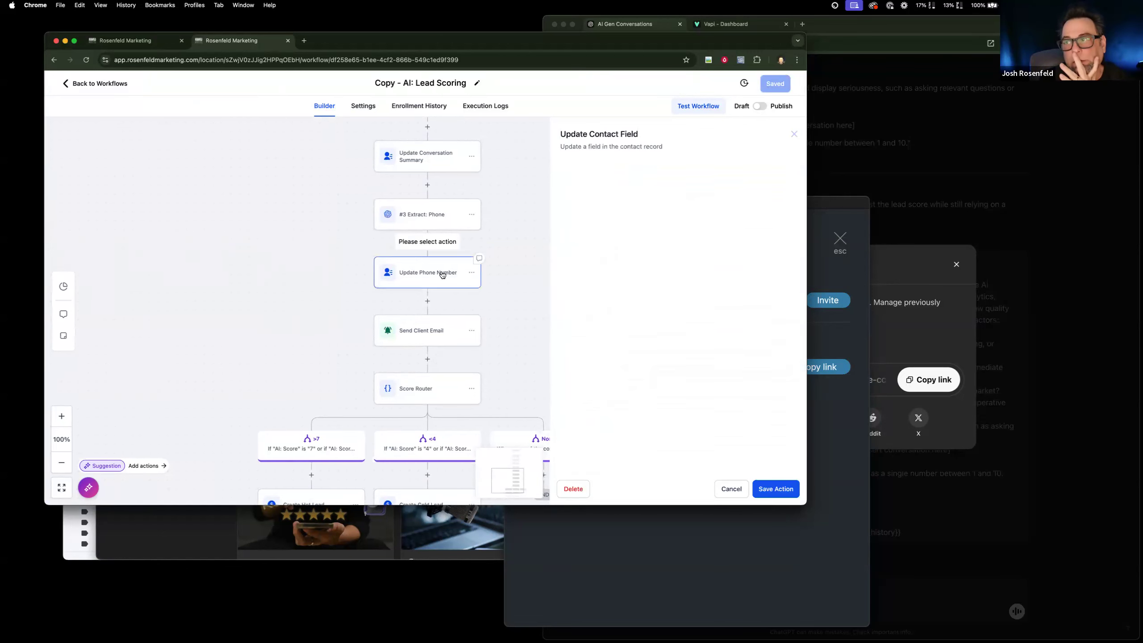
click(445, 221)
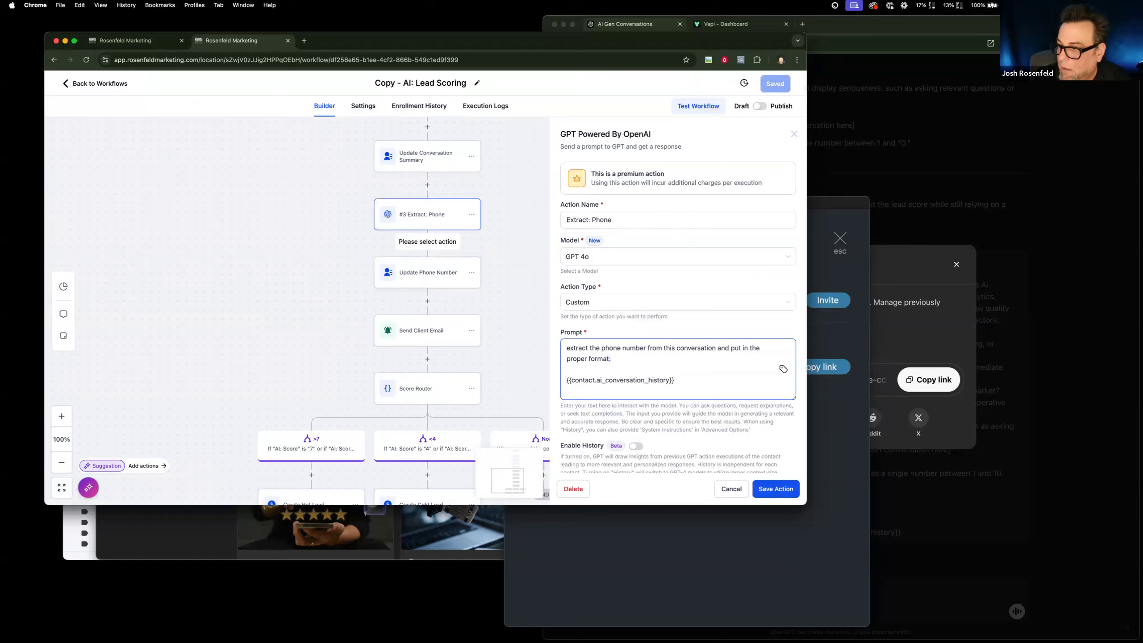
text(. if thje nu)
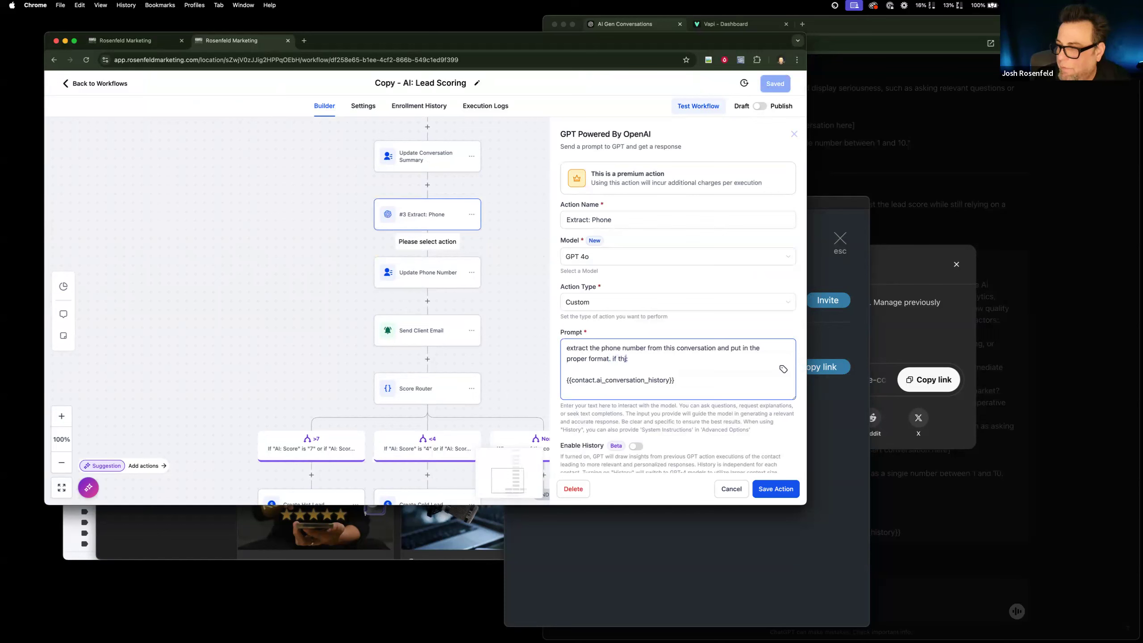
key(BackSpace)
key(BackSpace)
key(BackSpace)
key(BackSpace)
text(e number appears)
text( invalis)
text(, so)
text(do not mak)
text(e3)
key(BackSpace)
text(a respone)
key(BackSpace)
text(se:)
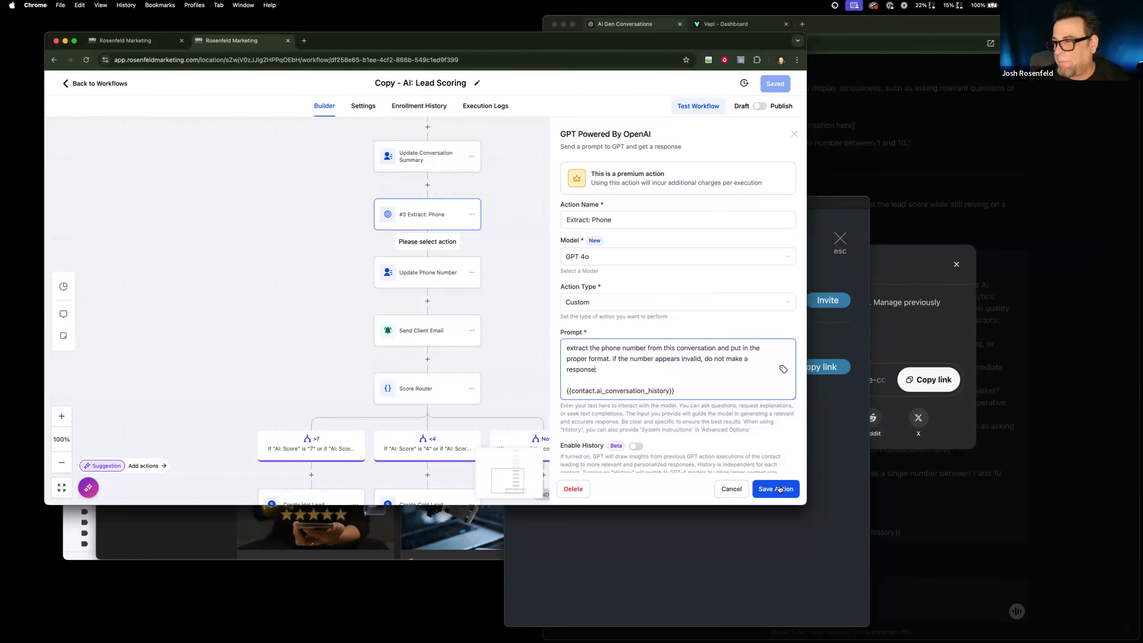
click(732, 489)
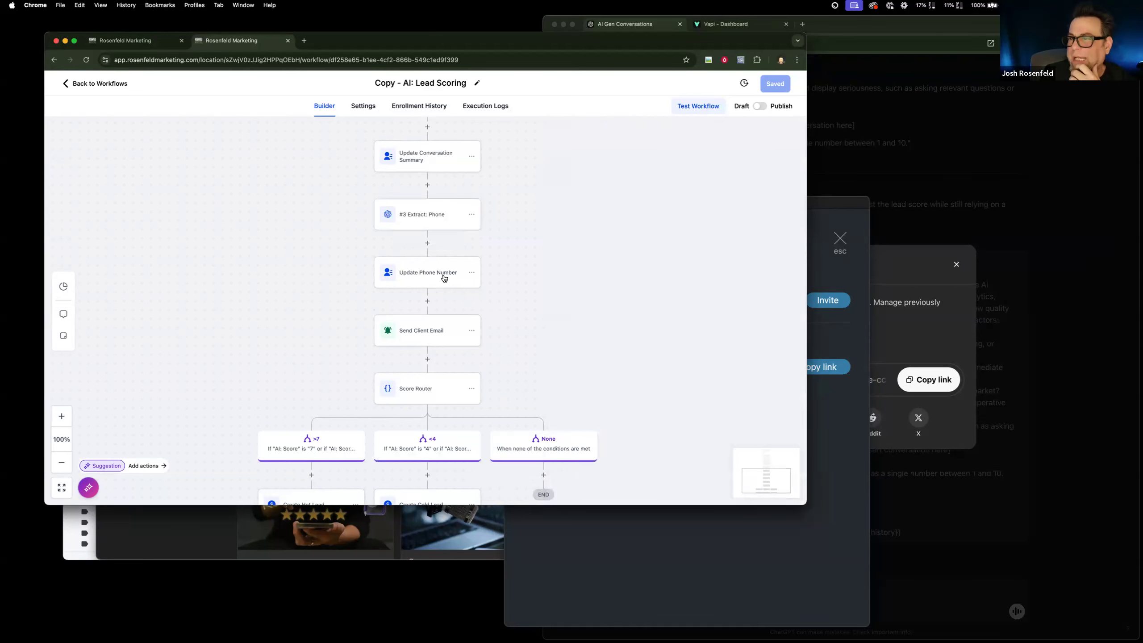
Try adding an If/Else condition below Update Phone Number, with a branch testing the contact's Phone using the Is not operator.
click(427, 300)
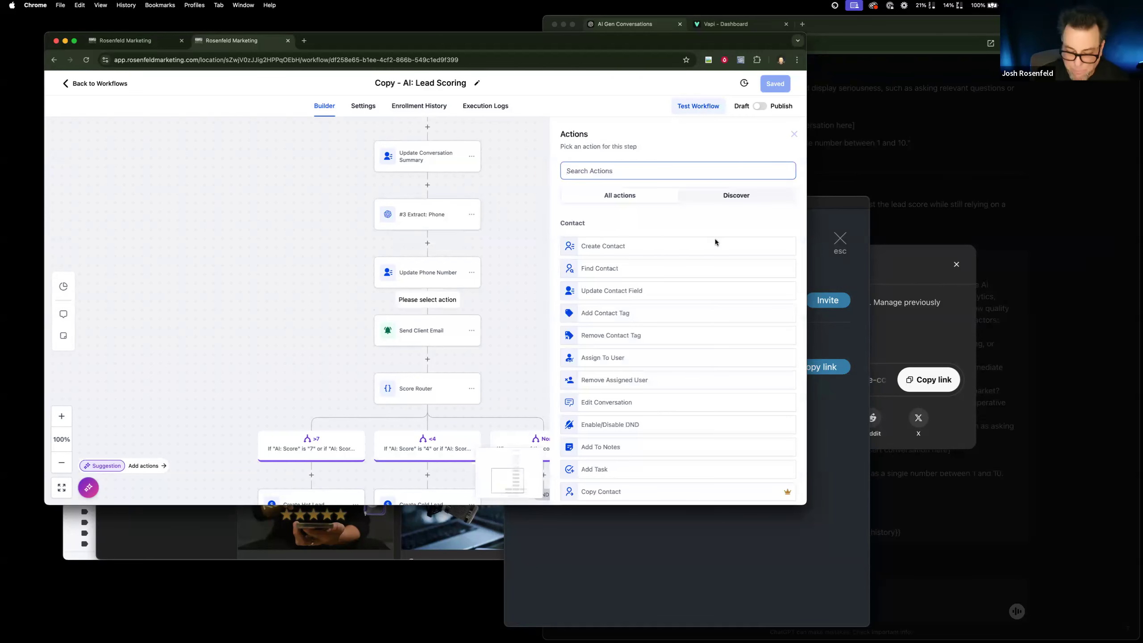
text(if)
click(677, 241)
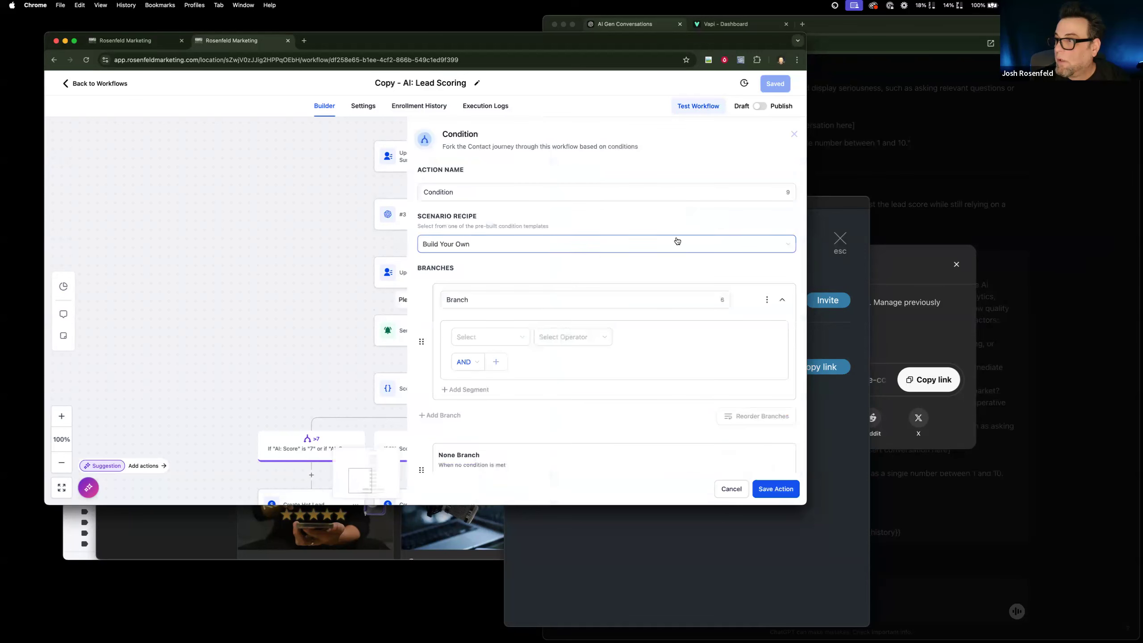
click(485, 338)
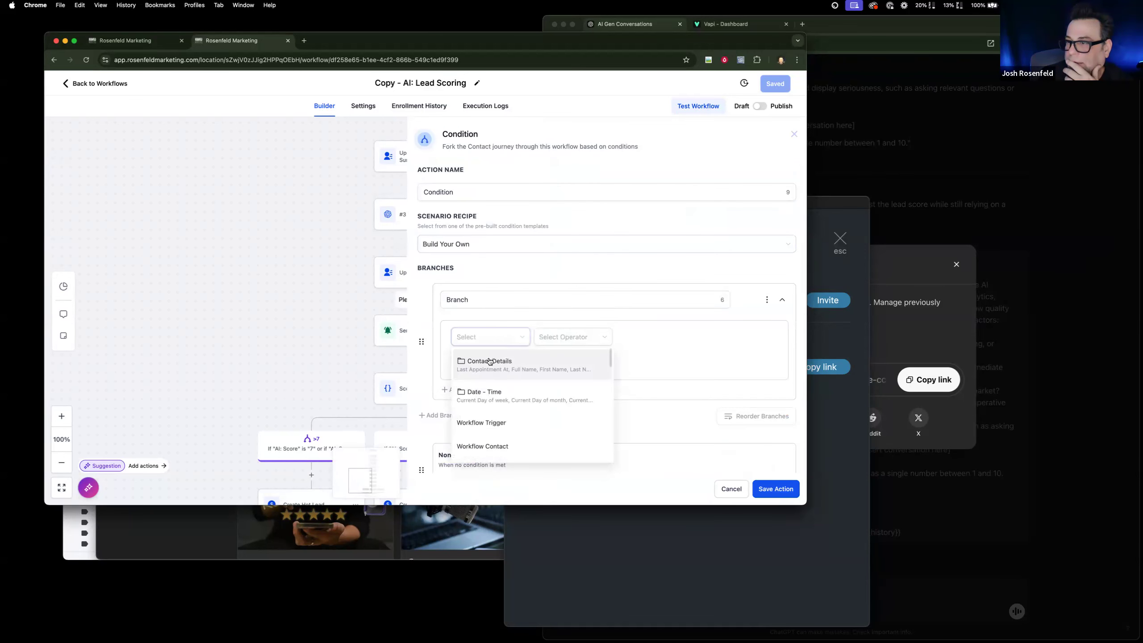
click(489, 362)
scroll(504, 419, down, 2)
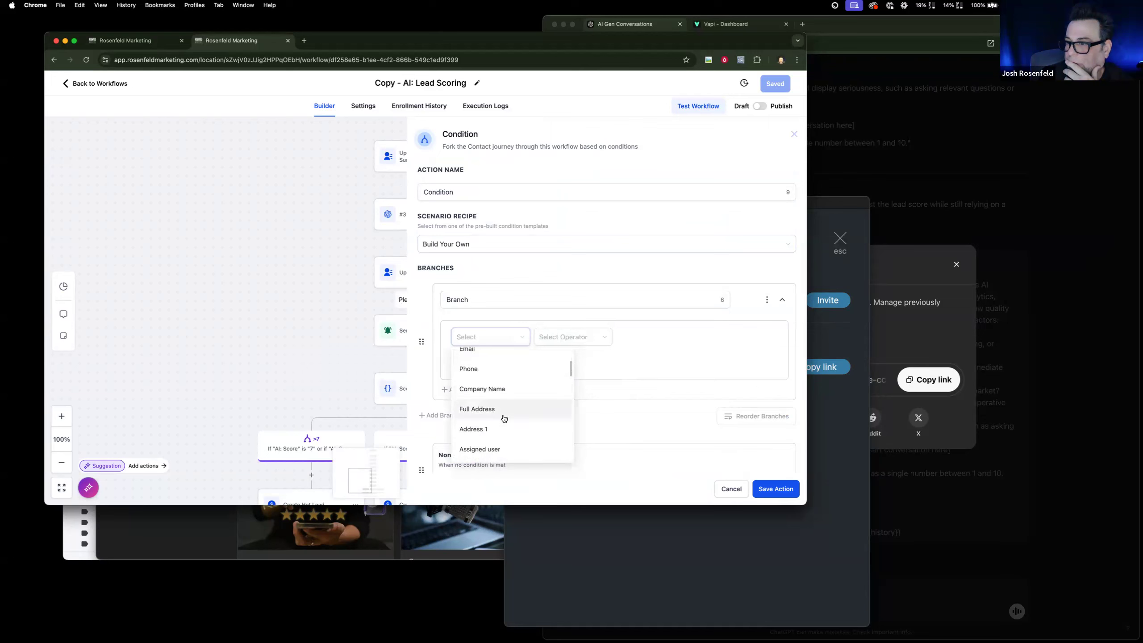
click(506, 370)
click(570, 341)
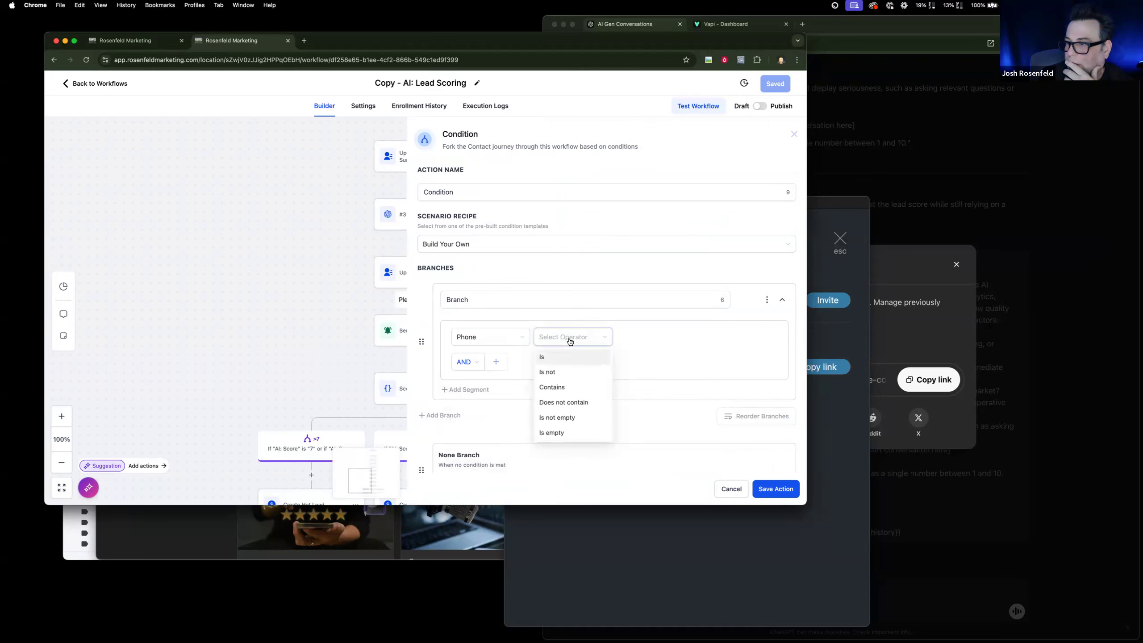
click(560, 373)
click(652, 340)
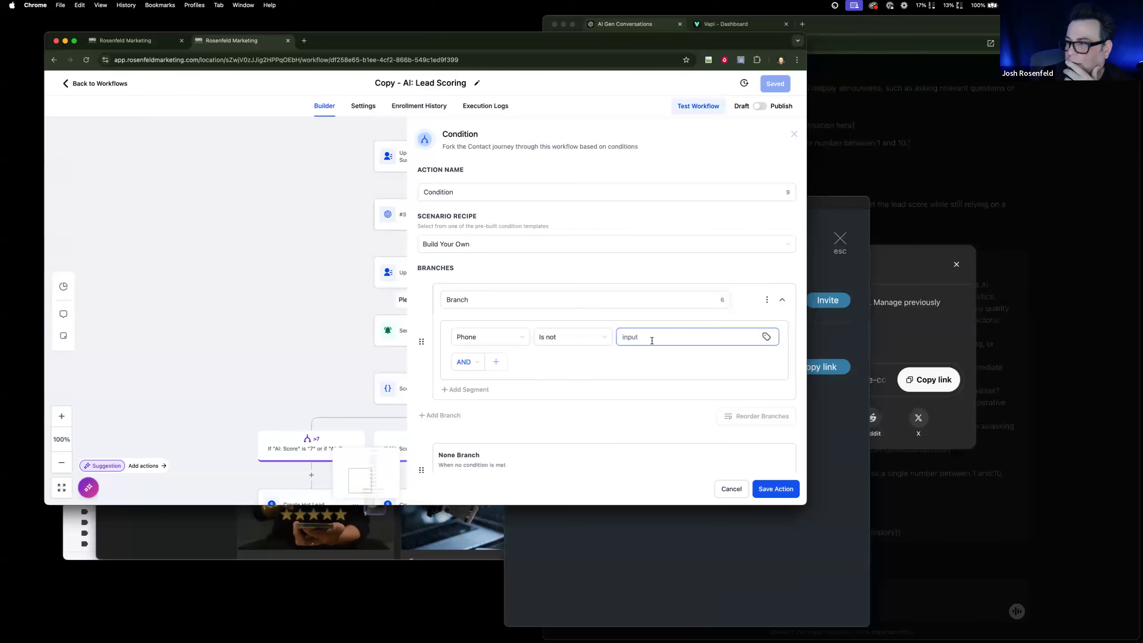
scroll(651, 340, down, 1)
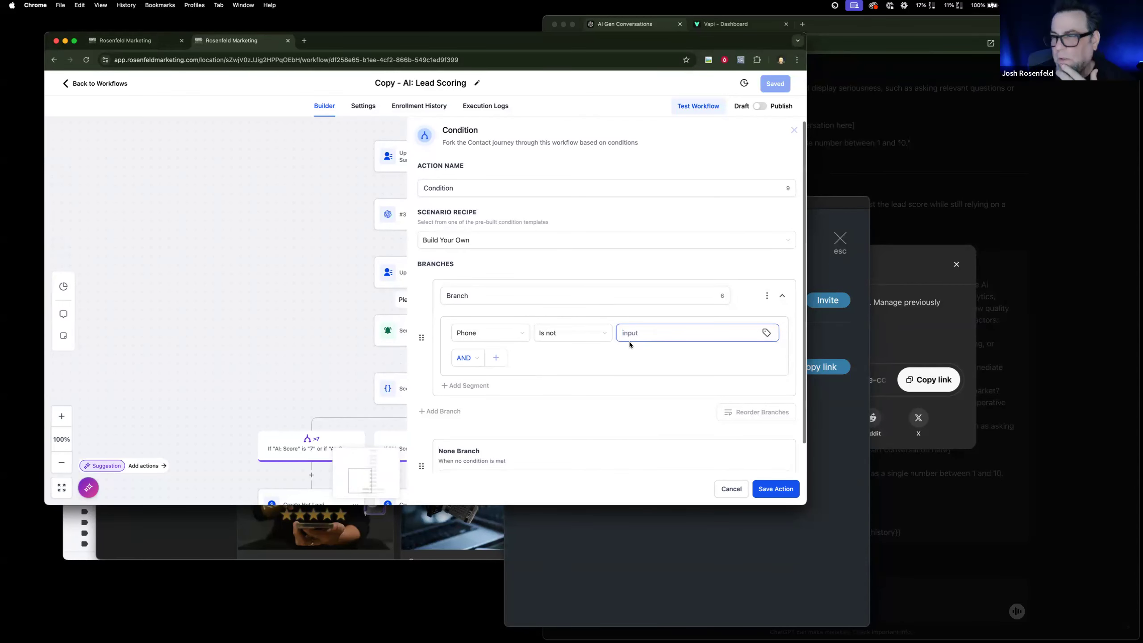
scroll(612, 349, up, 1)
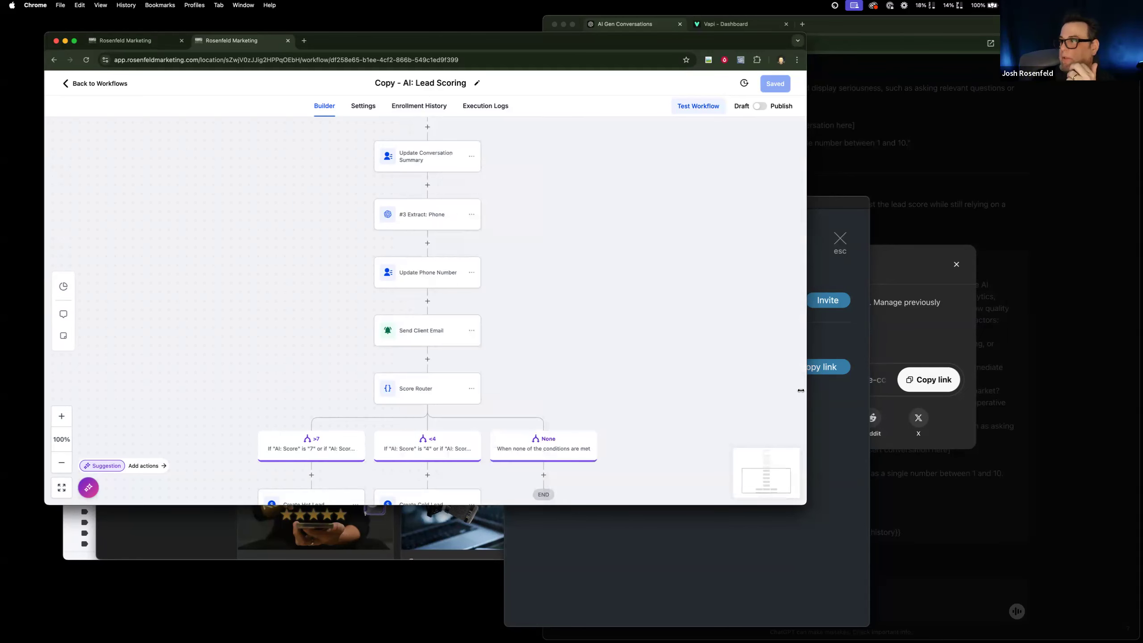
Extend the #3 Extract: Phone prompt in the copied workflow with "leave blank if an invalid number" and select the revised wording.
click(436, 283)
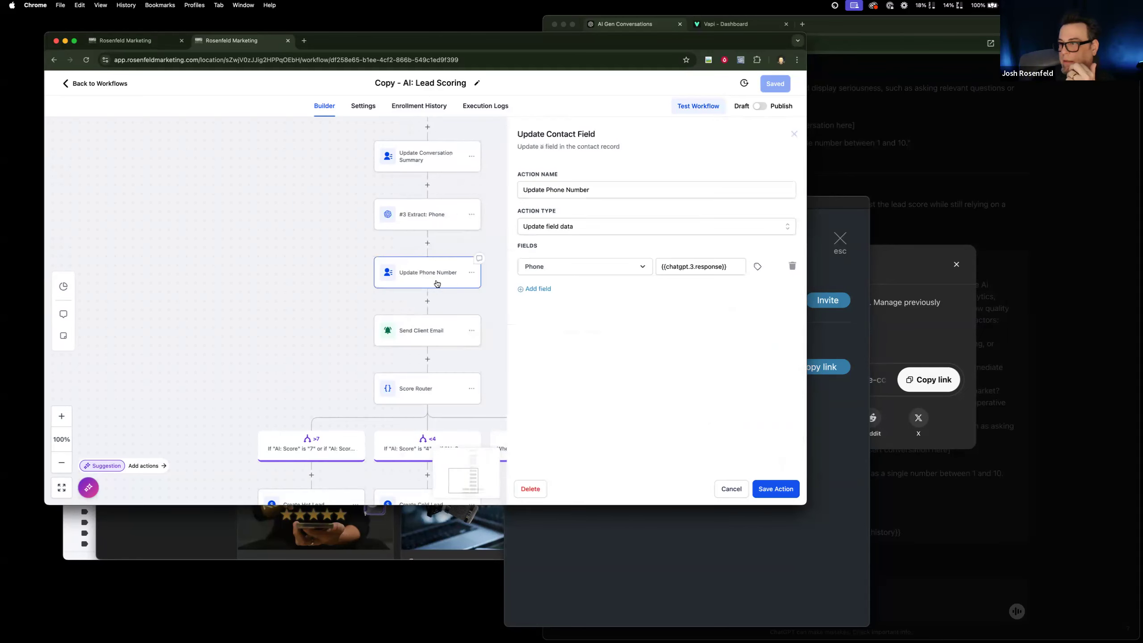
click(429, 332)
click(422, 215)
click(618, 358)
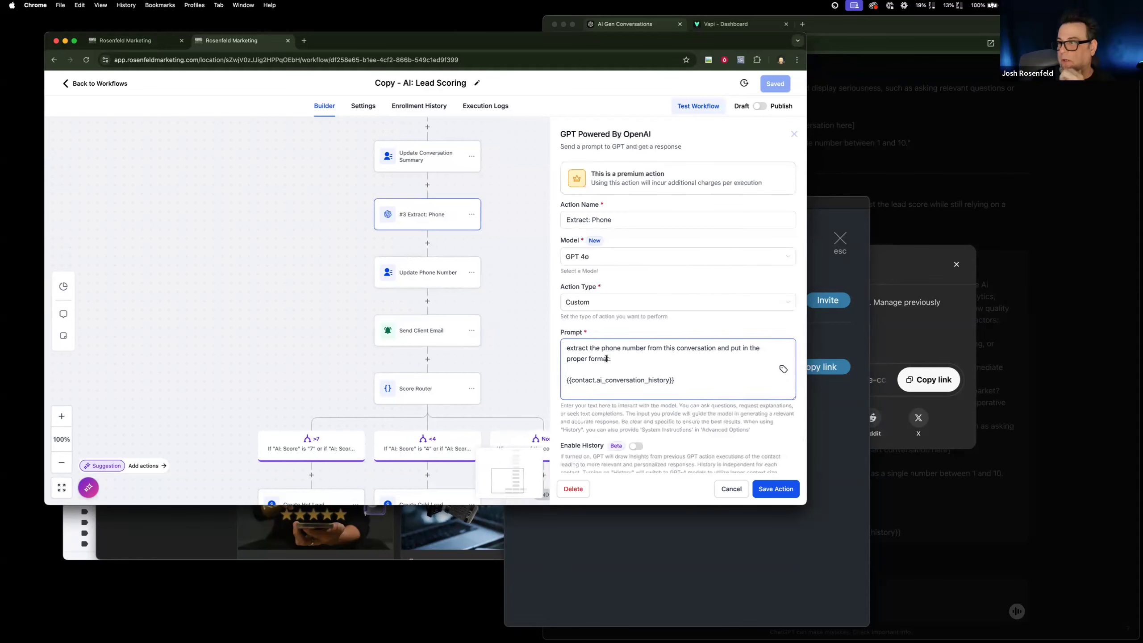
text(s)
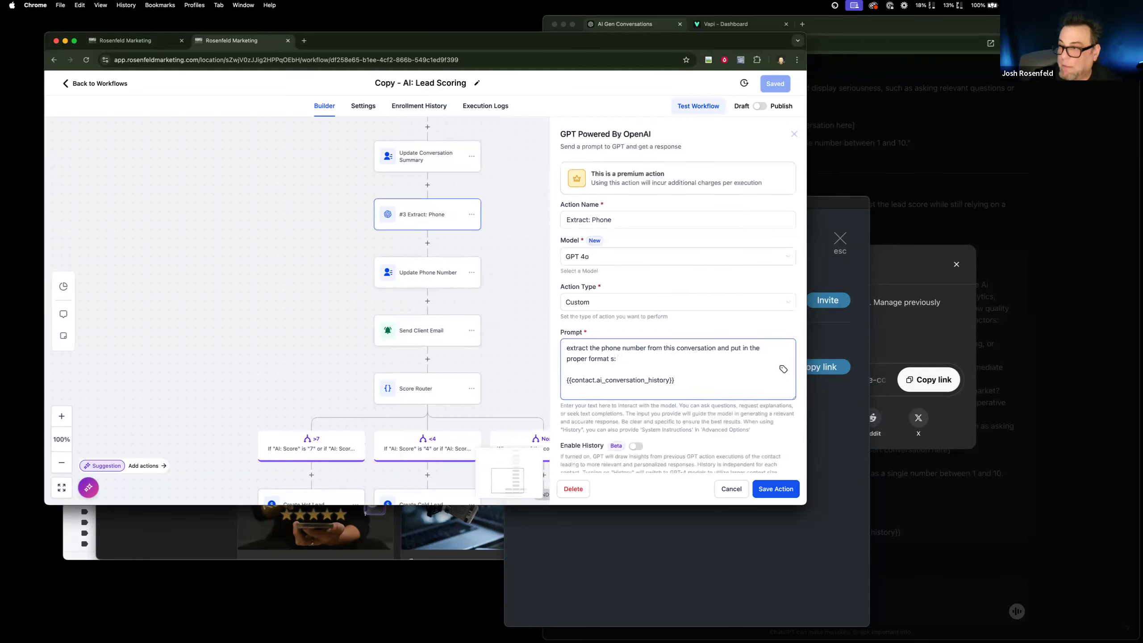
text(t. leav)
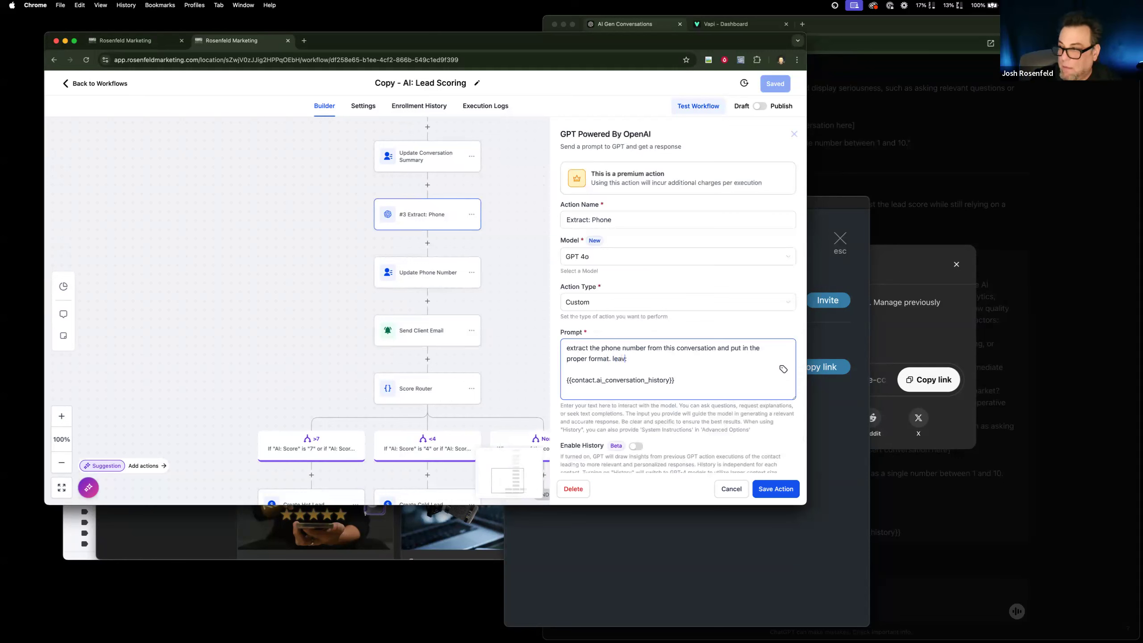
text(e bank)
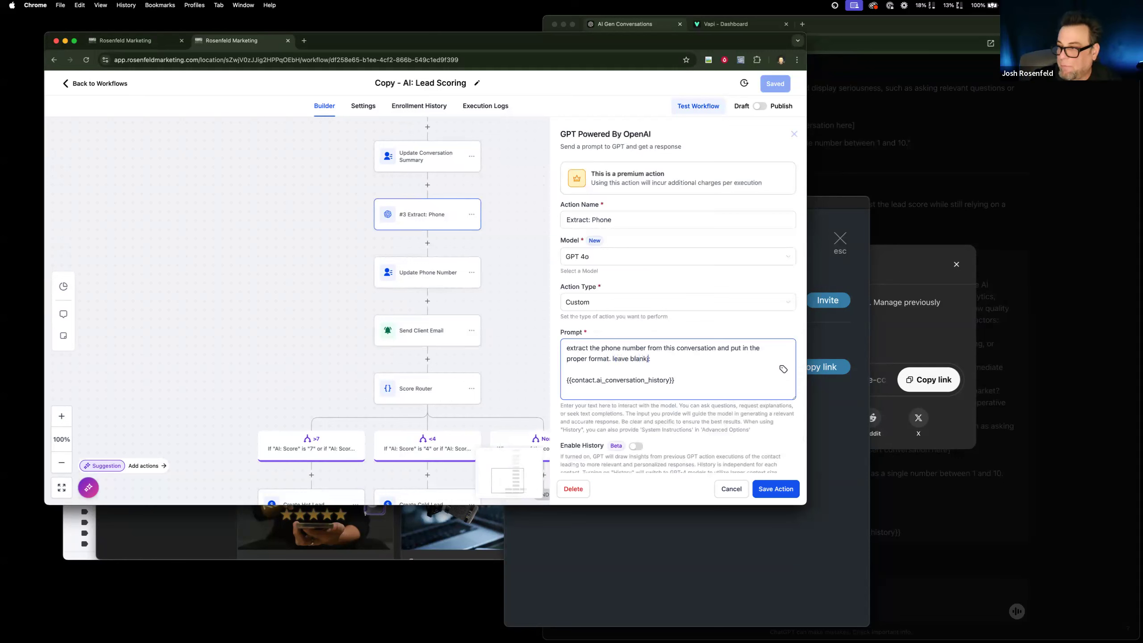
text( if an inva)
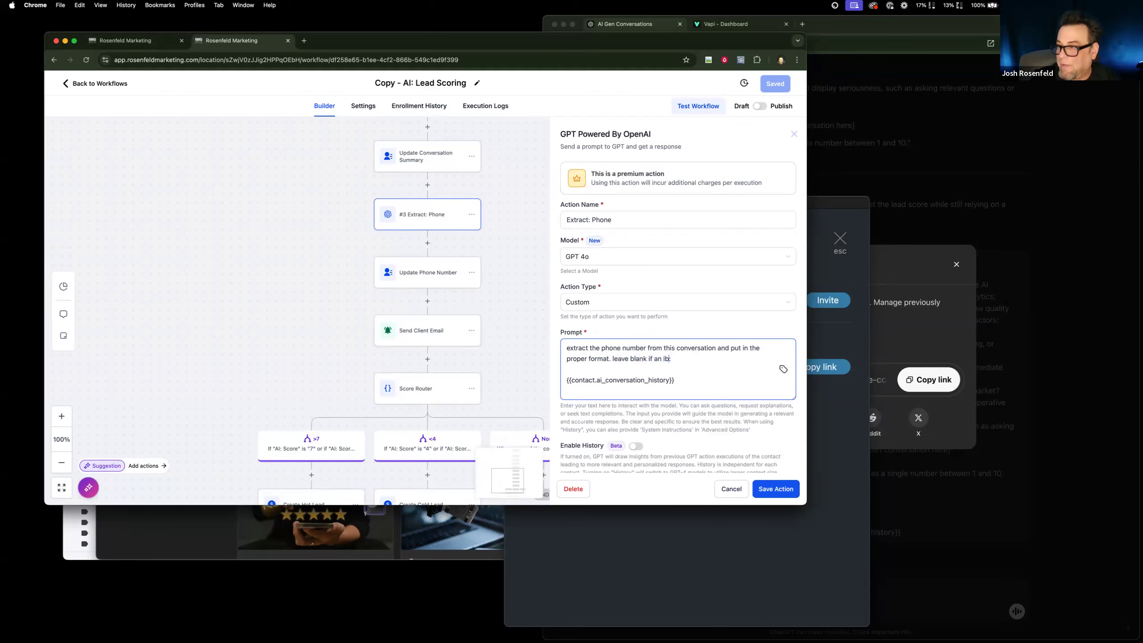
text(lid )
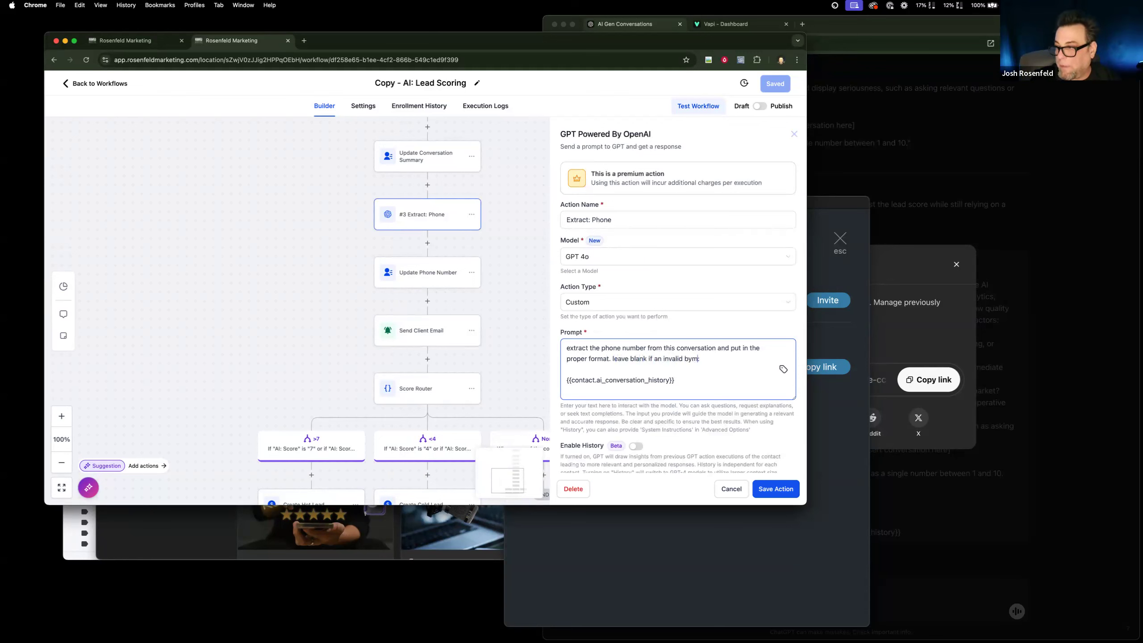
text(number)
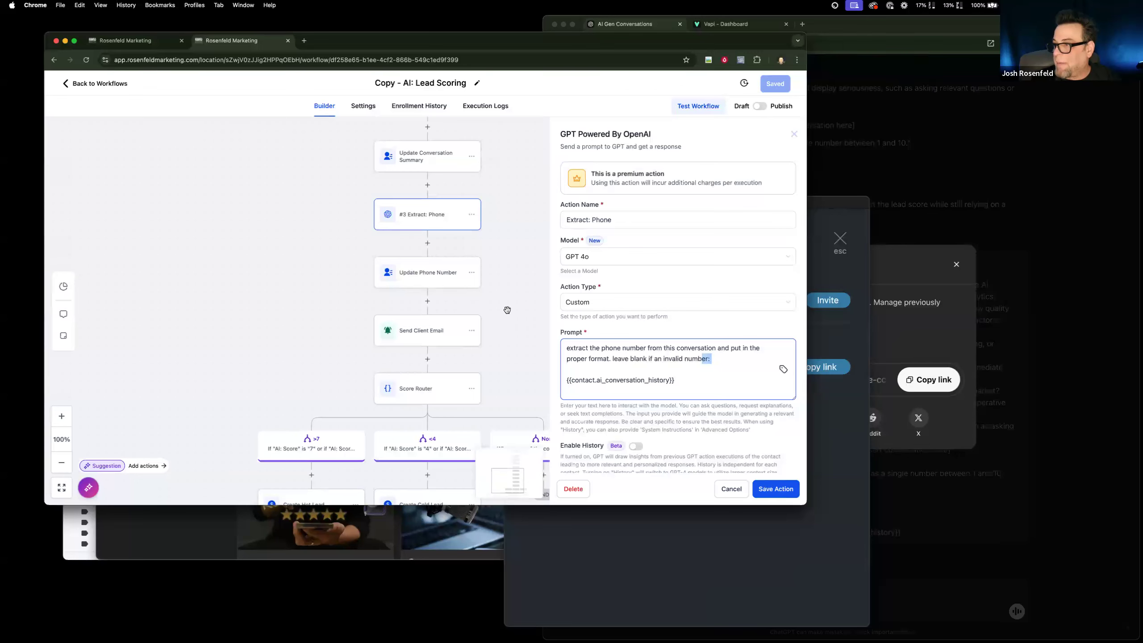
drag(710, 359, 532, 323)
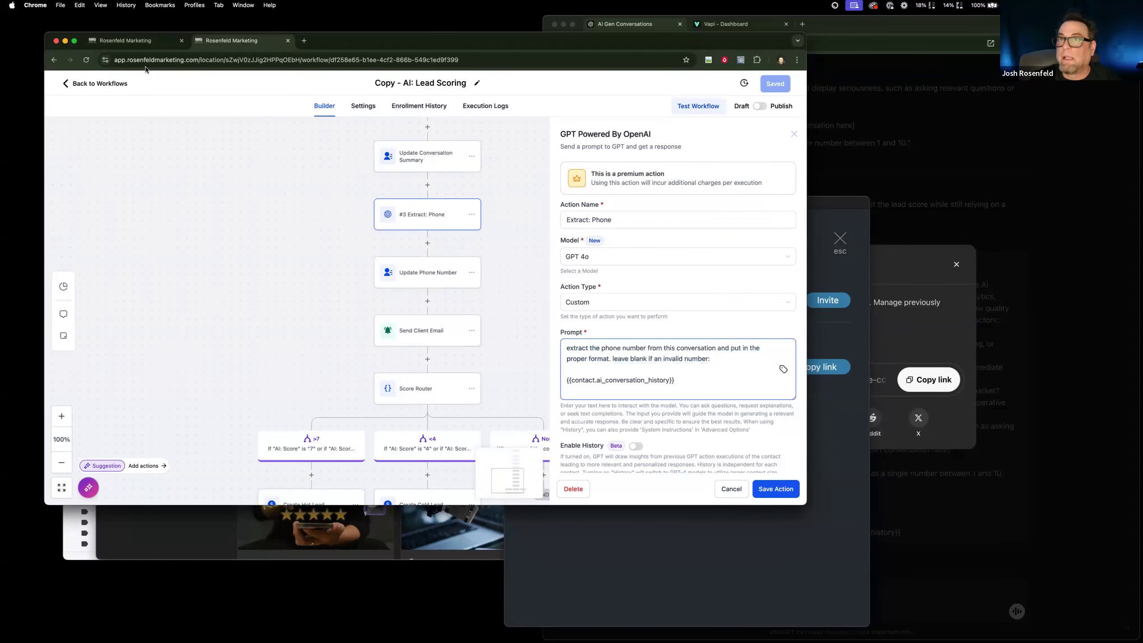
In the original AI: Lead Scoring workflow, replace the #3 Extract: Phone instruction with the revised wording, then save the action and workflow.
click(118, 85)
click(236, 249)
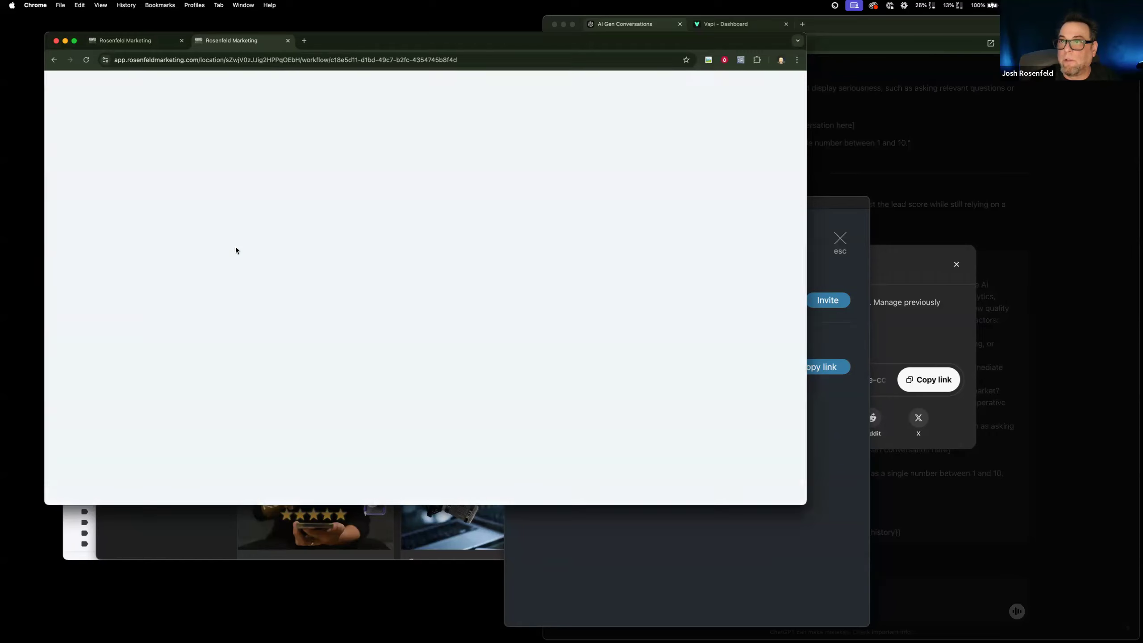
scroll(415, 361, down, 5)
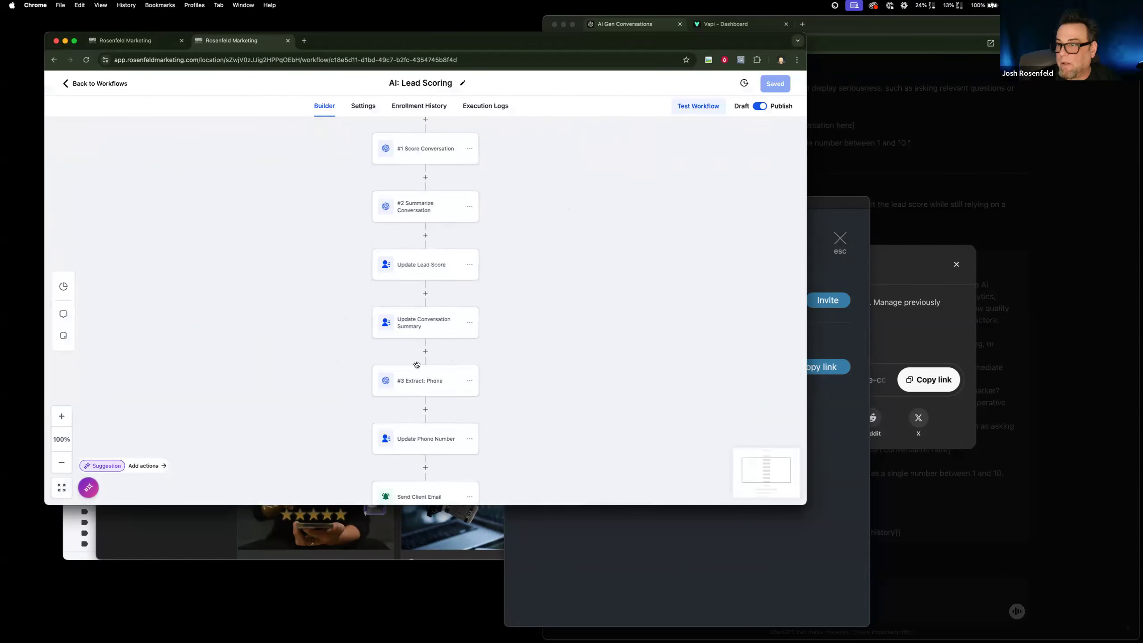
click(443, 337)
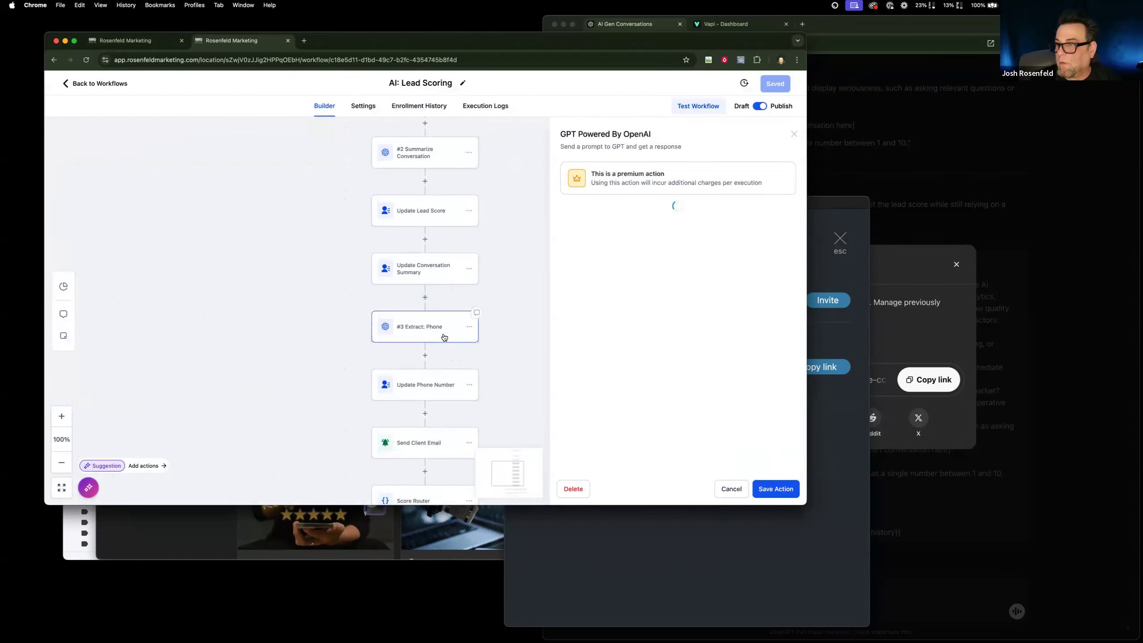
triple_click(589, 359)
click(588, 365)
key(BackSpace)
click(791, 491)
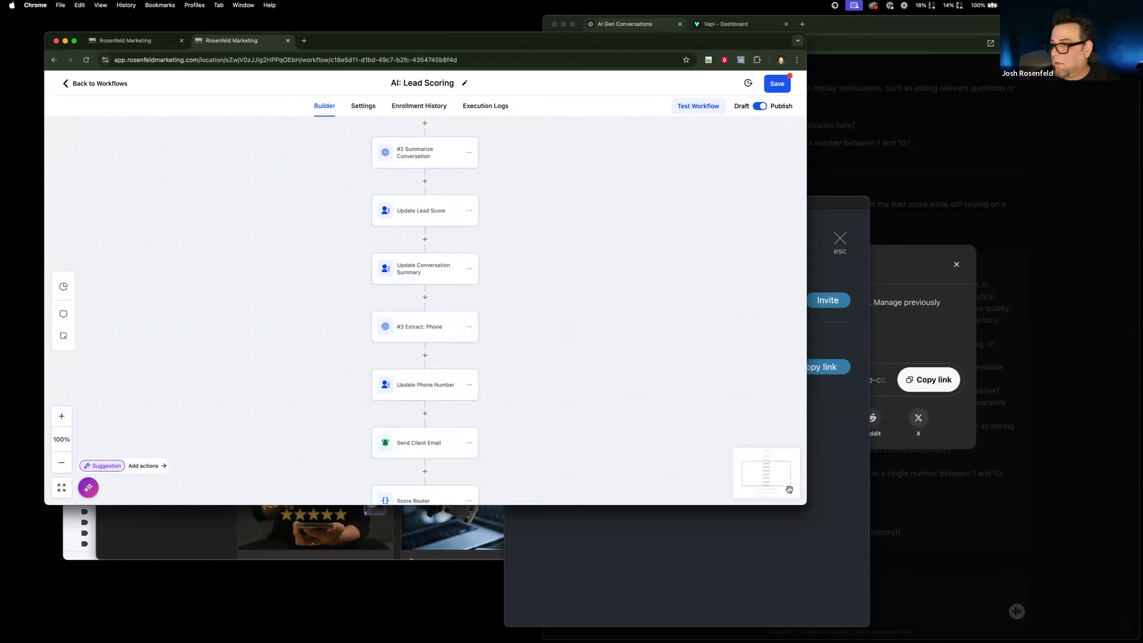
scroll(447, 421, down, 3)
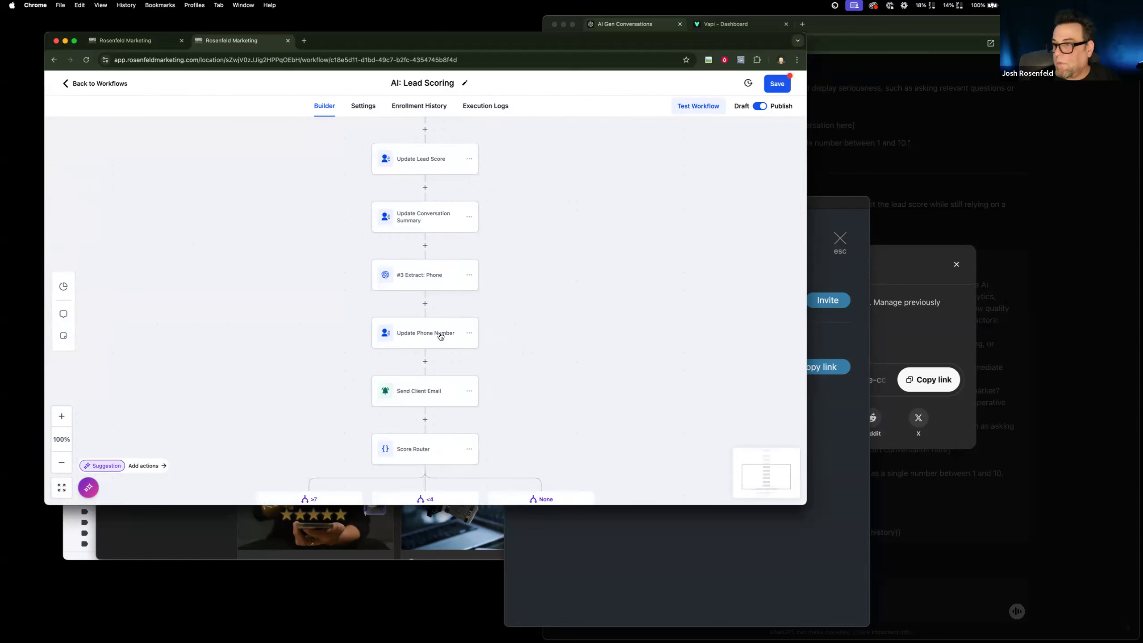
click(777, 84)
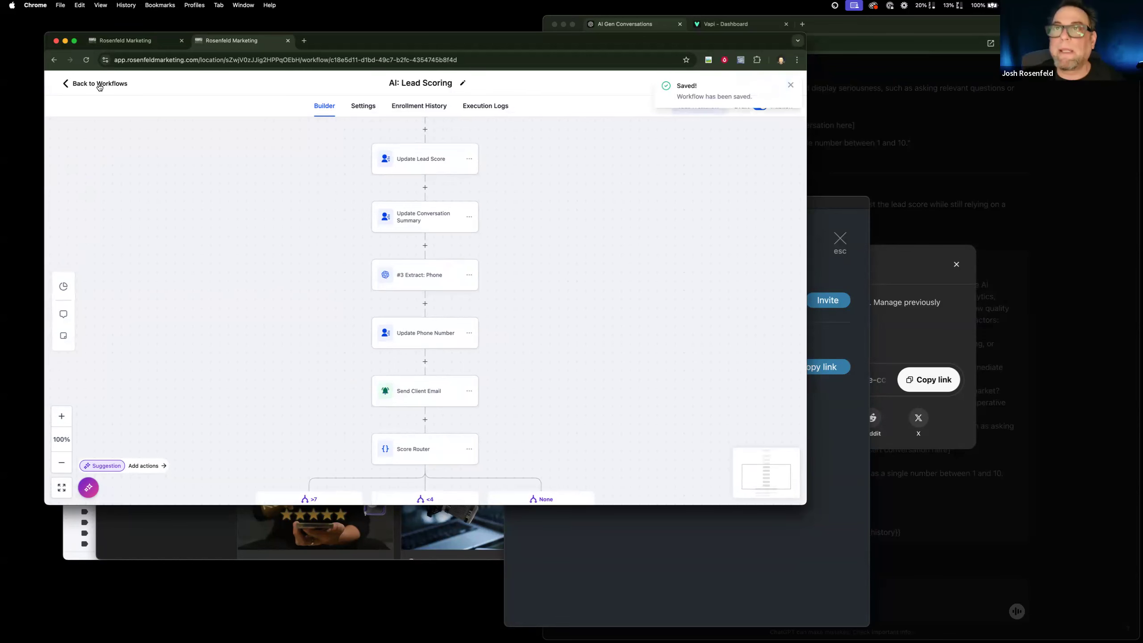
Open the test contact's record in the AI Lead Scoring sub-account and clear its Phone field.
click(130, 41)
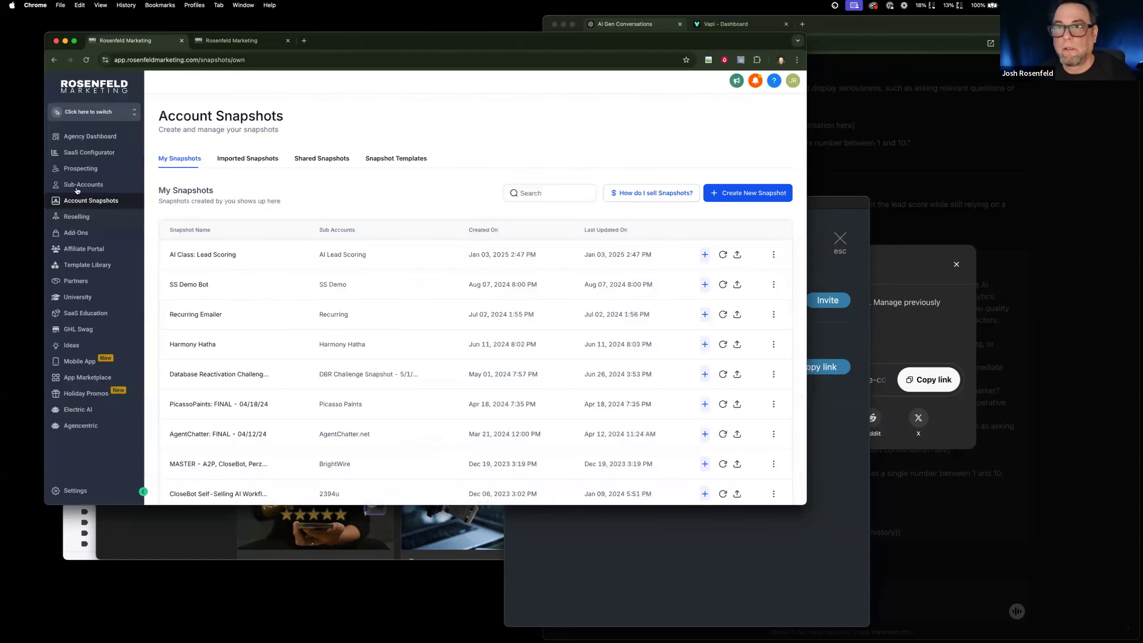
click(95, 114)
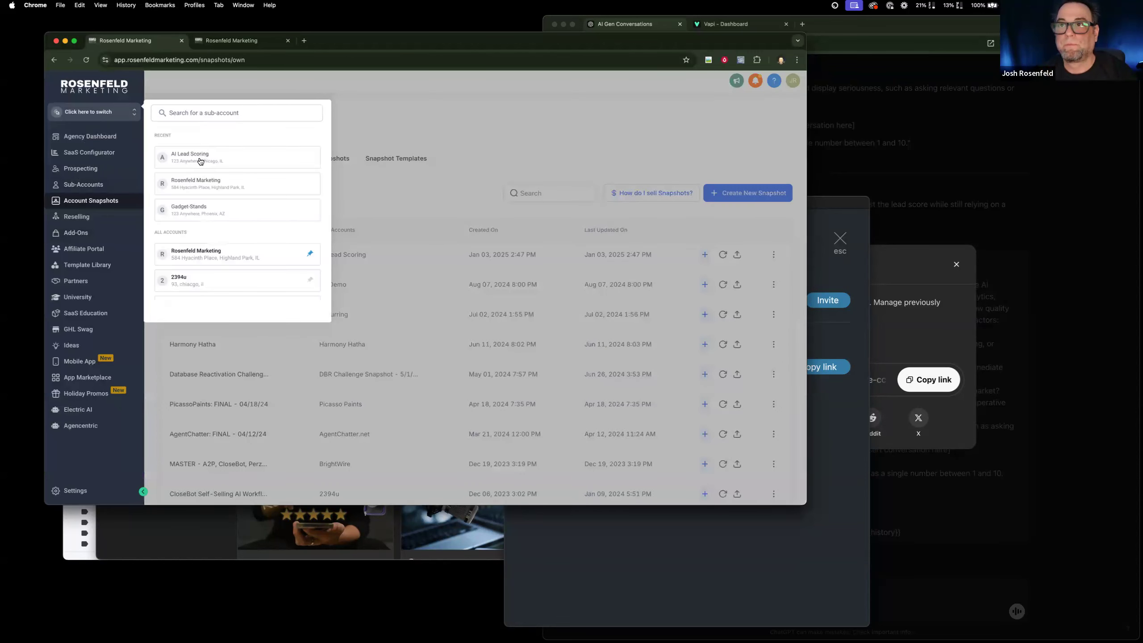
click(207, 156)
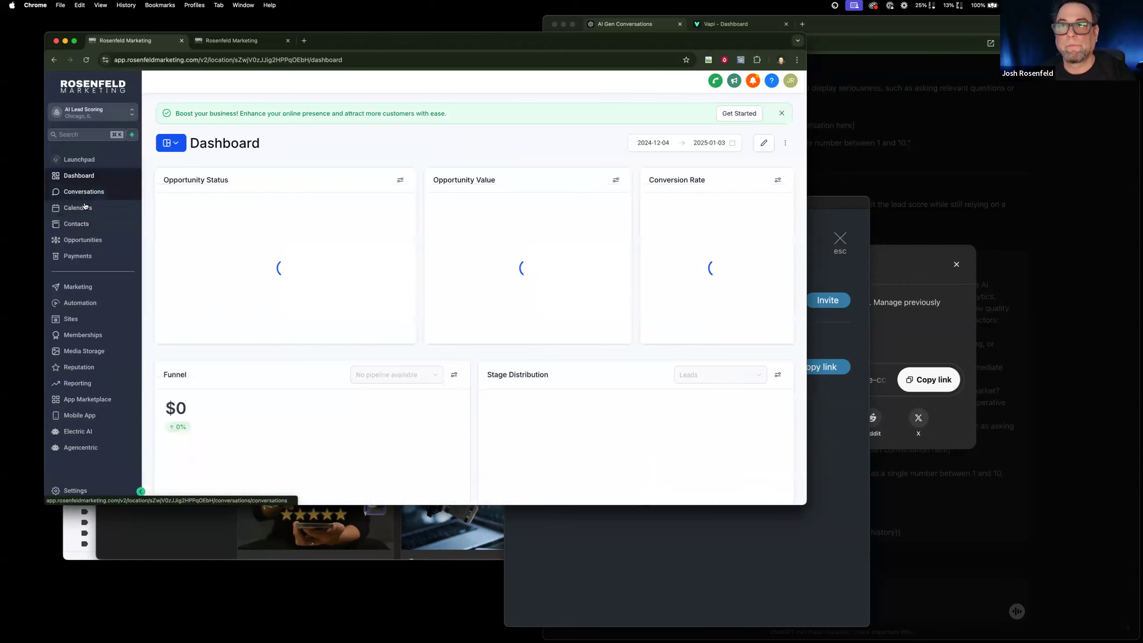
click(76, 224)
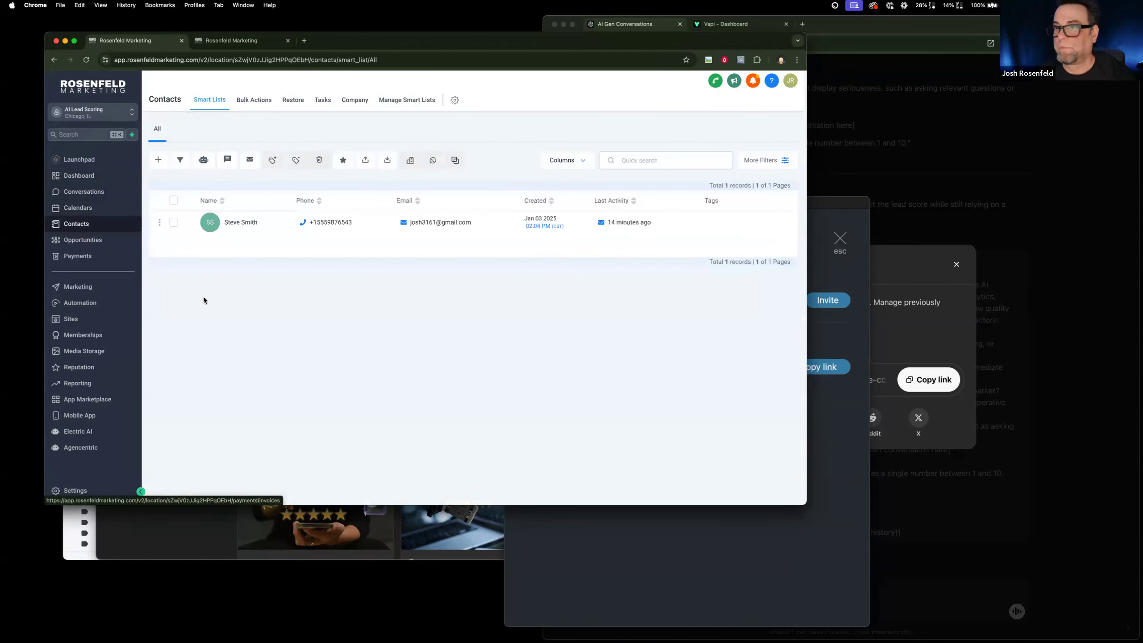
click(234, 222)
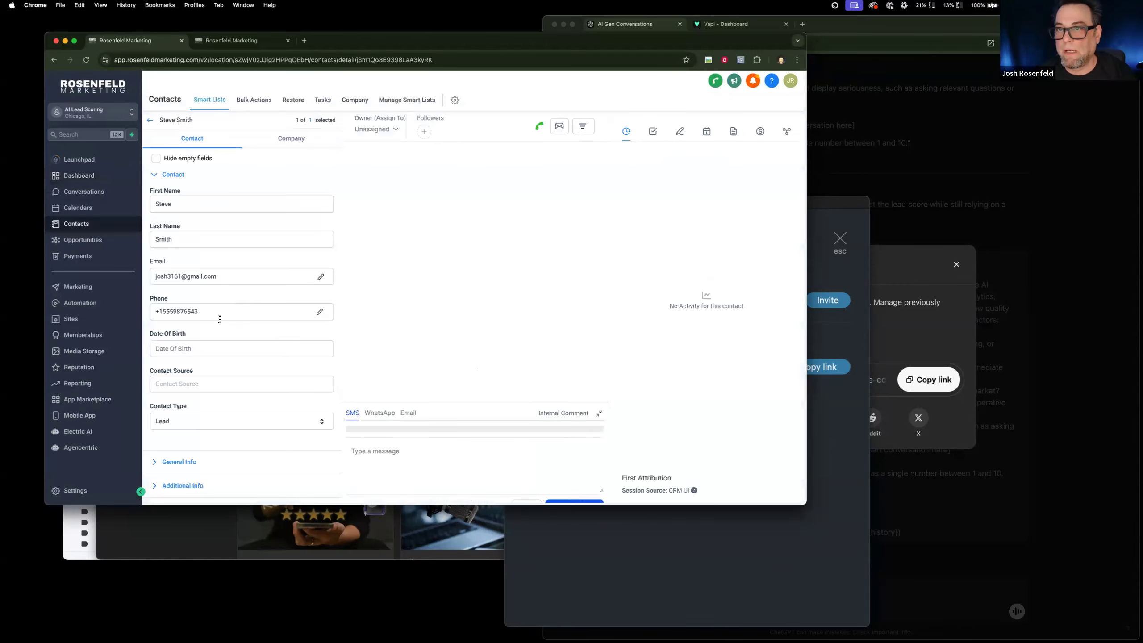
drag(219, 318, 108, 307)
key(BackSpace)
Remove one digit from the contact's phone number in the AI: Conversation History field to make it invalid, and save the contact.
scroll(225, 382, down, 5)
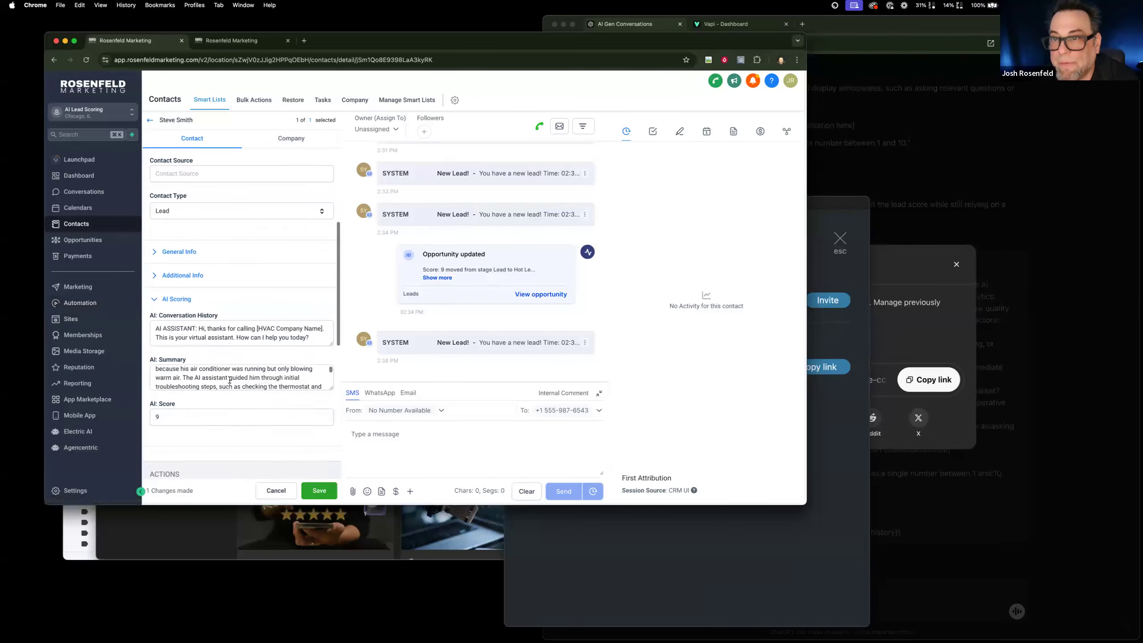
drag(332, 361, 330, 482)
scroll(262, 388, down, 8)
scroll(263, 389, down, 3)
click(271, 376)
key(BackSpace)
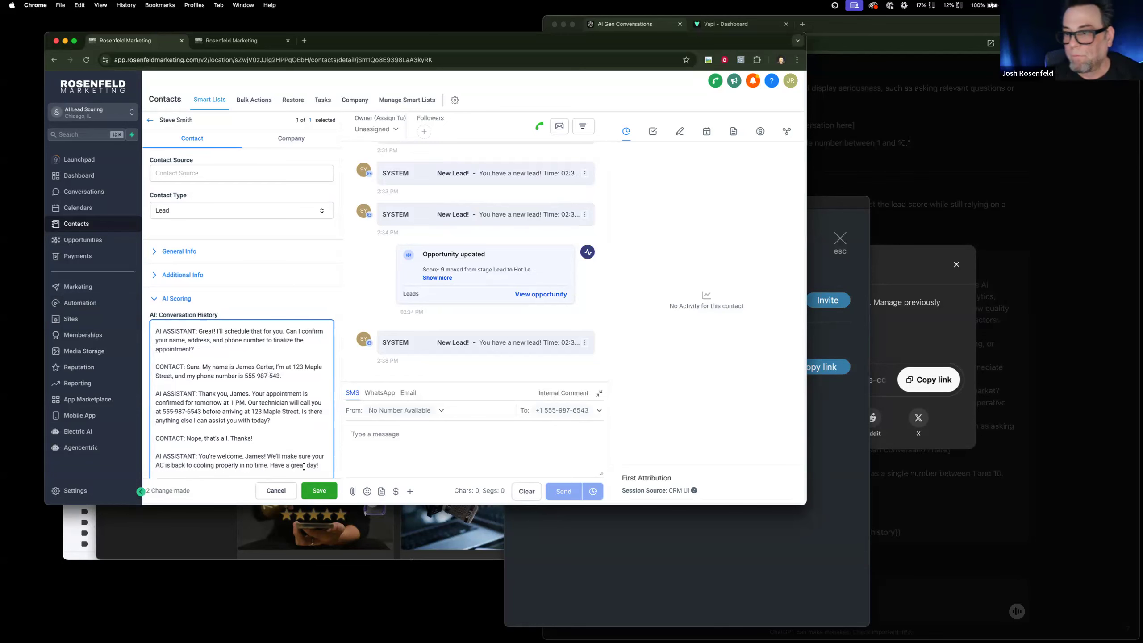
click(319, 491)
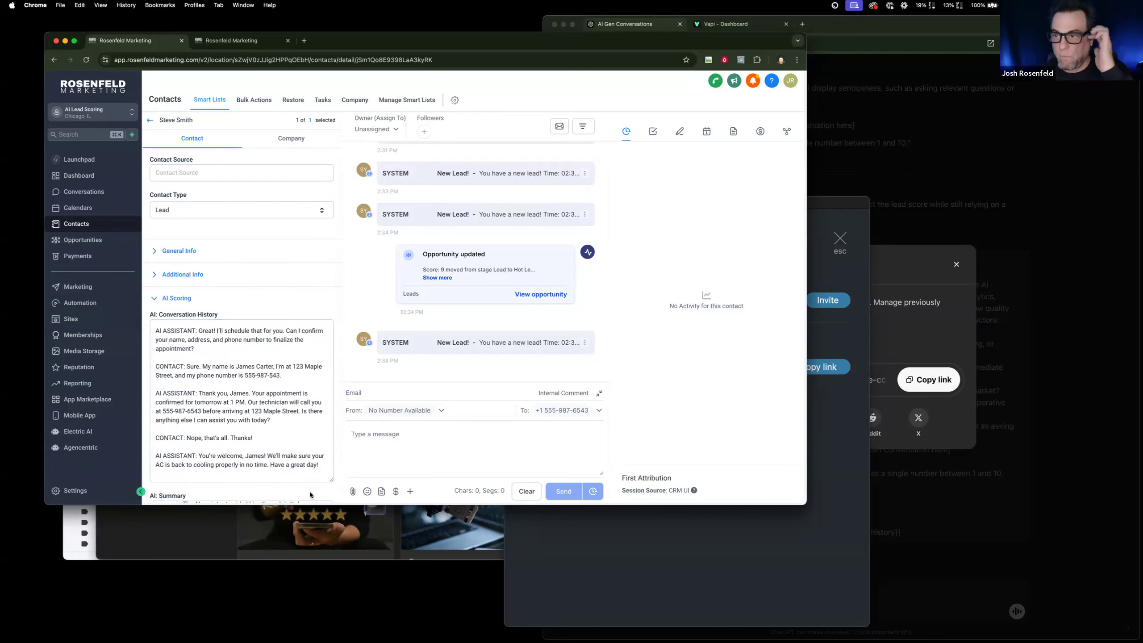
Run a test of the AI: Lead Scoring workflow on the test contact and return to the contact's record.
click(221, 40)
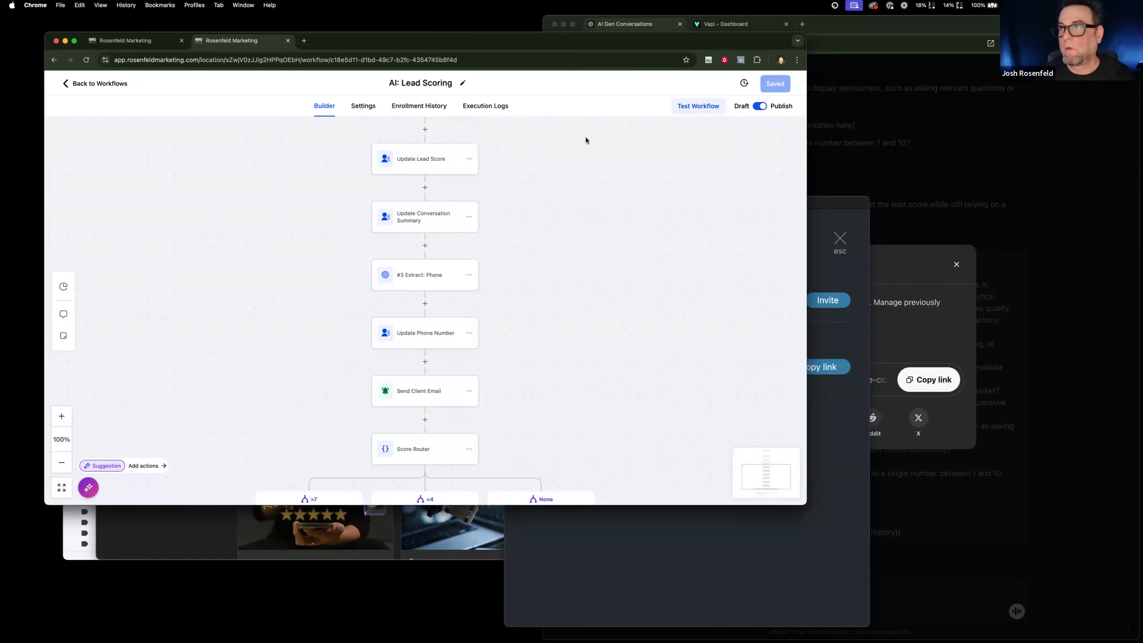
click(677, 102)
click(622, 188)
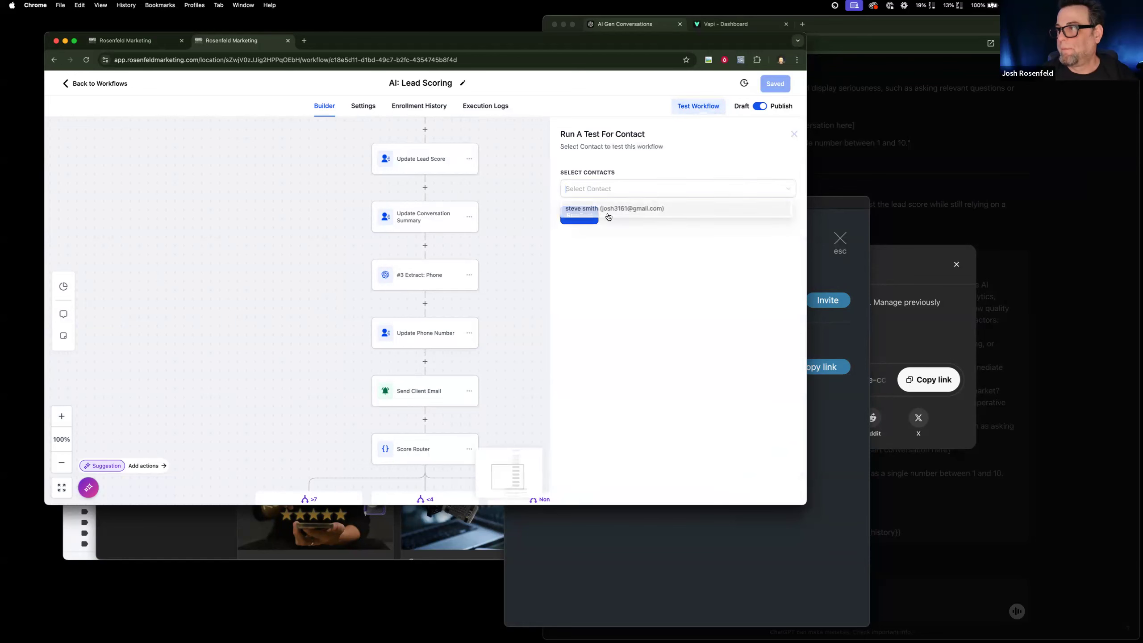
click(588, 215)
click(579, 219)
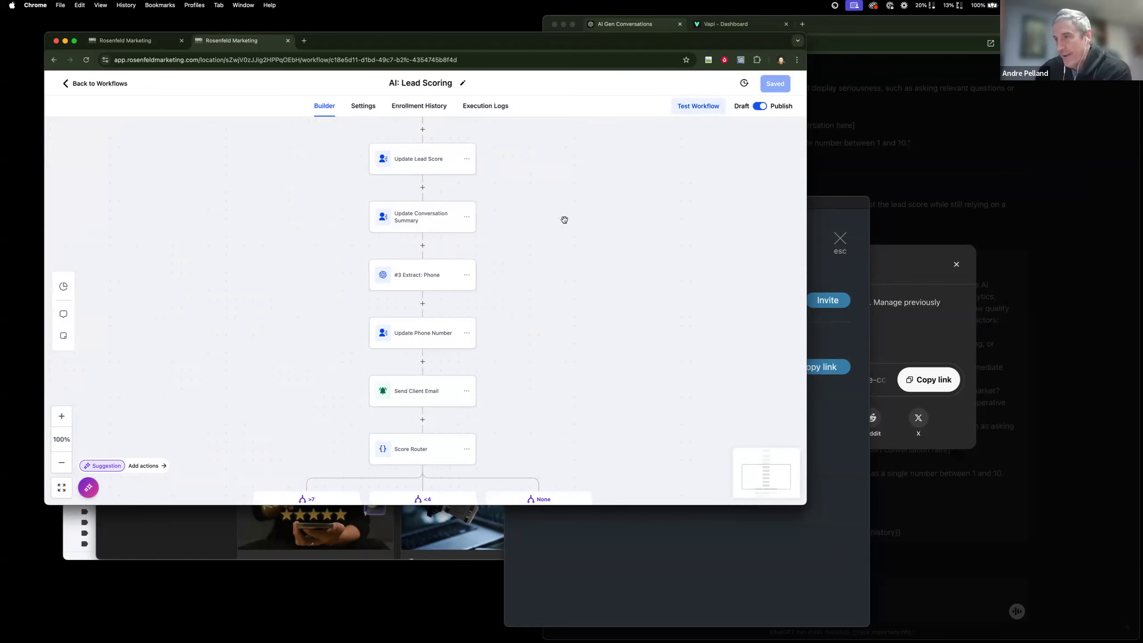
click(134, 41)
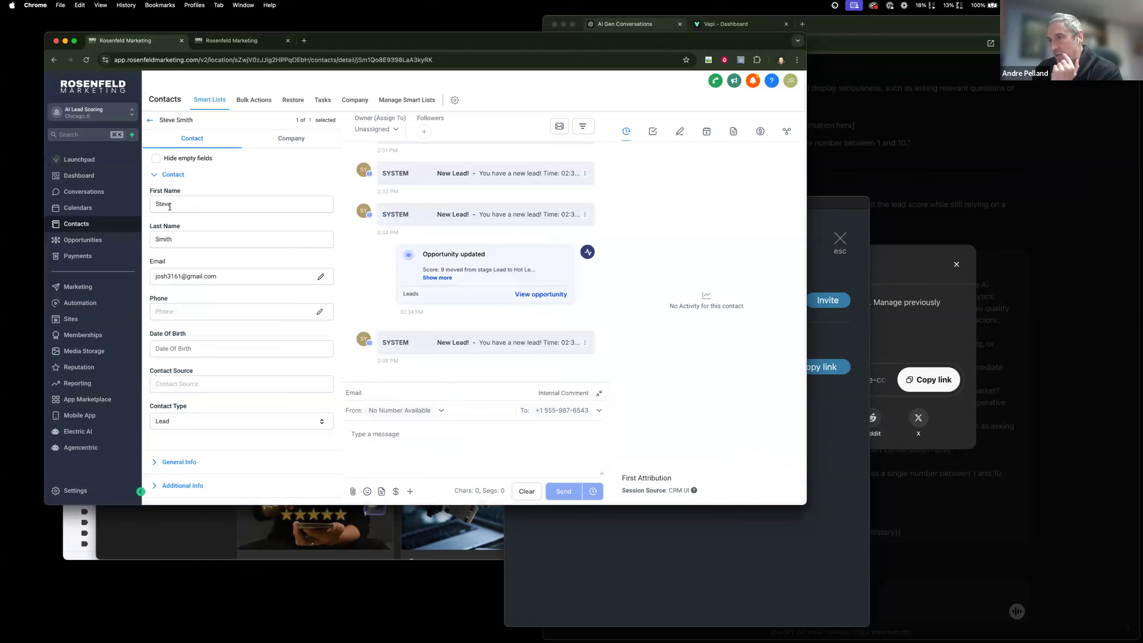
Reload the test contact's record to check its Phone field and review the AI: Lead Scoring workflow's actions.
click(86, 60)
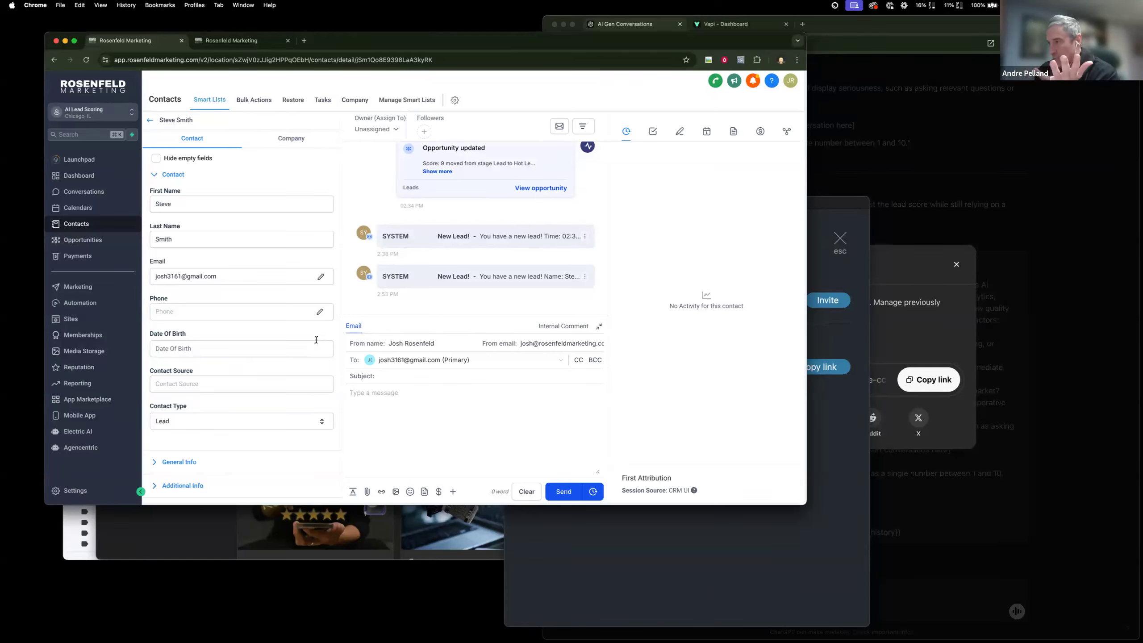
click(230, 44)
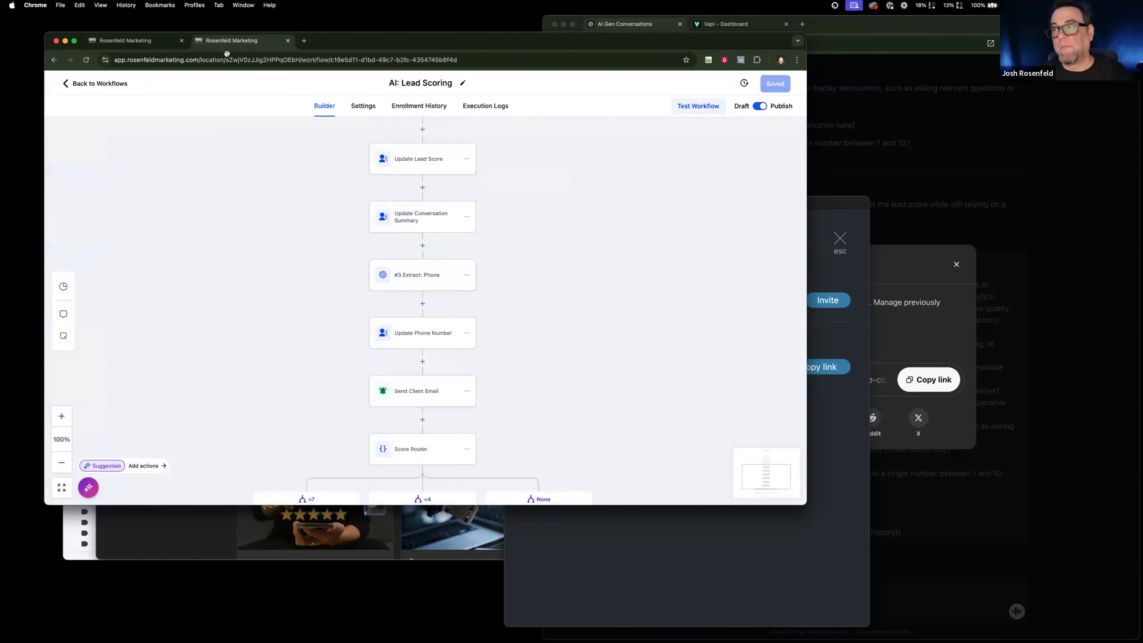
scroll(258, 309, up, 5)
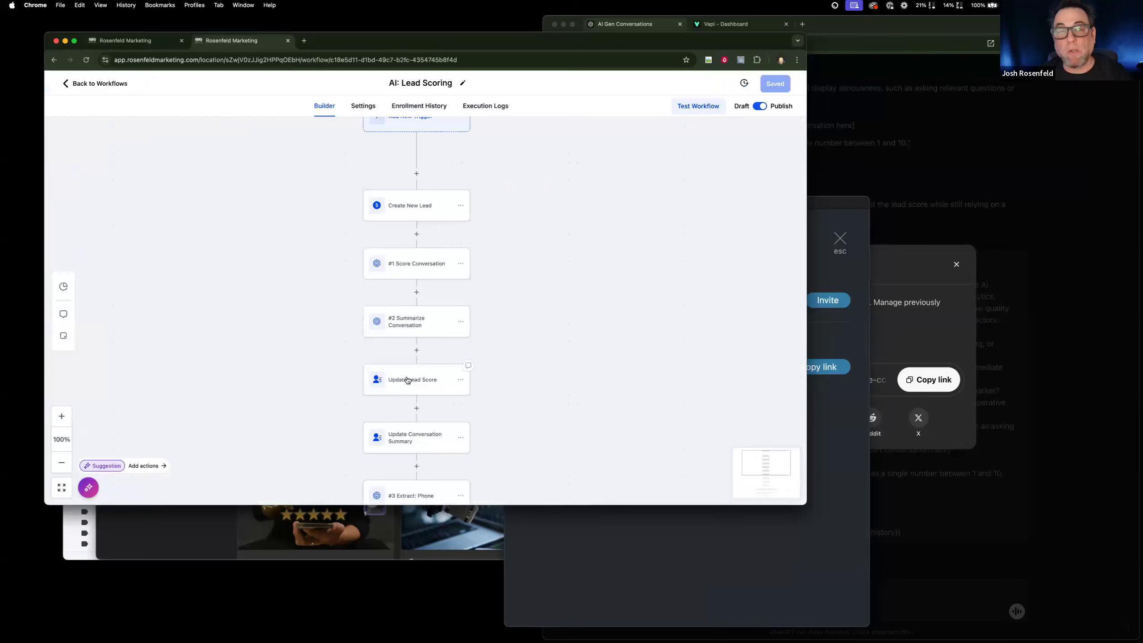
scroll(416, 422, down, 1)
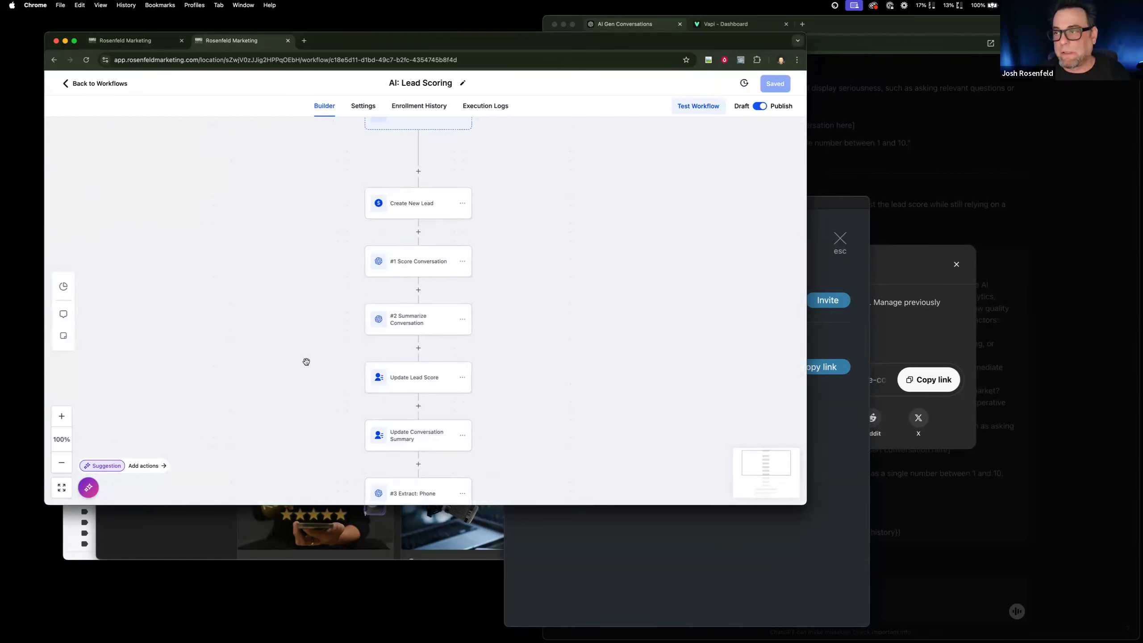
scroll(306, 363, down, 1)
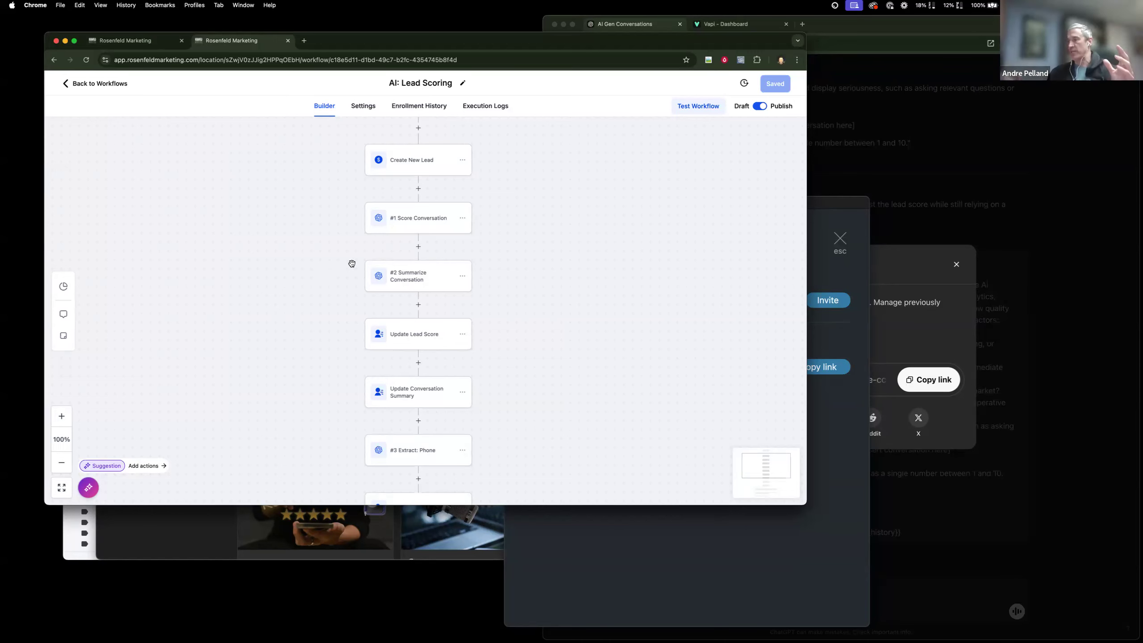
scroll(352, 264, up, 5)
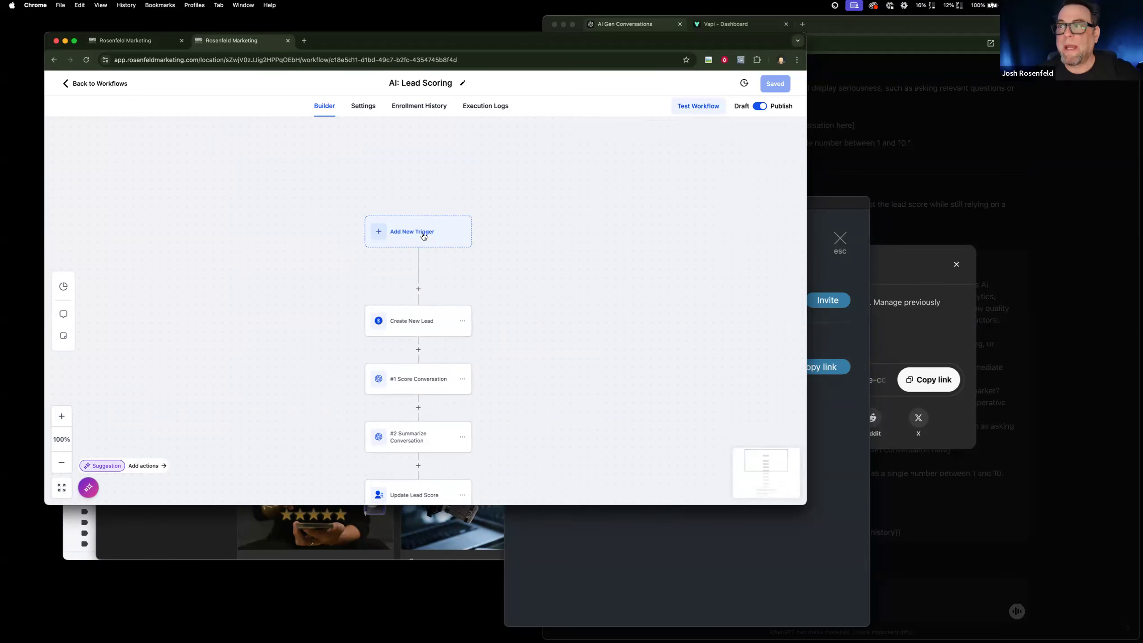
Look at the triggers available for the workflow and open the Leads pipeline in Opportunities.
click(423, 236)
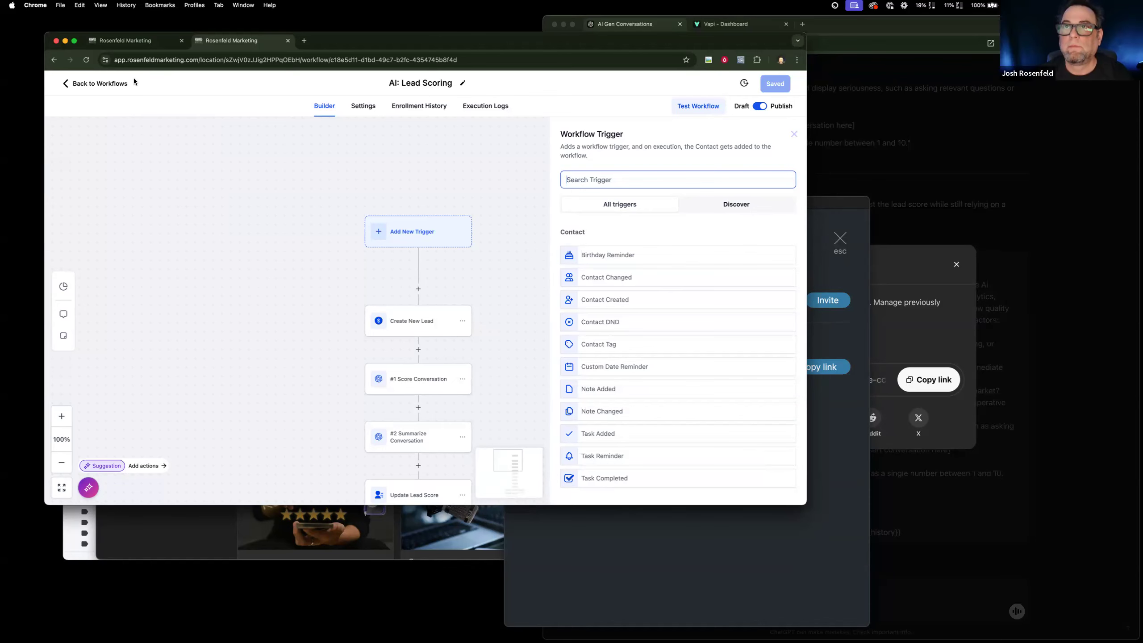
scroll(305, 336, down, 3)
scroll(306, 336, down, 10)
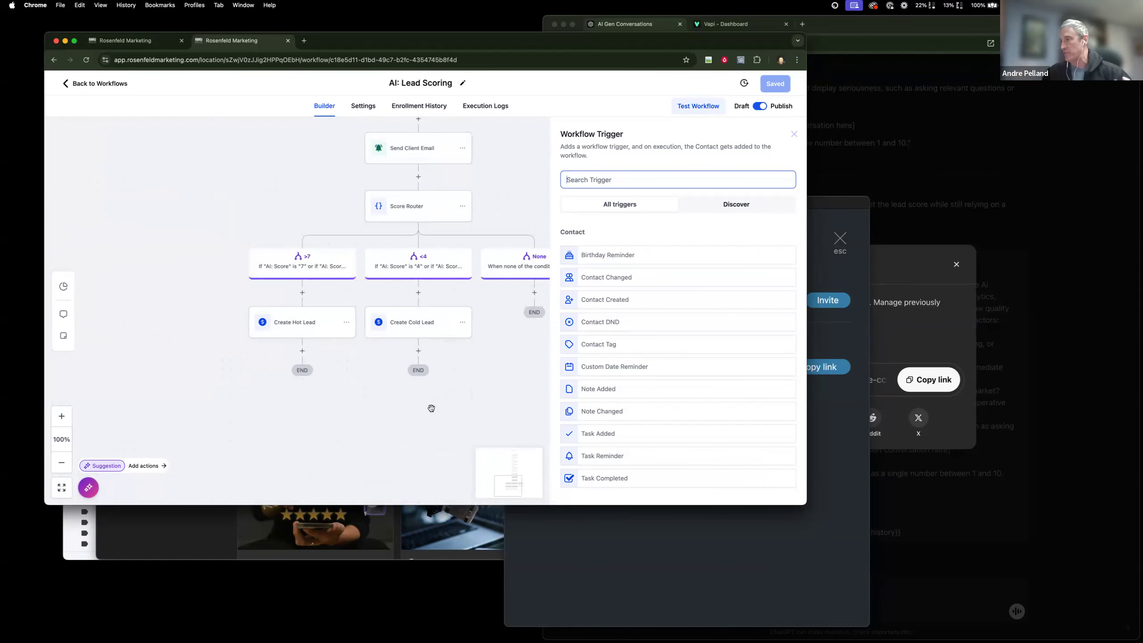
click(139, 40)
click(90, 241)
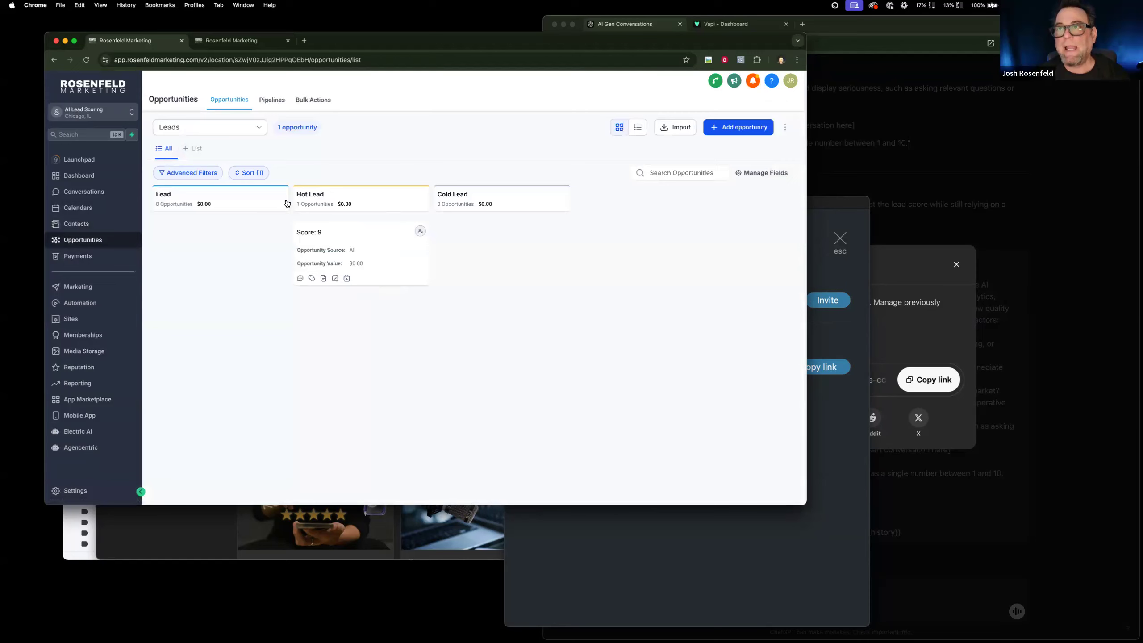
Review the Score Router's >7 and <4 branch conditions without changing them and return to the Leads opportunities board.
key(ctrl+Tab)
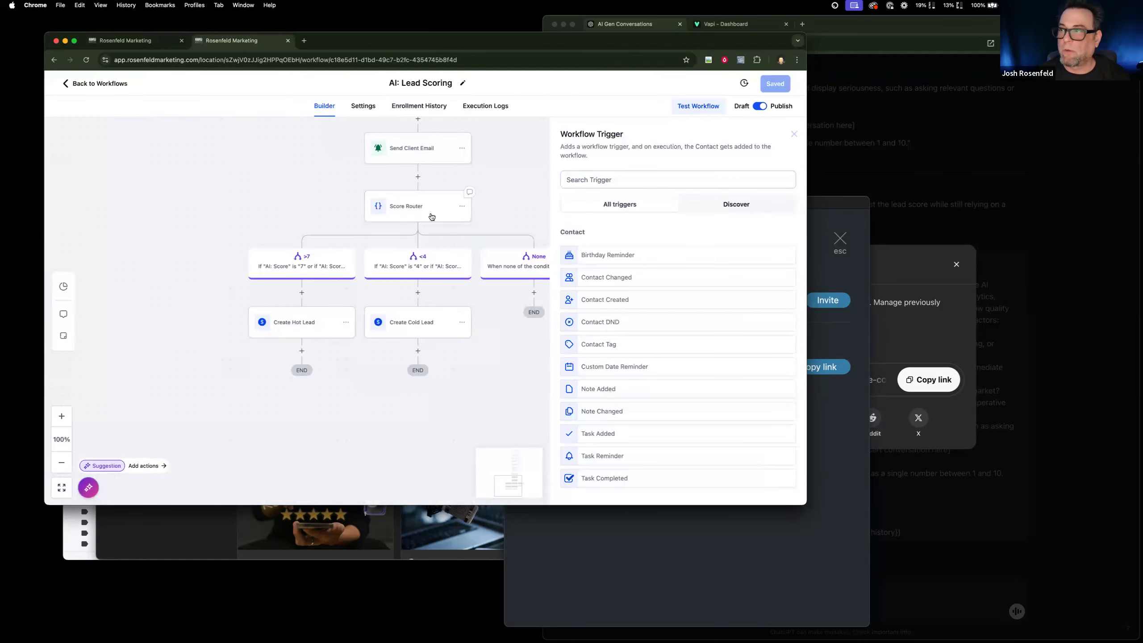
click(433, 213)
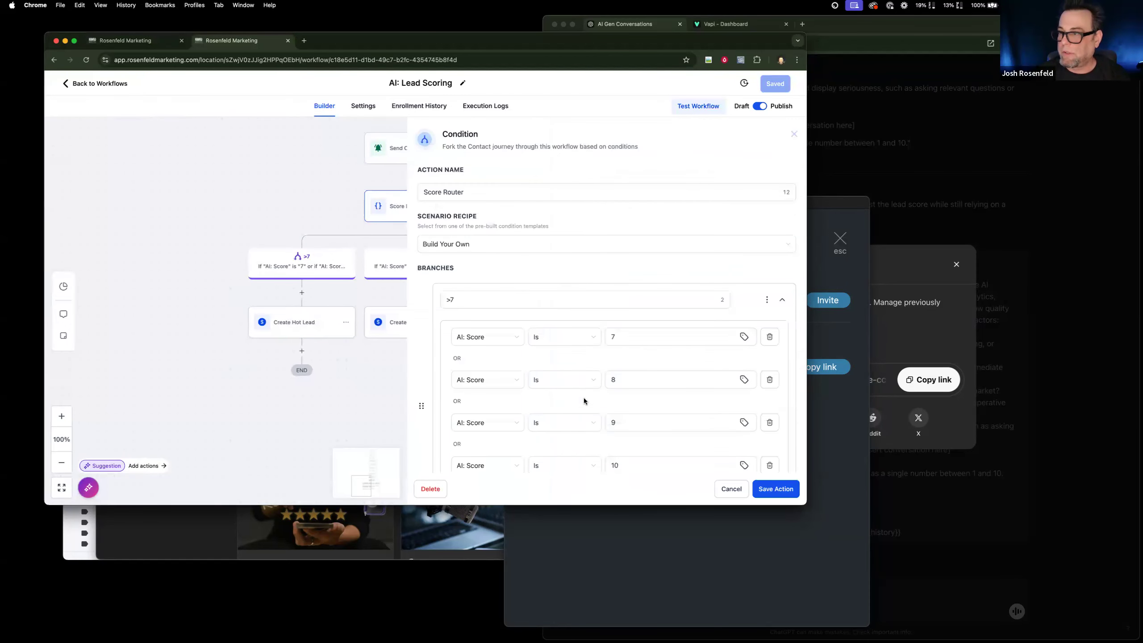
scroll(450, 415, down, 5)
scroll(462, 334, down, 3)
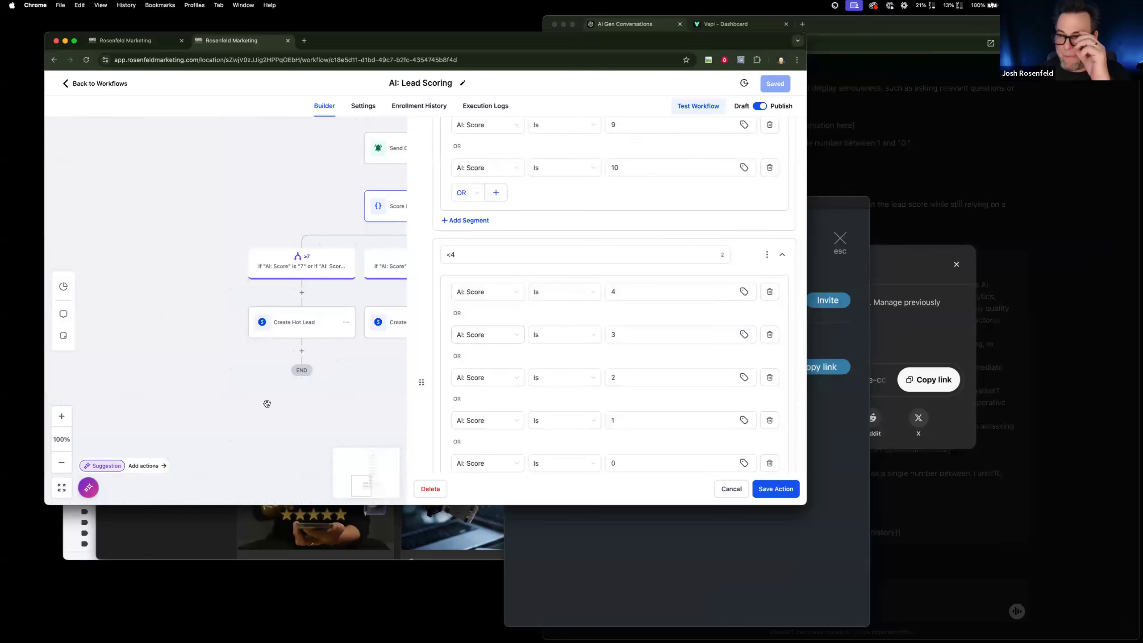
click(731, 489)
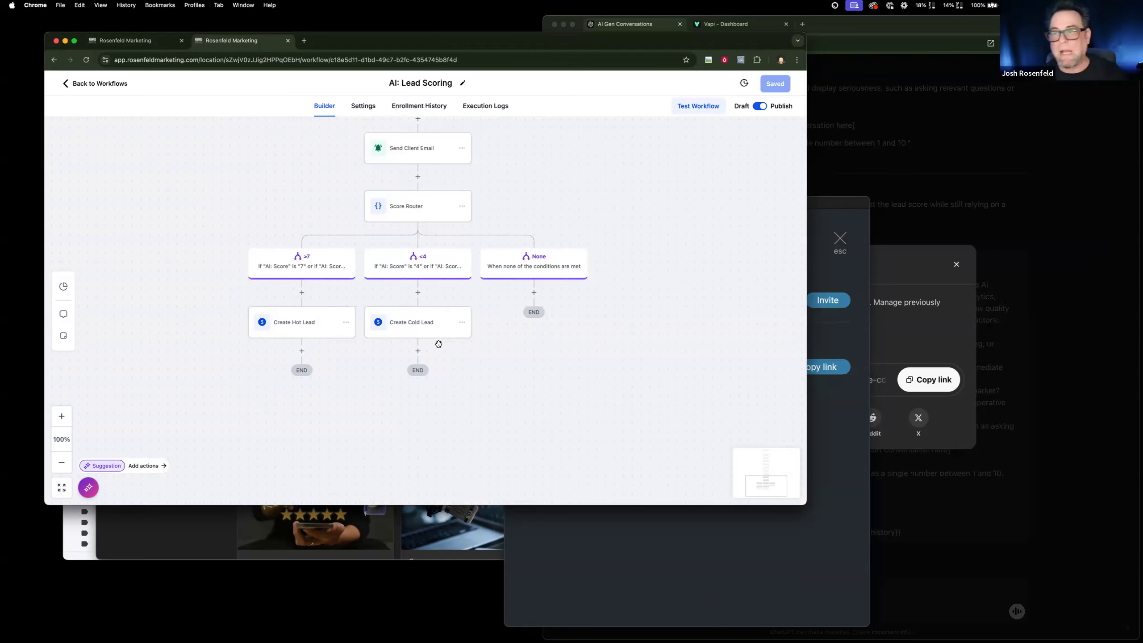
click(156, 42)
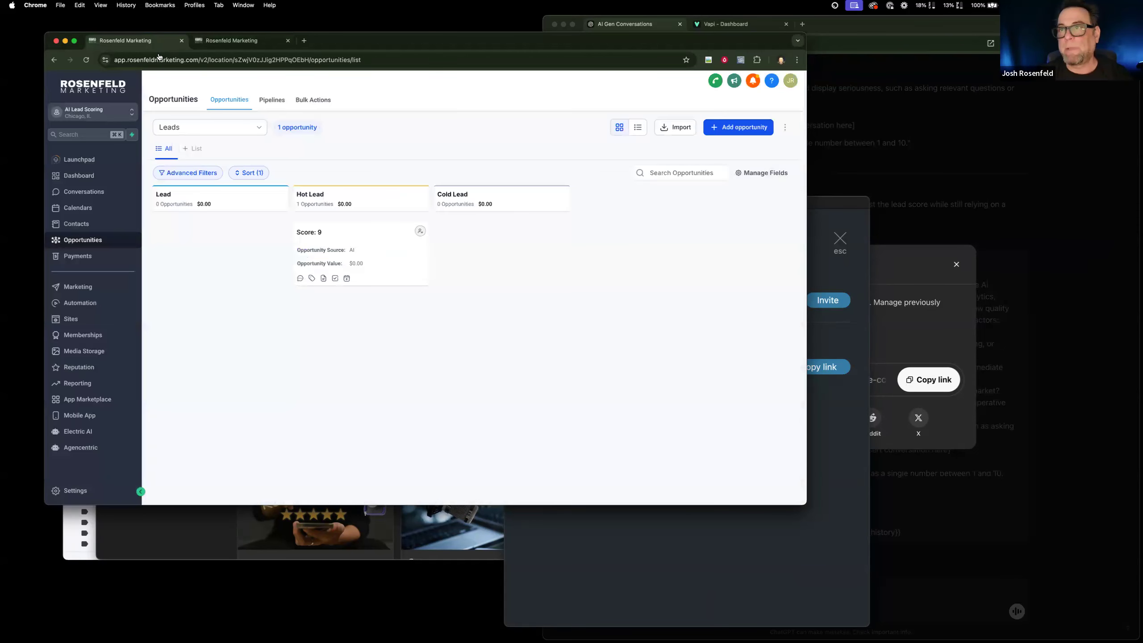
mouse_move(352, 243)
mouse_down()
mouse_move(704, 408)
mouse_move(344, 237)
mouse_up()
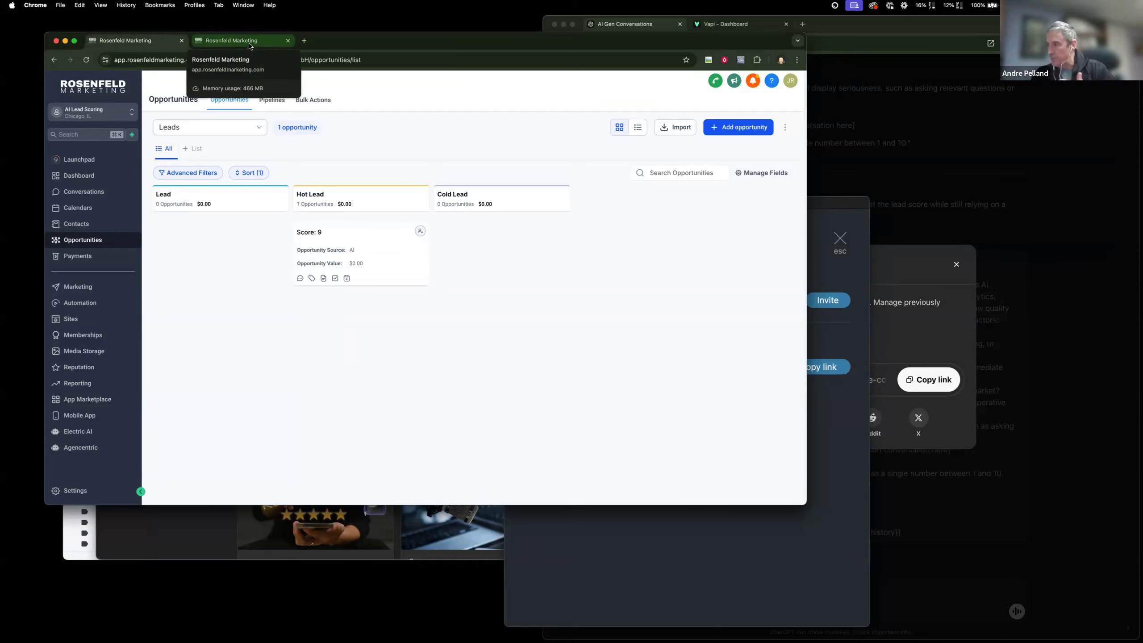
Examine the AI: Lead Scoring workflow from conversation scoring through phone extraction and client email to the hot and cold lead branches.
click(250, 46)
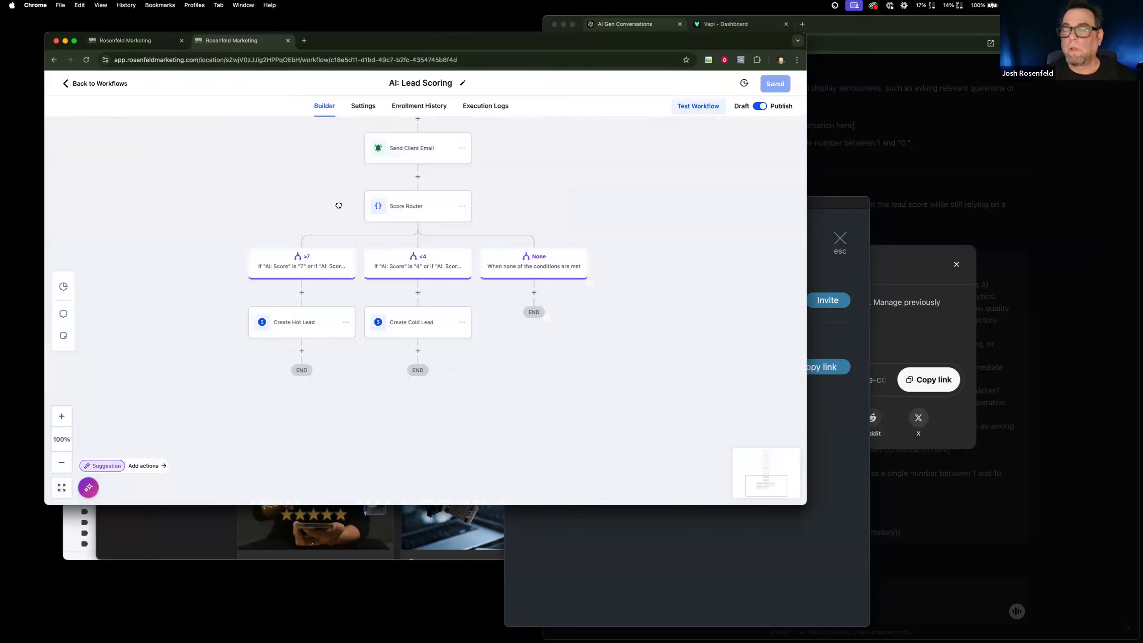
scroll(312, 333, up, 3)
scroll(312, 336, up, 1)
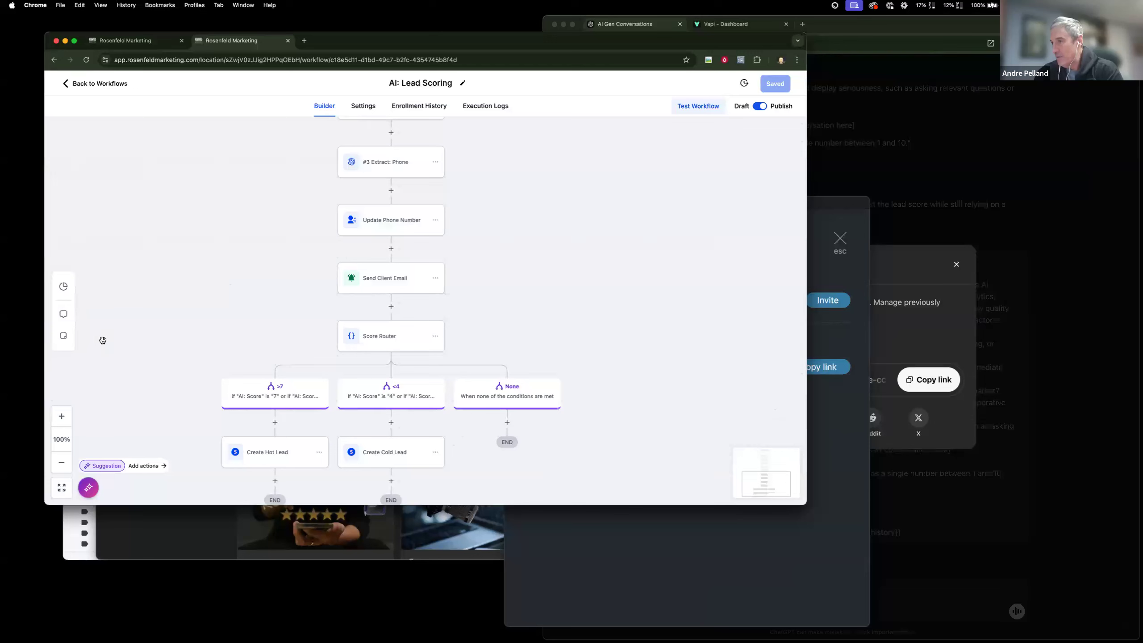
scroll(247, 357, up, 2)
scroll(247, 357, up, 8)
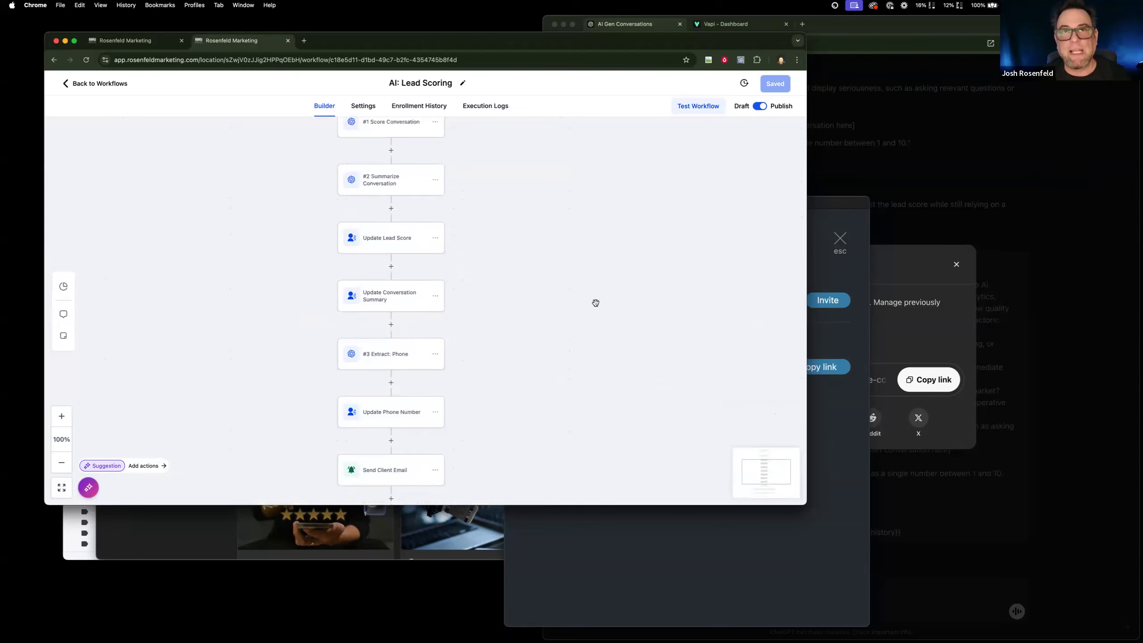
scroll(500, 383, down, 3)
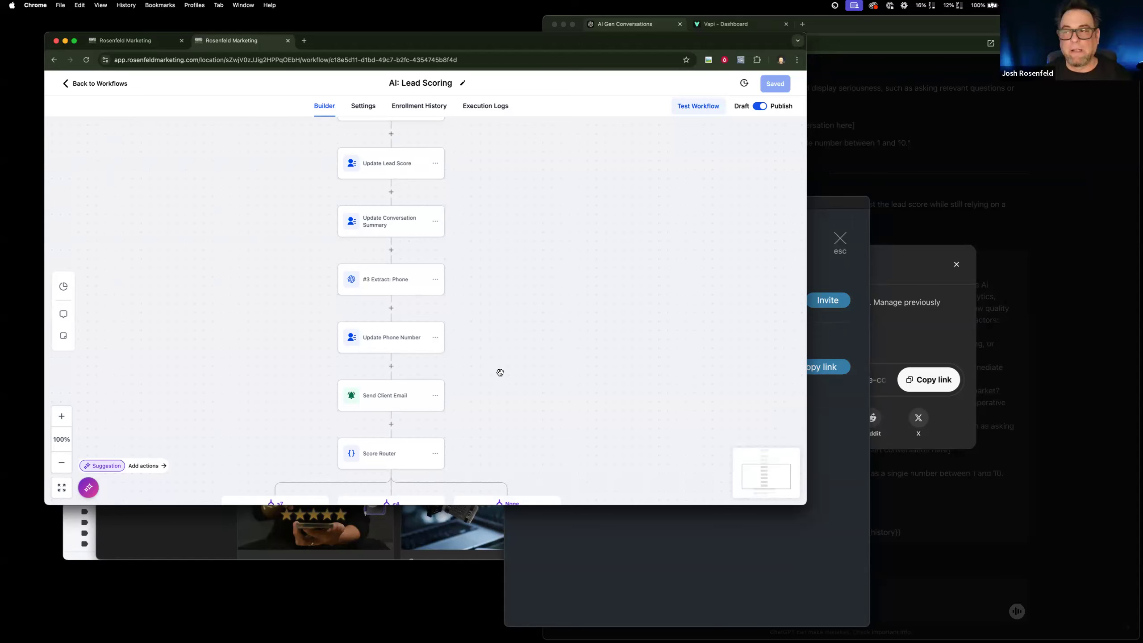
scroll(500, 372, up, 1)
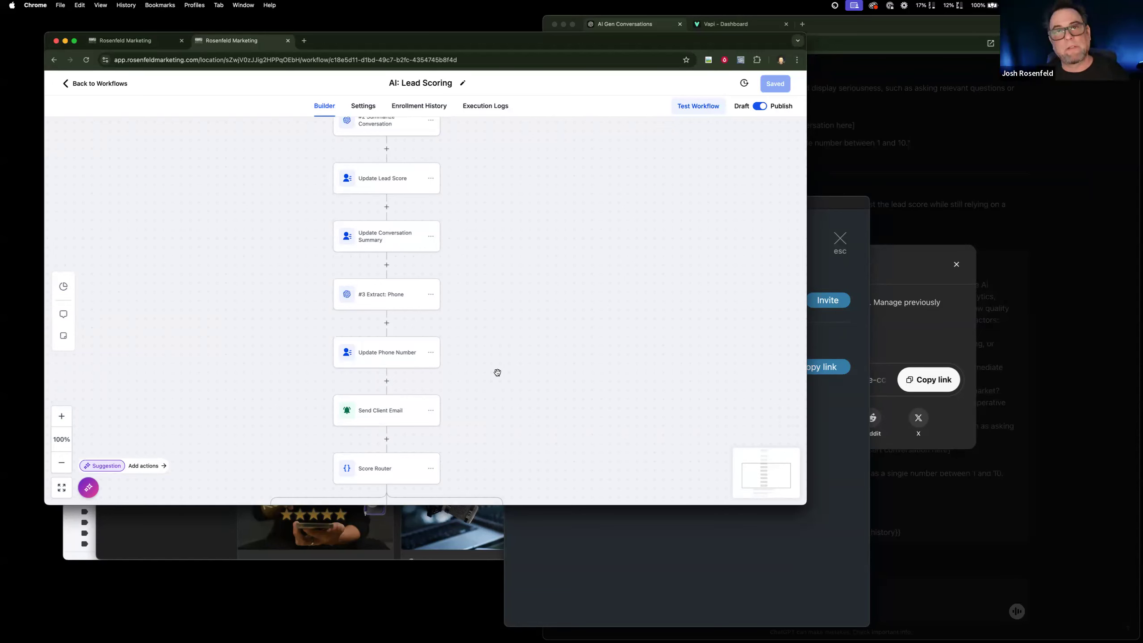
scroll(476, 392, down, 3)
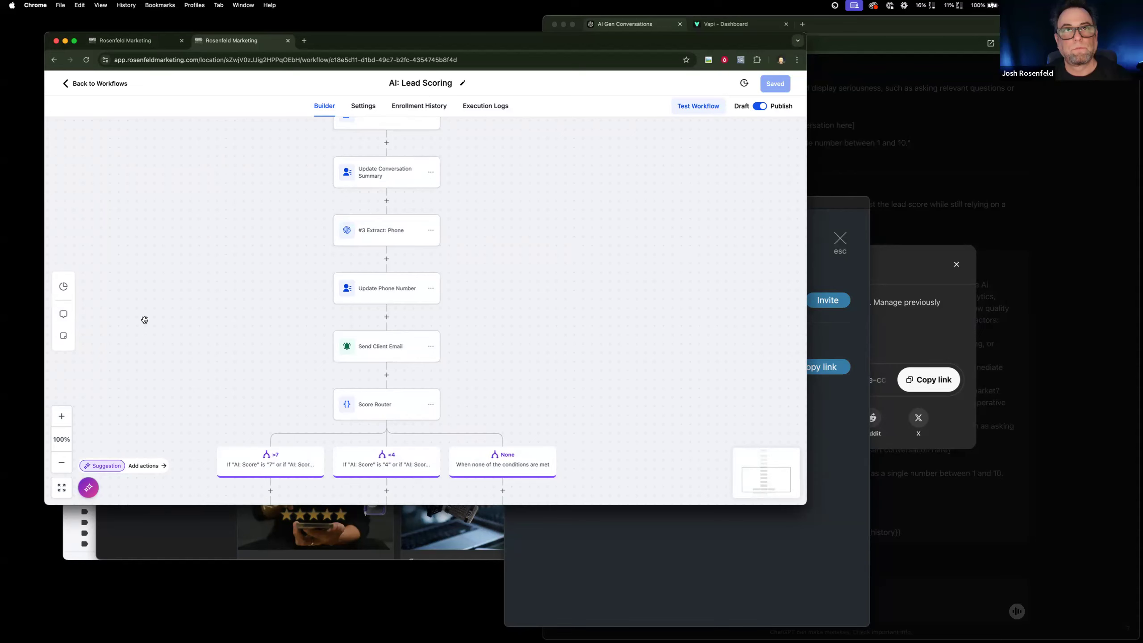
scroll(145, 320, up, 5)
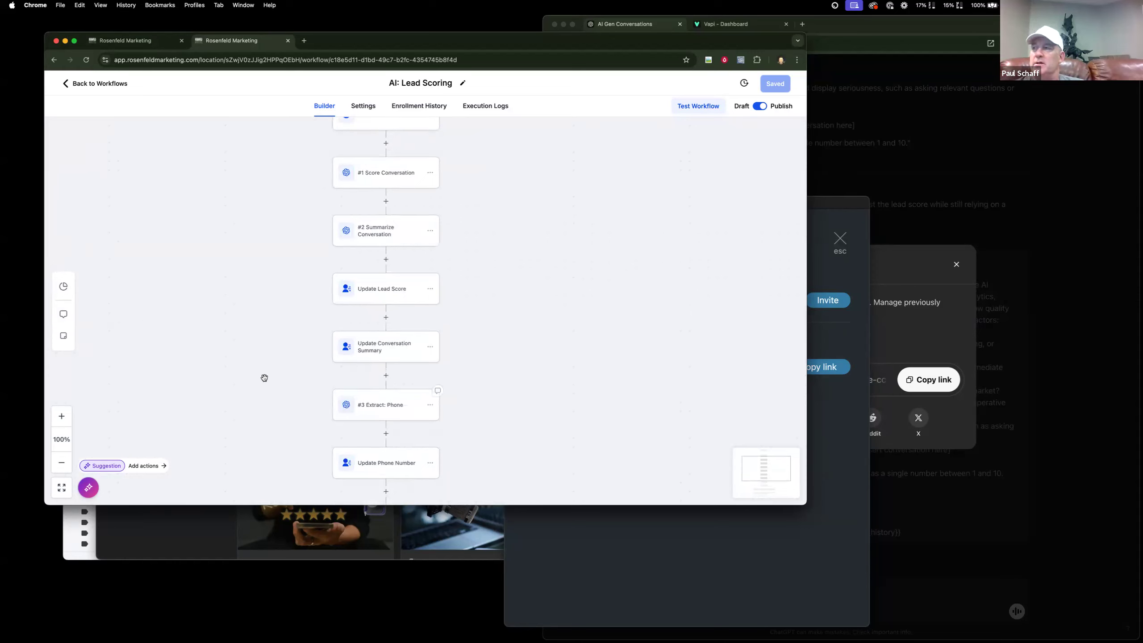
scroll(264, 378, down, 3)
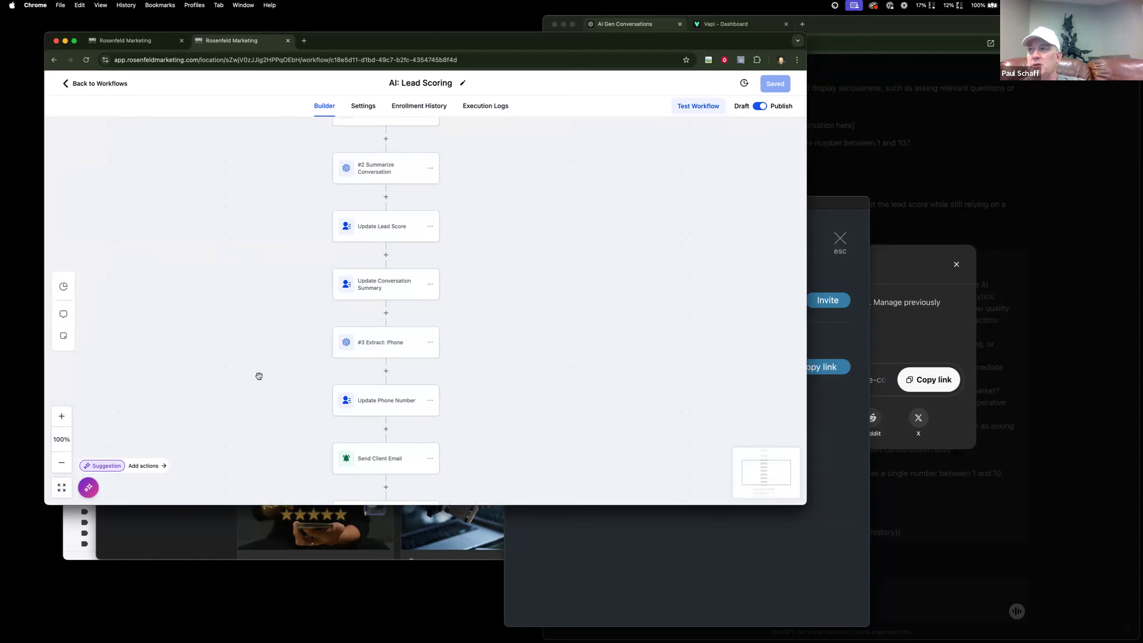
scroll(258, 375, down, 8)
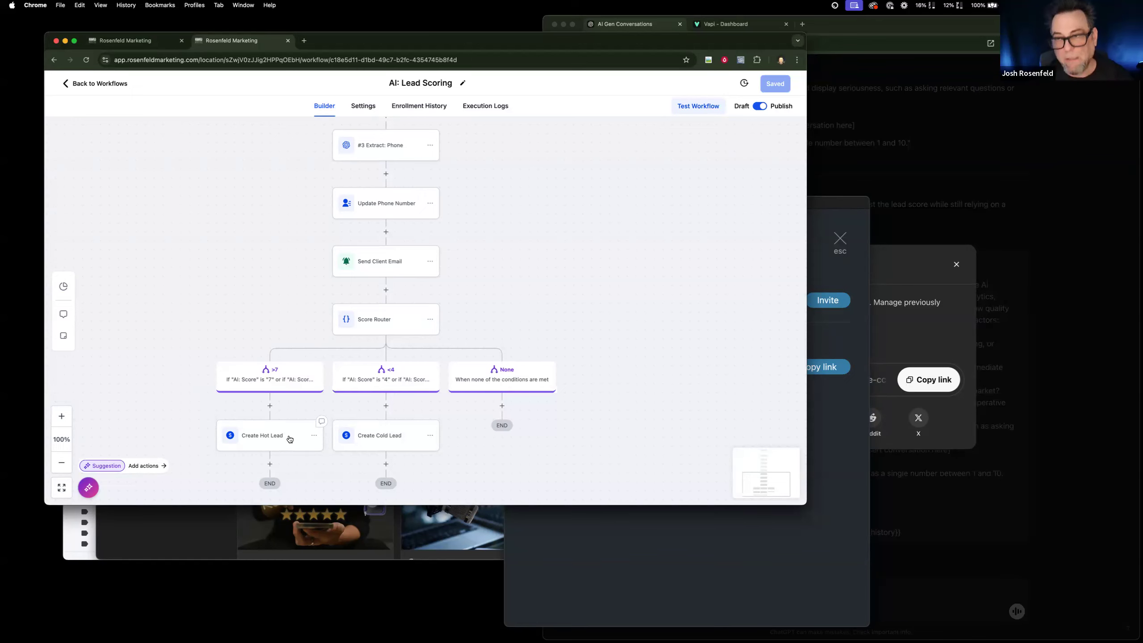
scroll(455, 333, down, 3)
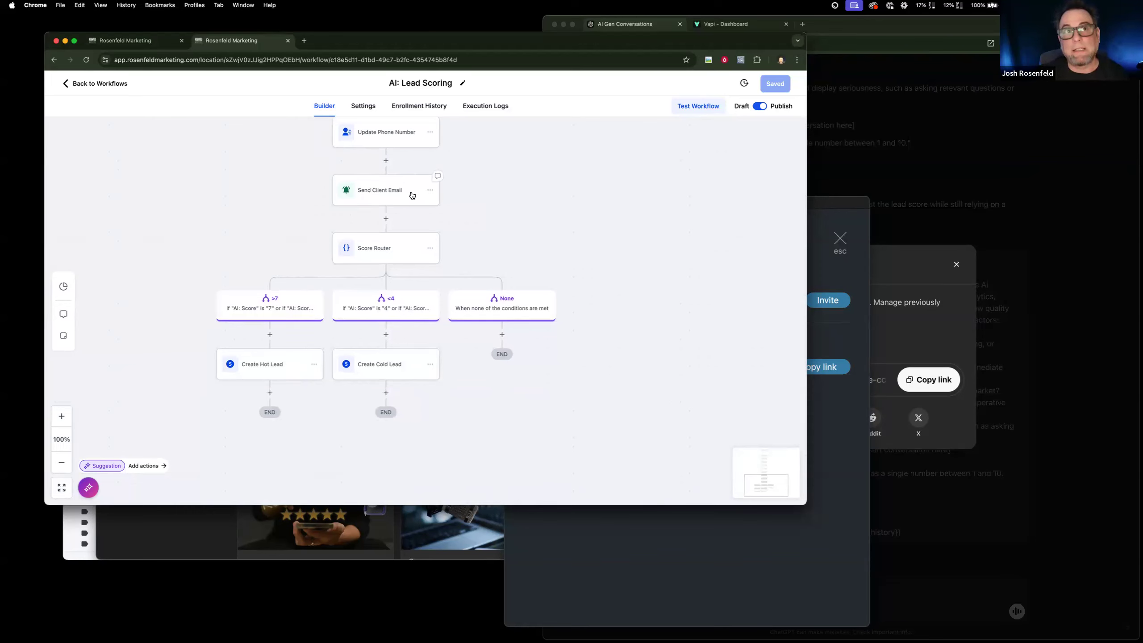
click(386, 218)
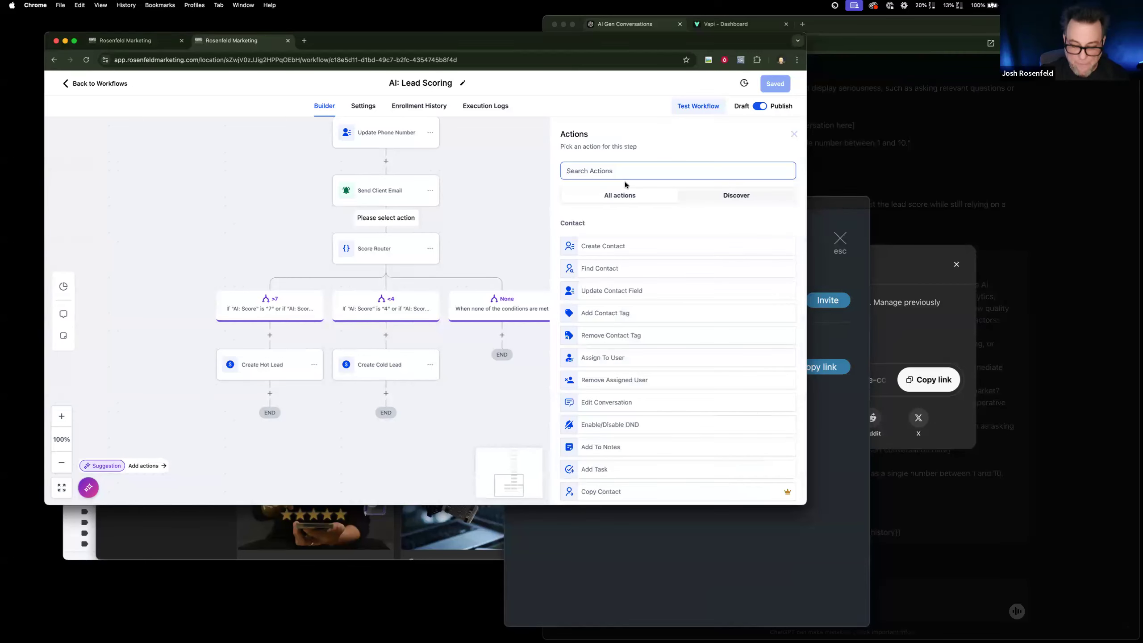
drag(434, 192, 431, 192)
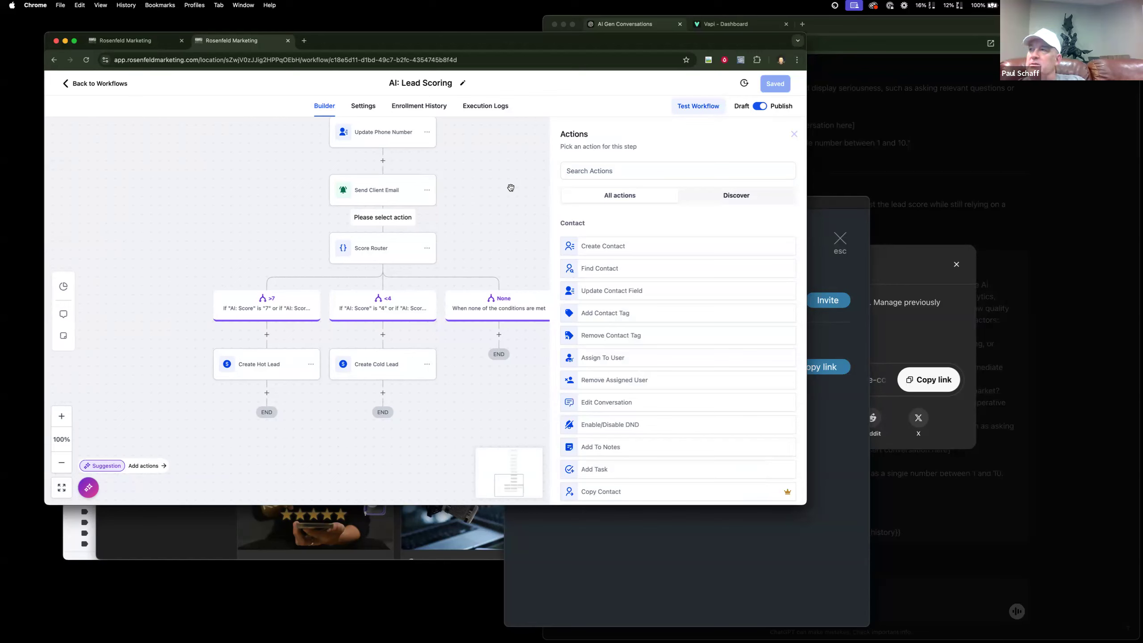
scroll(506, 194, up, 10)
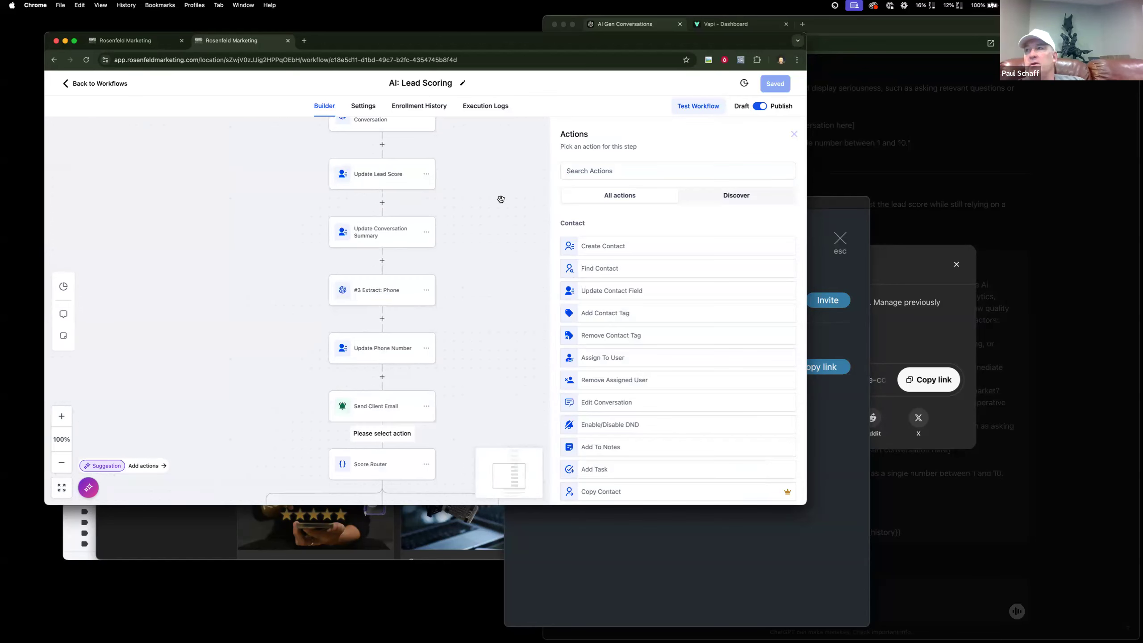
scroll(497, 228, up, 4)
scroll(497, 228, down, 2)
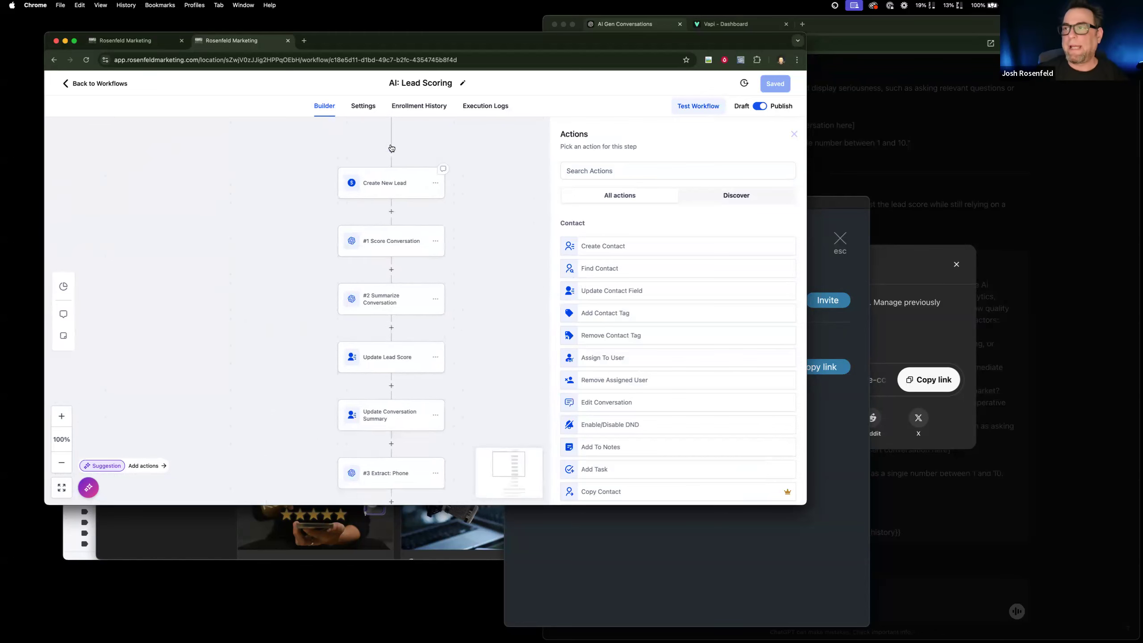
scroll(394, 383, down, 8)
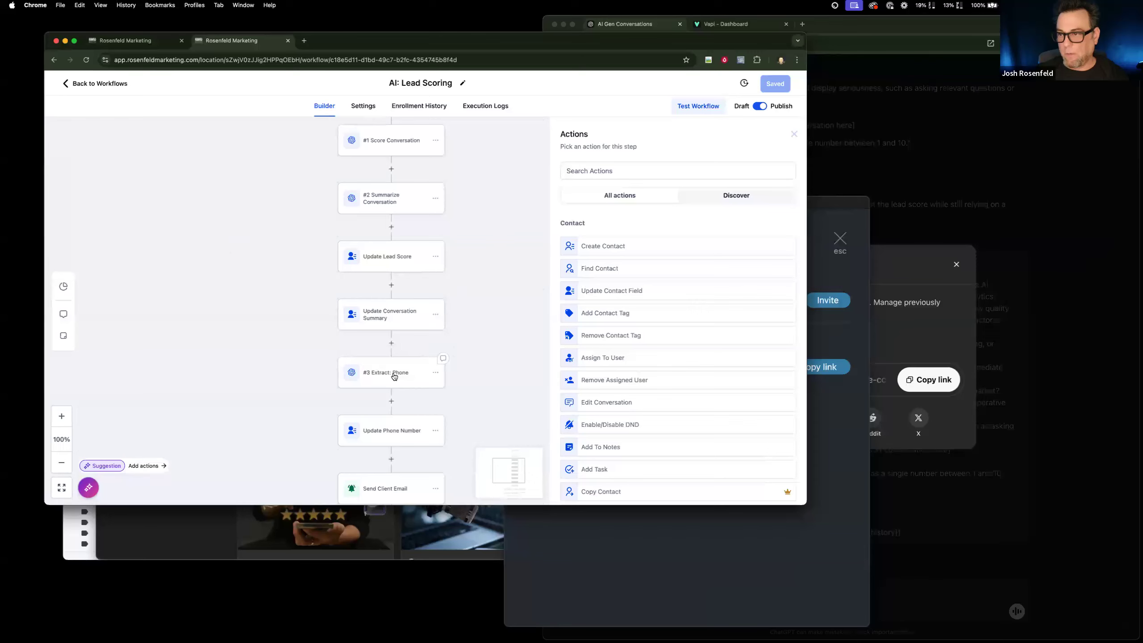
scroll(396, 403, down, 2)
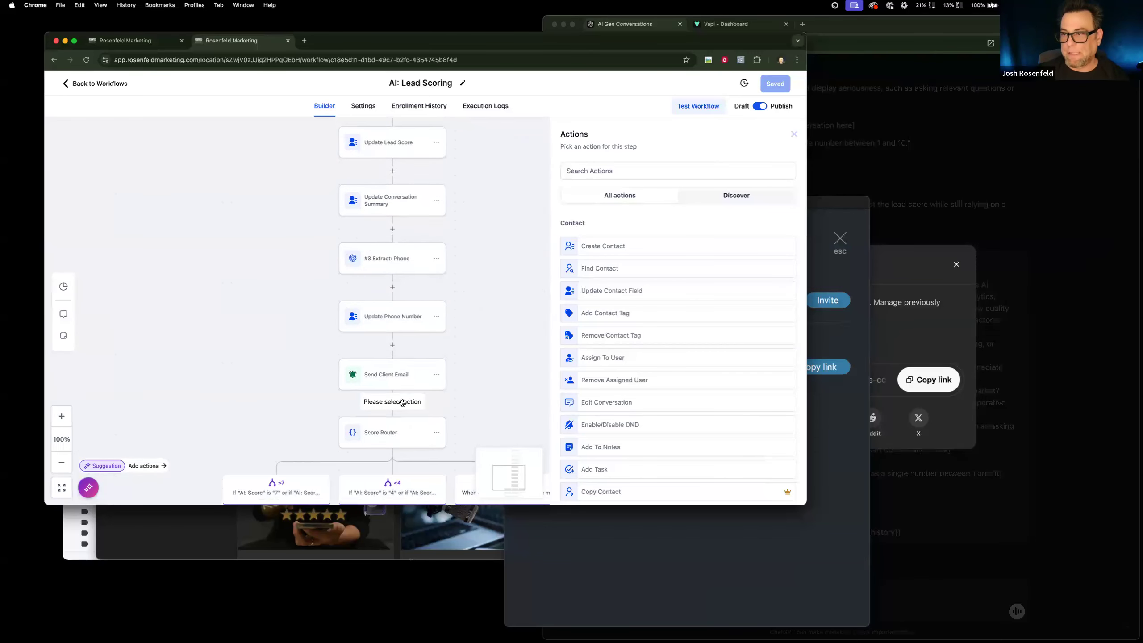
click(615, 170)
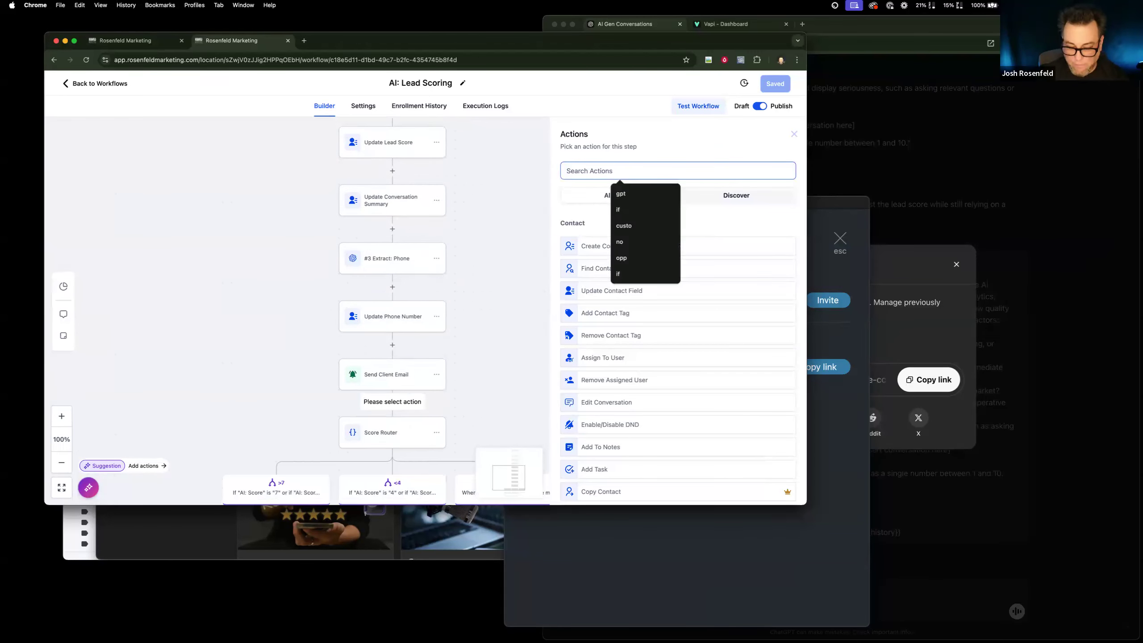
text(inter)
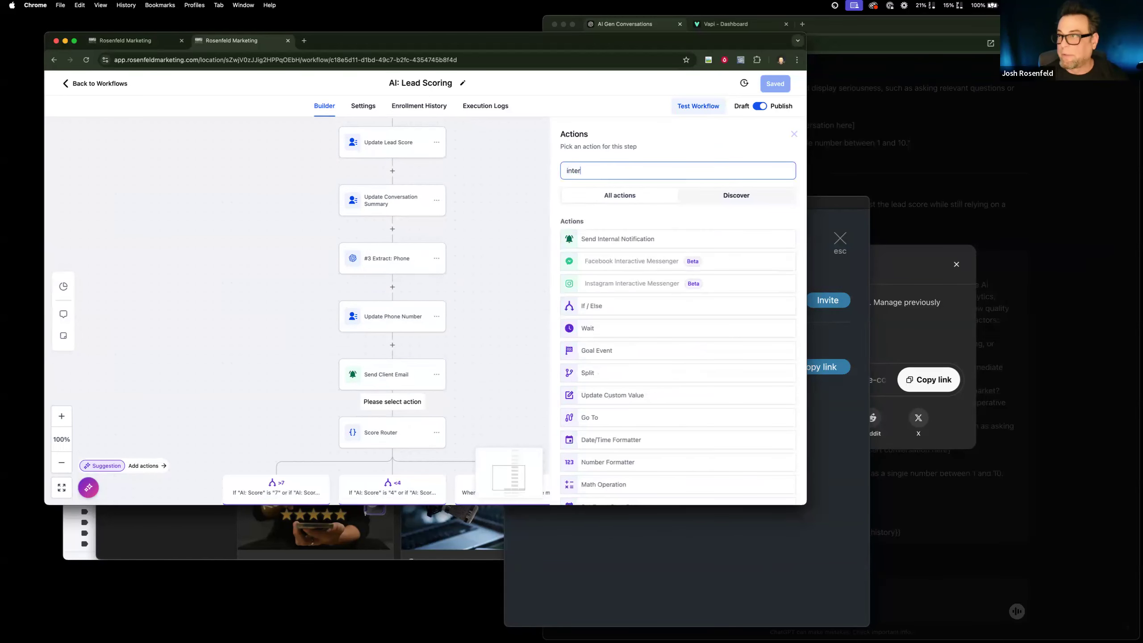
click(630, 242)
click(620, 233)
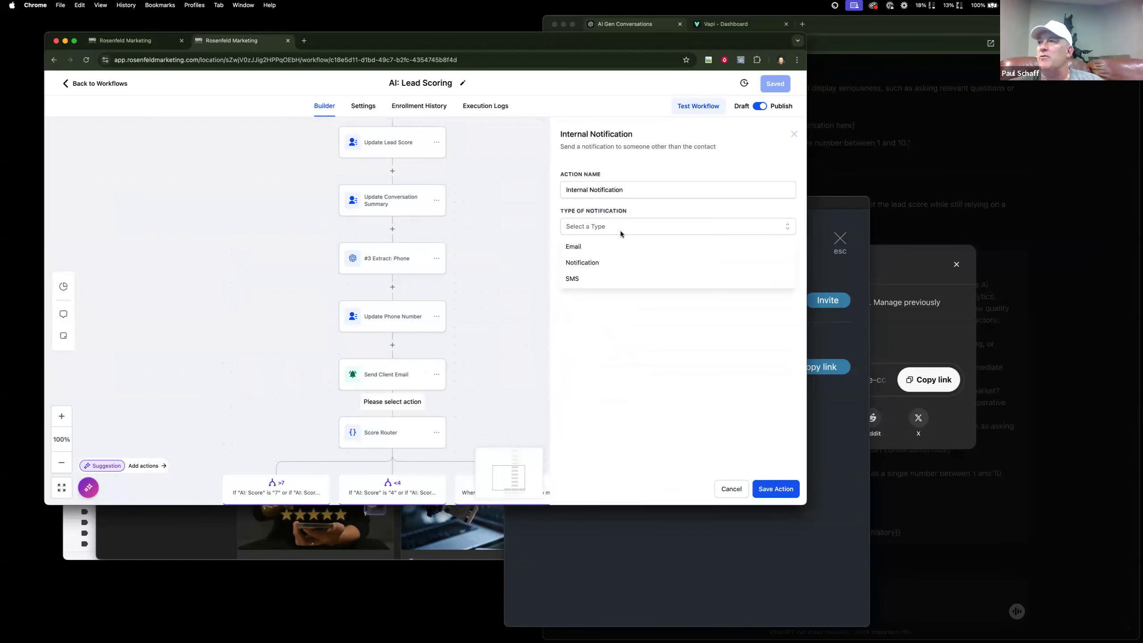
click(505, 268)
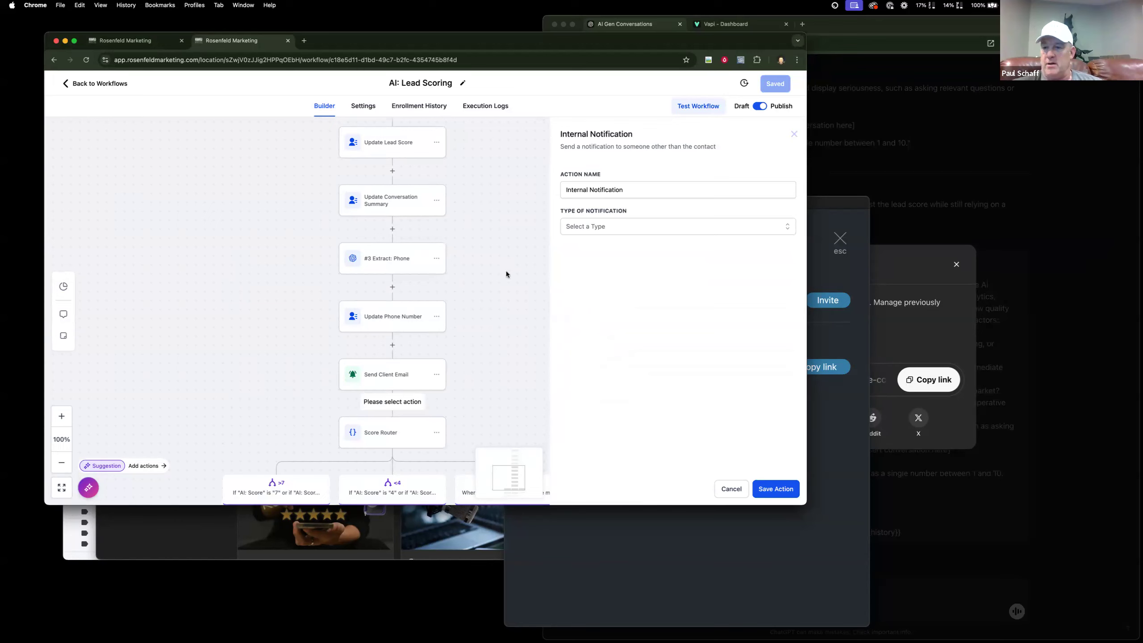
click(731, 490)
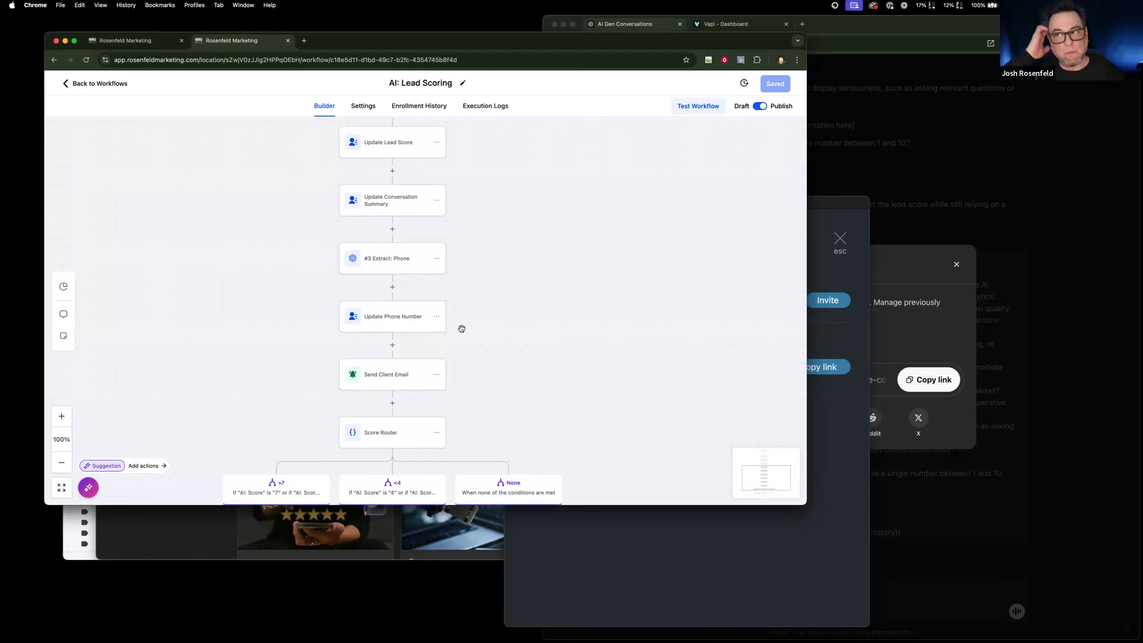
scroll(512, 342, down, 1)
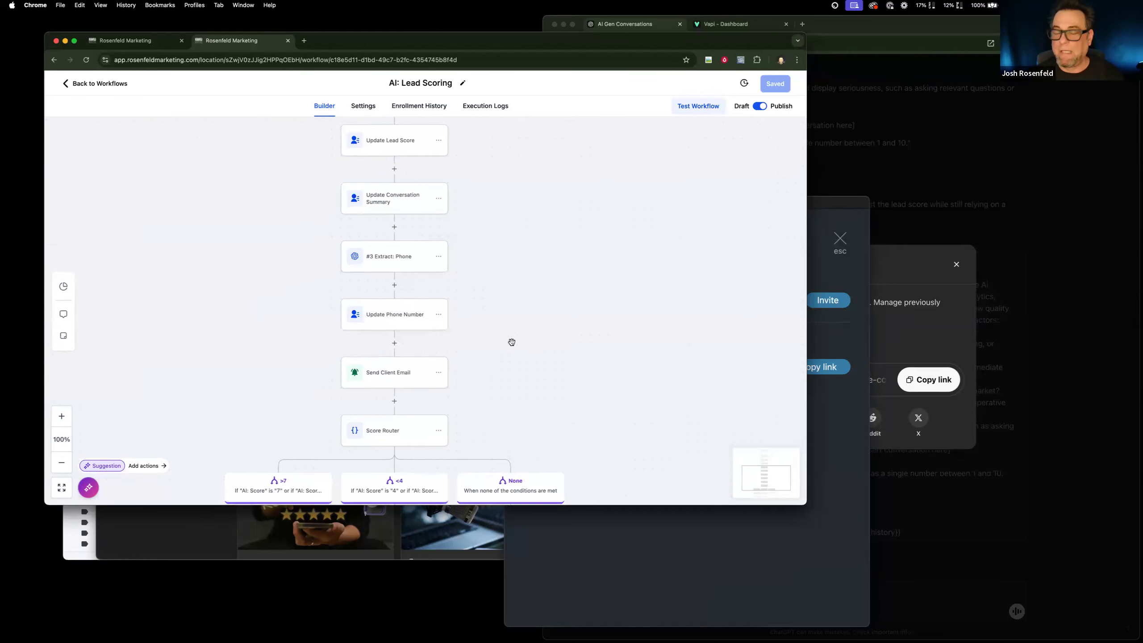